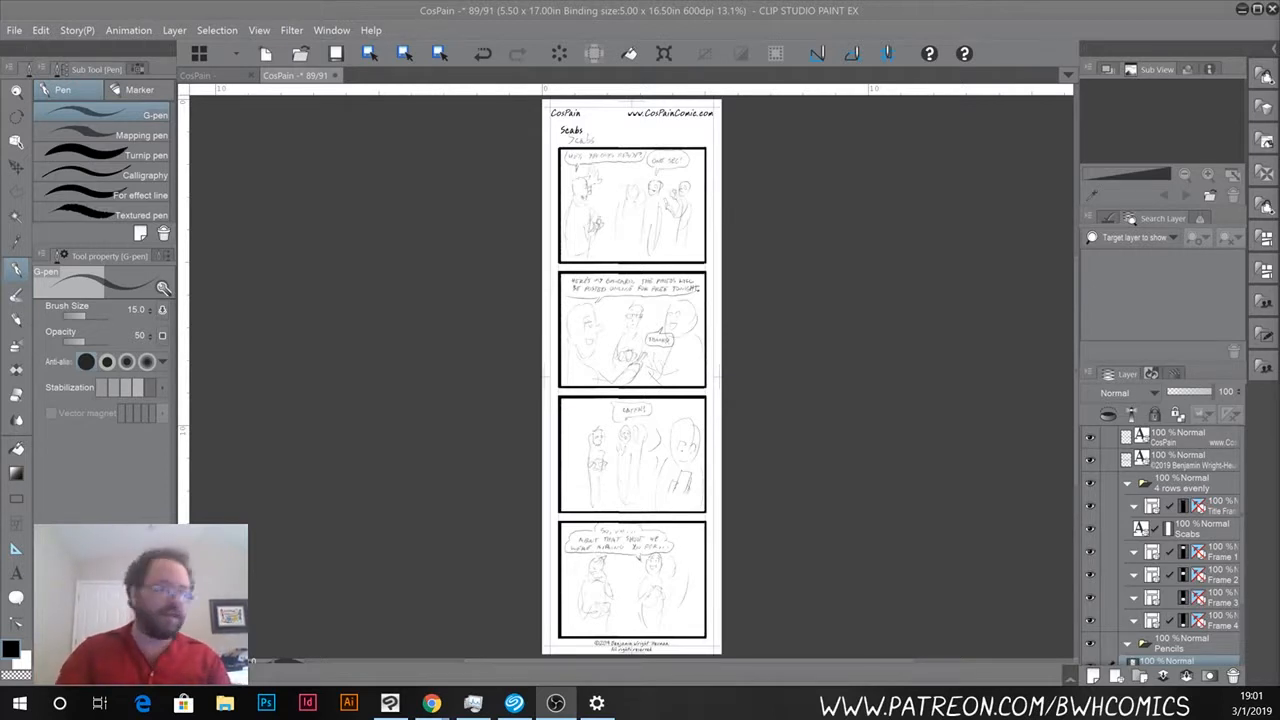
# Set the G-pen's drawing colour to light pink for pencilling the first panel.
pyautogui.click(889, 209)
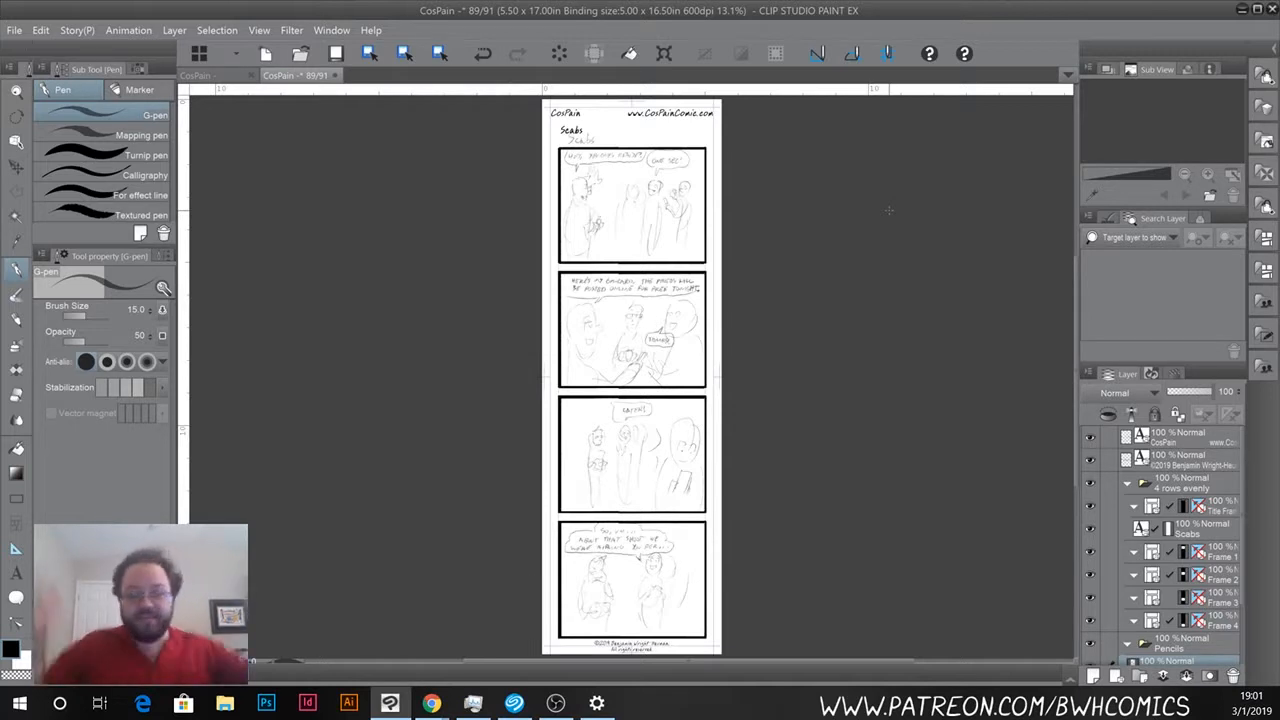
pyautogui.scroll(2, 889, 210)
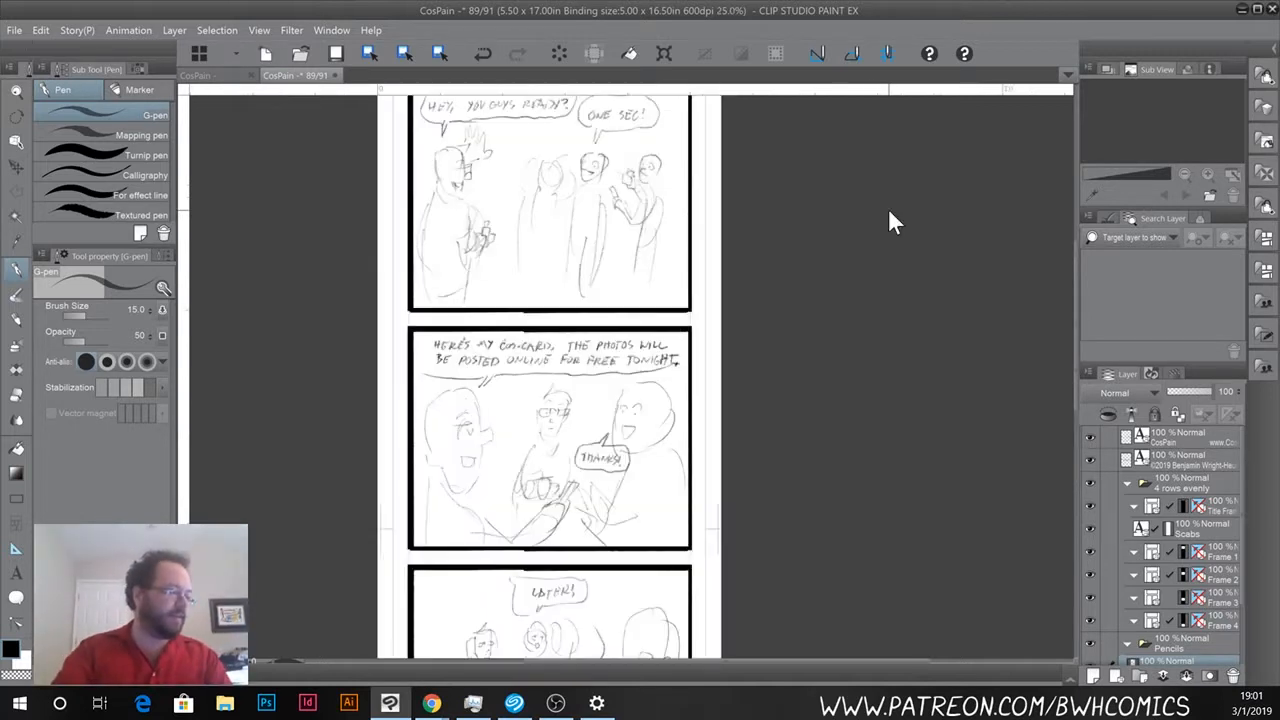
pyautogui.scroll(1, 889, 222)
pyautogui.moveTo(410, 268); pyautogui.dragTo(522, 415)
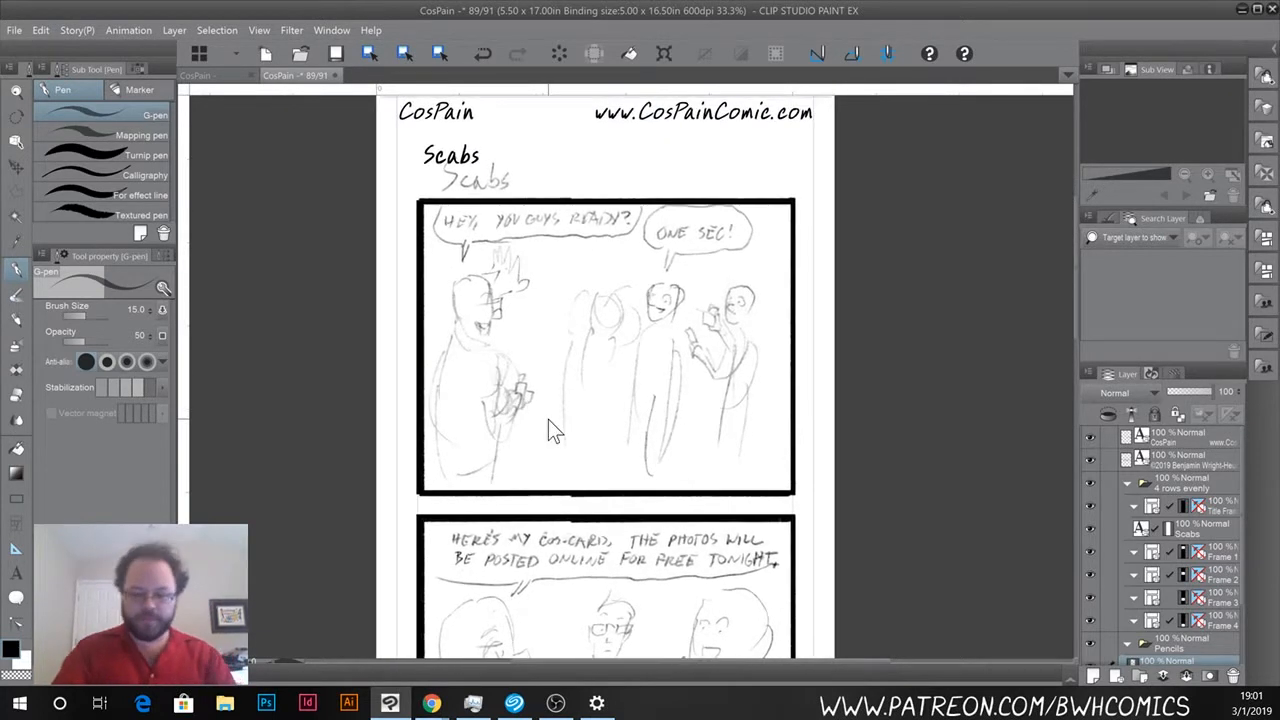
pyautogui.scroll(1, 548, 419)
pyautogui.moveTo(404, 304); pyautogui.dragTo(407, 360)
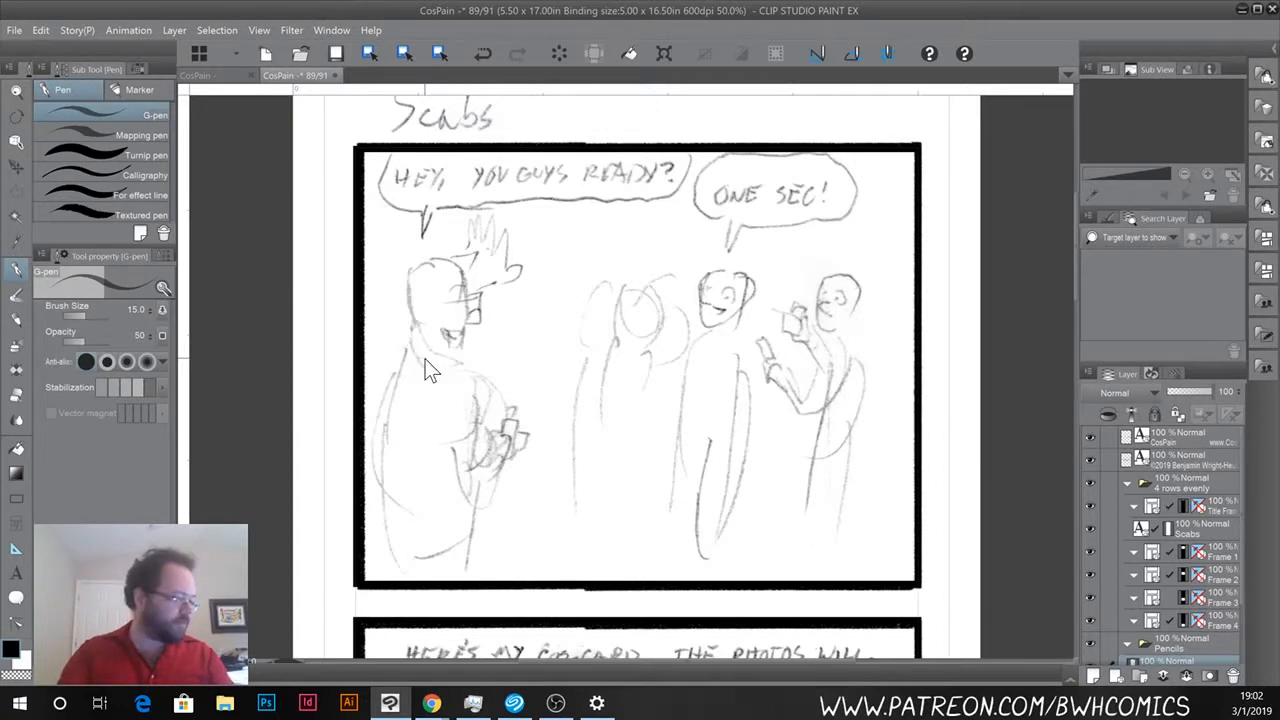
pyautogui.scroll(1, 425, 370)
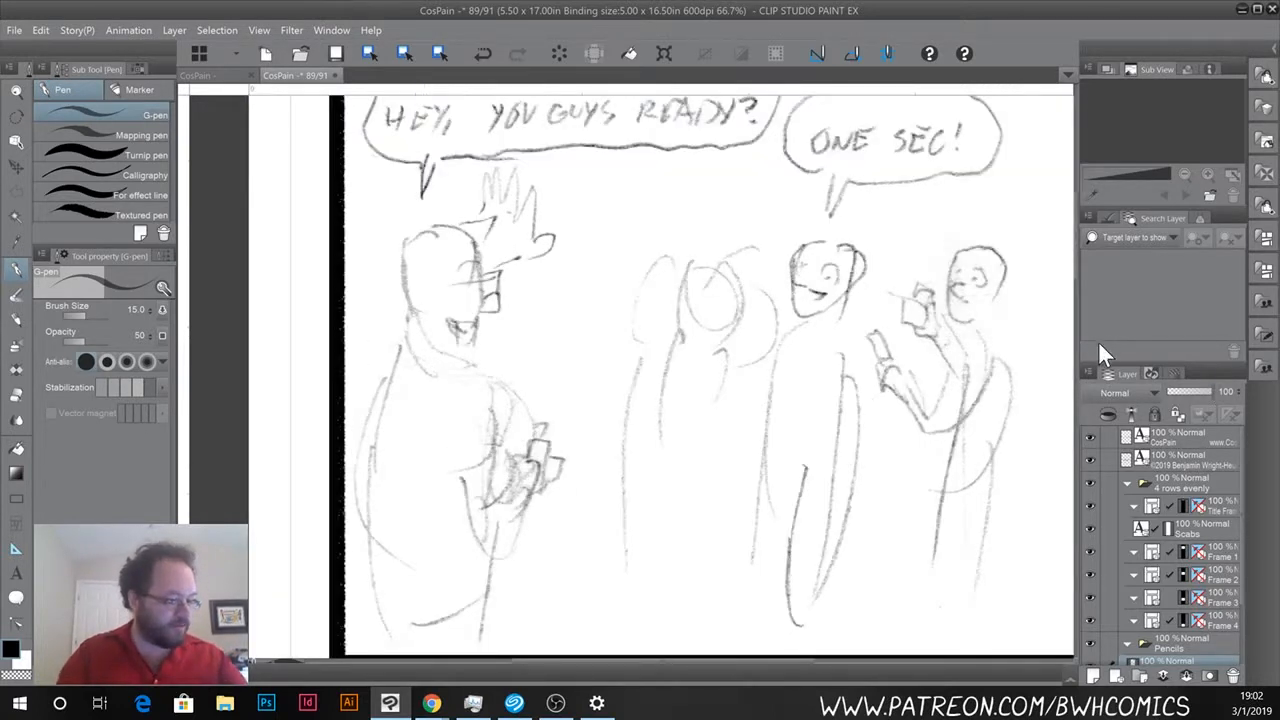
pyautogui.scroll(-3, 1245, 520)
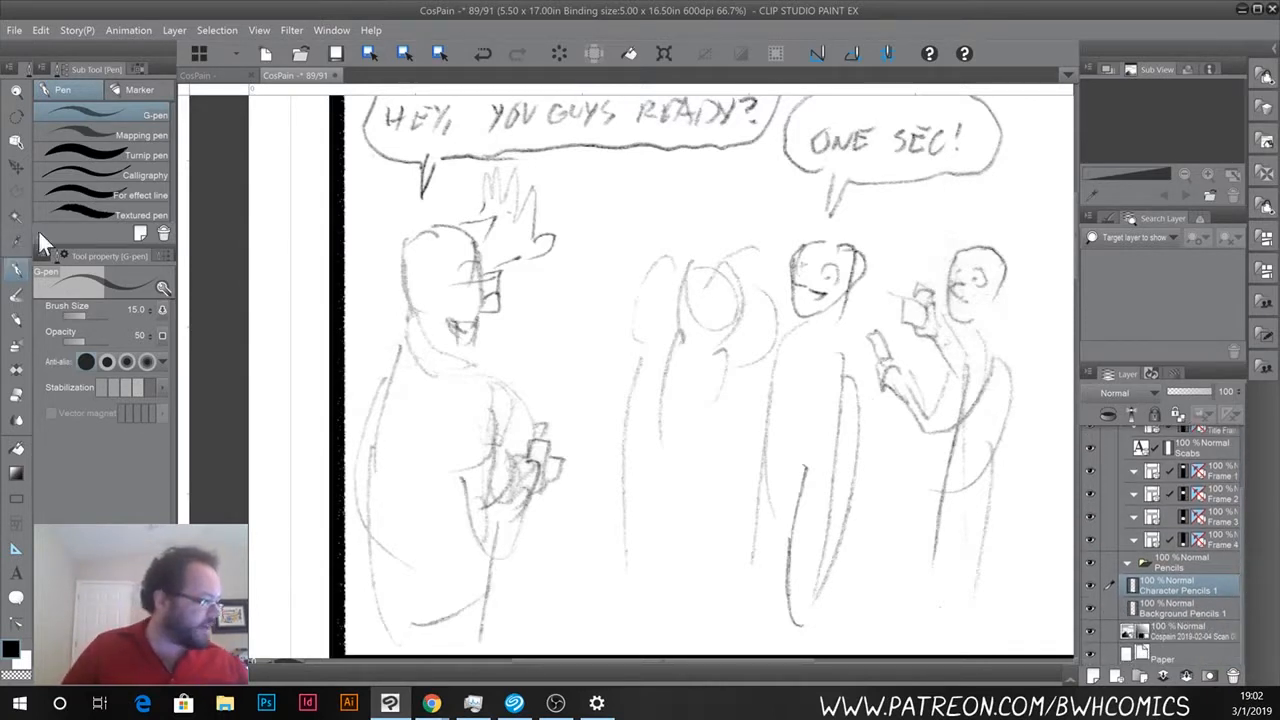
pyautogui.click(139, 69)
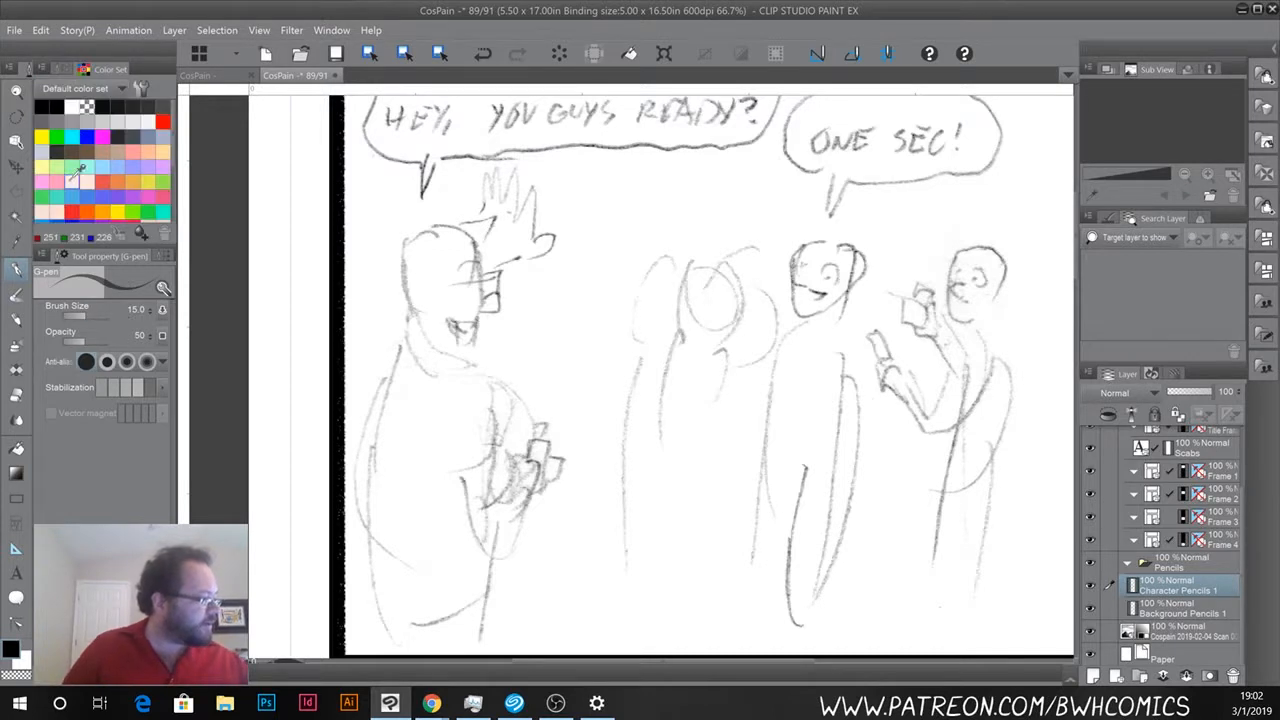
pyautogui.click(56, 182)
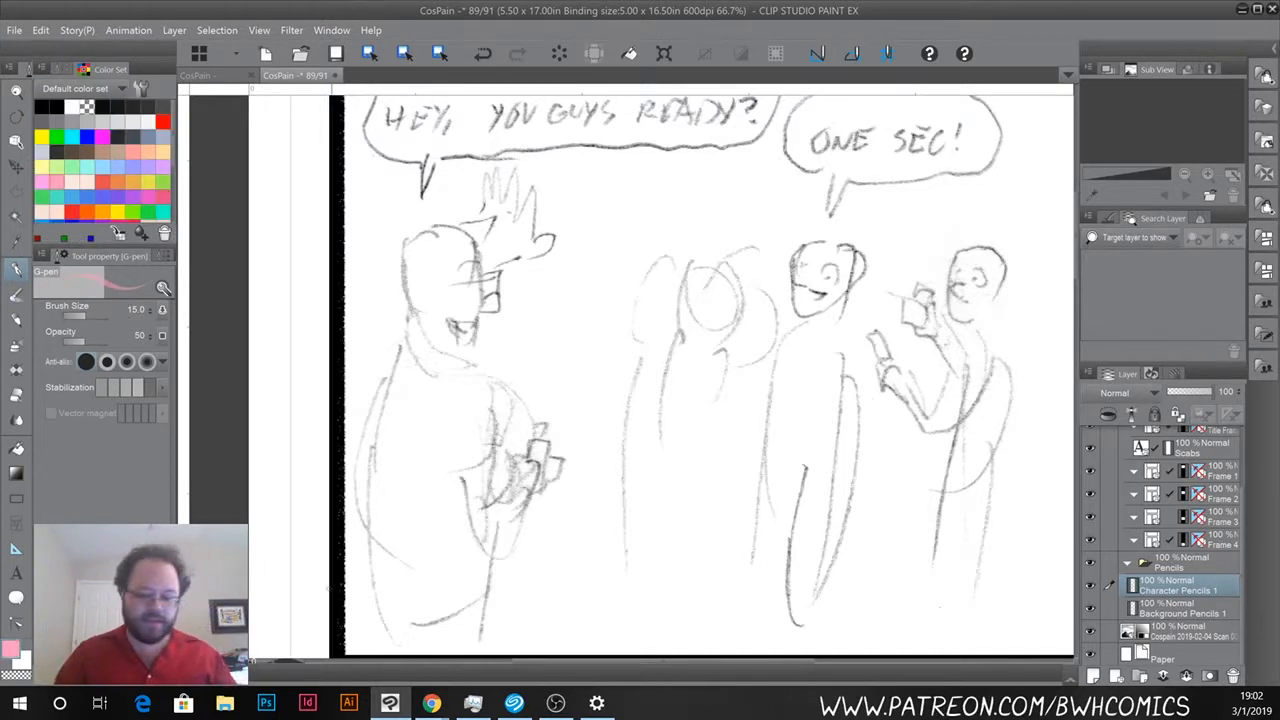
pyautogui.moveTo(476, 437); pyautogui.dragTo(454, 391)
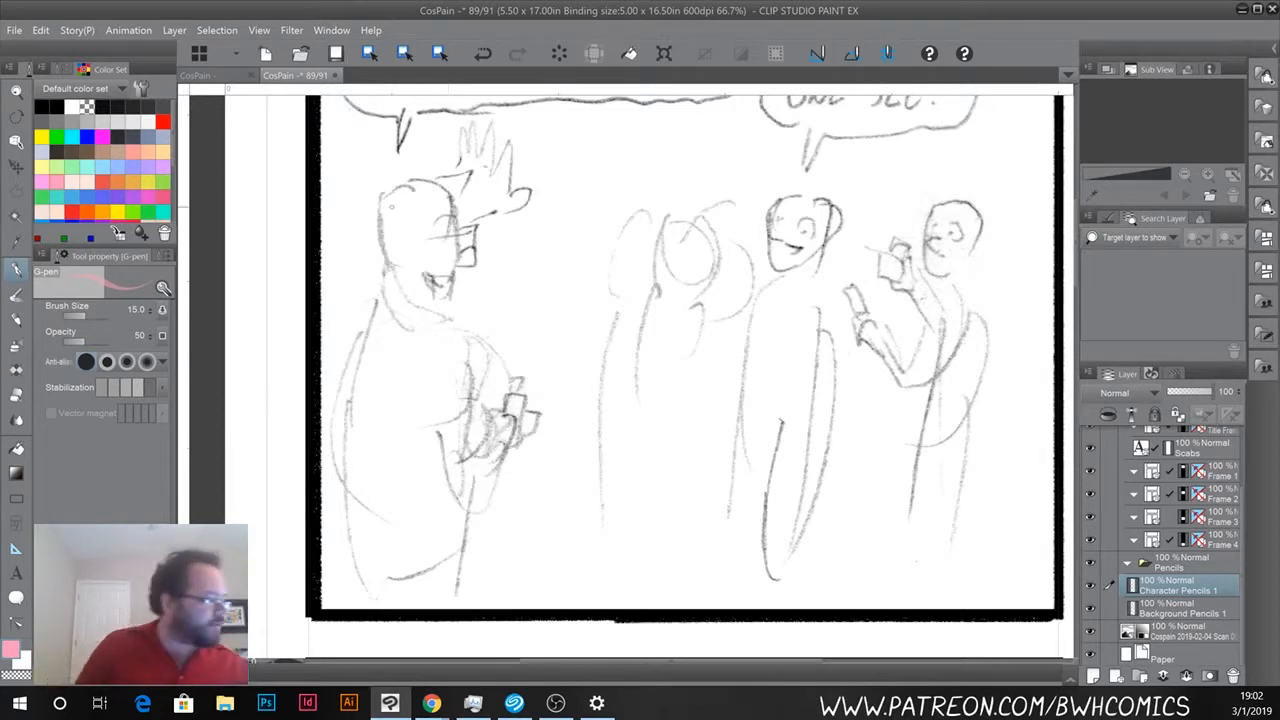
# Sketch the head of the leftmost character in the first panel, with face details and a hair tuft over the forehead.
pyautogui.moveTo(384, 198)
pyautogui.mouseDown()
pyautogui.moveTo(444, 189)
pyautogui.moveTo(454, 204)
pyautogui.moveTo(453, 310)
pyautogui.moveTo(376, 206)
pyautogui.moveTo(376, 246)
pyautogui.moveTo(442, 276)
pyautogui.moveTo(431, 242)
pyautogui.moveTo(477, 243)
pyautogui.moveTo(470, 258)
pyautogui.mouseUp()
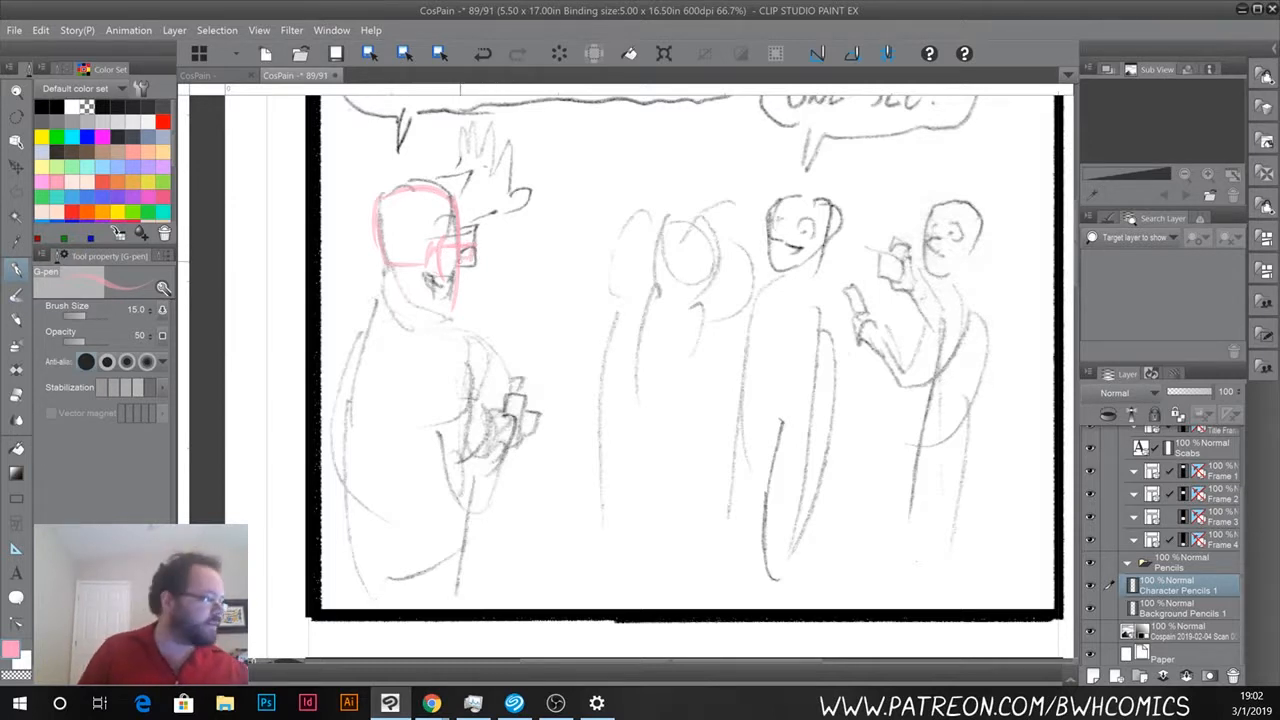
pyautogui.moveTo(475, 264); pyautogui.dragTo(468, 276)
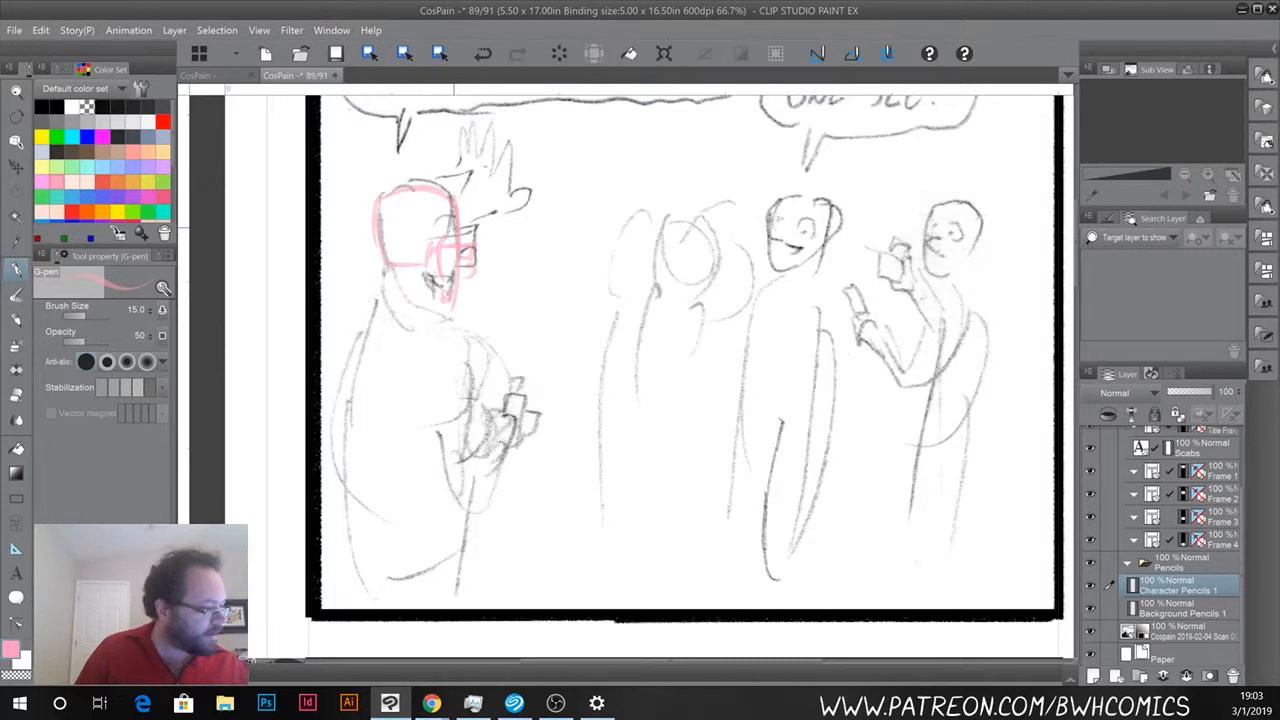
pyautogui.moveTo(430, 242)
pyautogui.mouseDown()
pyautogui.moveTo(442, 205)
pyautogui.moveTo(470, 190)
pyautogui.moveTo(386, 190)
pyautogui.moveTo(468, 180)
pyautogui.mouseUp()
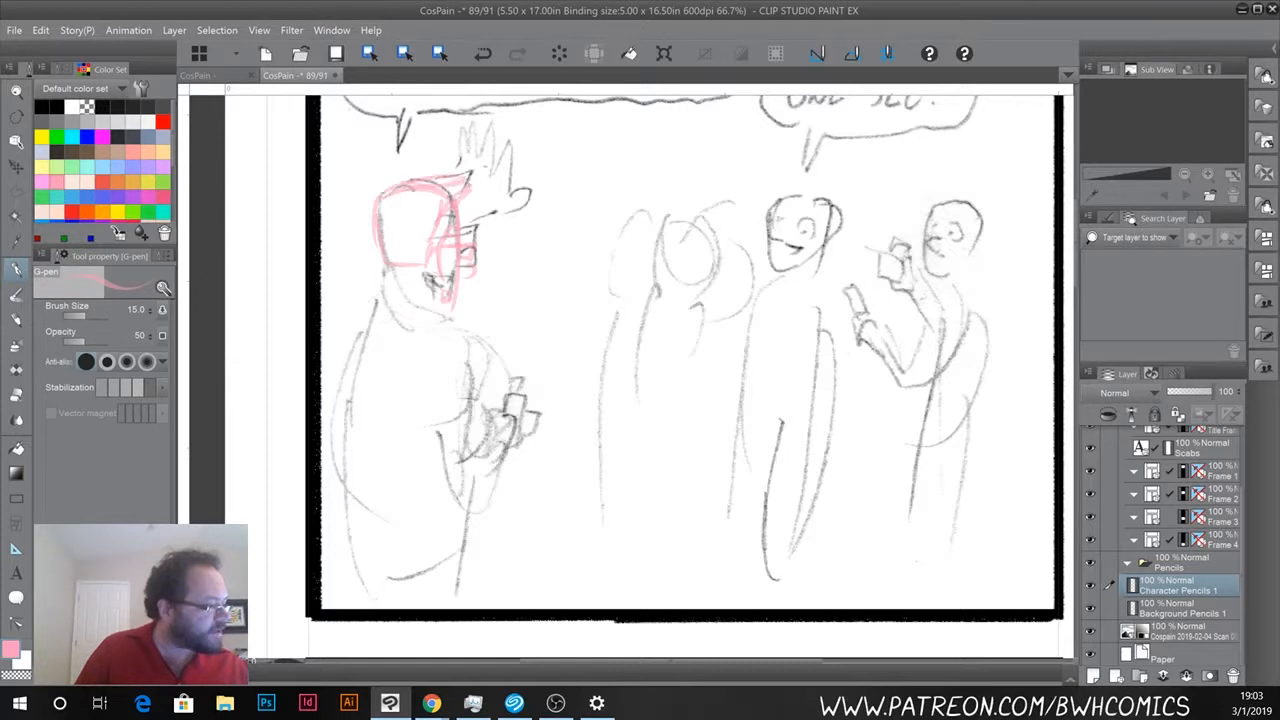
pyautogui.moveTo(384, 192); pyautogui.dragTo(389, 261)
pyautogui.moveTo(369, 224); pyautogui.dragTo(383, 257)
pyautogui.moveTo(376, 198)
pyautogui.mouseDown()
pyautogui.moveTo(376, 245)
pyautogui.moveTo(448, 182)
pyautogui.mouseUp()
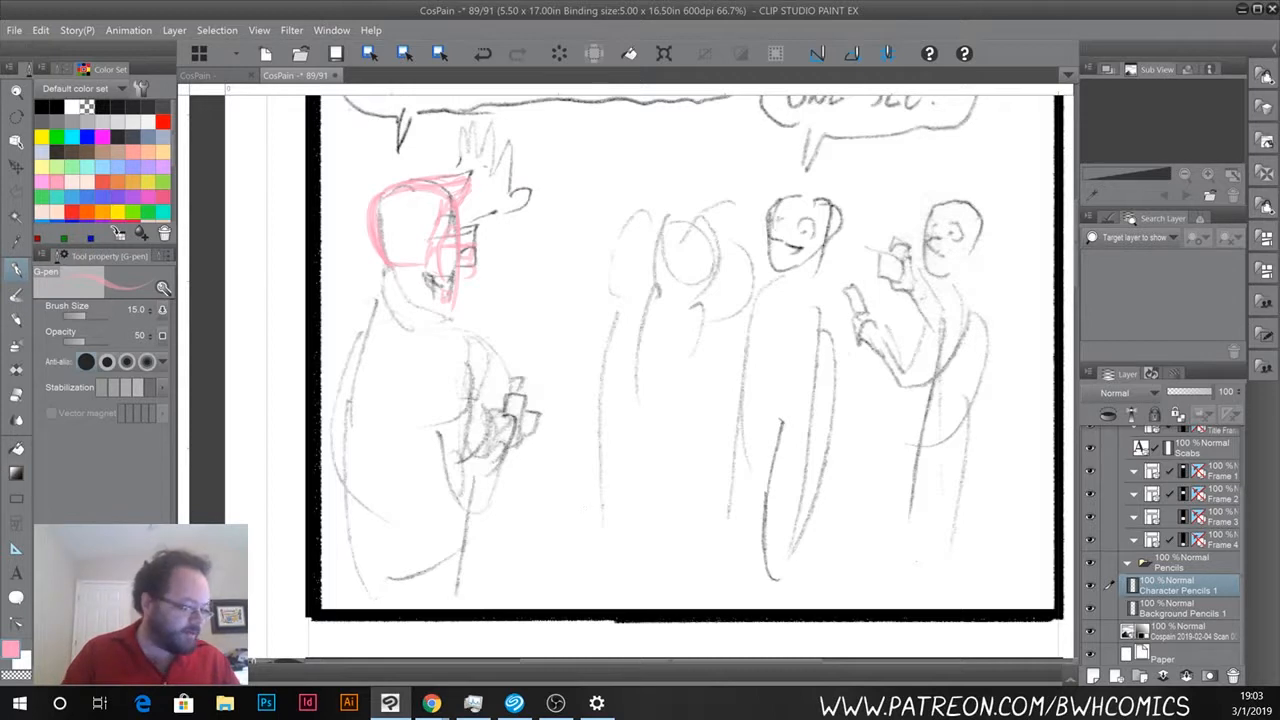
# Lower the scanned sketch layer's opacity to 54 and make Character Pencils 1 the active layer again.
pyautogui.click(1176, 636)
pyautogui.moveTo(1213, 388); pyautogui.dragTo(1193, 386)
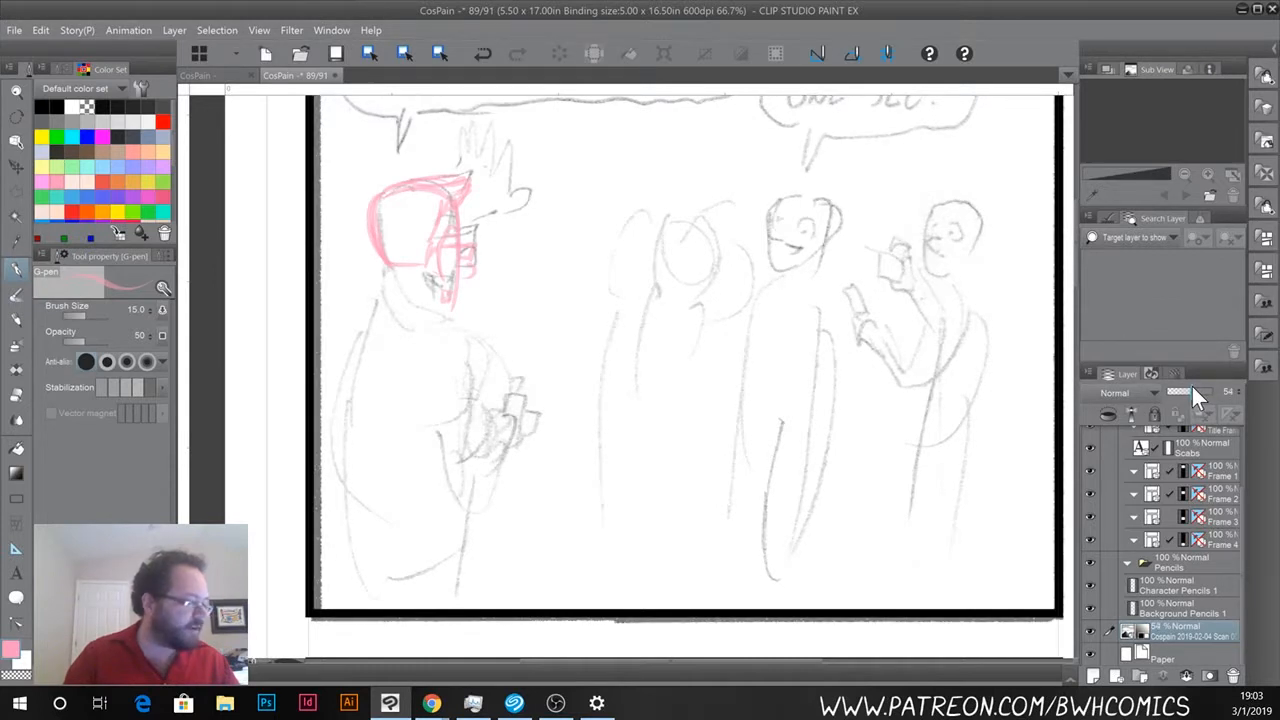
pyautogui.click(1180, 594)
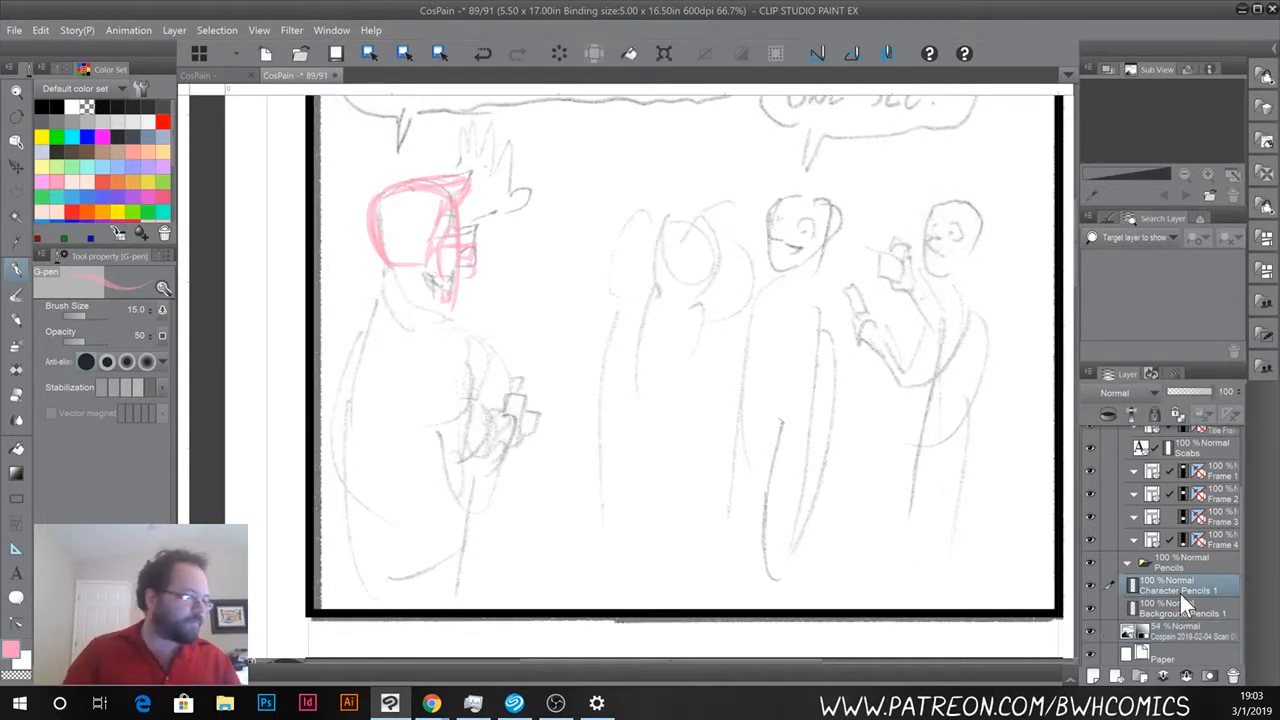
# Sketch the leftmost character's jaw, neck and shirt collar below the head.
pyautogui.hotkey('ctrl', '+')
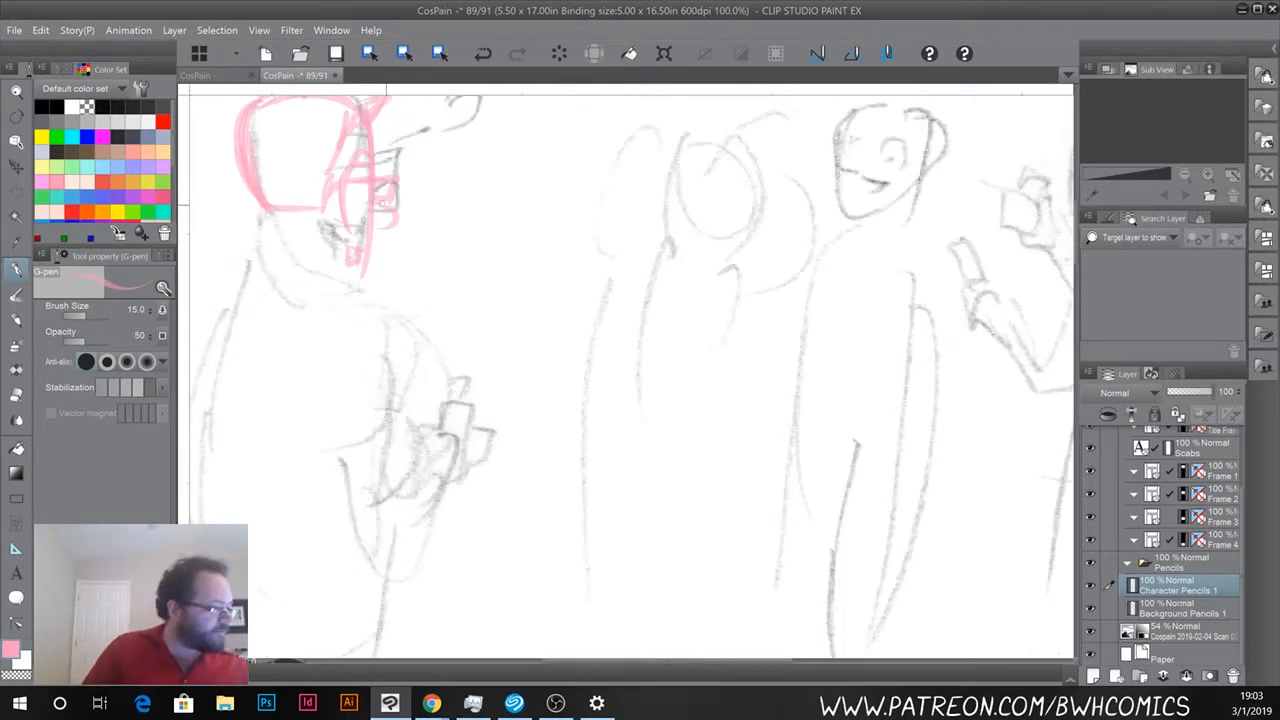
pyautogui.moveTo(362, 262)
pyautogui.mouseDown()
pyautogui.moveTo(362, 296)
pyautogui.moveTo(322, 276)
pyautogui.mouseUp()
pyautogui.moveTo(320, 230); pyautogui.dragTo(322, 305)
pyautogui.moveTo(322, 254); pyautogui.dragTo(334, 310)
pyautogui.moveTo(274, 224)
pyautogui.mouseDown()
pyautogui.moveTo(270, 306)
pyautogui.moveTo(366, 316)
pyautogui.mouseUp()
pyautogui.moveTo(256, 296)
pyautogui.mouseDown()
pyautogui.moveTo(362, 318)
pyautogui.moveTo(360, 306)
pyautogui.moveTo(384, 408)
pyautogui.mouseUp()
# Sketch the leftmost character's near arm with a short sleeve, bent forearm and a hand holding the camera.
pyautogui.moveTo(370, 326)
pyautogui.mouseDown()
pyautogui.moveTo(390, 446)
pyautogui.moveTo(306, 452)
pyautogui.mouseUp()
pyautogui.moveTo(308, 362); pyautogui.dragTo(306, 456)
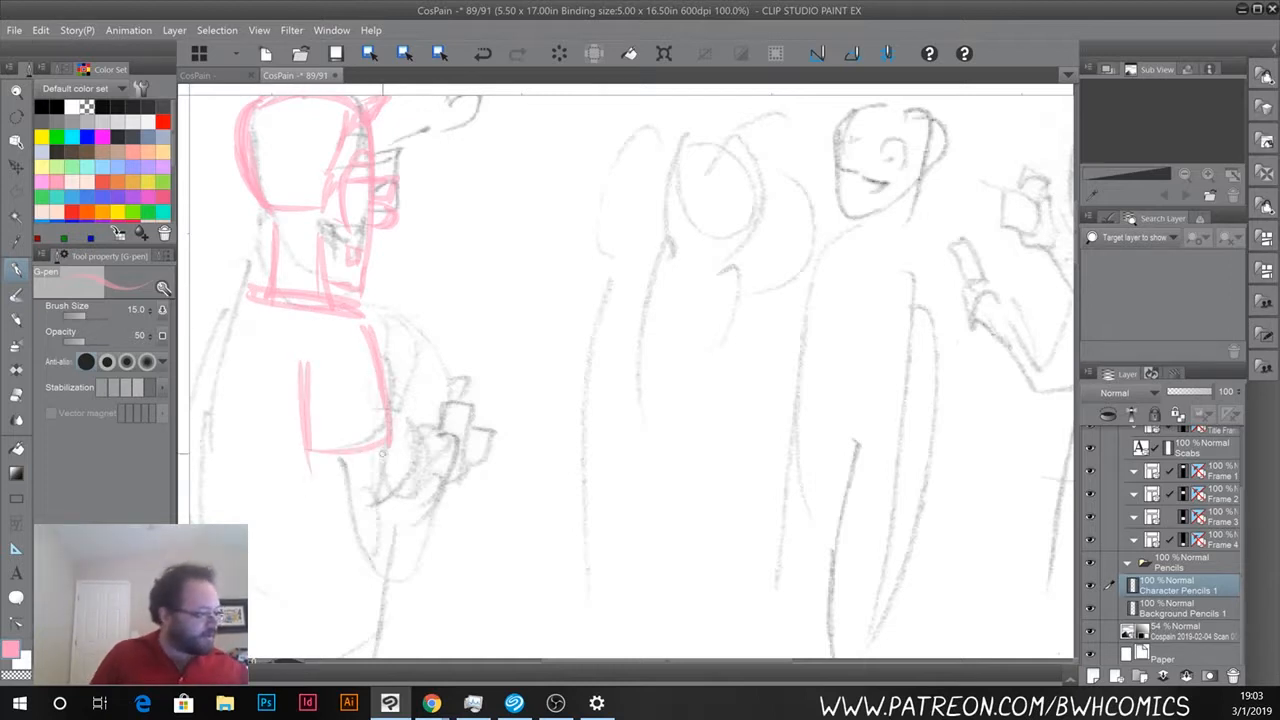
pyautogui.moveTo(386, 446); pyautogui.dragTo(388, 494)
pyautogui.moveTo(340, 460)
pyautogui.mouseDown()
pyautogui.moveTo(350, 522)
pyautogui.moveTo(380, 533)
pyautogui.moveTo(434, 488)
pyautogui.moveTo(428, 450)
pyautogui.moveTo(410, 455)
pyautogui.moveTo(420, 428)
pyautogui.moveTo(430, 446)
pyautogui.moveTo(468, 428)
pyautogui.moveTo(462, 474)
pyautogui.moveTo(424, 498)
pyautogui.mouseUp()
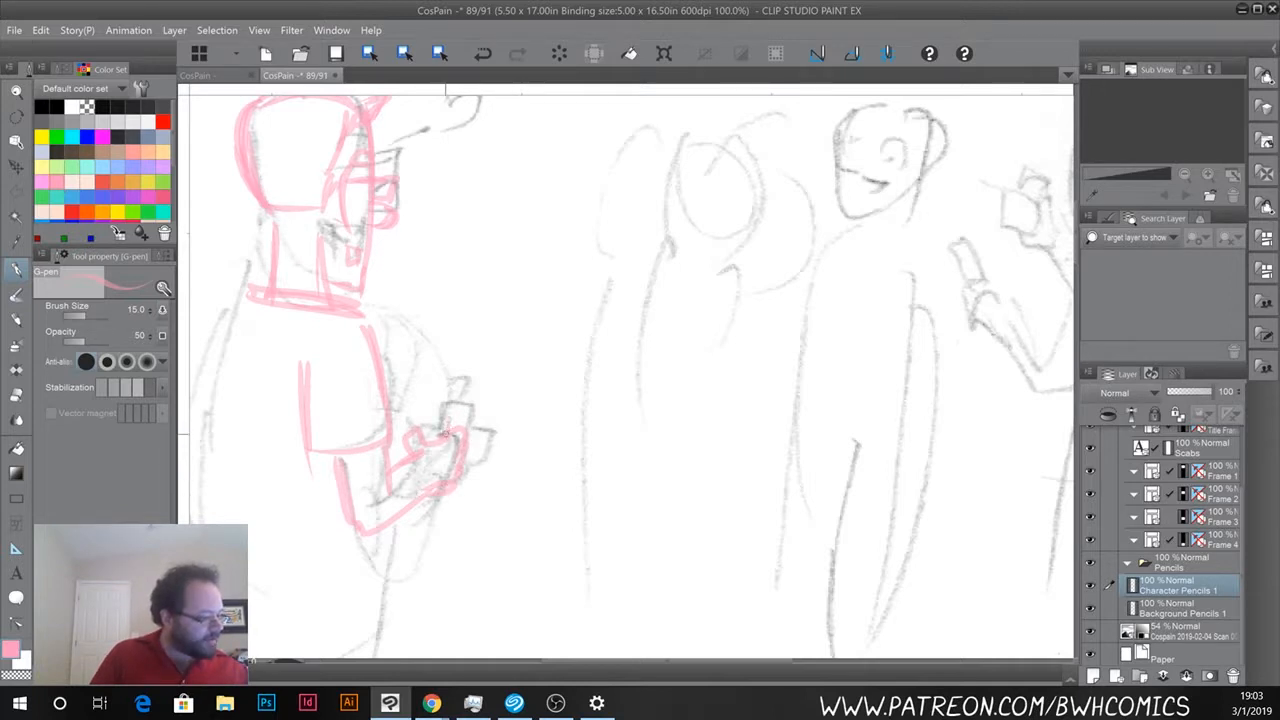
pyautogui.moveTo(440, 410)
pyautogui.mouseDown()
pyautogui.moveTo(402, 413)
pyautogui.moveTo(422, 428)
pyautogui.moveTo(428, 398)
pyautogui.moveTo(408, 400)
pyautogui.mouseUp()
pyautogui.moveTo(410, 398)
pyautogui.mouseDown()
pyautogui.moveTo(412, 418)
pyautogui.moveTo(428, 418)
pyautogui.mouseUp()
pyautogui.moveTo(422, 420)
pyautogui.mouseDown()
pyautogui.moveTo(430, 398)
pyautogui.moveTo(392, 421)
pyautogui.mouseUp()
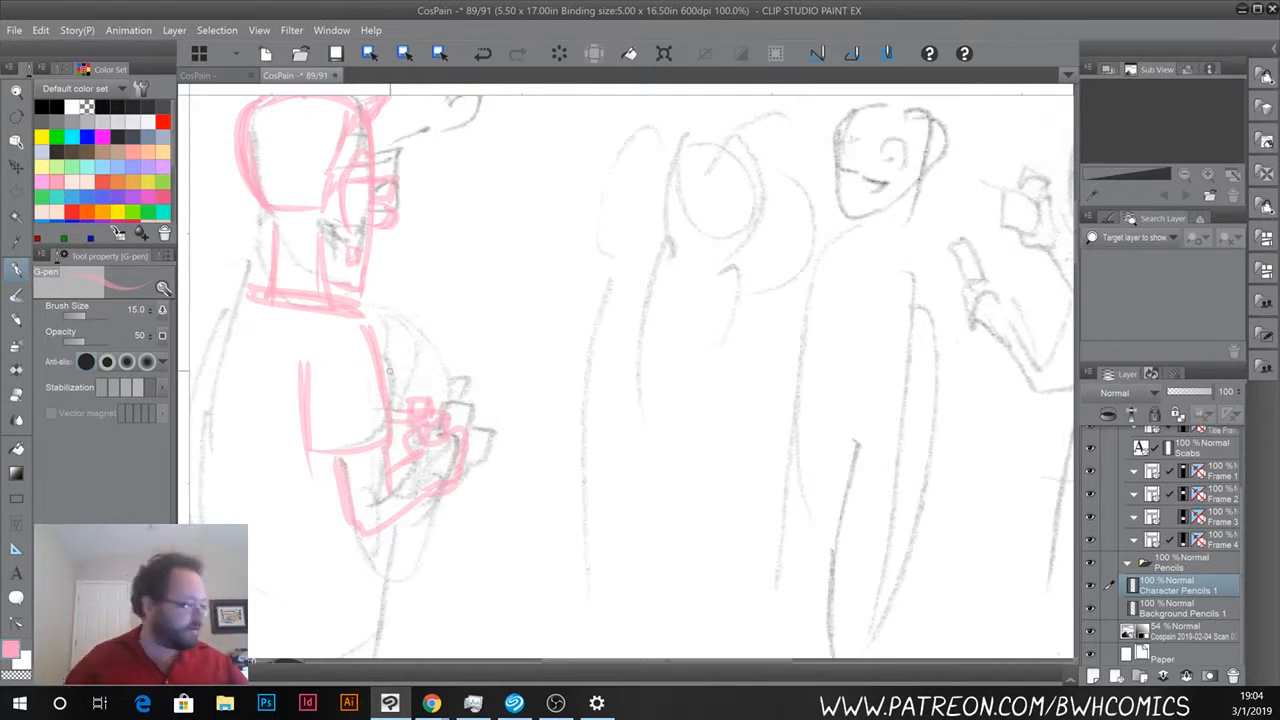
# Sketch the back and front contours of the leftmost character's torso down to the shirt hem.
pyautogui.click(248, 313)
pyautogui.moveTo(266, 245)
pyautogui.mouseDown()
pyautogui.moveTo(232, 305)
pyautogui.moveTo(265, 268)
pyautogui.moveTo(242, 276)
pyautogui.moveTo(233, 302)
pyautogui.moveTo(230, 448)
pyautogui.mouseUp()
pyautogui.moveTo(240, 368); pyautogui.dragTo(239, 514)
pyautogui.moveTo(252, 586); pyautogui.dragTo(384, 604)
pyautogui.moveTo(386, 532); pyautogui.dragTo(385, 607)
pyautogui.moveTo(388, 536)
pyautogui.mouseDown()
pyautogui.moveTo(386, 606)
pyautogui.moveTo(260, 590)
pyautogui.moveTo(301, 428)
pyautogui.mouseUp()
pyautogui.moveTo(410, 428); pyautogui.dragTo(386, 580)
# Sketch the leftmost character's lower body below the shirt hem, including the legs and a curved pocket detail.
pyautogui.moveTo(268, 412)
pyautogui.mouseDown()
pyautogui.moveTo(270, 463)
pyautogui.moveTo(297, 471)
pyautogui.moveTo(286, 546)
pyautogui.mouseUp()
pyautogui.moveTo(288, 470); pyautogui.dragTo(290, 546)
pyautogui.moveTo(298, 466); pyautogui.dragTo(364, 463)
pyautogui.moveTo(317, 474); pyautogui.dragTo(321, 543)
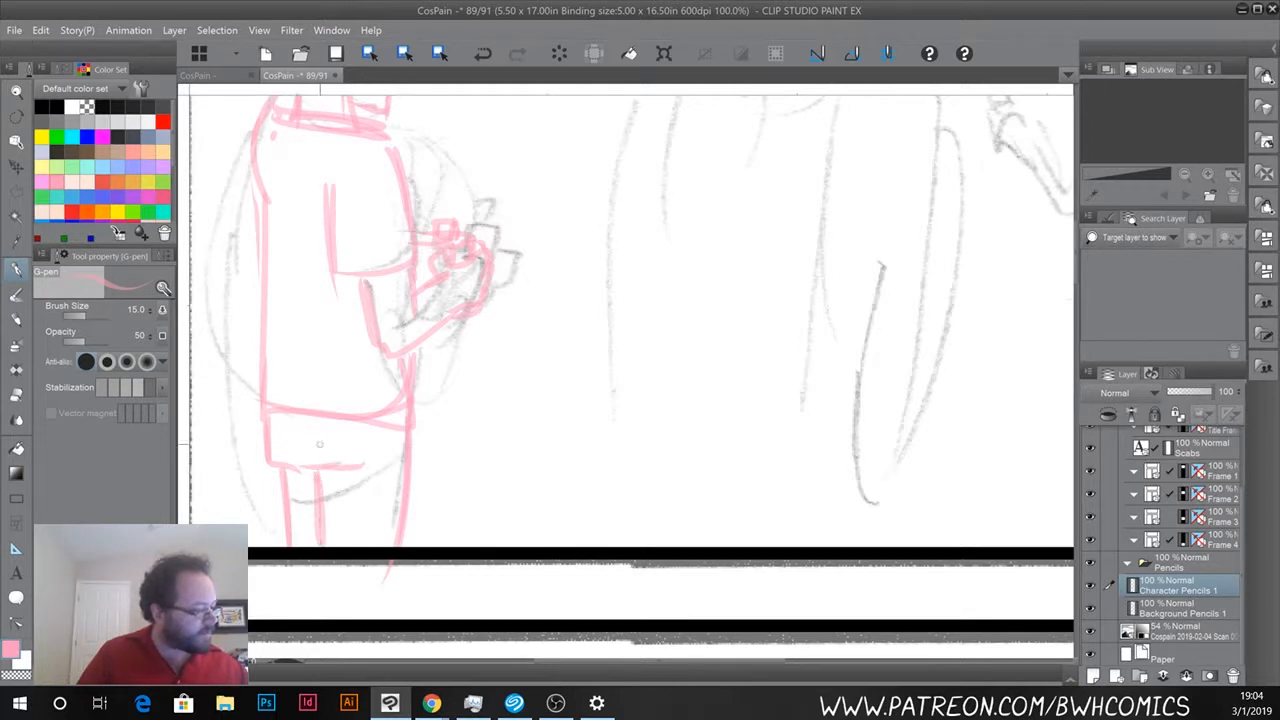
pyautogui.moveTo(323, 420)
pyautogui.mouseDown()
pyautogui.moveTo(342, 447)
pyautogui.moveTo(364, 426)
pyautogui.mouseUp()
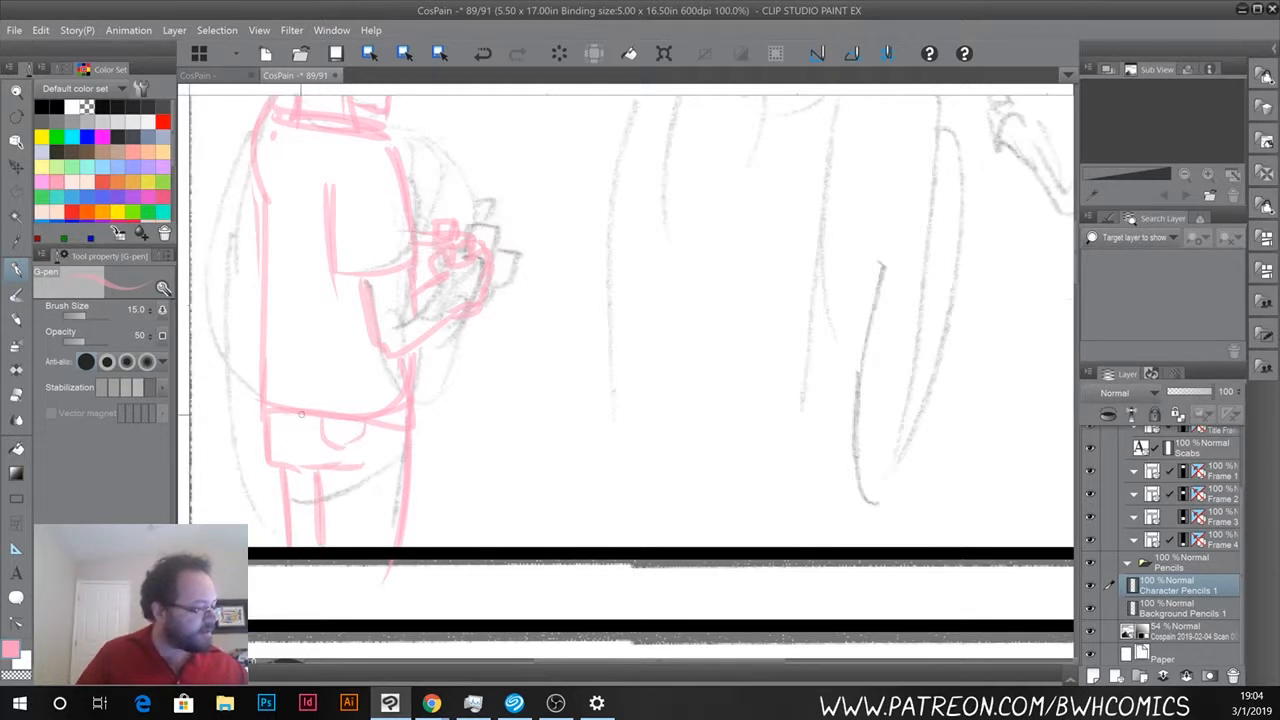
pyautogui.moveTo(314, 263); pyautogui.dragTo(343, 575)
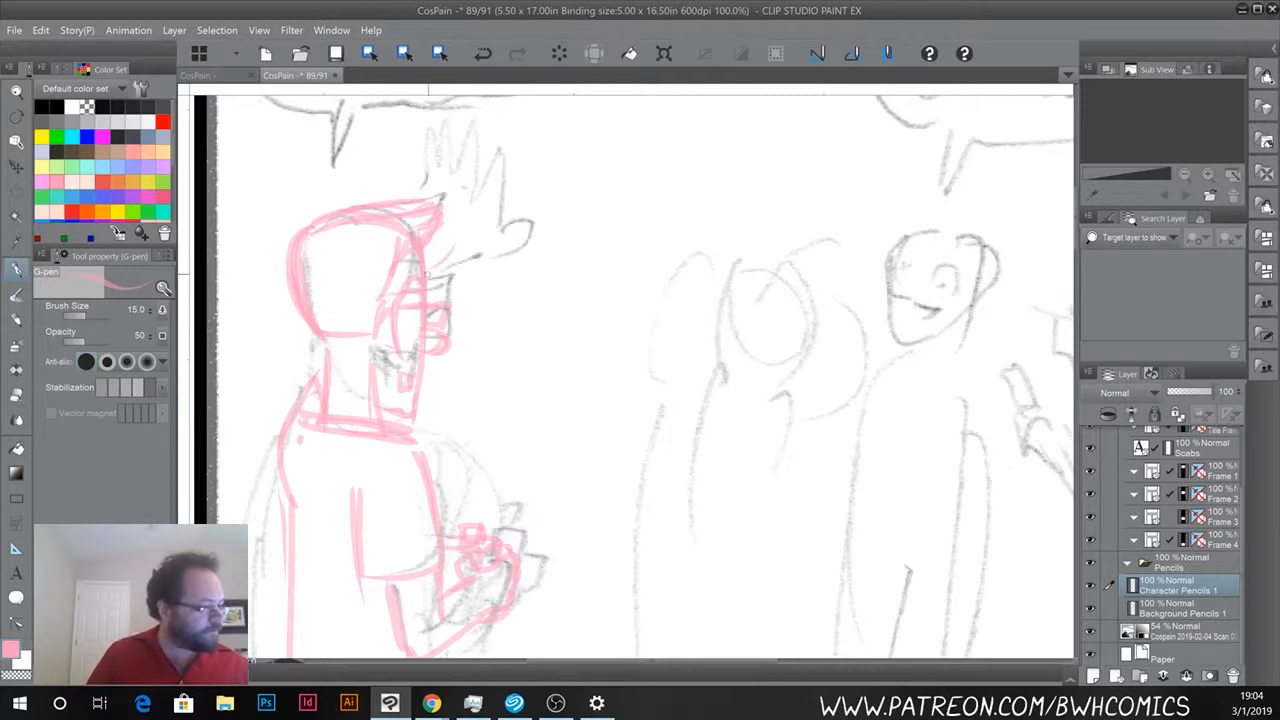
pyautogui.moveTo(452, 306)
pyautogui.mouseDown()
pyautogui.moveTo(484, 264)
pyautogui.moveTo(456, 309)
pyautogui.mouseUp()
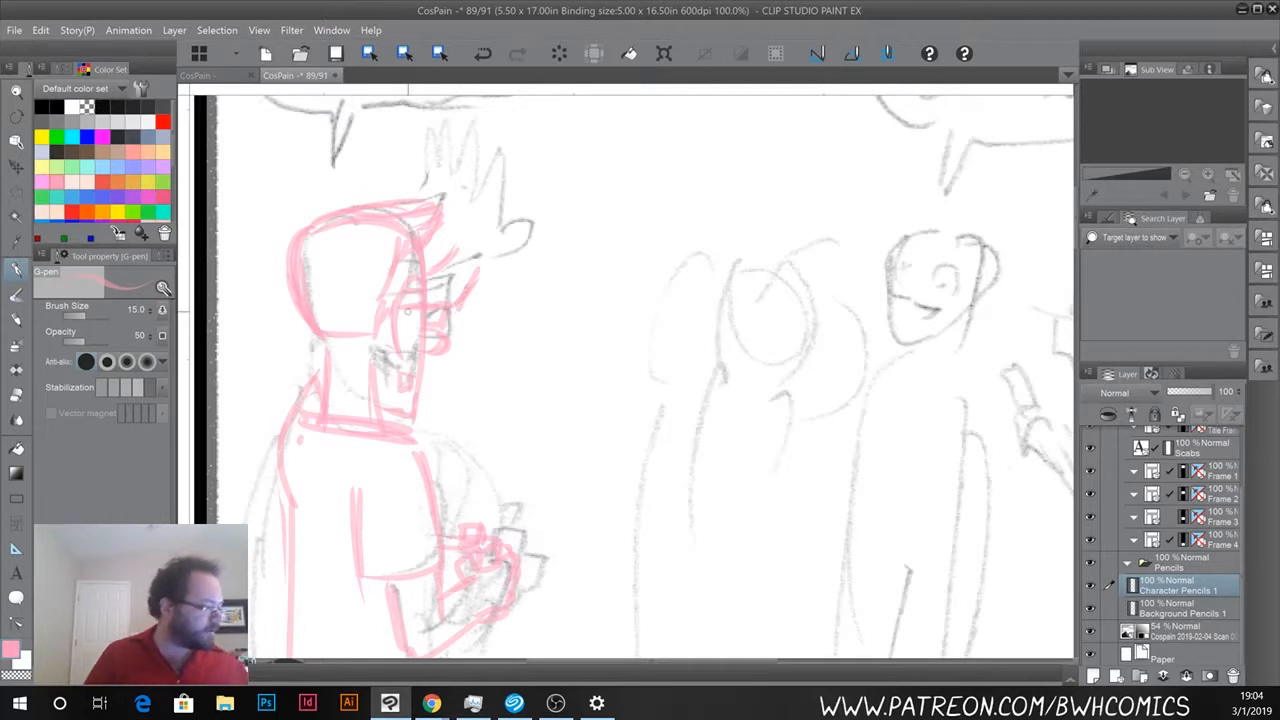
pyautogui.hotkey('ctrl', 'z')
pyautogui.hotkey('ctrl', 'z')
pyautogui.hotkey('ctrl', 'z')
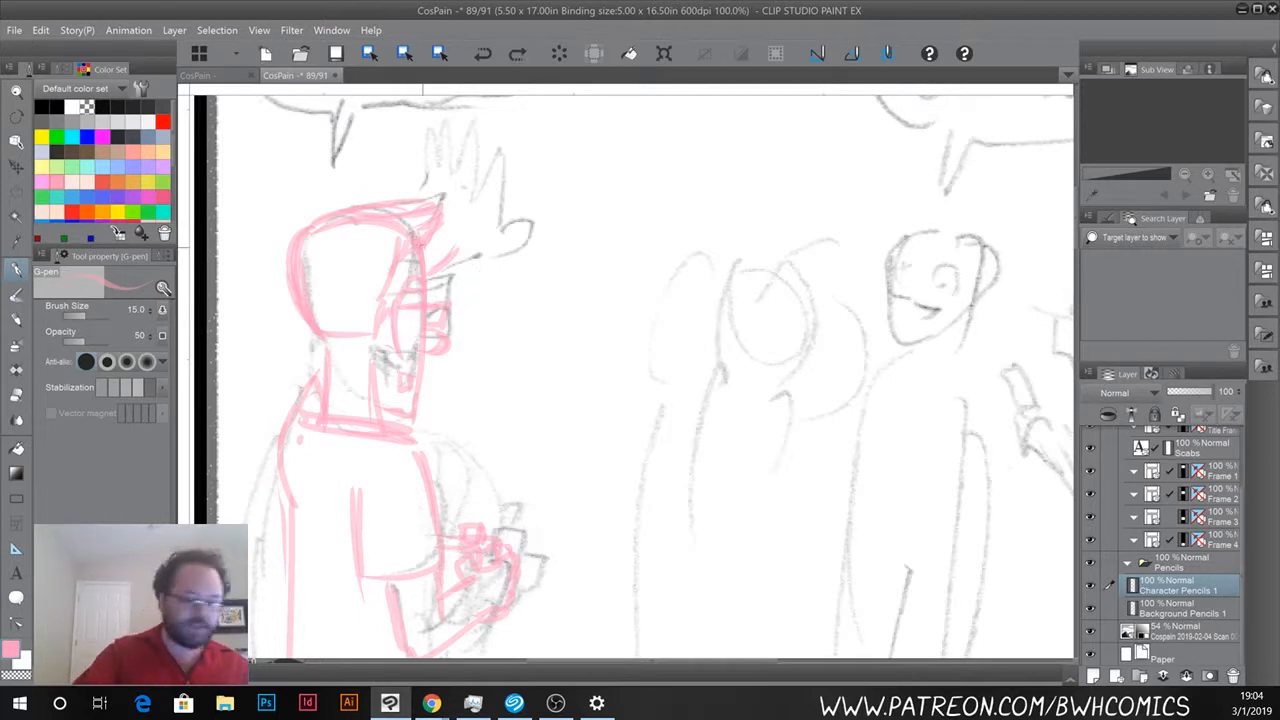
pyautogui.press('e')
pyautogui.moveTo(432, 268)
pyautogui.mouseDown()
pyautogui.moveTo(451, 254)
pyautogui.moveTo(447, 264)
pyautogui.mouseUp()
pyautogui.press('p')
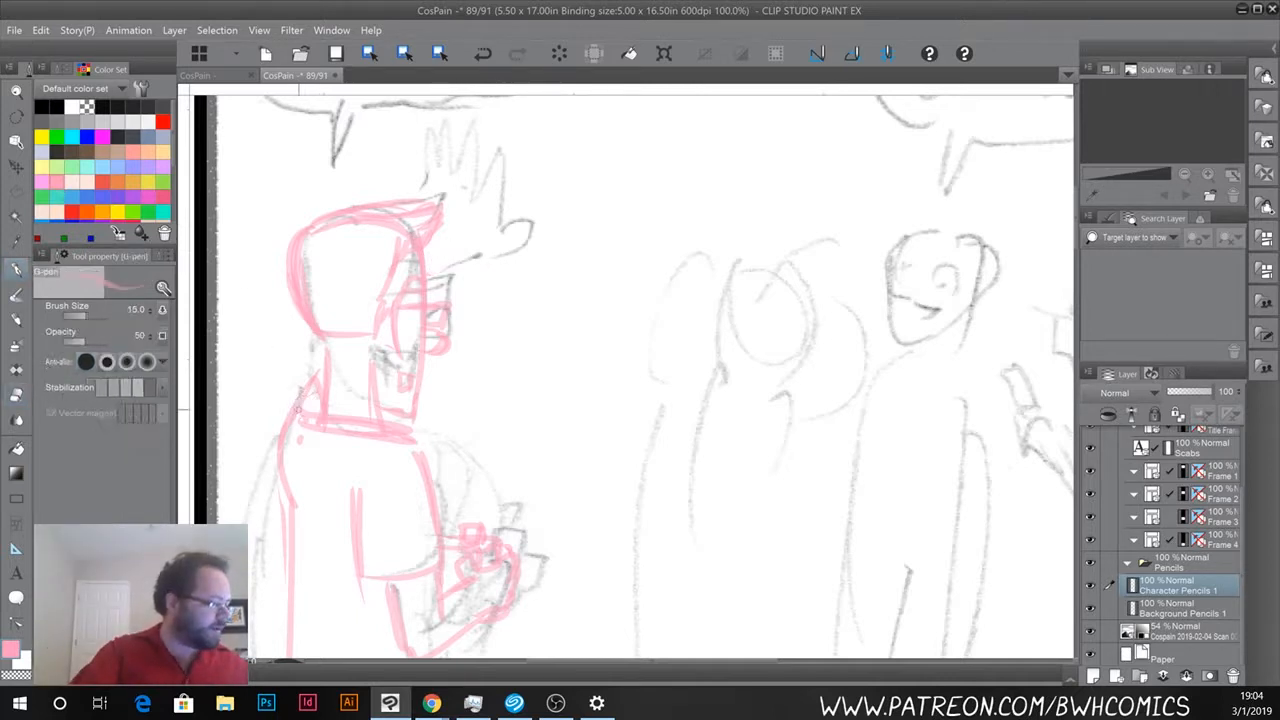
# Sketch a raised arm with a waving hand in front of the leftmost character and reinforce the back shoulder contour.
pyautogui.moveTo(317, 394); pyautogui.dragTo(280, 432)
pyautogui.moveTo(318, 397); pyautogui.dragTo(288, 428)
pyautogui.moveTo(322, 400)
pyautogui.mouseDown()
pyautogui.moveTo(287, 421)
pyautogui.moveTo(281, 450)
pyautogui.mouseUp()
pyautogui.moveTo(398, 427)
pyautogui.mouseDown()
pyautogui.moveTo(430, 431)
pyautogui.moveTo(478, 395)
pyautogui.mouseUp()
pyautogui.moveTo(428, 464); pyautogui.dragTo(500, 418)
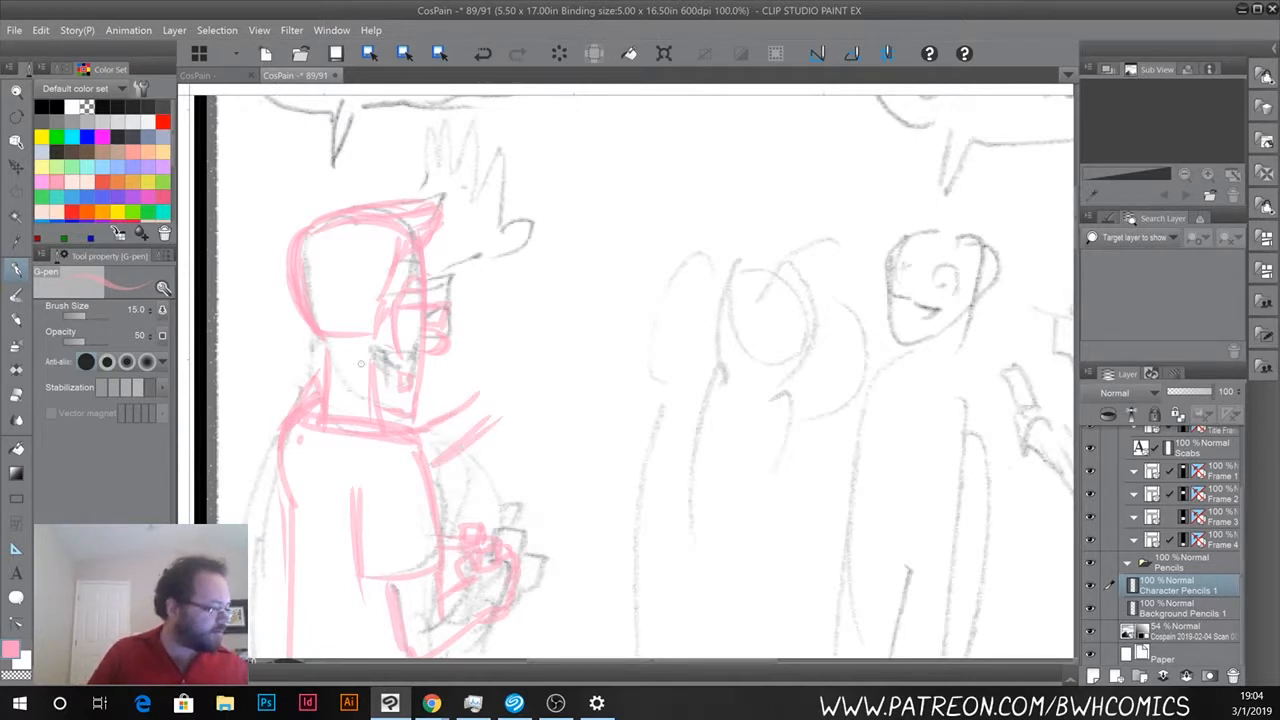
pyautogui.moveTo(318, 416)
pyautogui.mouseDown()
pyautogui.moveTo(292, 426)
pyautogui.moveTo(282, 490)
pyautogui.mouseUp()
pyautogui.moveTo(292, 440)
pyautogui.mouseDown()
pyautogui.moveTo(282, 478)
pyautogui.moveTo(294, 521)
pyautogui.mouseUp()
pyautogui.moveTo(504, 399)
pyautogui.mouseDown()
pyautogui.moveTo(542, 360)
pyautogui.moveTo(511, 363)
pyautogui.moveTo(509, 316)
pyautogui.mouseUp()
pyautogui.moveTo(508, 362); pyautogui.dragTo(486, 312)
pyautogui.moveTo(486, 312)
pyautogui.mouseDown()
pyautogui.moveTo(484, 360)
pyautogui.moveTo(469, 363)
pyautogui.moveTo(465, 344)
pyautogui.moveTo(463, 412)
pyautogui.moveTo(453, 351)
pyautogui.moveTo(395, 468)
pyautogui.moveTo(376, 432)
pyautogui.moveTo(304, 474)
pyautogui.mouseUp()
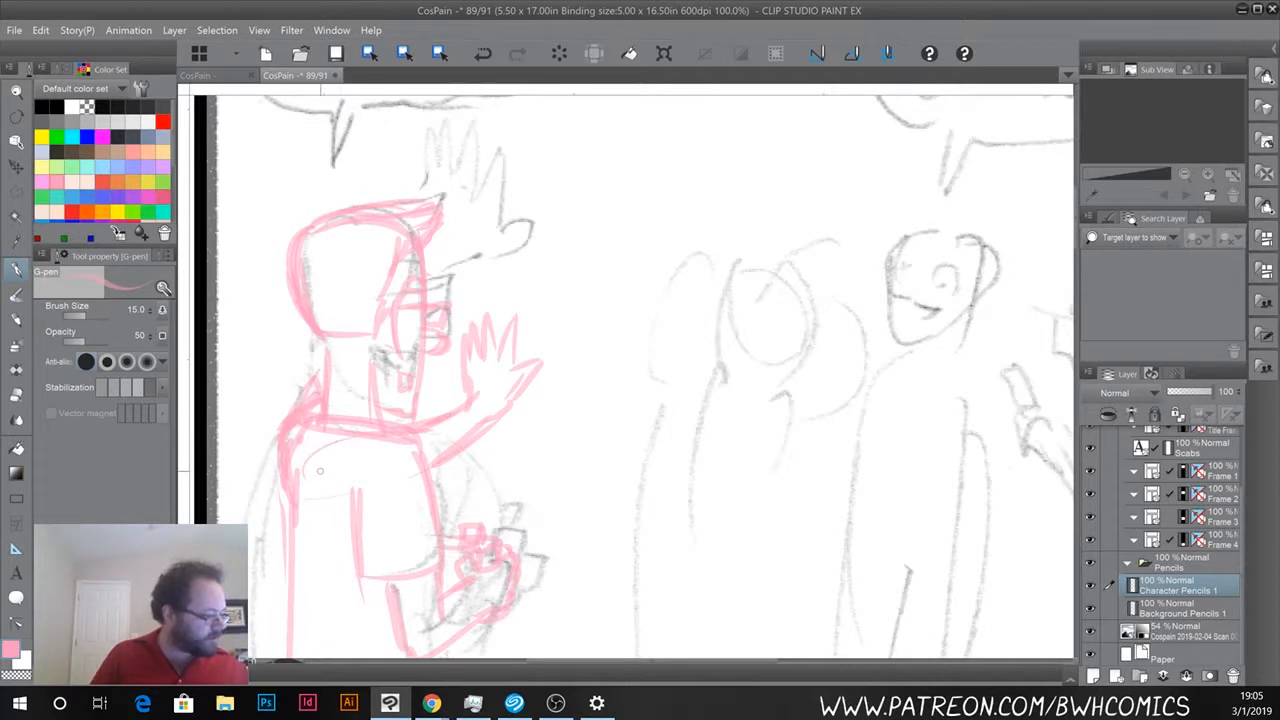
pyautogui.moveTo(316, 424); pyautogui.dragTo(272, 520)
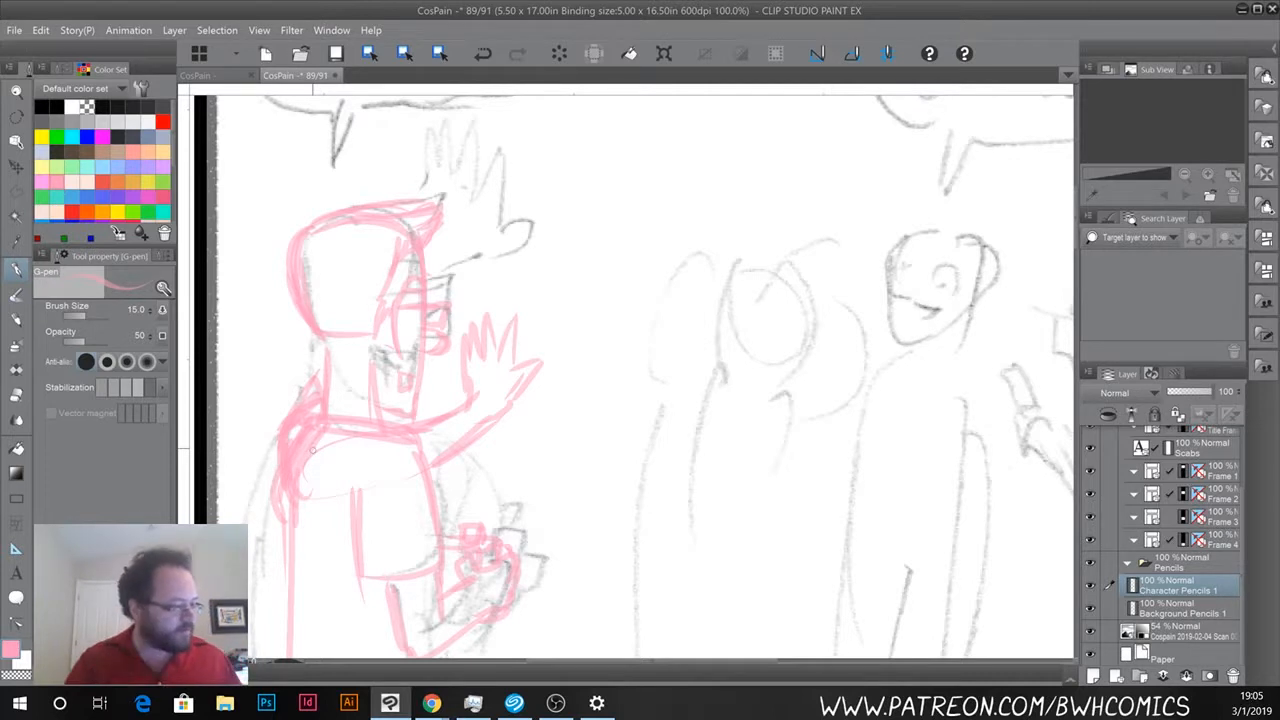
# Erase the raised arm and waving hand in front of the leftmost character.
pyautogui.moveTo(428, 485); pyautogui.dragTo(384, 330)
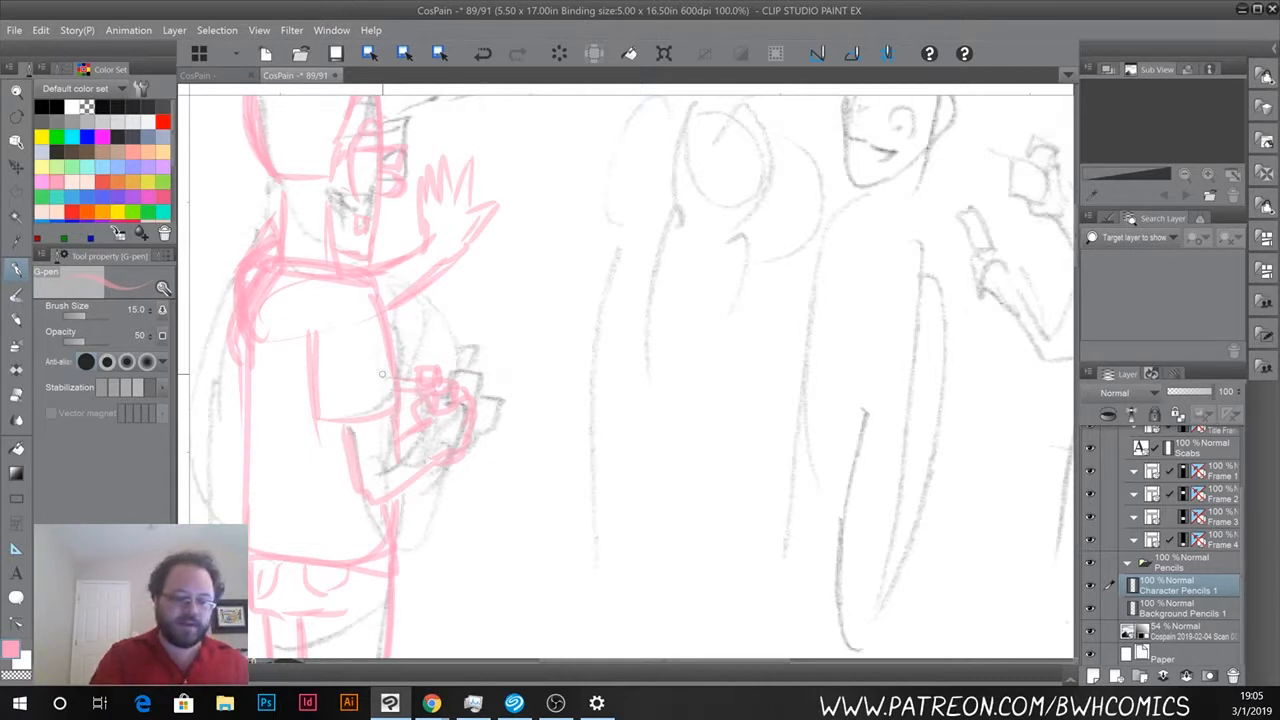
pyautogui.press('e')
pyautogui.moveTo(440, 200)
pyautogui.mouseDown()
pyautogui.moveTo(455, 274)
pyautogui.moveTo(466, 196)
pyautogui.moveTo(444, 279)
pyautogui.moveTo(396, 265)
pyautogui.moveTo(432, 244)
pyautogui.mouseUp()
pyautogui.press('p')
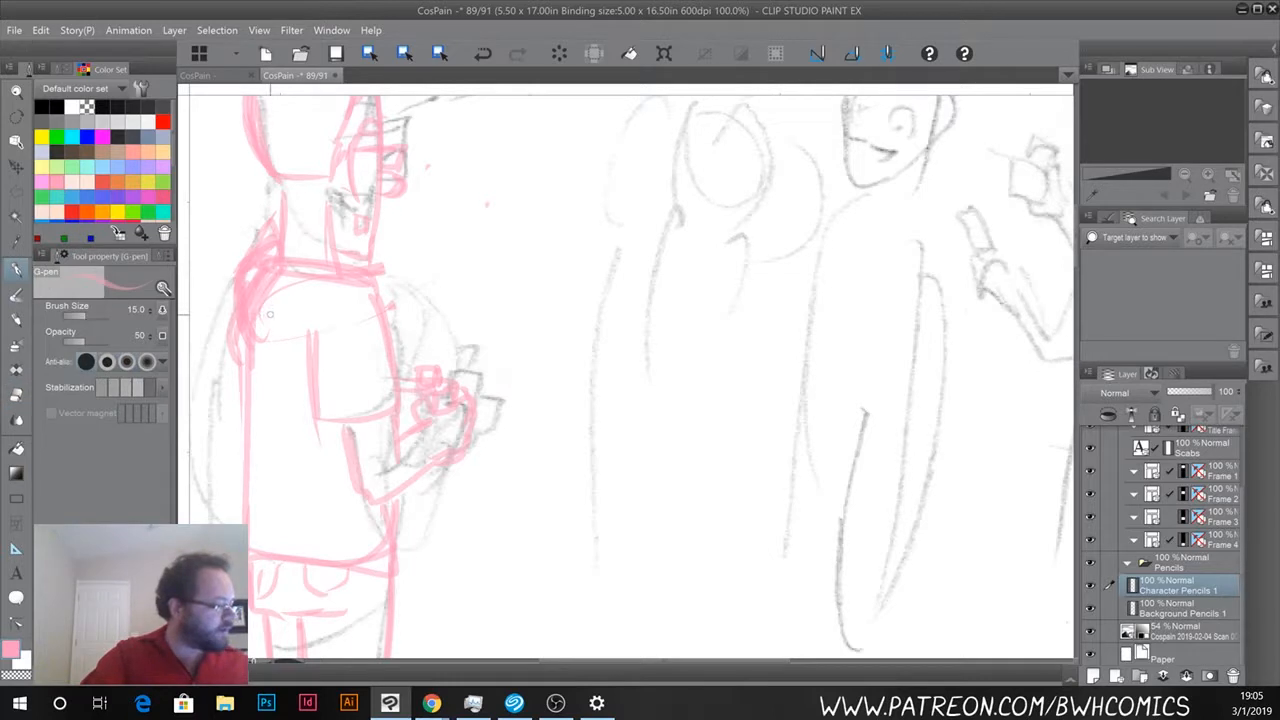
# Sketch diagonal contour lines from the leftmost character's shoulder across the upper arm and sleeve.
pyautogui.moveTo(259, 345); pyautogui.dragTo(305, 394)
pyautogui.moveTo(268, 310)
pyautogui.mouseDown()
pyautogui.moveTo(304, 362)
pyautogui.moveTo(342, 384)
pyautogui.mouseUp()
pyautogui.moveTo(290, 288); pyautogui.dragTo(355, 372)
pyautogui.moveTo(256, 346); pyautogui.dragTo(326, 398)
pyautogui.moveTo(400, 266); pyautogui.dragTo(395, 303)
pyautogui.moveTo(396, 350)
pyautogui.mouseDown()
pyautogui.moveTo(458, 280)
pyautogui.moveTo(437, 210)
pyautogui.moveTo(417, 211)
pyautogui.moveTo(410, 240)
pyautogui.moveTo(404, 211)
pyautogui.moveTo(403, 247)
pyautogui.moveTo(393, 217)
pyautogui.moveTo(396, 290)
pyautogui.mouseUp()
pyautogui.press('space')
pyautogui.moveTo(266, 306)
pyautogui.mouseDown()
pyautogui.moveTo(308, 504)
pyautogui.moveTo(321, 385)
pyautogui.moveTo(297, 405)
pyautogui.mouseUp()
pyautogui.press('space')
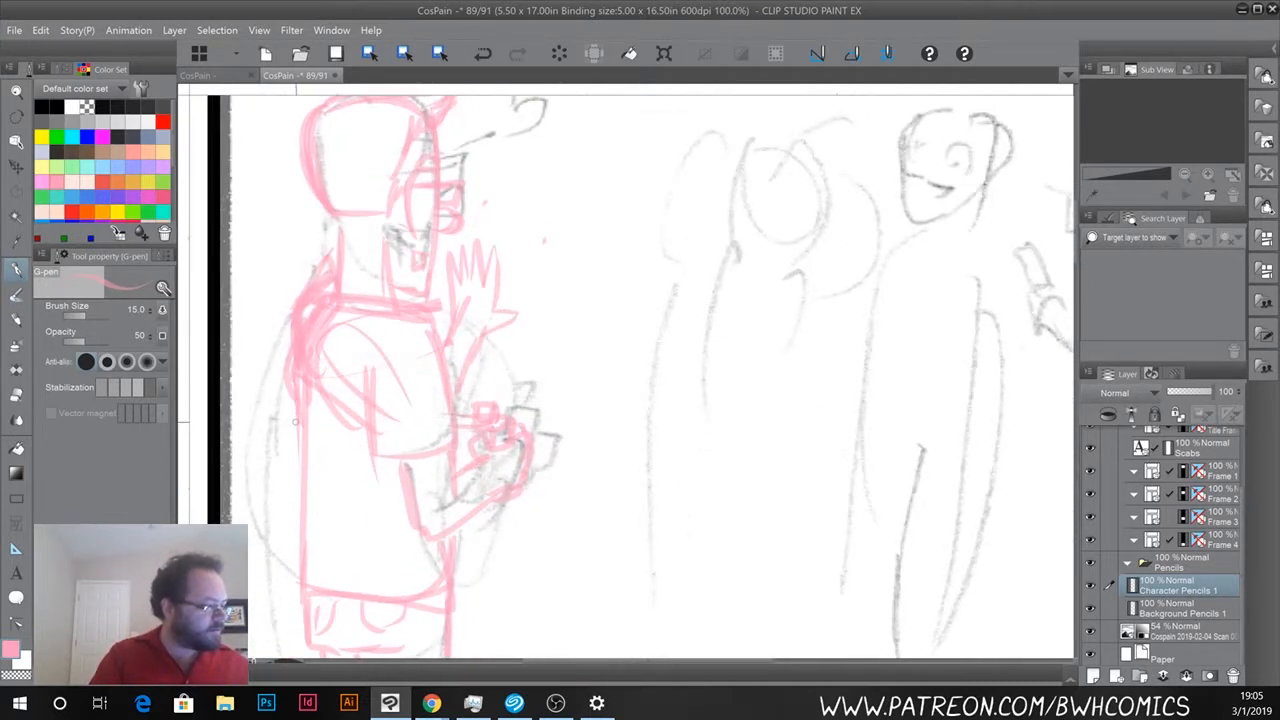
pyautogui.press('e')
pyautogui.moveTo(471, 265)
pyautogui.mouseDown()
pyautogui.moveTo(508, 320)
pyautogui.moveTo(469, 341)
pyautogui.moveTo(459, 364)
pyautogui.mouseUp()
pyautogui.press('p')
# Add a second contour down the leftmost character's back, from the shoulder along the side of the torso.
pyautogui.moveTo(296, 378); pyautogui.dragTo(293, 478)
pyautogui.moveTo(291, 343)
pyautogui.mouseDown()
pyautogui.moveTo(280, 443)
pyautogui.moveTo(300, 518)
pyautogui.mouseUp()
pyautogui.moveTo(306, 458); pyautogui.dragTo(298, 510)
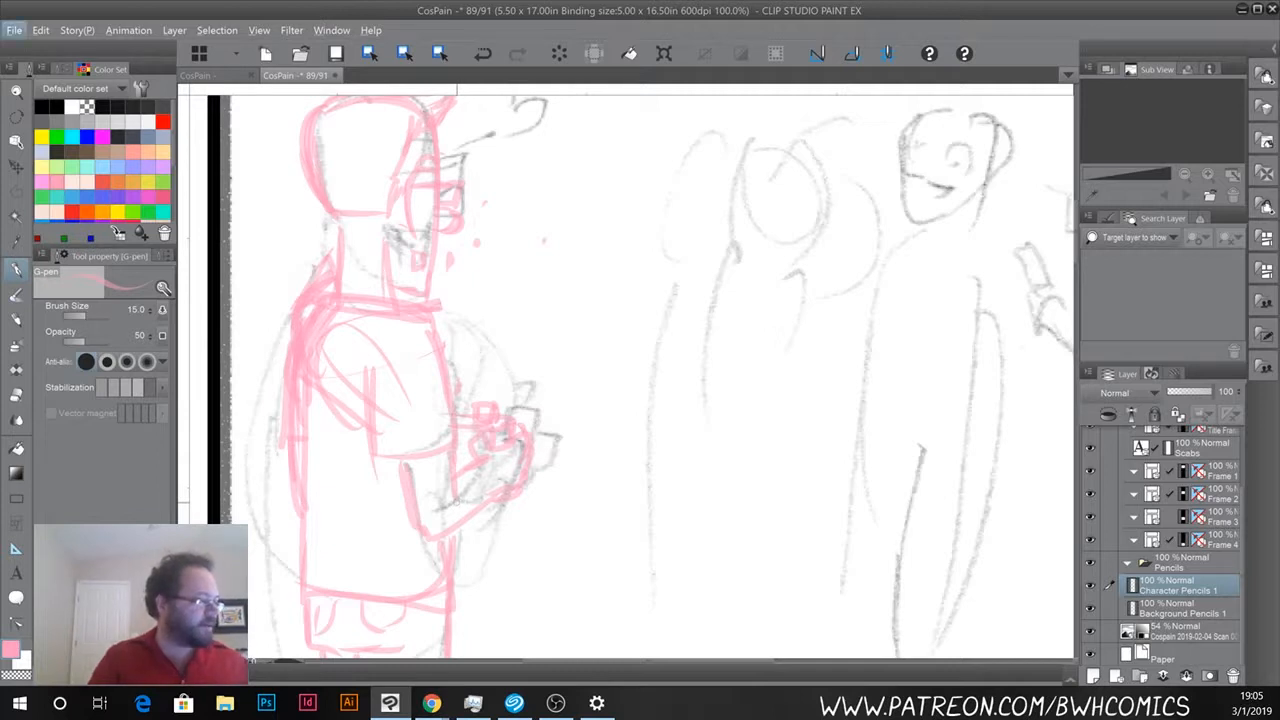
pyautogui.moveTo(472, 432); pyautogui.dragTo(273, 441)
pyautogui.moveTo(593, 322); pyautogui.dragTo(491, 380)
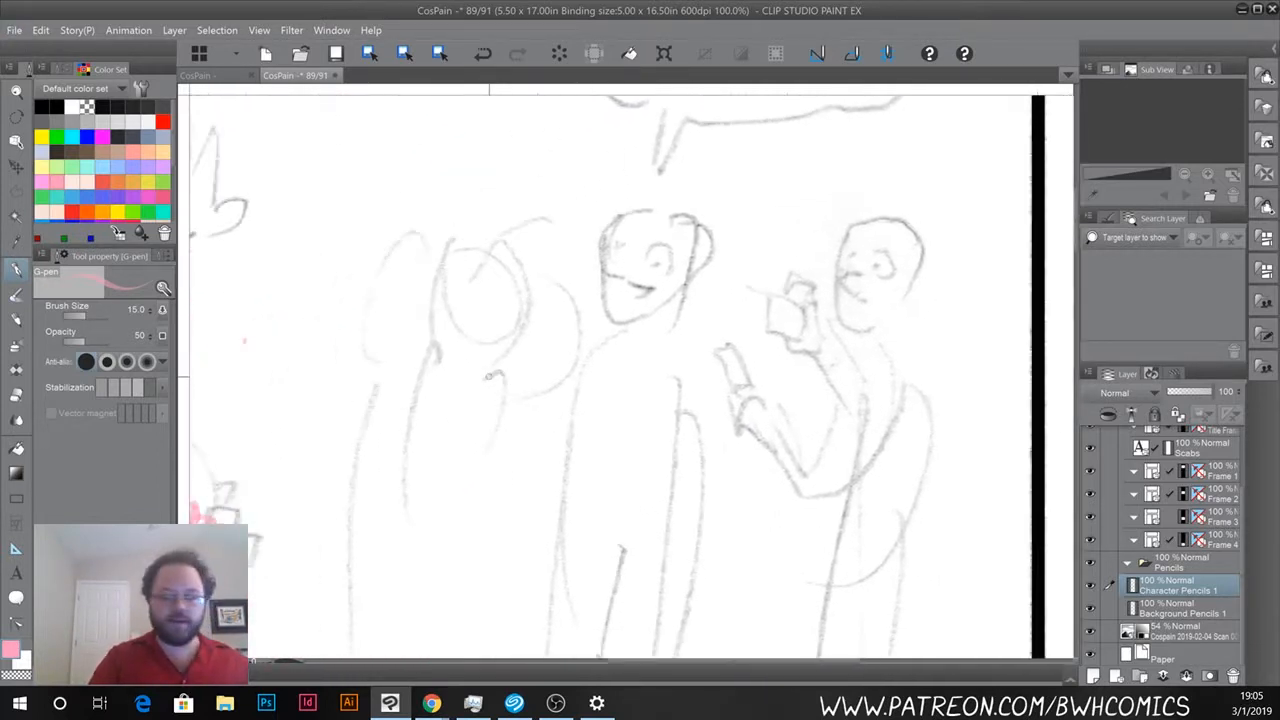
pyautogui.scroll(-1, 489, 378)
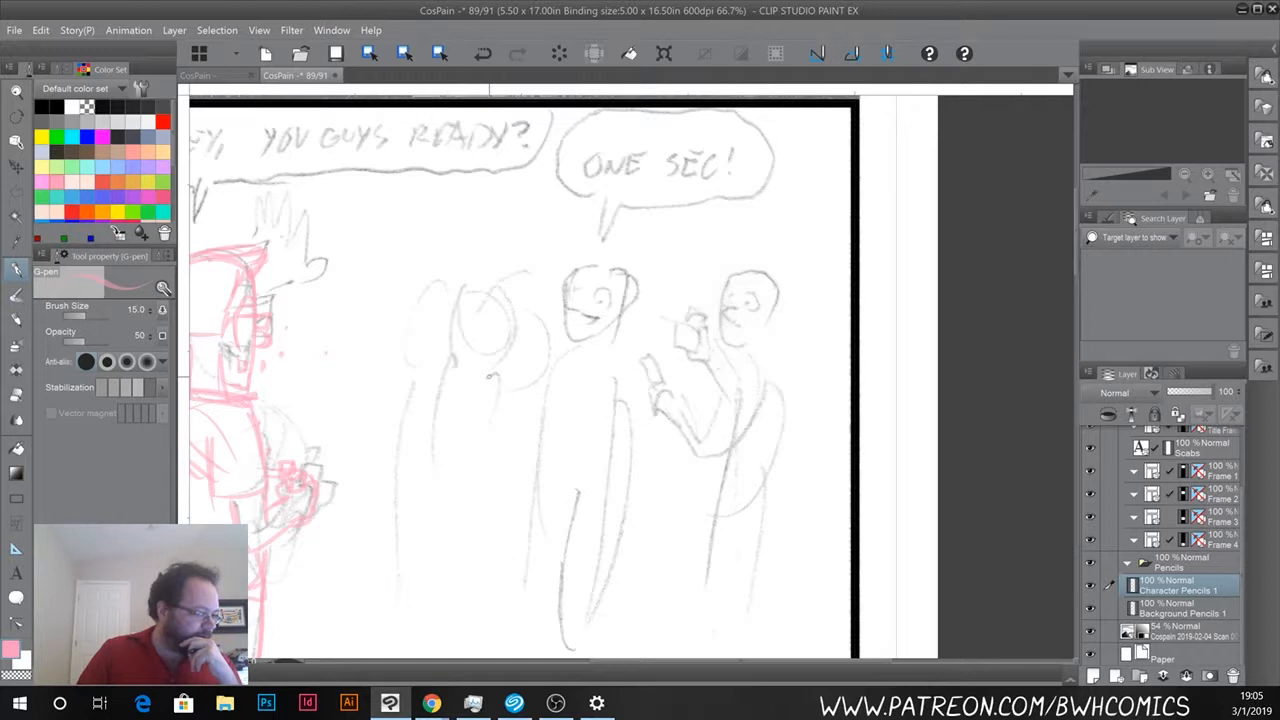
pyautogui.moveTo(457, 517); pyautogui.dragTo(491, 109)
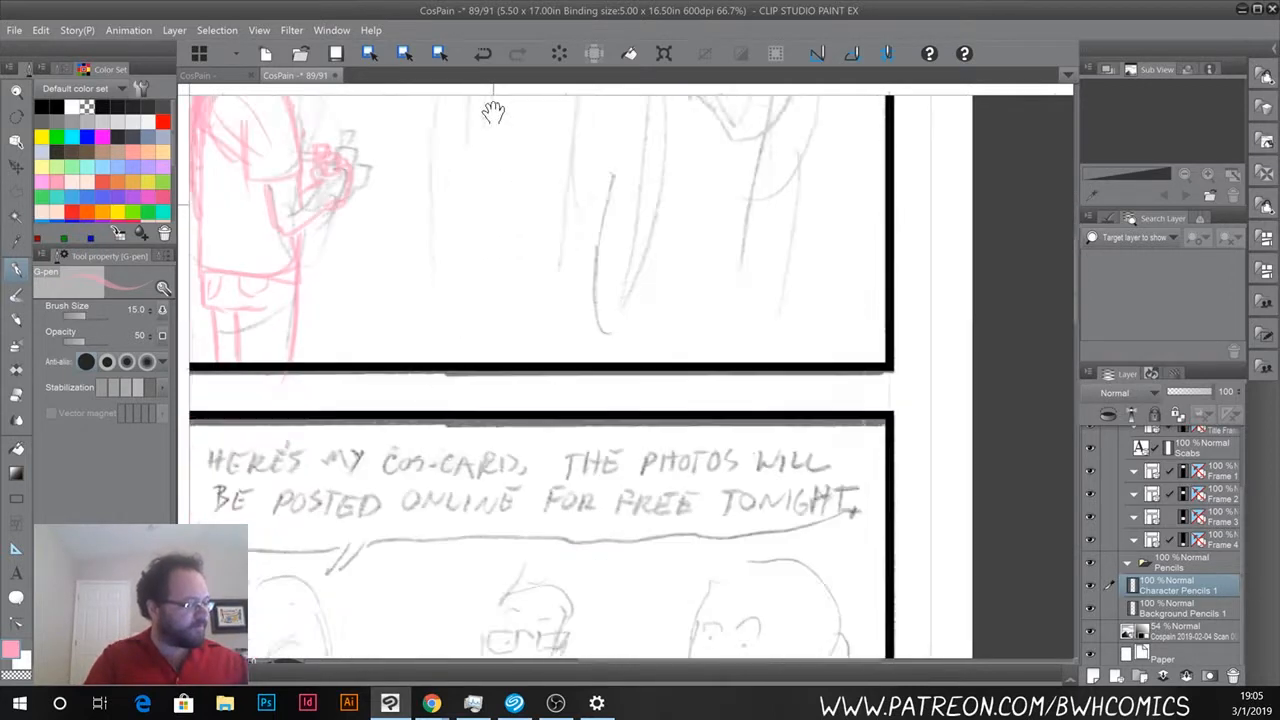
# Outline the top, front and back of the rightmost character's head in the first panel.
pyautogui.moveTo(408, 536); pyautogui.dragTo(445, 640)
pyautogui.moveTo(580, 229); pyautogui.dragTo(491, 583)
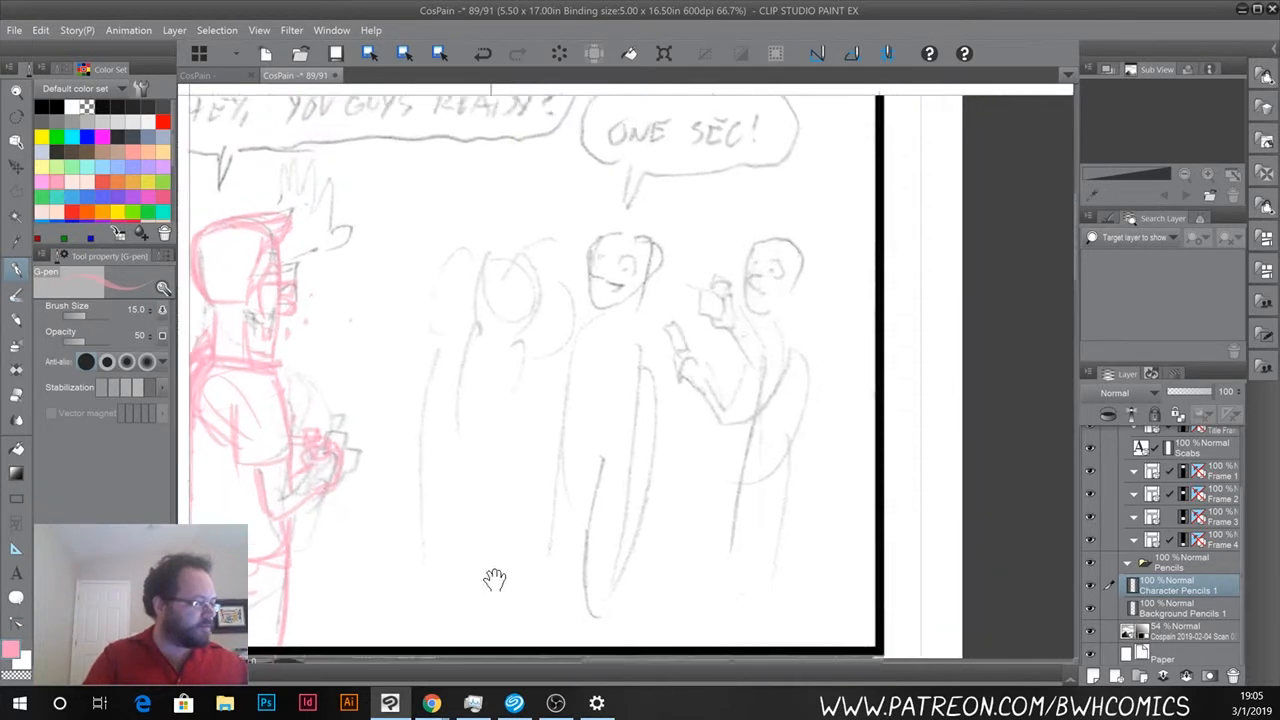
pyautogui.scroll(2, 472, 506)
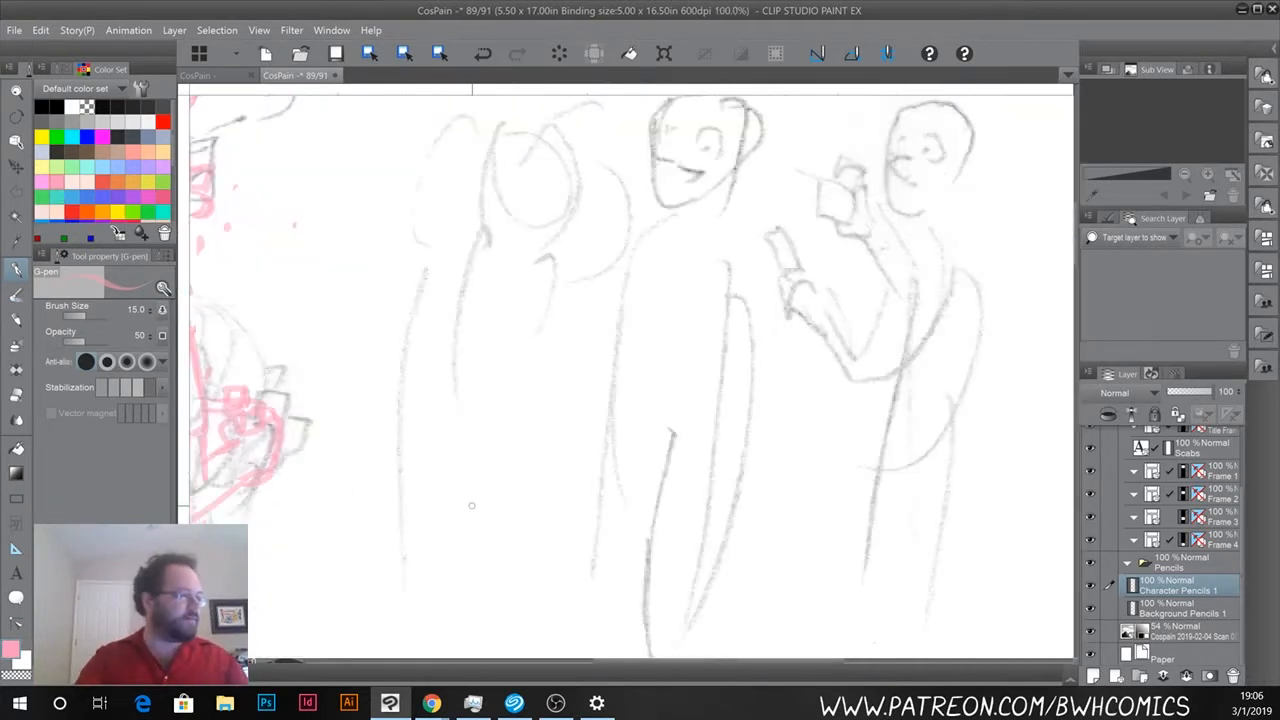
pyautogui.moveTo(592, 390); pyautogui.dragTo(426, 409)
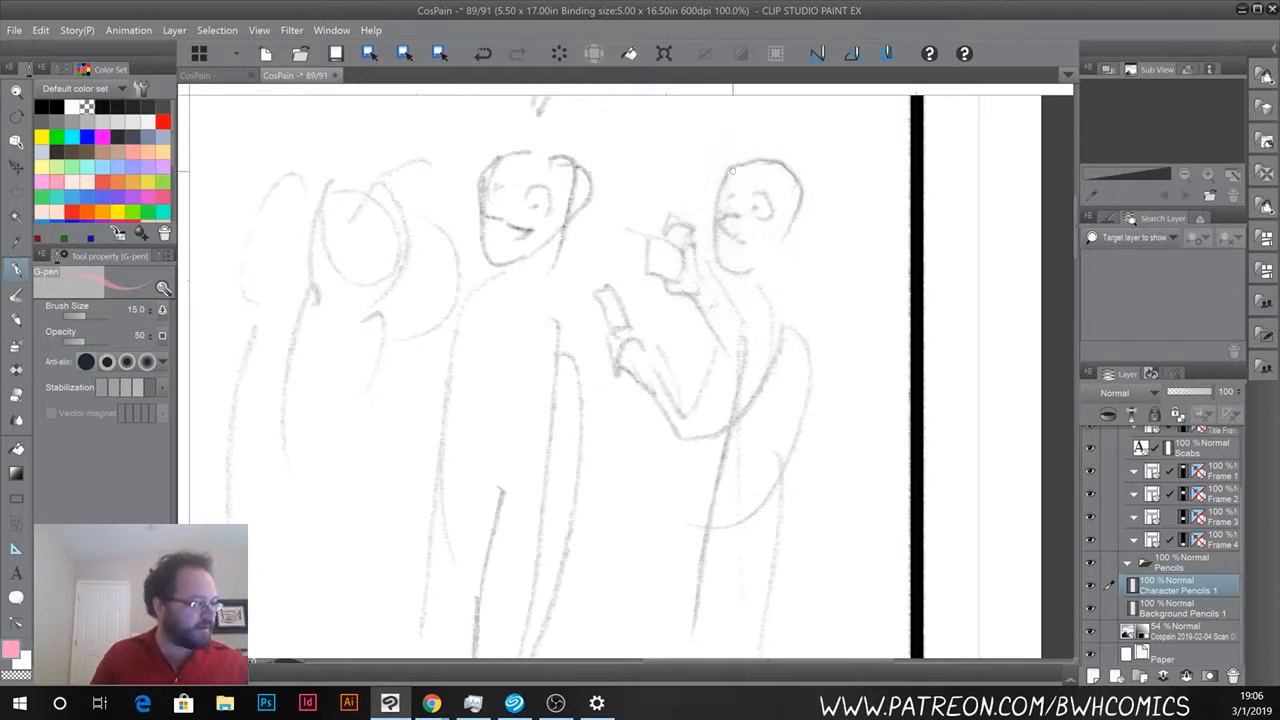
pyautogui.moveTo(729, 170); pyautogui.dragTo(793, 250)
pyautogui.moveTo(740, 171); pyautogui.dragTo(716, 210)
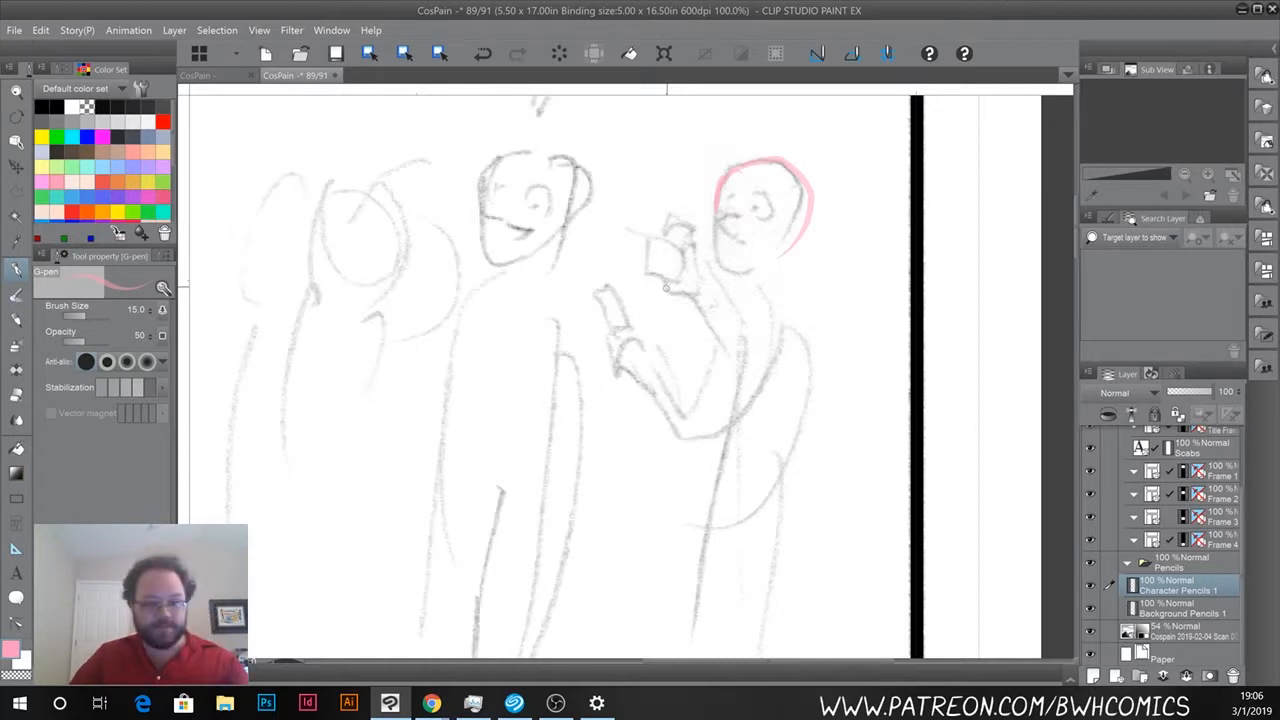
# Look over the rough character sketches in all four panels of the strip.
pyautogui.hotkey('ctrl', '0')
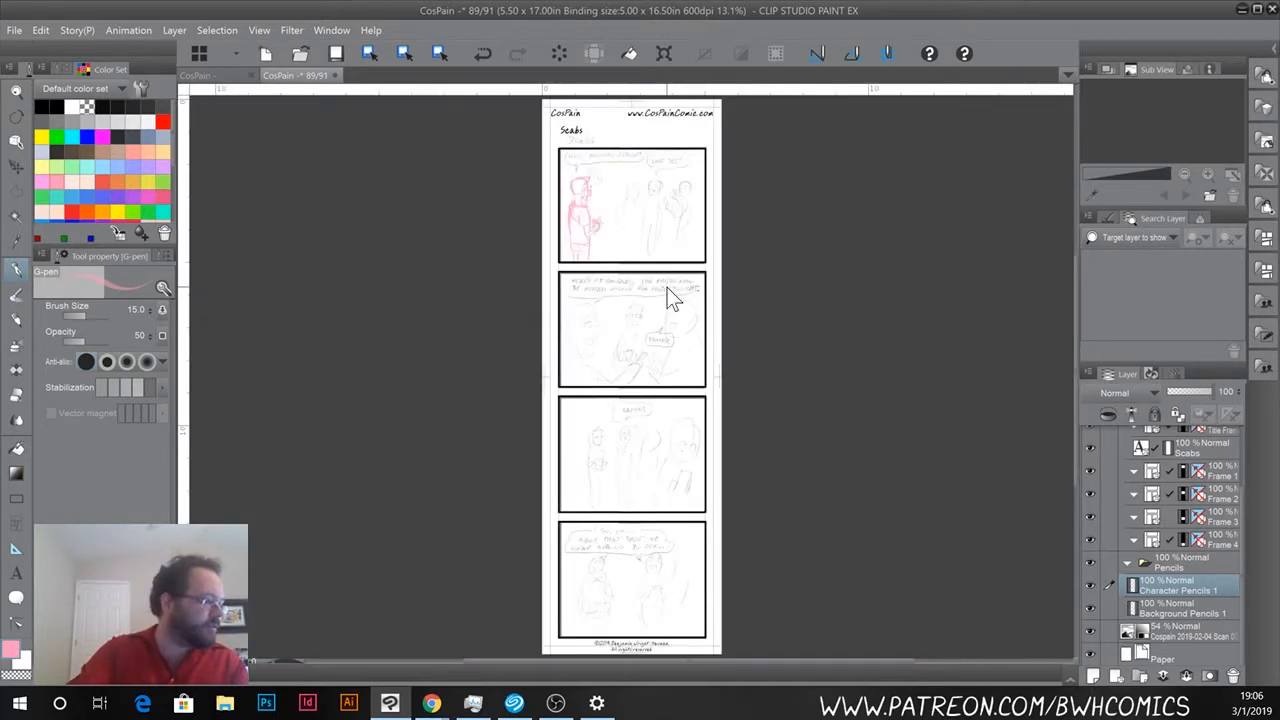
pyautogui.scroll(4, 667, 287)
pyautogui.moveTo(337, 171); pyautogui.dragTo(350, 98)
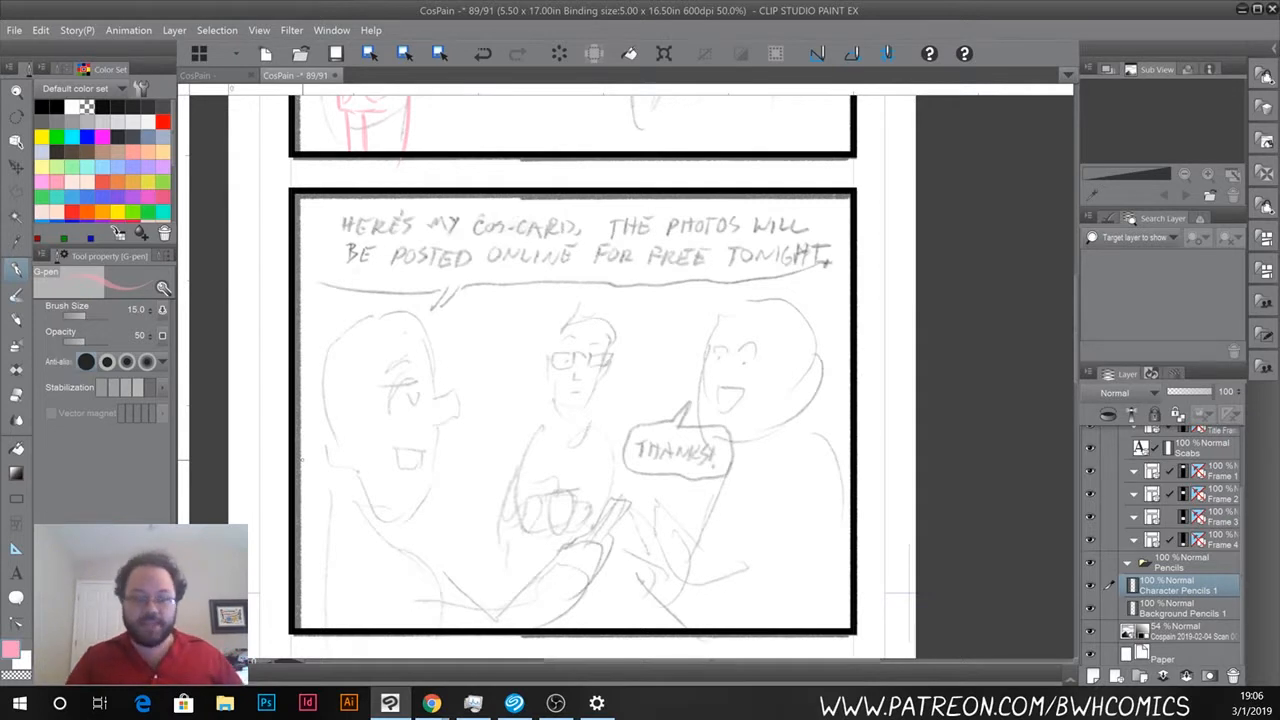
pyautogui.moveTo(394, 554); pyautogui.dragTo(420, 92)
pyautogui.moveTo(461, 553); pyautogui.dragTo(409, 166)
pyautogui.moveTo(412, 527); pyautogui.dragTo(431, 373)
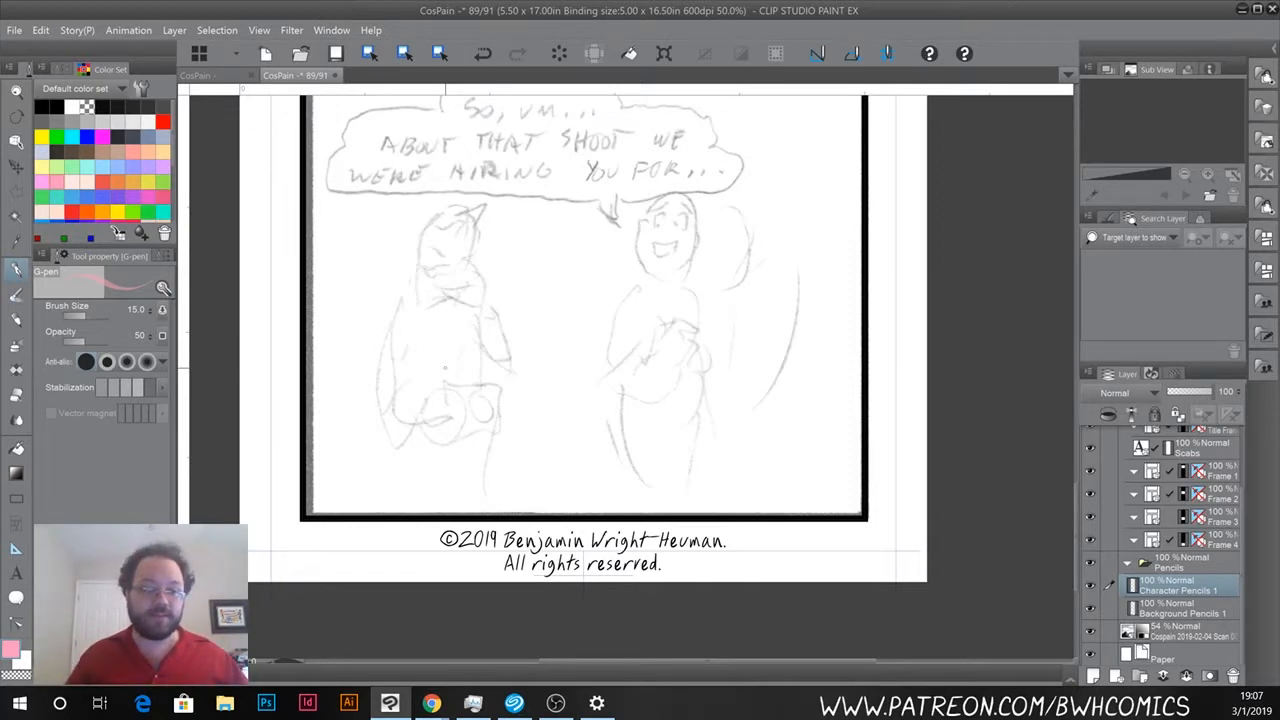
pyautogui.scroll(10, 550, 280)
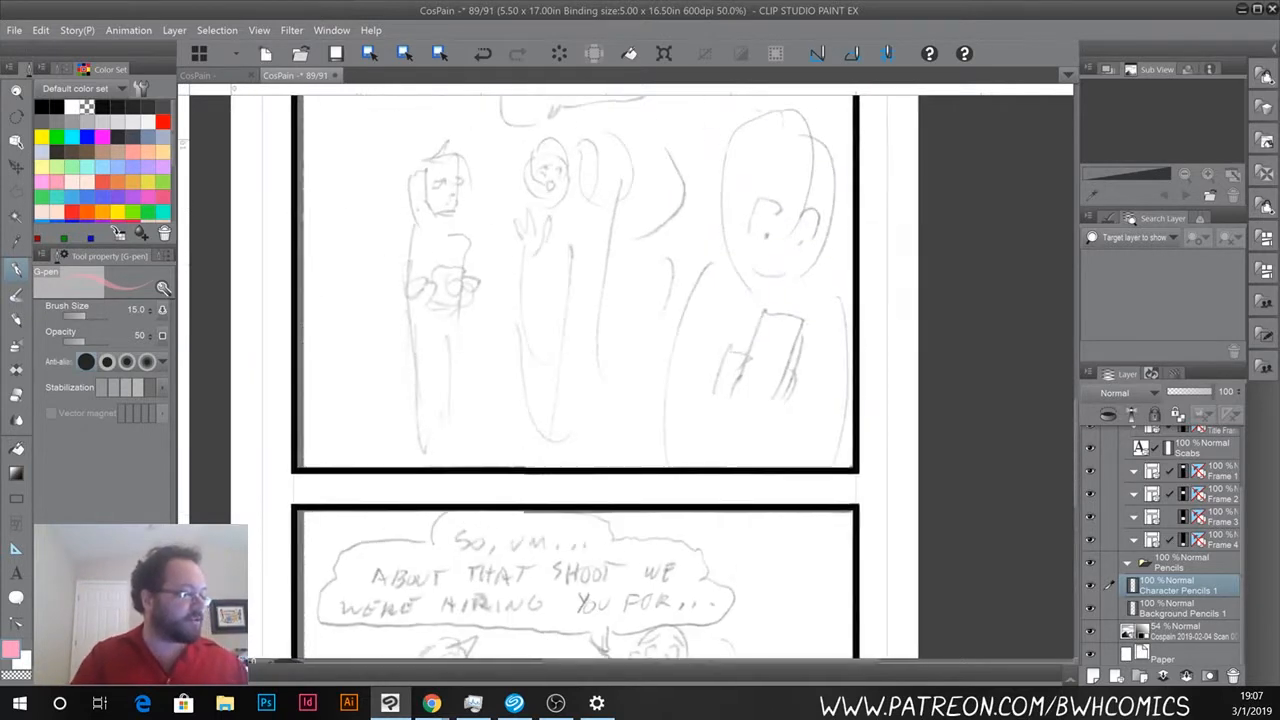
pyautogui.scroll(8, 560, 320)
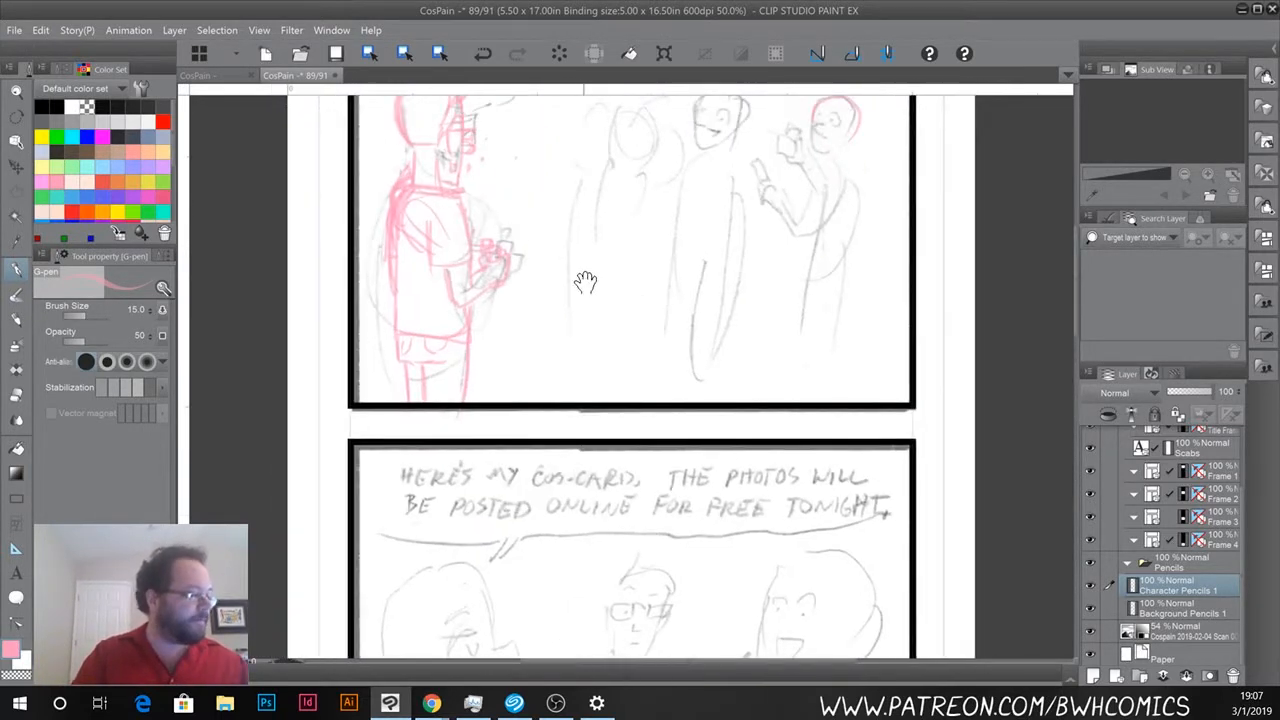
# Draw the eyebrows, rectangular glasses, hair and near ear on the rightmost character's head in the first panel.
pyautogui.scroll(2, 593, 450)
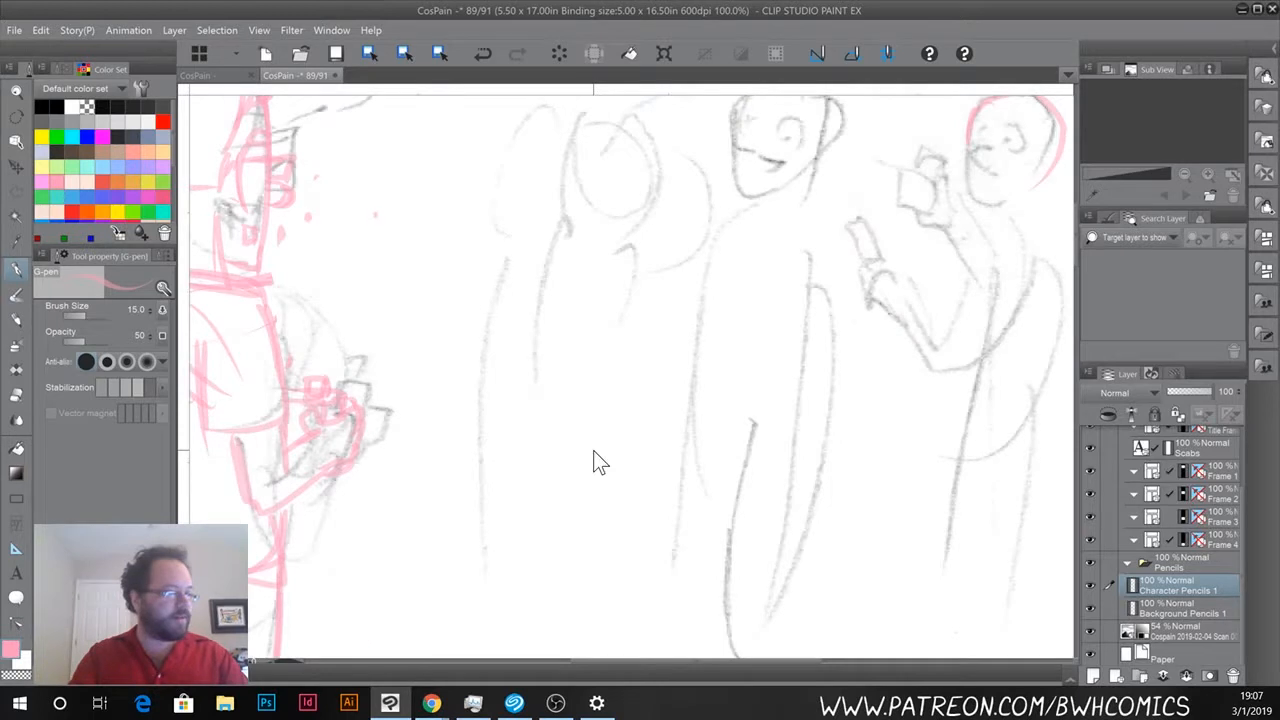
pyautogui.moveTo(628, 298)
pyautogui.mouseDown()
pyautogui.moveTo(550, 340)
pyautogui.moveTo(370, 400)
pyautogui.mouseUp()
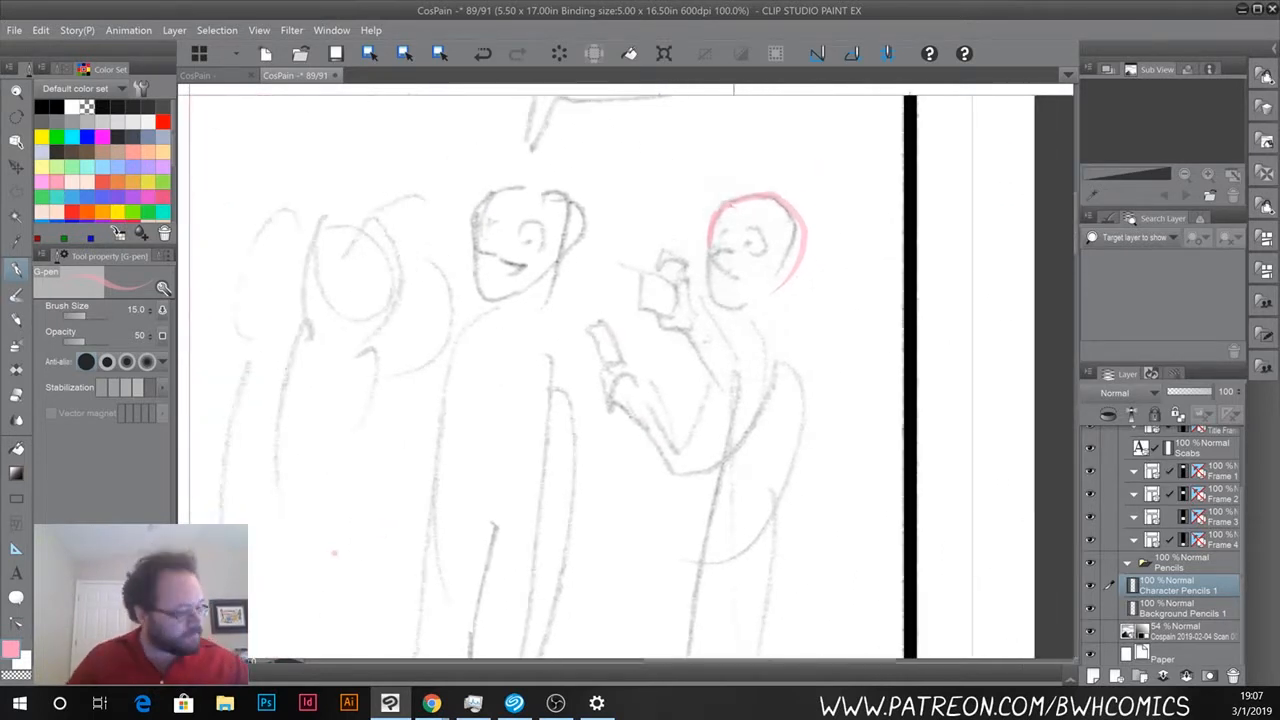
pyautogui.scroll(1, 754, 243)
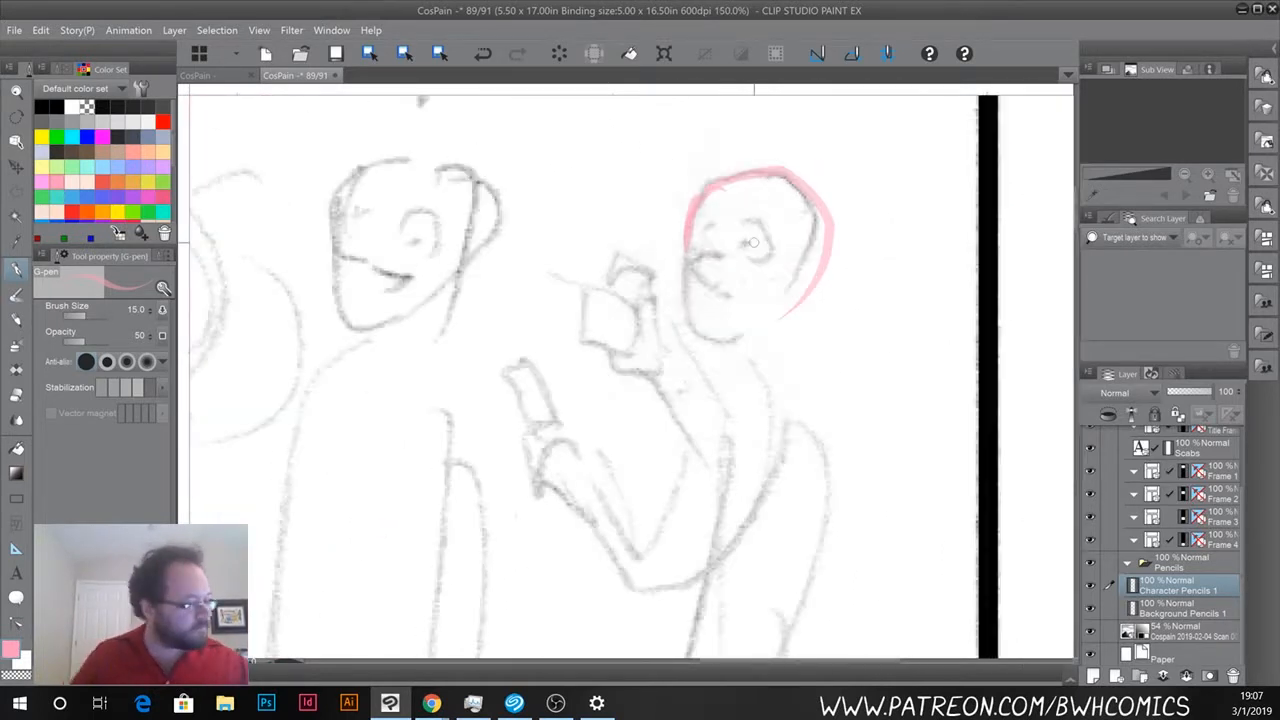
pyautogui.moveTo(746, 243)
pyautogui.mouseDown()
pyautogui.moveTo(800, 246)
pyautogui.moveTo(798, 263)
pyautogui.moveTo(760, 237)
pyautogui.moveTo(660, 242)
pyautogui.moveTo(668, 262)
pyautogui.moveTo(725, 264)
pyautogui.moveTo(791, 222)
pyautogui.moveTo(698, 218)
pyautogui.moveTo(718, 225)
pyautogui.mouseUp()
pyautogui.moveTo(784, 172)
pyautogui.mouseDown()
pyautogui.moveTo(800, 164)
pyautogui.moveTo(836, 225)
pyautogui.moveTo(822, 268)
pyautogui.moveTo(828, 256)
pyautogui.moveTo(866, 272)
pyautogui.moveTo(824, 288)
pyautogui.mouseUp()
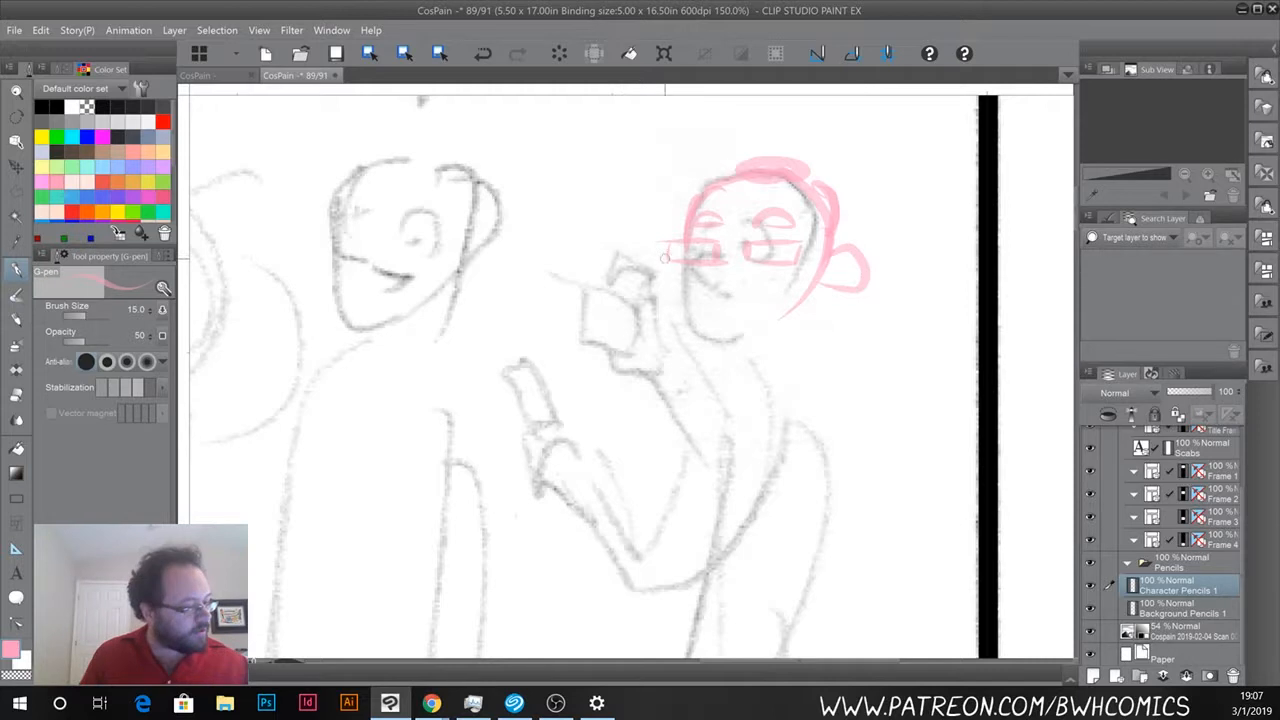
# Add the far ear, nose, small mouth, cheek line, jaw and glasses temple to the rightmost character's face.
pyautogui.moveTo(664, 250)
pyautogui.mouseDown()
pyautogui.moveTo(650, 276)
pyautogui.moveTo(700, 310)
pyautogui.mouseUp()
pyautogui.moveTo(842, 227); pyautogui.dragTo(832, 254)
pyautogui.moveTo(682, 287)
pyautogui.mouseDown()
pyautogui.moveTo(709, 321)
pyautogui.moveTo(734, 288)
pyautogui.moveTo(722, 279)
pyautogui.moveTo(768, 282)
pyautogui.mouseUp()
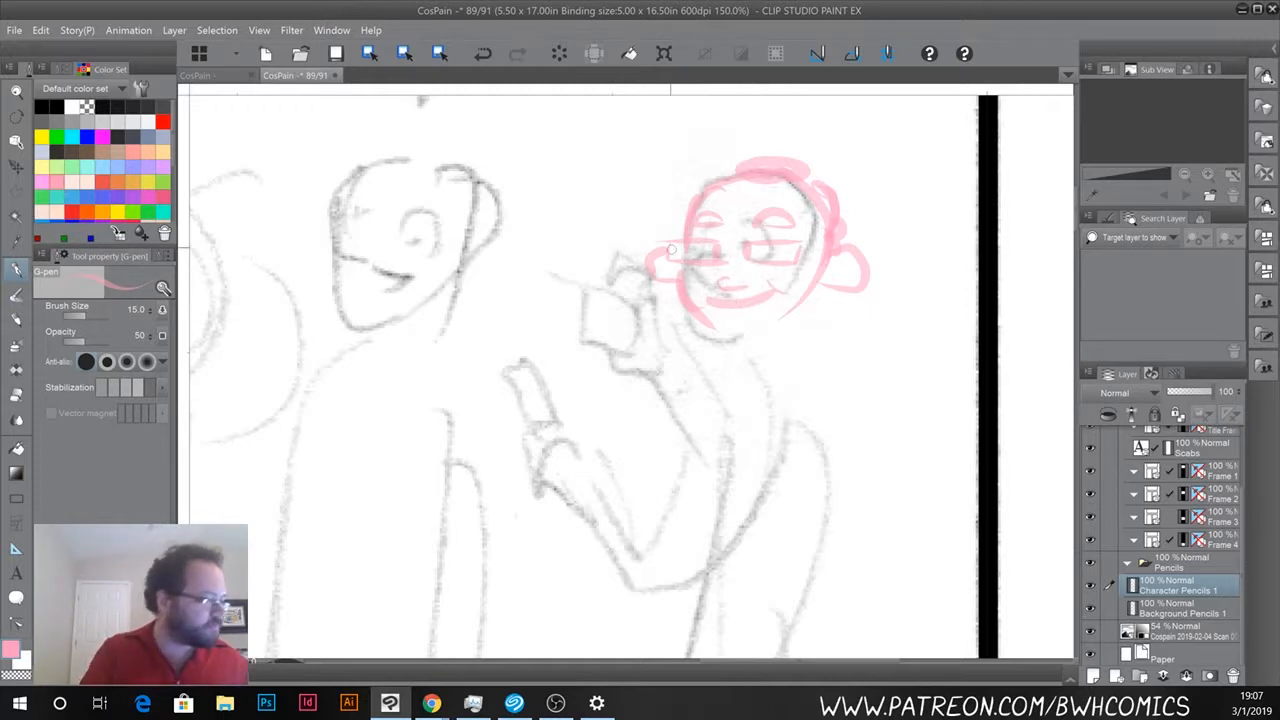
pyautogui.hotkey('ctrl', 'z')
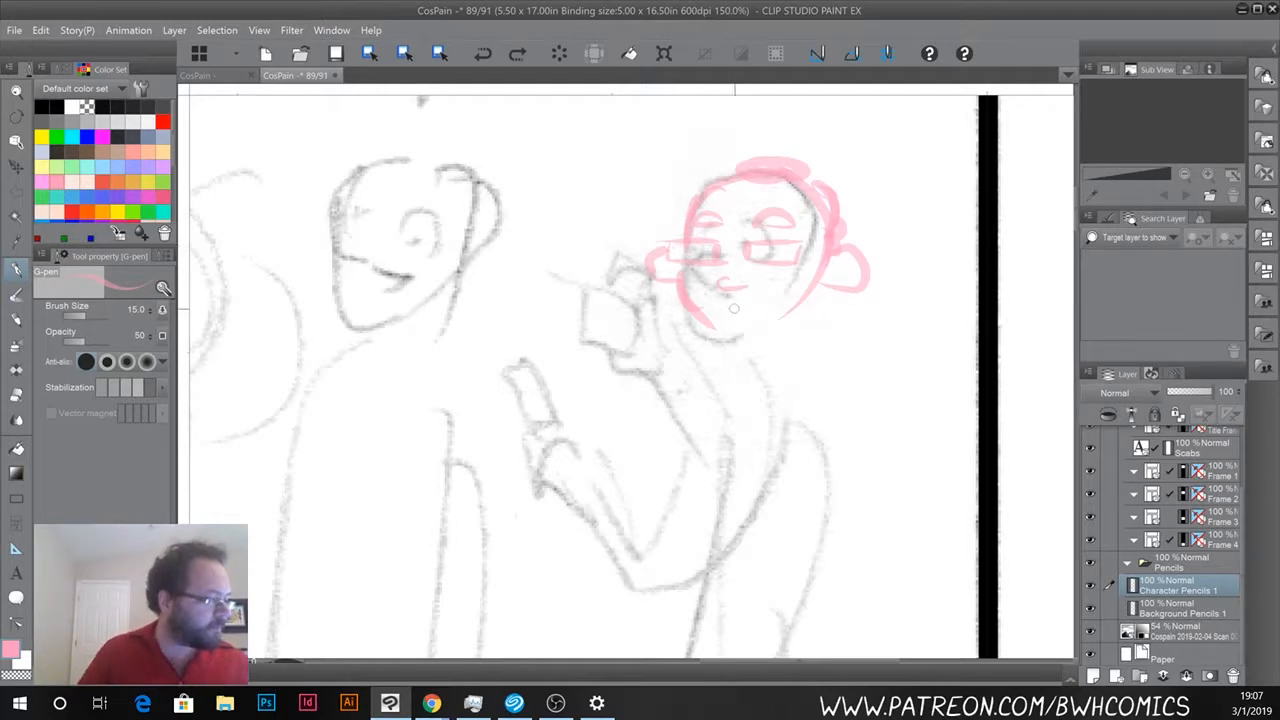
pyautogui.moveTo(764, 287); pyautogui.dragTo(776, 302)
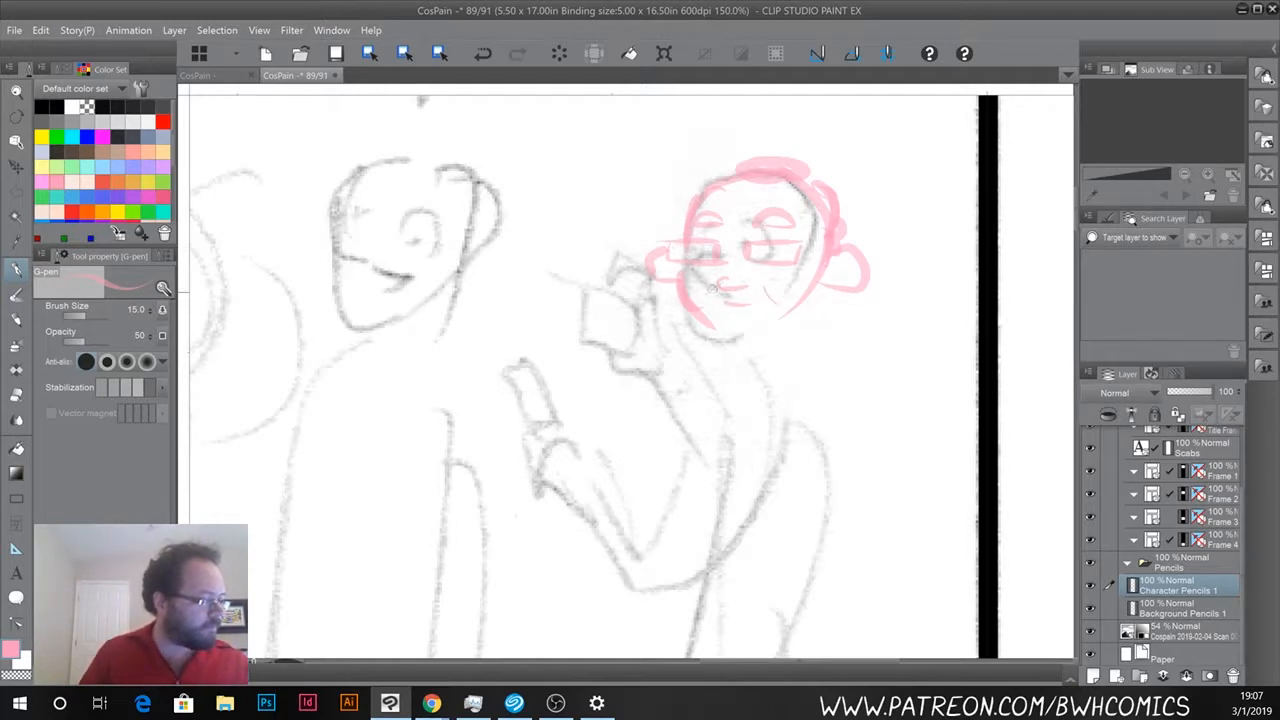
pyautogui.moveTo(686, 306); pyautogui.dragTo(830, 336)
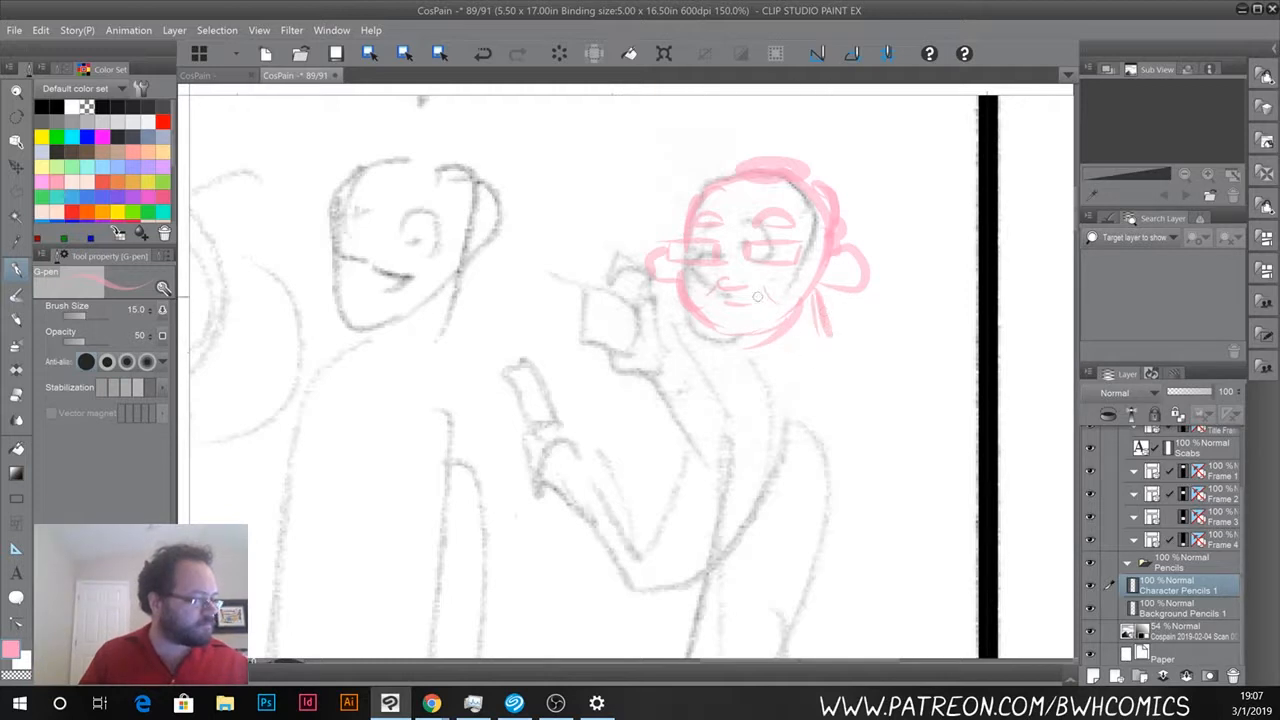
pyautogui.moveTo(800, 248); pyautogui.dragTo(846, 250)
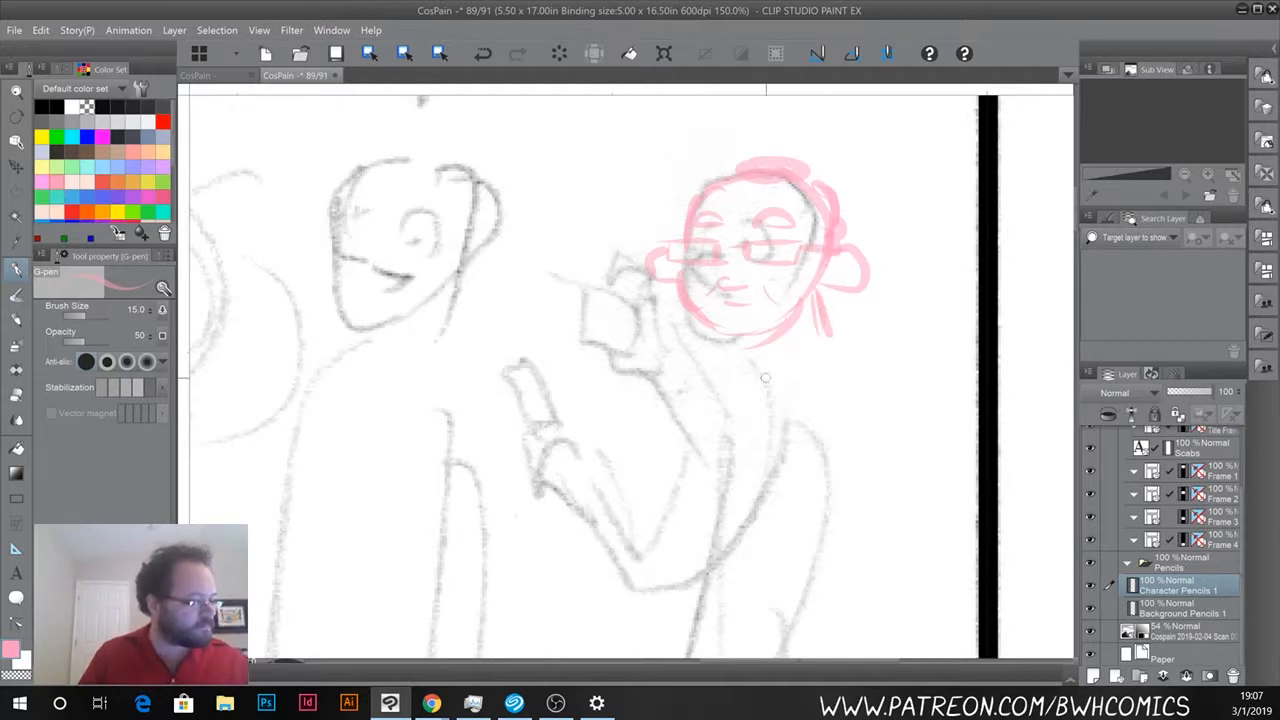
# Draw a neck lanyard with a hanging badge, the shirt collar and the back shoulder line on the rightmost character.
pyautogui.moveTo(806, 316)
pyautogui.mouseDown()
pyautogui.moveTo(718, 354)
pyautogui.moveTo(716, 494)
pyautogui.moveTo(722, 472)
pyautogui.moveTo(742, 482)
pyautogui.moveTo(738, 562)
pyautogui.mouseUp()
pyautogui.moveTo(704, 496); pyautogui.dragTo(714, 558)
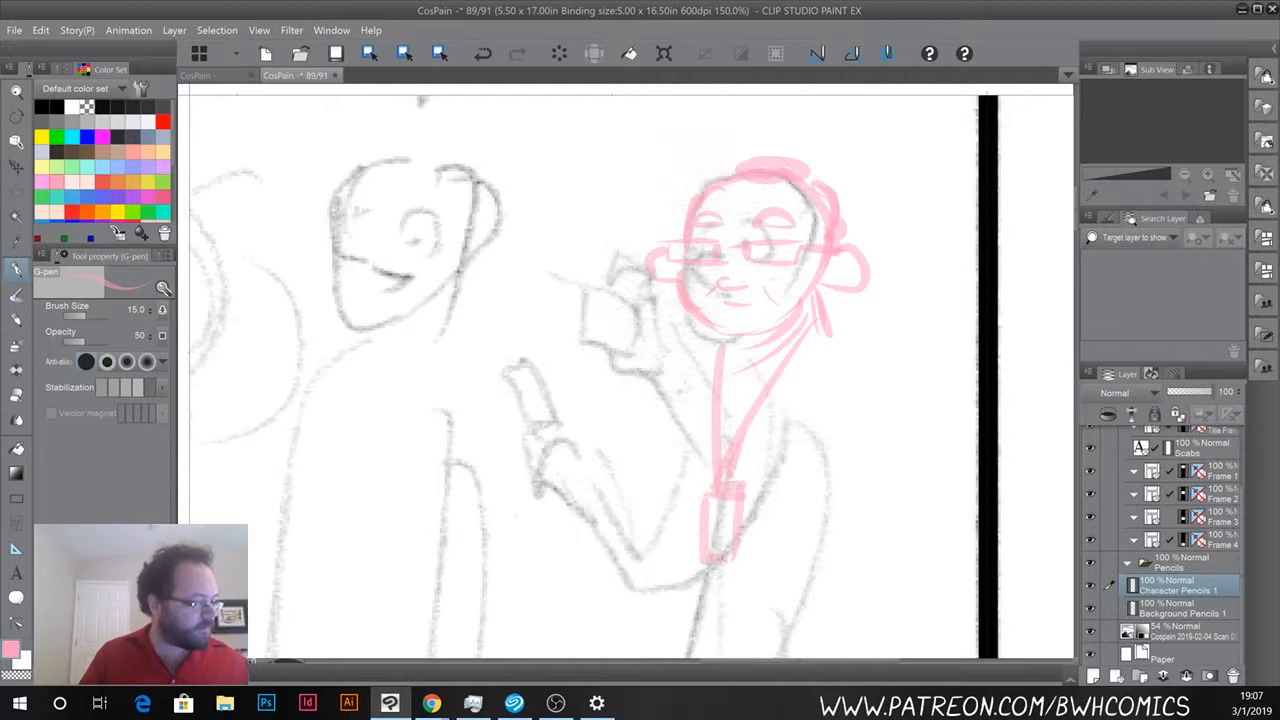
pyautogui.moveTo(818, 314)
pyautogui.mouseDown()
pyautogui.moveTo(790, 344)
pyautogui.moveTo(733, 350)
pyautogui.moveTo(741, 372)
pyautogui.mouseUp()
pyautogui.moveTo(818, 332)
pyautogui.mouseDown()
pyautogui.moveTo(849, 364)
pyautogui.moveTo(827, 324)
pyautogui.moveTo(870, 471)
pyautogui.moveTo(830, 332)
pyautogui.mouseUp()
pyautogui.moveTo(844, 338); pyautogui.dragTo(884, 492)
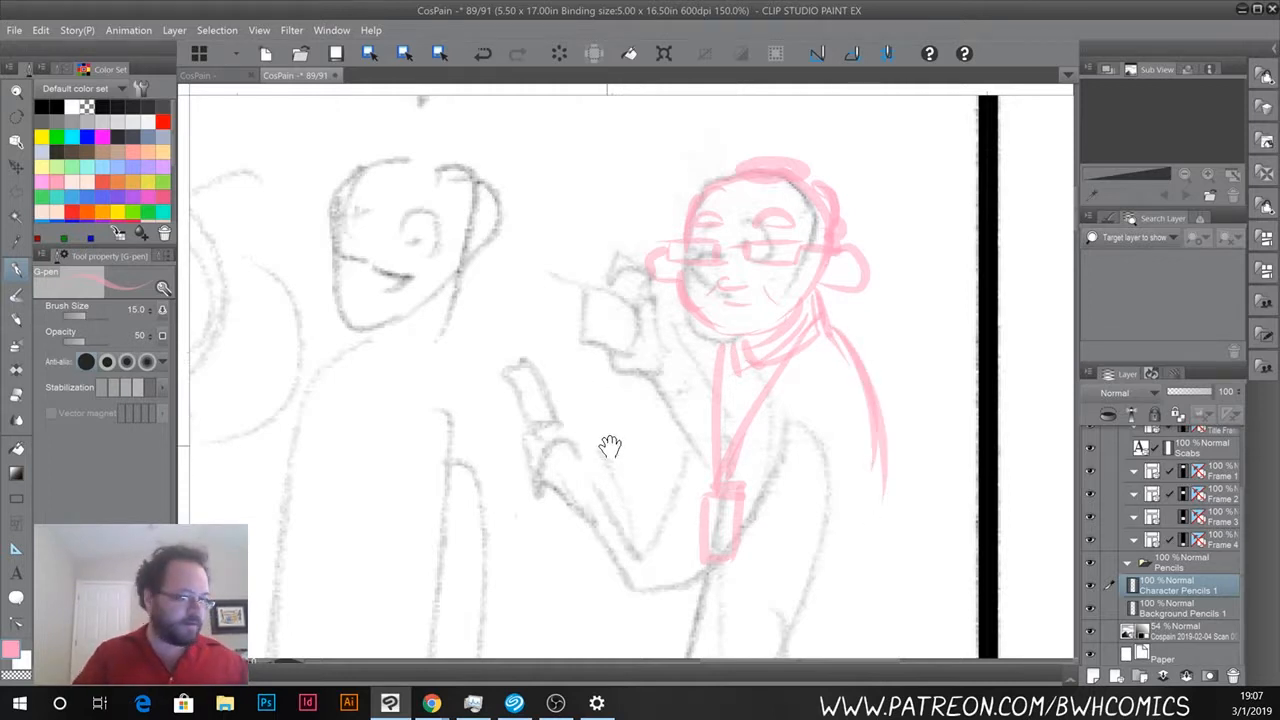
# Draw the rightmost character's short sleeve and the bent forearm reaching horizontally across the waist, ending in an open hand.
pyautogui.moveTo(606, 443); pyautogui.dragTo(577, 251)
pyautogui.moveTo(573, 328); pyautogui.dragTo(583, 403)
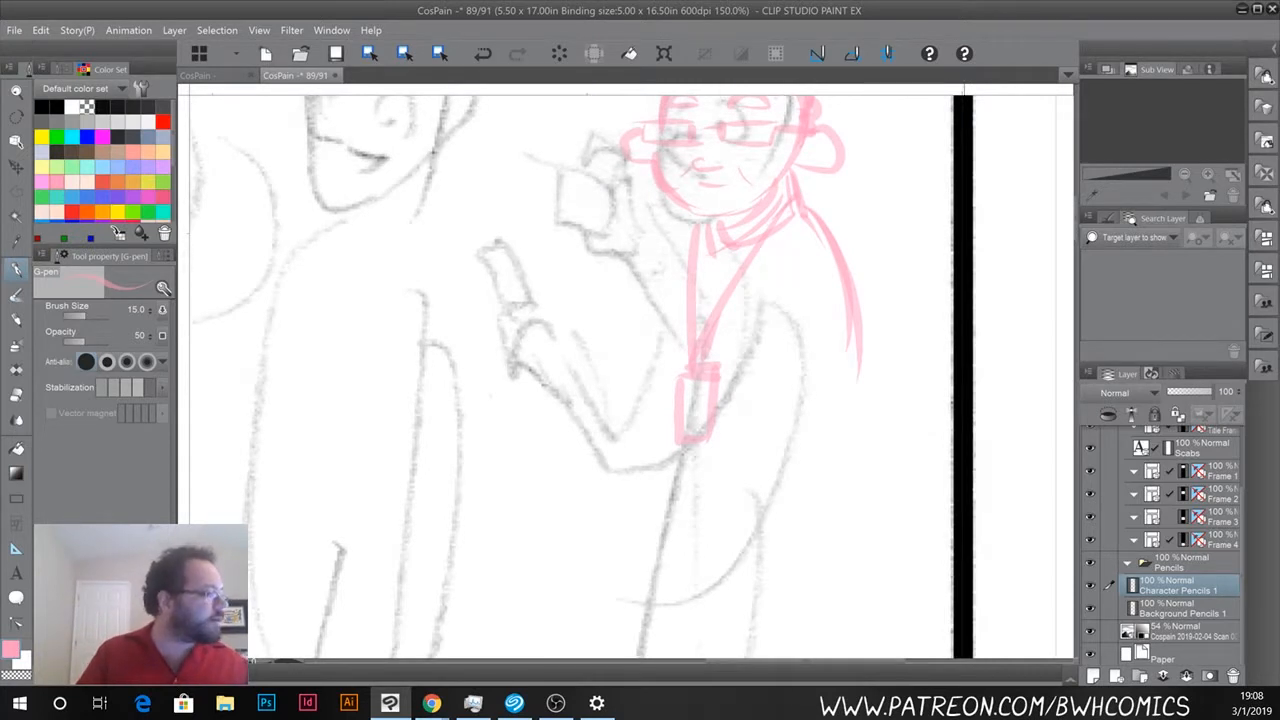
pyautogui.moveTo(764, 276)
pyautogui.mouseDown()
pyautogui.moveTo(760, 366)
pyautogui.moveTo(868, 358)
pyautogui.mouseUp()
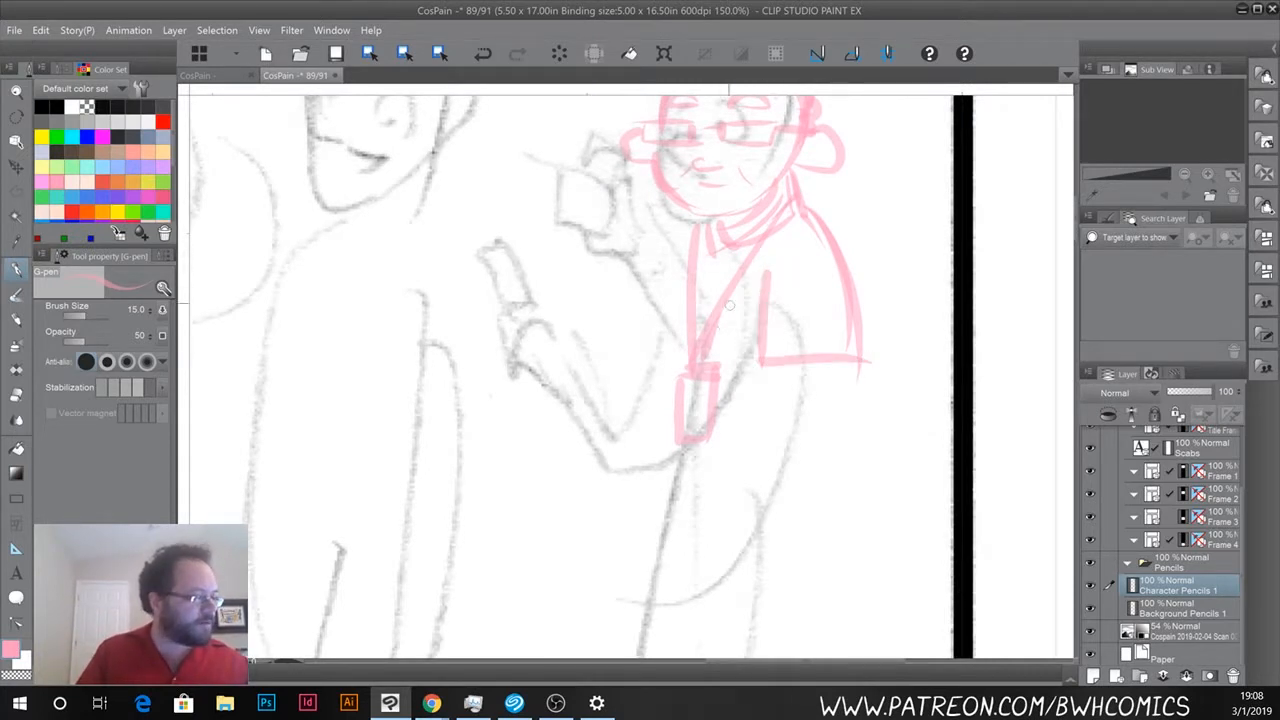
pyautogui.moveTo(770, 366); pyautogui.dragTo(772, 416)
pyautogui.moveTo(836, 368)
pyautogui.mouseDown()
pyautogui.moveTo(816, 426)
pyautogui.moveTo(640, 403)
pyautogui.mouseUp()
pyautogui.moveTo(767, 394); pyautogui.dragTo(658, 418)
pyautogui.moveTo(818, 438)
pyautogui.mouseDown()
pyautogui.moveTo(800, 451)
pyautogui.moveTo(656, 449)
pyautogui.mouseUp()
pyautogui.moveTo(742, 441)
pyautogui.mouseDown()
pyautogui.moveTo(620, 424)
pyautogui.moveTo(632, 406)
pyautogui.moveTo(674, 407)
pyautogui.moveTo(620, 424)
pyautogui.mouseUp()
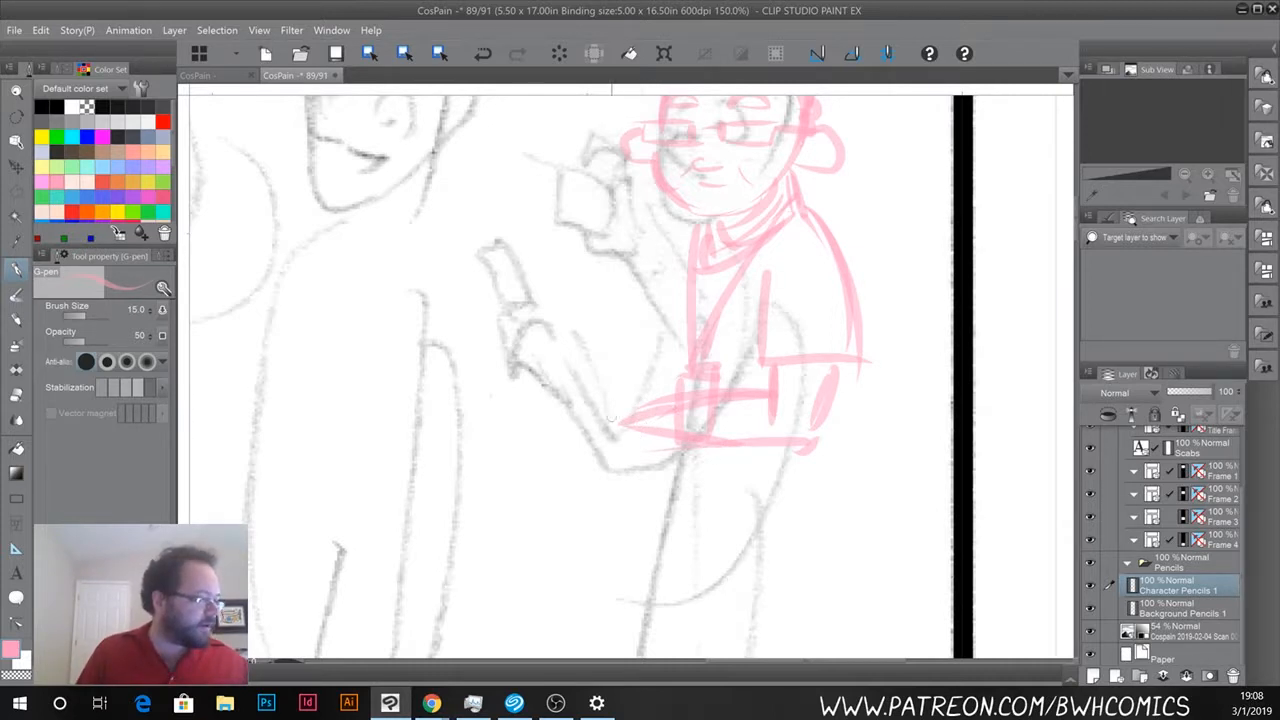
pyautogui.moveTo(645, 406)
pyautogui.mouseDown()
pyautogui.moveTo(593, 414)
pyautogui.moveTo(579, 434)
pyautogui.moveTo(603, 464)
pyautogui.moveTo(585, 411)
pyautogui.moveTo(531, 413)
pyautogui.moveTo(573, 423)
pyautogui.moveTo(596, 409)
pyautogui.moveTo(564, 423)
pyautogui.moveTo(585, 448)
pyautogui.mouseUp()
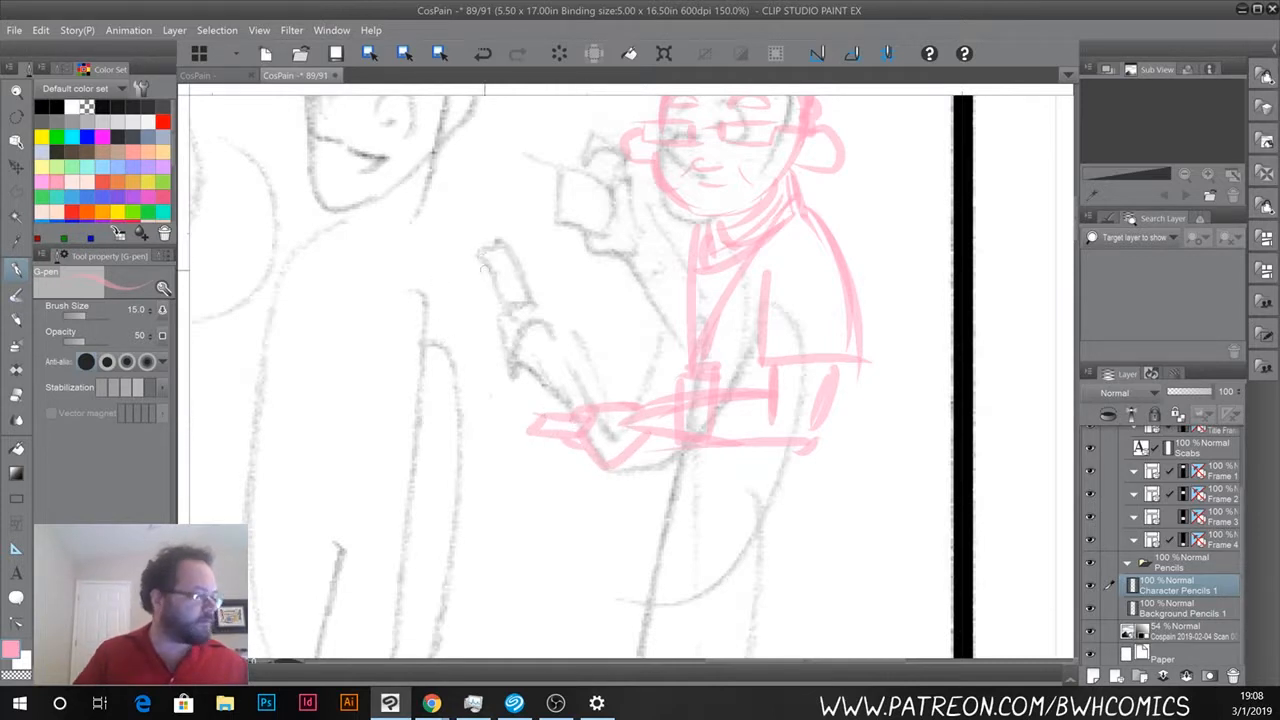
# Draw the front and back contours of the rightmost character's torso and close the shirt with a hem line.
pyautogui.moveTo(530, 354); pyautogui.dragTo(543, 418)
pyautogui.moveTo(694, 290)
pyautogui.mouseDown()
pyautogui.moveTo(640, 440)
pyautogui.moveTo(660, 588)
pyautogui.mouseUp()
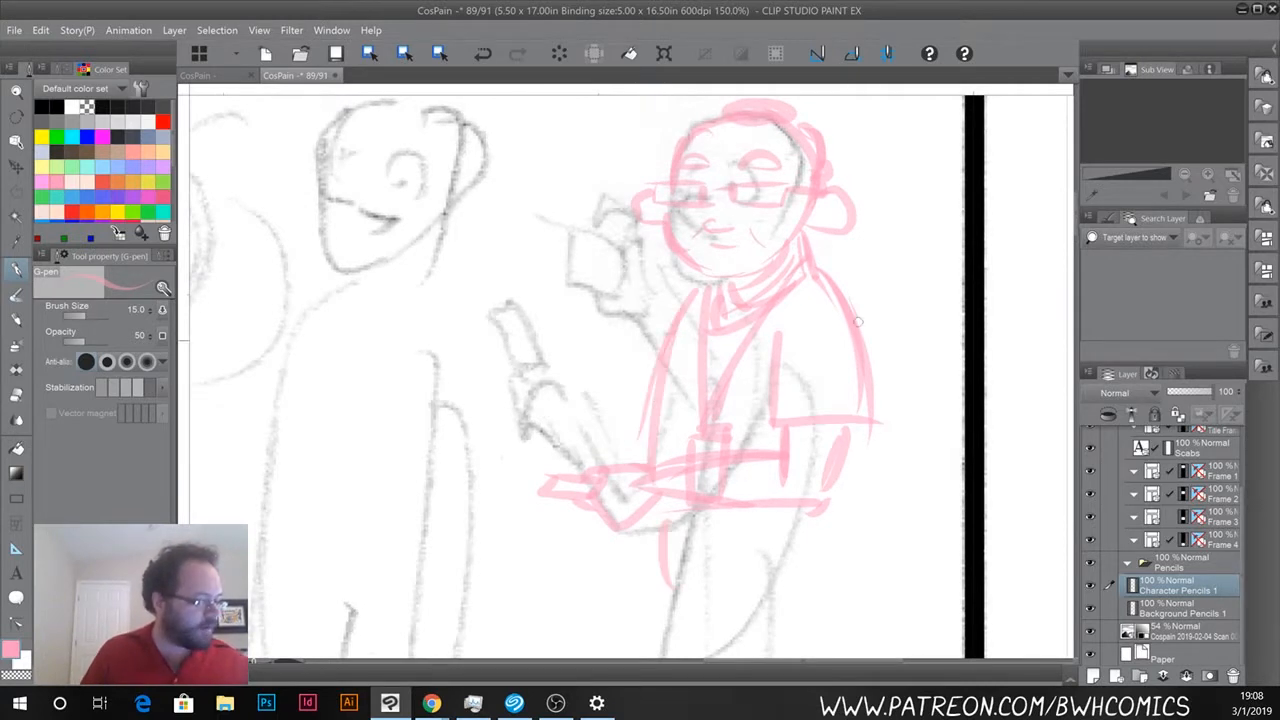
pyautogui.moveTo(858, 321); pyautogui.dragTo(874, 578)
pyautogui.moveTo(662, 530)
pyautogui.mouseDown()
pyautogui.moveTo(660, 598)
pyautogui.moveTo(658, 586)
pyautogui.mouseUp()
pyautogui.moveTo(652, 586); pyautogui.dragTo(884, 572)
pyautogui.moveTo(700, 582); pyautogui.dragTo(876, 562)
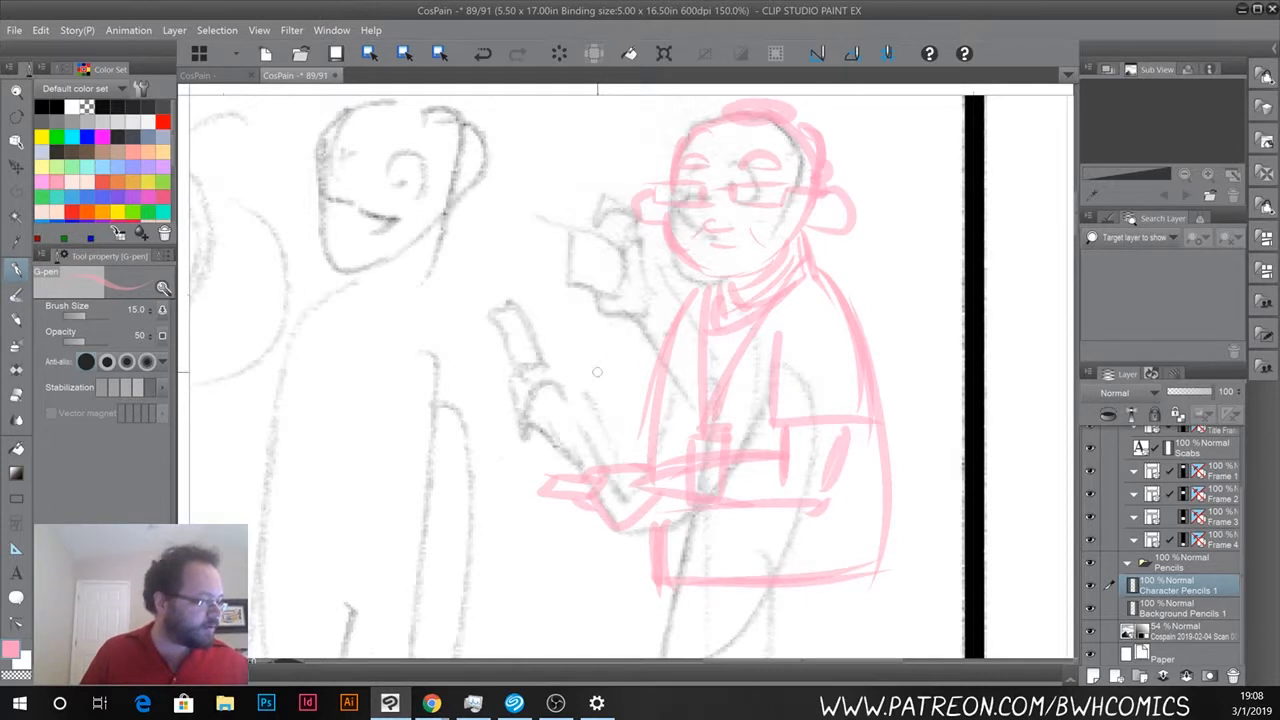
pyautogui.moveTo(582, 406)
pyautogui.mouseDown()
pyautogui.moveTo(590, 372)
pyautogui.moveTo(614, 370)
pyautogui.moveTo(596, 376)
pyautogui.mouseUp()
pyautogui.moveTo(588, 316); pyautogui.dragTo(592, 338)
pyautogui.moveTo(604, 364); pyautogui.dragTo(596, 374)
pyautogui.press('e')
pyautogui.moveTo(590, 322); pyautogui.dragTo(596, 398)
pyautogui.moveTo(600, 350); pyautogui.dragTo(587, 418)
pyautogui.press('p')
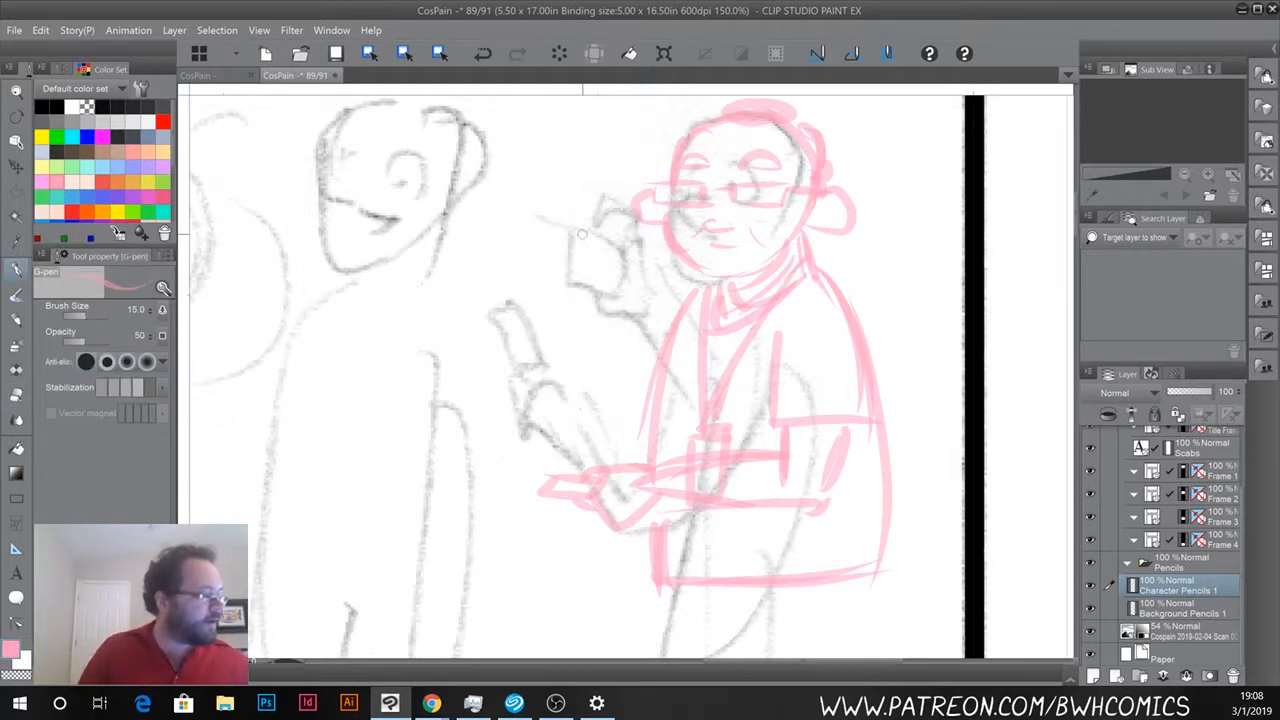
# Draw the boxy handheld device raised in front of the rightmost character's face, with the hand and forearm holding it.
pyautogui.moveTo(604, 248)
pyautogui.mouseDown()
pyautogui.moveTo(561, 224)
pyautogui.moveTo(568, 282)
pyautogui.mouseUp()
pyautogui.moveTo(566, 233)
pyautogui.mouseDown()
pyautogui.moveTo(566, 287)
pyautogui.moveTo(612, 292)
pyautogui.mouseUp()
pyautogui.moveTo(595, 233)
pyautogui.mouseDown()
pyautogui.moveTo(617, 225)
pyautogui.moveTo(640, 248)
pyautogui.moveTo(618, 284)
pyautogui.mouseUp()
pyautogui.moveTo(620, 284)
pyautogui.mouseDown()
pyautogui.moveTo(588, 298)
pyautogui.moveTo(638, 314)
pyautogui.mouseUp()
pyautogui.moveTo(640, 247)
pyautogui.mouseDown()
pyautogui.moveTo(681, 318)
pyautogui.moveTo(635, 343)
pyautogui.moveTo(652, 370)
pyautogui.mouseUp()
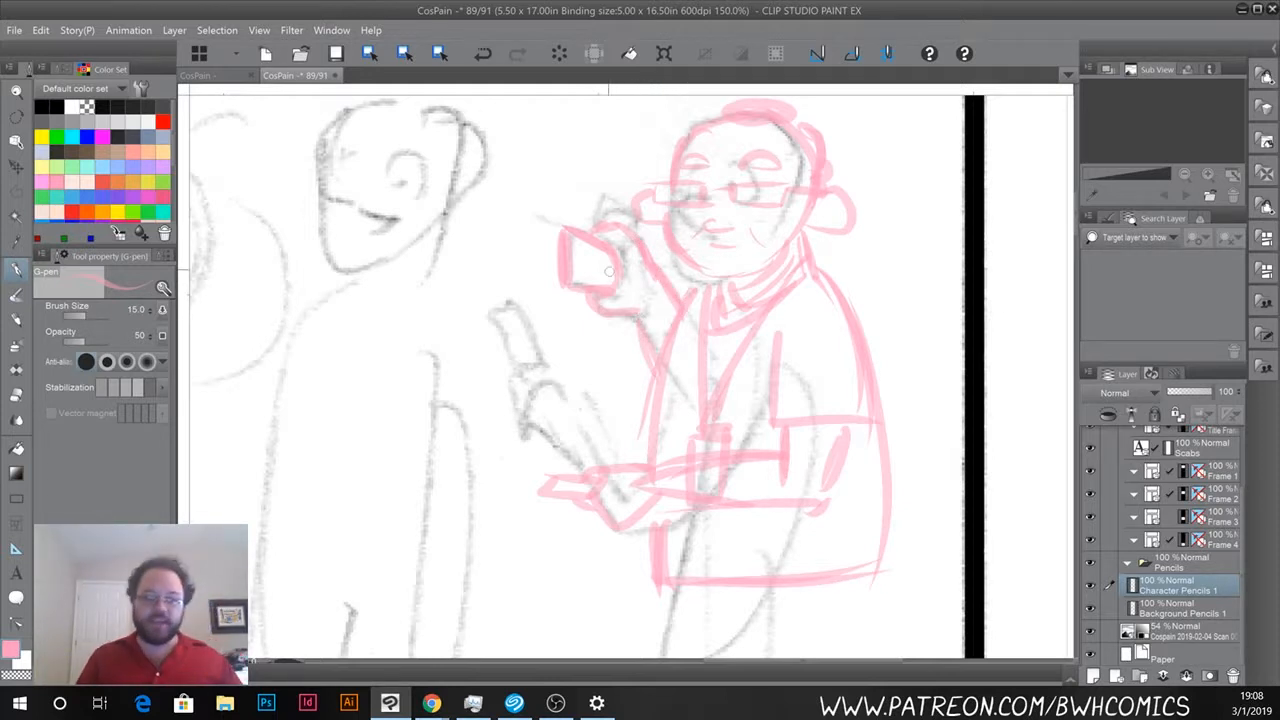
# Draw the front and back outer leg contours of the rightmost character below the shirt hem.
pyautogui.scroll(-4, 534, 391)
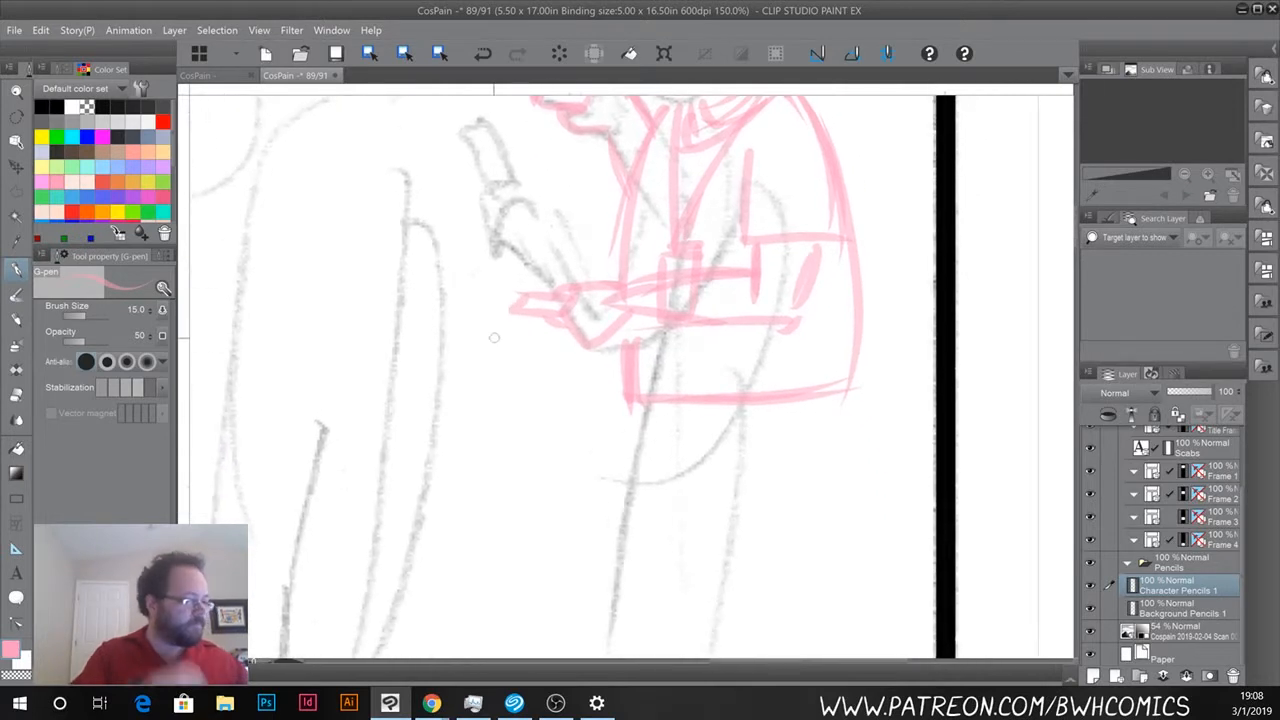
pyautogui.scroll(-1, 549, 322)
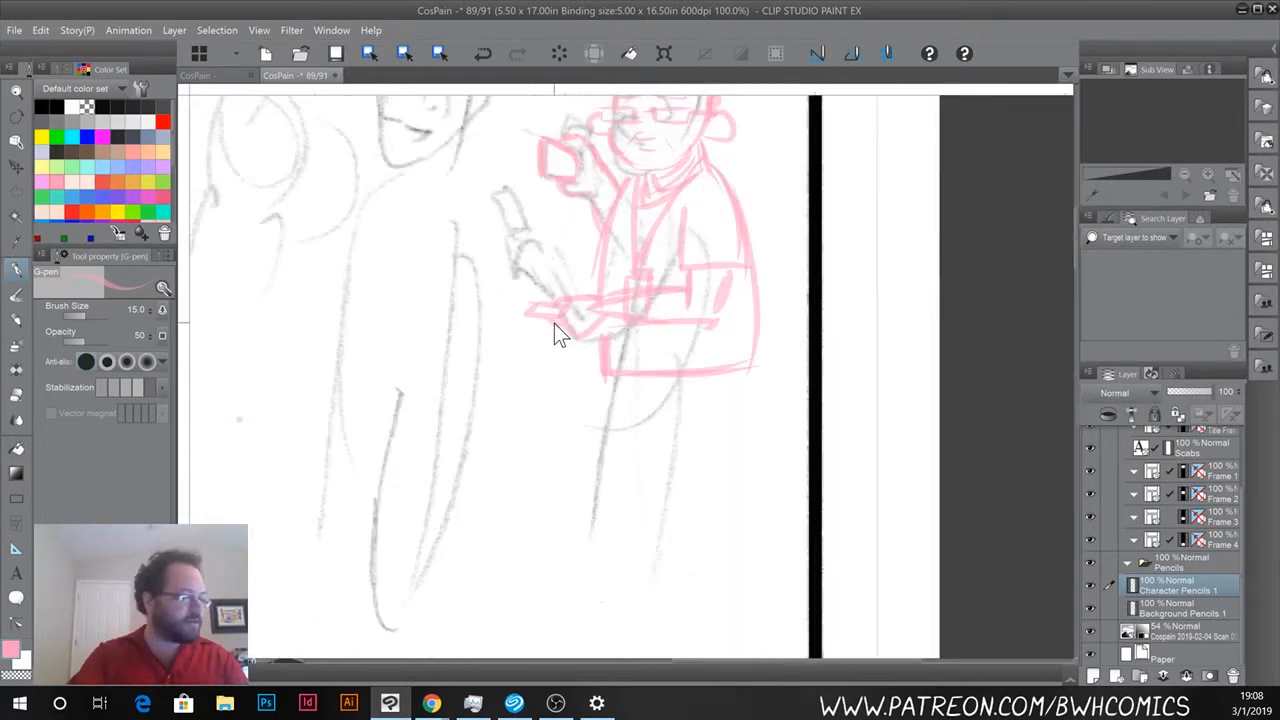
pyautogui.moveTo(613, 385); pyautogui.dragTo(640, 576)
pyautogui.moveTo(746, 377); pyautogui.dragTo(729, 440)
pyautogui.moveTo(749, 371); pyautogui.dragTo(728, 425)
pyautogui.moveTo(731, 408); pyautogui.dragTo(724, 557)
pyautogui.moveTo(731, 422); pyautogui.dragTo(723, 582)
# Add the rightmost character's inner leg line, trouser cuff and both shoes just above the first panel's lower border.
pyautogui.moveTo(571, 566); pyautogui.dragTo(586, 351)
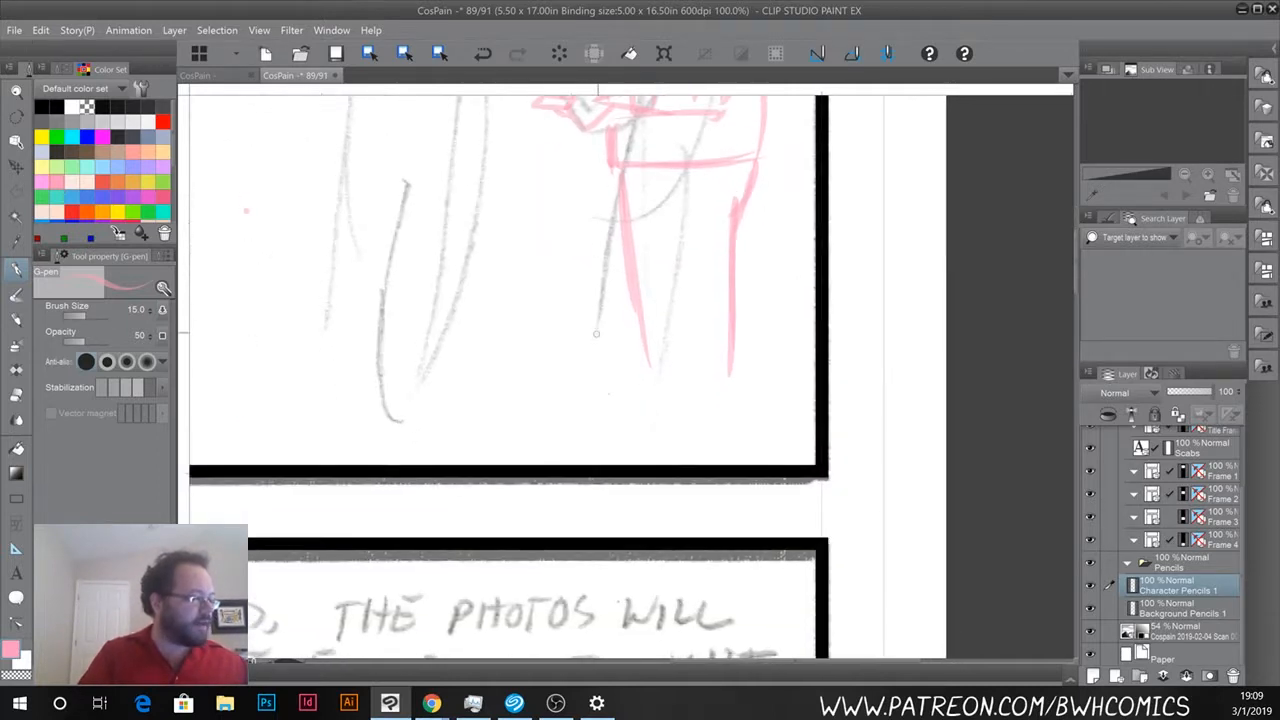
pyautogui.moveTo(642, 198); pyautogui.dragTo(663, 386)
pyautogui.moveTo(643, 226)
pyautogui.mouseDown()
pyautogui.moveTo(656, 405)
pyautogui.moveTo(710, 425)
pyautogui.moveTo(748, 419)
pyautogui.mouseUp()
pyautogui.moveTo(728, 320)
pyautogui.mouseDown()
pyautogui.moveTo(719, 416)
pyautogui.moveTo(645, 406)
pyautogui.mouseUp()
pyautogui.moveTo(725, 412); pyautogui.dragTo(722, 444)
pyautogui.moveTo(685, 398)
pyautogui.mouseDown()
pyautogui.moveTo(642, 432)
pyautogui.moveTo(635, 419)
pyautogui.moveTo(726, 452)
pyautogui.mouseUp()
pyautogui.moveTo(624, 438); pyautogui.dragTo(728, 436)
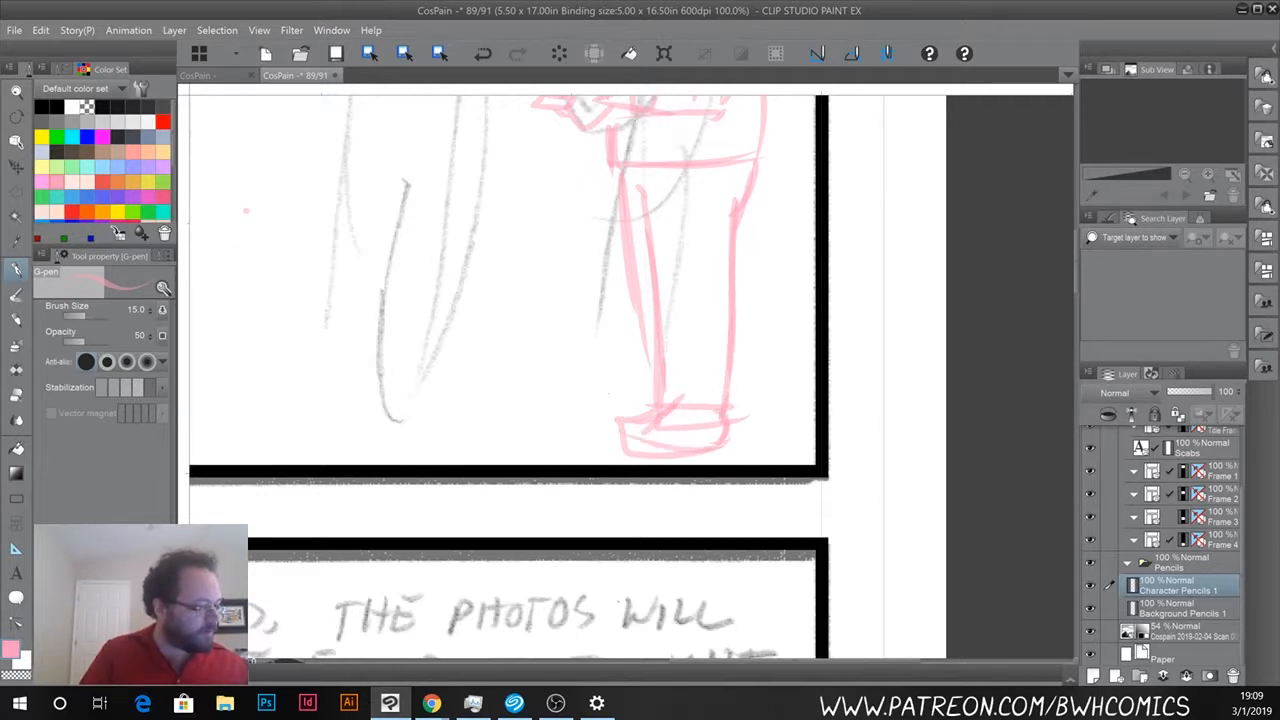
pyautogui.moveTo(640, 342)
pyautogui.mouseDown()
pyautogui.moveTo(636, 404)
pyautogui.moveTo(590, 420)
pyautogui.moveTo(592, 448)
pyautogui.mouseUp()
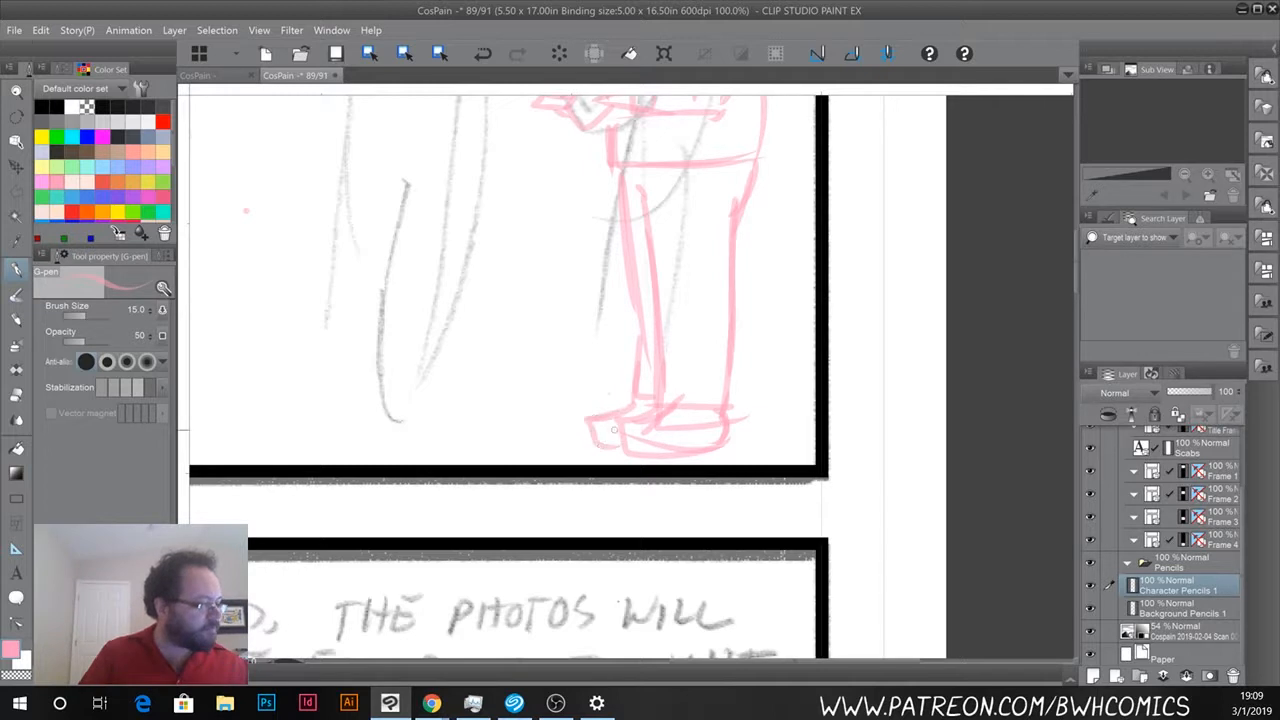
# Draw the middle character's oval head outline and pencil the nose, smiling mouth, eyes and eyebrows over the first panel's rough sketch.
pyautogui.moveTo(476, 224); pyautogui.dragTo(557, 497)
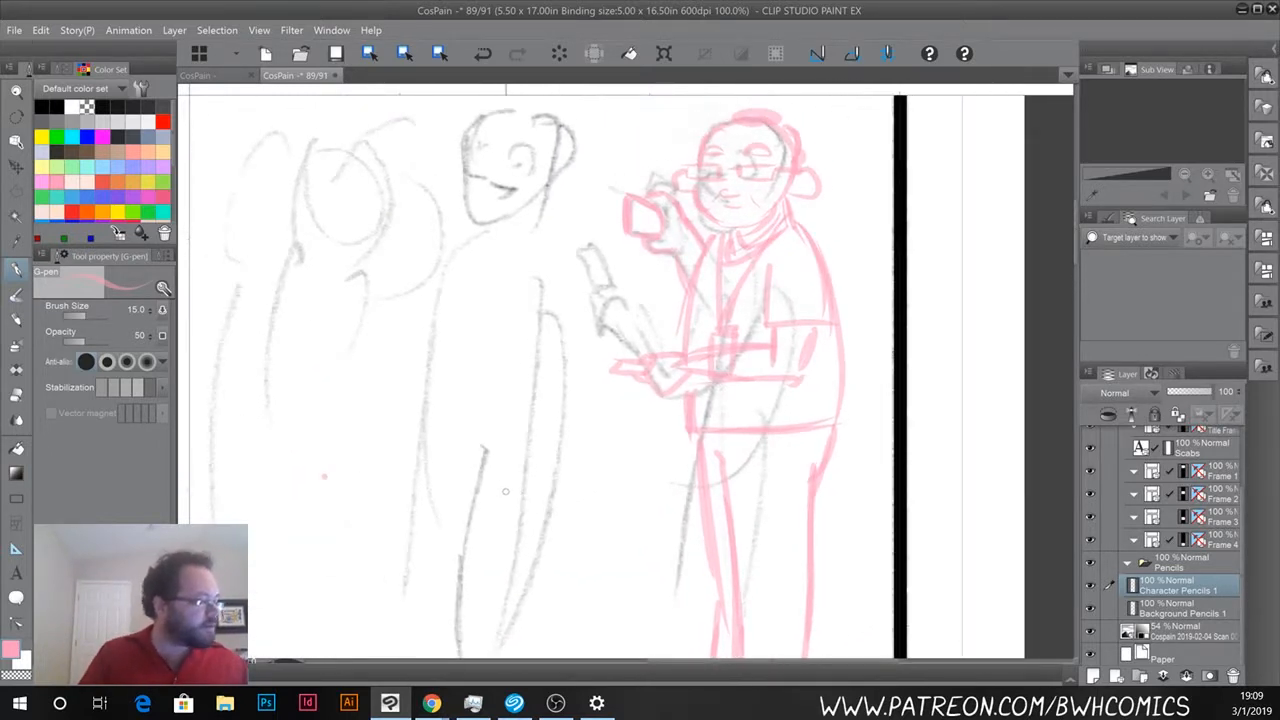
pyautogui.moveTo(470, 126)
pyautogui.mouseDown()
pyautogui.moveTo(528, 104)
pyautogui.moveTo(573, 162)
pyautogui.moveTo(478, 118)
pyautogui.moveTo(467, 204)
pyautogui.moveTo(498, 236)
pyautogui.mouseUp()
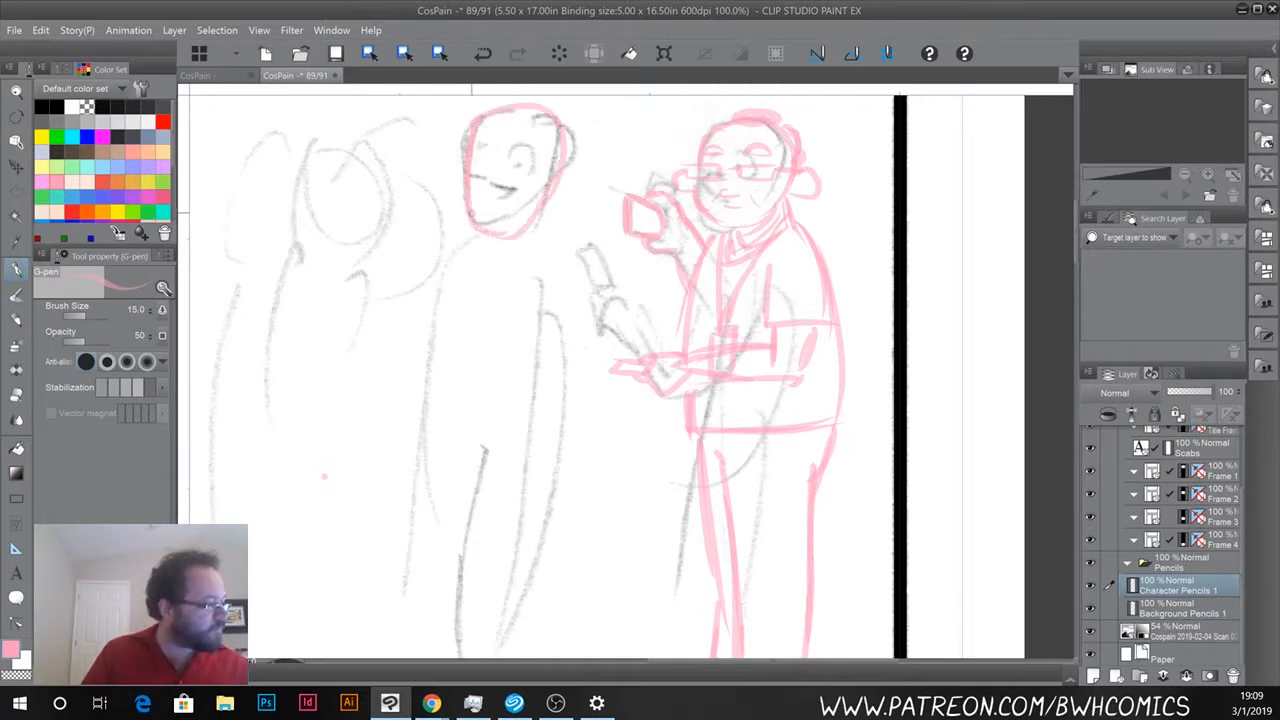
pyautogui.moveTo(503, 176)
pyautogui.mouseDown()
pyautogui.moveTo(500, 194)
pyautogui.moveTo(543, 179)
pyautogui.mouseUp()
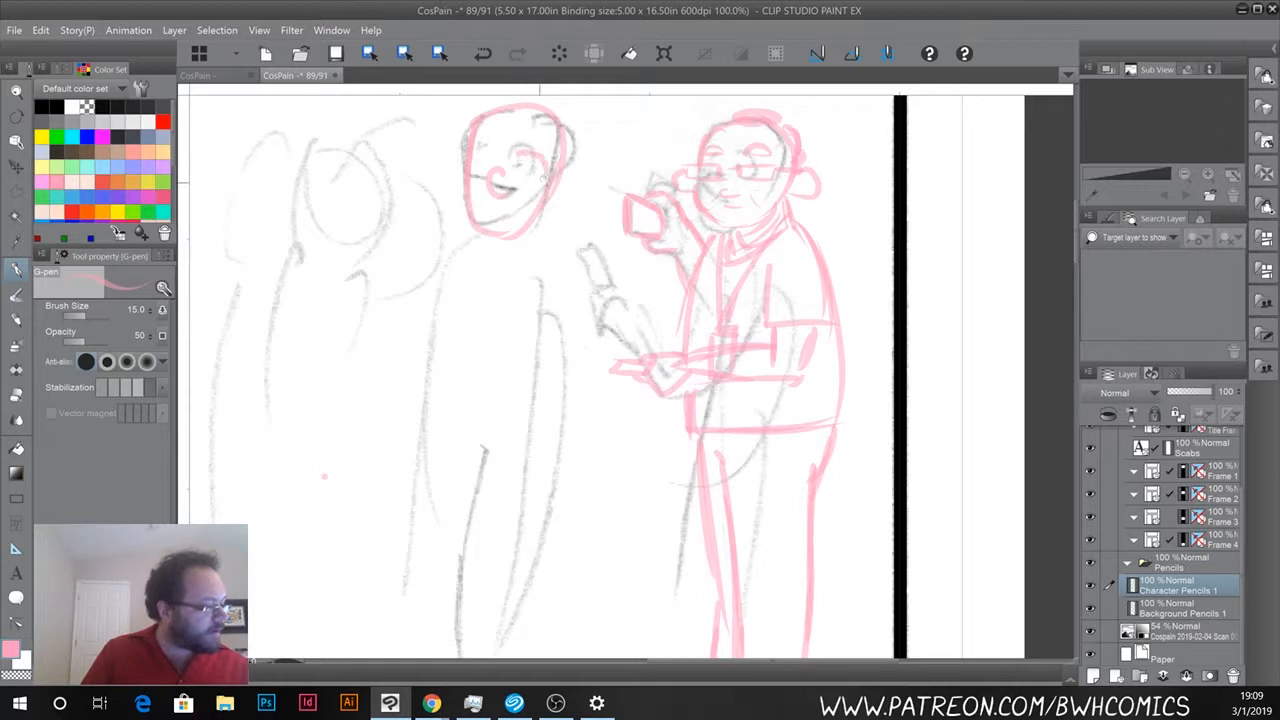
pyautogui.moveTo(492, 155)
pyautogui.mouseDown()
pyautogui.moveTo(472, 158)
pyautogui.moveTo(550, 145)
pyautogui.moveTo(495, 129)
pyautogui.mouseUp()
pyautogui.click(485, 161)
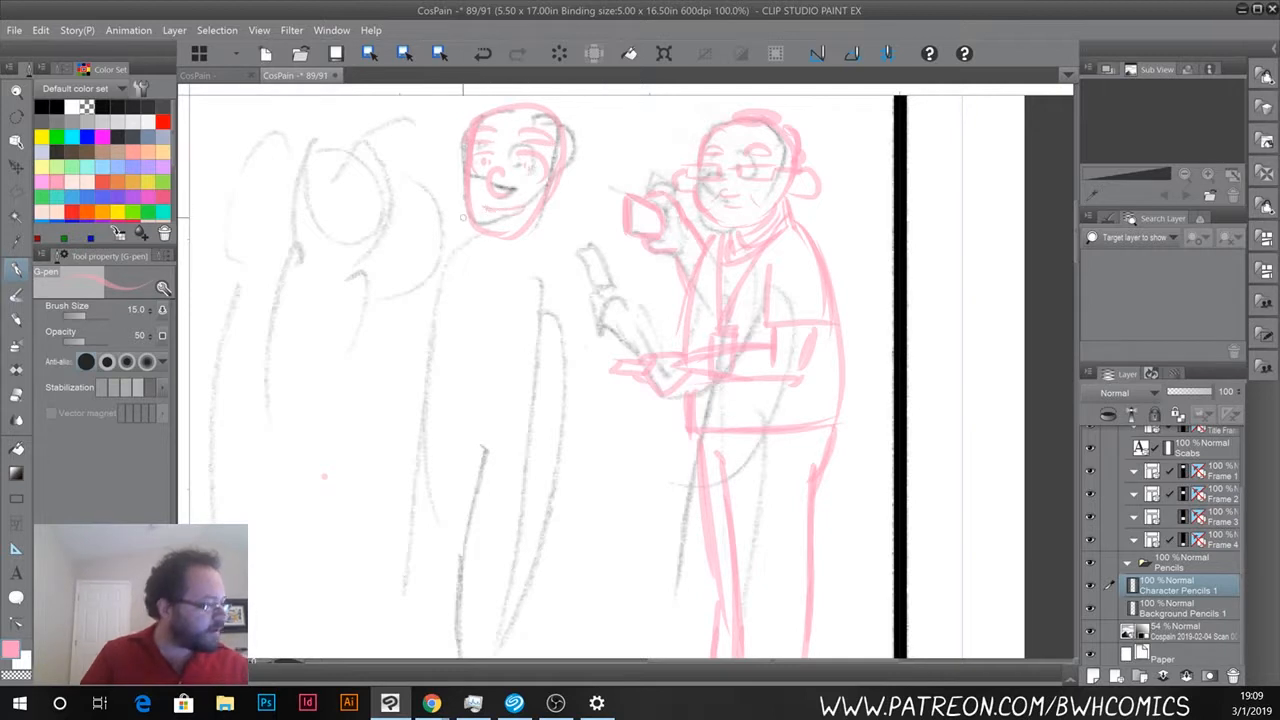
# Add the middle character's ear, the full hair around the head and both neck lines.
pyautogui.moveTo(470, 300); pyautogui.dragTo(512, 442)
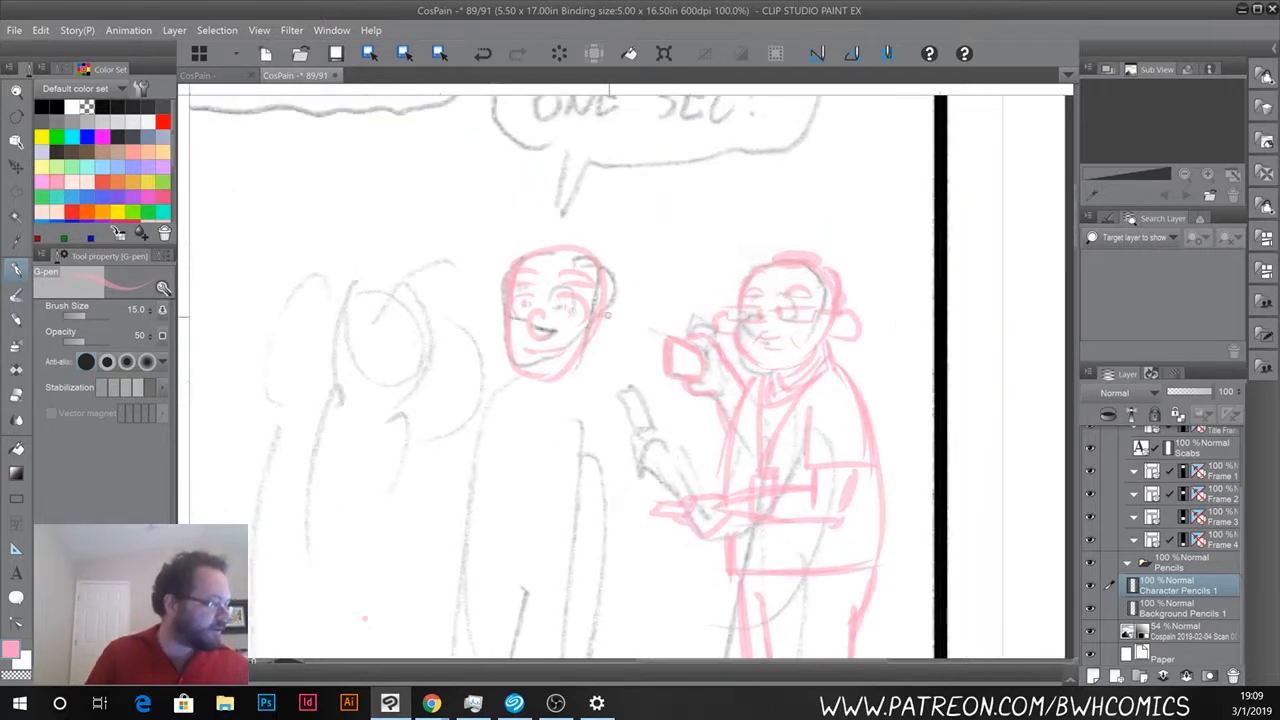
pyautogui.moveTo(607, 308); pyautogui.dragTo(596, 346)
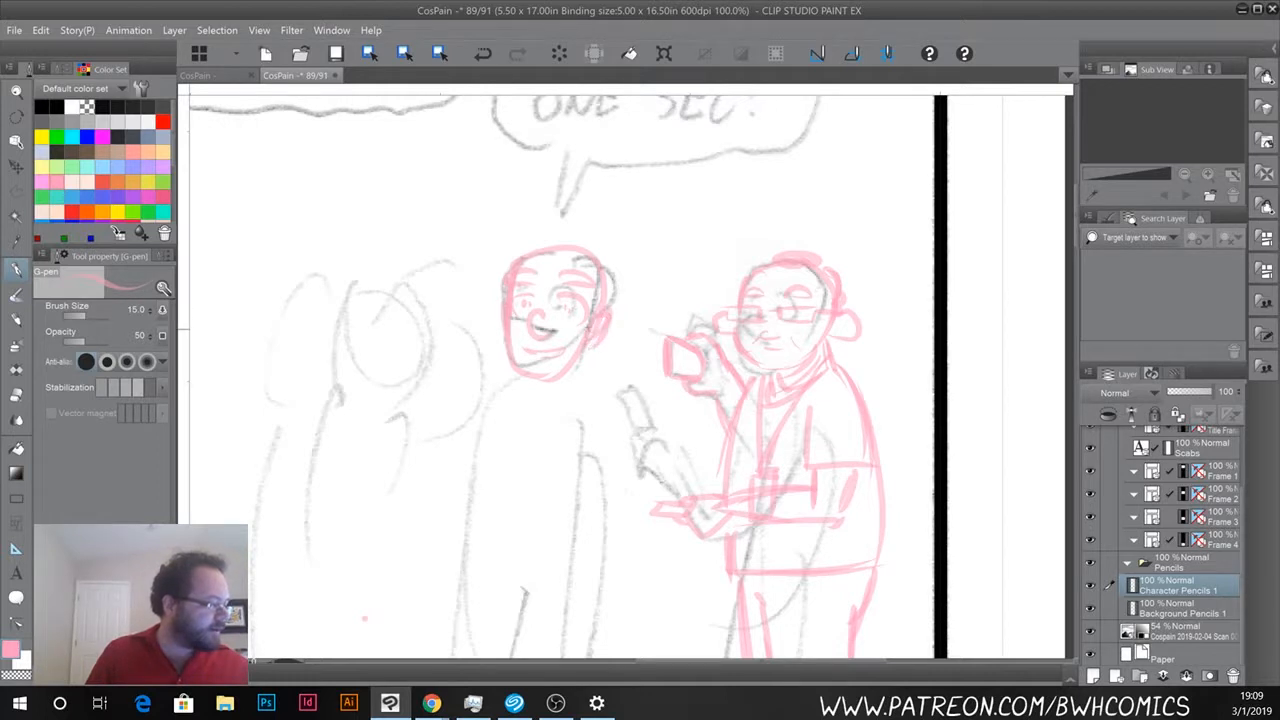
pyautogui.moveTo(588, 254); pyautogui.dragTo(612, 296)
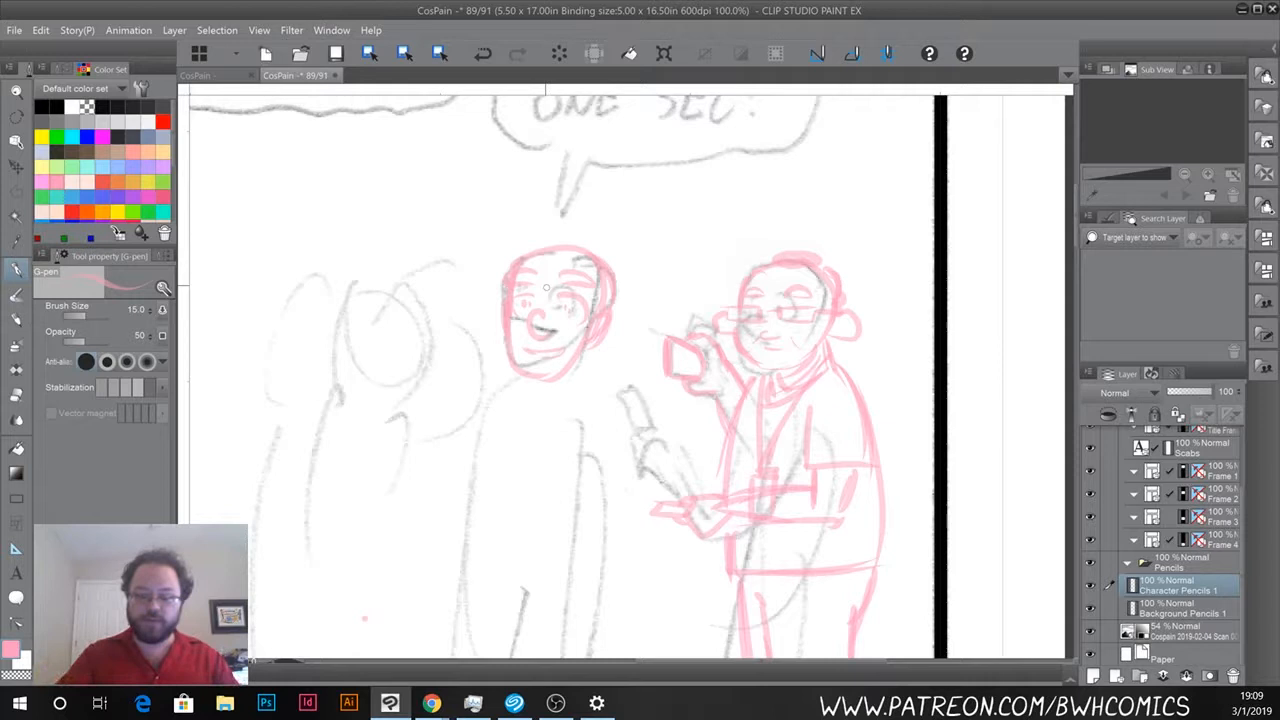
pyautogui.scroll(2, 545, 285)
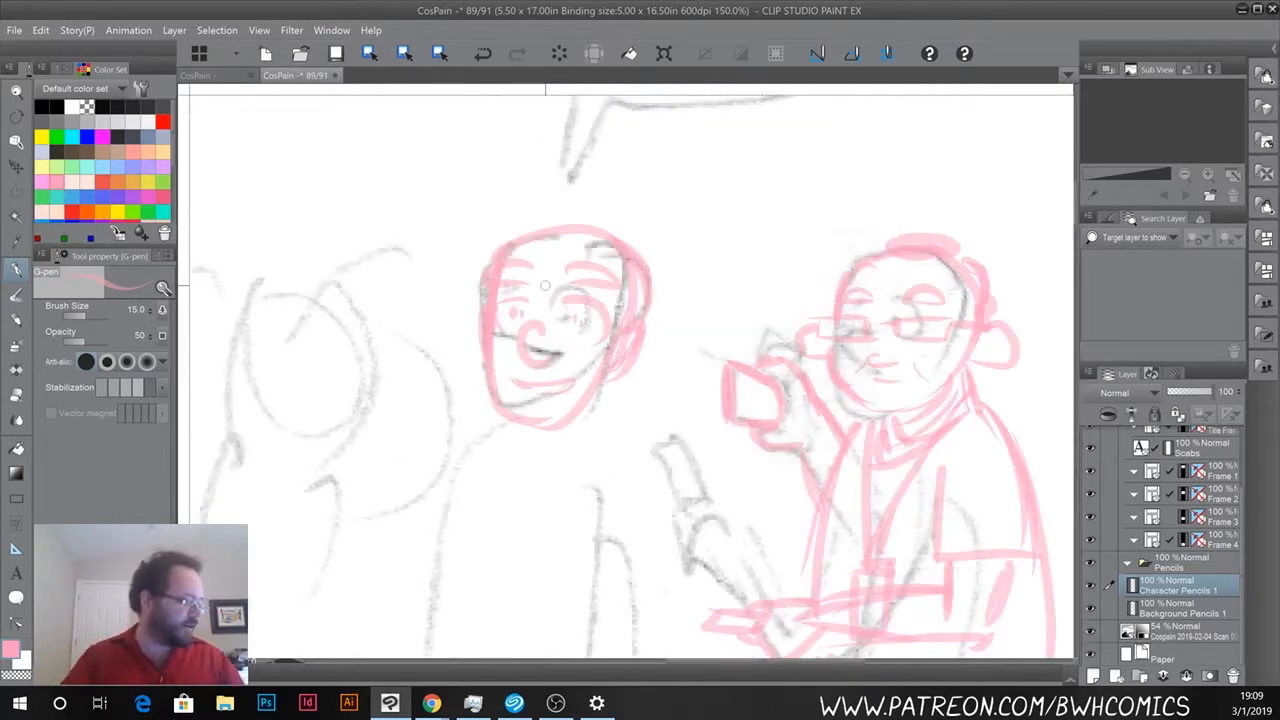
pyautogui.moveTo(606, 378); pyautogui.dragTo(594, 462)
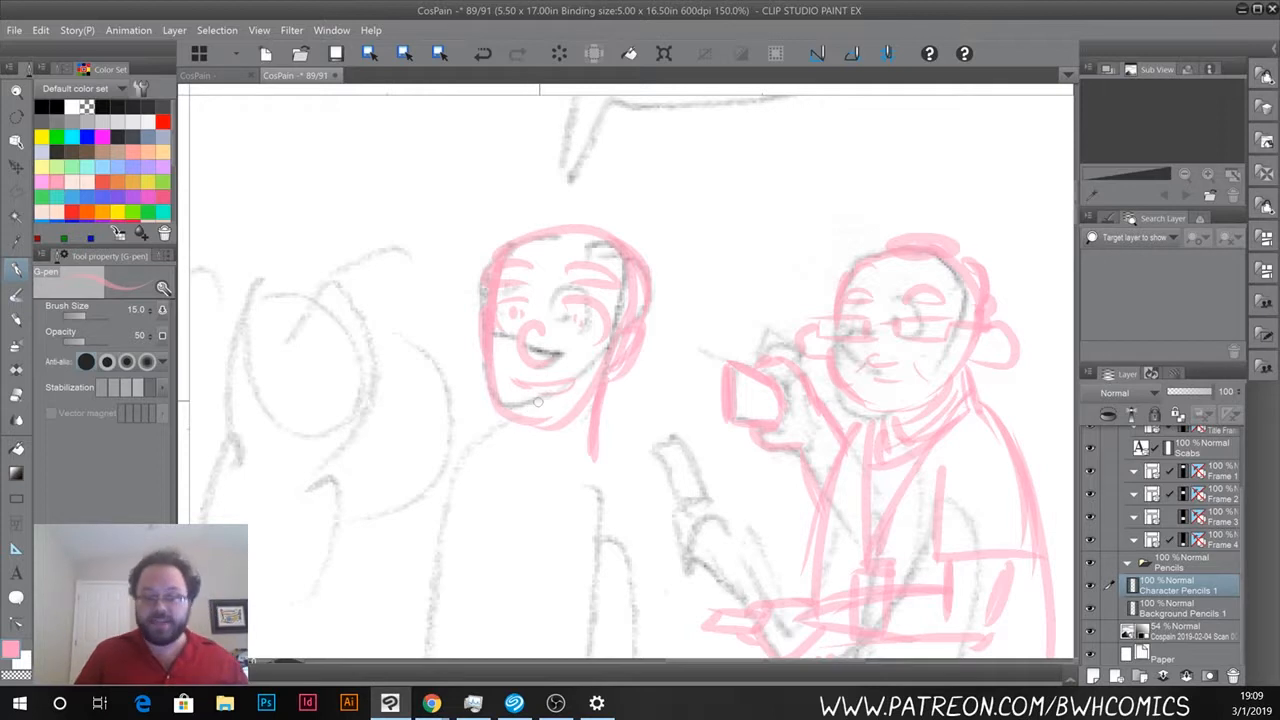
pyautogui.moveTo(510, 424); pyautogui.dragTo(514, 452)
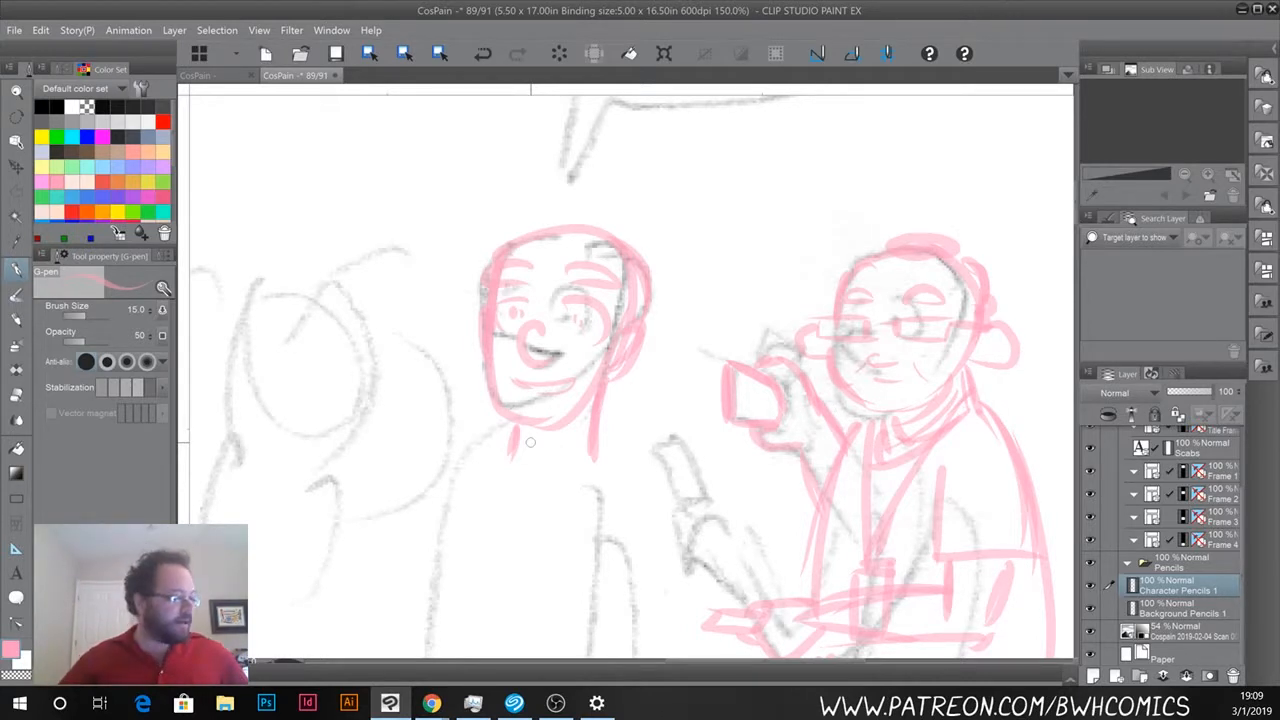
pyautogui.moveTo(556, 197)
pyautogui.mouseDown()
pyautogui.moveTo(466, 405)
pyautogui.moveTo(466, 342)
pyautogui.moveTo(560, 170)
pyautogui.moveTo(698, 282)
pyautogui.moveTo(655, 330)
pyautogui.mouseUp()
pyautogui.moveTo(544, 236)
pyautogui.mouseDown()
pyautogui.moveTo(447, 290)
pyautogui.moveTo(466, 326)
pyautogui.mouseUp()
# Draw the middle character's shoulders with a jagged, spiky jacket collar, a deep V neckline and collarbone marks.
pyautogui.moveTo(446, 463)
pyautogui.mouseDown()
pyautogui.moveTo(471, 194)
pyautogui.moveTo(615, 355)
pyautogui.mouseUp()
pyautogui.moveTo(515, 172)
pyautogui.mouseDown()
pyautogui.moveTo(438, 208)
pyautogui.moveTo(455, 325)
pyautogui.moveTo(612, 375)
pyautogui.moveTo(637, 370)
pyautogui.mouseUp()
pyautogui.moveTo(634, 193); pyautogui.dragTo(613, 362)
pyautogui.moveTo(634, 170)
pyautogui.mouseDown()
pyautogui.moveTo(706, 172)
pyautogui.moveTo(724, 230)
pyautogui.moveTo(666, 246)
pyautogui.moveTo(664, 320)
pyautogui.moveTo(720, 318)
pyautogui.moveTo(592, 370)
pyautogui.mouseUp()
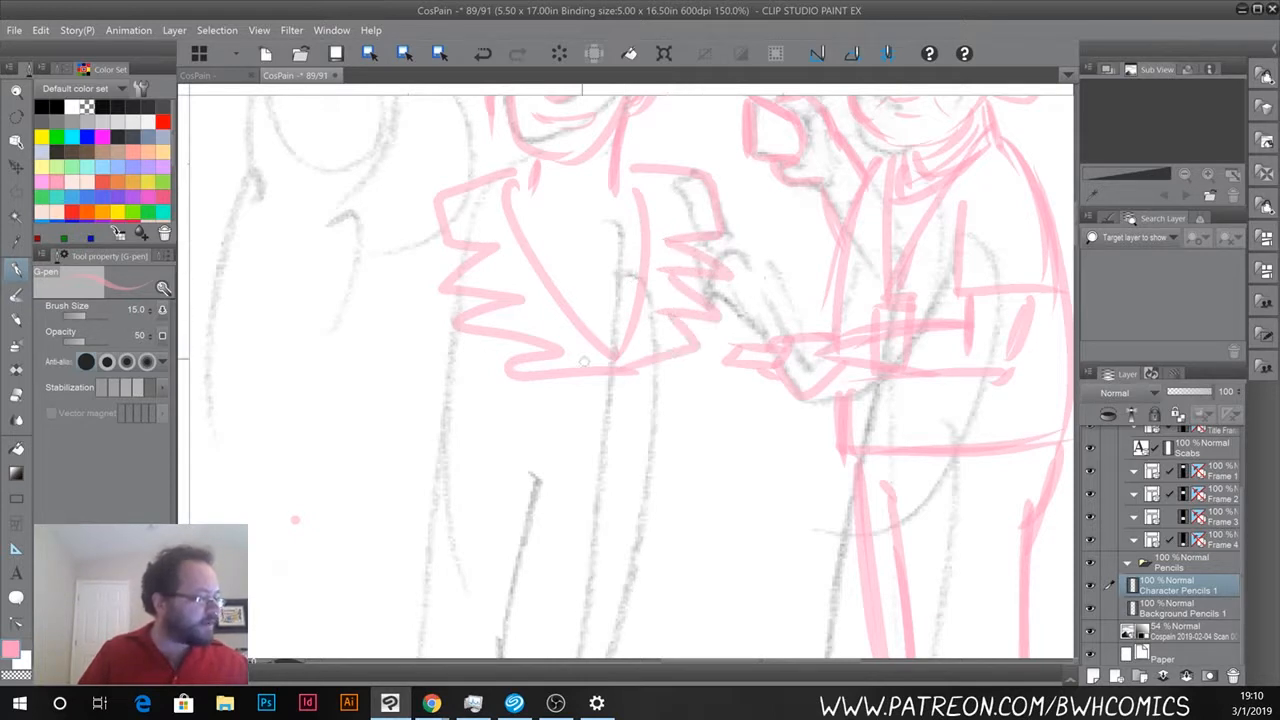
pyautogui.scroll(-2, 581, 358)
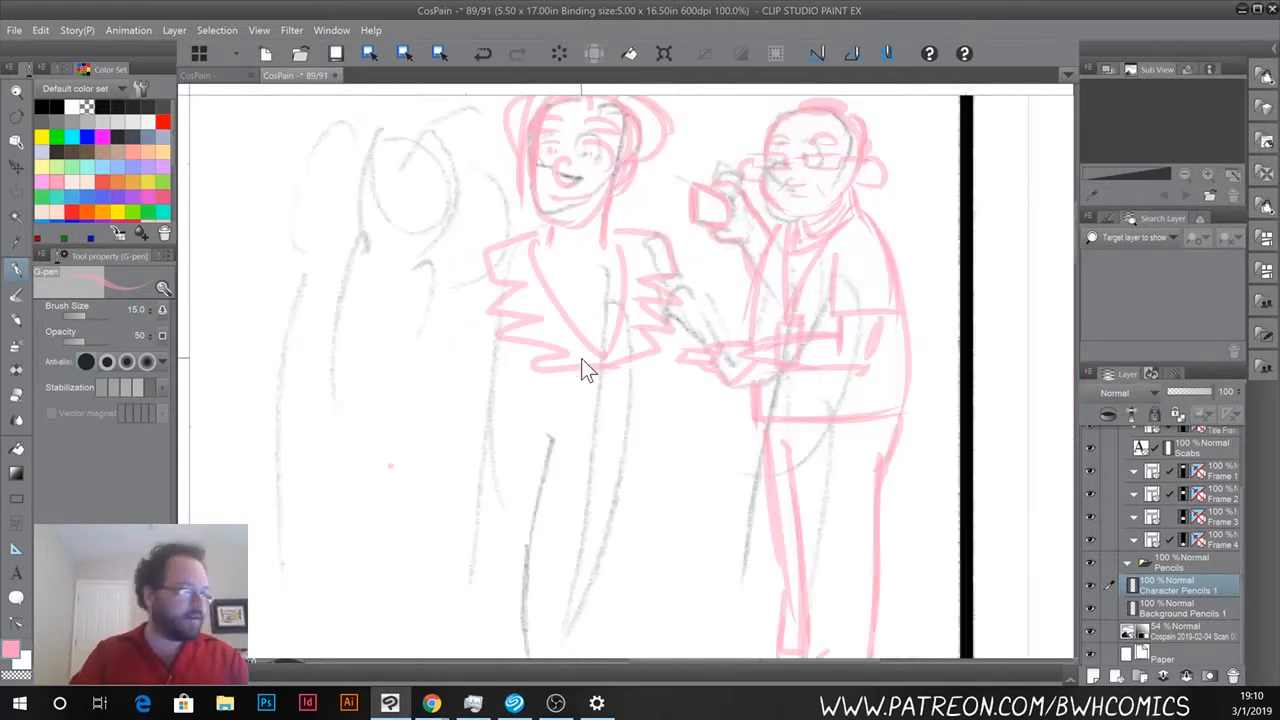
pyautogui.moveTo(545, 276)
pyautogui.mouseDown()
pyautogui.moveTo(626, 266)
pyautogui.moveTo(612, 269)
pyautogui.mouseUp()
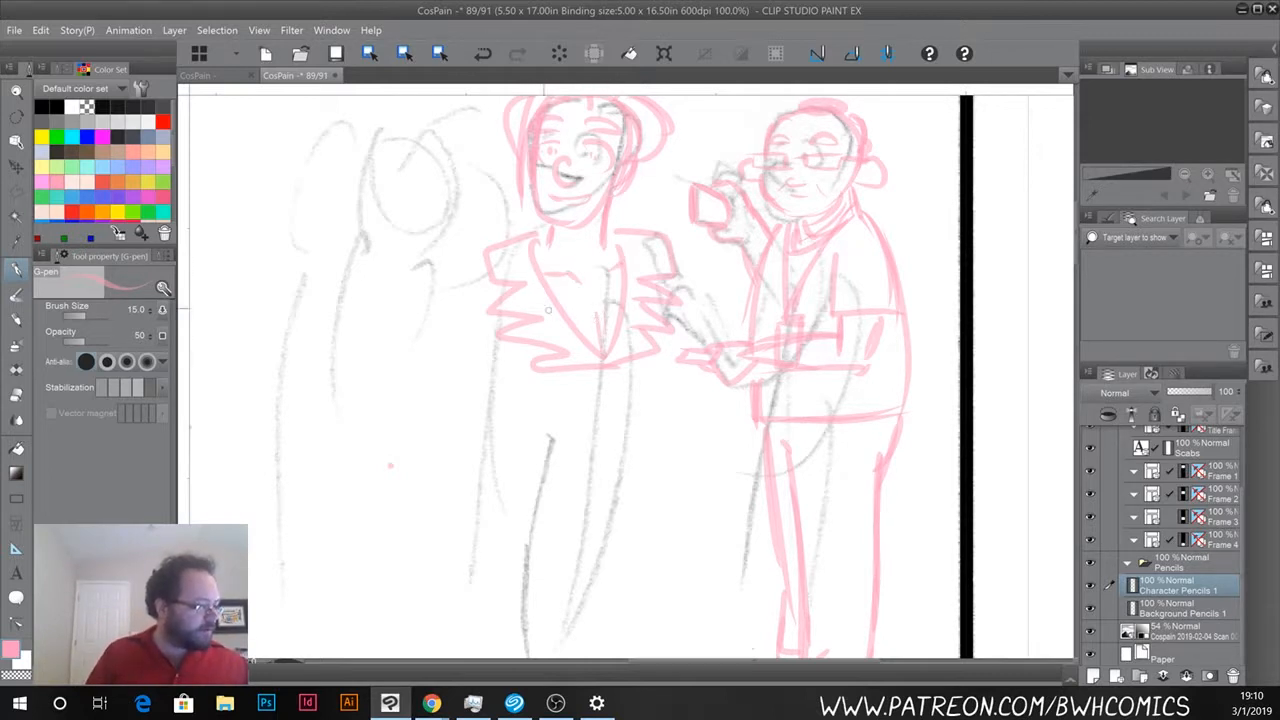
# Draw the middle character's hanging sleeves on both sides of the torso, closing the near one with a rounded end.
pyautogui.moveTo(494, 260)
pyautogui.mouseDown()
pyautogui.moveTo(462, 286)
pyautogui.moveTo(469, 454)
pyautogui.mouseUp()
pyautogui.moveTo(482, 300); pyautogui.dragTo(455, 460)
pyautogui.moveTo(676, 318)
pyautogui.mouseDown()
pyautogui.moveTo(672, 430)
pyautogui.moveTo(692, 476)
pyautogui.mouseUp()
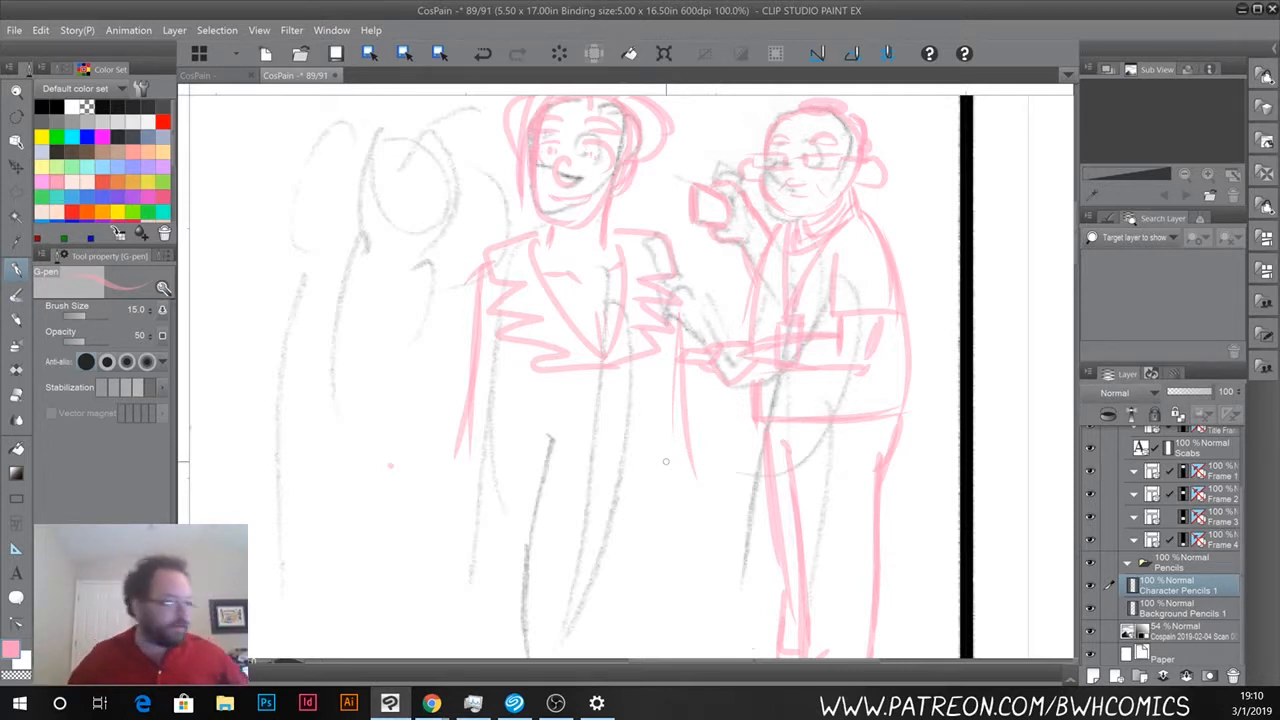
pyautogui.moveTo(480, 280); pyautogui.dragTo(446, 482)
pyautogui.moveTo(460, 432)
pyautogui.mouseDown()
pyautogui.moveTo(446, 474)
pyautogui.moveTo(482, 486)
pyautogui.mouseUp()
pyautogui.moveTo(517, 364)
pyautogui.mouseDown()
pyautogui.moveTo(490, 500)
pyautogui.moveTo(462, 494)
pyautogui.moveTo(482, 494)
pyautogui.mouseUp()
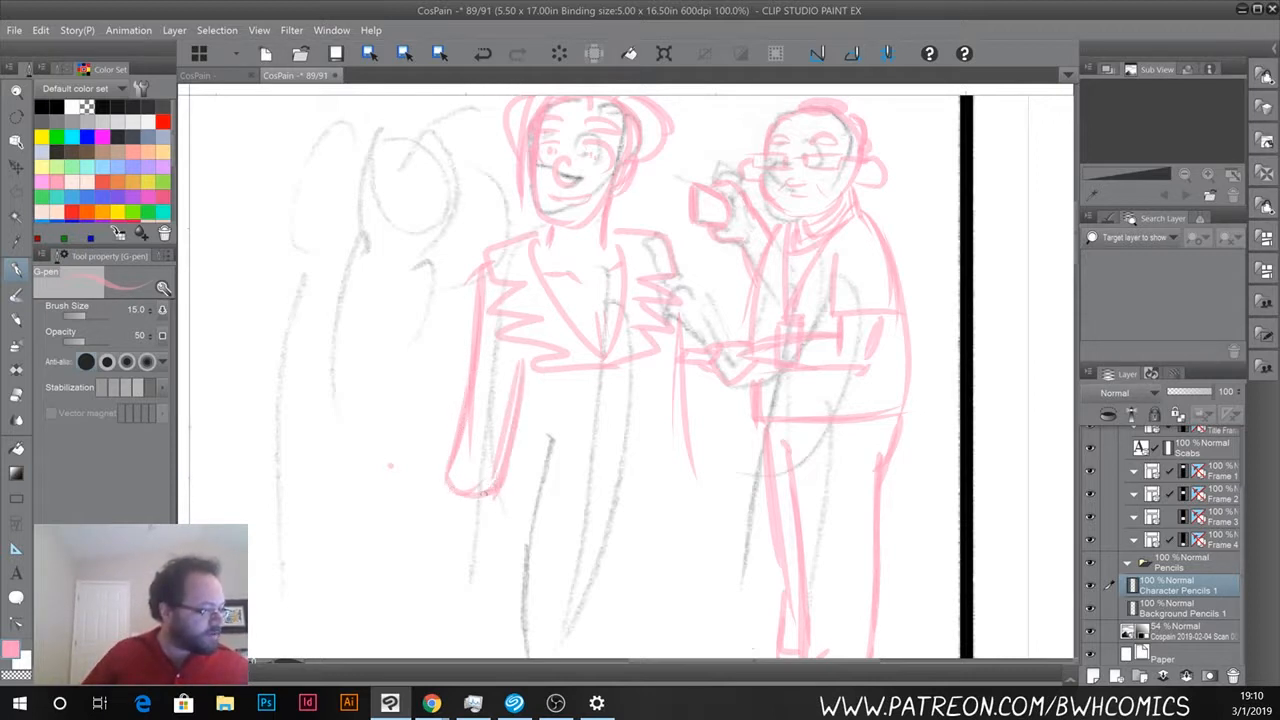
# Draw the sides of the middle character's waist below the collar and add a belt with a large oval buckle.
pyautogui.moveTo(665, 349)
pyautogui.mouseDown()
pyautogui.moveTo(645, 428)
pyautogui.moveTo(528, 436)
pyautogui.mouseUp()
pyautogui.moveTo(640, 428); pyautogui.dragTo(540, 432)
pyautogui.moveTo(527, 380); pyautogui.dragTo(530, 438)
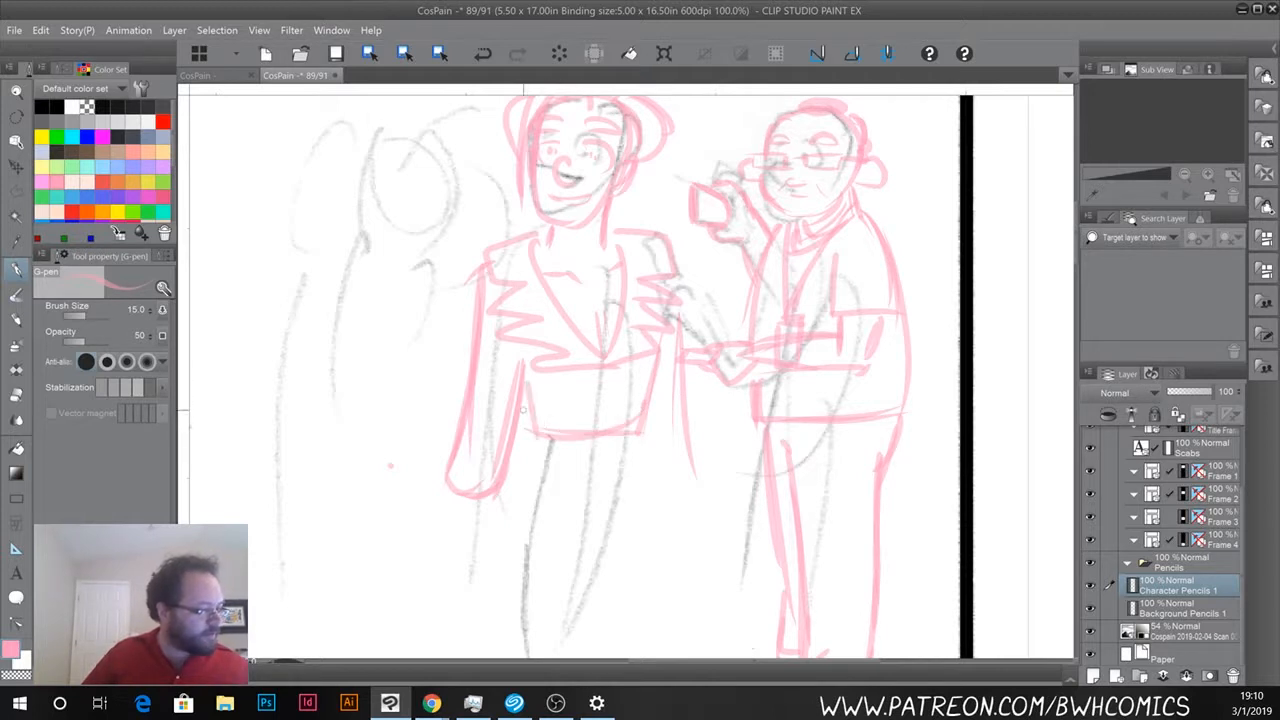
pyautogui.moveTo(523, 391)
pyautogui.mouseDown()
pyautogui.moveTo(532, 442)
pyautogui.moveTo(654, 425)
pyautogui.mouseUp()
pyautogui.moveTo(552, 438); pyautogui.dragTo(622, 422)
pyautogui.moveTo(598, 416); pyautogui.dragTo(608, 460)
pyautogui.moveTo(596, 462); pyautogui.dragTo(530, 461)
pyautogui.moveTo(630, 415)
pyautogui.mouseDown()
pyautogui.moveTo(642, 424)
pyautogui.moveTo(620, 464)
pyautogui.moveTo(650, 462)
pyautogui.mouseUp()
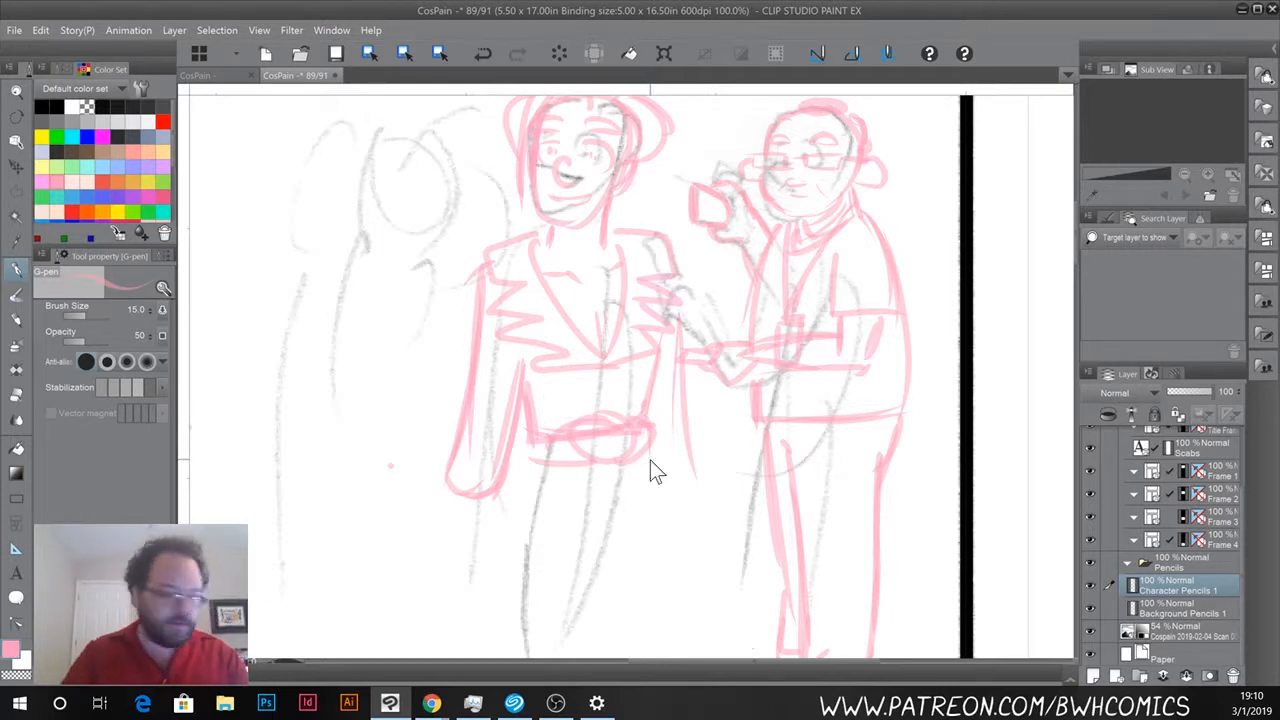
# Select the middle character's pencils with a polyline outline, scale them to 77 percent within the rough pose, and clear the selection.
pyautogui.scroll(-1, 650, 460)
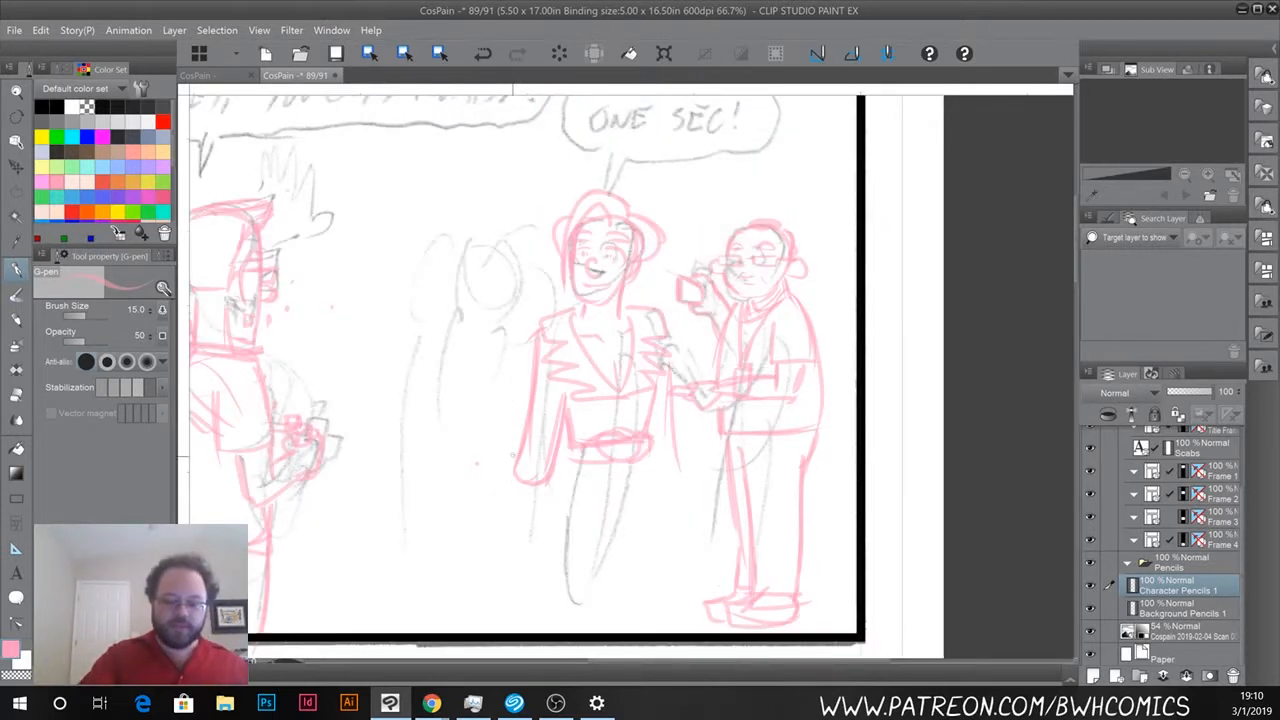
pyautogui.press('u')
pyautogui.click(536, 178)
pyautogui.click(664, 154)
pyautogui.click(684, 209)
pyautogui.click(664, 275)
pyautogui.click(685, 340)
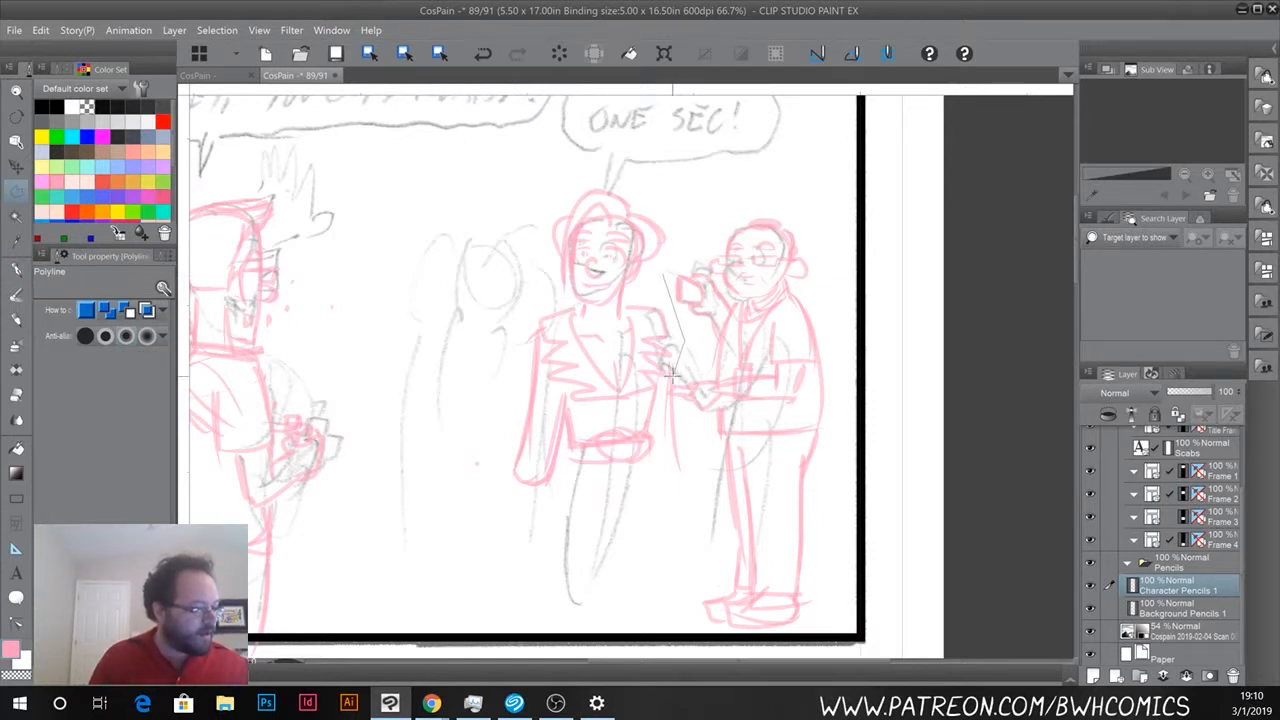
pyautogui.click(668, 394)
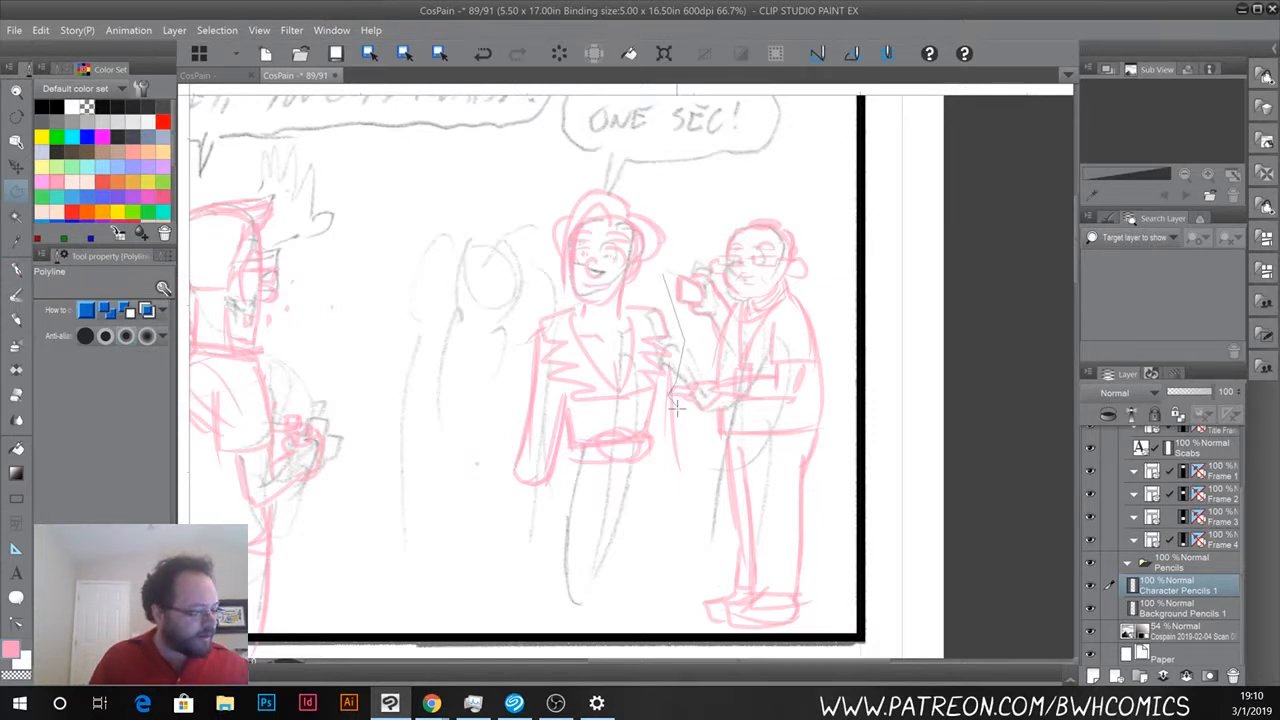
pyautogui.click(693, 509)
pyautogui.click(510, 518)
pyautogui.click(476, 497)
pyautogui.click(476, 280)
pyautogui.click(535, 187)
pyautogui.click(595, 168)
pyautogui.click(690, 198)
pyautogui.click(664, 274)
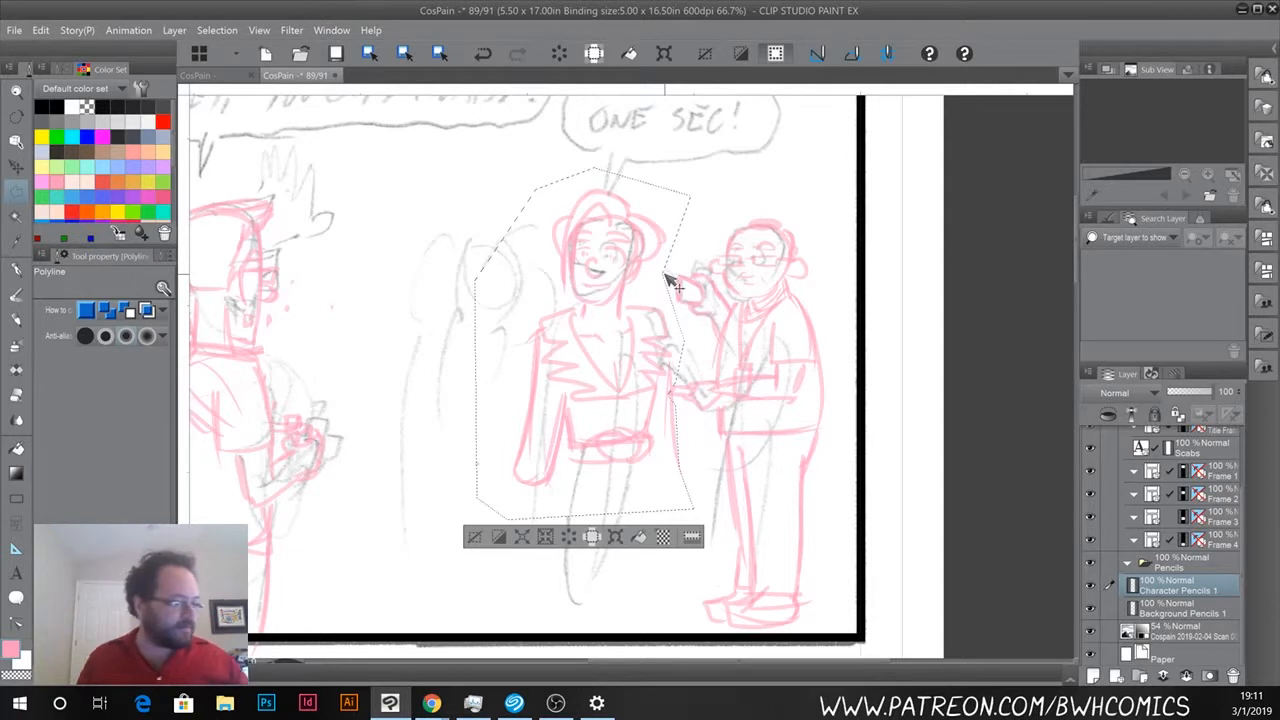
pyautogui.hotkey('ctrl', 't')
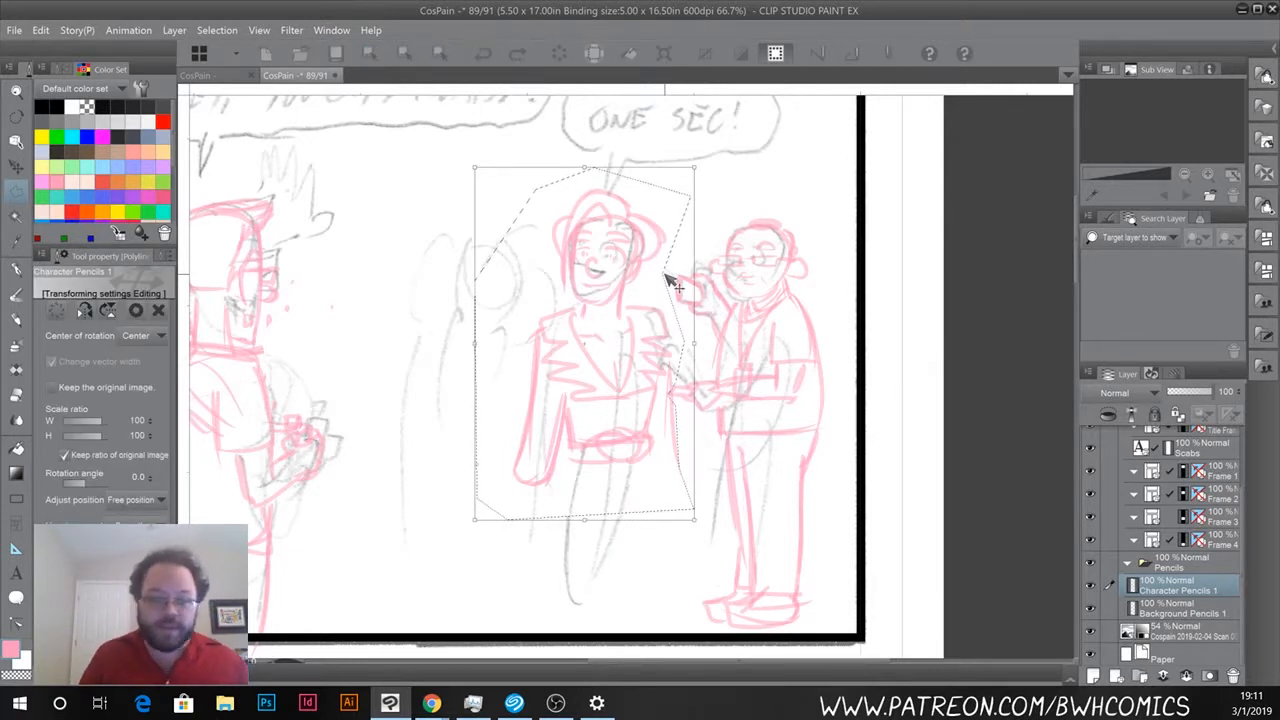
pyautogui.moveTo(584, 520); pyautogui.dragTo(574, 466)
pyautogui.moveTo(578, 350); pyautogui.dragTo(573, 365)
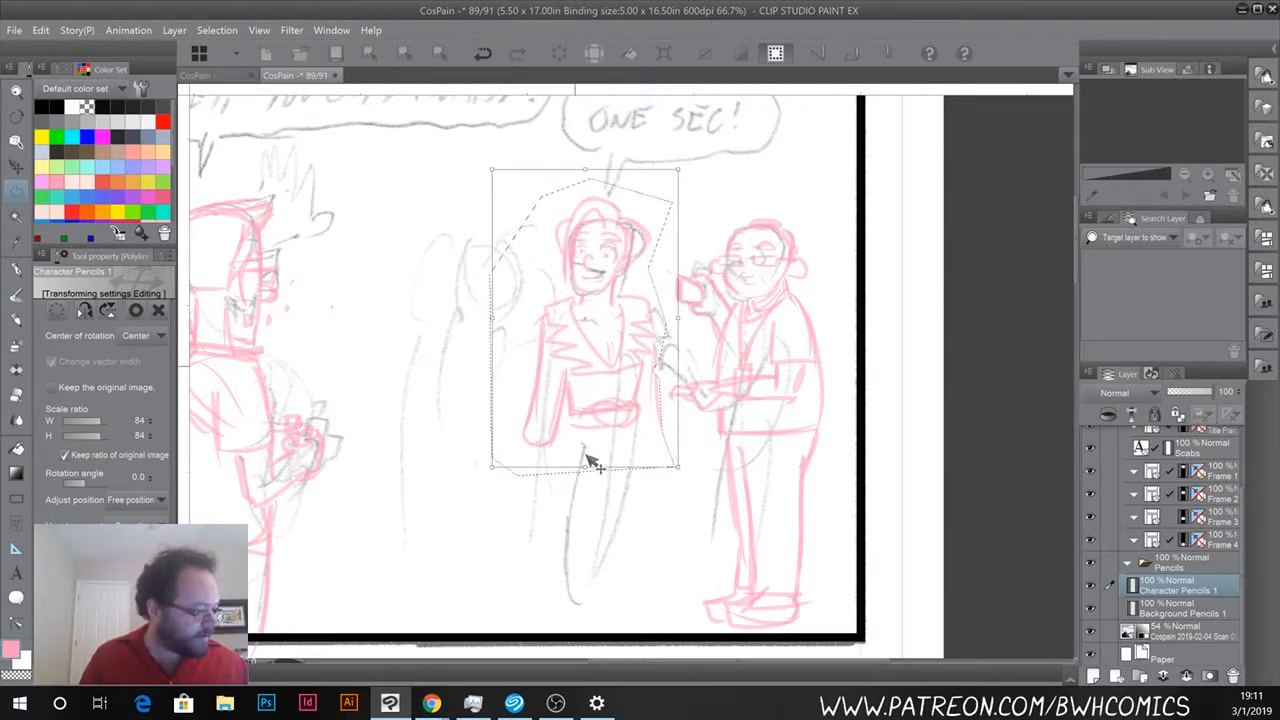
pyautogui.moveTo(586, 463); pyautogui.dragTo(586, 455)
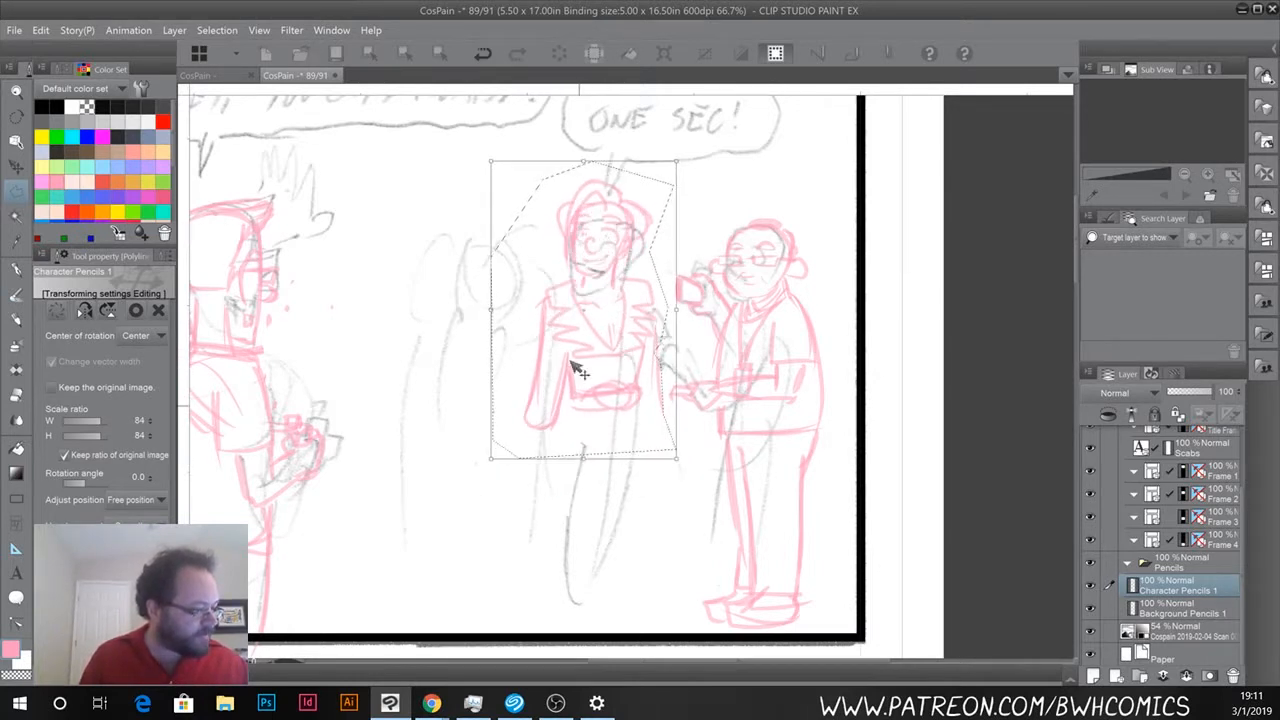
pyautogui.moveTo(586, 163); pyautogui.dragTo(586, 189)
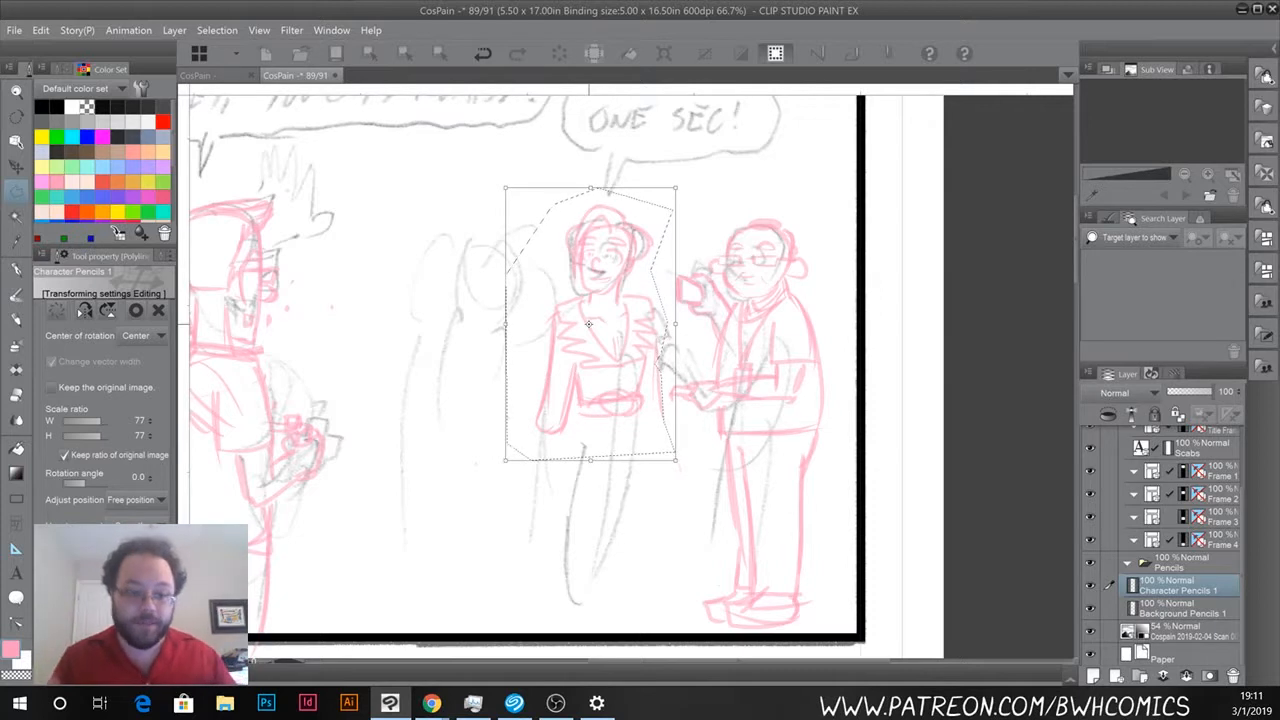
pyautogui.press('Return')
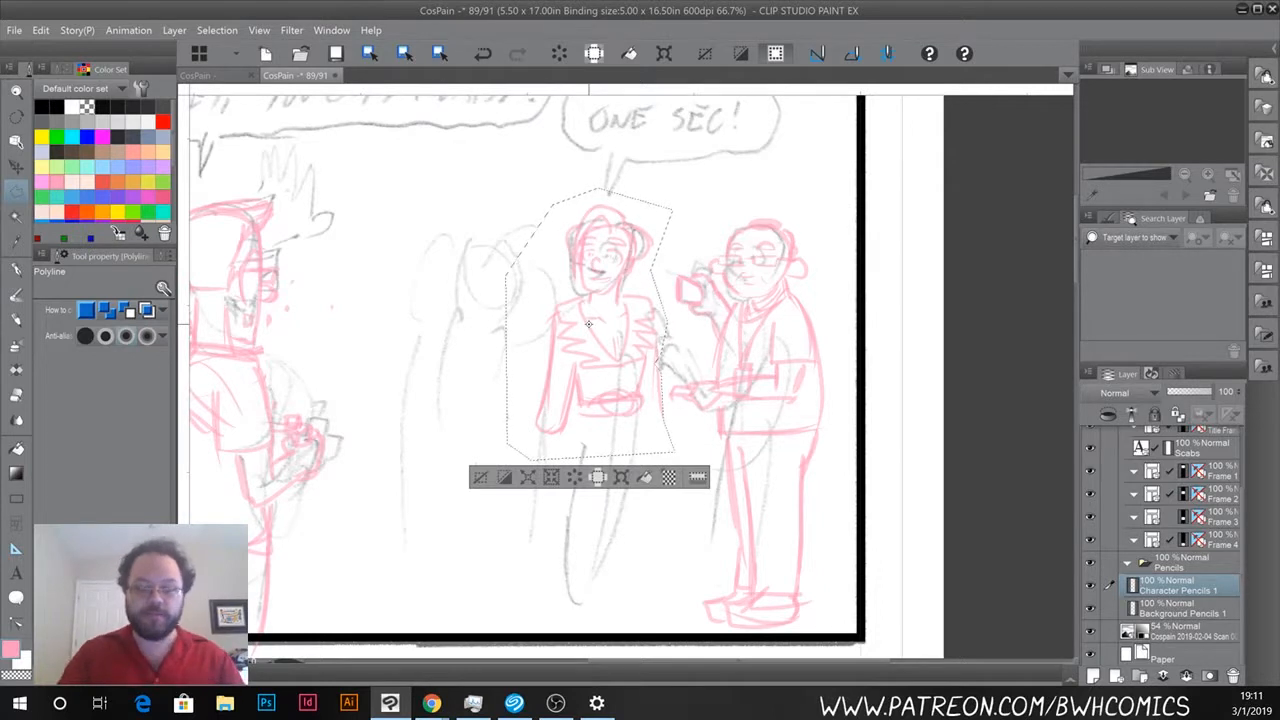
pyautogui.scroll(3, 588, 324)
pyautogui.hotkey('ctrl', 'd')
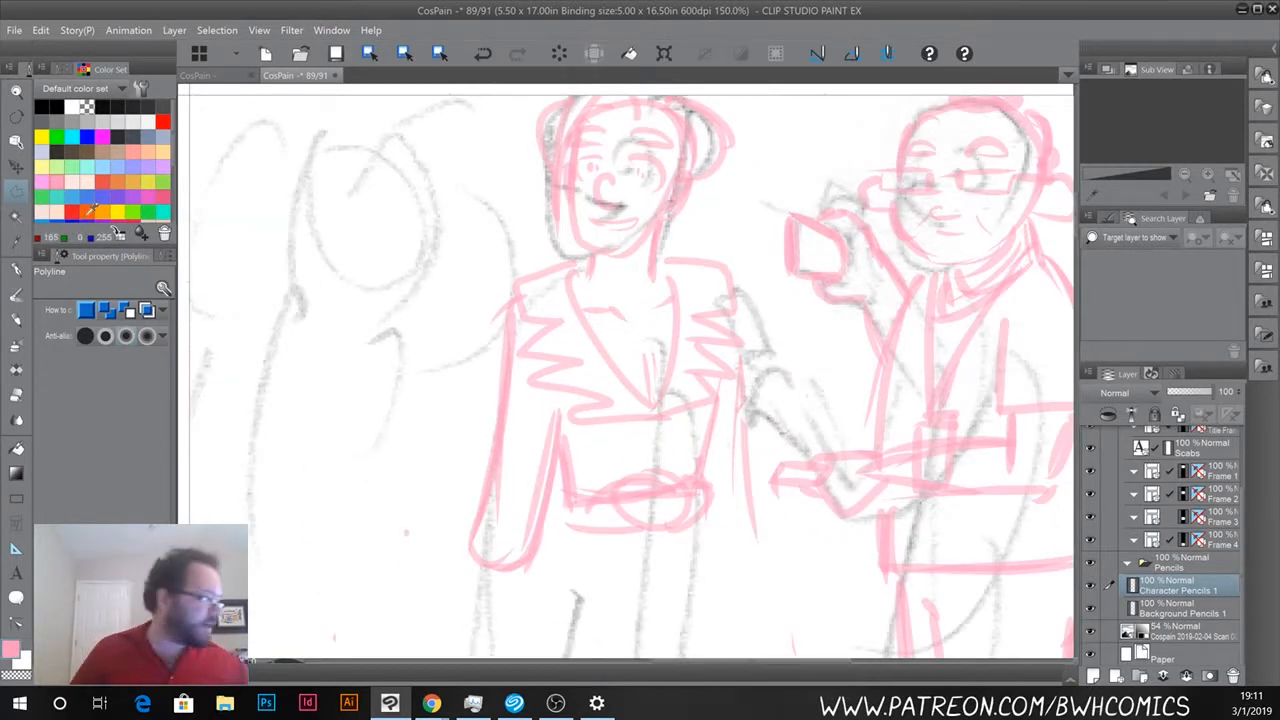
# Draw the middle character's flared trouser legs with the G-pen, including the outer contours, inner leg lines and curved hems.
pyautogui.click(17, 271)
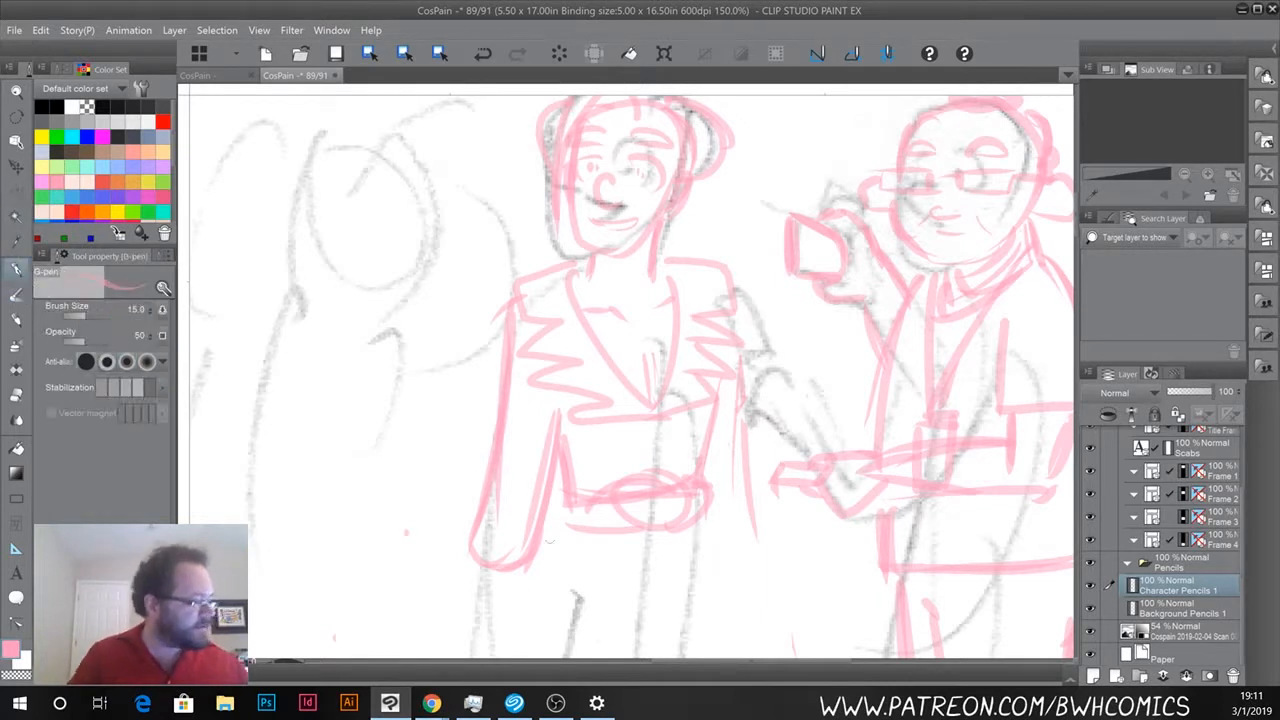
pyautogui.moveTo(558, 526)
pyautogui.mouseDown()
pyautogui.moveTo(594, 286)
pyautogui.moveTo(568, 261)
pyautogui.mouseUp()
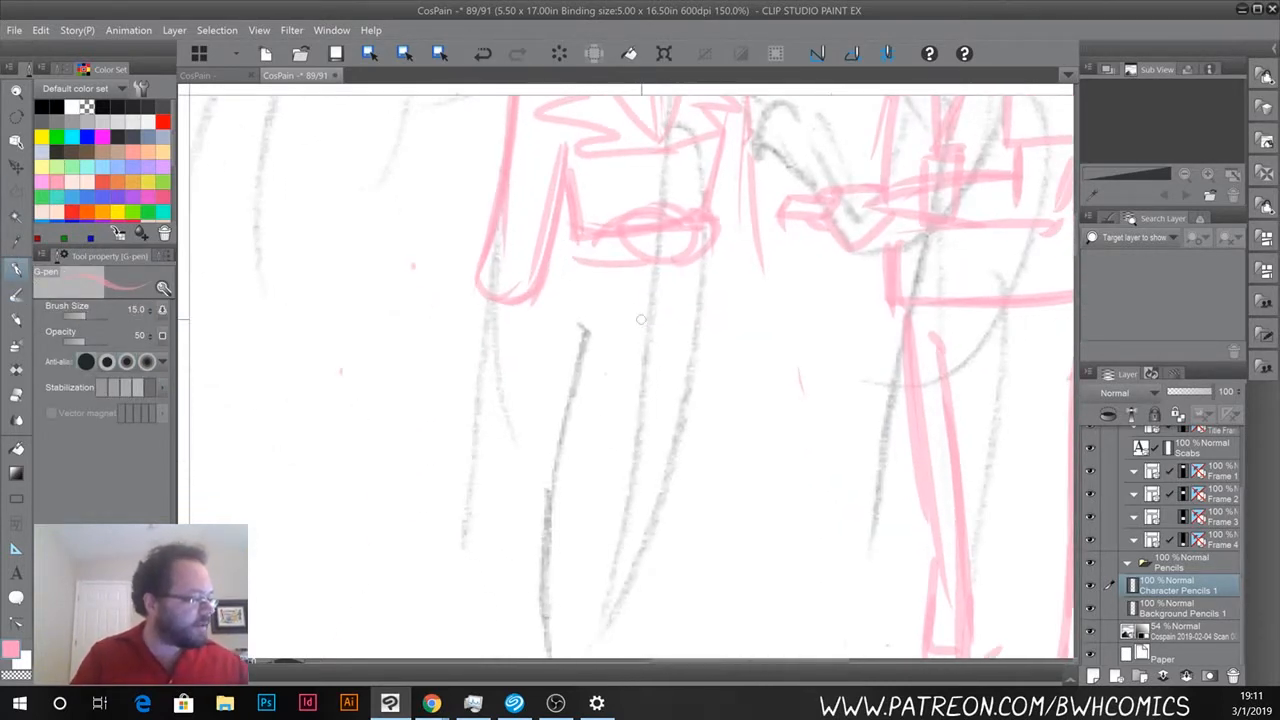
pyautogui.moveTo(668, 316); pyautogui.dragTo(692, 598)
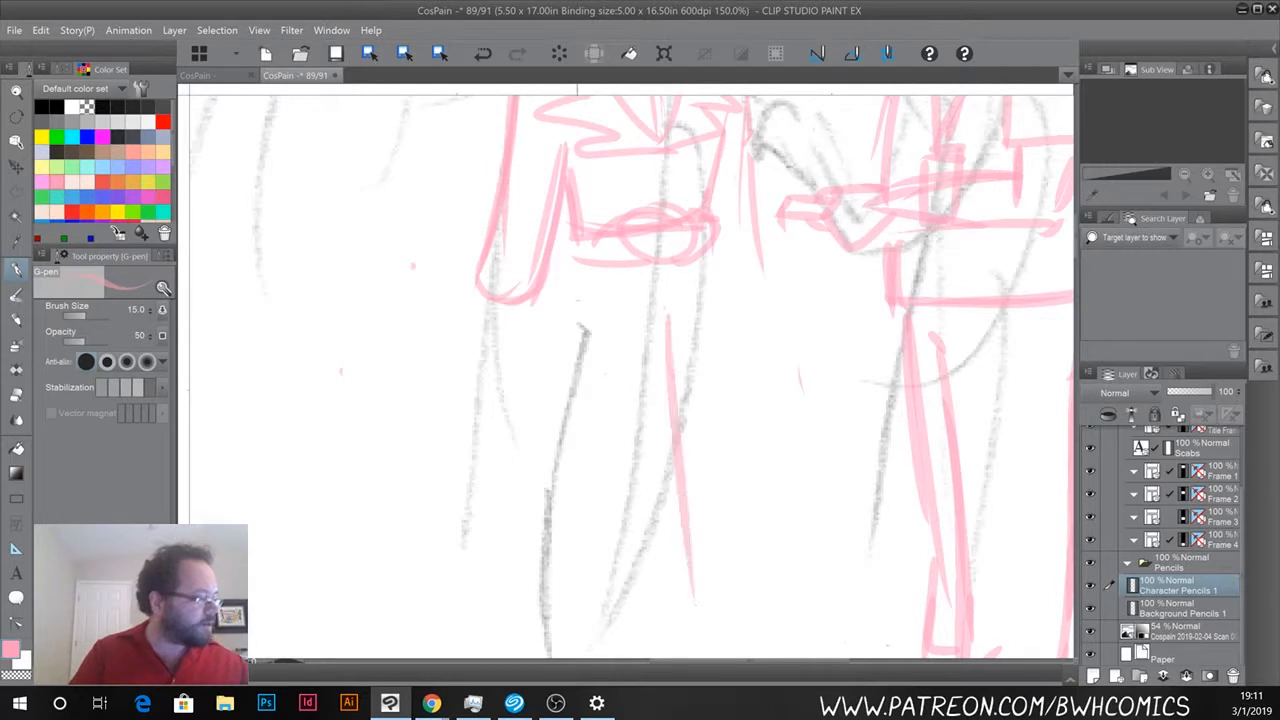
pyautogui.moveTo(576, 288); pyautogui.dragTo(514, 560)
pyautogui.moveTo(574, 280)
pyautogui.mouseDown()
pyautogui.moveTo(493, 598)
pyautogui.moveTo(525, 630)
pyautogui.moveTo(668, 637)
pyautogui.mouseUp()
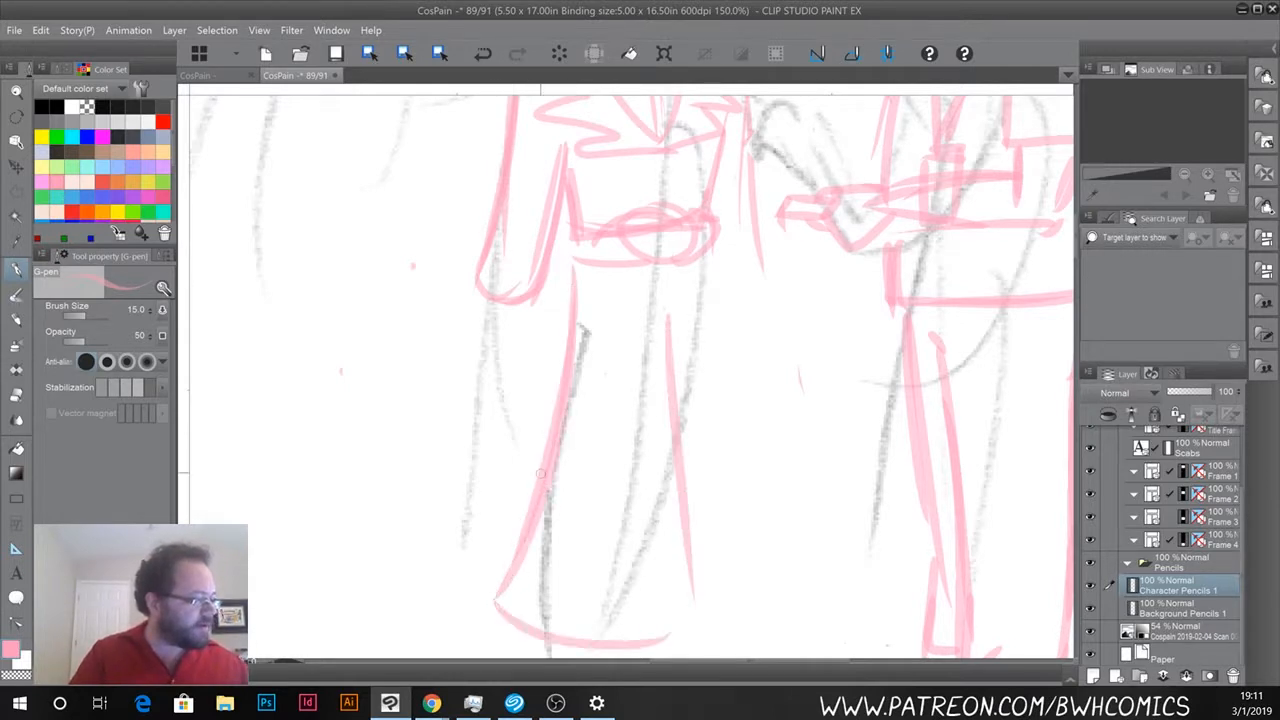
pyautogui.moveTo(702, 268); pyautogui.dragTo(765, 600)
pyautogui.moveTo(714, 410)
pyautogui.mouseDown()
pyautogui.moveTo(730, 490)
pyautogui.moveTo(780, 585)
pyautogui.mouseUp()
pyautogui.moveTo(778, 582); pyautogui.dragTo(690, 618)
pyautogui.moveTo(684, 438)
pyautogui.mouseDown()
pyautogui.moveTo(700, 635)
pyautogui.moveTo(642, 638)
pyautogui.mouseUp()
# Draw the small pointed ornament hanging below the middle character's belt buckle and touch up the upper trouser line.
pyautogui.moveTo(583, 471); pyautogui.dragTo(590, 369)
pyautogui.moveTo(648, 180)
pyautogui.mouseDown()
pyautogui.moveTo(674, 176)
pyautogui.moveTo(650, 190)
pyautogui.mouseUp()
pyautogui.moveTo(670, 140); pyautogui.dragTo(672, 190)
pyautogui.moveTo(672, 190)
pyautogui.mouseDown()
pyautogui.moveTo(644, 186)
pyautogui.moveTo(650, 172)
pyautogui.mouseUp()
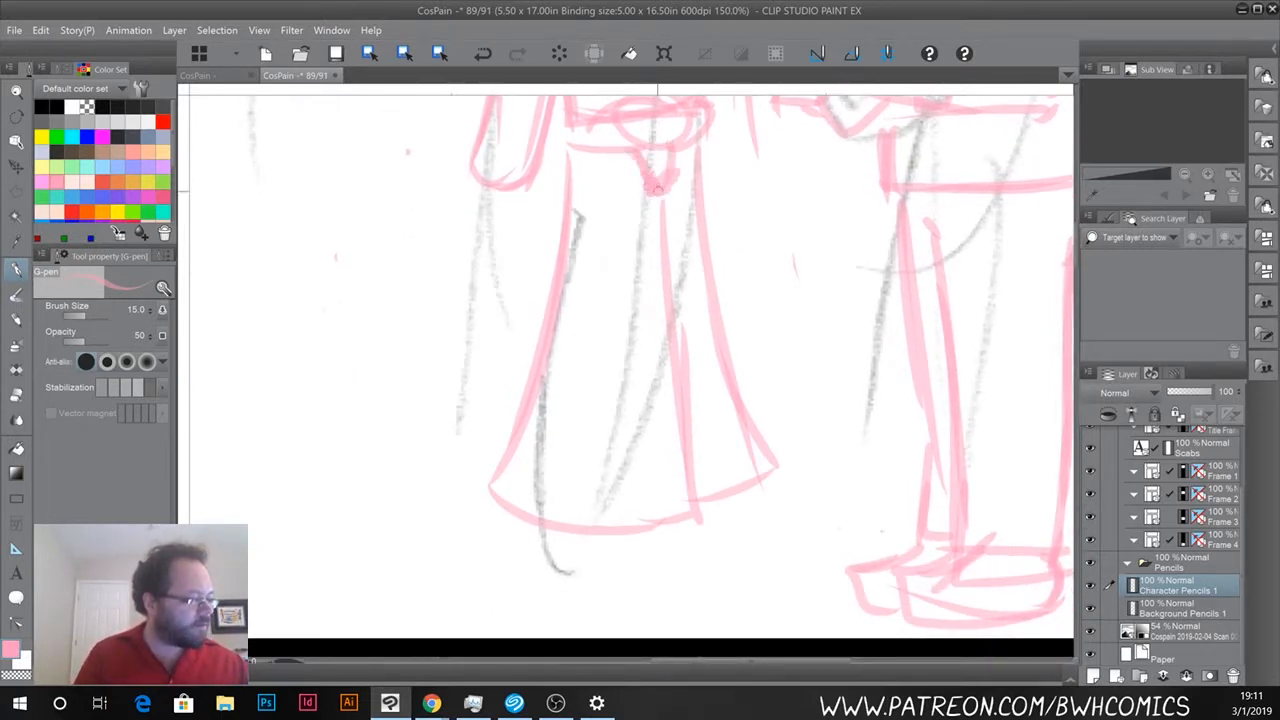
pyautogui.moveTo(557, 132); pyautogui.dragTo(567, 204)
# Draw both of the middle character's shoes beneath the flared trouser hems.
pyautogui.moveTo(640, 533)
pyautogui.mouseDown()
pyautogui.moveTo(671, 560)
pyautogui.moveTo(570, 578)
pyautogui.mouseUp()
pyautogui.moveTo(542, 528)
pyautogui.mouseDown()
pyautogui.moveTo(628, 578)
pyautogui.moveTo(633, 556)
pyautogui.moveTo(645, 582)
pyautogui.moveTo(678, 596)
pyautogui.mouseUp()
pyautogui.moveTo(536, 560)
pyautogui.mouseDown()
pyautogui.moveTo(541, 594)
pyautogui.moveTo(680, 600)
pyautogui.mouseUp()
pyautogui.moveTo(636, 552)
pyautogui.mouseDown()
pyautogui.moveTo(531, 570)
pyautogui.moveTo(674, 555)
pyautogui.mouseUp()
pyautogui.moveTo(719, 506)
pyautogui.mouseDown()
pyautogui.moveTo(722, 525)
pyautogui.moveTo(784, 525)
pyautogui.moveTo(738, 546)
pyautogui.mouseUp()
pyautogui.moveTo(662, 526)
pyautogui.mouseDown()
pyautogui.moveTo(666, 548)
pyautogui.moveTo(740, 543)
pyautogui.mouseUp()
pyautogui.moveTo(781, 530); pyautogui.dragTo(764, 567)
pyautogui.moveTo(770, 567)
pyautogui.mouseDown()
pyautogui.moveTo(676, 573)
pyautogui.moveTo(760, 564)
pyautogui.mouseUp()
# Close the end of the middle character's far sleeve, on the side facing the rightmost character.
pyautogui.scroll(-1, 614, 412)
pyautogui.moveTo(583, 300); pyautogui.dragTo(595, 494)
pyautogui.moveTo(690, 378)
pyautogui.mouseDown()
pyautogui.moveTo(694, 440)
pyautogui.moveTo(724, 430)
pyautogui.mouseUp()
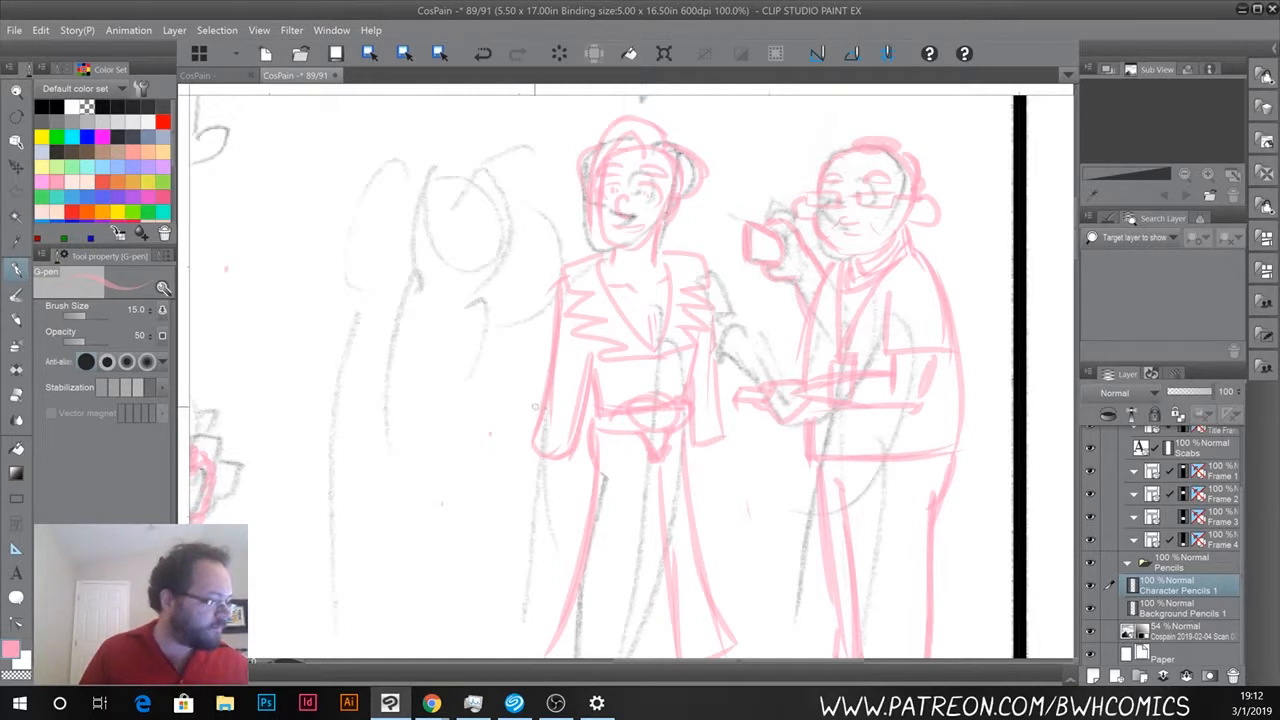
# Erase the middle character's hanging near forearm and redraw that arm bent across the waist, with the hand at the belt.
pyautogui.press('e')
pyautogui.moveTo(541, 413)
pyautogui.mouseDown()
pyautogui.moveTo(586, 428)
pyautogui.moveTo(561, 405)
pyautogui.mouseUp()
pyautogui.press('p')
pyautogui.moveTo(558, 275)
pyautogui.mouseDown()
pyautogui.moveTo(556, 410)
pyautogui.moveTo(620, 405)
pyautogui.mouseUp()
pyautogui.moveTo(572, 369)
pyautogui.mouseDown()
pyautogui.moveTo(620, 362)
pyautogui.moveTo(598, 415)
pyautogui.moveTo(638, 378)
pyautogui.moveTo(664, 379)
pyautogui.moveTo(660, 398)
pyautogui.moveTo(678, 382)
pyautogui.moveTo(638, 392)
pyautogui.moveTo(672, 408)
pyautogui.moveTo(690, 394)
pyautogui.mouseUp()
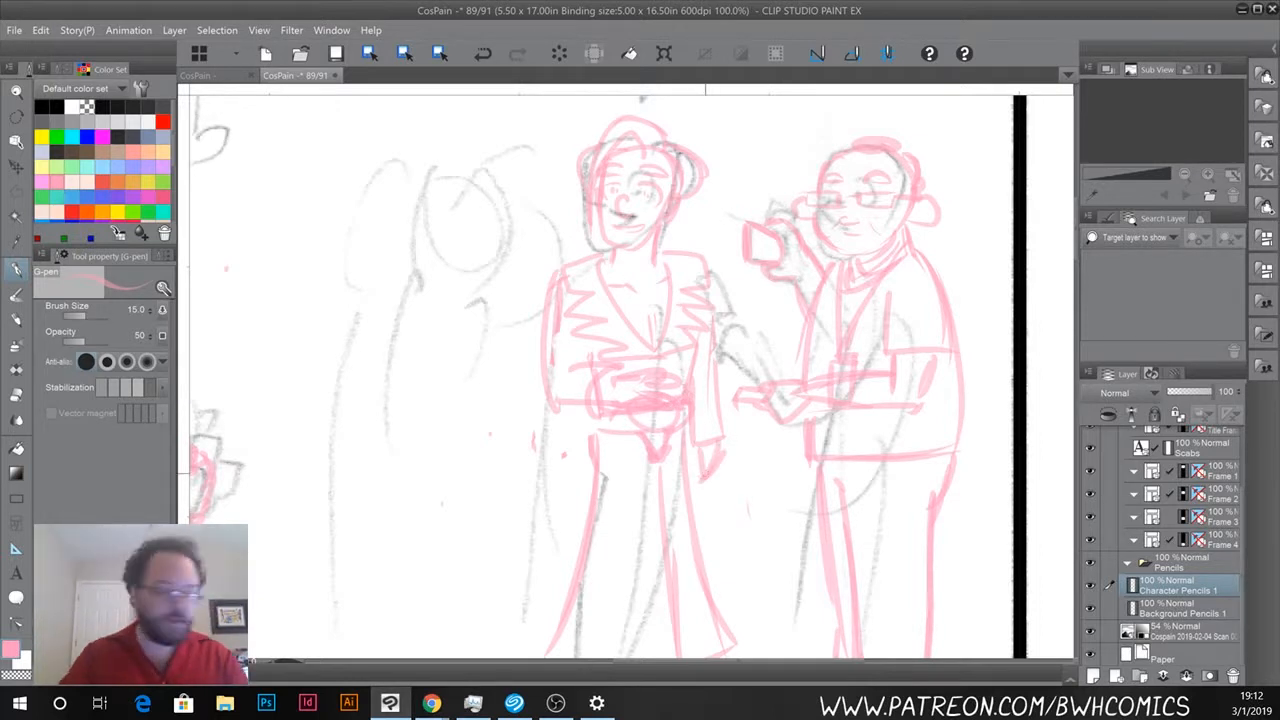
pyautogui.hotkey('ctrl', '-')
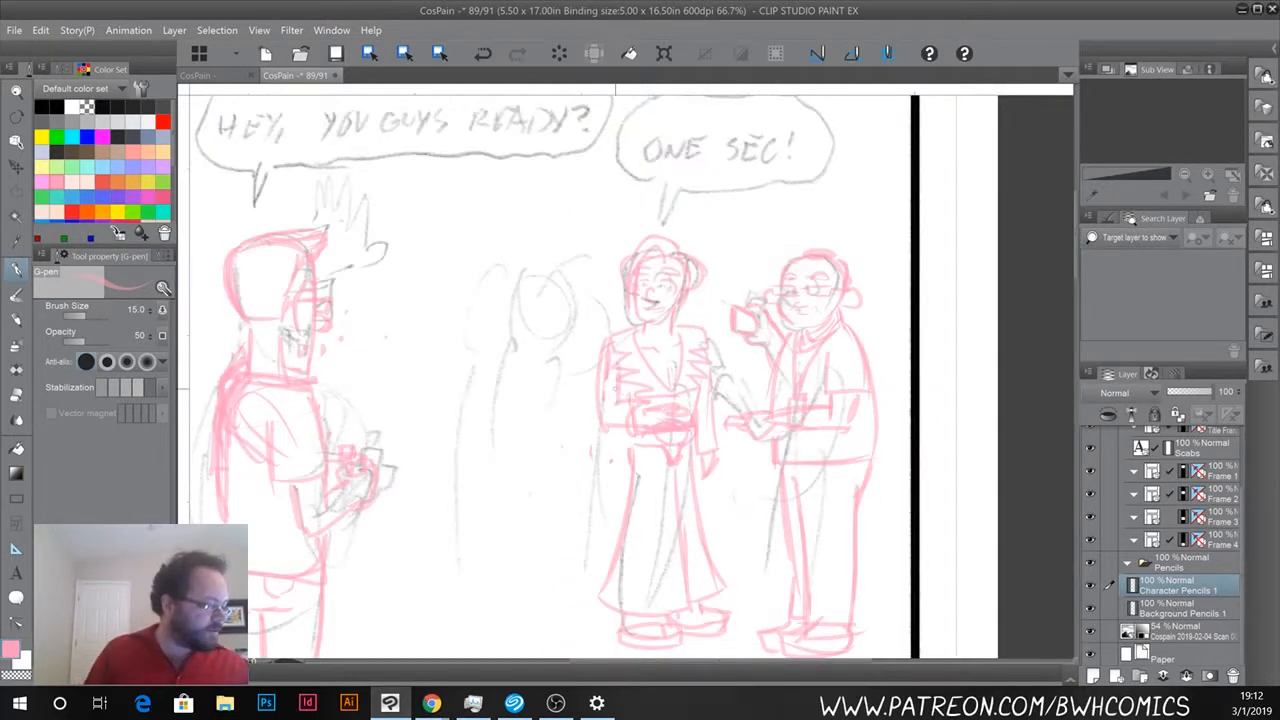
# Reinforce the robed middle character's near sleeve edge and draw a simple oval-headed bystander with a long tapering body in the first panel's background.
pyautogui.moveTo(603, 422); pyautogui.dragTo(602, 354)
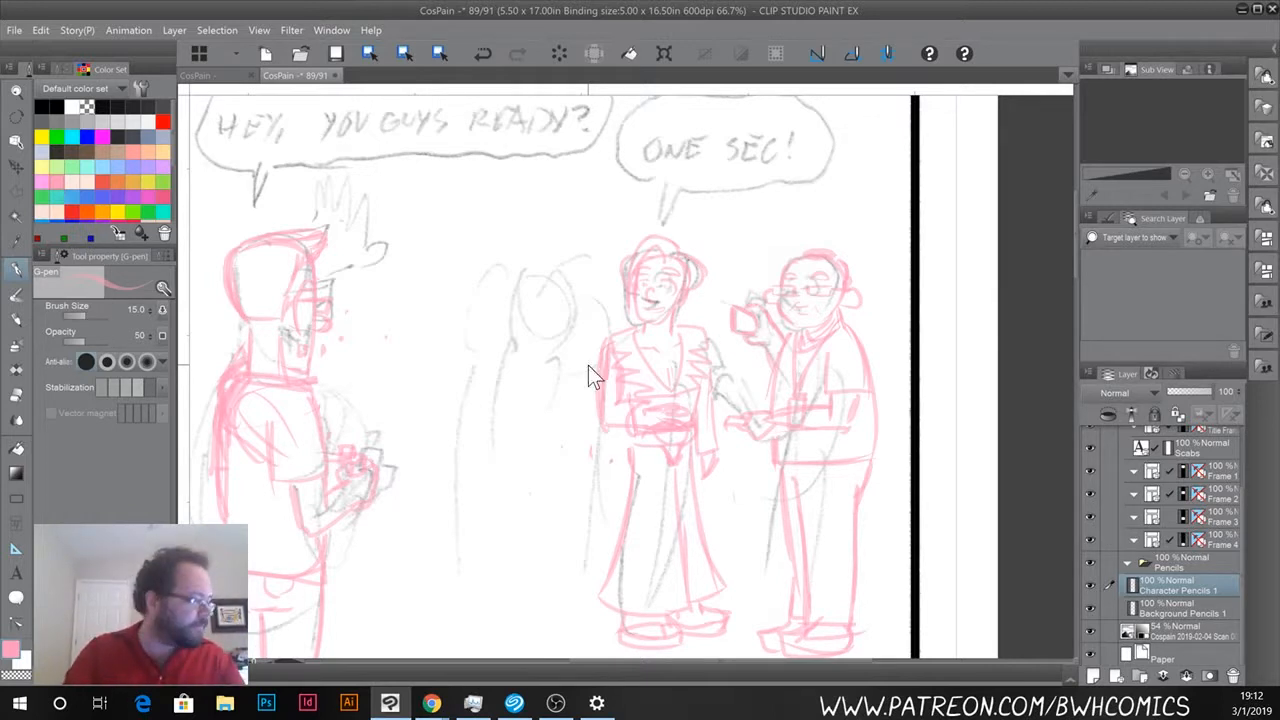
pyautogui.scroll(2, 588, 365)
pyautogui.moveTo(501, 207); pyautogui.dragTo(512, 273)
pyautogui.moveTo(559, 333); pyautogui.dragTo(556, 584)
pyautogui.moveTo(503, 309); pyautogui.dragTo(489, 591)
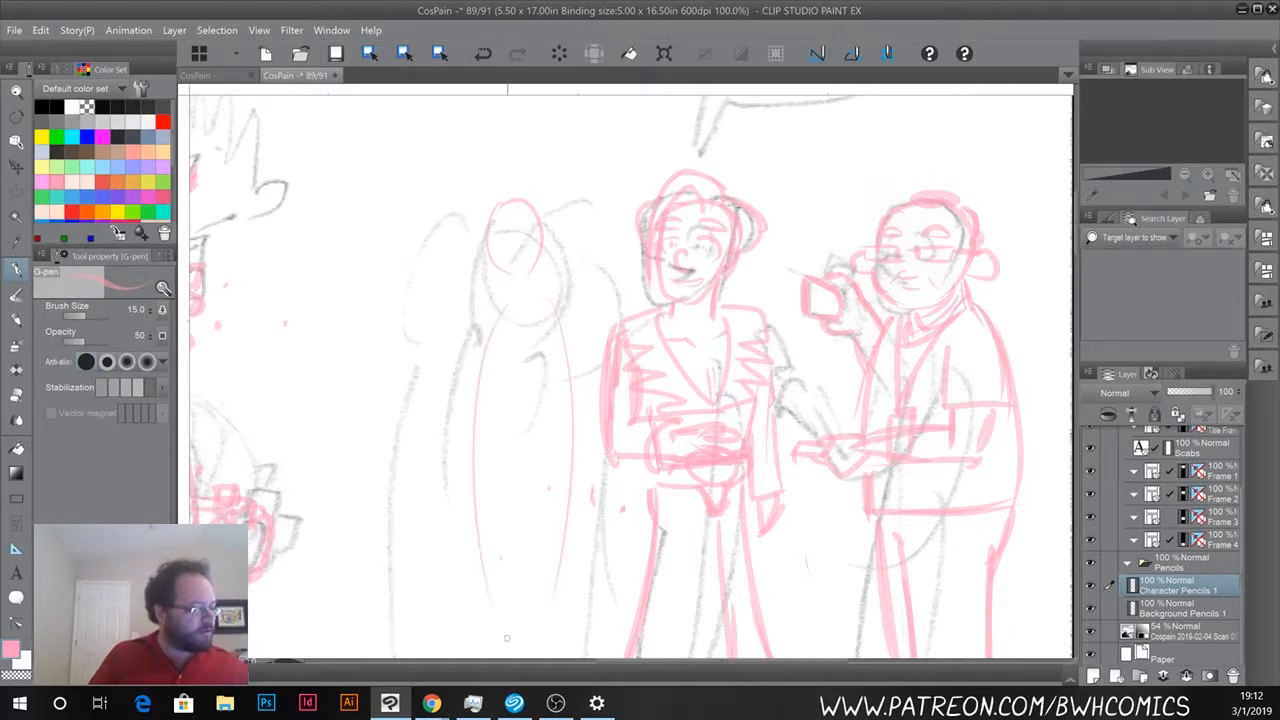
# Add more simple oval-headed bystanders on both sides of the first one to form a background line of people.
pyautogui.moveTo(426, 224)
pyautogui.mouseDown()
pyautogui.moveTo(421, 291)
pyautogui.moveTo(443, 251)
pyautogui.moveTo(470, 520)
pyautogui.mouseUp()
pyautogui.moveTo(426, 304)
pyautogui.mouseDown()
pyautogui.moveTo(410, 460)
pyautogui.moveTo(428, 622)
pyautogui.mouseUp()
pyautogui.moveTo(598, 204)
pyautogui.mouseDown()
pyautogui.moveTo(582, 200)
pyautogui.moveTo(574, 262)
pyautogui.mouseUp()
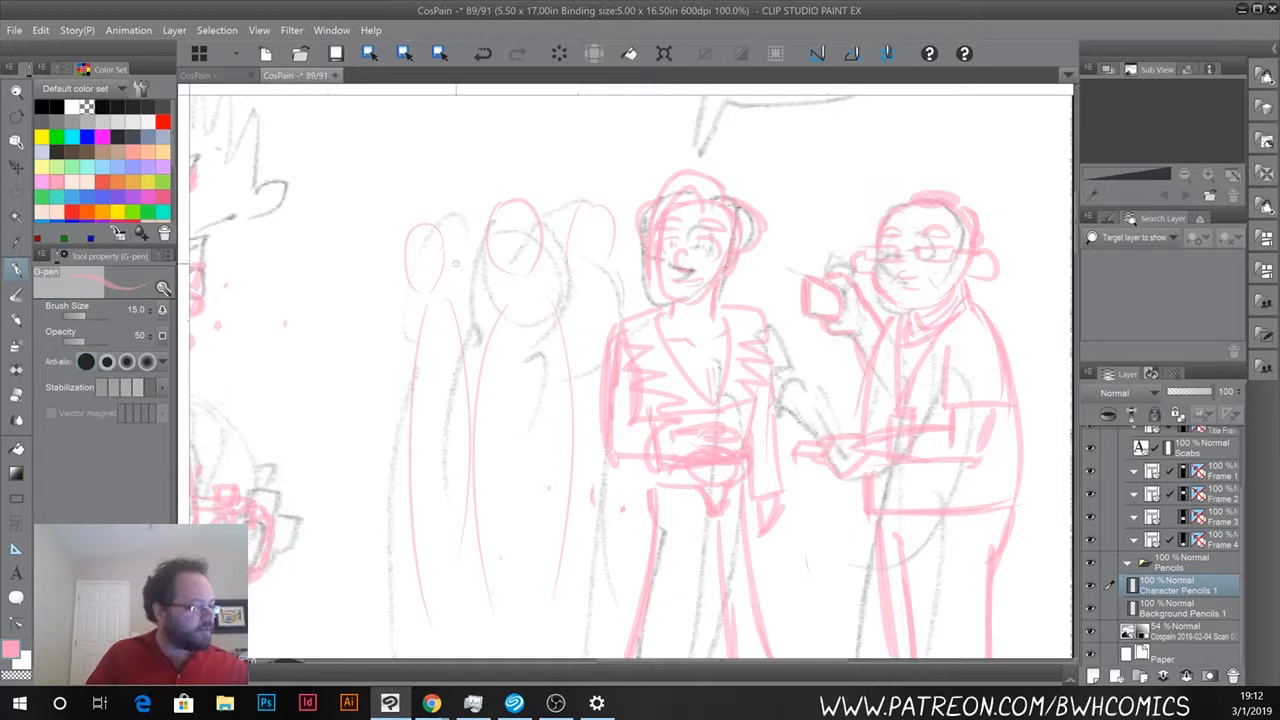
pyautogui.moveTo(366, 222); pyautogui.dragTo(366, 560)
pyautogui.moveTo(350, 290); pyautogui.dragTo(358, 604)
pyautogui.moveTo(376, 274); pyautogui.dragTo(418, 468)
pyautogui.scroll(-1, 430, 613)
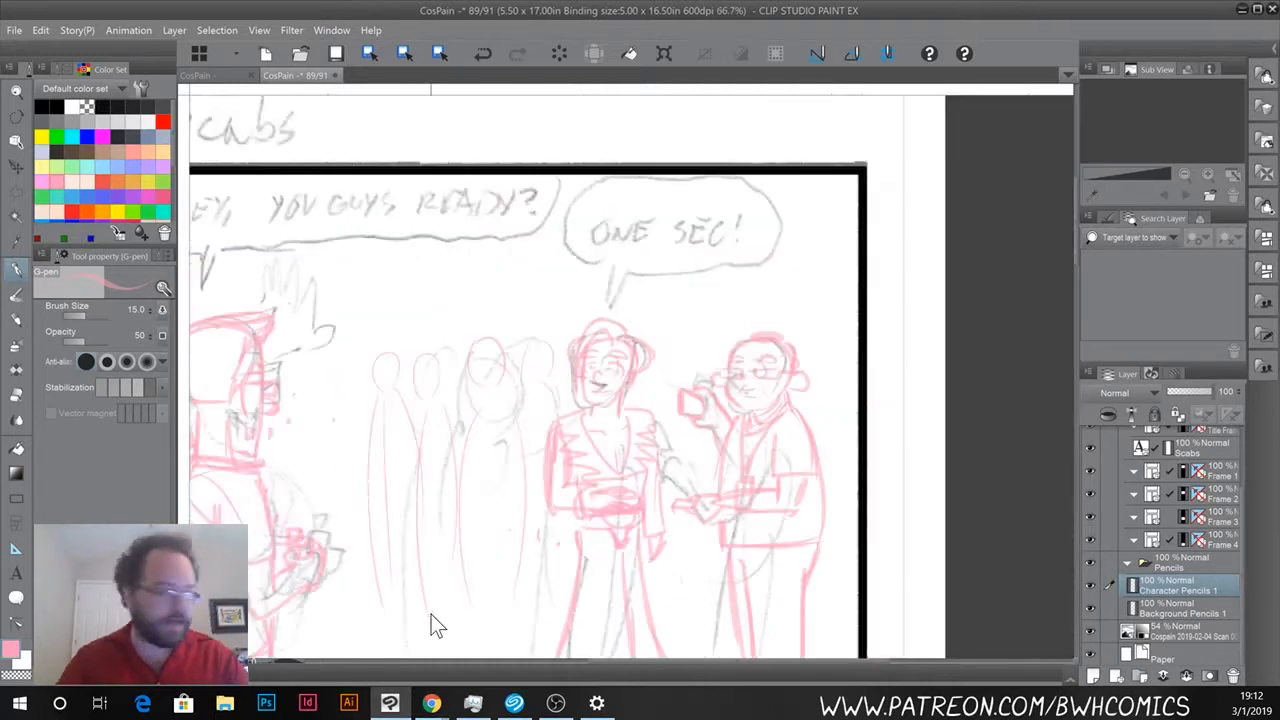
# Outline the left character's head in the second panel, with the forehead curve, round nose, ear and front of the jaw.
pyautogui.moveTo(336, 574); pyautogui.dragTo(583, 284)
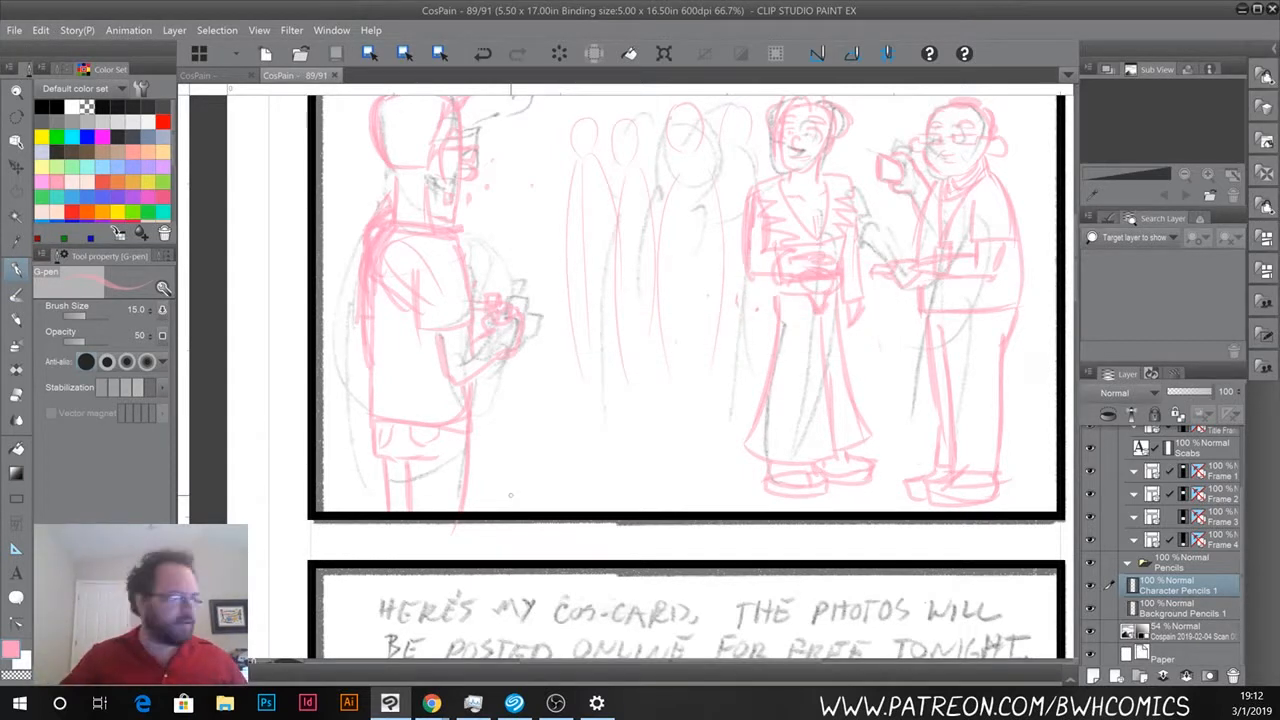
pyautogui.moveTo(605, 551)
pyautogui.mouseDown()
pyautogui.moveTo(600, 403)
pyautogui.moveTo(557, 134)
pyautogui.mouseUp()
pyautogui.moveTo(469, 537)
pyautogui.mouseDown()
pyautogui.moveTo(526, 409)
pyautogui.moveTo(480, 466)
pyautogui.moveTo(491, 479)
pyautogui.mouseUp()
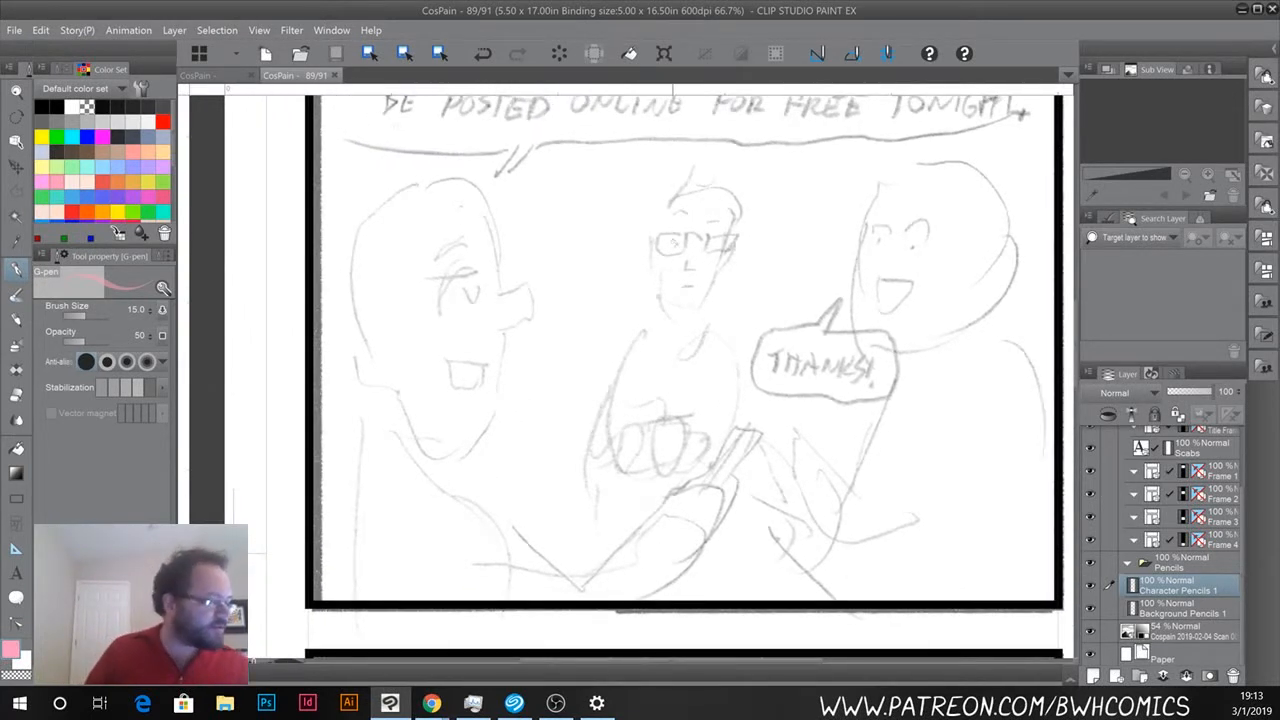
pyautogui.click(899, 175)
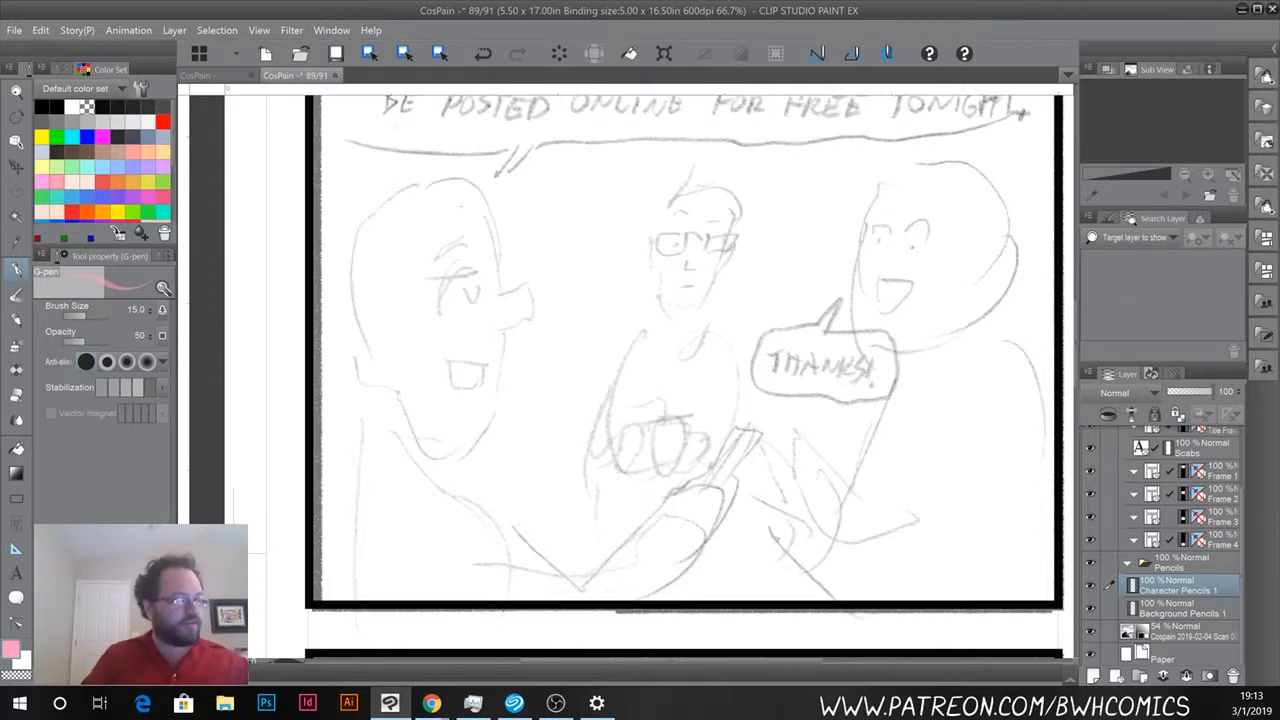
pyautogui.press('space')
pyautogui.moveTo(391, 257)
pyautogui.mouseDown()
pyautogui.moveTo(486, 691)
pyautogui.moveTo(478, 710)
pyautogui.mouseUp()
pyautogui.moveTo(654, 280)
pyautogui.mouseDown()
pyautogui.moveTo(536, 516)
pyautogui.moveTo(557, 63)
pyautogui.mouseUp()
pyautogui.moveTo(425, 500)
pyautogui.mouseDown()
pyautogui.moveTo(433, 338)
pyautogui.moveTo(380, 410)
pyautogui.moveTo(428, 424)
pyautogui.moveTo(416, 422)
pyautogui.mouseUp()
pyautogui.moveTo(402, 264)
pyautogui.mouseDown()
pyautogui.moveTo(456, 250)
pyautogui.moveTo(520, 364)
pyautogui.moveTo(550, 376)
pyautogui.moveTo(548, 408)
pyautogui.moveTo(514, 414)
pyautogui.moveTo(482, 514)
pyautogui.mouseUp()
pyautogui.moveTo(526, 430); pyautogui.dragTo(464, 522)
pyautogui.moveTo(444, 250); pyautogui.dragTo(332, 280)
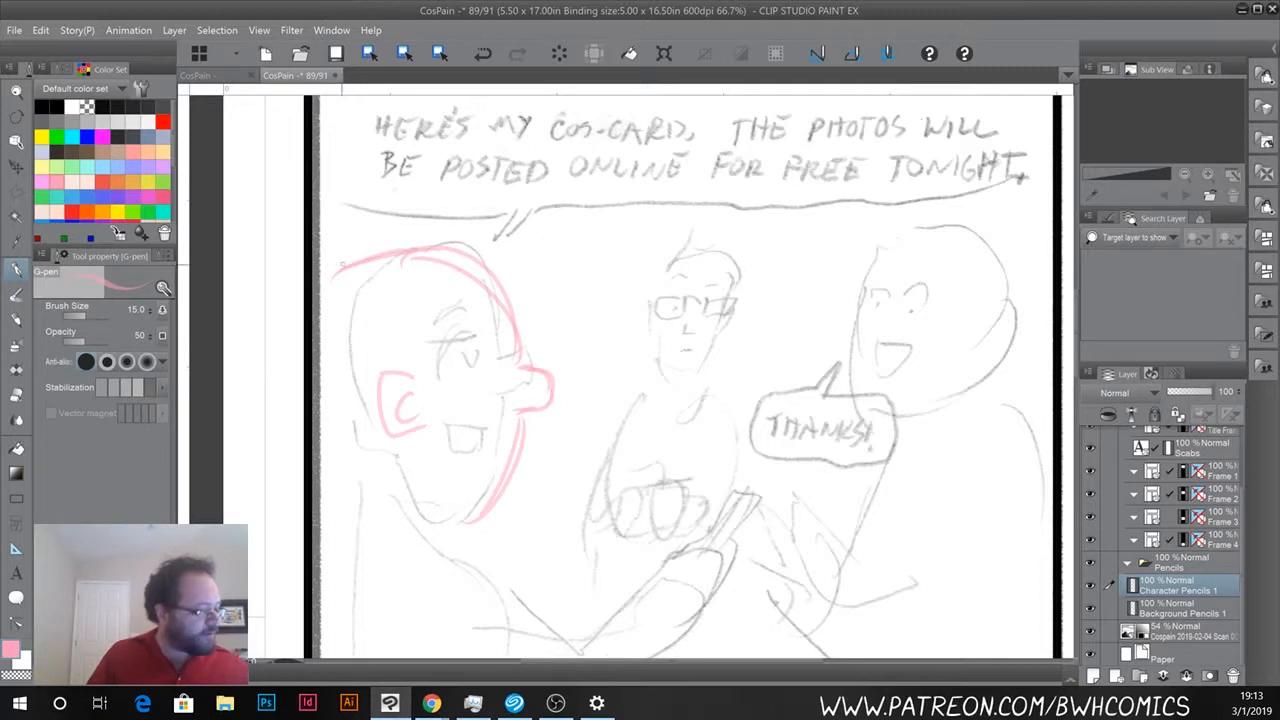
# Draw looping curly hair over the crown and behind the ear of the left character, and close the jawline under the chin.
pyautogui.moveTo(430, 236)
pyautogui.mouseDown()
pyautogui.moveTo(360, 256)
pyautogui.moveTo(380, 248)
pyautogui.moveTo(381, 295)
pyautogui.moveTo(340, 316)
pyautogui.mouseUp()
pyautogui.moveTo(372, 264); pyautogui.dragTo(326, 310)
pyautogui.moveTo(456, 234)
pyautogui.mouseDown()
pyautogui.moveTo(384, 252)
pyautogui.moveTo(352, 286)
pyautogui.moveTo(340, 334)
pyautogui.moveTo(358, 376)
pyautogui.mouseUp()
pyautogui.moveTo(346, 324); pyautogui.dragTo(318, 428)
pyautogui.moveTo(340, 370)
pyautogui.mouseDown()
pyautogui.moveTo(373, 393)
pyautogui.moveTo(332, 424)
pyautogui.moveTo(381, 437)
pyautogui.moveTo(478, 506)
pyautogui.mouseUp()
pyautogui.moveTo(384, 452)
pyautogui.mouseDown()
pyautogui.moveTo(510, 510)
pyautogui.moveTo(466, 504)
pyautogui.moveTo(498, 501)
pyautogui.mouseUp()
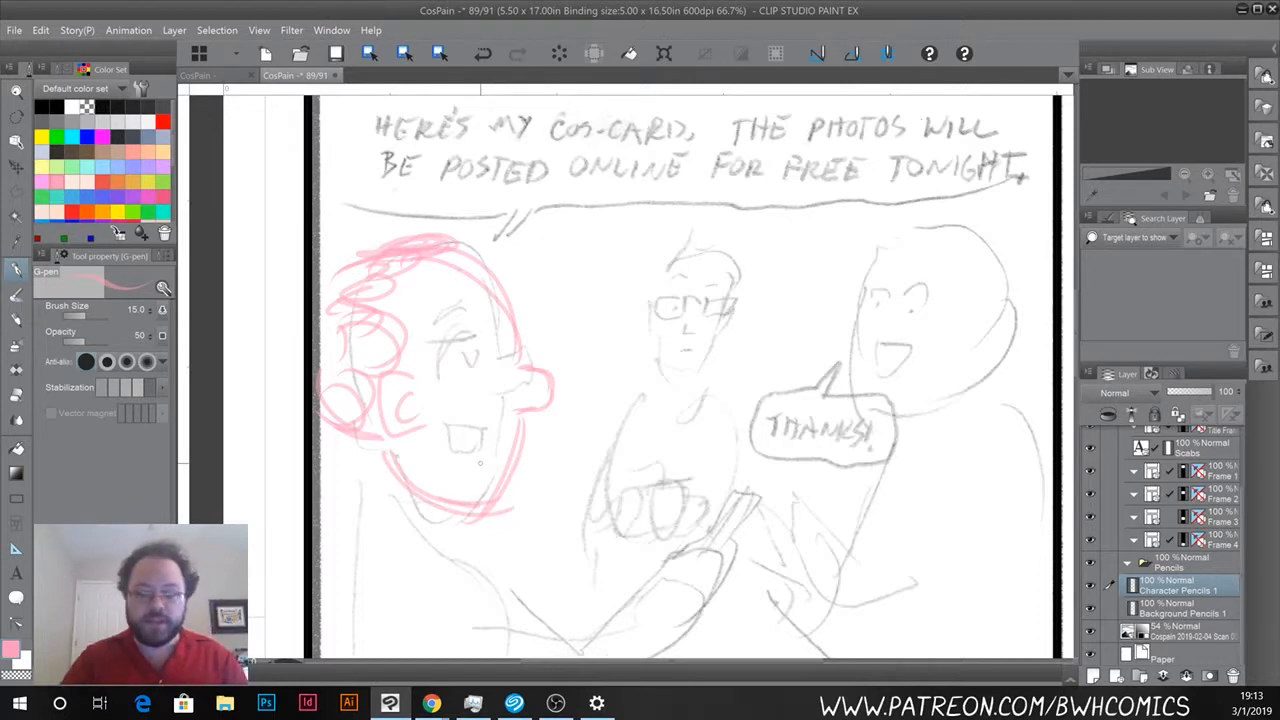
# Draw the left character's eyebrow, glasses line running to the ear, and mouth.
pyautogui.scroll(-1, 480, 463)
pyautogui.moveTo(414, 388); pyautogui.dragTo(452, 552)
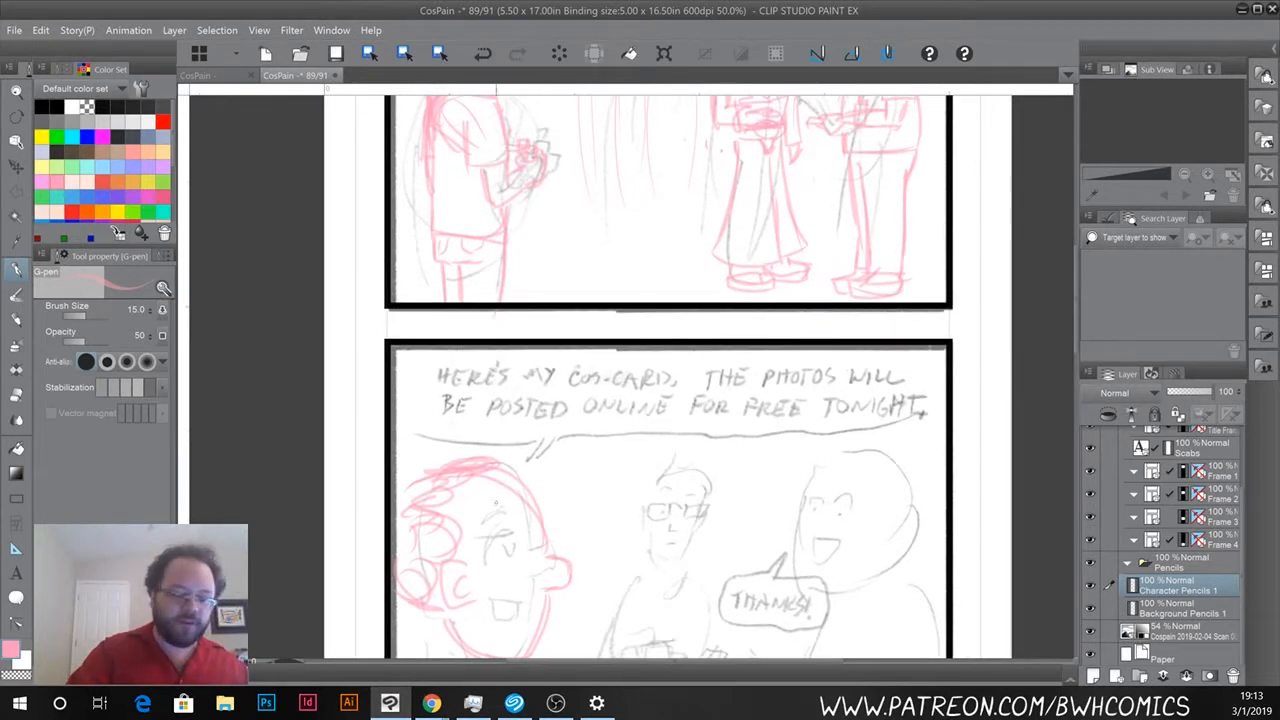
pyautogui.press('e')
pyautogui.moveTo(610, 298)
pyautogui.mouseDown()
pyautogui.moveTo(634, 391)
pyautogui.moveTo(583, 556)
pyautogui.moveTo(612, 104)
pyautogui.mouseUp()
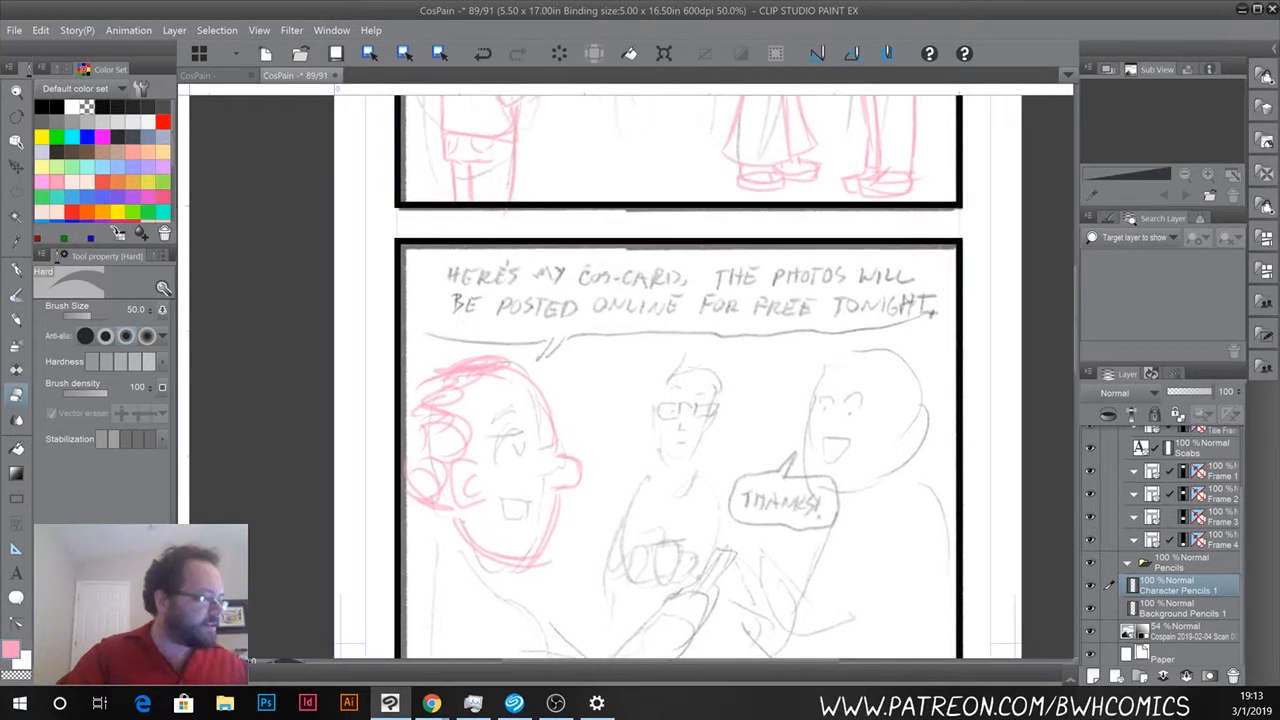
pyautogui.press('p')
pyautogui.moveTo(544, 418)
pyautogui.mouseDown()
pyautogui.moveTo(521, 421)
pyautogui.moveTo(548, 470)
pyautogui.moveTo(446, 464)
pyautogui.moveTo(514, 452)
pyautogui.mouseUp()
pyautogui.moveTo(505, 505)
pyautogui.mouseDown()
pyautogui.moveTo(533, 506)
pyautogui.moveTo(536, 519)
pyautogui.moveTo(536, 505)
pyautogui.moveTo(495, 500)
pyautogui.mouseUp()
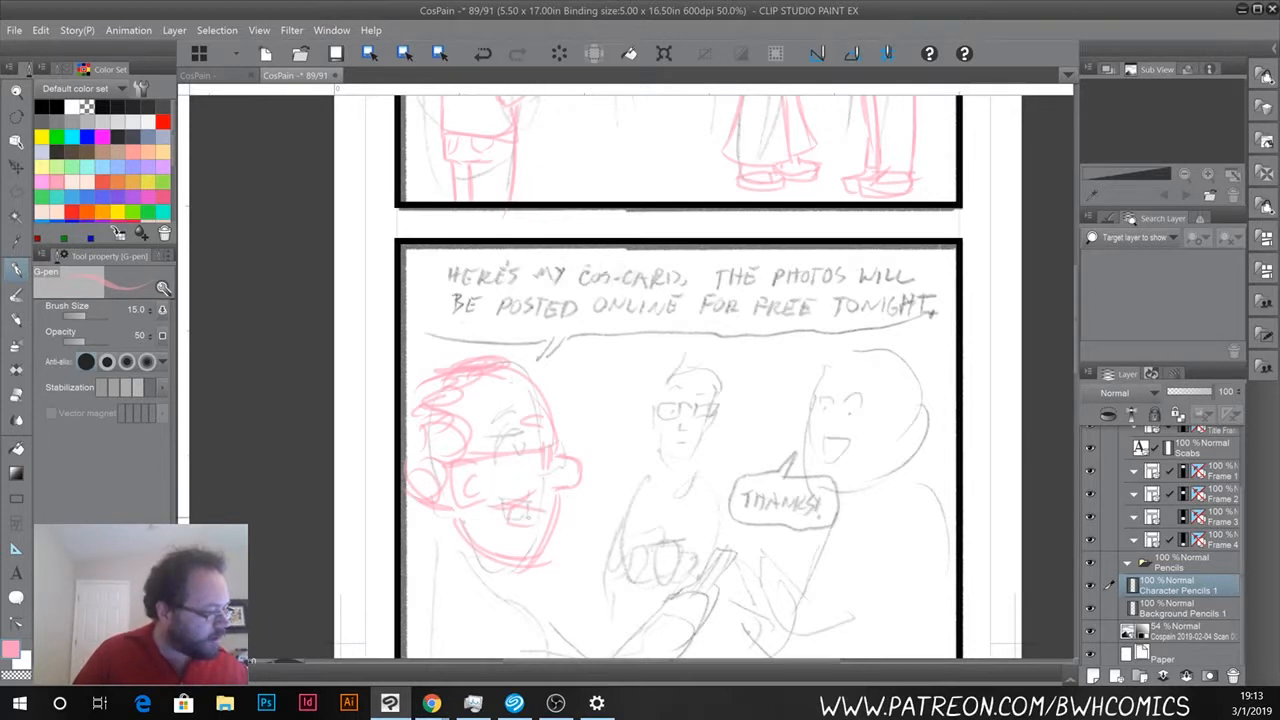
# Draw the left character's neck, collar, sloping shoulder and sleeve lines down to the second panel's lower border.
pyautogui.moveTo(520, 194); pyautogui.dragTo(562, 150)
pyautogui.moveTo(543, 463)
pyautogui.mouseDown()
pyautogui.moveTo(527, 319)
pyautogui.moveTo(475, 387)
pyautogui.mouseUp()
pyautogui.moveTo(473, 340)
pyautogui.mouseDown()
pyautogui.moveTo(465, 386)
pyautogui.moveTo(548, 438)
pyautogui.mouseUp()
pyautogui.moveTo(470, 406)
pyautogui.mouseDown()
pyautogui.moveTo(556, 430)
pyautogui.moveTo(546, 444)
pyautogui.moveTo(582, 462)
pyautogui.moveTo(600, 492)
pyautogui.mouseUp()
pyautogui.moveTo(548, 432); pyautogui.dragTo(610, 502)
pyautogui.moveTo(572, 452); pyautogui.dragTo(620, 528)
pyautogui.moveTo(648, 180); pyautogui.dragTo(623, 660)
pyautogui.moveTo(566, 517); pyautogui.dragTo(661, 11)
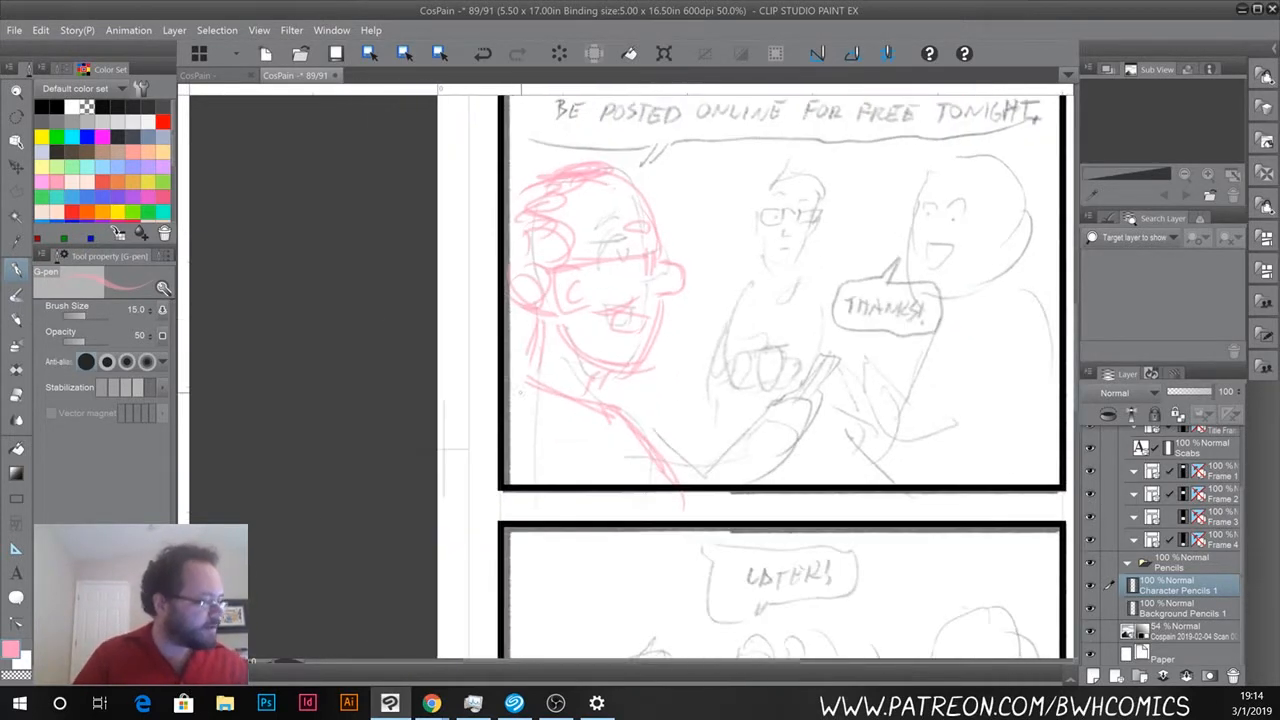
pyautogui.moveTo(519, 362); pyautogui.dragTo(514, 385)
pyautogui.moveTo(514, 366); pyautogui.dragTo(501, 381)
pyautogui.moveTo(608, 448); pyautogui.dragTo(614, 486)
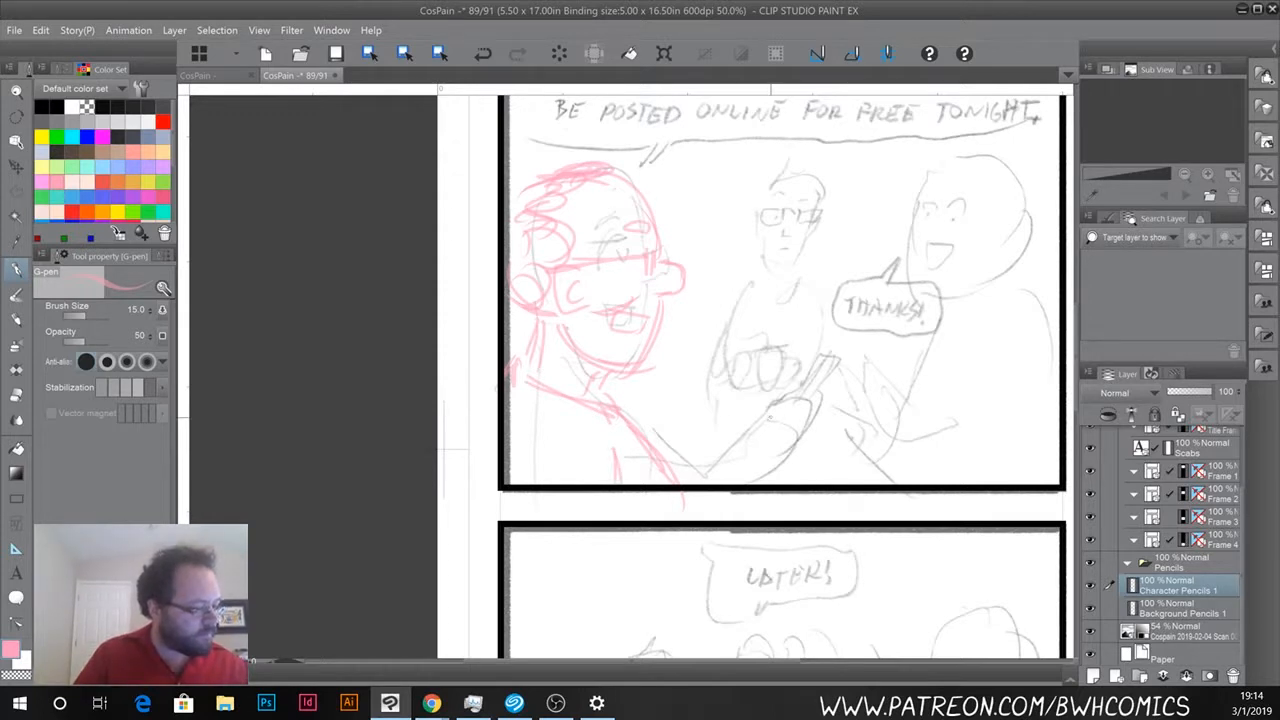
# Draw the left character's fingers, hand and forearm holding out the rectangular card at the centre of the second panel.
pyautogui.moveTo(781, 409); pyautogui.dragTo(809, 403)
pyautogui.moveTo(809, 405); pyautogui.dragTo(794, 430)
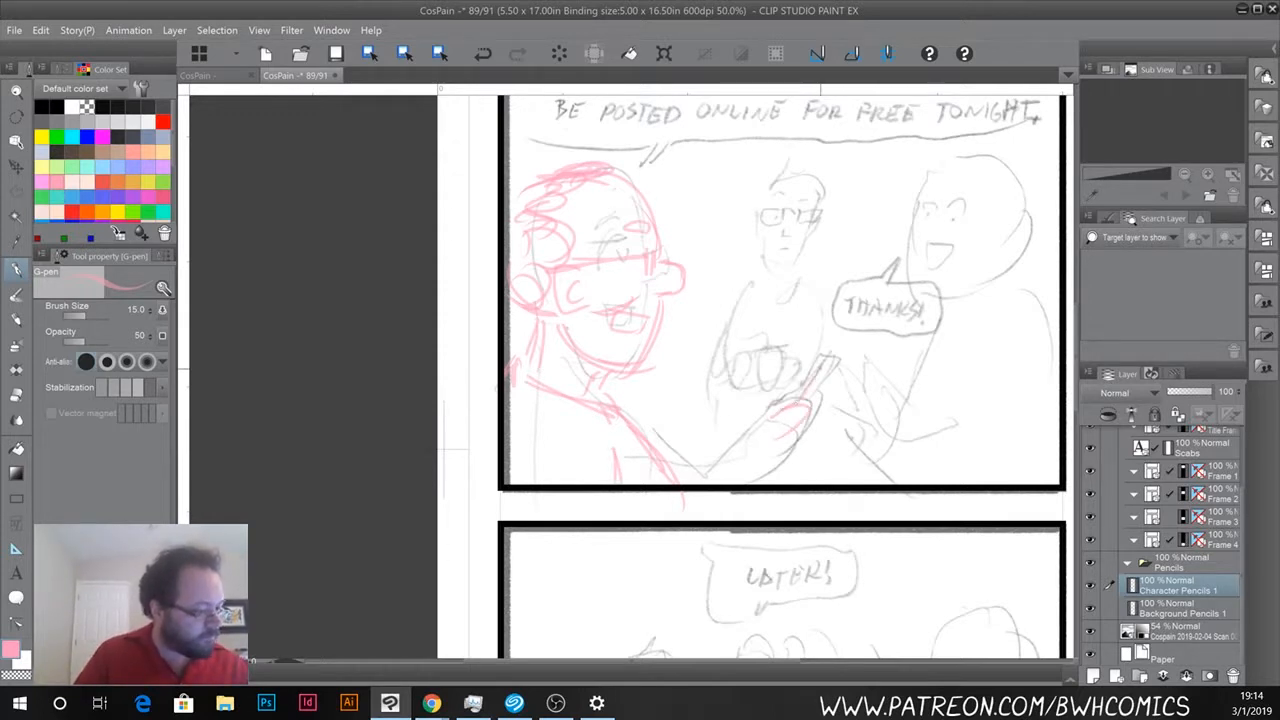
pyautogui.moveTo(825, 358); pyautogui.dragTo(858, 362)
pyautogui.moveTo(857, 365); pyautogui.dragTo(836, 412)
pyautogui.moveTo(857, 364)
pyautogui.mouseDown()
pyautogui.moveTo(831, 420)
pyautogui.moveTo(803, 419)
pyautogui.moveTo(818, 460)
pyautogui.mouseUp()
pyautogui.moveTo(816, 446); pyautogui.dragTo(794, 474)
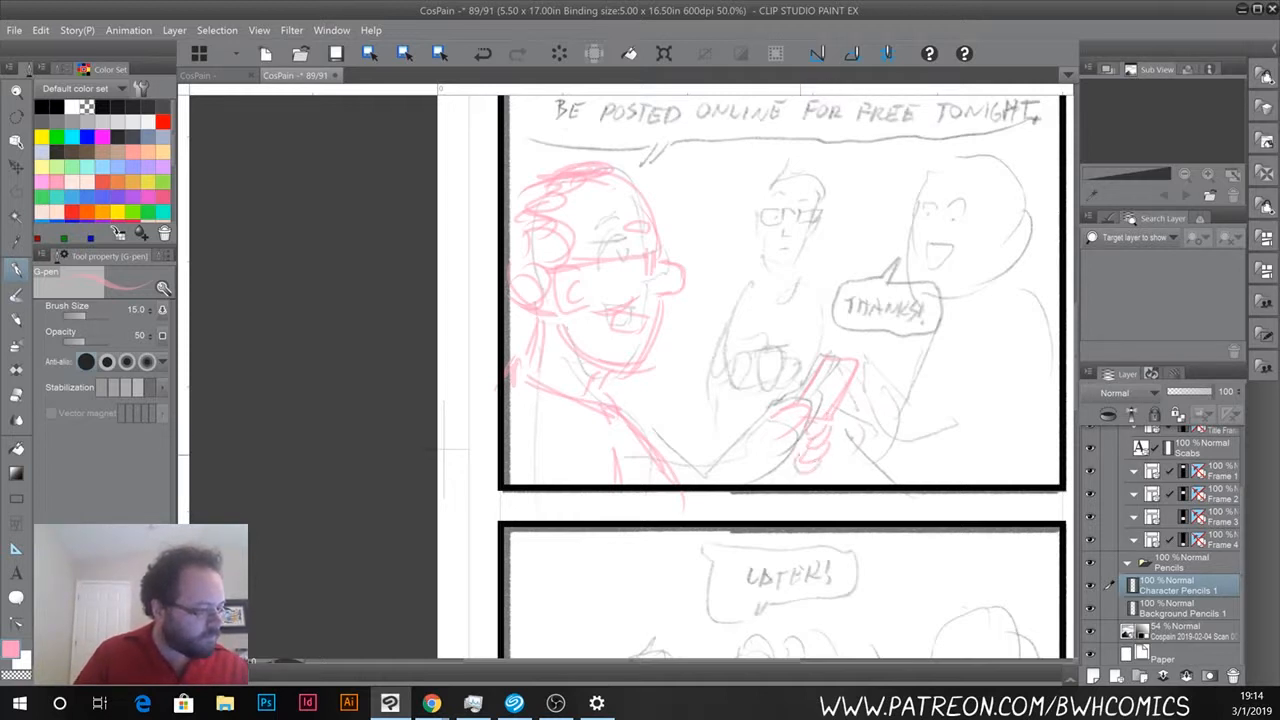
pyautogui.moveTo(770, 429); pyautogui.dragTo(759, 456)
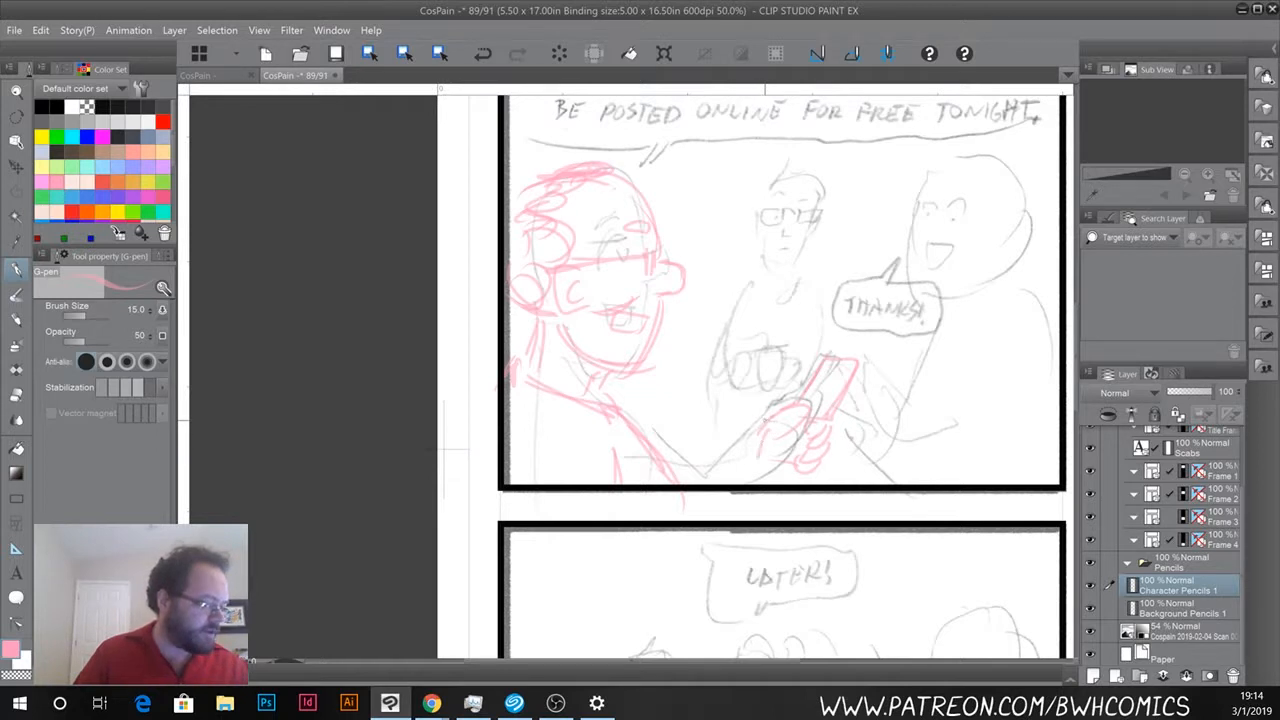
pyautogui.moveTo(809, 401)
pyautogui.mouseDown()
pyautogui.moveTo(783, 429)
pyautogui.moveTo(774, 480)
pyautogui.mouseUp()
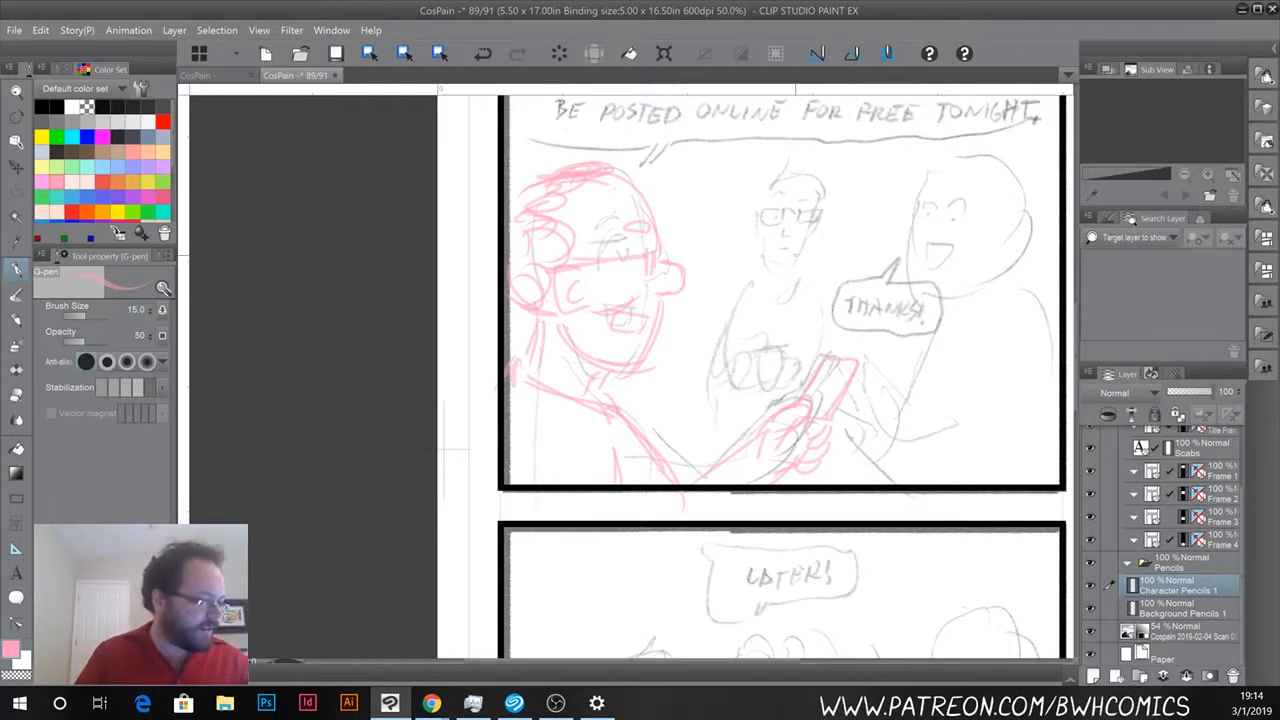
# Check the first panel's figures for reference and outline the right character's head and ear in the second panel.
pyautogui.scroll(6, 785, 252)
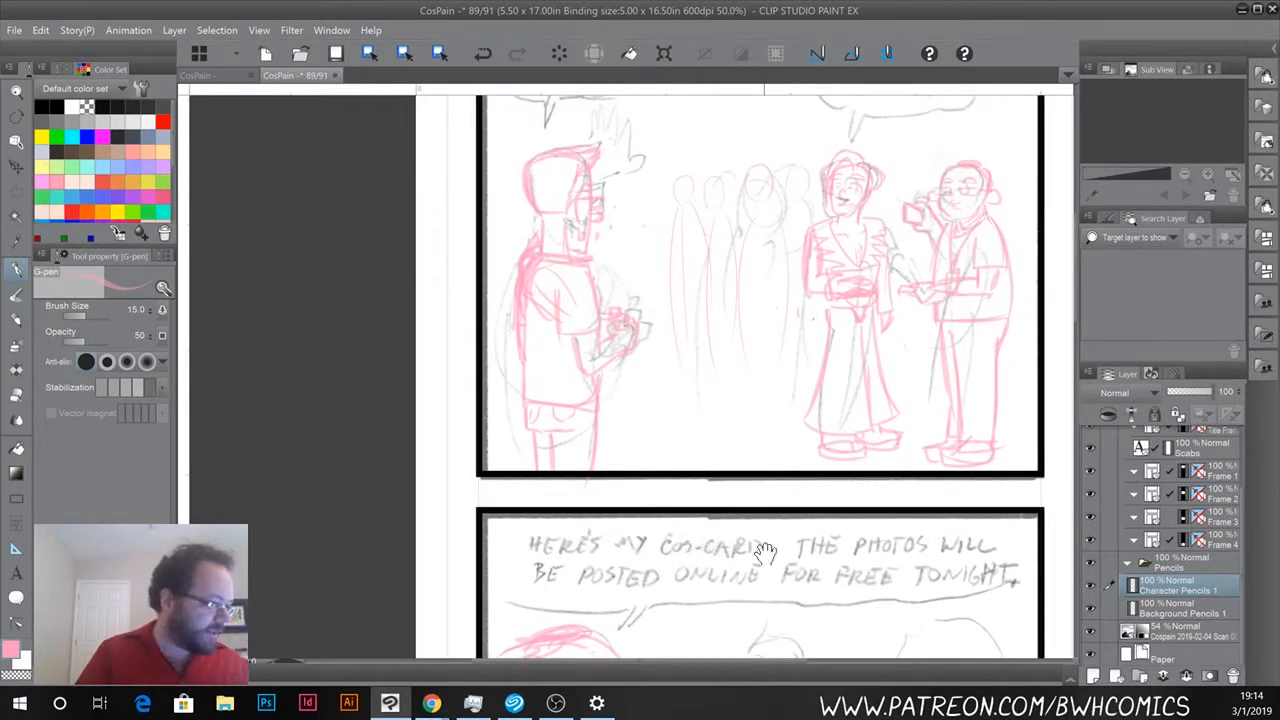
pyautogui.moveTo(698, 572); pyautogui.dragTo(580, 132)
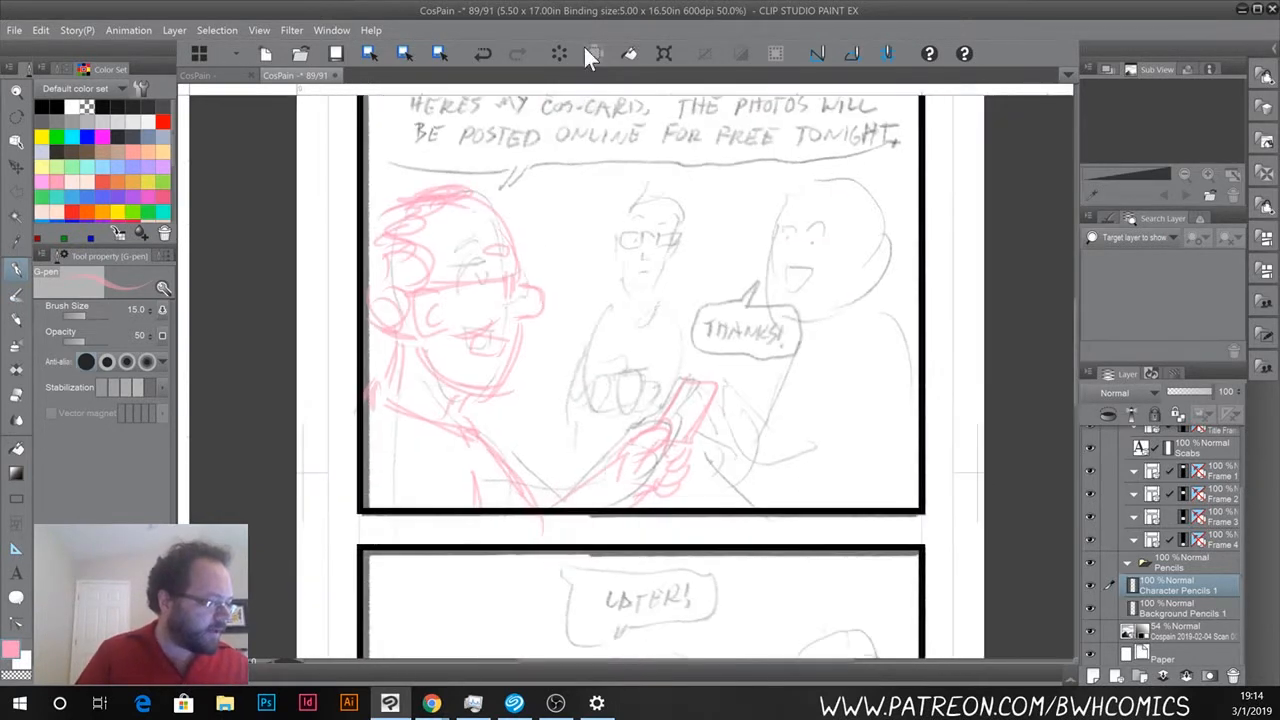
pyautogui.moveTo(771, 195)
pyautogui.mouseDown()
pyautogui.moveTo(772, 318)
pyautogui.moveTo(784, 306)
pyautogui.mouseUp()
pyautogui.moveTo(768, 220)
pyautogui.mouseDown()
pyautogui.moveTo(785, 306)
pyautogui.moveTo(819, 318)
pyautogui.moveTo(844, 302)
pyautogui.moveTo(839, 314)
pyautogui.moveTo(866, 262)
pyautogui.moveTo(825, 182)
pyautogui.moveTo(874, 190)
pyautogui.moveTo(892, 205)
pyautogui.moveTo(876, 238)
pyautogui.mouseUp()
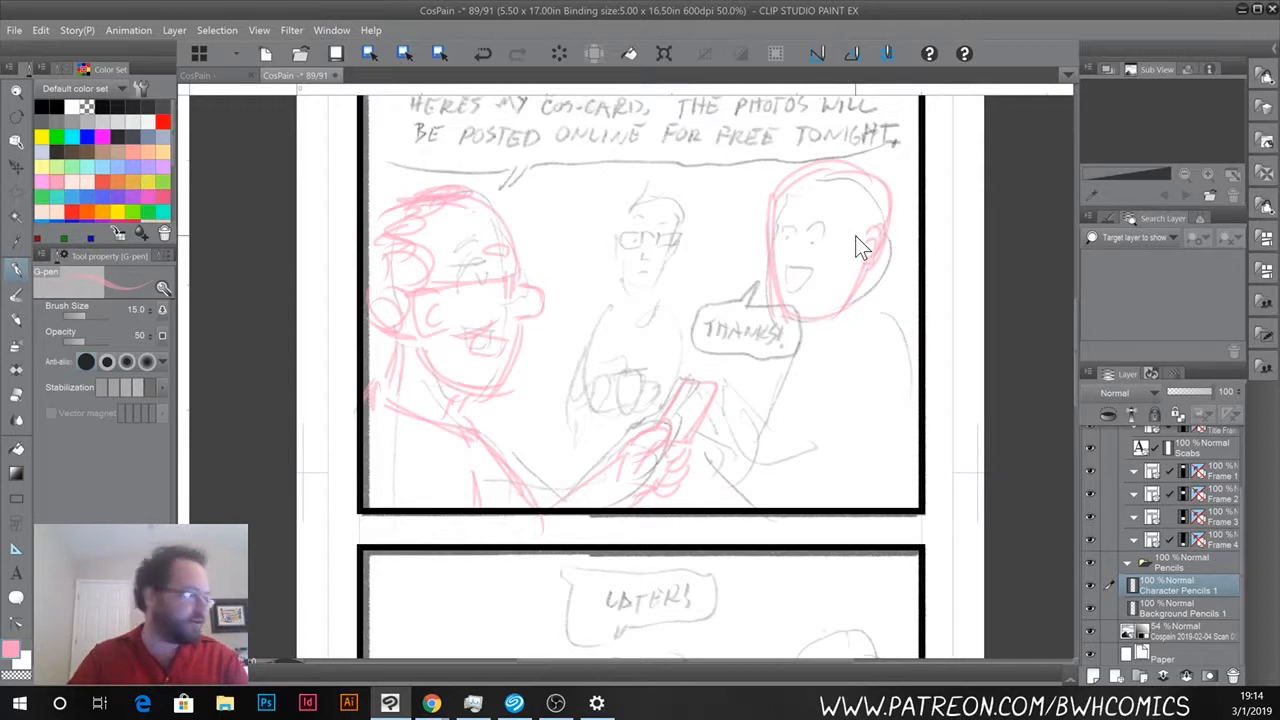
# Draw the right character's eyes, nose, open smiling mouth and raised eyebrows.
pyautogui.scroll(1, 857, 243)
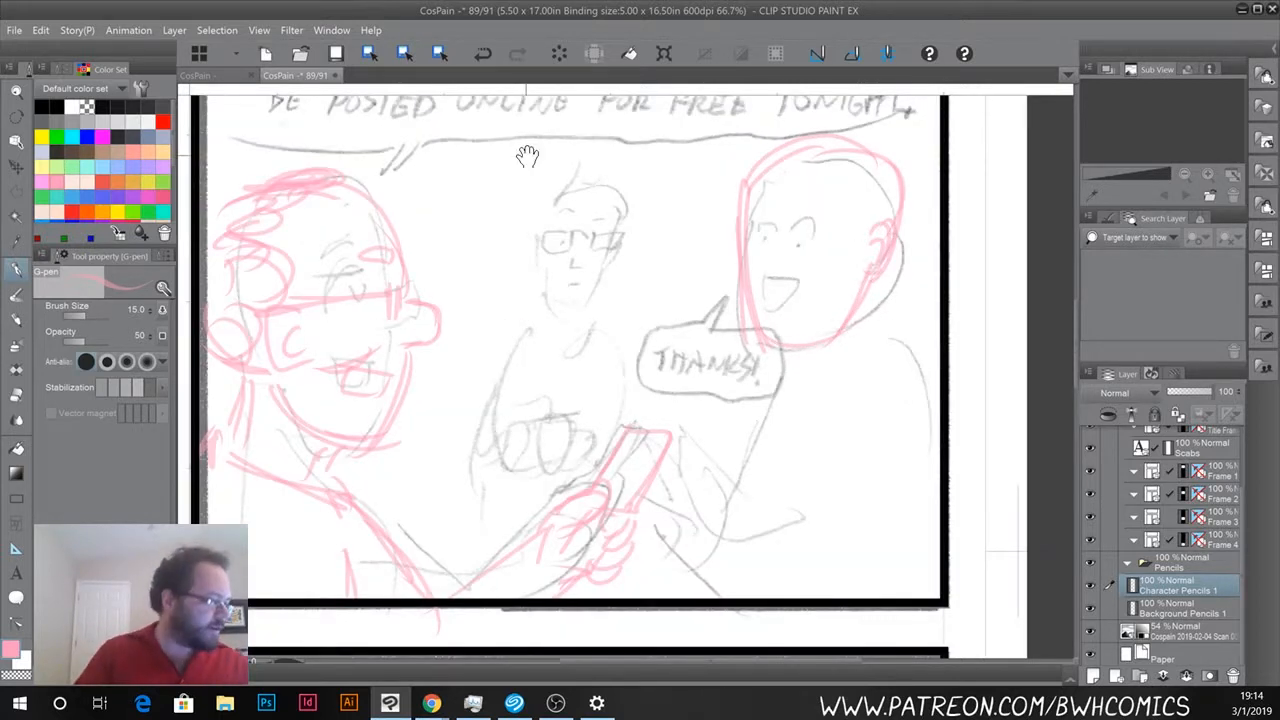
pyautogui.moveTo(528, 157); pyautogui.dragTo(540, 598)
pyautogui.moveTo(606, 312); pyautogui.dragTo(629, 25)
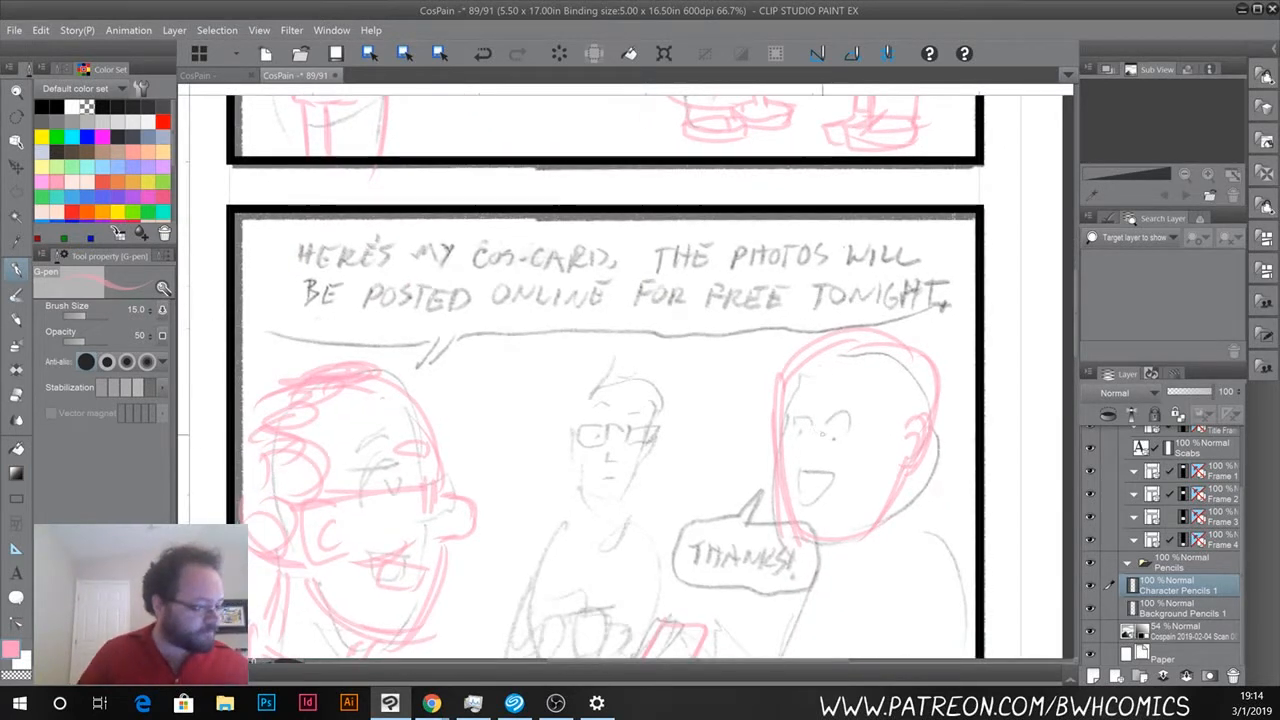
pyautogui.moveTo(822, 432)
pyautogui.mouseDown()
pyautogui.moveTo(848, 412)
pyautogui.moveTo(858, 444)
pyautogui.moveTo(833, 451)
pyautogui.moveTo(783, 432)
pyautogui.moveTo(783, 454)
pyautogui.moveTo(803, 458)
pyautogui.moveTo(799, 482)
pyautogui.moveTo(841, 485)
pyautogui.moveTo(829, 521)
pyautogui.moveTo(812, 516)
pyautogui.moveTo(831, 522)
pyautogui.mouseUp()
pyautogui.moveTo(836, 398)
pyautogui.mouseDown()
pyautogui.moveTo(866, 386)
pyautogui.moveTo(785, 400)
pyautogui.moveTo(860, 401)
pyautogui.mouseUp()
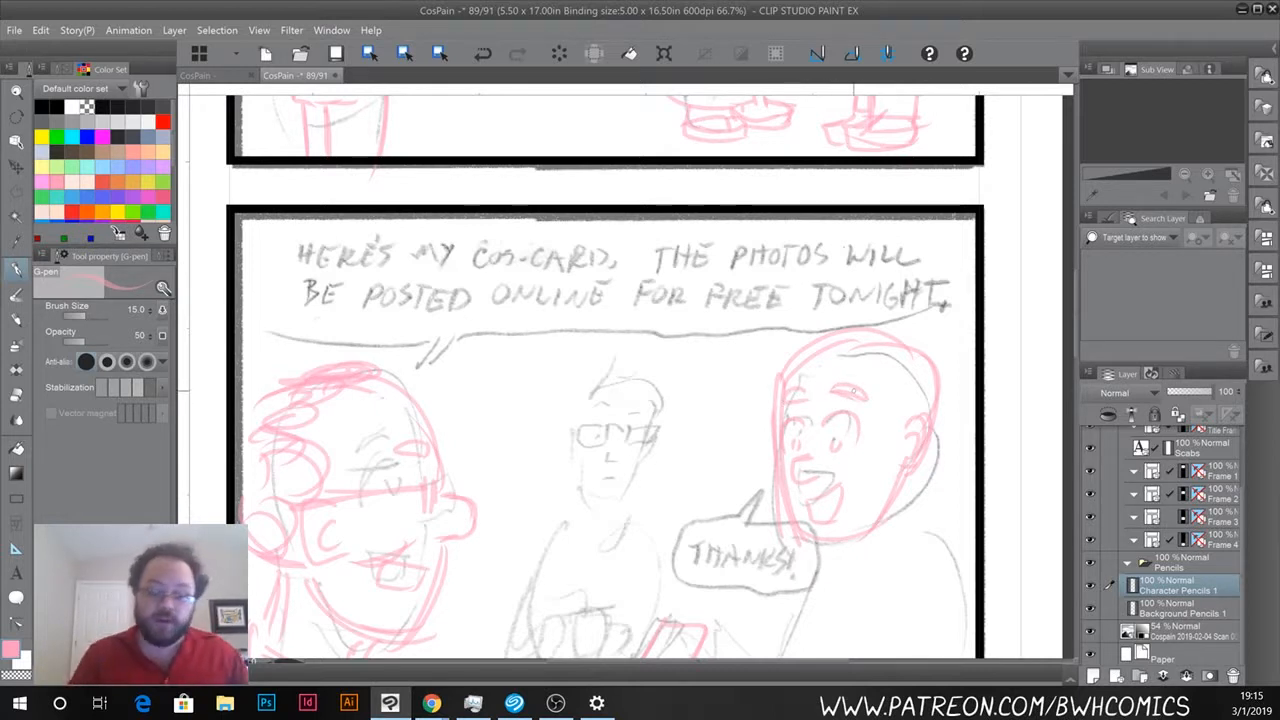
# Draw the right character's swept hair, with a long lock hanging before the face and a bun behind the ear.
pyautogui.scroll(-1, 853, 391)
pyautogui.moveTo(551, 217); pyautogui.dragTo(523, 143)
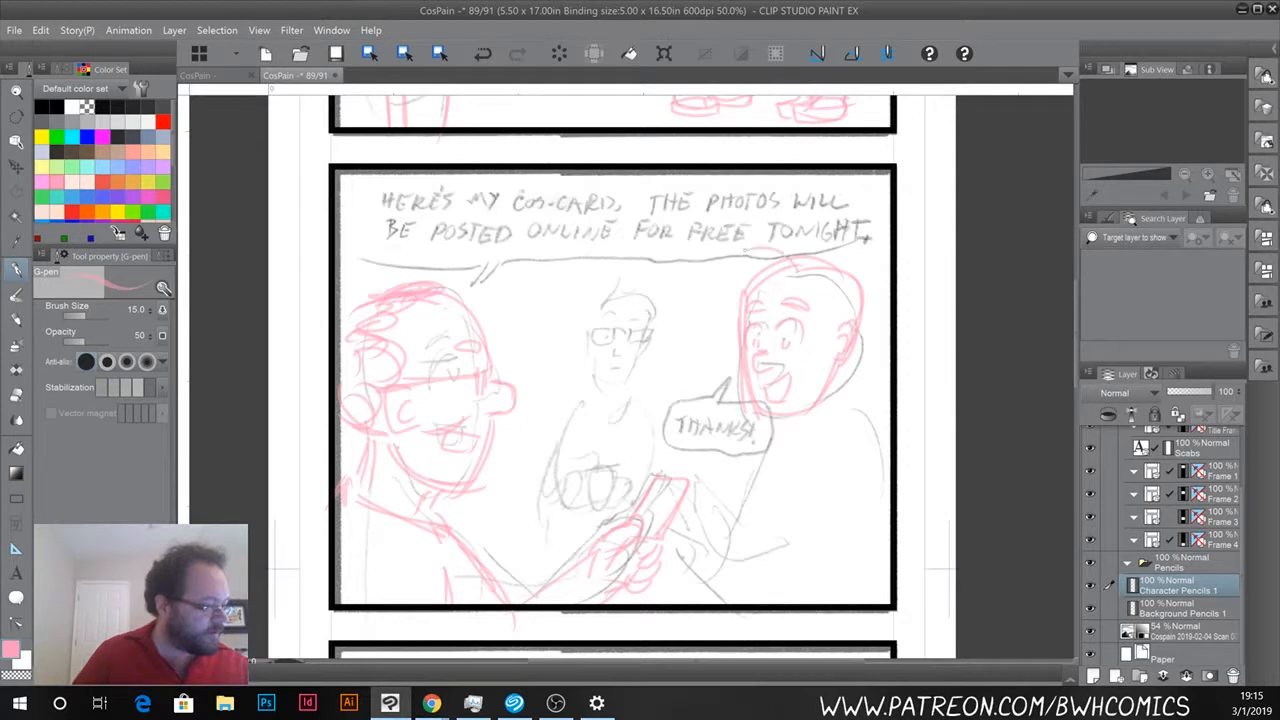
pyautogui.moveTo(725, 260)
pyautogui.mouseDown()
pyautogui.moveTo(712, 382)
pyautogui.moveTo(781, 273)
pyautogui.moveTo(797, 270)
pyautogui.moveTo(738, 287)
pyautogui.moveTo(838, 295)
pyautogui.moveTo(838, 320)
pyautogui.mouseUp()
pyautogui.moveTo(805, 257); pyautogui.dragTo(883, 340)
pyautogui.moveTo(858, 278); pyautogui.dragTo(886, 352)
pyautogui.moveTo(747, 286)
pyautogui.mouseDown()
pyautogui.moveTo(732, 304)
pyautogui.moveTo(734, 354)
pyautogui.mouseUp()
pyautogui.moveTo(680, 176)
pyautogui.mouseDown()
pyautogui.moveTo(704, 572)
pyautogui.moveTo(694, 409)
pyautogui.moveTo(630, 155)
pyautogui.mouseUp()
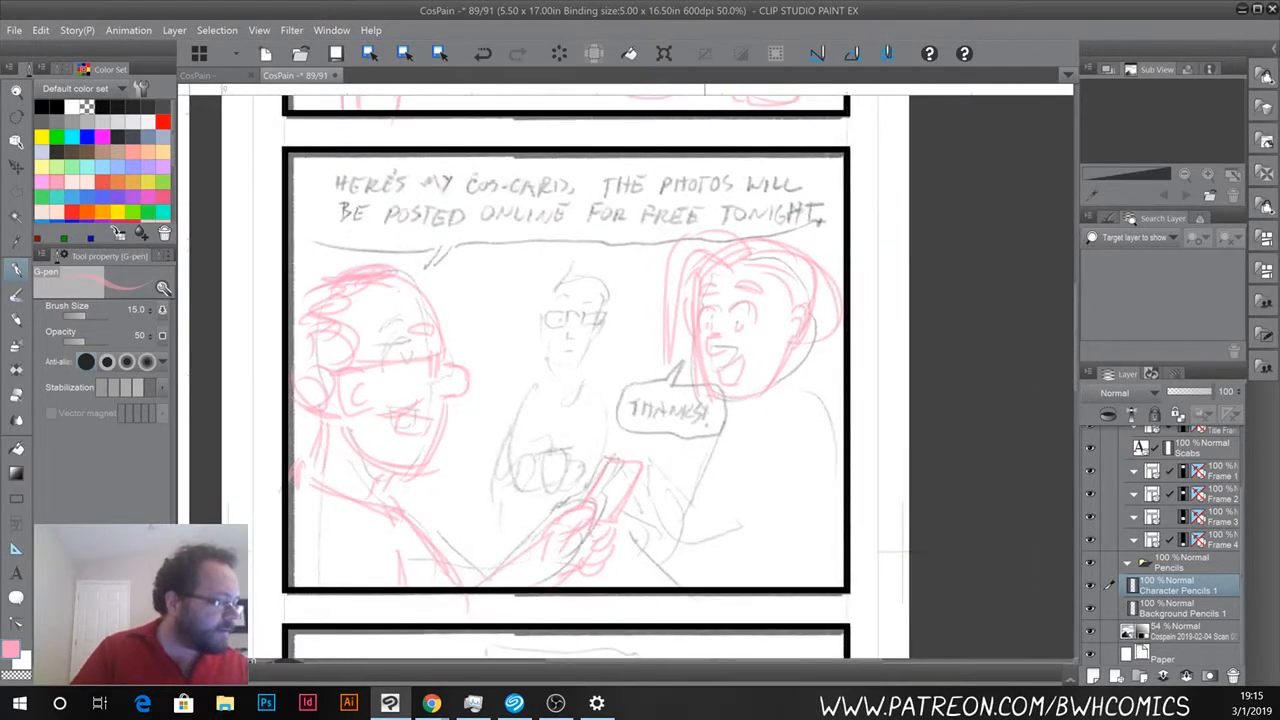
pyautogui.moveTo(782, 250)
pyautogui.mouseDown()
pyautogui.moveTo(812, 329)
pyautogui.moveTo(802, 338)
pyautogui.mouseUp()
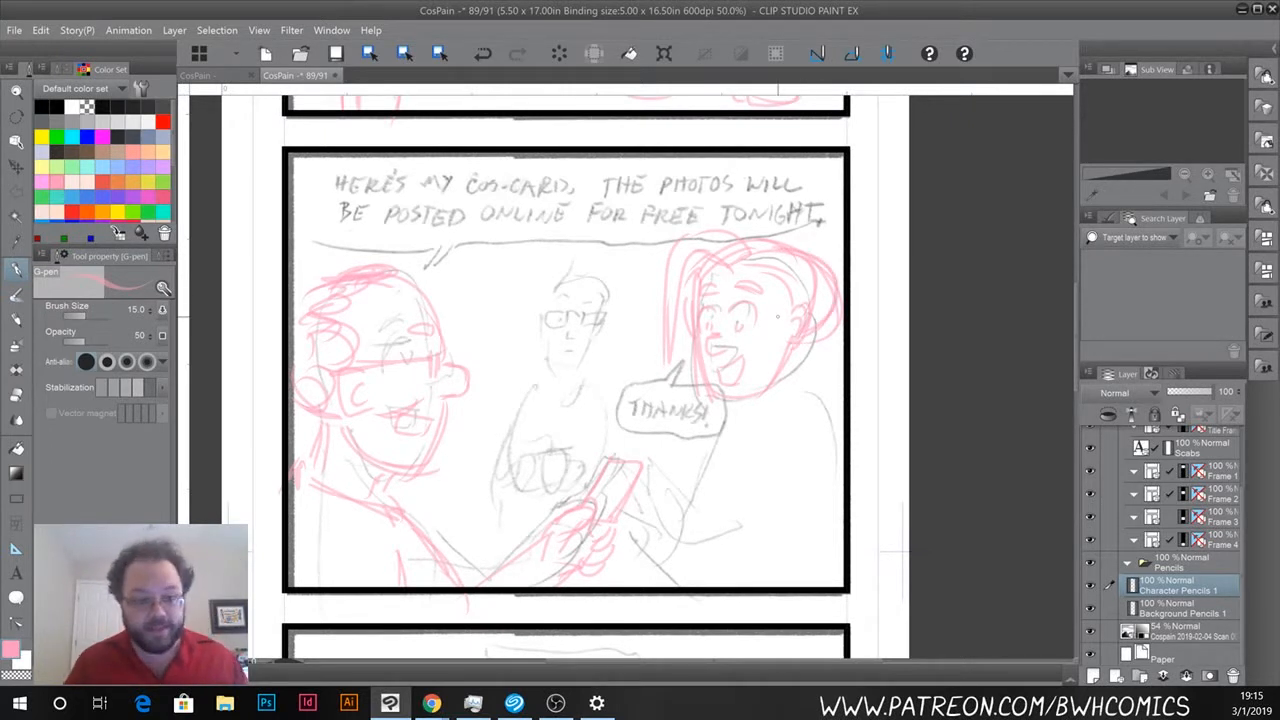
# Draw the right character's neck and deep V-shaped robe opening, and sketch the hand taking the far end of the card.
pyautogui.moveTo(803, 345)
pyautogui.mouseDown()
pyautogui.moveTo(744, 388)
pyautogui.moveTo(747, 402)
pyautogui.moveTo(813, 397)
pyautogui.moveTo(736, 522)
pyautogui.mouseUp()
pyautogui.moveTo(808, 406); pyautogui.dragTo(724, 544)
pyautogui.moveTo(748, 418); pyautogui.dragTo(712, 528)
pyautogui.moveTo(745, 425); pyautogui.dragTo(718, 552)
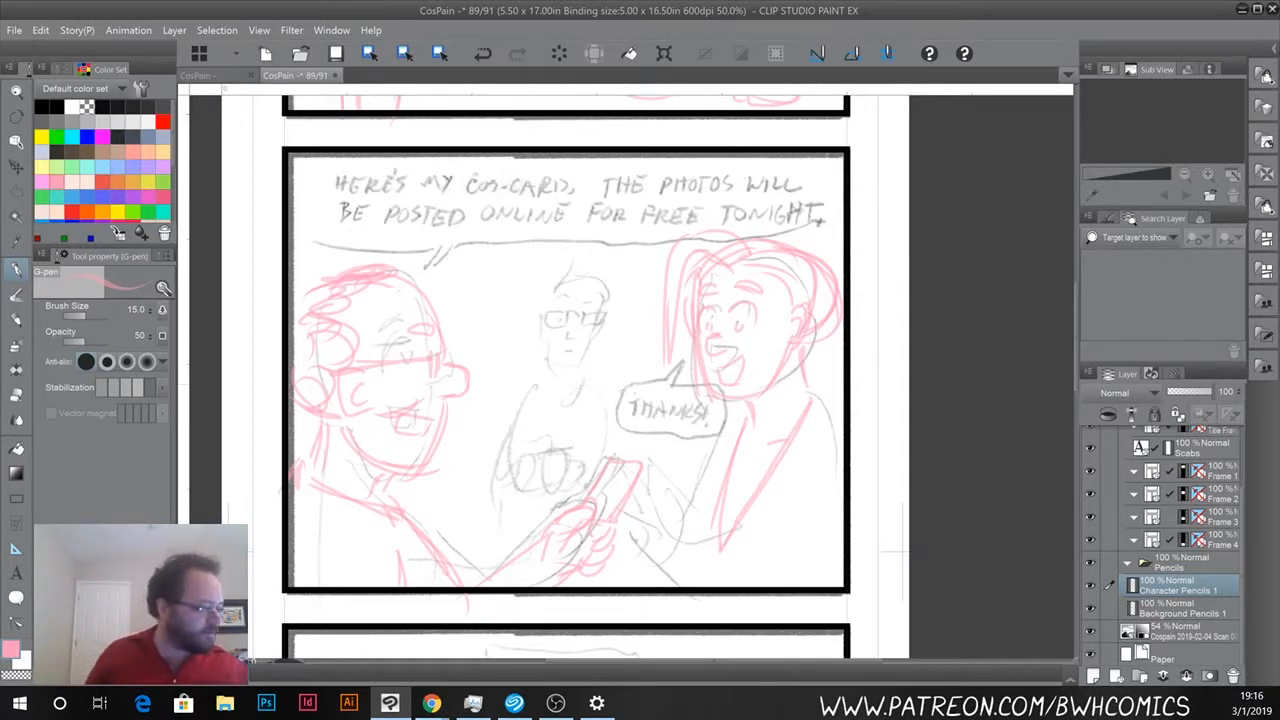
pyautogui.moveTo(632, 418)
pyautogui.mouseDown()
pyautogui.moveTo(614, 428)
pyautogui.moveTo(636, 446)
pyautogui.mouseUp()
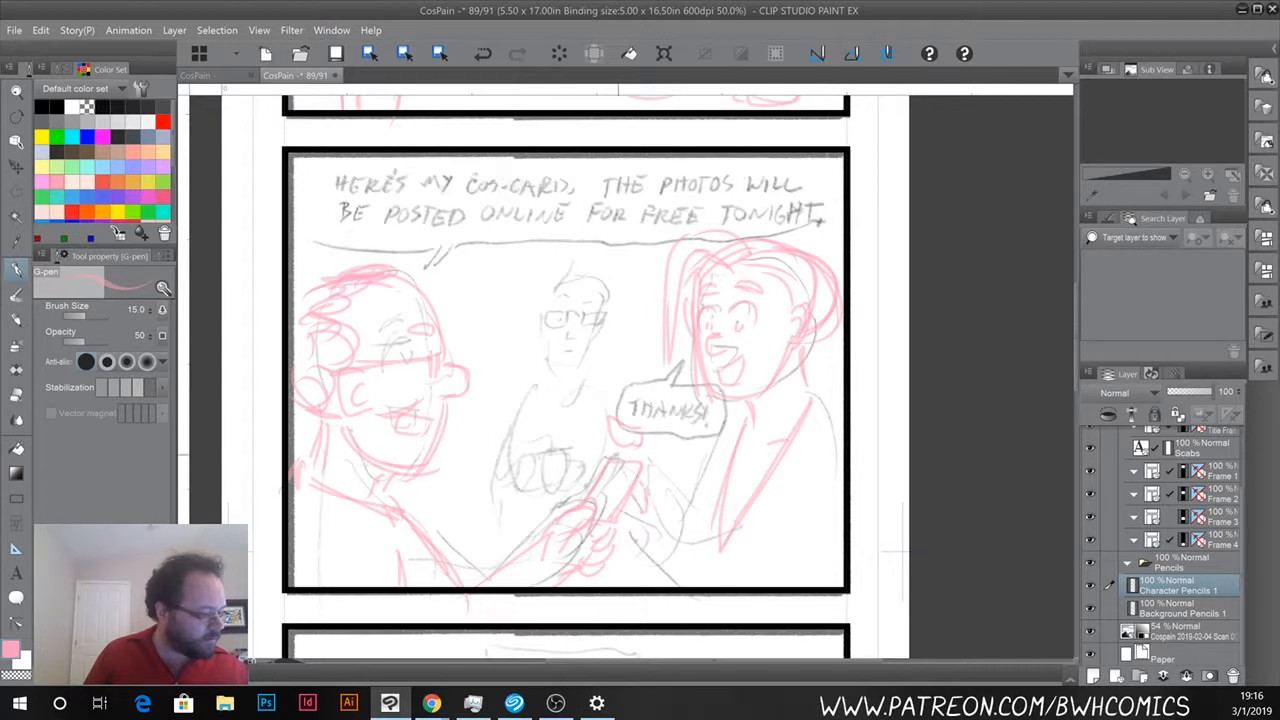
pyautogui.moveTo(646, 498)
pyautogui.mouseDown()
pyautogui.moveTo(664, 482)
pyautogui.moveTo(656, 470)
pyautogui.moveTo(656, 492)
pyautogui.moveTo(658, 466)
pyautogui.moveTo(645, 476)
pyautogui.moveTo(652, 440)
pyautogui.mouseUp()
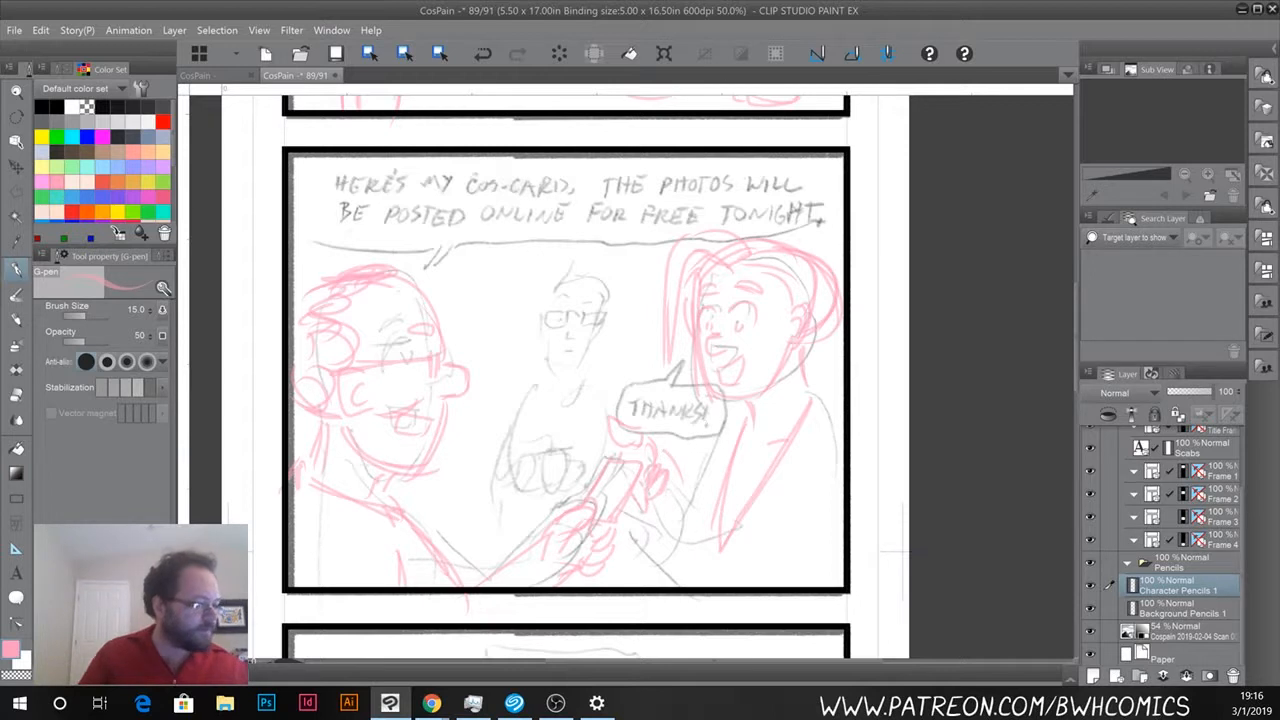
# Add jagged zigzag edges to both lapels of the right character's robe and draw the shoulder line.
pyautogui.moveTo(500, 224); pyautogui.dragTo(501, 22)
pyautogui.moveTo(724, 377)
pyautogui.mouseDown()
pyautogui.moveTo(716, 450)
pyautogui.moveTo(738, 486)
pyautogui.mouseUp()
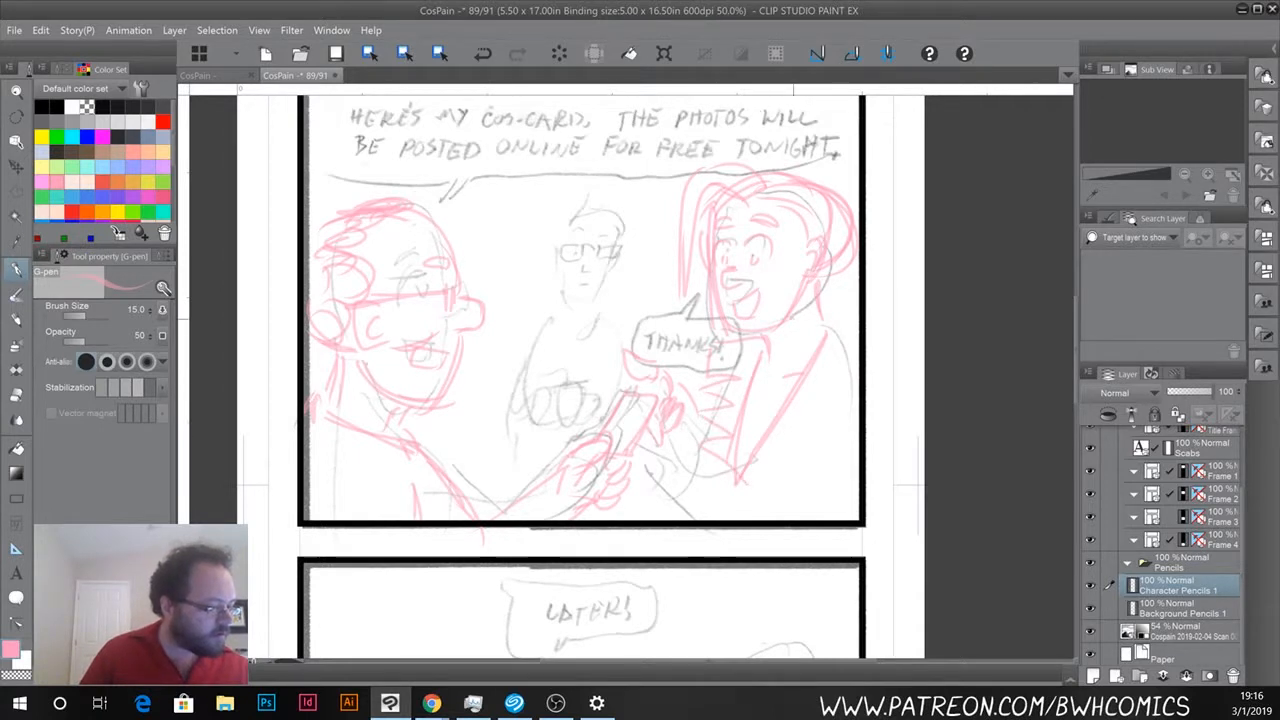
pyautogui.moveTo(826, 330)
pyautogui.mouseDown()
pyautogui.moveTo(852, 378)
pyautogui.moveTo(822, 380)
pyautogui.moveTo(803, 426)
pyautogui.moveTo(744, 482)
pyautogui.mouseUp()
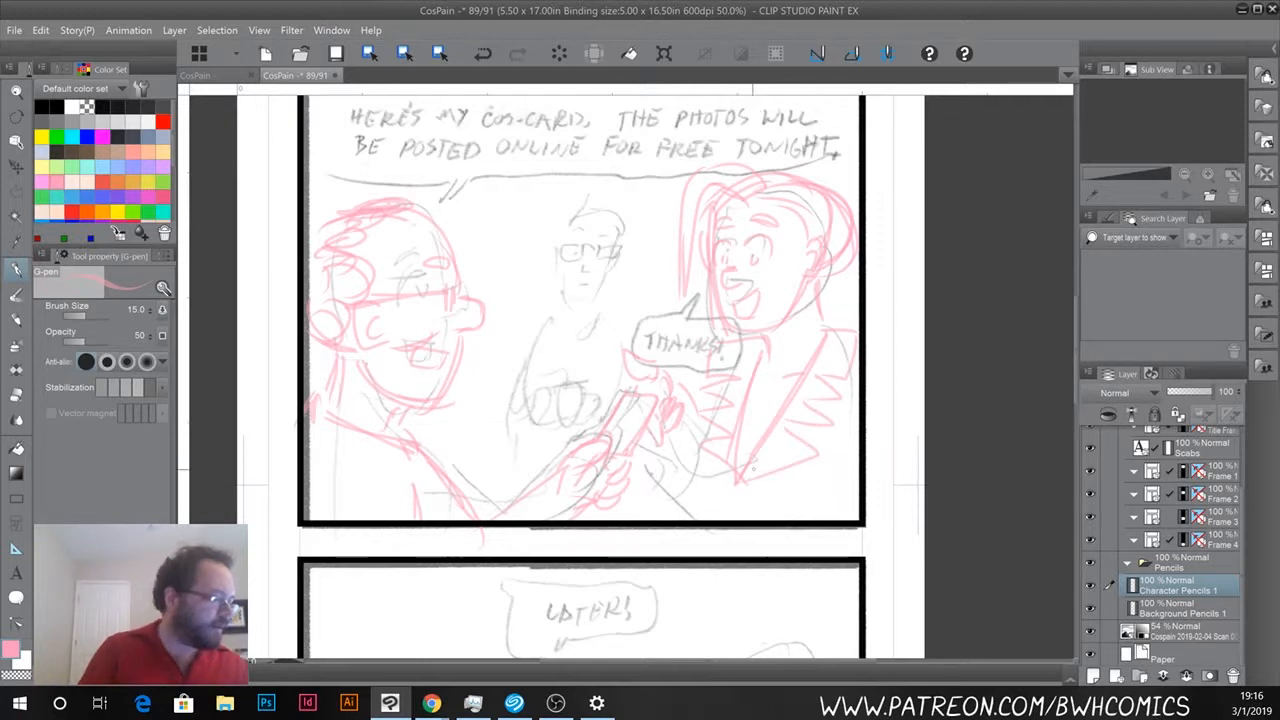
# Draw the right character's forearm and hanging sleeve from the wrist down to the second panel's lower border.
pyautogui.moveTo(710, 205); pyautogui.dragTo(721, 274)
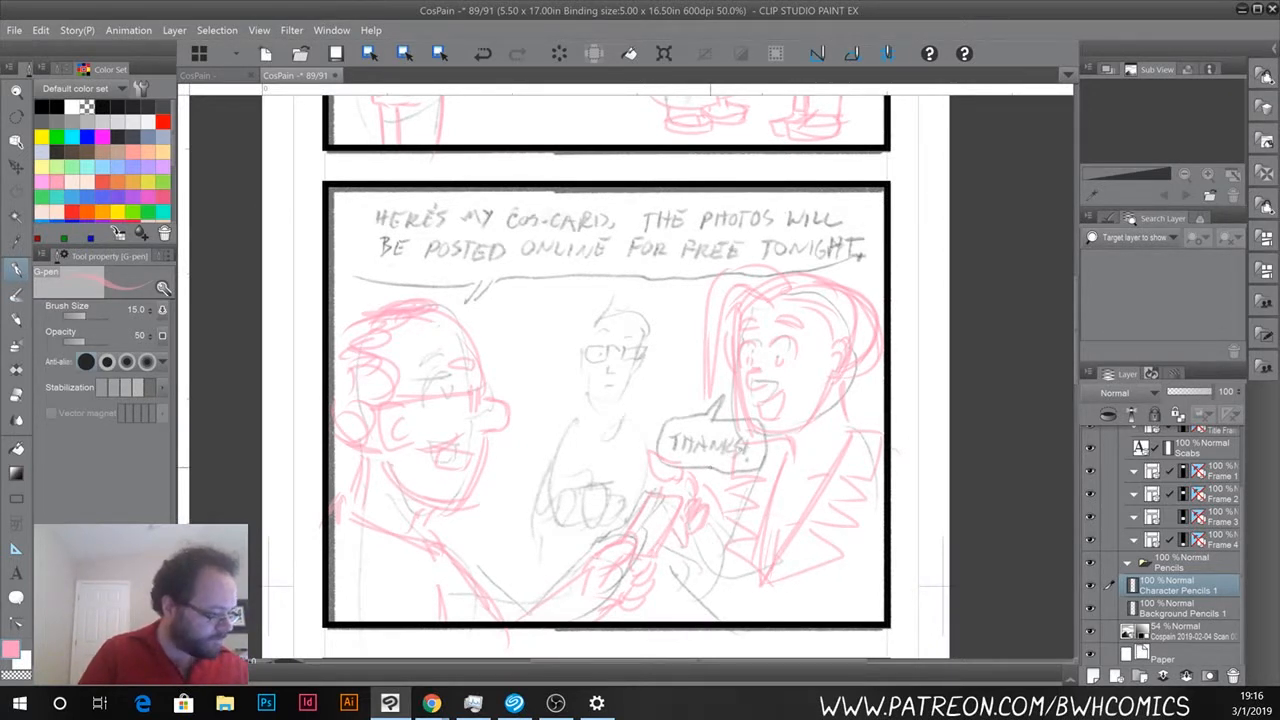
pyautogui.moveTo(716, 460); pyautogui.dragTo(698, 618)
pyautogui.moveTo(709, 488); pyautogui.dragTo(725, 620)
pyautogui.moveTo(707, 516); pyautogui.dragTo(723, 654)
pyautogui.moveTo(696, 556); pyautogui.dragTo(718, 608)
pyautogui.moveTo(688, 550); pyautogui.dragTo(714, 600)
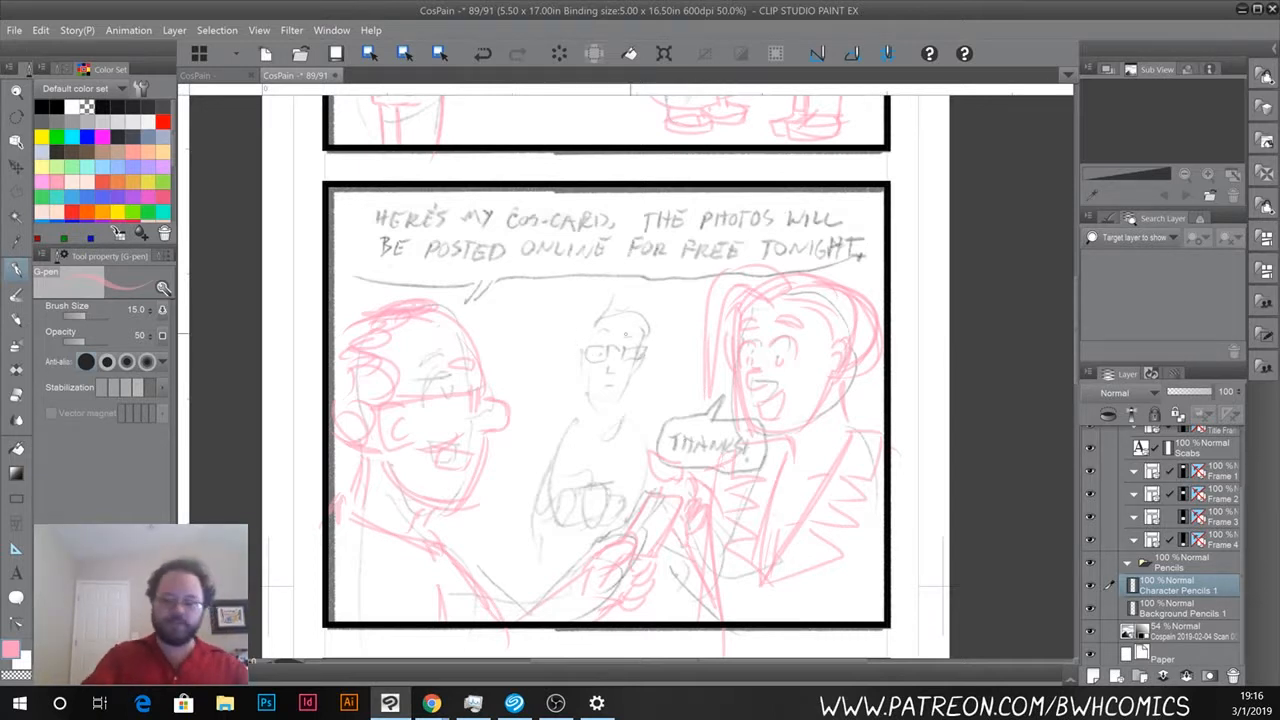
# Outline the head and narrow jaw of the middle character standing between the two foreground figures in the second panel.
pyautogui.scroll(2, 630, 334)
pyautogui.moveTo(482, 466); pyautogui.dragTo(529, 294)
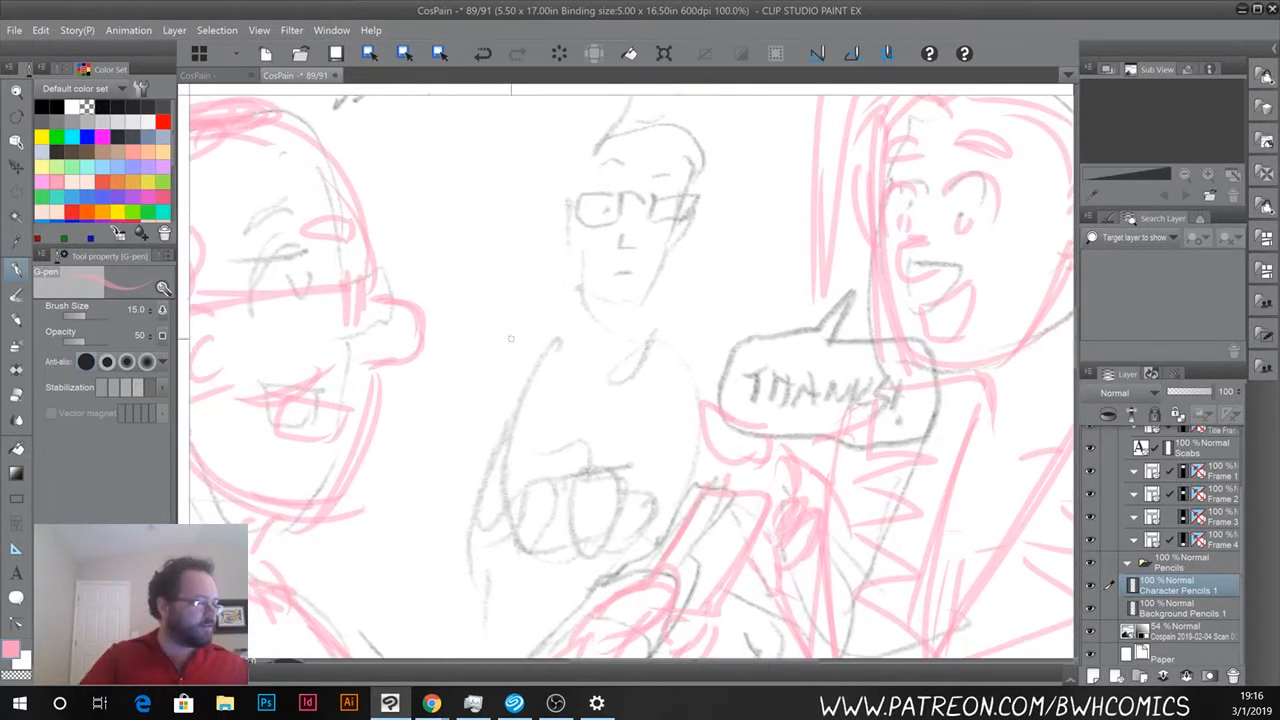
pyautogui.moveTo(562, 186); pyautogui.dragTo(576, 305)
pyautogui.moveTo(556, 226)
pyautogui.mouseDown()
pyautogui.moveTo(567, 172)
pyautogui.moveTo(654, 148)
pyautogui.mouseUp()
pyautogui.moveTo(664, 196); pyautogui.dragTo(674, 262)
pyautogui.moveTo(656, 150); pyautogui.dragTo(652, 310)
pyautogui.moveTo(574, 290); pyautogui.dragTo(590, 308)
pyautogui.moveTo(600, 306)
pyautogui.mouseDown()
pyautogui.moveTo(656, 298)
pyautogui.moveTo(634, 306)
pyautogui.mouseUp()
# Draw the middle character's nose and rectangular glasses across the face.
pyautogui.moveTo(612, 233)
pyautogui.mouseDown()
pyautogui.moveTo(626, 242)
pyautogui.moveTo(604, 246)
pyautogui.moveTo(624, 272)
pyautogui.mouseUp()
pyautogui.moveTo(628, 212)
pyautogui.mouseDown()
pyautogui.moveTo(632, 234)
pyautogui.moveTo(674, 212)
pyautogui.moveTo(670, 231)
pyautogui.mouseUp()
pyautogui.moveTo(670, 231)
pyautogui.mouseDown()
pyautogui.moveTo(600, 242)
pyautogui.moveTo(546, 226)
pyautogui.mouseUp()
pyautogui.moveTo(546, 226)
pyautogui.mouseDown()
pyautogui.moveTo(548, 246)
pyautogui.moveTo(606, 240)
pyautogui.mouseUp()
# Draw the middle character's peaked short hair and wavy hairline, plus the neck and round shirt collar.
pyautogui.moveTo(592, 222)
pyautogui.mouseDown()
pyautogui.moveTo(595, 240)
pyautogui.moveTo(564, 204)
pyautogui.moveTo(666, 181)
pyautogui.moveTo(628, 188)
pyautogui.moveTo(590, 126)
pyautogui.mouseUp()
pyautogui.moveTo(562, 168)
pyautogui.mouseDown()
pyautogui.moveTo(602, 132)
pyautogui.moveTo(592, 138)
pyautogui.mouseUp()
pyautogui.moveTo(598, 124)
pyautogui.mouseDown()
pyautogui.moveTo(604, 146)
pyautogui.moveTo(662, 172)
pyautogui.moveTo(679, 244)
pyautogui.mouseUp()
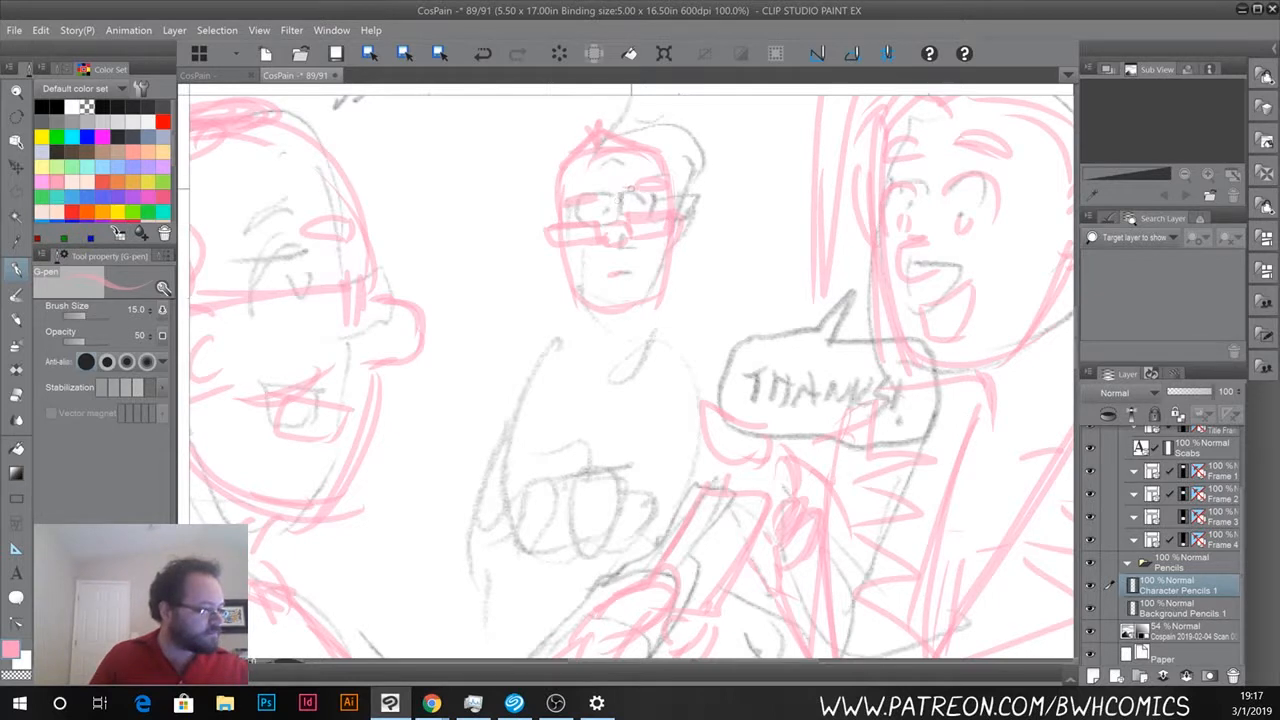
pyautogui.moveTo(555, 234); pyautogui.dragTo(556, 260)
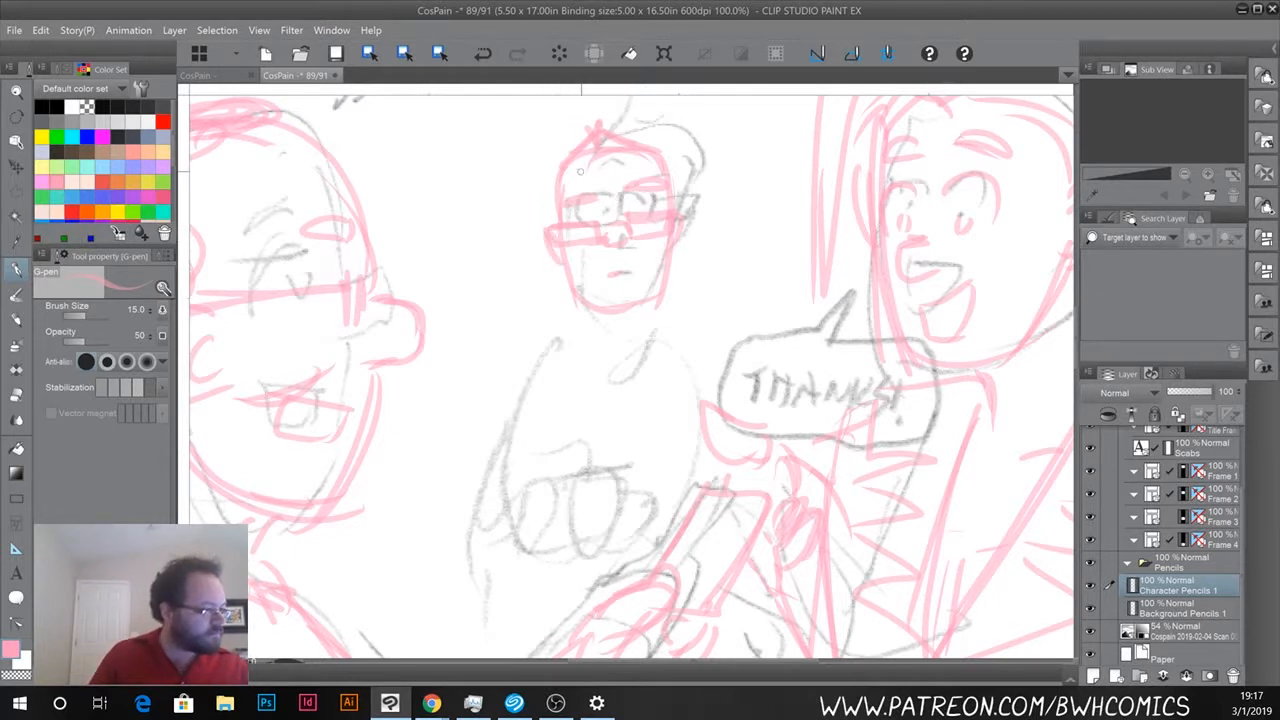
pyautogui.moveTo(612, 164)
pyautogui.mouseDown()
pyautogui.moveTo(558, 190)
pyautogui.moveTo(663, 178)
pyautogui.mouseUp()
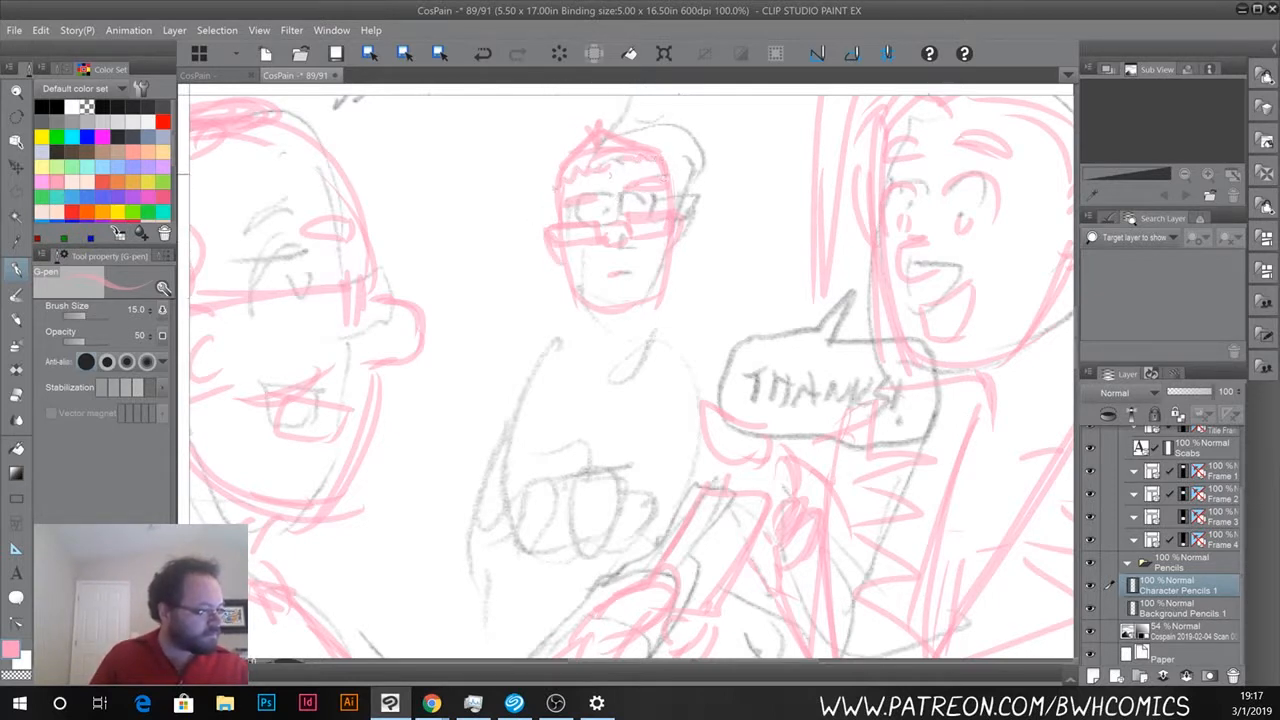
pyautogui.moveTo(612, 274)
pyautogui.mouseDown()
pyautogui.moveTo(634, 276)
pyautogui.moveTo(650, 328)
pyautogui.moveTo(590, 336)
pyautogui.mouseUp()
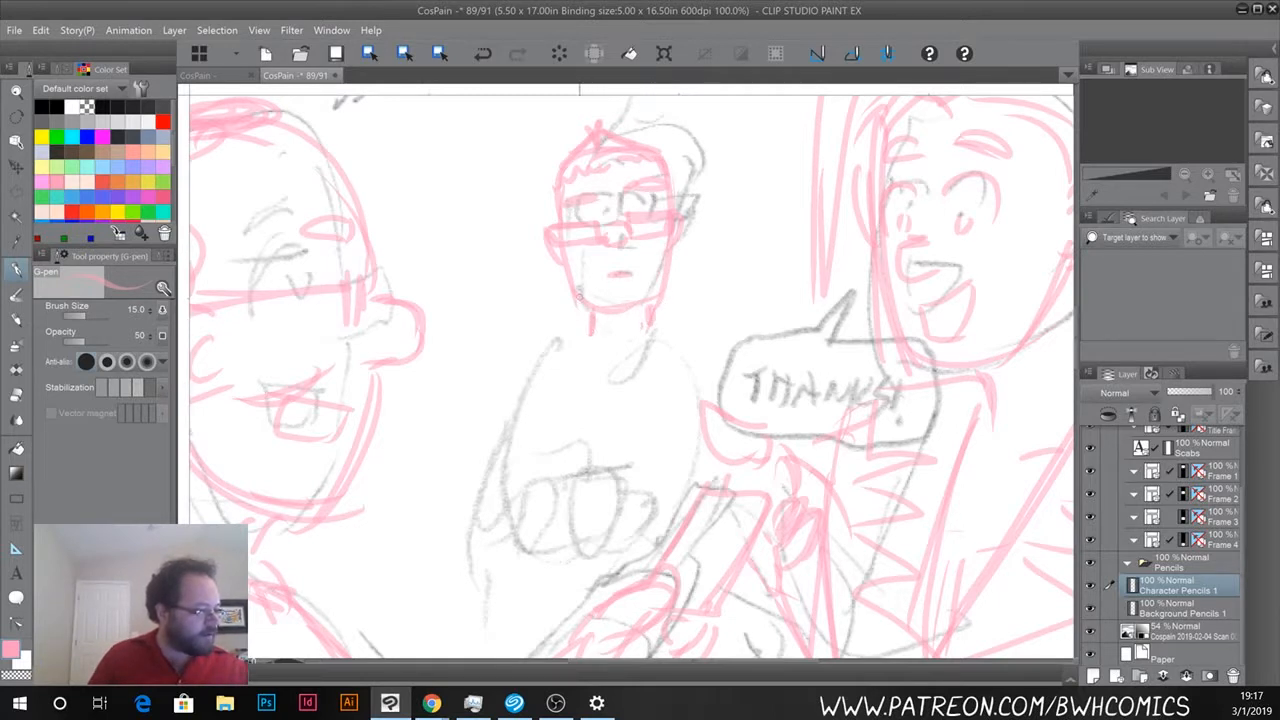
pyautogui.moveTo(588, 330)
pyautogui.mouseDown()
pyautogui.moveTo(646, 356)
pyautogui.moveTo(598, 360)
pyautogui.mouseUp()
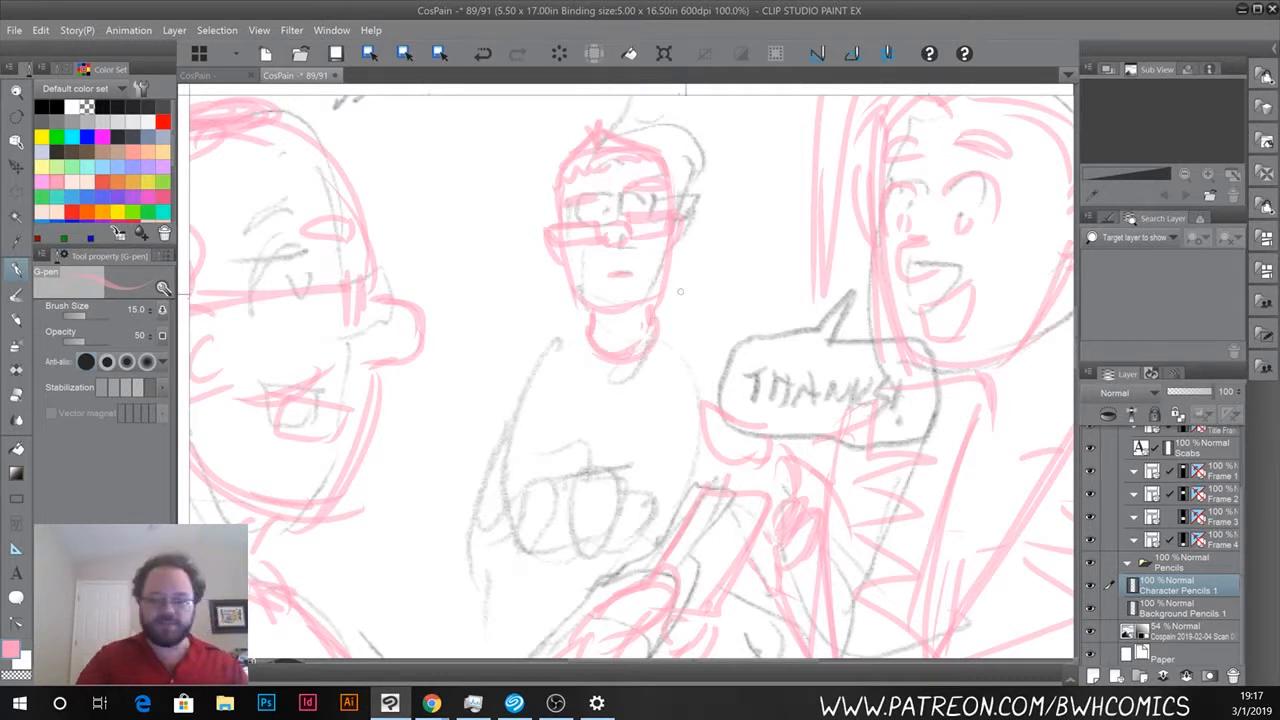
# Add a diagonal shoulder strap across the first panel's left character, with a boxy bag with a side pocket at the hip.
pyautogui.scroll(-1, 685, 294)
pyautogui.moveTo(457, 208); pyautogui.dragTo(536, 650)
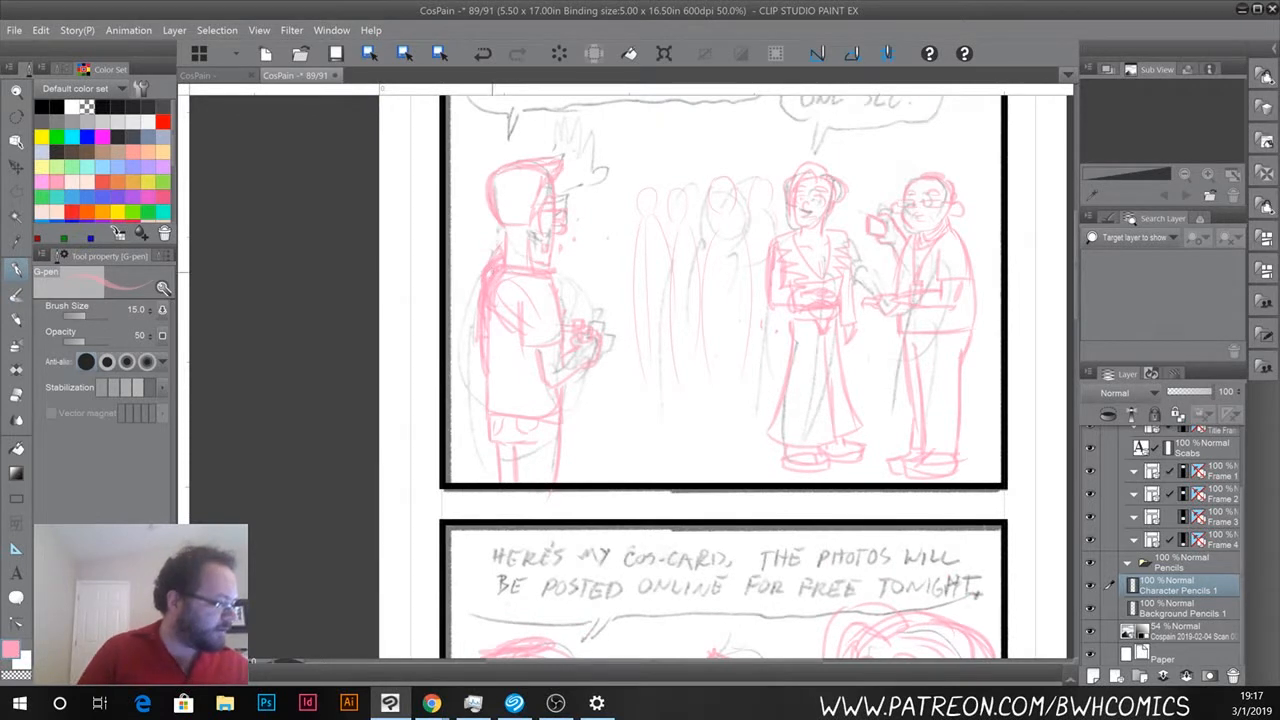
pyautogui.moveTo(495, 283)
pyautogui.mouseDown()
pyautogui.moveTo(530, 414)
pyautogui.moveTo(581, 403)
pyautogui.mouseUp()
pyautogui.moveTo(537, 411)
pyautogui.mouseDown()
pyautogui.moveTo(578, 409)
pyautogui.moveTo(572, 470)
pyautogui.mouseUp()
pyautogui.moveTo(594, 406)
pyautogui.mouseDown()
pyautogui.moveTo(582, 446)
pyautogui.moveTo(546, 442)
pyautogui.moveTo(594, 437)
pyautogui.mouseUp()
pyautogui.moveTo(592, 408); pyautogui.dragTo(542, 470)
pyautogui.moveTo(528, 422); pyautogui.dragTo(534, 480)
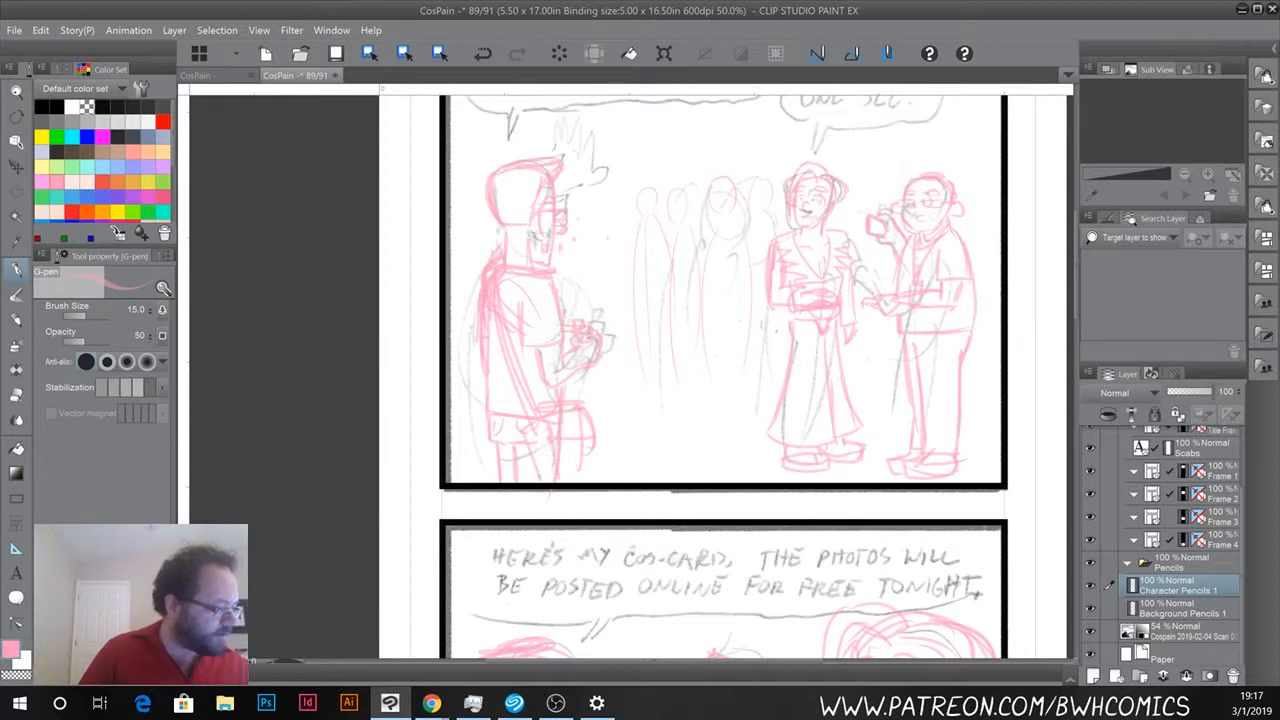
pyautogui.moveTo(594, 452); pyautogui.dragTo(592, 478)
pyautogui.moveTo(588, 477); pyautogui.dragTo(557, 478)
pyautogui.moveTo(599, 441); pyautogui.dragTo(595, 472)
pyautogui.moveTo(580, 480); pyautogui.dragTo(559, 480)
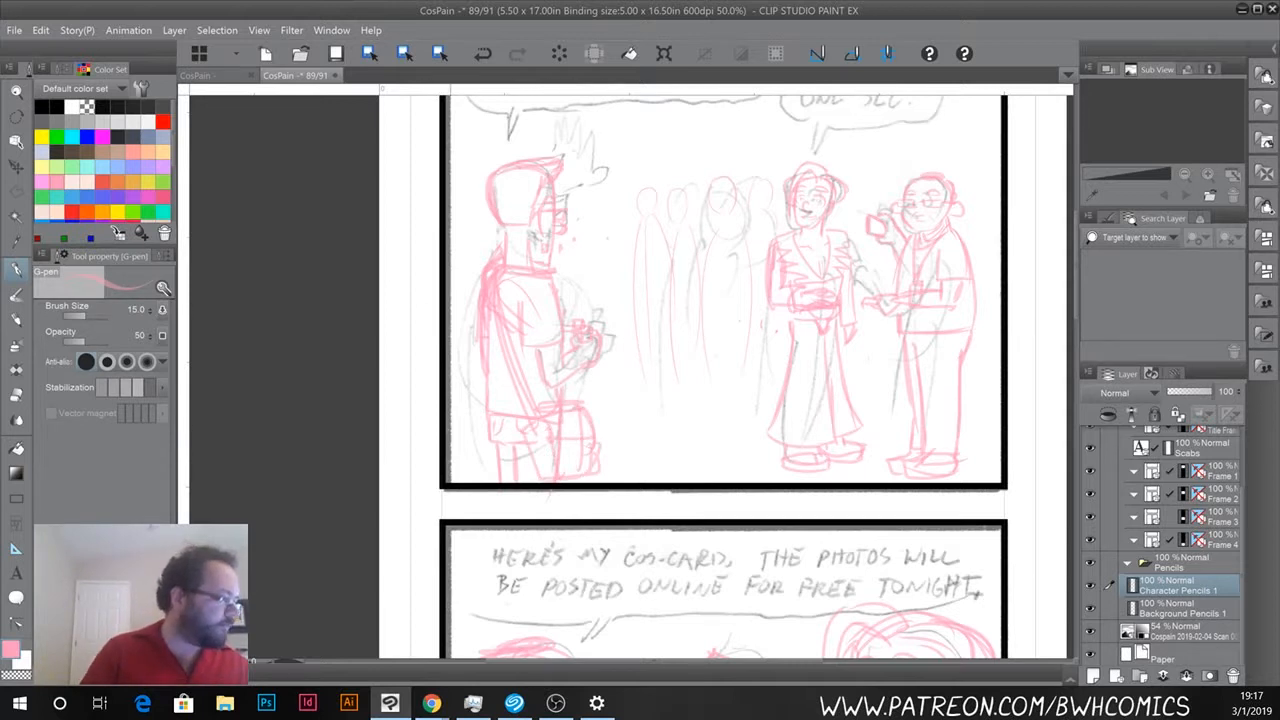
# Draw a diagonal strap from the second panel's middle character's neck across the chest, and start the shoulder line on the opposite side.
pyautogui.moveTo(483, 503); pyautogui.dragTo(480, 92)
pyautogui.moveTo(546, 448); pyautogui.dragTo(584, 322)
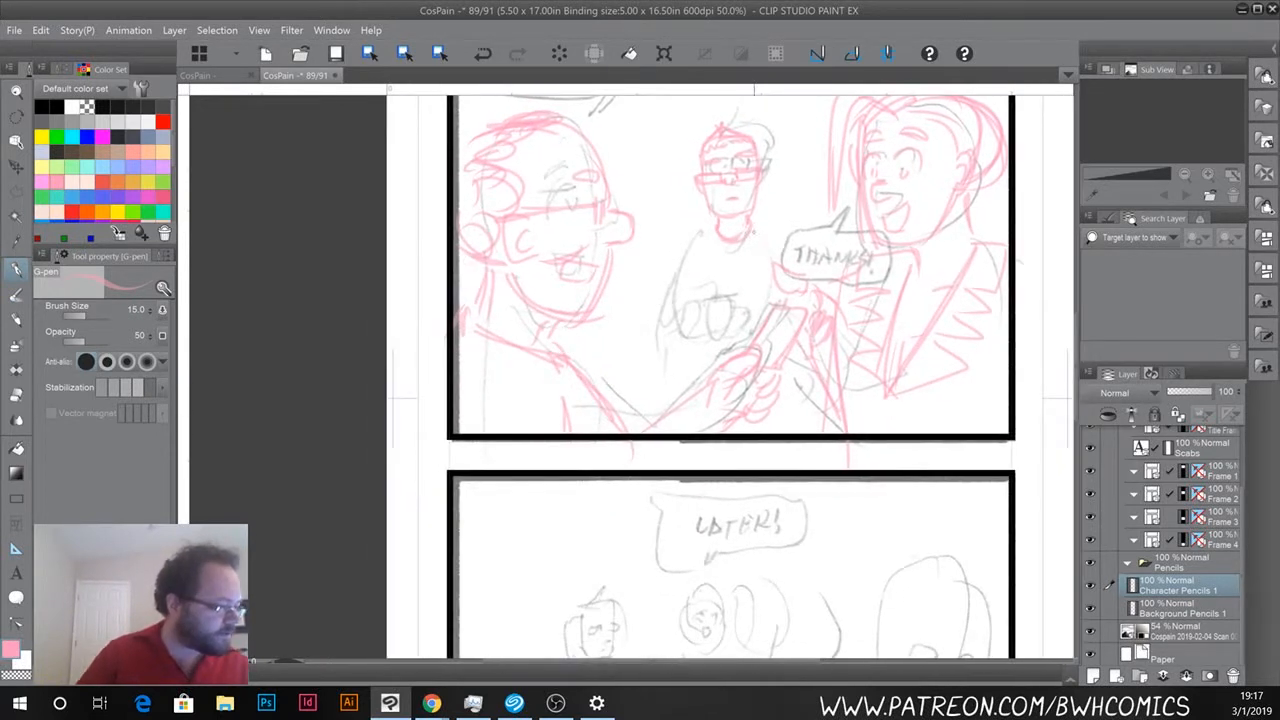
pyautogui.moveTo(752, 232)
pyautogui.mouseDown()
pyautogui.moveTo(724, 294)
pyautogui.moveTo(730, 285)
pyautogui.mouseUp()
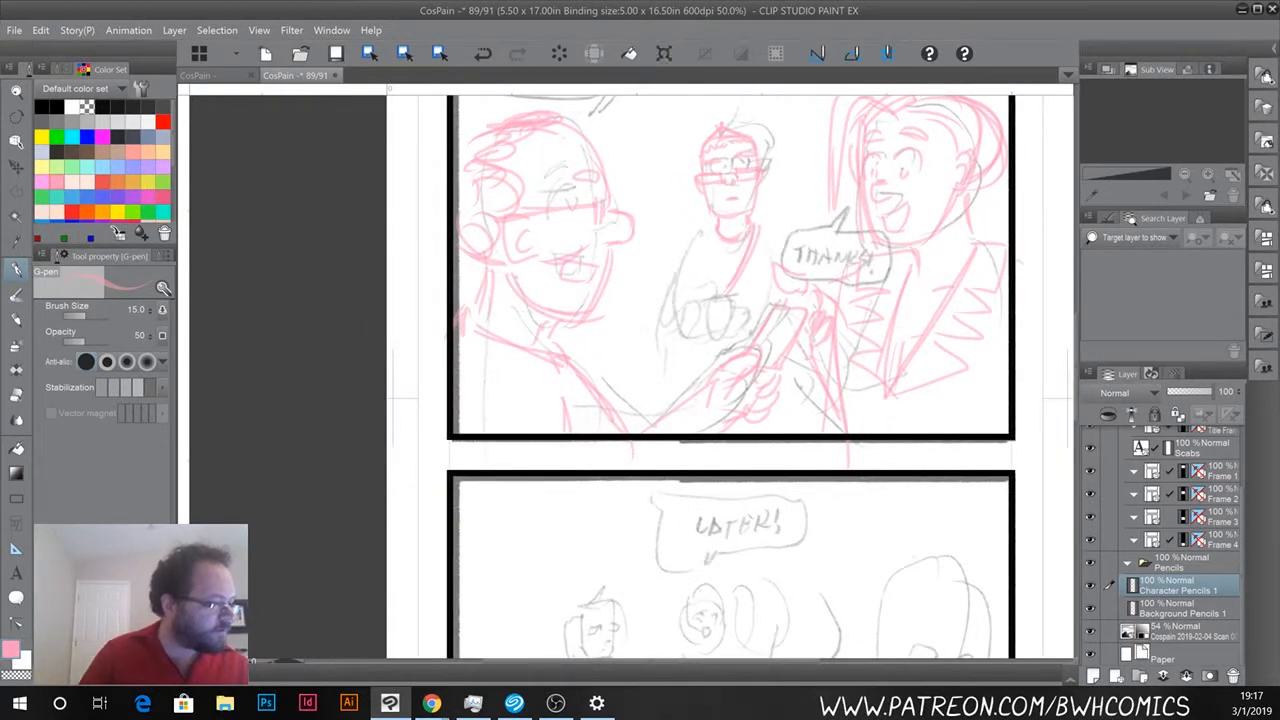
pyautogui.moveTo(558, 267); pyautogui.dragTo(572, 450)
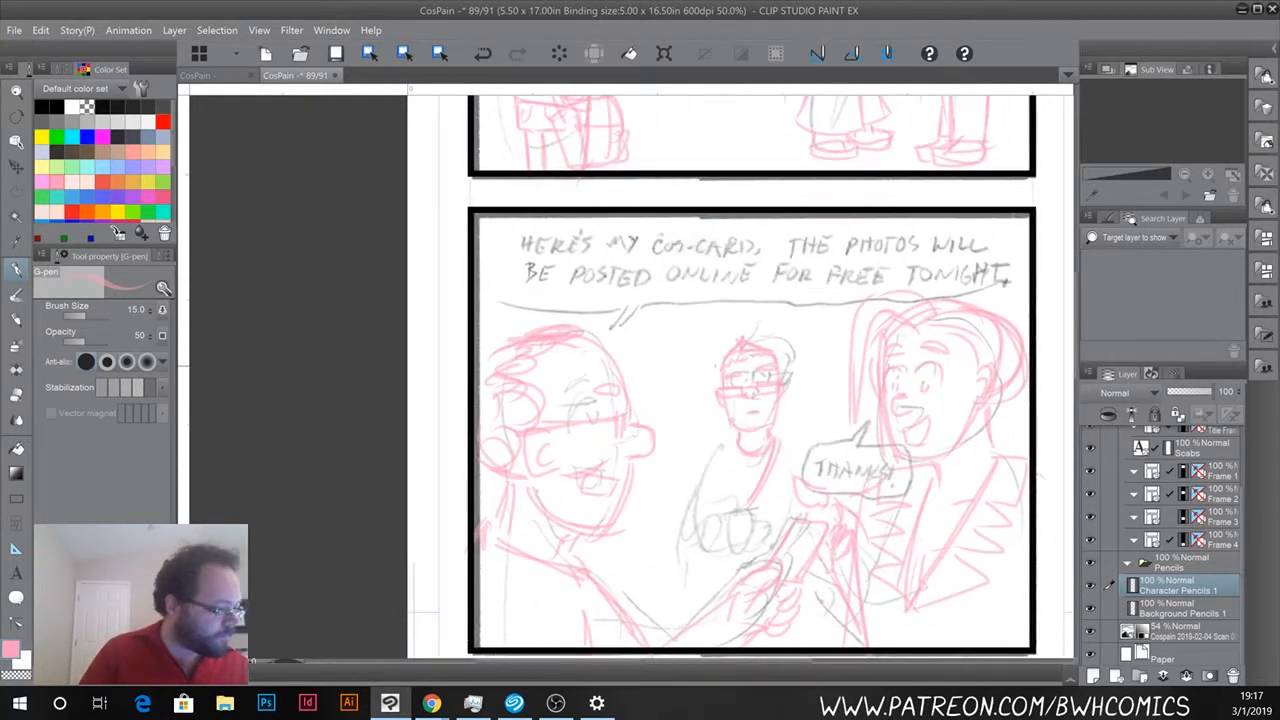
pyautogui.moveTo(772, 362)
pyautogui.mouseDown()
pyautogui.moveTo(763, 432)
pyautogui.moveTo(734, 429)
pyautogui.mouseUp()
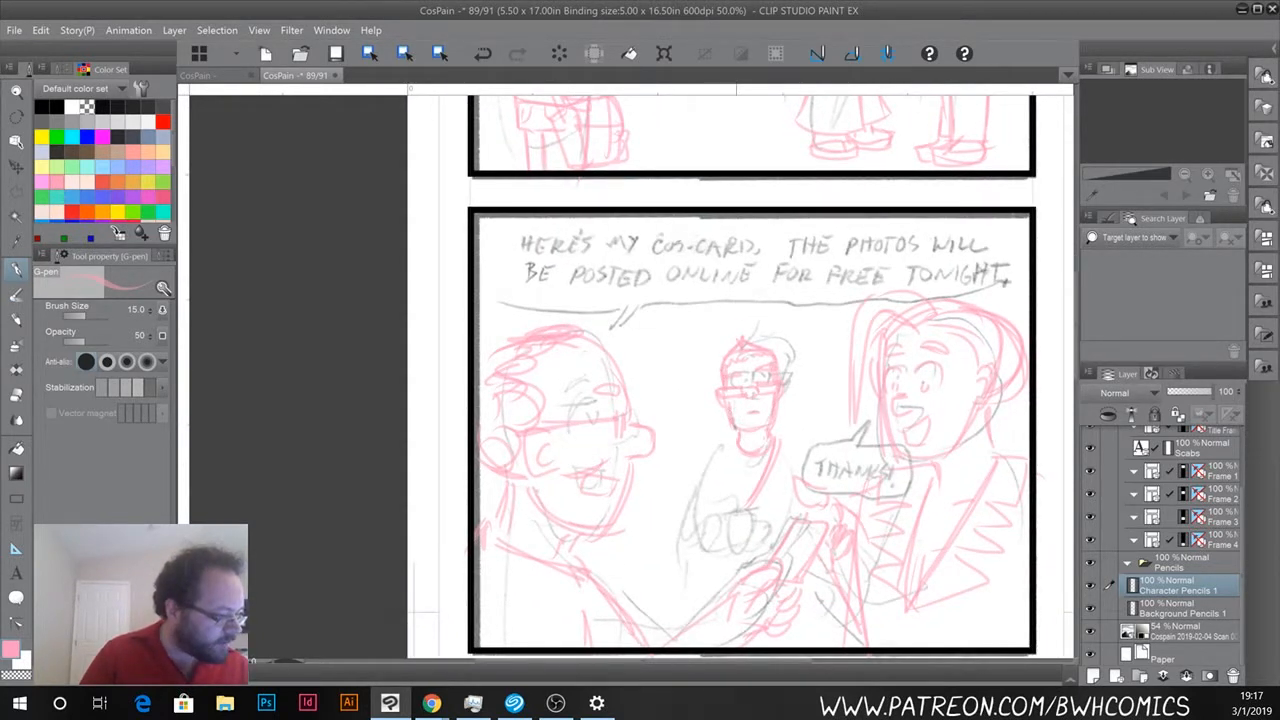
pyautogui.moveTo(571, 255); pyautogui.dragTo(594, 527)
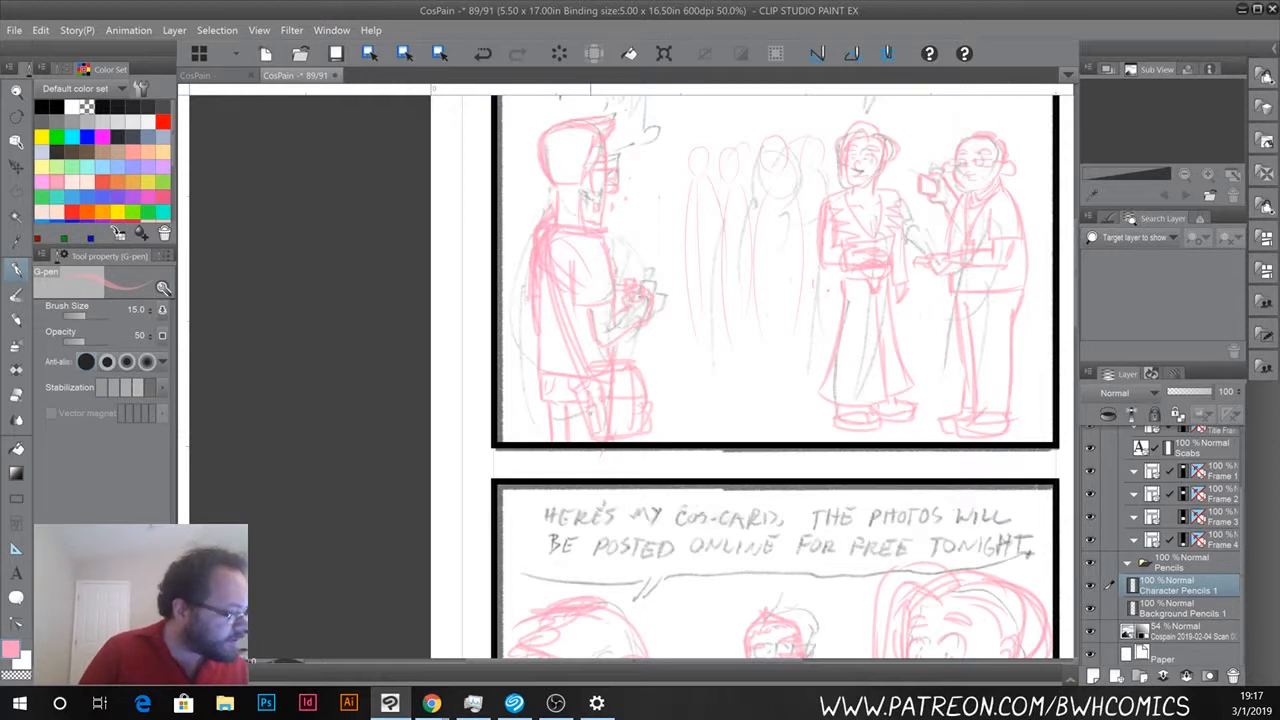
pyautogui.moveTo(602, 472); pyautogui.dragTo(536, 130)
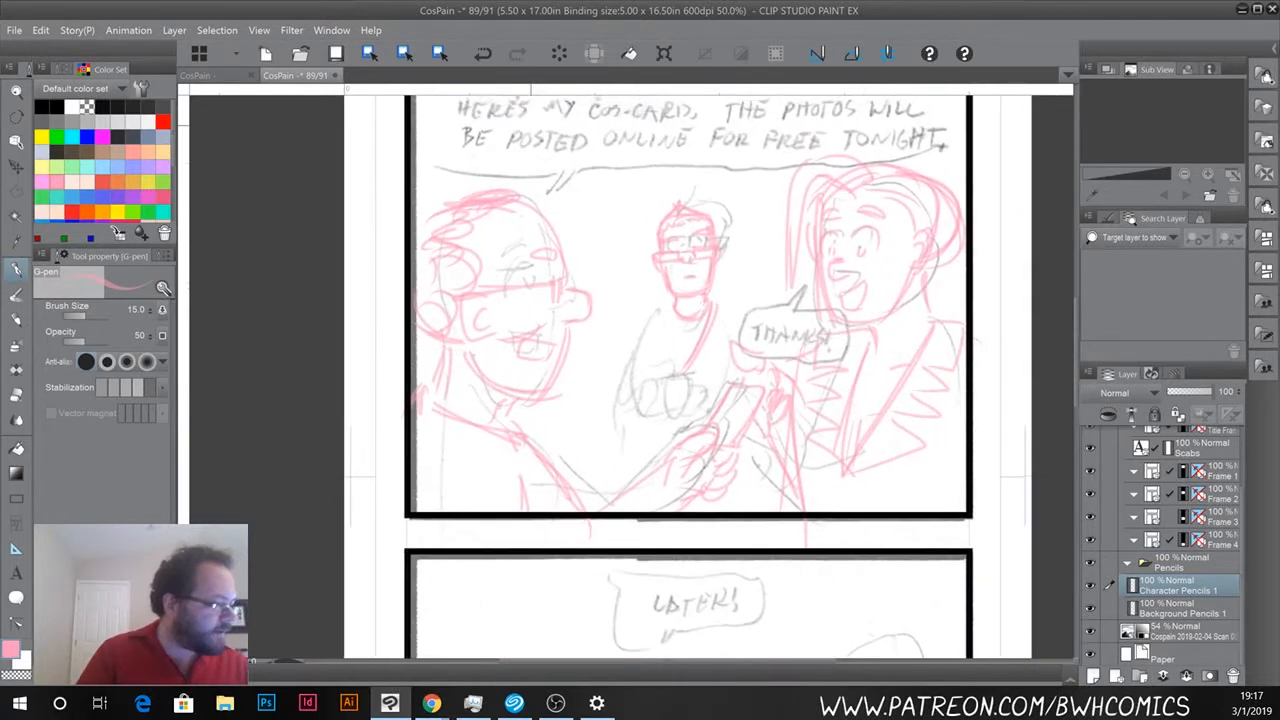
pyautogui.scroll(2, 606, 316)
pyautogui.scroll(-1, 606, 316)
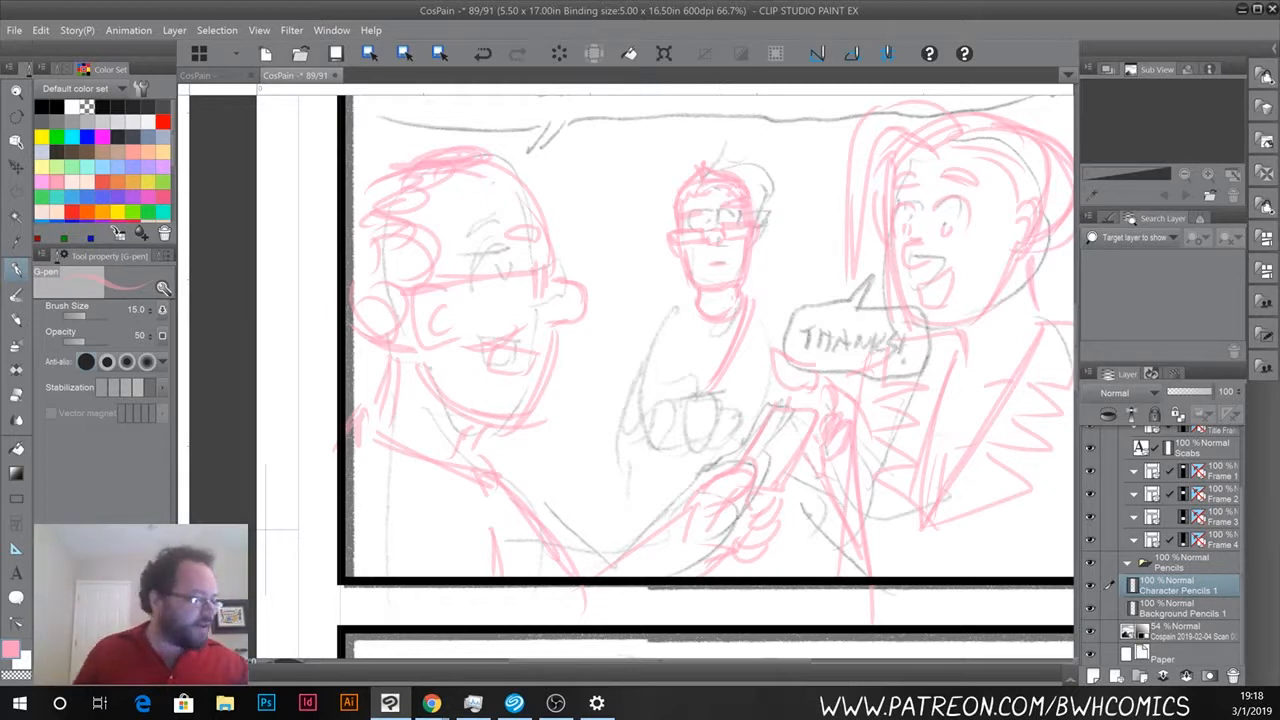
pyautogui.moveTo(690, 313); pyautogui.dragTo(648, 321)
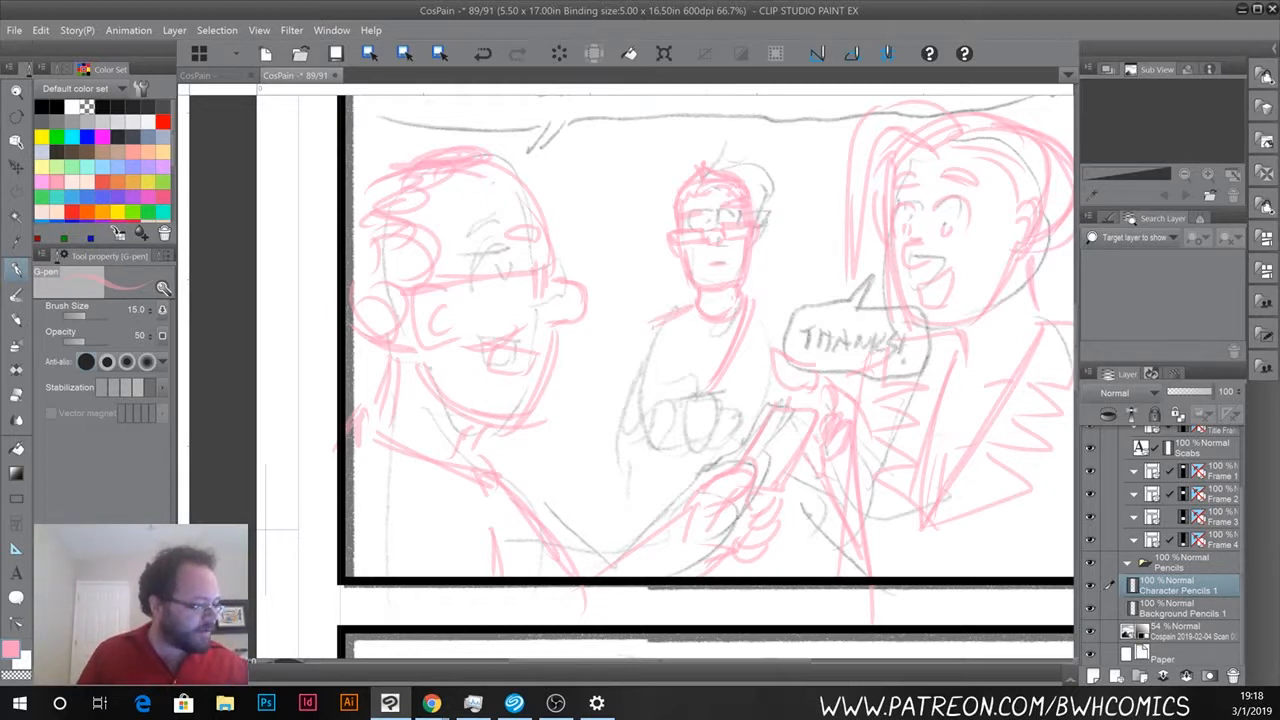
# Draw a camera held at the middle character's chest, hanging from a V-shaped neck strap, with hands gripping both ends.
pyautogui.moveTo(544, 329); pyautogui.dragTo(628, 719)
pyautogui.moveTo(551, 297); pyautogui.dragTo(590, 537)
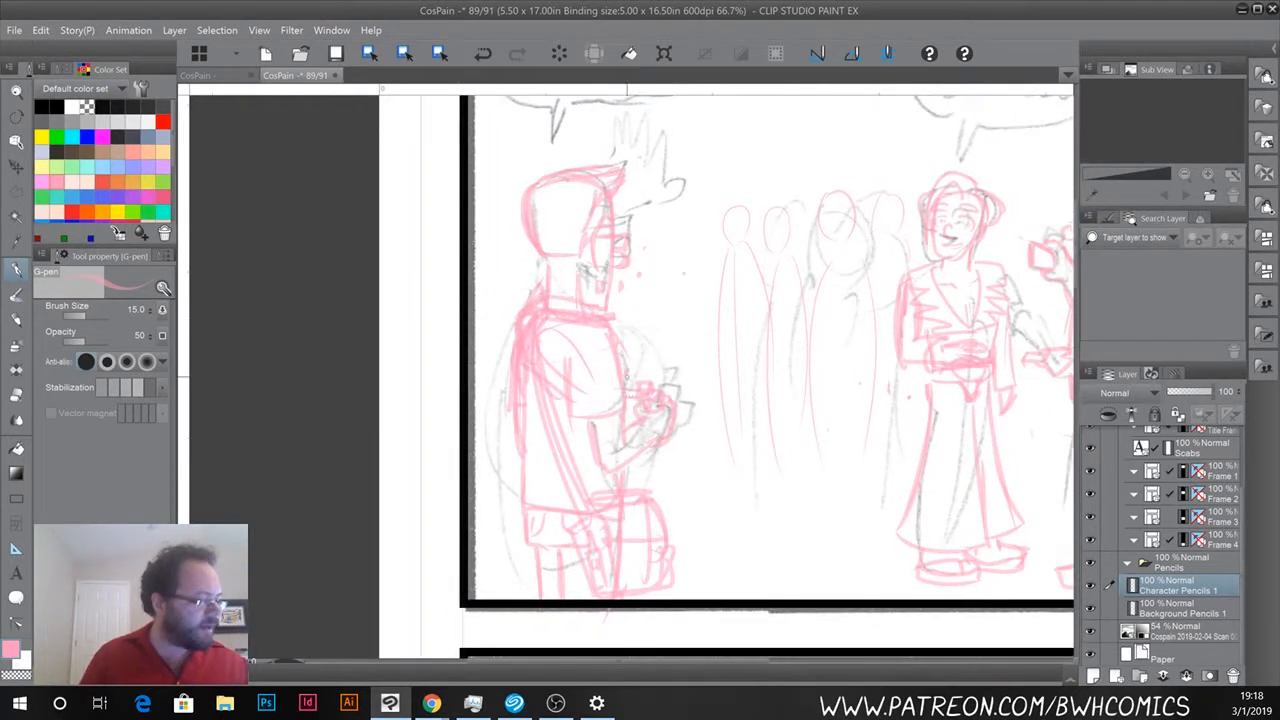
pyautogui.moveTo(718, 476); pyautogui.dragTo(591, 2)
pyautogui.moveTo(661, 500)
pyautogui.mouseDown()
pyautogui.moveTo(683, 208)
pyautogui.moveTo(728, 251)
pyautogui.mouseUp()
pyautogui.moveTo(708, 166)
pyautogui.mouseDown()
pyautogui.moveTo(712, 258)
pyautogui.moveTo(730, 266)
pyautogui.mouseUp()
pyautogui.moveTo(756, 172); pyautogui.dragTo(732, 286)
pyautogui.moveTo(718, 242)
pyautogui.mouseDown()
pyautogui.moveTo(711, 284)
pyautogui.moveTo(754, 273)
pyautogui.moveTo(710, 273)
pyautogui.moveTo(711, 308)
pyautogui.moveTo(731, 290)
pyautogui.moveTo(706, 268)
pyautogui.moveTo(724, 295)
pyautogui.moveTo(731, 285)
pyautogui.moveTo(710, 270)
pyautogui.moveTo(731, 290)
pyautogui.moveTo(687, 290)
pyautogui.moveTo(720, 314)
pyautogui.mouseUp()
pyautogui.moveTo(690, 278)
pyautogui.mouseDown()
pyautogui.moveTo(712, 302)
pyautogui.moveTo(696, 288)
pyautogui.moveTo(710, 286)
pyautogui.moveTo(698, 312)
pyautogui.mouseUp()
pyautogui.moveTo(770, 262)
pyautogui.mouseDown()
pyautogui.moveTo(746, 278)
pyautogui.moveTo(772, 308)
pyautogui.moveTo(766, 288)
pyautogui.mouseUp()
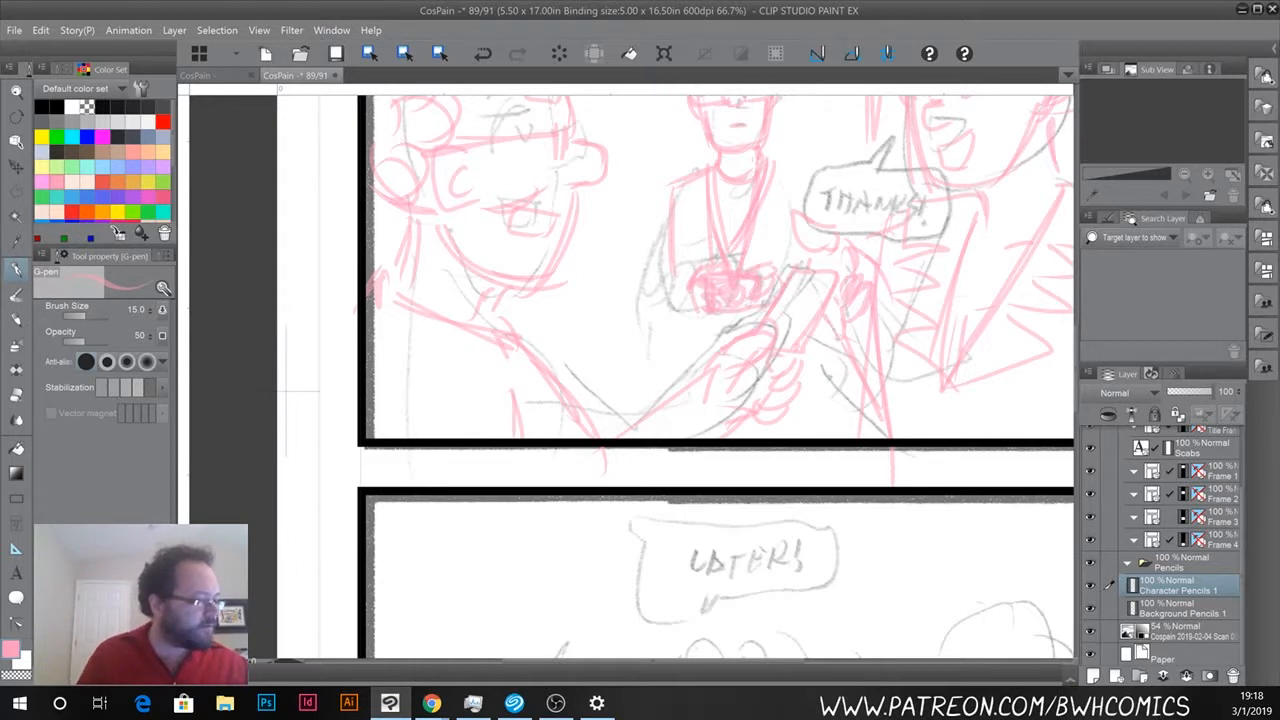
# Draw the middle character's shoulders and both bent arms reaching down to the camera.
pyautogui.moveTo(770, 164); pyautogui.dragTo(797, 185)
pyautogui.moveTo(664, 188)
pyautogui.mouseDown()
pyautogui.moveTo(660, 248)
pyautogui.moveTo(684, 252)
pyautogui.moveTo(689, 209)
pyautogui.moveTo(678, 302)
pyautogui.mouseUp()
pyautogui.moveTo(692, 250); pyautogui.dragTo(686, 300)
pyautogui.moveTo(786, 194)
pyautogui.mouseDown()
pyautogui.moveTo(781, 272)
pyautogui.moveTo(806, 246)
pyautogui.moveTo(810, 264)
pyautogui.mouseUp()
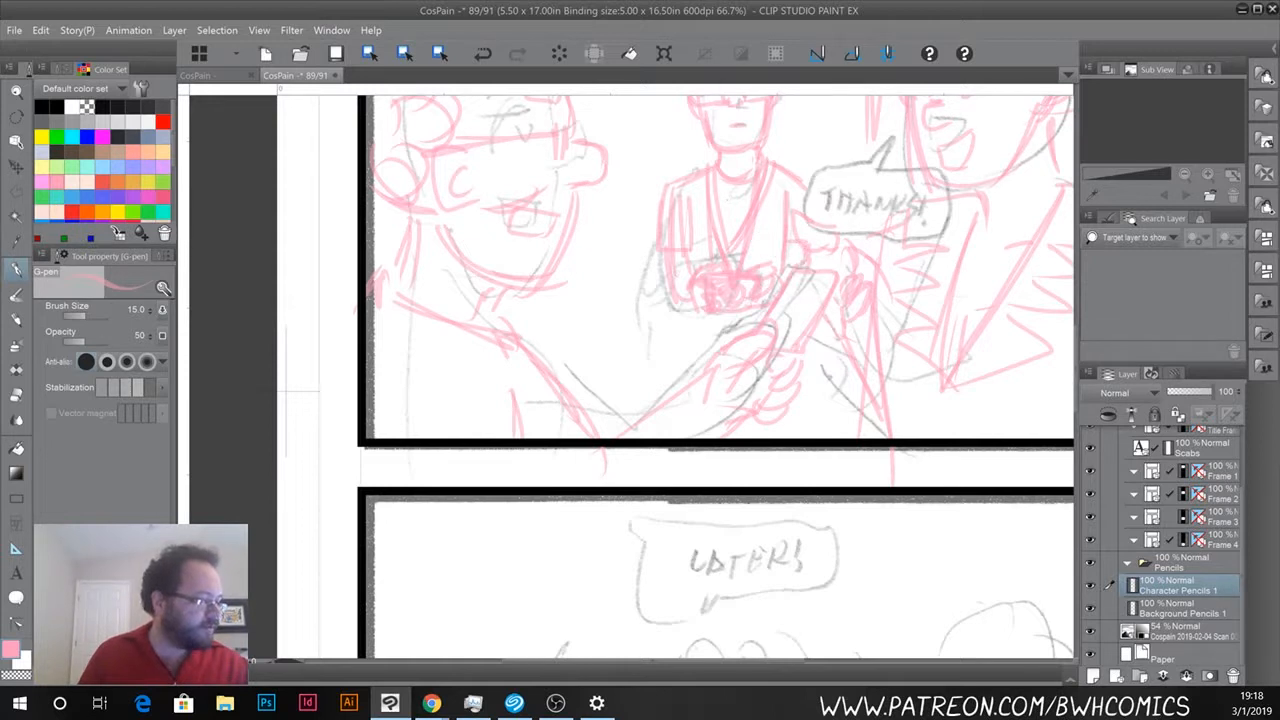
# Draw the middle character's lower torso, shirt hem and legs behind the foreground hands.
pyautogui.moveTo(689, 312)
pyautogui.mouseDown()
pyautogui.moveTo(684, 346)
pyautogui.moveTo(726, 350)
pyautogui.moveTo(686, 390)
pyautogui.mouseUp()
pyautogui.moveTo(789, 413); pyautogui.dragTo(787, 438)
pyautogui.moveTo(793, 408); pyautogui.dragTo(788, 436)
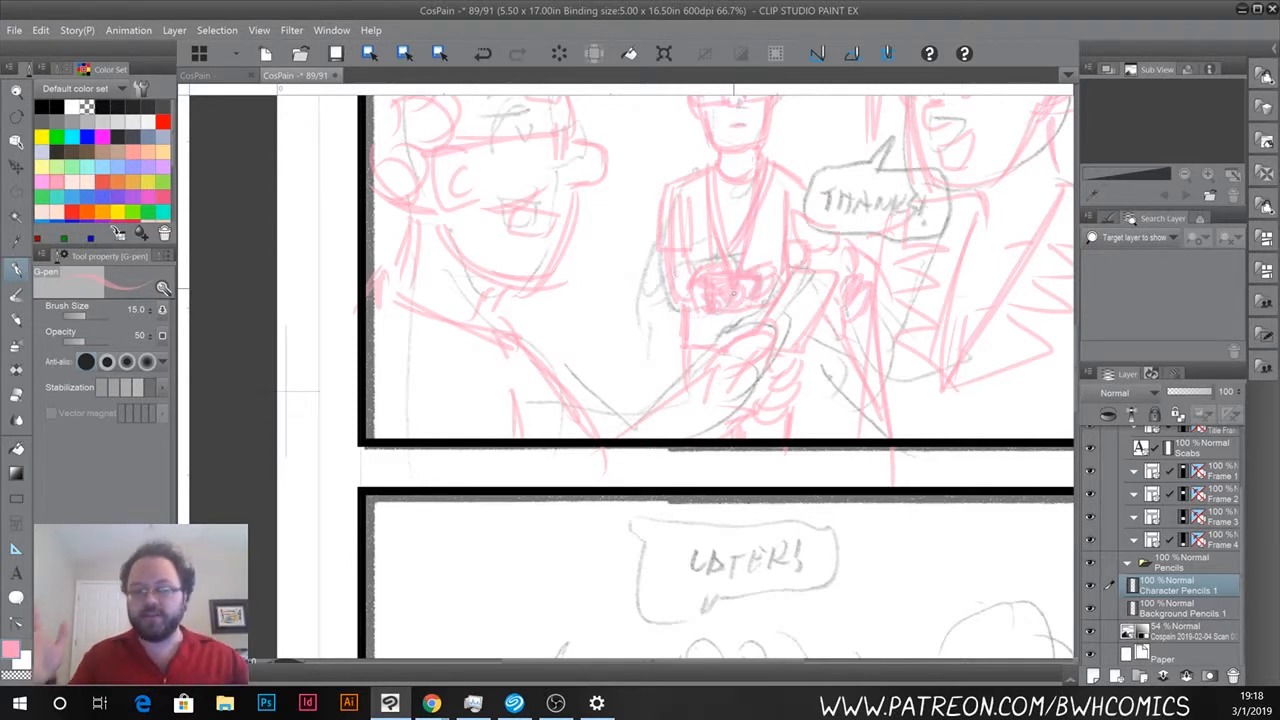
pyautogui.scroll(-2, 733, 288)
pyautogui.scroll(2, 733, 288)
pyautogui.moveTo(682, 311); pyautogui.dragTo(686, 384)
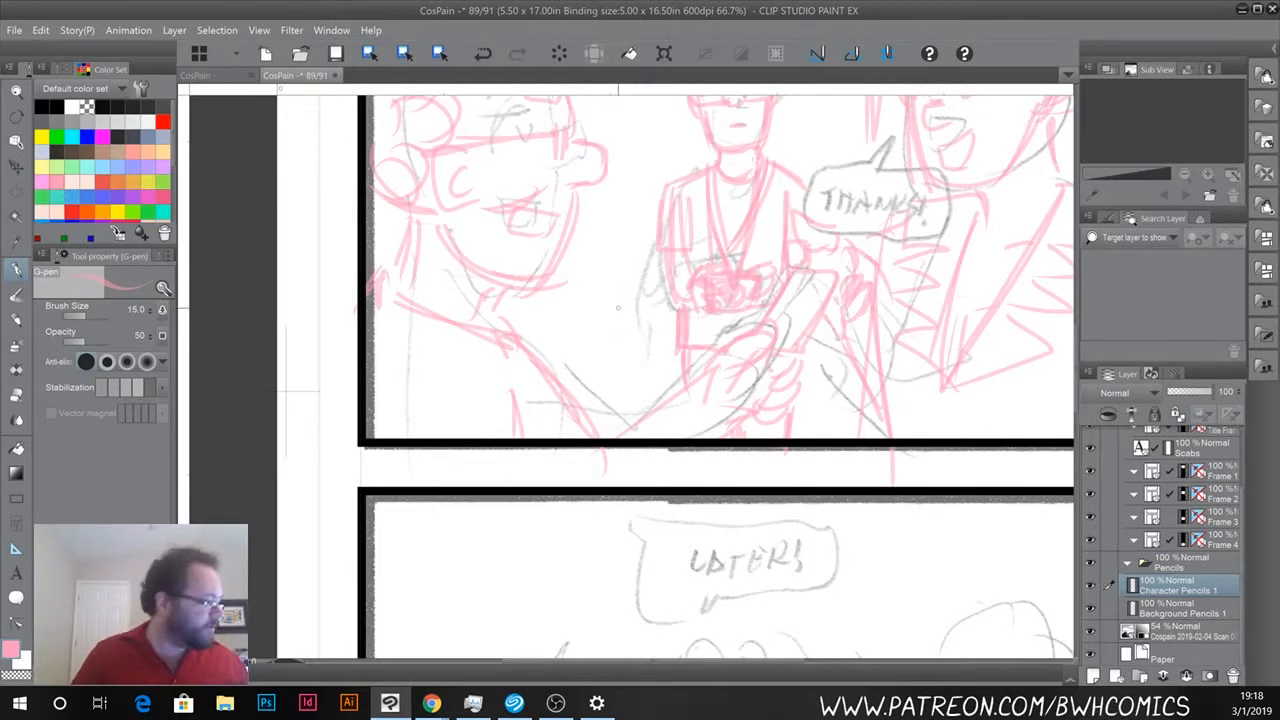
pyautogui.moveTo(643, 273); pyautogui.dragTo(645, 519)
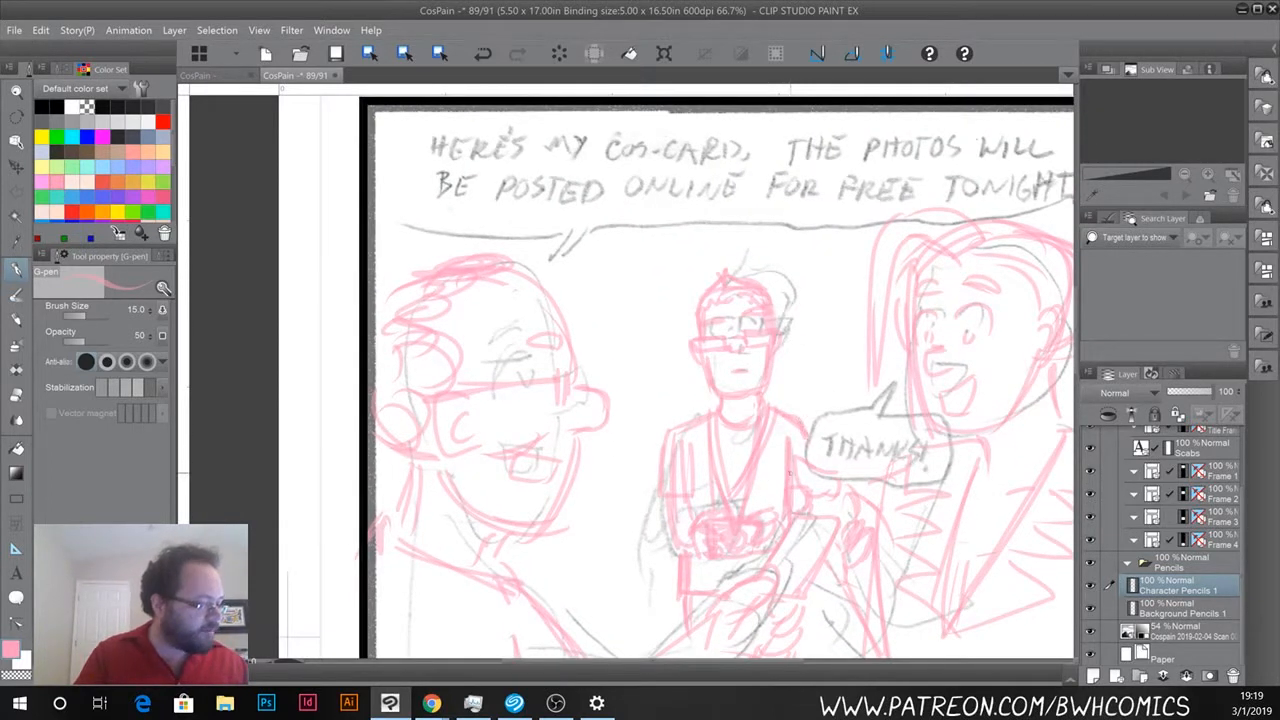
pyautogui.moveTo(643, 600); pyautogui.dragTo(623, 335)
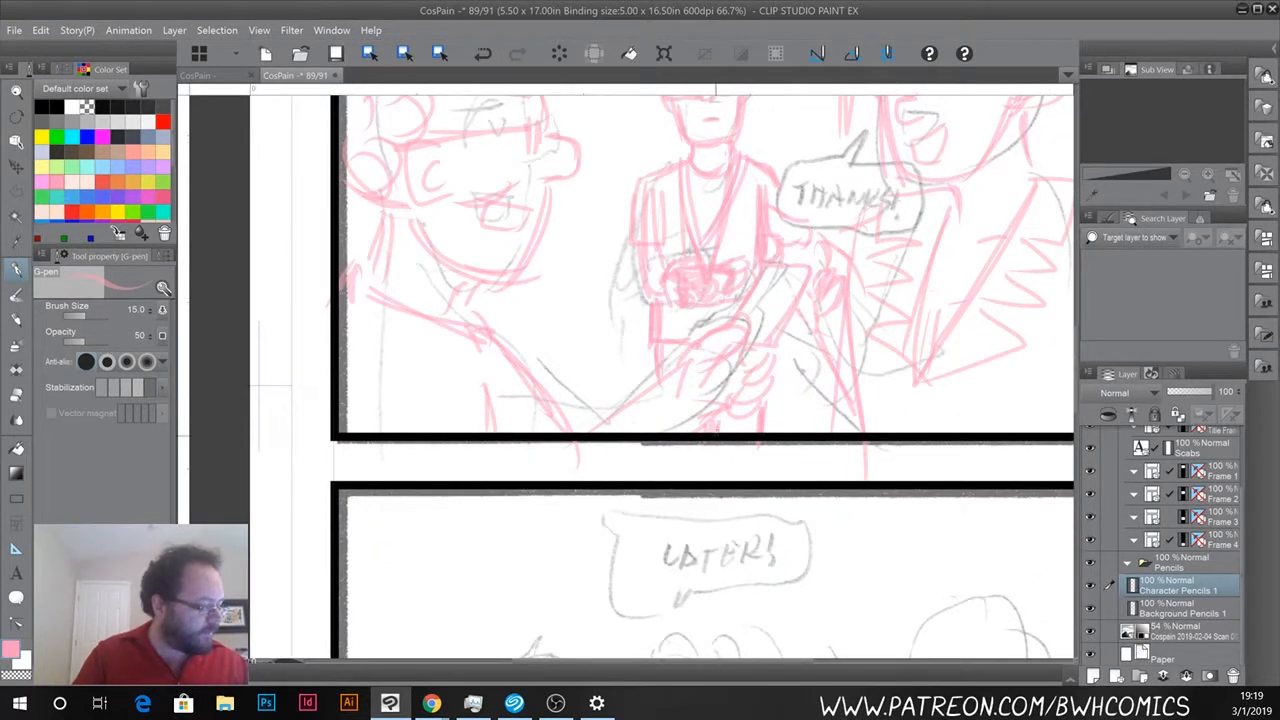
# Draw the third panel's right-hand character's large round head with ear, wide jaw, cheeks and smiling mouth.
pyautogui.moveTo(636, 494); pyautogui.dragTo(680, 154)
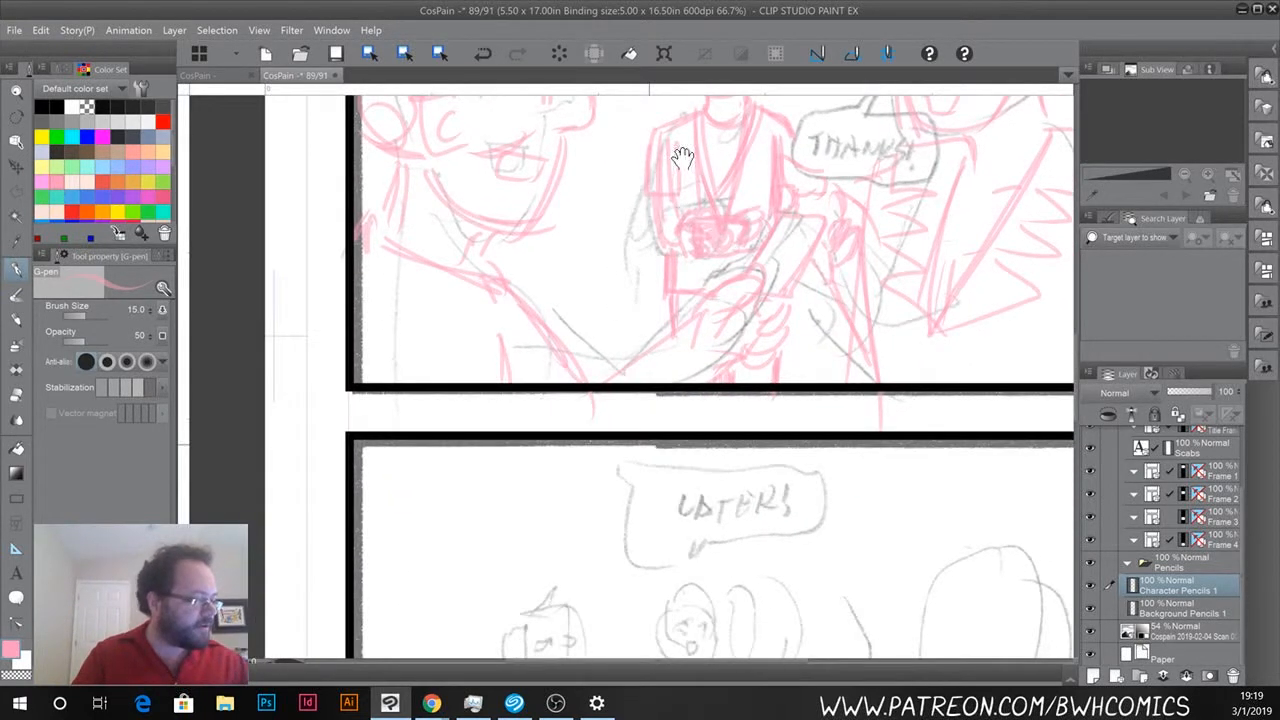
pyautogui.moveTo(595, 437)
pyautogui.mouseDown()
pyautogui.moveTo(517, 223)
pyautogui.moveTo(524, 361)
pyautogui.mouseUp()
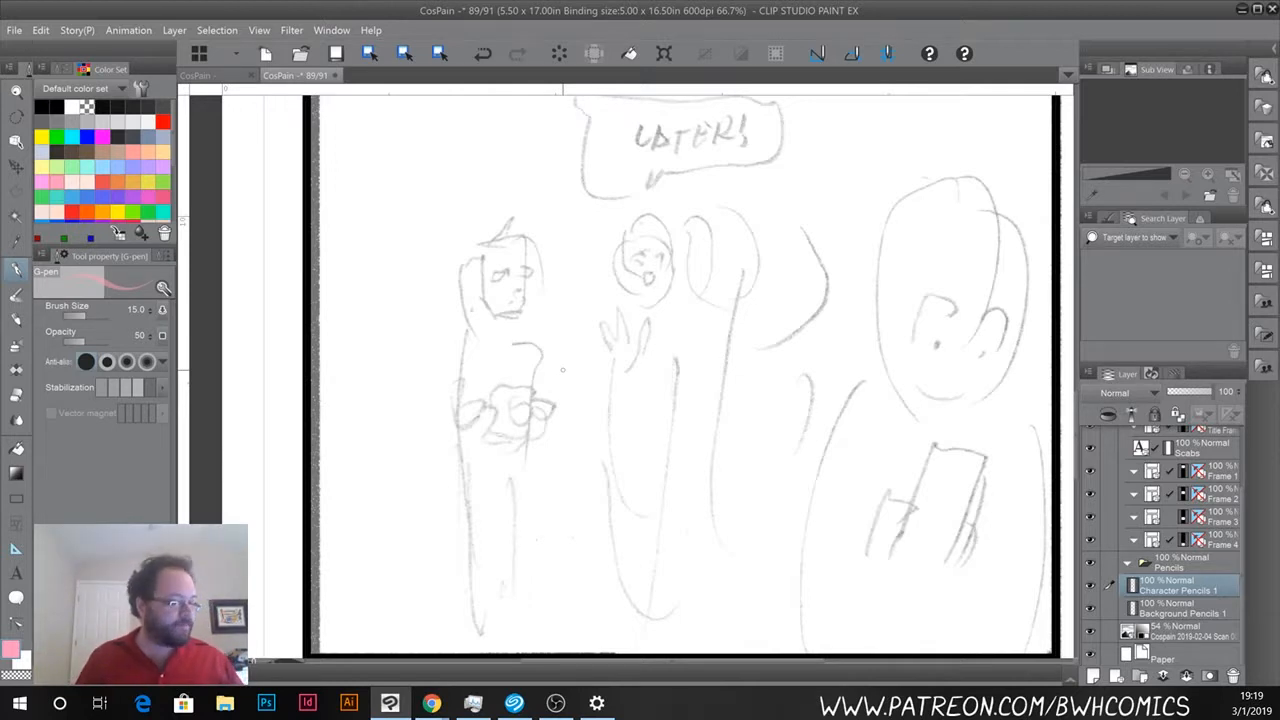
pyautogui.moveTo(872, 210); pyautogui.dragTo(997, 288)
pyautogui.moveTo(890, 193)
pyautogui.mouseDown()
pyautogui.moveTo(846, 277)
pyautogui.moveTo(807, 275)
pyautogui.moveTo(820, 272)
pyautogui.moveTo(801, 292)
pyautogui.moveTo(840, 290)
pyautogui.moveTo(842, 320)
pyautogui.mouseUp()
pyautogui.moveTo(997, 292)
pyautogui.mouseDown()
pyautogui.moveTo(1012, 326)
pyautogui.moveTo(966, 366)
pyautogui.moveTo(880, 370)
pyautogui.mouseUp()
pyautogui.moveTo(837, 318)
pyautogui.mouseDown()
pyautogui.moveTo(928, 366)
pyautogui.moveTo(878, 312)
pyautogui.moveTo(976, 333)
pyautogui.mouseUp()
pyautogui.moveTo(940, 292)
pyautogui.mouseDown()
pyautogui.moveTo(907, 294)
pyautogui.moveTo(931, 299)
pyautogui.moveTo(860, 258)
pyautogui.moveTo(856, 274)
pyautogui.moveTo(898, 286)
pyautogui.moveTo(902, 266)
pyautogui.moveTo(958, 296)
pyautogui.moveTo(1014, 276)
pyautogui.moveTo(1004, 306)
pyautogui.moveTo(970, 300)
pyautogui.mouseUp()
# Add rectangular glasses, eyebrows, a tuft of hair on top and side hair to the third panel's large head.
pyautogui.moveTo(906, 266)
pyautogui.mouseDown()
pyautogui.moveTo(957, 274)
pyautogui.moveTo(826, 270)
pyautogui.mouseUp()
pyautogui.moveTo(906, 249); pyautogui.dragTo(868, 244)
pyautogui.moveTo(1000, 250); pyautogui.dragTo(974, 258)
pyautogui.moveTo(910, 195); pyautogui.dragTo(962, 186)
pyautogui.moveTo(944, 190)
pyautogui.mouseDown()
pyautogui.moveTo(895, 202)
pyautogui.moveTo(956, 178)
pyautogui.mouseUp()
pyautogui.moveTo(910, 202)
pyautogui.mouseDown()
pyautogui.moveTo(968, 190)
pyautogui.moveTo(858, 218)
pyautogui.moveTo(836, 244)
pyautogui.moveTo(838, 274)
pyautogui.mouseUp()
pyautogui.moveTo(854, 230); pyautogui.dragTo(834, 258)
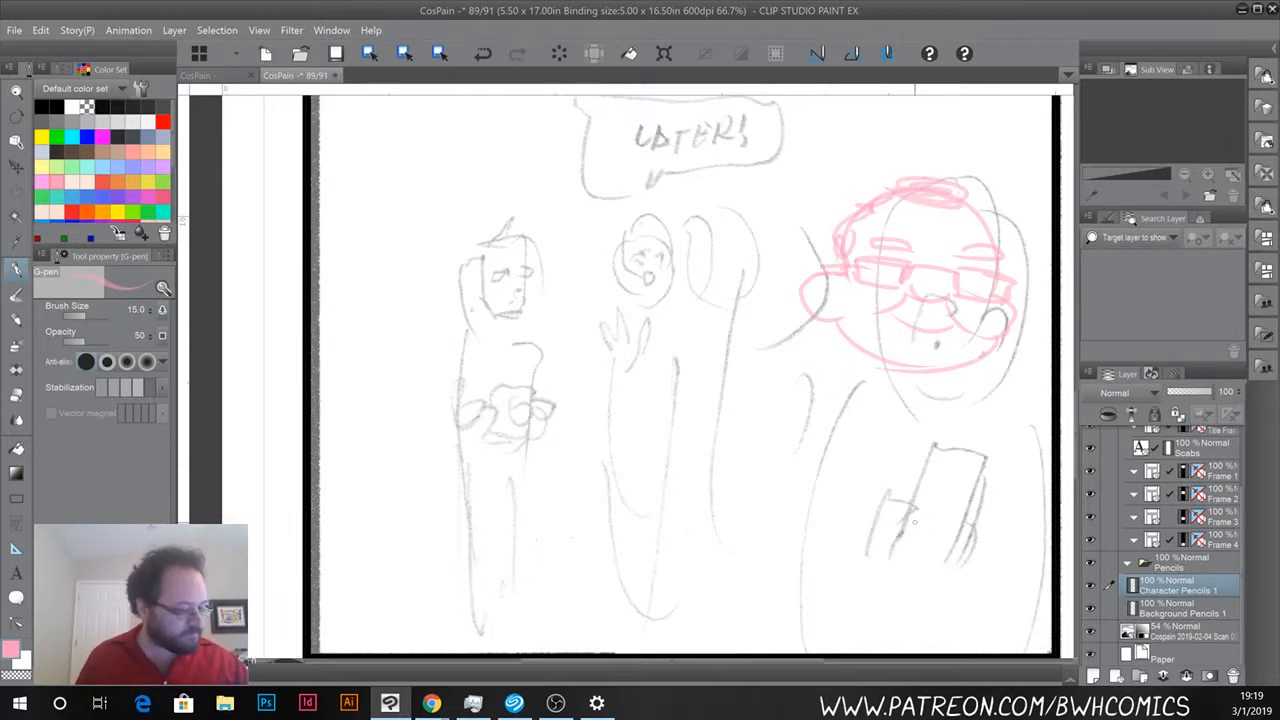
# Draw the upright rectangular object below the large head, with the fingers of both hands wrapped around its base.
pyautogui.moveTo(930, 458)
pyautogui.mouseDown()
pyautogui.moveTo(916, 502)
pyautogui.moveTo(980, 456)
pyautogui.moveTo(968, 514)
pyautogui.mouseUp()
pyautogui.moveTo(984, 468); pyautogui.dragTo(968, 514)
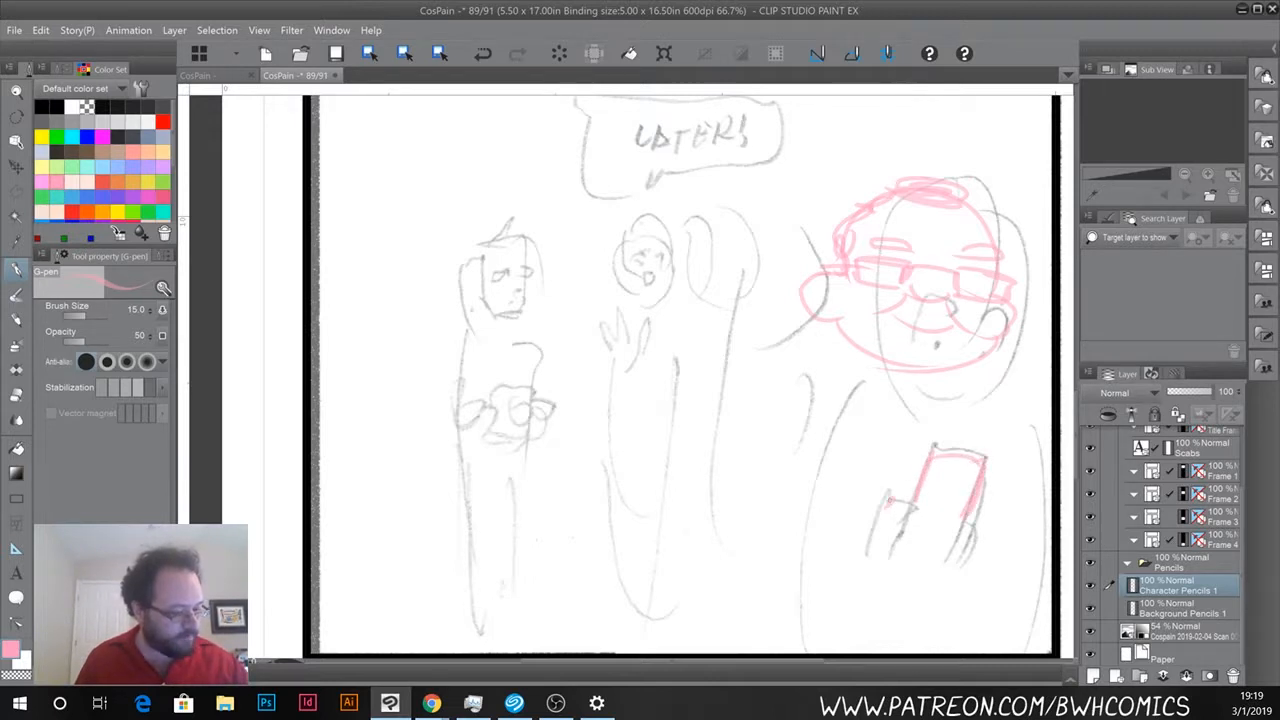
pyautogui.moveTo(940, 518)
pyautogui.mouseDown()
pyautogui.moveTo(874, 548)
pyautogui.moveTo(932, 544)
pyautogui.moveTo(876, 558)
pyautogui.moveTo(932, 568)
pyautogui.moveTo(862, 534)
pyautogui.moveTo(928, 578)
pyautogui.mouseUp()
pyautogui.moveTo(942, 528)
pyautogui.mouseDown()
pyautogui.moveTo(986, 522)
pyautogui.moveTo(982, 578)
pyautogui.moveTo(982, 516)
pyautogui.mouseUp()
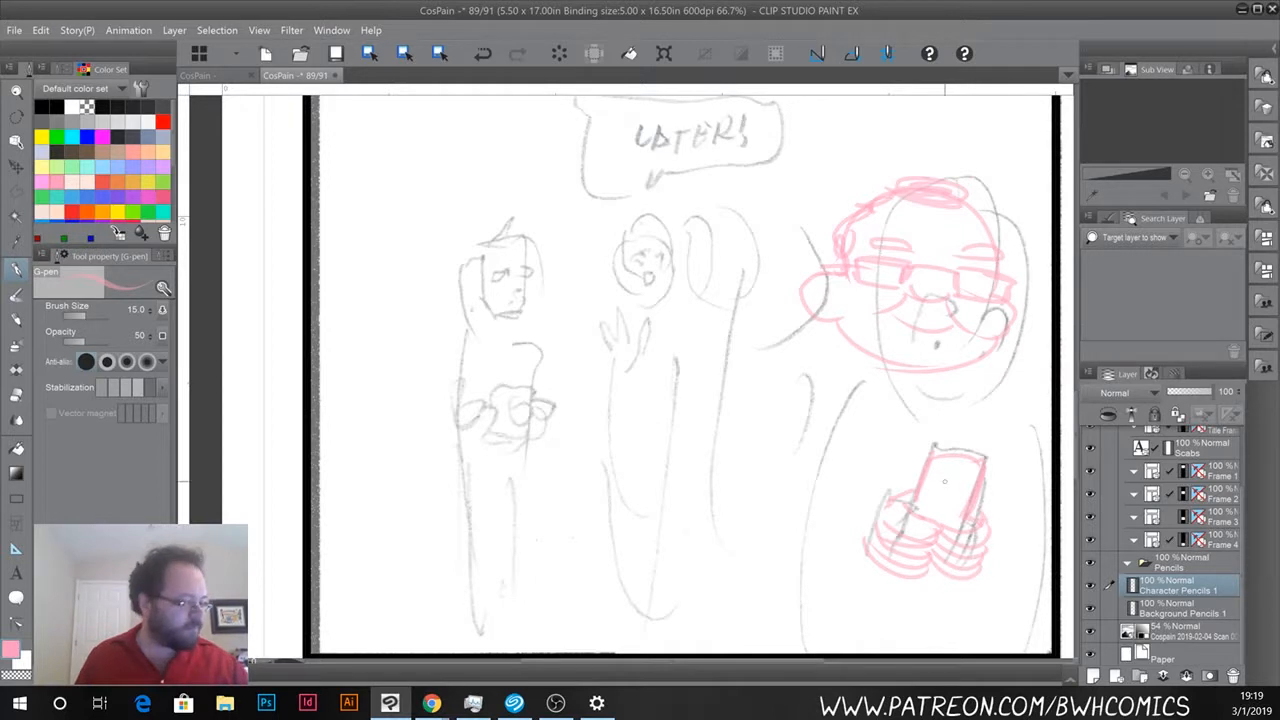
# Draw the large character's neck, collar and hanging neck strap, and extend the held object below the hands.
pyautogui.scroll(-1, 737, 600)
pyautogui.scroll(1, 737, 600)
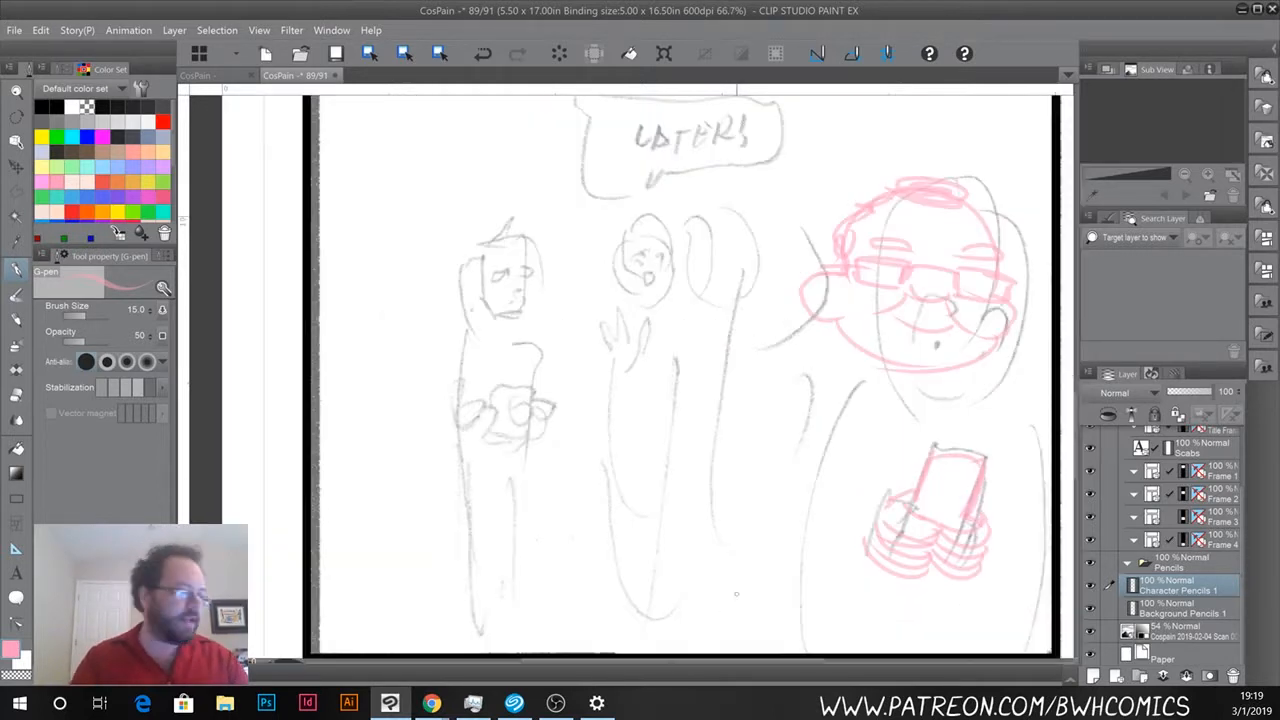
pyautogui.scroll(-2, 737, 600)
pyautogui.moveTo(627, 254); pyautogui.dragTo(617, 186)
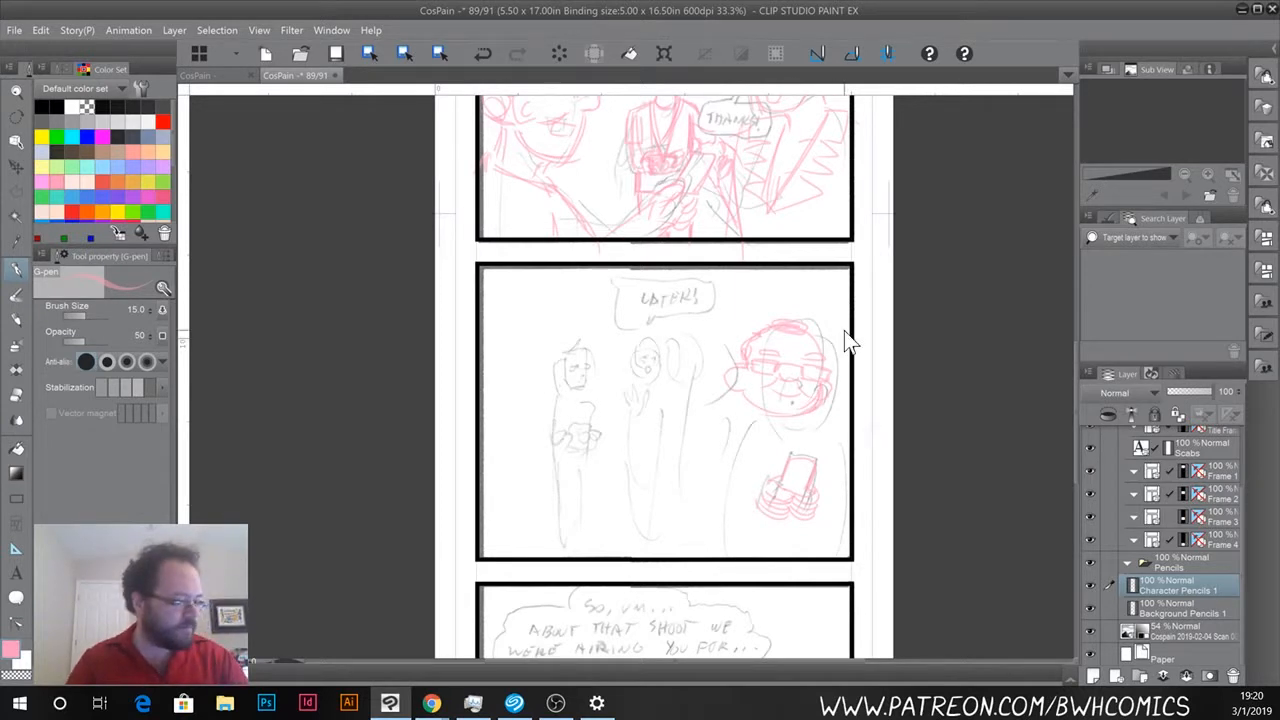
pyautogui.scroll(1, 846, 340)
pyautogui.moveTo(634, 486); pyautogui.dragTo(634, 366)
pyautogui.moveTo(705, 329); pyautogui.dragTo(738, 430)
pyautogui.moveTo(784, 338); pyautogui.dragTo(784, 398)
pyautogui.moveTo(753, 495)
pyautogui.mouseDown()
pyautogui.moveTo(754, 527)
pyautogui.moveTo(773, 525)
pyautogui.mouseUp()
pyautogui.moveTo(776, 495); pyautogui.dragTo(774, 526)
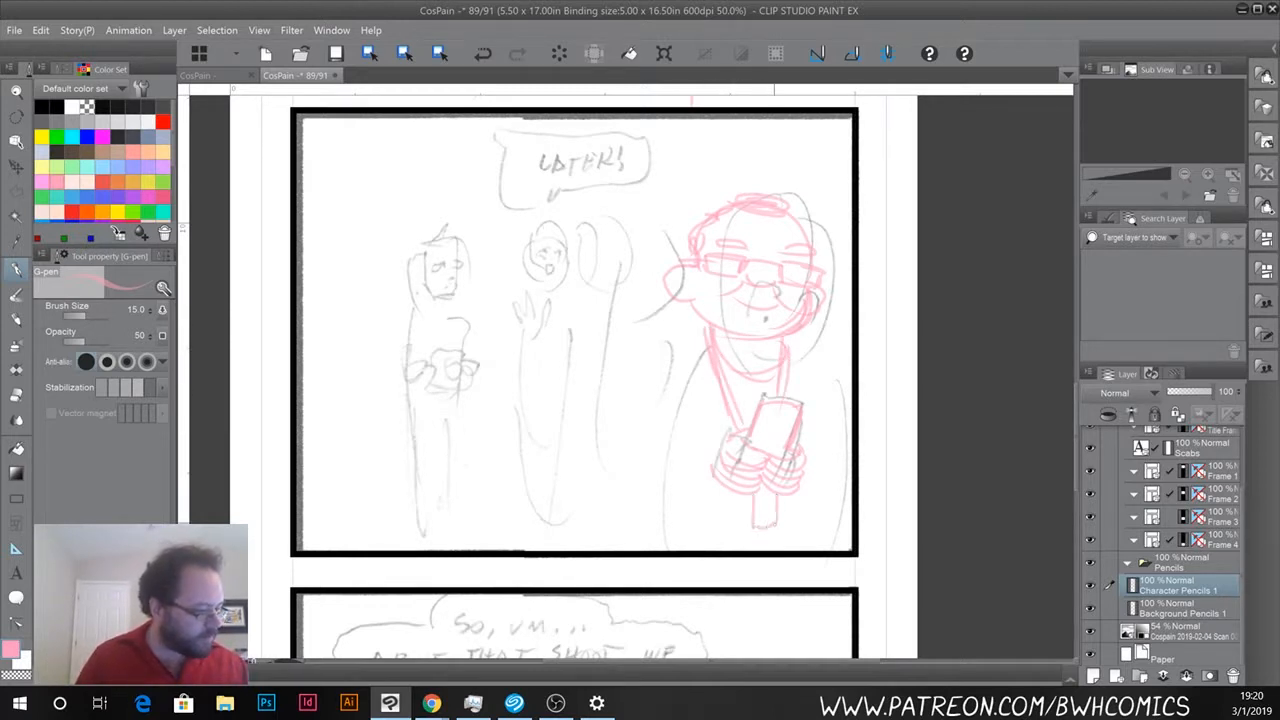
# Draw the large character's shoulder and short sleeve on the ear side, with the bent forearm reaching to the hands.
pyautogui.moveTo(718, 450)
pyautogui.mouseDown()
pyautogui.moveTo(670, 502)
pyautogui.moveTo(626, 498)
pyautogui.mouseUp()
pyautogui.moveTo(702, 330)
pyautogui.mouseDown()
pyautogui.moveTo(617, 368)
pyautogui.moveTo(607, 458)
pyautogui.mouseUp()
pyautogui.moveTo(646, 358)
pyautogui.mouseDown()
pyautogui.moveTo(605, 440)
pyautogui.moveTo(686, 446)
pyautogui.mouseUp()
pyautogui.moveTo(685, 378)
pyautogui.mouseDown()
pyautogui.moveTo(683, 448)
pyautogui.moveTo(615, 527)
pyautogui.mouseUp()
pyautogui.moveTo(621, 454); pyautogui.dragTo(619, 547)
pyautogui.moveTo(722, 485); pyautogui.dragTo(636, 549)
pyautogui.moveTo(712, 487); pyautogui.dragTo(616, 532)
pyautogui.moveTo(707, 497); pyautogui.dragTo(623, 538)
pyautogui.moveTo(708, 463); pyautogui.dragTo(618, 494)
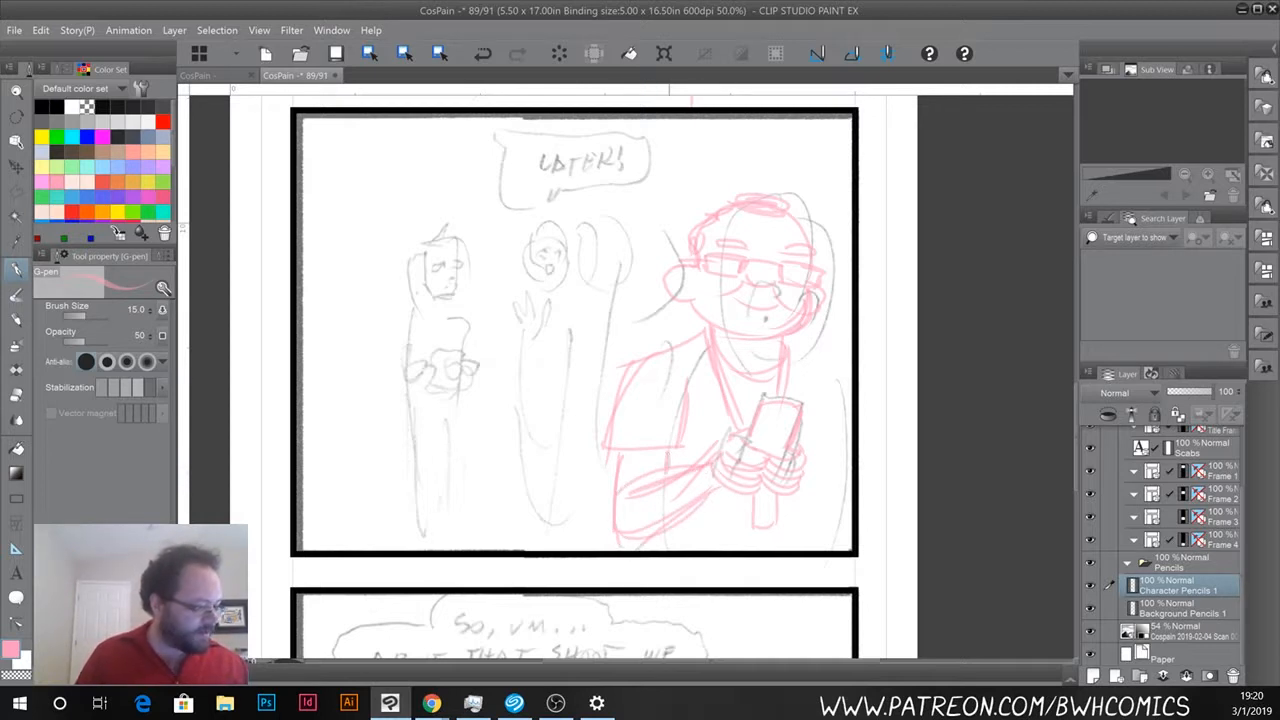
# Draw the large character's other shoulder and bent arm near the panel border, and add the torso edge behind the first arm.
pyautogui.moveTo(790, 352)
pyautogui.mouseDown()
pyautogui.moveTo(850, 396)
pyautogui.moveTo(846, 494)
pyautogui.mouseUp()
pyautogui.moveTo(840, 382); pyautogui.dragTo(847, 520)
pyautogui.moveTo(806, 460)
pyautogui.mouseDown()
pyautogui.moveTo(834, 508)
pyautogui.moveTo(800, 548)
pyautogui.mouseUp()
pyautogui.moveTo(783, 500)
pyautogui.mouseDown()
pyautogui.moveTo(836, 560)
pyautogui.moveTo(814, 560)
pyautogui.mouseUp()
pyautogui.moveTo(848, 455)
pyautogui.mouseDown()
pyautogui.moveTo(843, 522)
pyautogui.moveTo(822, 506)
pyautogui.mouseUp()
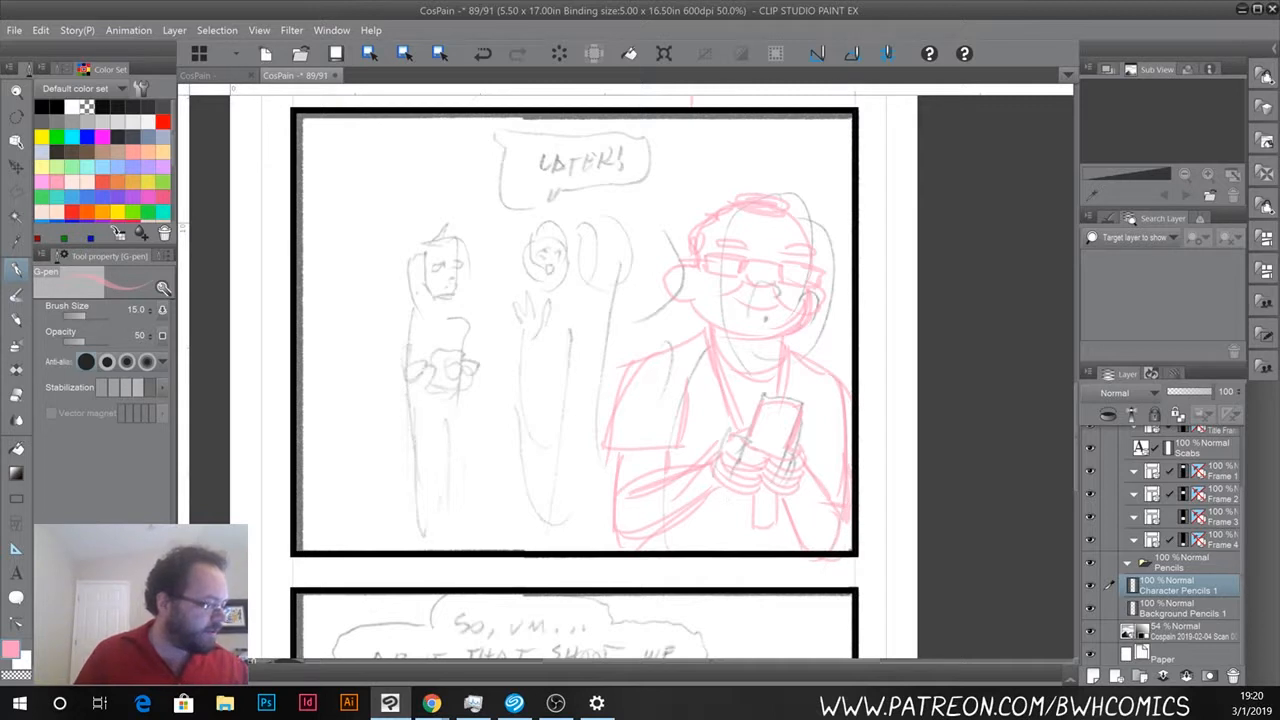
pyautogui.moveTo(618, 414); pyautogui.dragTo(590, 550)
pyautogui.moveTo(606, 450); pyautogui.dragTo(588, 552)
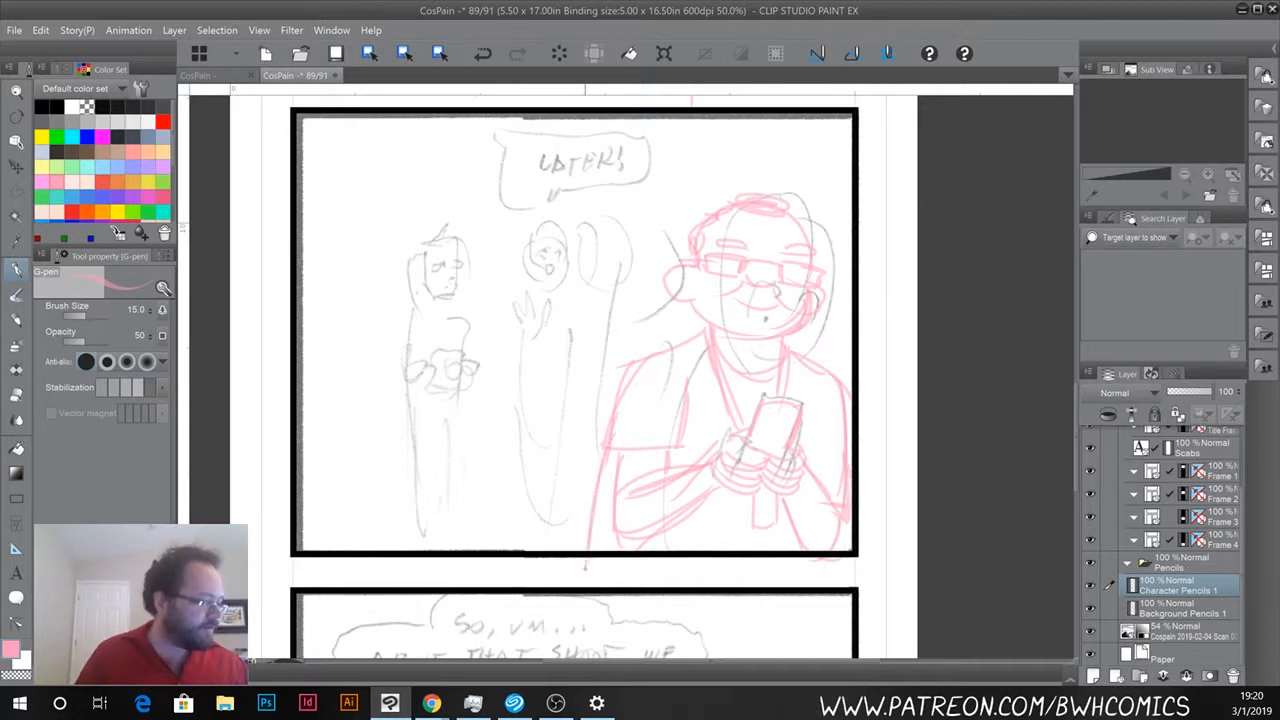
# Close the large character's arm line at the lower panel border and shift the whole figure slightly toward the panel's centre using a polyline selection.
pyautogui.moveTo(843, 528); pyautogui.dragTo(836, 548)
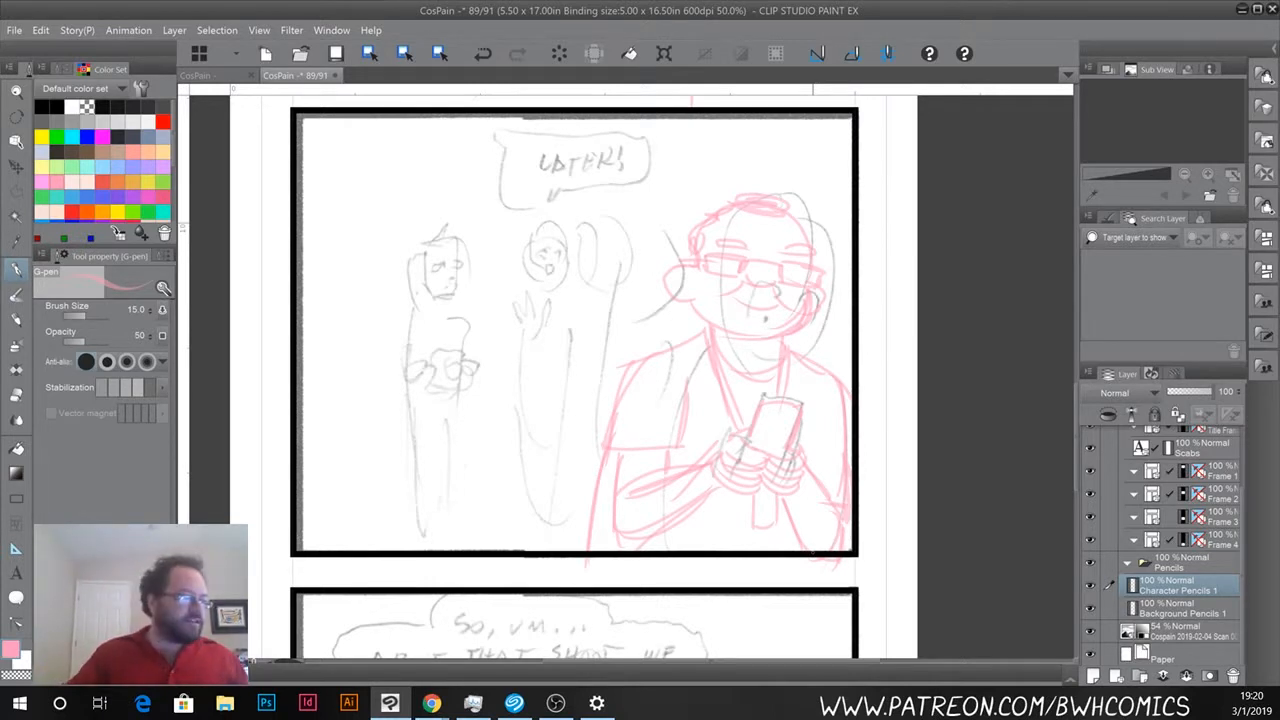
pyautogui.press('m')
pyautogui.click(549, 211)
pyautogui.click(649, 149)
pyautogui.click(851, 136)
pyautogui.click(969, 225)
pyautogui.click(980, 531)
pyautogui.click(880, 635)
pyautogui.click(545, 603)
pyautogui.click(455, 505)
pyautogui.click(490, 248)
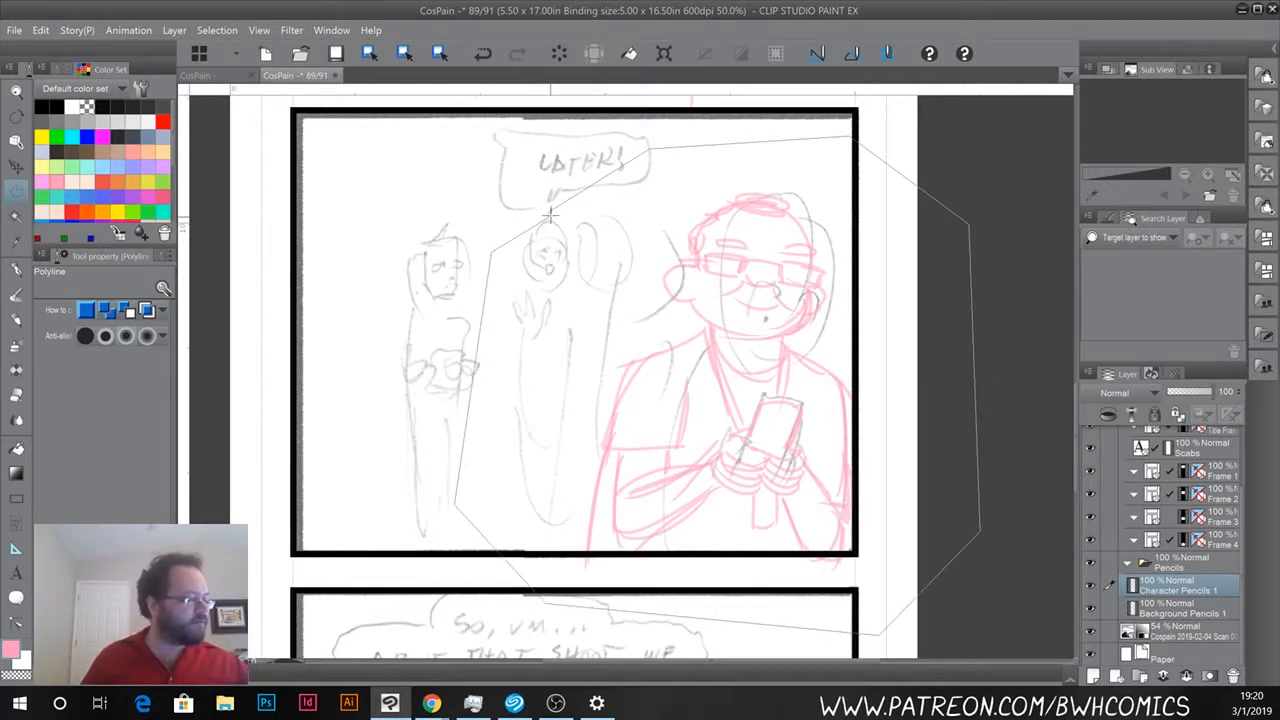
pyautogui.click(549, 209)
pyautogui.click(16, 165)
pyautogui.moveTo(646, 345); pyautogui.dragTo(626, 340)
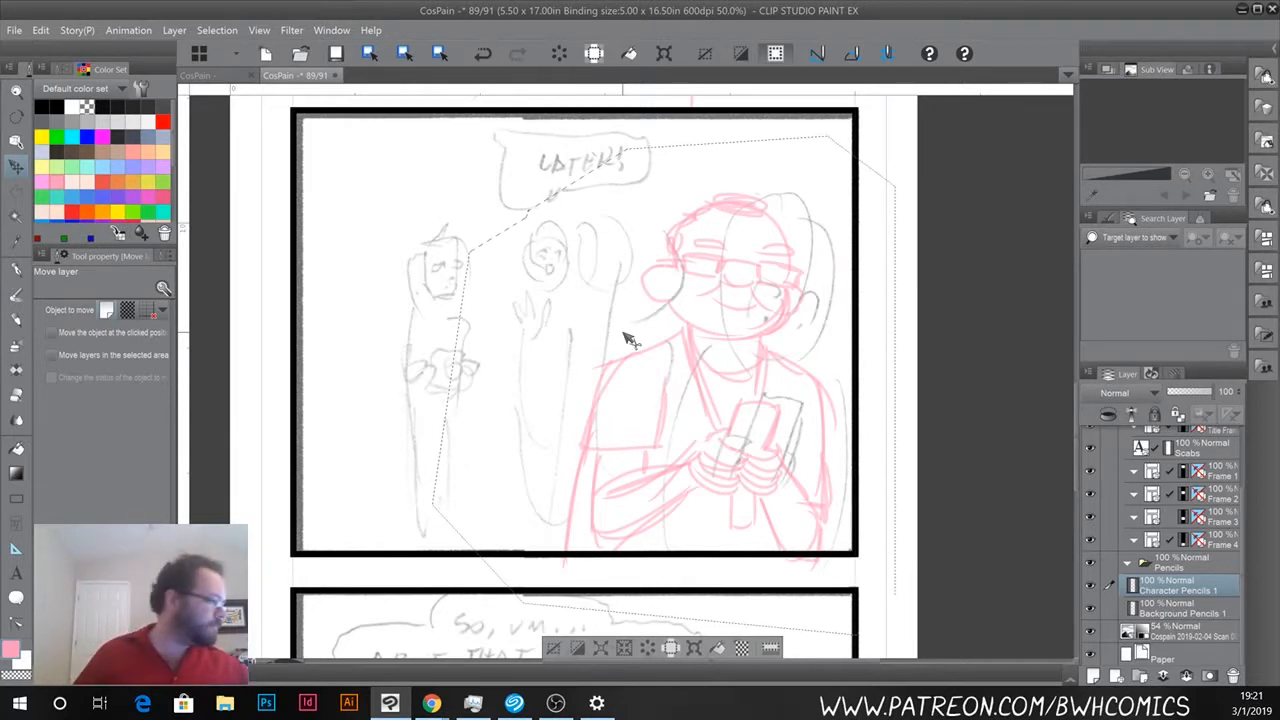
pyautogui.hotkey('ctrl', 'd')
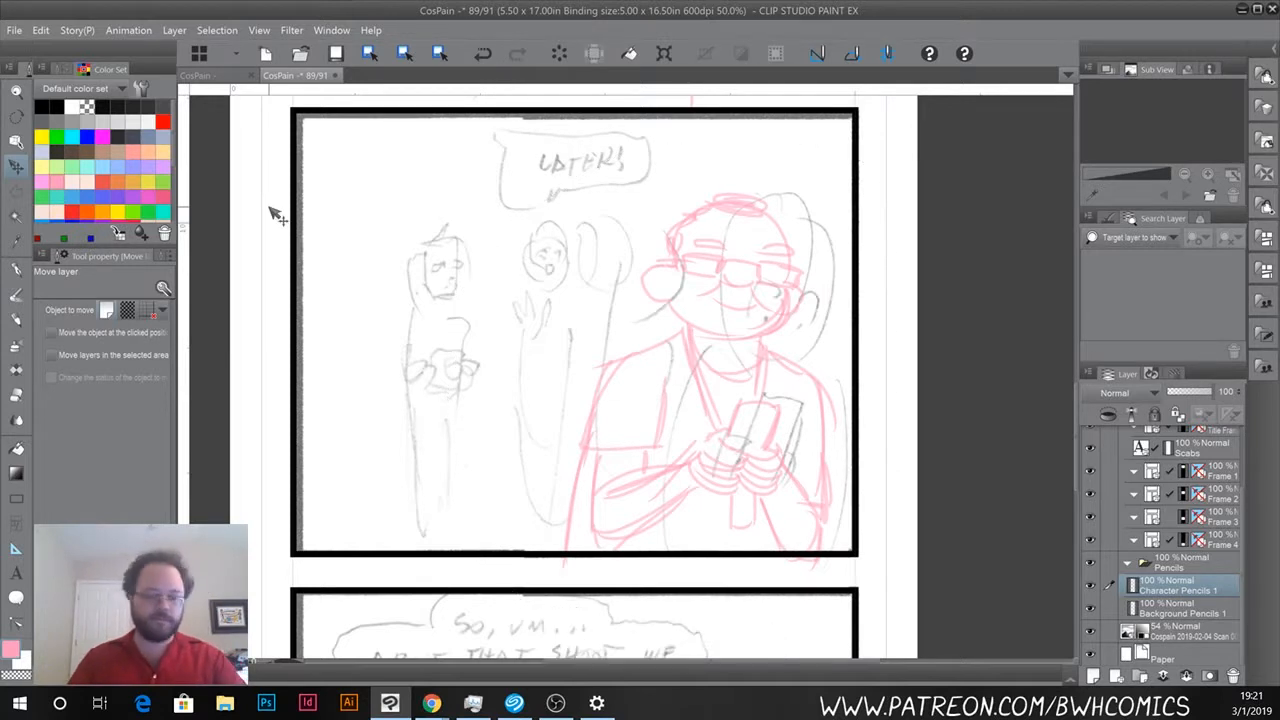
# Draw the middle figure's raised open hand with spread fingers and a pointed wrist cuff over the rough sketch.
pyautogui.scroll(1, 277, 215)
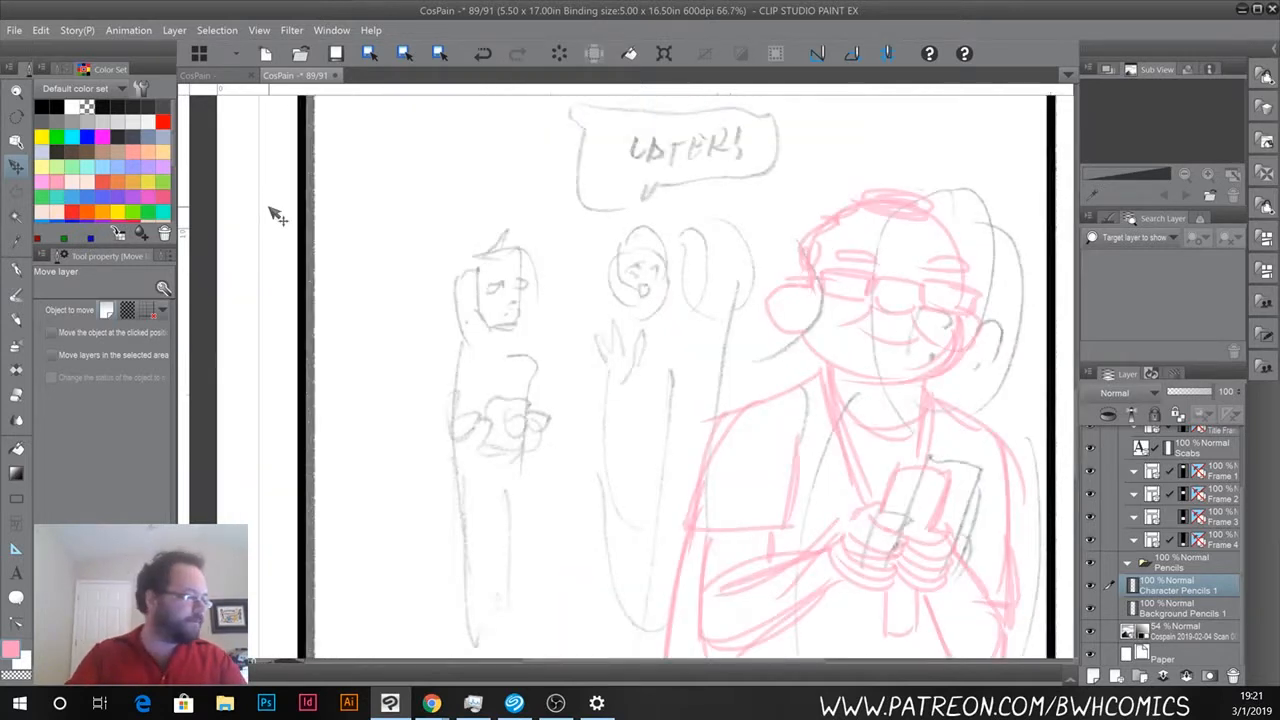
pyautogui.click(16, 268)
pyautogui.moveTo(642, 338)
pyautogui.mouseDown()
pyautogui.moveTo(619, 361)
pyautogui.moveTo(627, 343)
pyautogui.moveTo(615, 323)
pyautogui.moveTo(610, 345)
pyautogui.moveTo(602, 323)
pyautogui.moveTo(602, 348)
pyautogui.moveTo(592, 333)
pyautogui.moveTo(620, 366)
pyautogui.mouseUp()
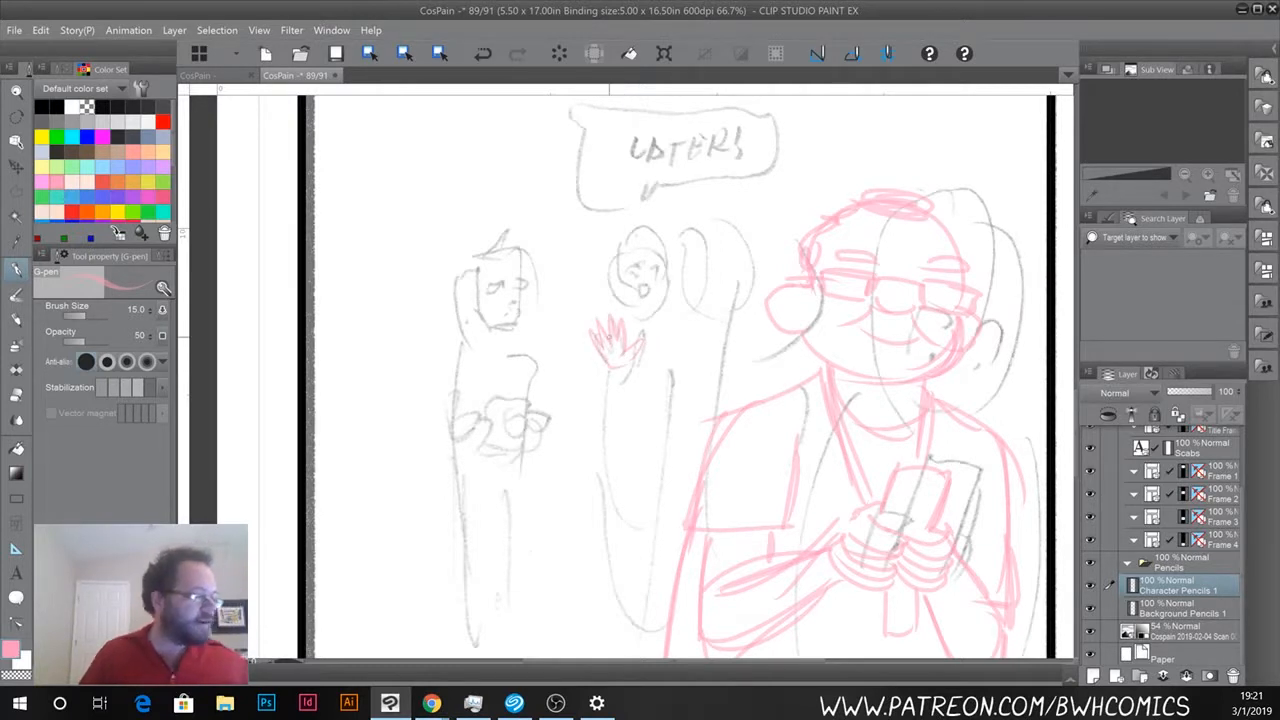
pyautogui.press('space')
pyautogui.moveTo(606, 191); pyautogui.dragTo(582, 600)
pyautogui.moveTo(571, 363); pyautogui.dragTo(585, 120)
pyautogui.moveTo(614, 543); pyautogui.dragTo(600, 578)
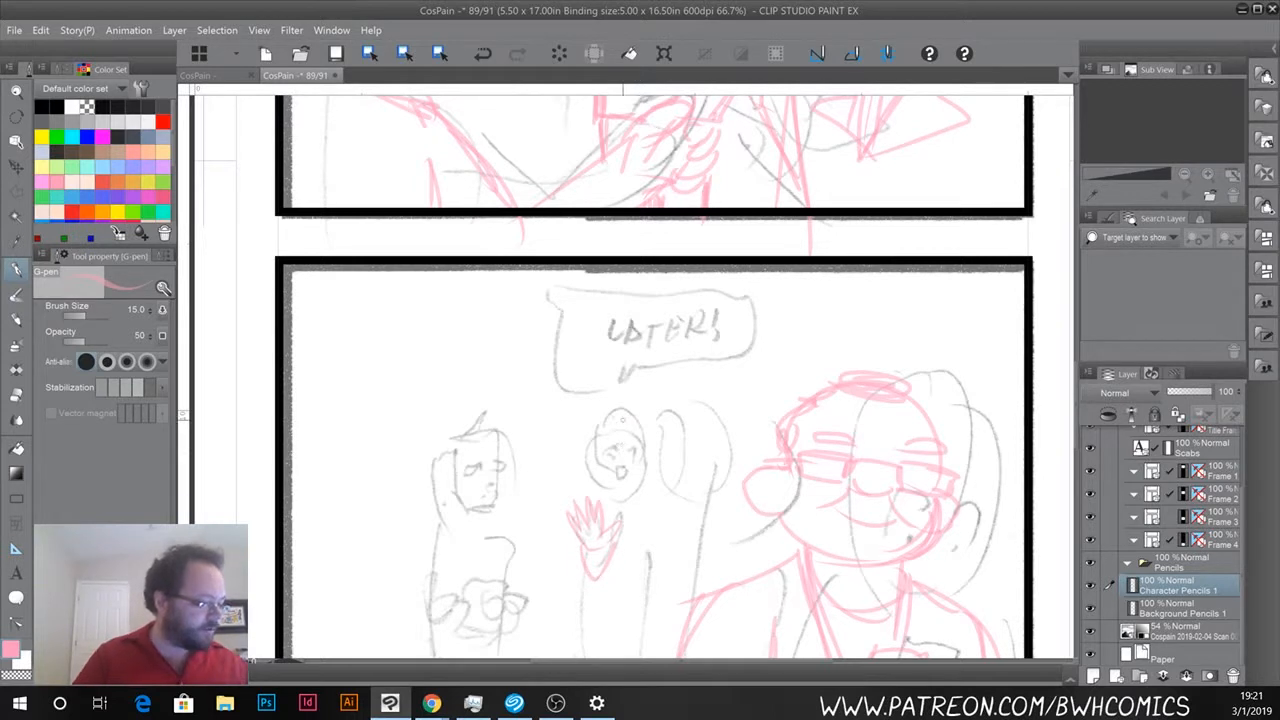
# Draw the middle figure's oval head with ears, nose, open grin, eyes and eyebrows.
pyautogui.moveTo(628, 414); pyautogui.dragTo(647, 484)
pyautogui.moveTo(622, 412)
pyautogui.mouseDown()
pyautogui.moveTo(595, 438)
pyautogui.moveTo(595, 467)
pyautogui.moveTo(630, 492)
pyautogui.mouseUp()
pyautogui.moveTo(587, 453); pyautogui.dragTo(592, 476)
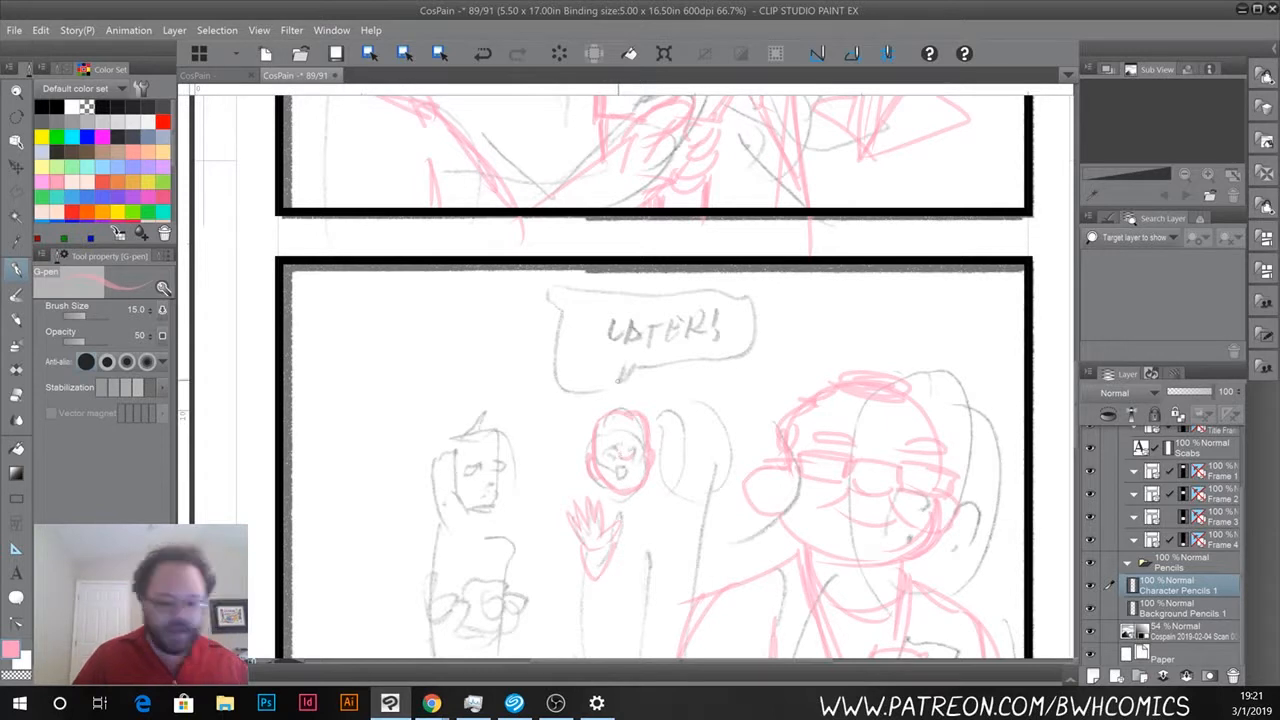
pyautogui.scroll(5, 618, 380)
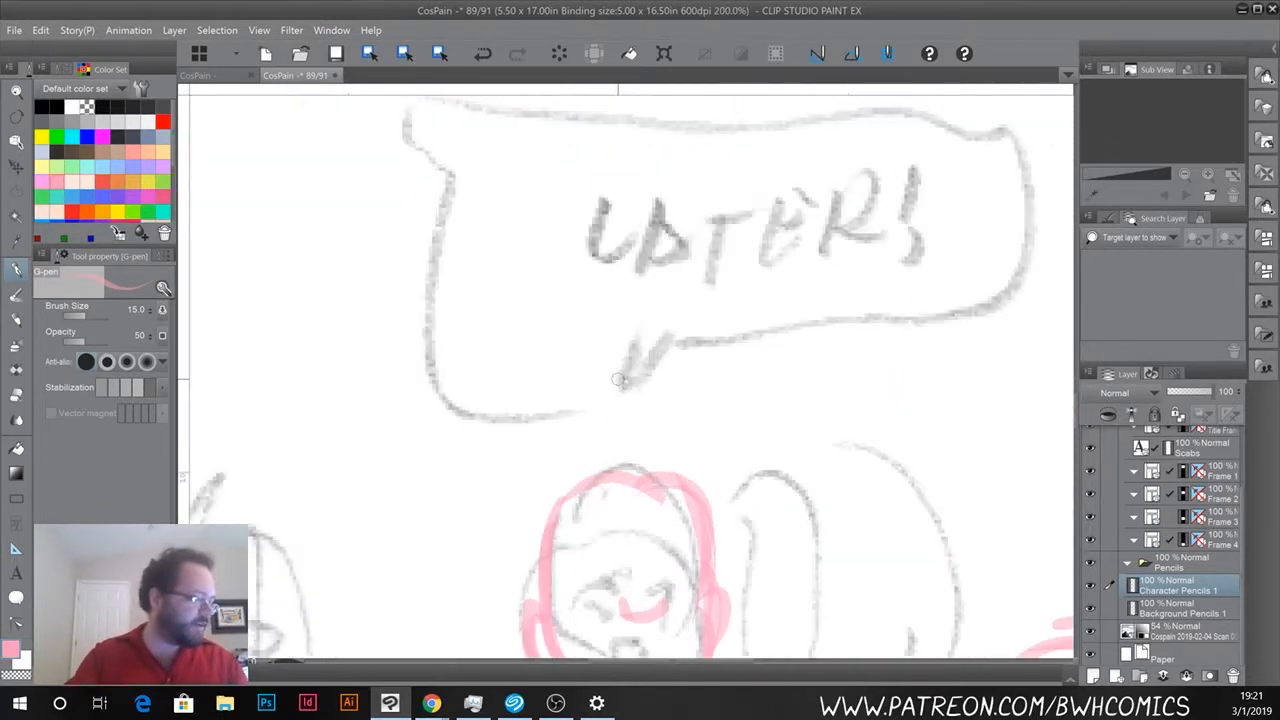
pyautogui.moveTo(583, 490); pyautogui.dragTo(560, 150)
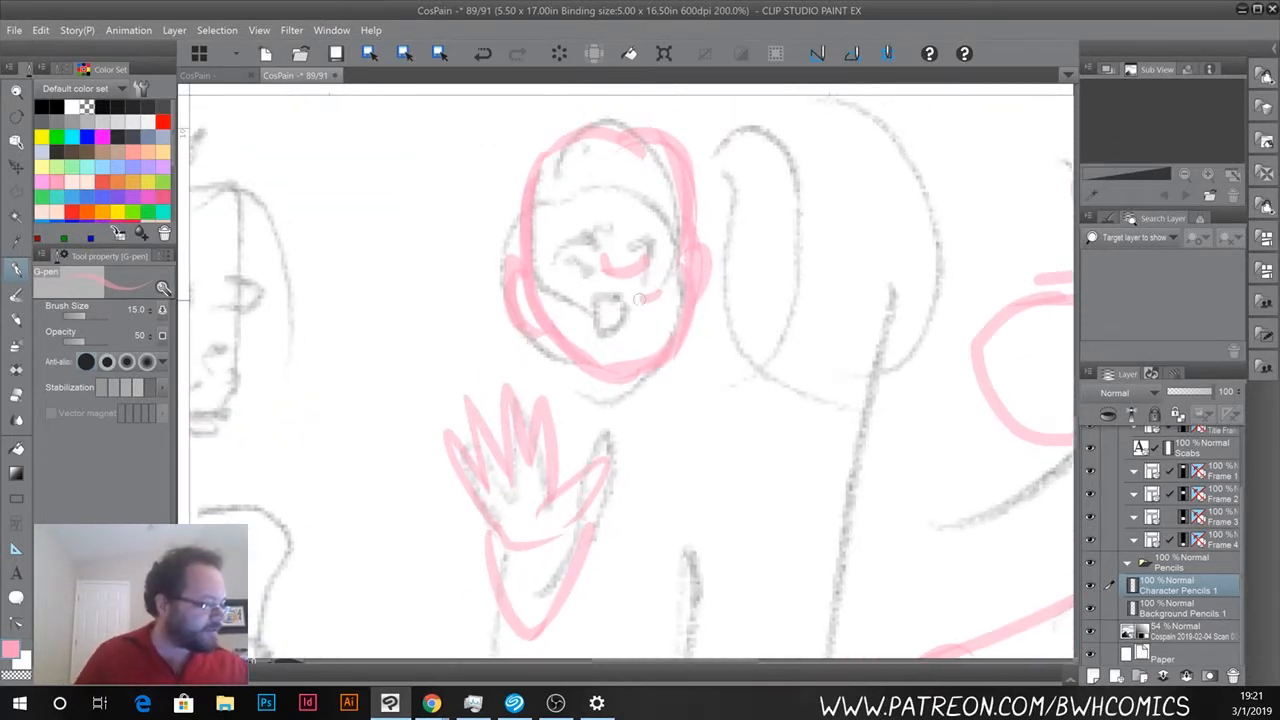
pyautogui.moveTo(582, 293)
pyautogui.mouseDown()
pyautogui.moveTo(593, 332)
pyautogui.moveTo(662, 298)
pyautogui.mouseUp()
pyautogui.moveTo(590, 230)
pyautogui.mouseDown()
pyautogui.moveTo(578, 222)
pyautogui.moveTo(552, 248)
pyautogui.moveTo(662, 214)
pyautogui.moveTo(680, 230)
pyautogui.moveTo(659, 238)
pyautogui.mouseUp()
pyautogui.moveTo(590, 199); pyautogui.dragTo(552, 207)
pyautogui.moveTo(636, 190)
pyautogui.mouseDown()
pyautogui.moveTo(668, 178)
pyautogui.moveTo(632, 192)
pyautogui.mouseUp()
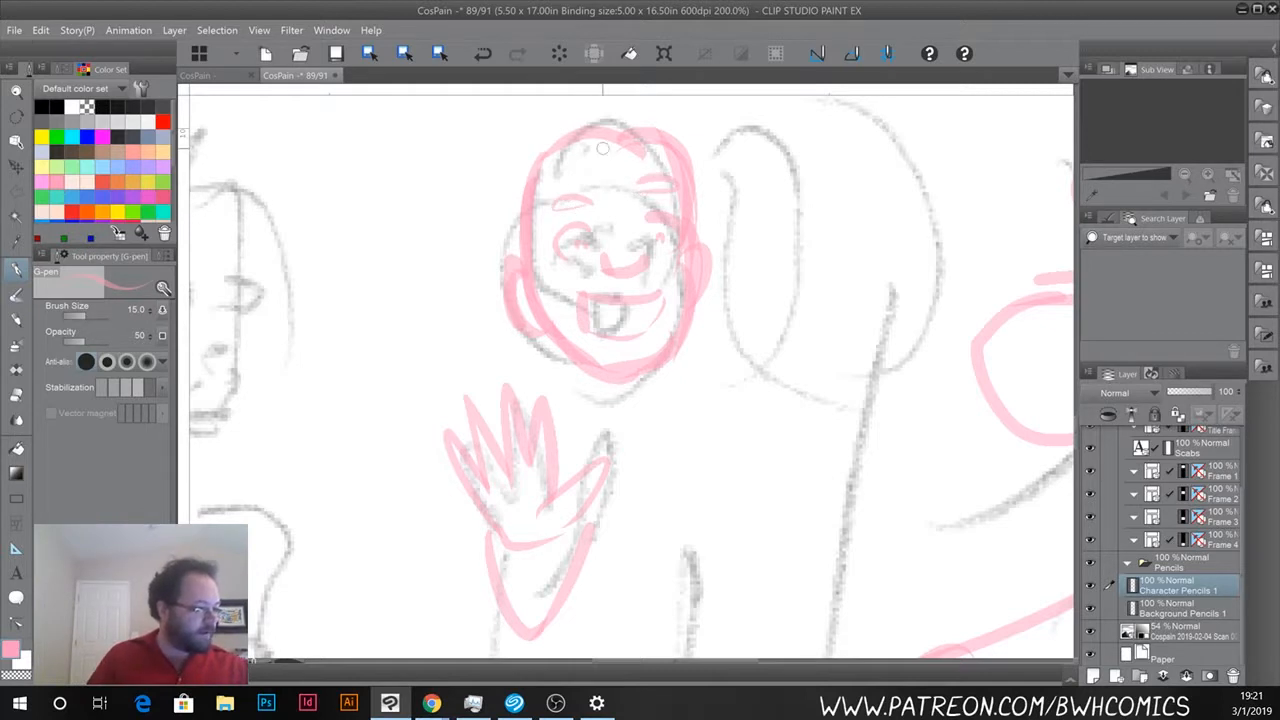
pyautogui.moveTo(601, 143)
pyautogui.mouseDown()
pyautogui.moveTo(585, 92)
pyautogui.moveTo(572, 312)
pyautogui.mouseUp()
pyautogui.moveTo(588, 112)
pyautogui.mouseDown()
pyautogui.moveTo(545, 100)
pyautogui.moveTo(545, 340)
pyautogui.mouseUp()
pyautogui.hotkey('ctrl', 'z')
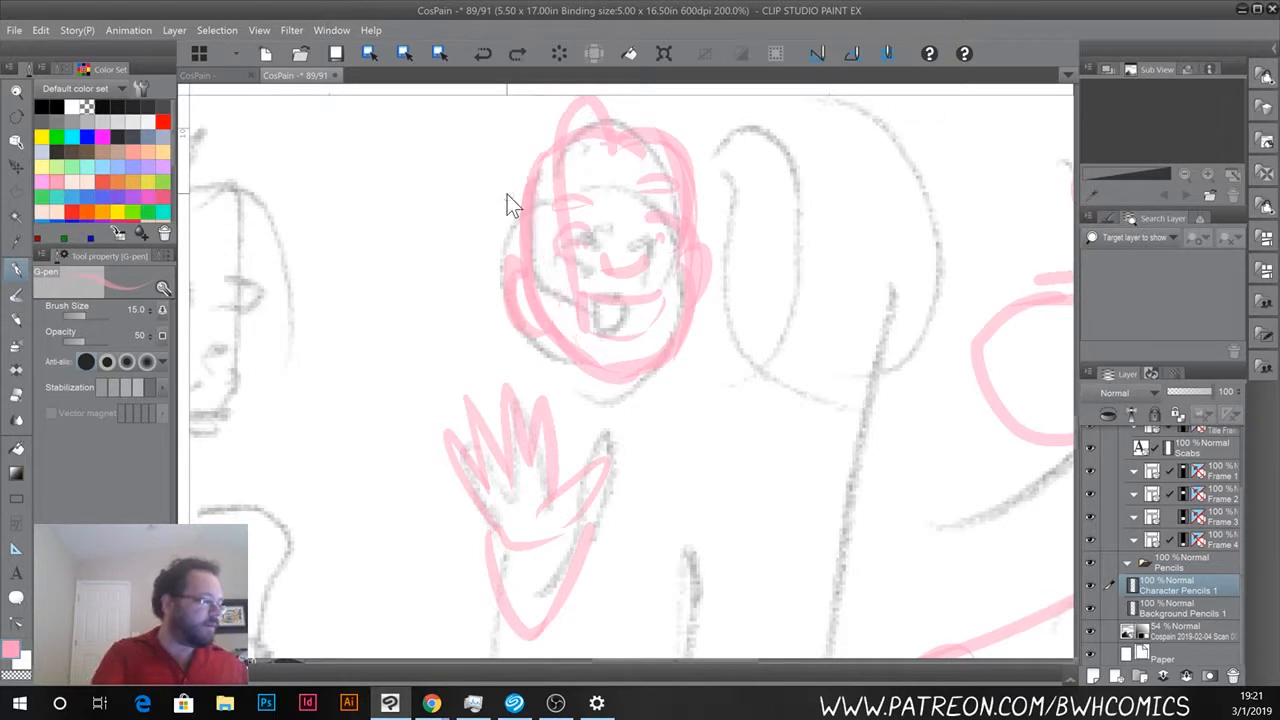
pyautogui.hotkey('ctrl', 'z')
pyautogui.moveTo(624, 144); pyautogui.dragTo(590, 340)
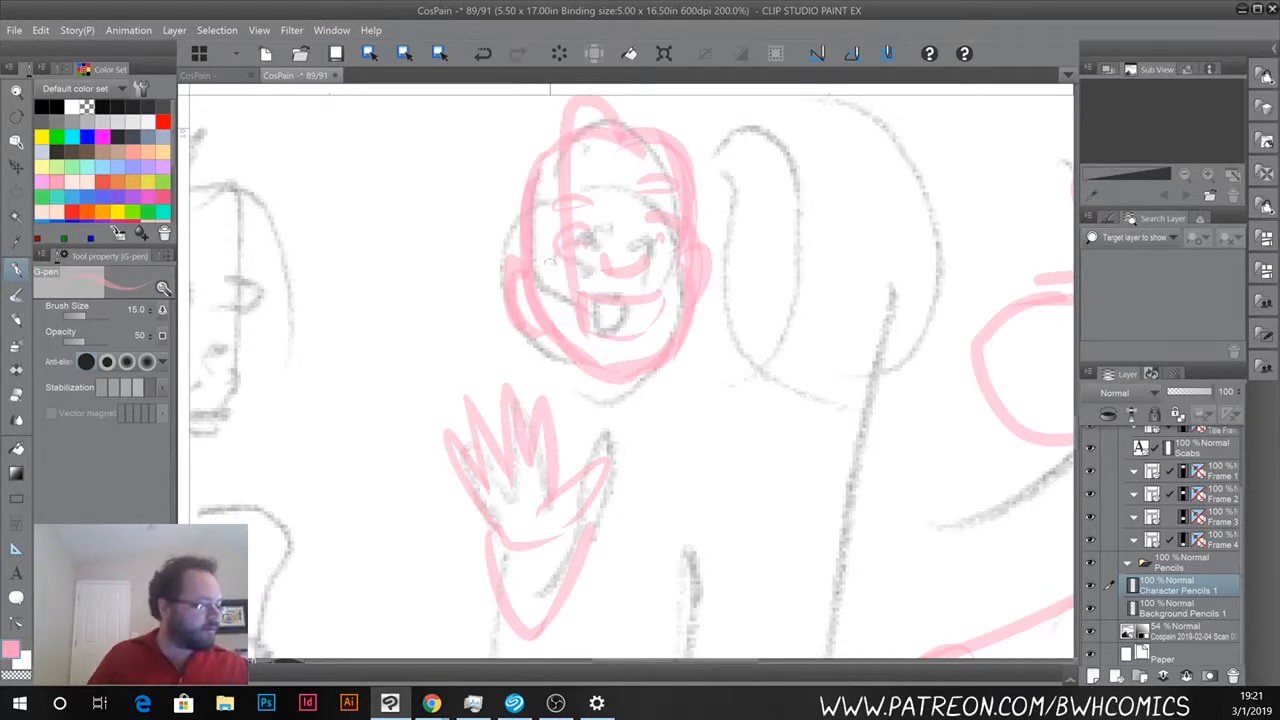
pyautogui.hotkey('ctrl', 'z')
pyautogui.hotkey('ctrl', 'z')
# Draw the middle figure's hair with a tall looping lock above the forehead and rounded puffs on both sides.
pyautogui.moveTo(602, 146)
pyautogui.mouseDown()
pyautogui.moveTo(540, 212)
pyautogui.moveTo(550, 322)
pyautogui.moveTo(585, 100)
pyautogui.moveTo(494, 237)
pyautogui.mouseUp()
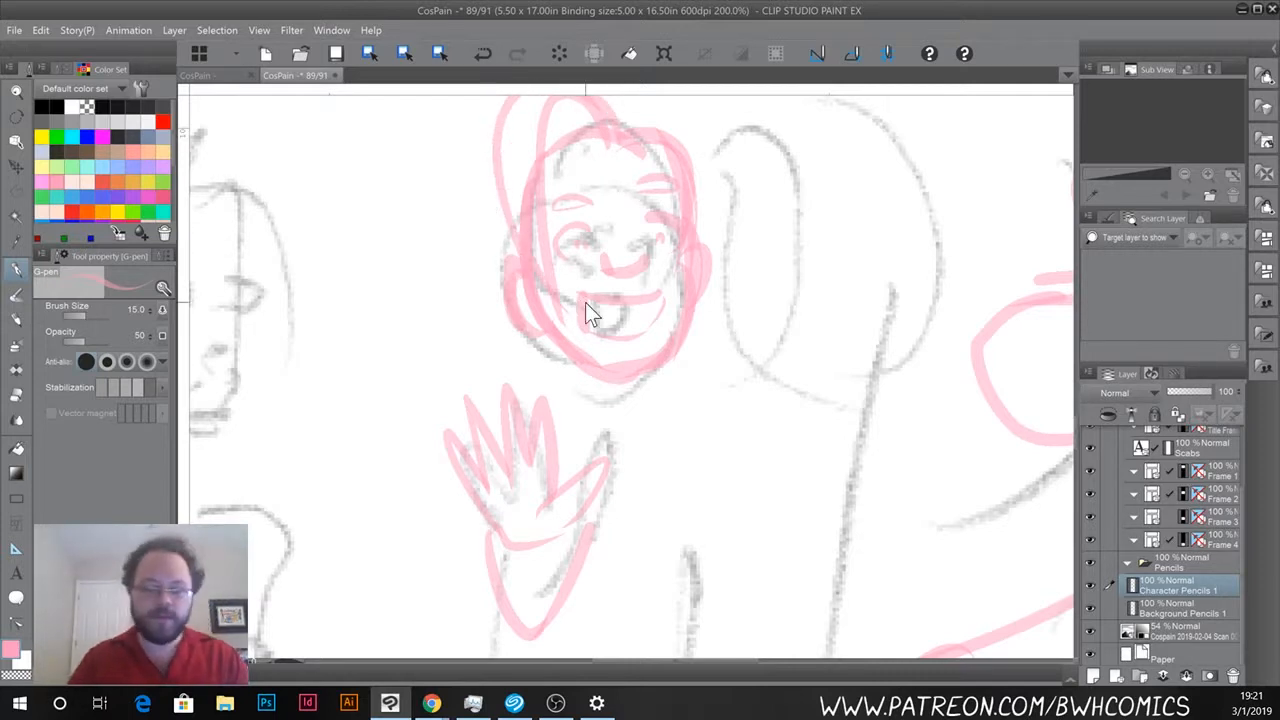
pyautogui.scroll(-1, 585, 302)
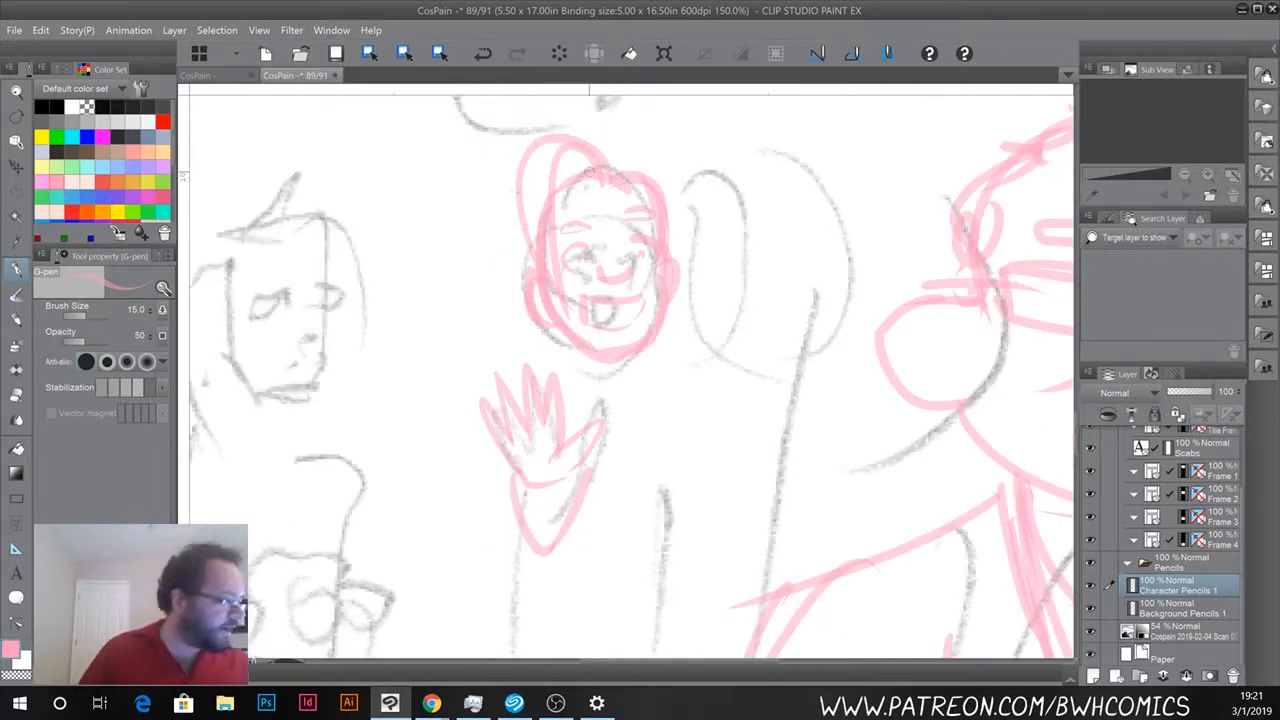
pyautogui.moveTo(519, 194); pyautogui.dragTo(536, 288)
pyautogui.moveTo(633, 170); pyautogui.dragTo(626, 252)
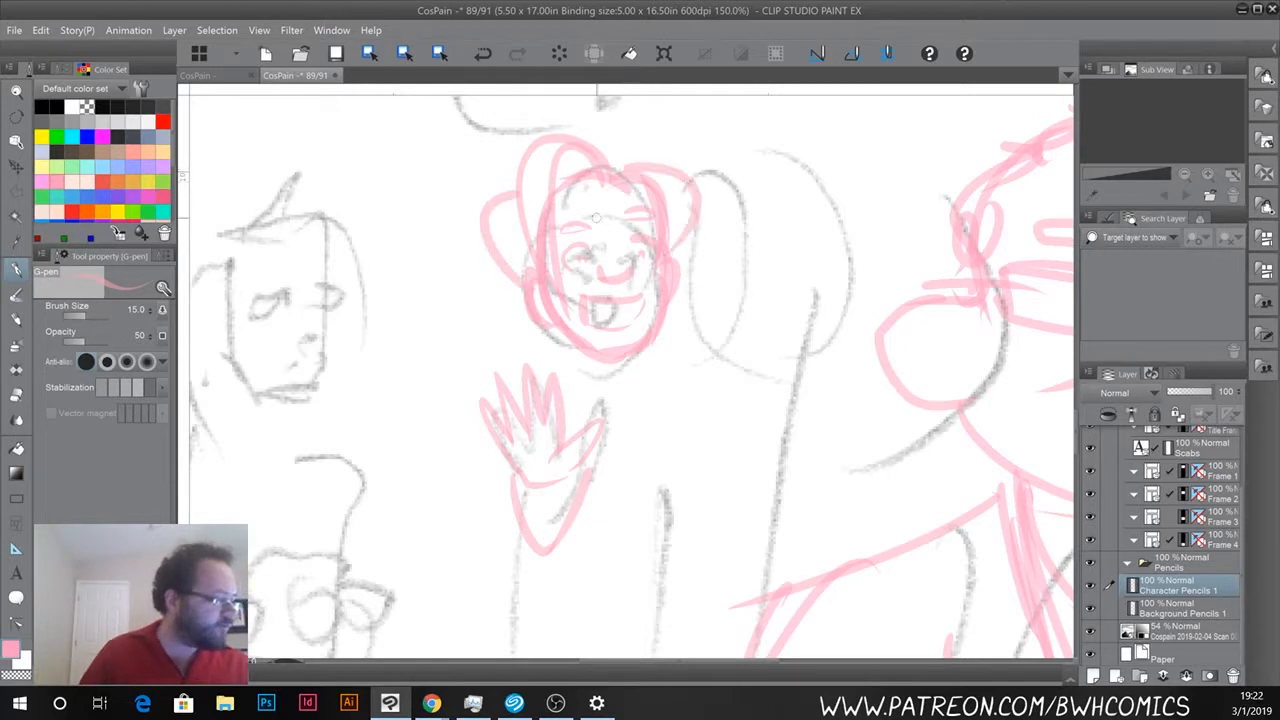
# Draw the middle figure's neck and the deep V-shaped jacket opening beneath it.
pyautogui.moveTo(644, 344); pyautogui.dragTo(642, 388)
pyautogui.moveTo(578, 348); pyautogui.dragTo(580, 383)
pyautogui.moveTo(659, 378); pyautogui.dragTo(645, 580)
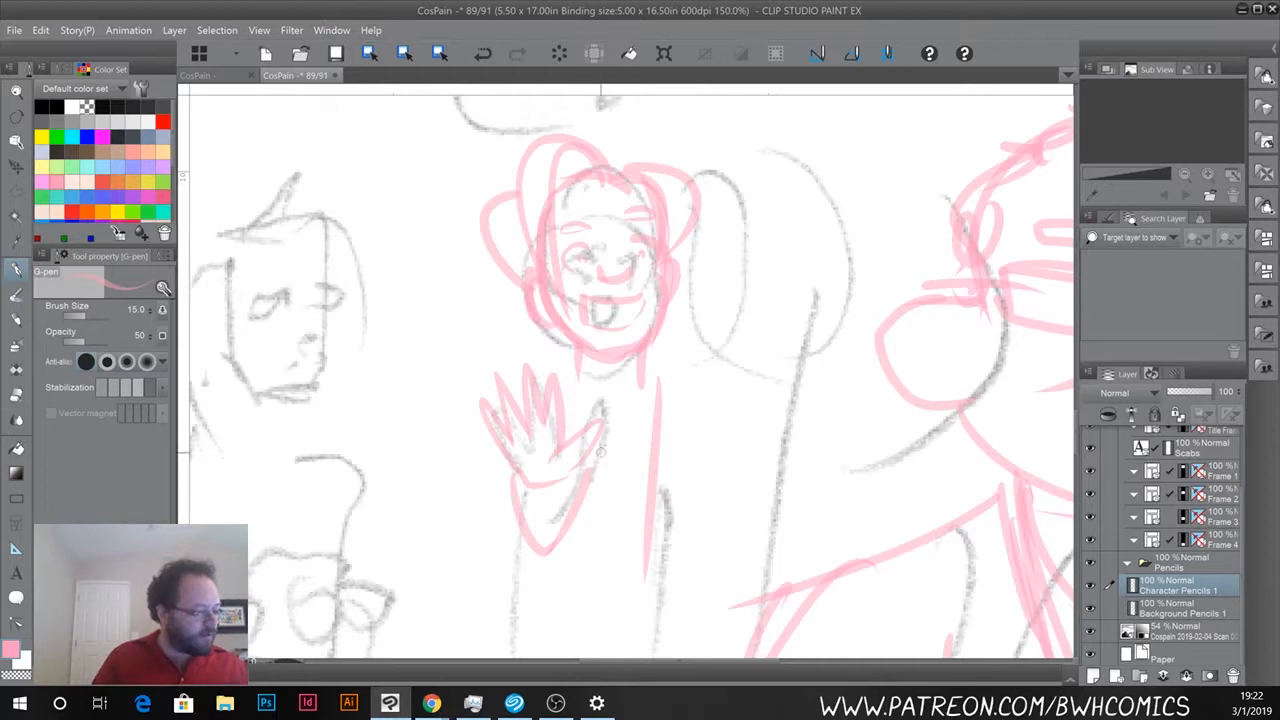
pyautogui.moveTo(600, 450); pyautogui.dragTo(645, 550)
pyautogui.moveTo(578, 376); pyautogui.dragTo(582, 416)
# Add the middle figure's shoulder lines and jagged zigzag lapels along both sides of the V opening.
pyautogui.moveTo(646, 360)
pyautogui.mouseDown()
pyautogui.moveTo(716, 373)
pyautogui.moveTo(712, 424)
pyautogui.mouseUp()
pyautogui.moveTo(668, 410)
pyautogui.mouseDown()
pyautogui.moveTo(714, 420)
pyautogui.moveTo(710, 446)
pyautogui.mouseUp()
pyautogui.moveTo(658, 440)
pyautogui.mouseDown()
pyautogui.moveTo(722, 460)
pyautogui.moveTo(672, 468)
pyautogui.mouseUp()
pyautogui.moveTo(666, 462); pyautogui.dragTo(716, 500)
pyautogui.moveTo(660, 500)
pyautogui.mouseDown()
pyautogui.moveTo(718, 520)
pyautogui.moveTo(716, 532)
pyautogui.mouseUp()
pyautogui.moveTo(660, 530)
pyautogui.mouseDown()
pyautogui.moveTo(695, 541)
pyautogui.moveTo(645, 578)
pyautogui.mouseUp()
pyautogui.moveTo(576, 366); pyautogui.dragTo(546, 374)
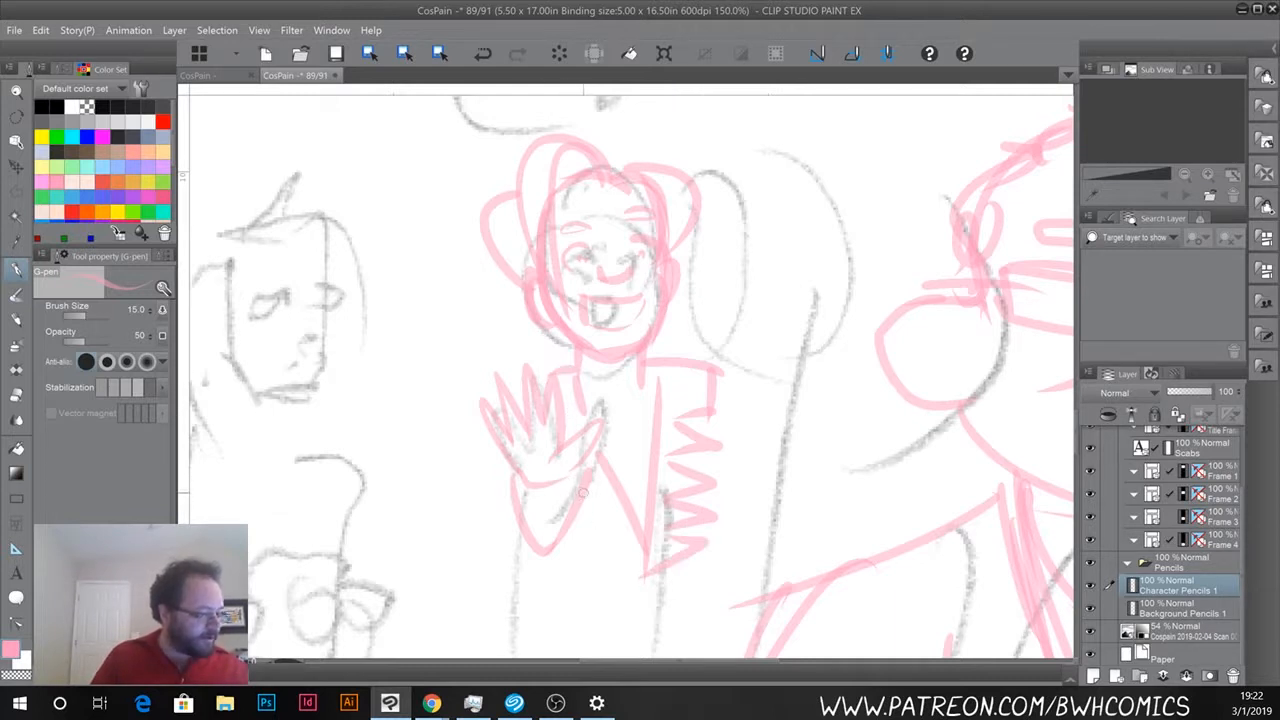
pyautogui.moveTo(588, 490)
pyautogui.mouseDown()
pyautogui.moveTo(580, 498)
pyautogui.moveTo(608, 500)
pyautogui.moveTo(582, 530)
pyautogui.moveTo(650, 572)
pyautogui.mouseUp()
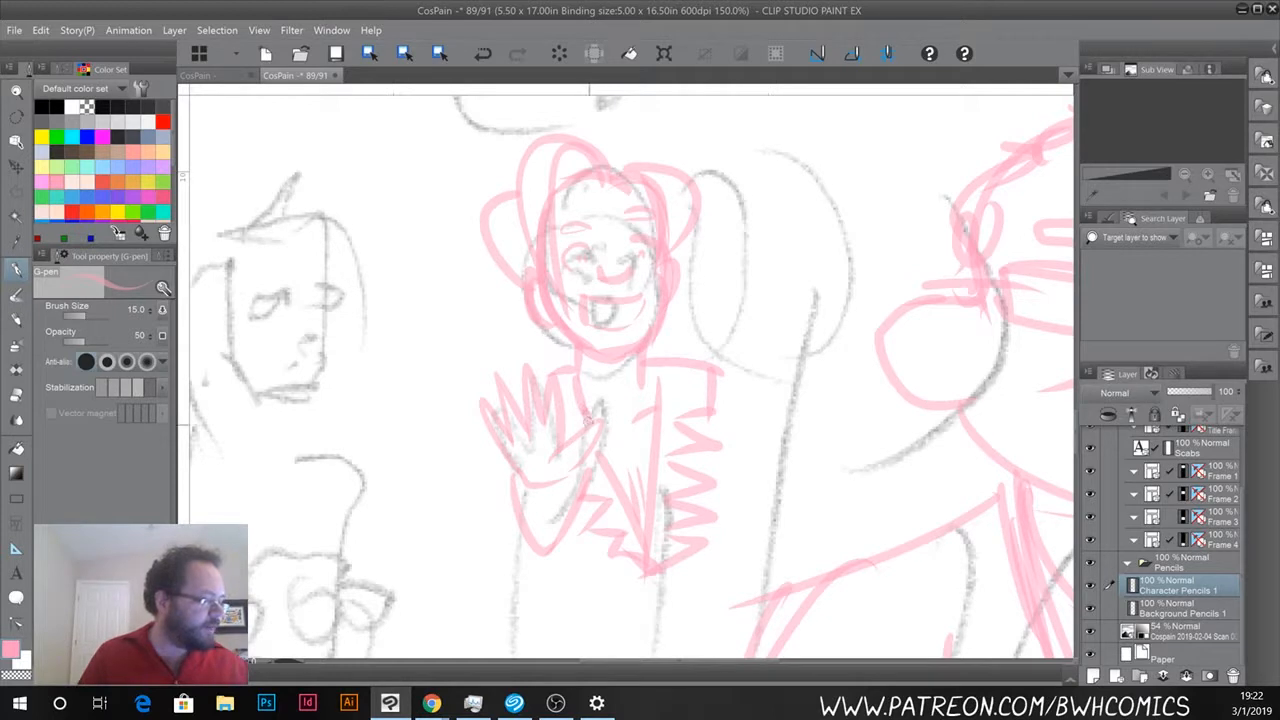
# Erase the lower tip of the middle figure's jagged lapels and redraw it as a slightly higher point.
pyautogui.scroll(-1, 555, 371)
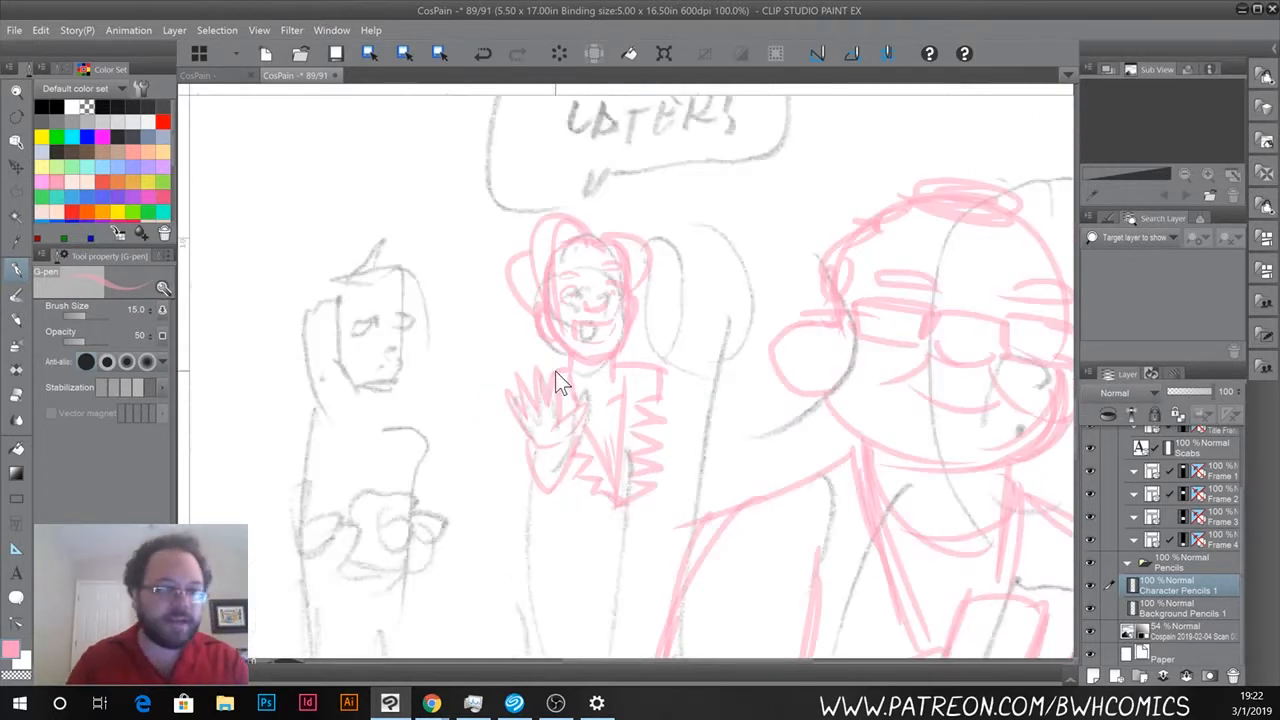
pyautogui.moveTo(434, 266); pyautogui.dragTo(485, 644)
pyautogui.moveTo(654, 214); pyautogui.dragTo(579, 76)
pyautogui.moveTo(543, 561); pyautogui.dragTo(588, 121)
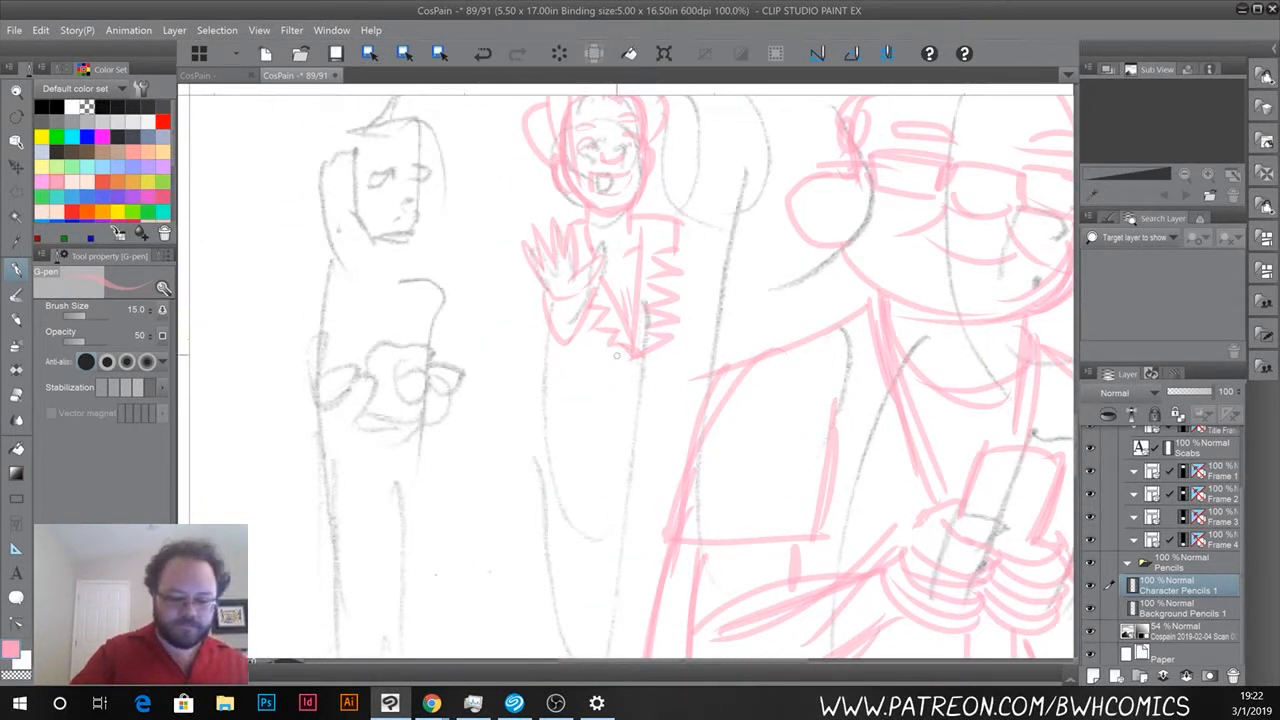
pyautogui.press('e')
pyautogui.moveTo(640, 356)
pyautogui.mouseDown()
pyautogui.moveTo(667, 348)
pyautogui.moveTo(659, 334)
pyautogui.moveTo(612, 333)
pyautogui.moveTo(636, 346)
pyautogui.mouseUp()
pyautogui.press('p')
pyautogui.moveTo(601, 330)
pyautogui.mouseDown()
pyautogui.moveTo(662, 323)
pyautogui.moveTo(634, 347)
pyautogui.mouseUp()
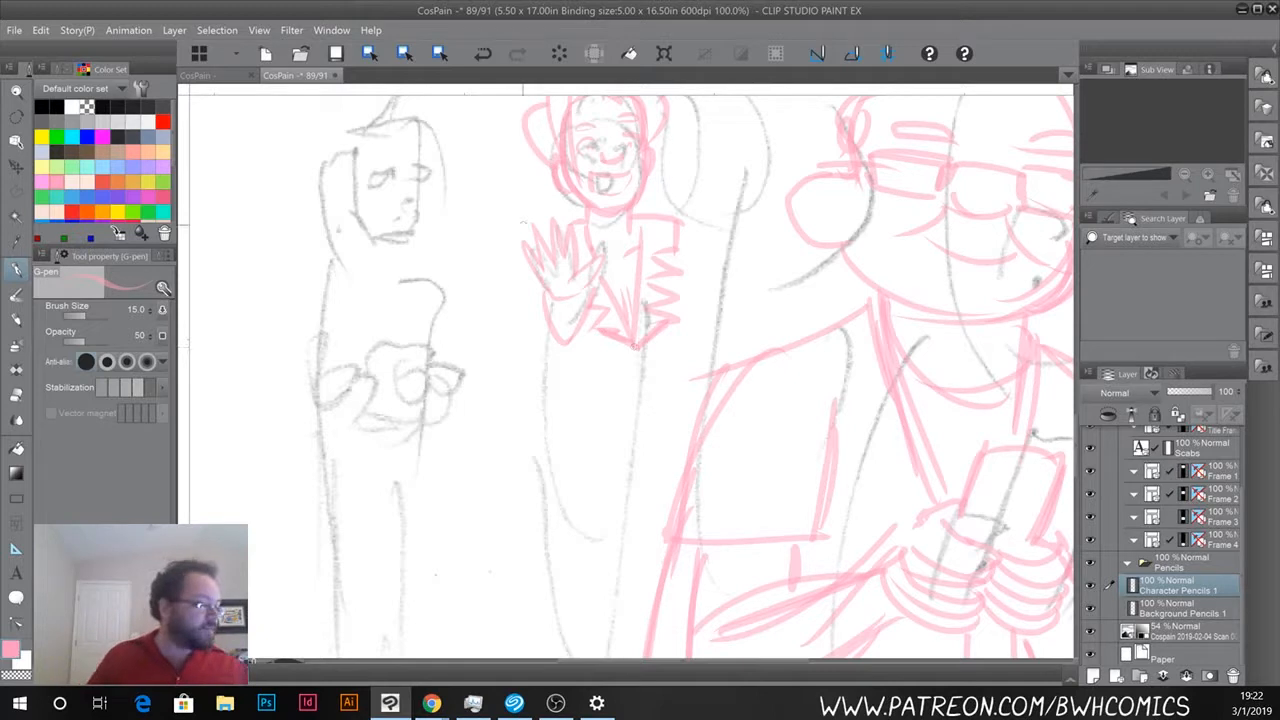
# Draw the middle figure's bent sleeve from the raised hand down to the elbow.
pyautogui.moveTo(536, 286); pyautogui.dragTo(524, 380)
pyautogui.moveTo(588, 324)
pyautogui.mouseDown()
pyautogui.moveTo(553, 331)
pyautogui.moveTo(523, 378)
pyautogui.mouseUp()
pyautogui.moveTo(537, 281); pyautogui.dragTo(515, 354)
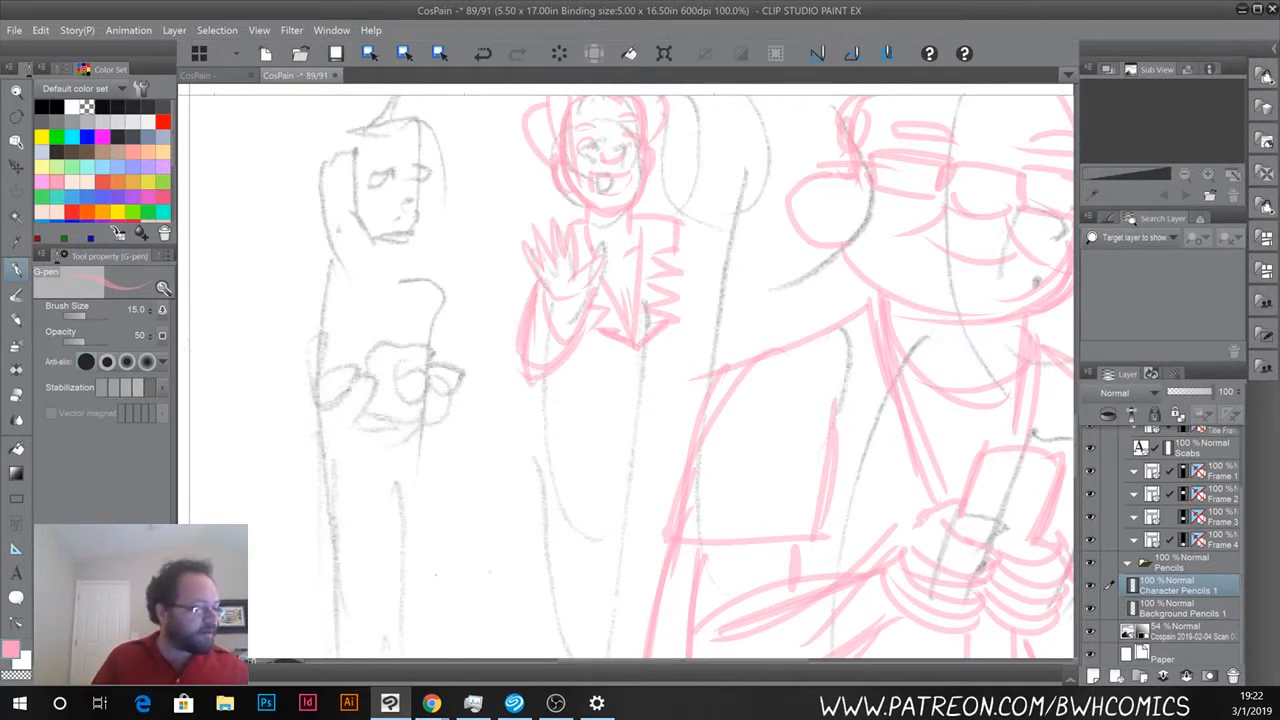
pyautogui.moveTo(534, 274); pyautogui.dragTo(523, 316)
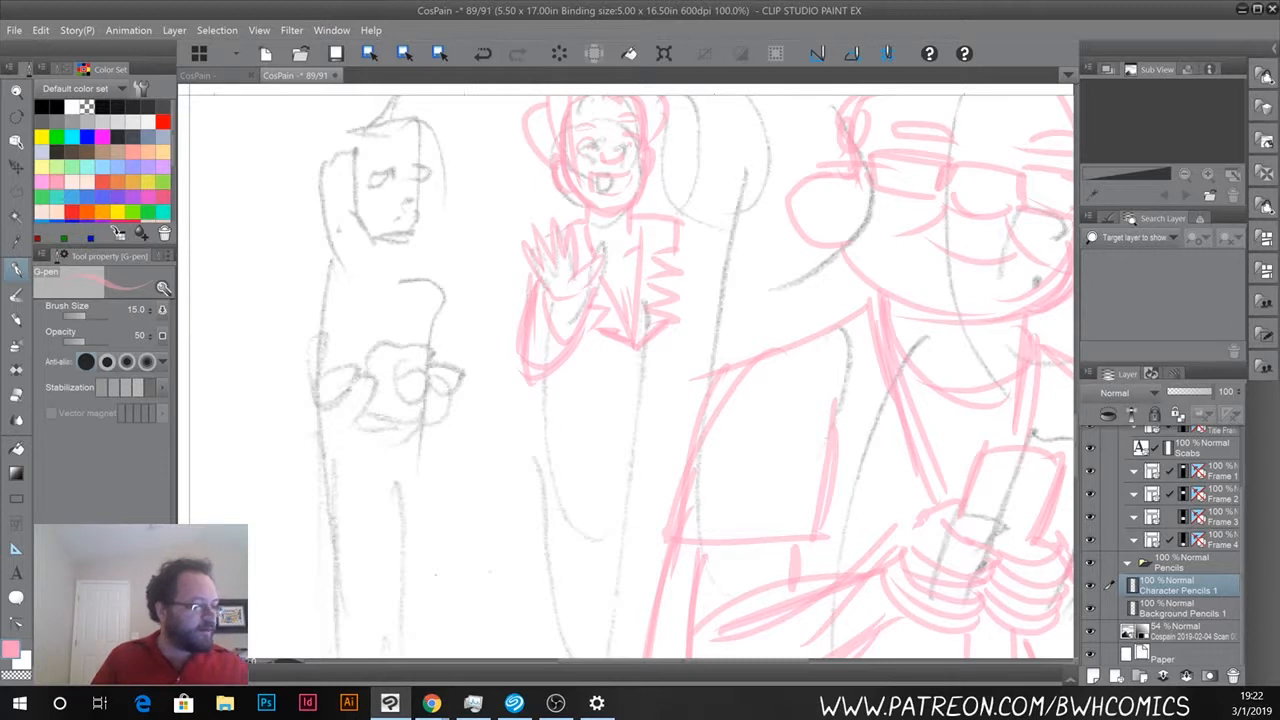
# Draw the middle figure's lowered arm, torso sides and belt with an oval buckle.
pyautogui.moveTo(680, 228)
pyautogui.mouseDown()
pyautogui.moveTo(717, 233)
pyautogui.moveTo(708, 360)
pyautogui.mouseUp()
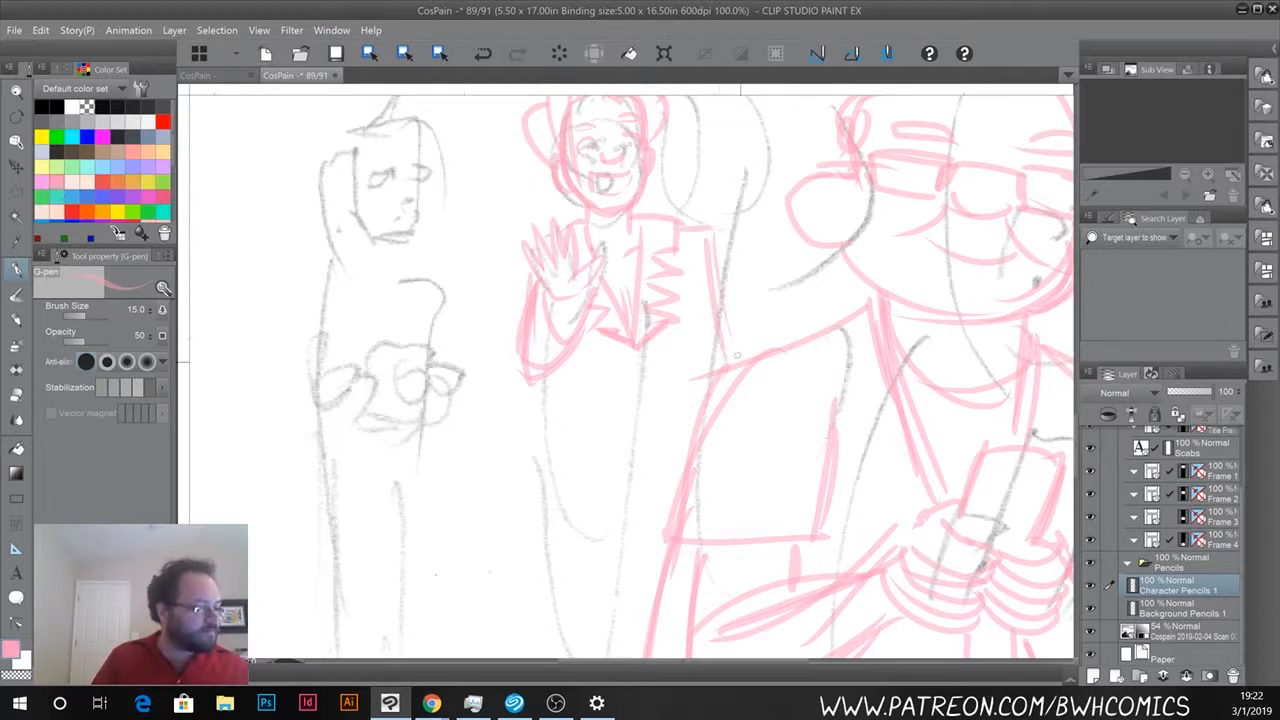
pyautogui.moveTo(700, 270); pyautogui.dragTo(694, 430)
pyautogui.moveTo(570, 352)
pyautogui.mouseDown()
pyautogui.moveTo(591, 412)
pyautogui.moveTo(674, 400)
pyautogui.moveTo(692, 416)
pyautogui.moveTo(621, 413)
pyautogui.moveTo(664, 422)
pyautogui.moveTo(630, 405)
pyautogui.moveTo(636, 428)
pyautogui.moveTo(580, 424)
pyautogui.mouseUp()
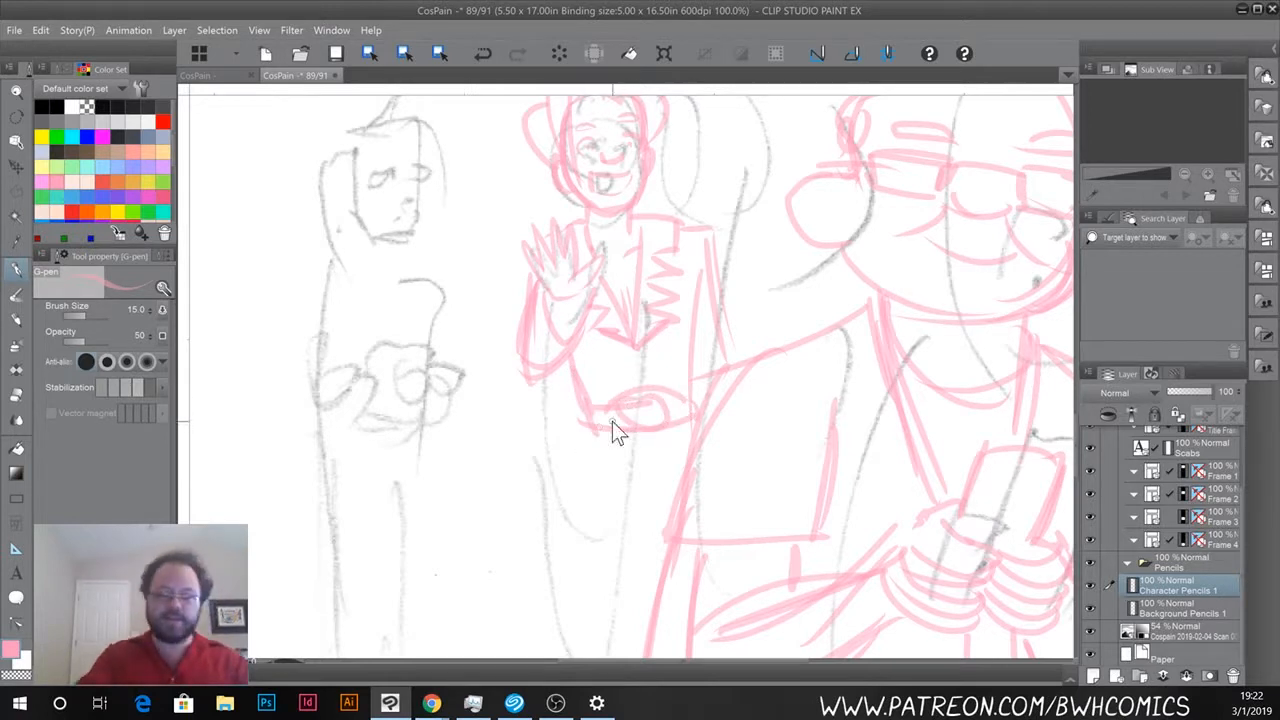
# Draw the middle figure's legs from the belt down to the trouser cuffs at the lower panel border.
pyautogui.scroll(-3, 610, 421)
pyautogui.moveTo(461, 313); pyautogui.dragTo(517, 106)
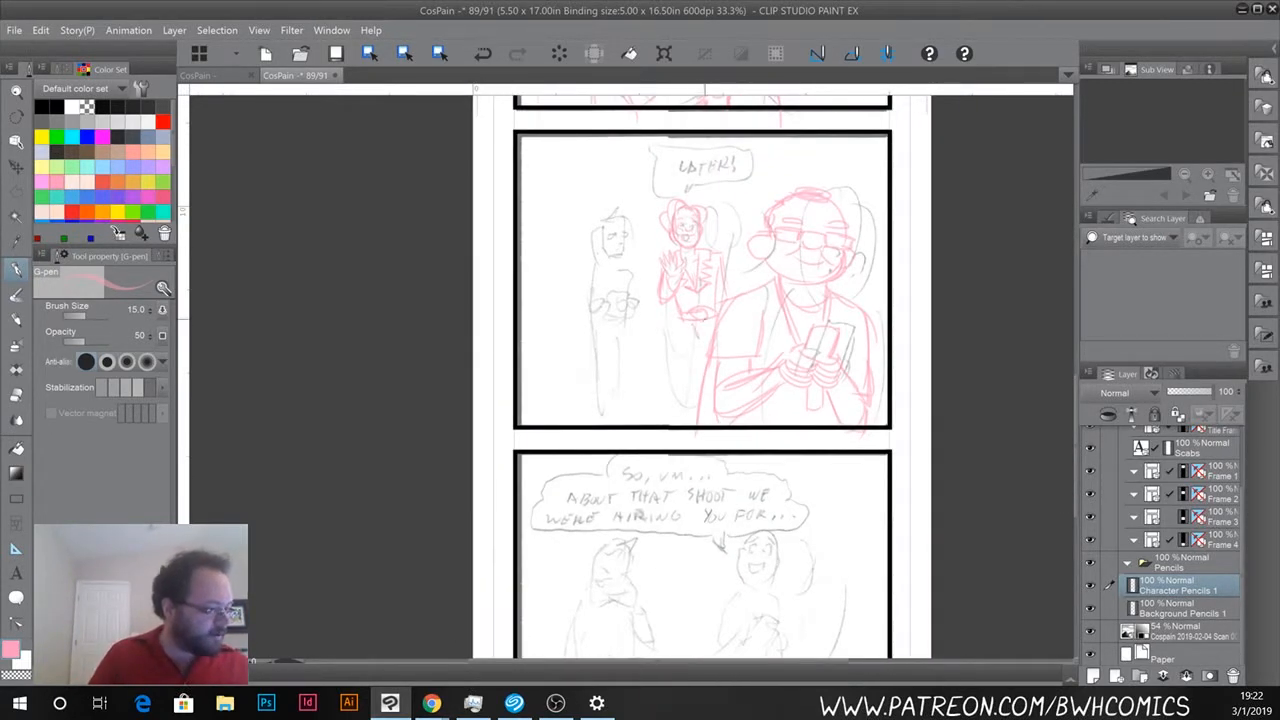
pyautogui.moveTo(666, 332)
pyautogui.mouseDown()
pyautogui.moveTo(670, 422)
pyautogui.moveTo(668, 410)
pyautogui.mouseUp()
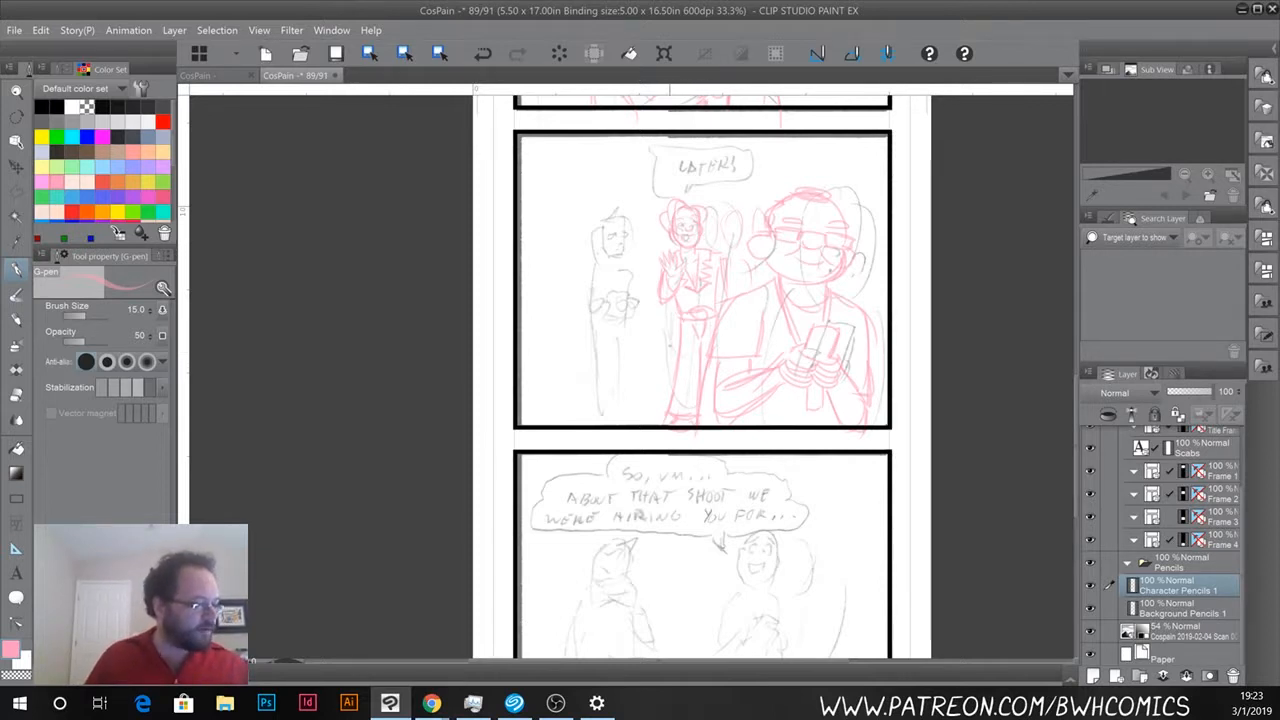
# Draw the far-left figure's swept hair top, rectangular glasses, nose and ear over the rough head.
pyautogui.scroll(3, 665, 363)
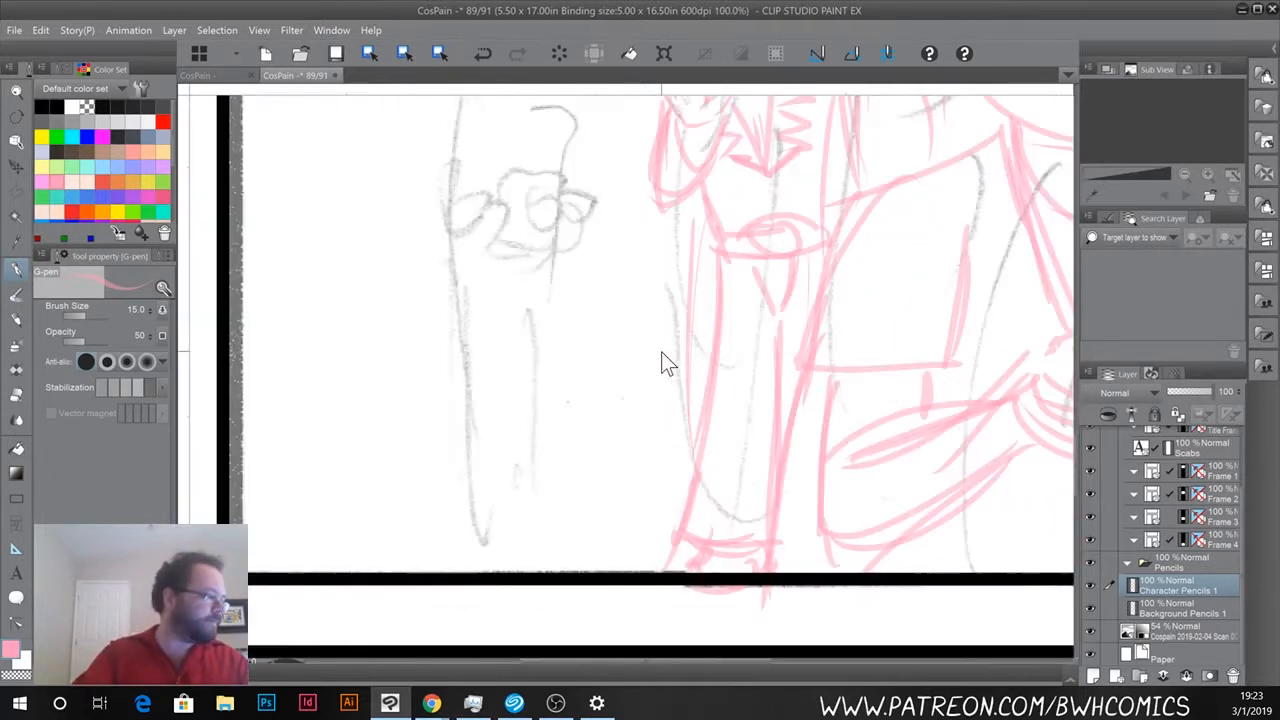
pyautogui.moveTo(455, 190); pyautogui.dragTo(498, 436)
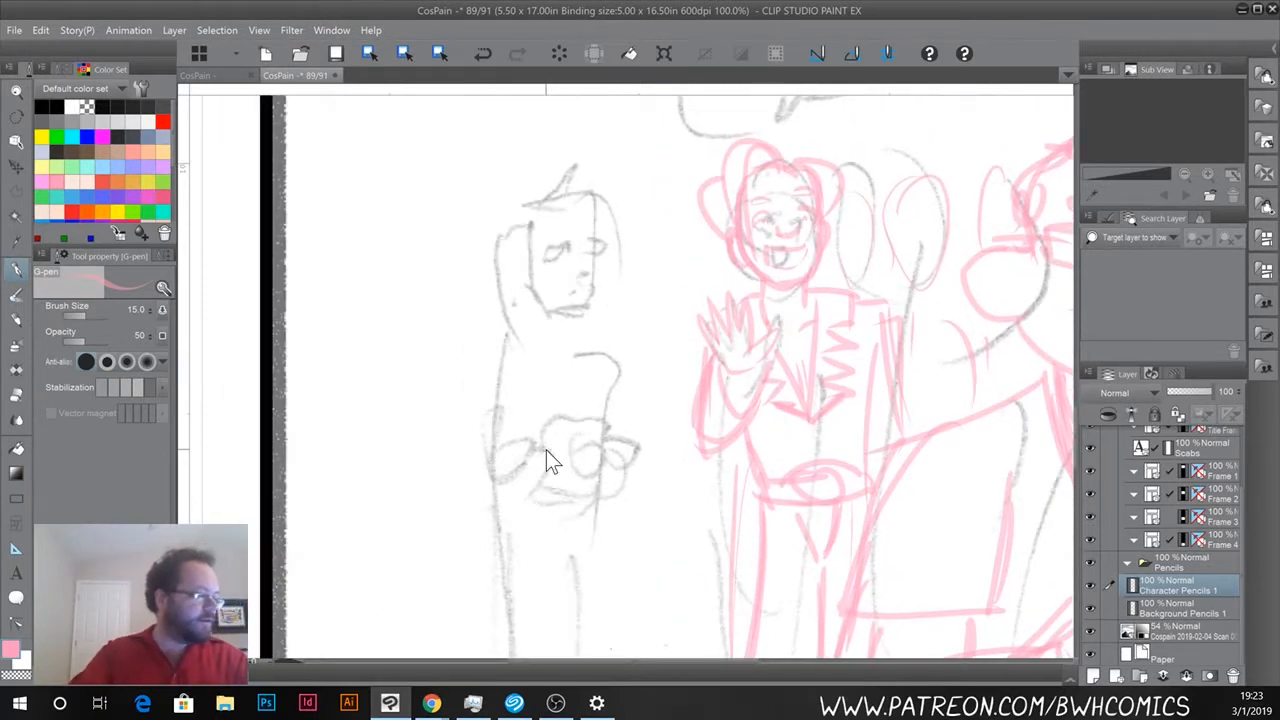
pyautogui.scroll(1, 546, 450)
pyautogui.moveTo(482, 287); pyautogui.dragTo(486, 457)
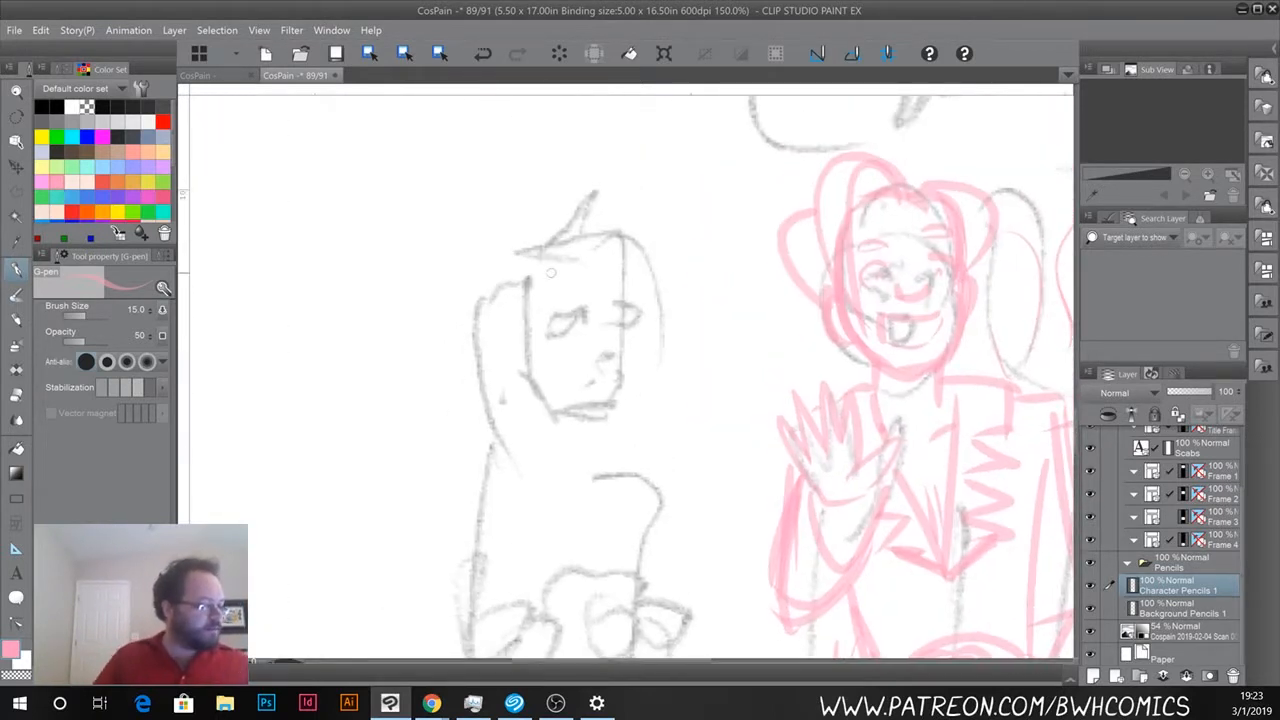
pyautogui.moveTo(530, 252)
pyautogui.mouseDown()
pyautogui.moveTo(622, 210)
pyautogui.moveTo(642, 240)
pyautogui.moveTo(630, 330)
pyautogui.moveTo(616, 324)
pyautogui.moveTo(610, 352)
pyautogui.mouseUp()
pyautogui.moveTo(612, 306)
pyautogui.mouseDown()
pyautogui.moveTo(578, 320)
pyautogui.moveTo(584, 309)
pyautogui.moveTo(536, 312)
pyautogui.moveTo(556, 330)
pyautogui.moveTo(514, 320)
pyautogui.moveTo(530, 346)
pyautogui.mouseUp()
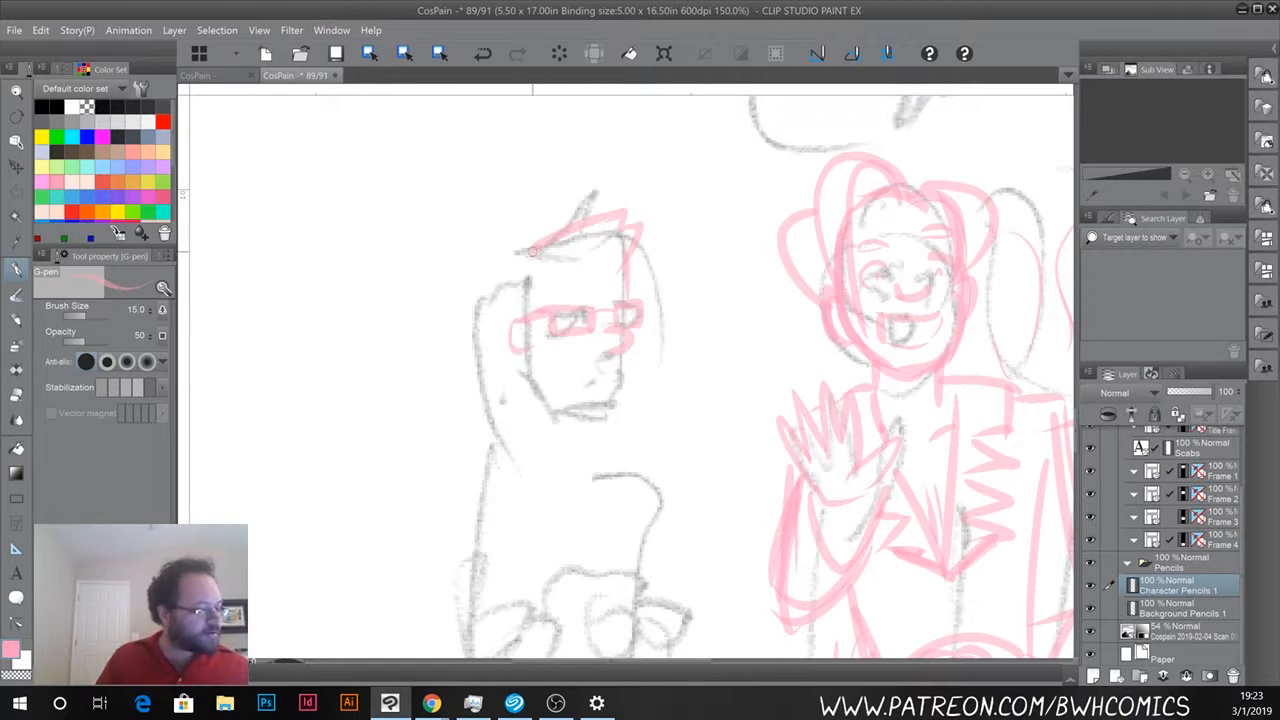
# Add the far-left figure's hairline, sideburn, eyebrow, jaw and small mouth.
pyautogui.moveTo(520, 252); pyautogui.dragTo(524, 316)
pyautogui.moveTo(540, 268)
pyautogui.mouseDown()
pyautogui.moveTo(542, 308)
pyautogui.moveTo(604, 250)
pyautogui.moveTo(624, 258)
pyautogui.moveTo(638, 245)
pyautogui.mouseUp()
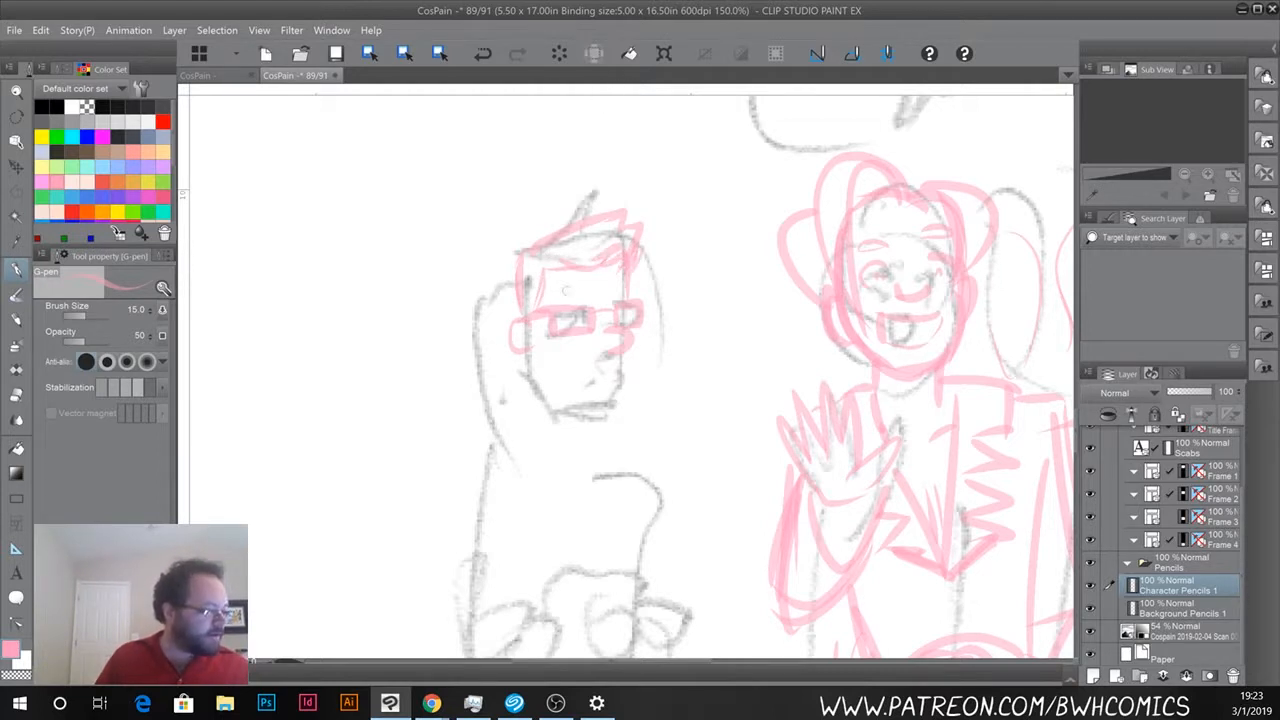
pyautogui.moveTo(558, 298); pyautogui.dragTo(588, 290)
pyautogui.moveTo(626, 356); pyautogui.dragTo(620, 400)
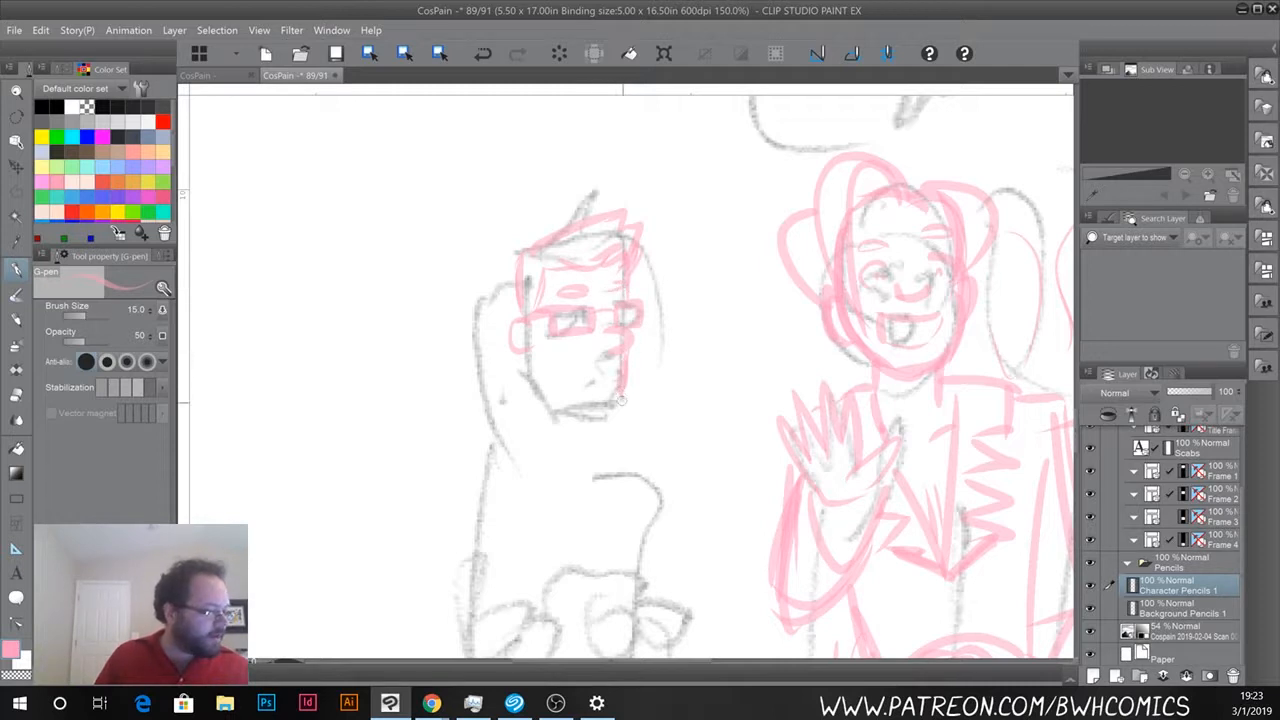
pyautogui.moveTo(533, 358)
pyautogui.mouseDown()
pyautogui.moveTo(545, 394)
pyautogui.moveTo(606, 412)
pyautogui.moveTo(580, 376)
pyautogui.mouseUp()
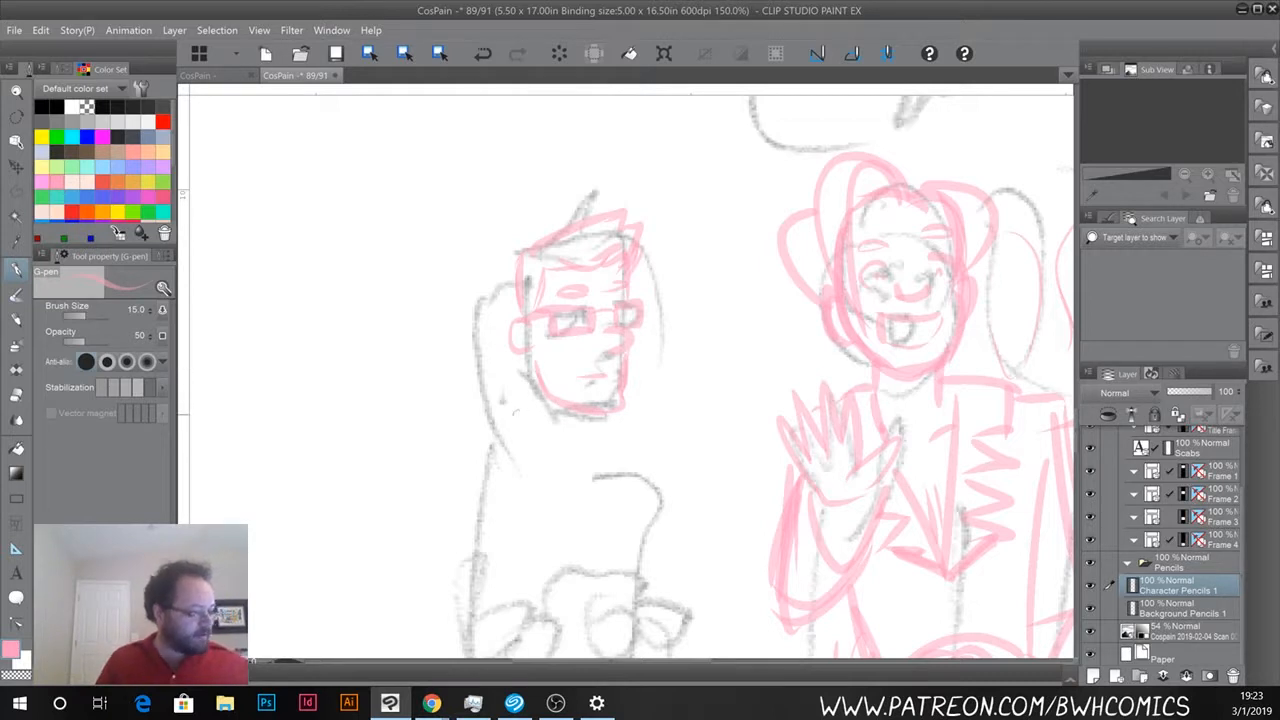
# Erase the stray line at the far-left figure's mouth and draw the neck with a rounded shirt collar.
pyautogui.press('e')
pyautogui.moveTo(573, 376); pyautogui.dragTo(590, 378)
pyautogui.press('p')
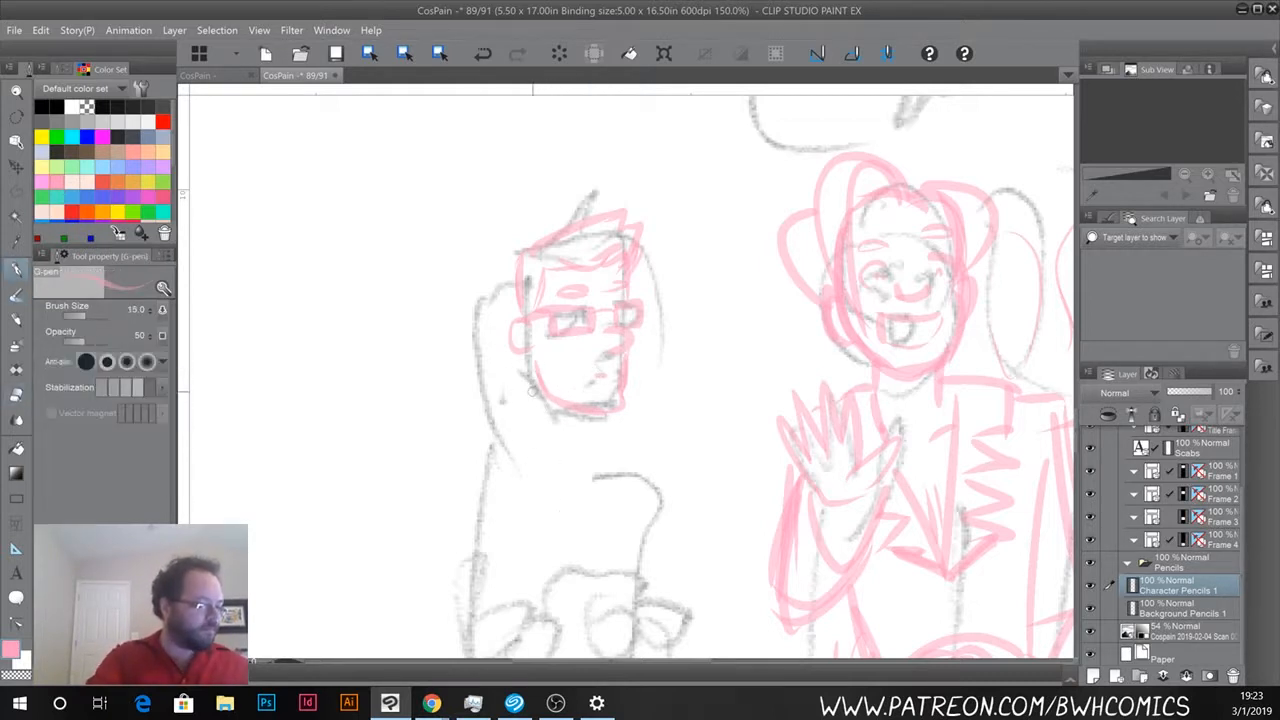
pyautogui.moveTo(520, 406); pyautogui.dragTo(603, 441)
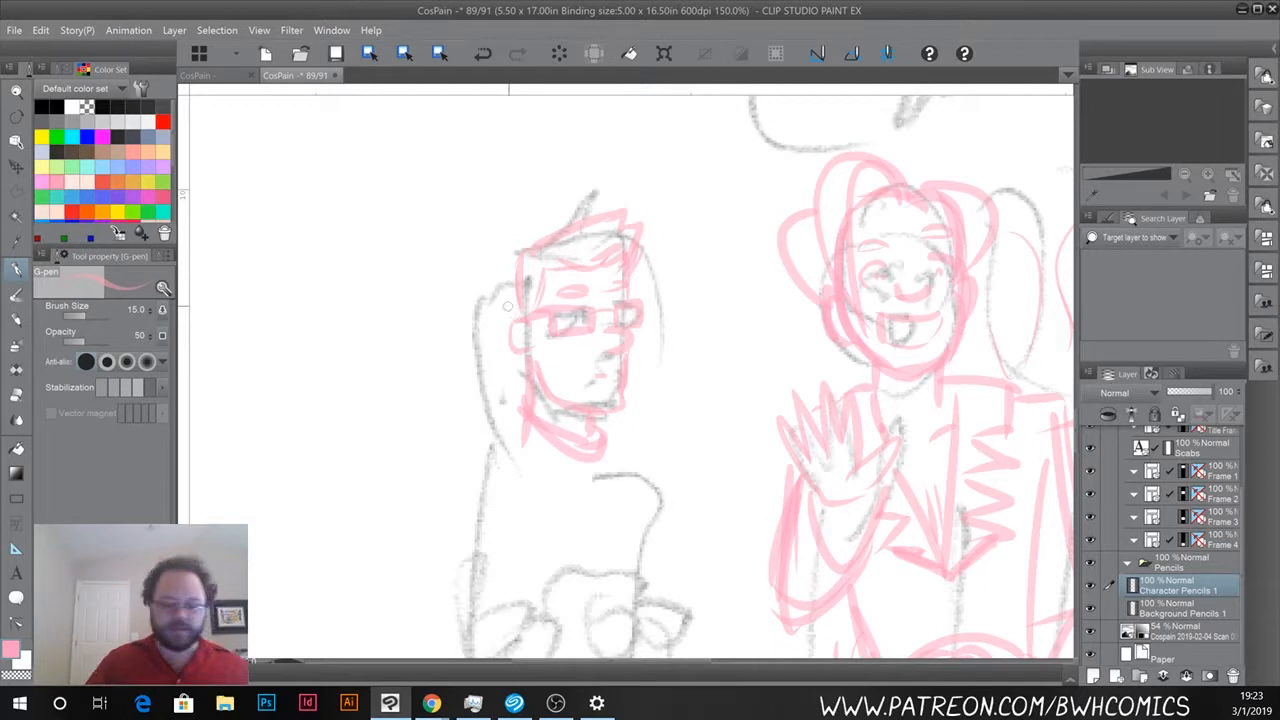
# Draw the far-left figure's hands holding a camera at waist height, with the forearm reaching back to the elbow.
pyautogui.scroll(-4, 509, 306)
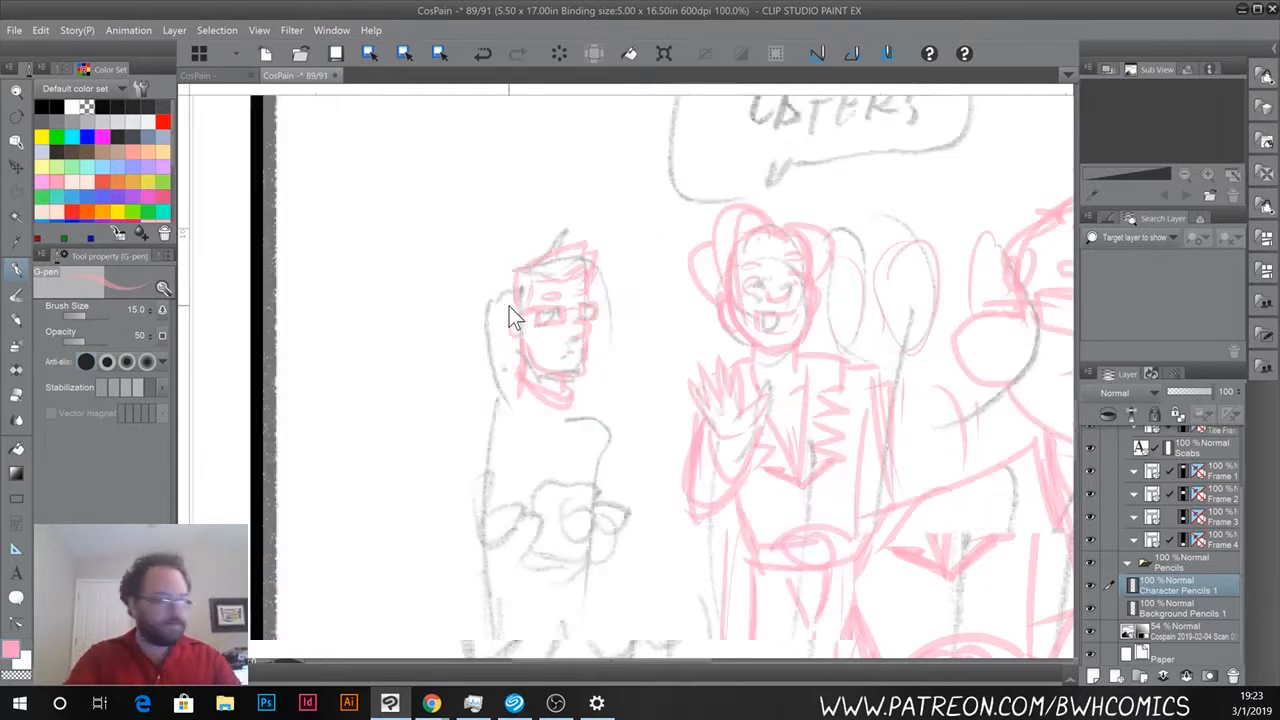
pyautogui.moveTo(478, 428)
pyautogui.mouseDown()
pyautogui.moveTo(498, 350)
pyautogui.moveTo(576, 380)
pyautogui.moveTo(554, 384)
pyautogui.moveTo(566, 392)
pyautogui.moveTo(574, 370)
pyautogui.moveTo(578, 392)
pyautogui.mouseUp()
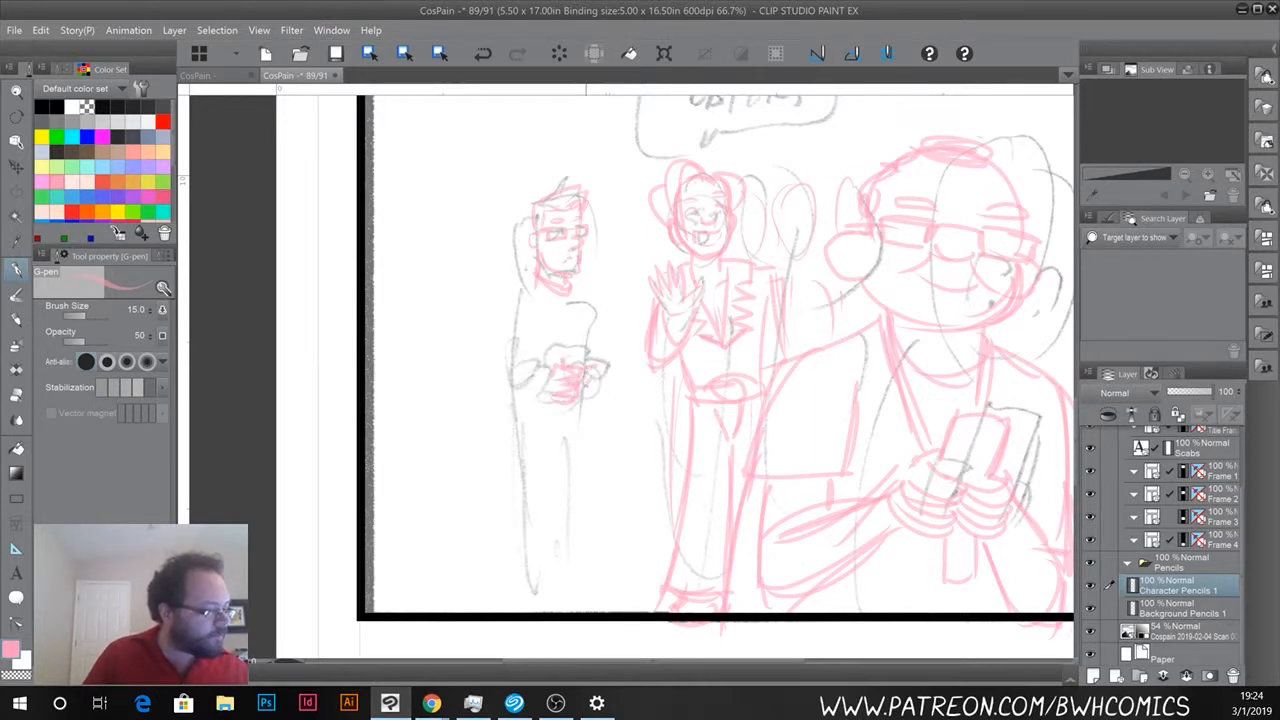
pyautogui.moveTo(590, 380); pyautogui.dragTo(601, 395)
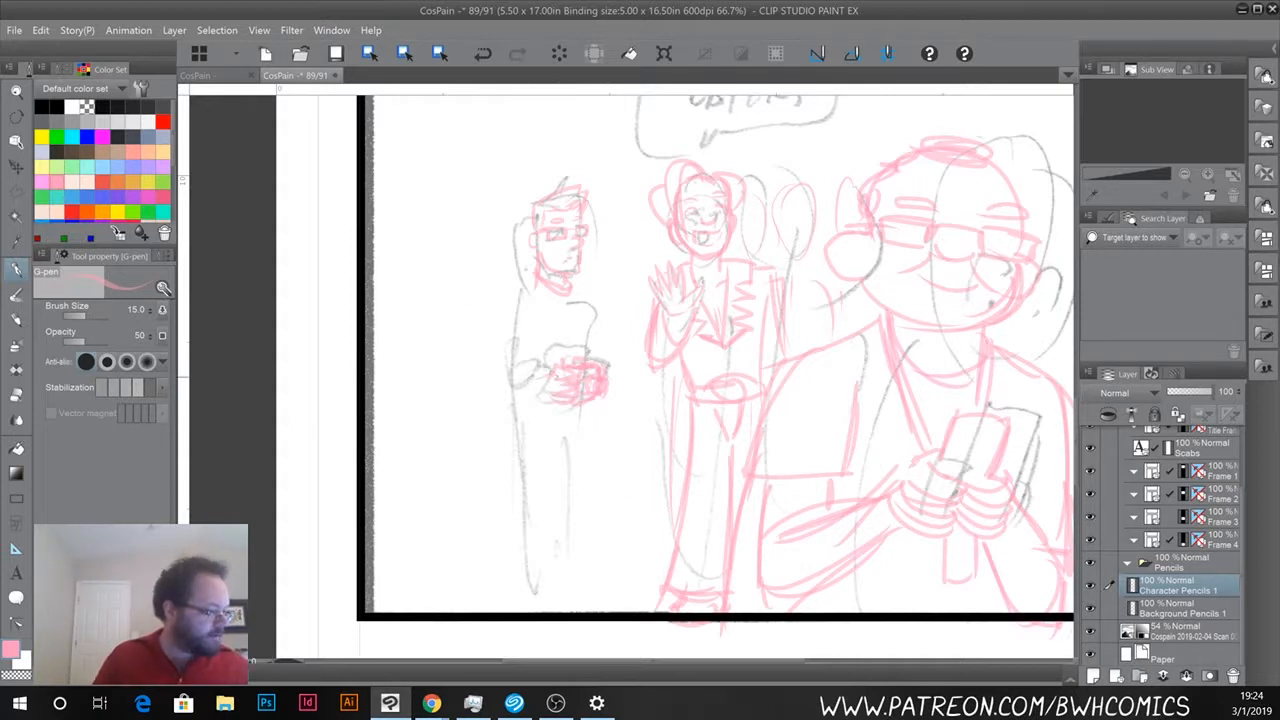
pyautogui.moveTo(496, 410)
pyautogui.mouseDown()
pyautogui.moveTo(552, 396)
pyautogui.moveTo(504, 362)
pyautogui.mouseUp()
pyautogui.moveTo(486, 365); pyautogui.dragTo(536, 363)
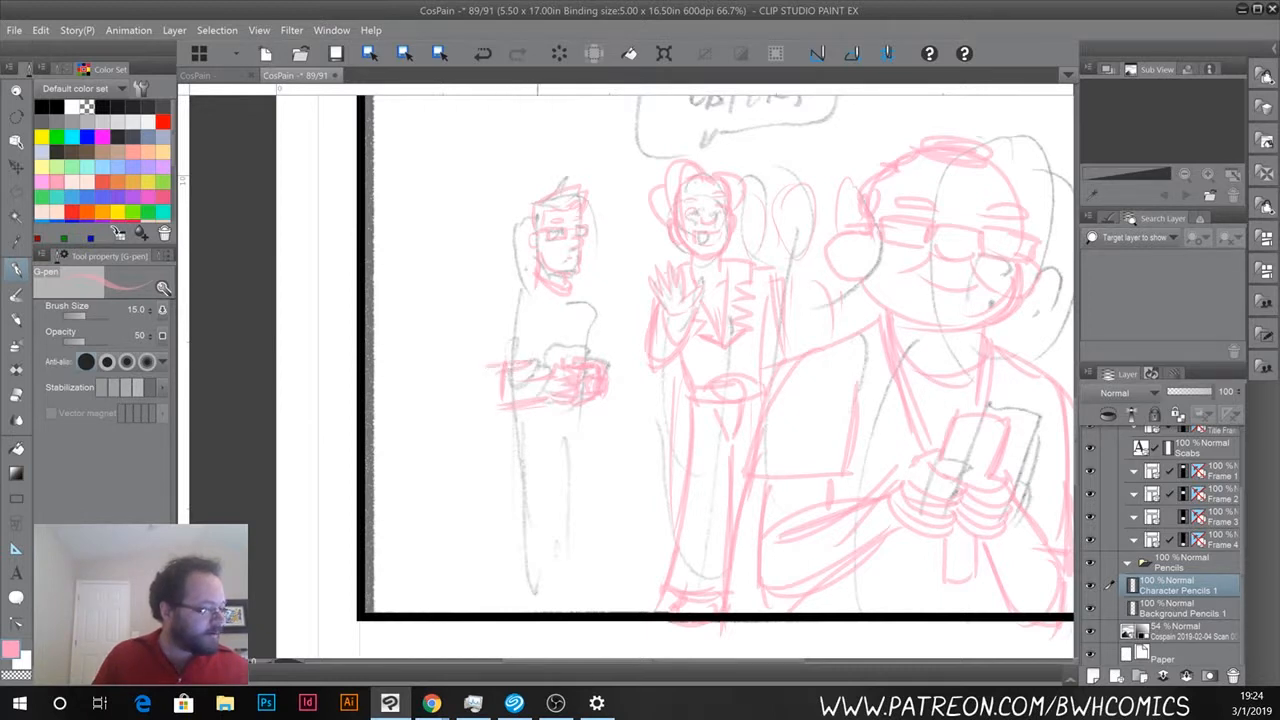
# Draw the far-left figure's shoulder and short sleeve, with a V-shaped camera strap hanging from the neck.
pyautogui.moveTo(534, 282)
pyautogui.mouseDown()
pyautogui.moveTo(499, 344)
pyautogui.moveTo(545, 303)
pyautogui.moveTo(507, 346)
pyautogui.moveTo(550, 357)
pyautogui.moveTo(530, 380)
pyautogui.mouseUp()
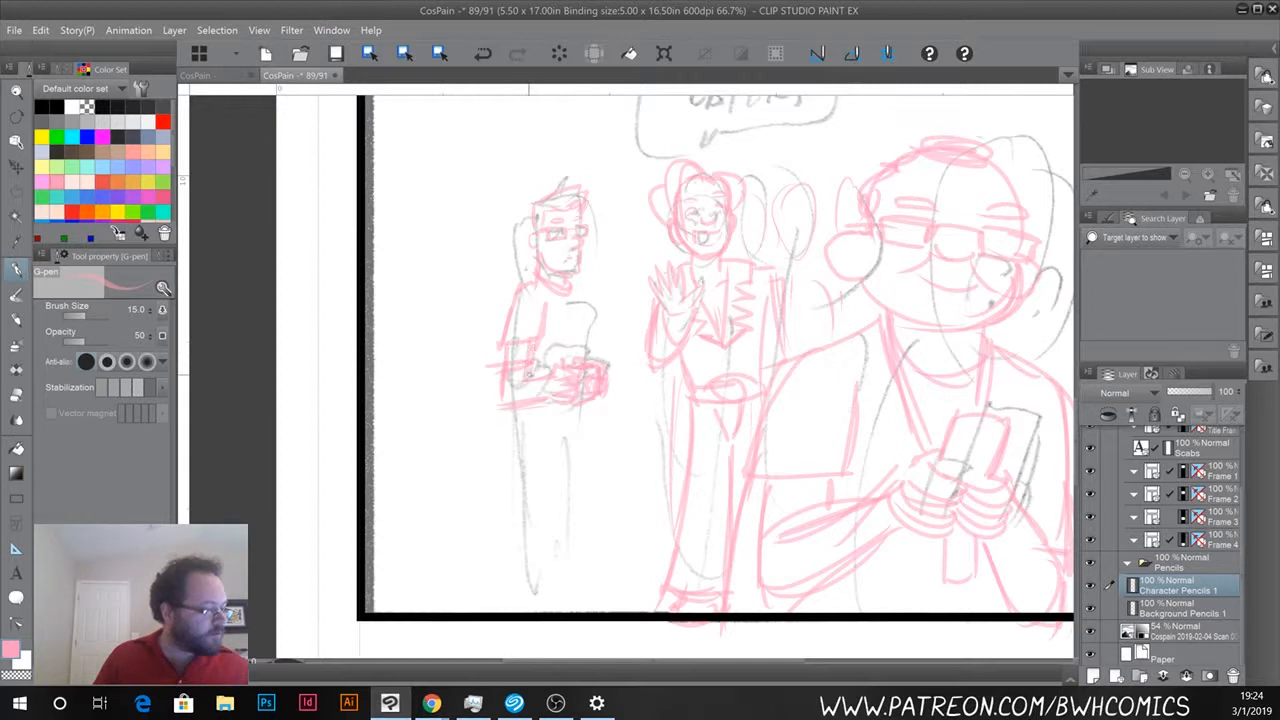
pyautogui.moveTo(538, 280); pyautogui.dragTo(566, 356)
pyautogui.moveTo(552, 302); pyautogui.dragTo(572, 364)
pyautogui.moveTo(580, 282)
pyautogui.mouseDown()
pyautogui.moveTo(572, 342)
pyautogui.moveTo(552, 366)
pyautogui.moveTo(567, 334)
pyautogui.mouseUp()
# Draw the far-left figure's shirt hem and a bag with a flap hanging at the hip.
pyautogui.moveTo(540, 348); pyautogui.dragTo(556, 364)
pyautogui.moveTo(502, 430)
pyautogui.mouseDown()
pyautogui.moveTo(524, 426)
pyautogui.moveTo(516, 456)
pyautogui.mouseUp()
pyautogui.moveTo(496, 418)
pyautogui.mouseDown()
pyautogui.moveTo(522, 414)
pyautogui.moveTo(486, 426)
pyautogui.mouseUp()
pyautogui.moveTo(488, 420)
pyautogui.mouseDown()
pyautogui.moveTo(490, 457)
pyautogui.moveTo(488, 445)
pyautogui.moveTo(525, 429)
pyautogui.moveTo(536, 474)
pyautogui.mouseUp()
pyautogui.moveTo(530, 422)
pyautogui.mouseDown()
pyautogui.moveTo(526, 490)
pyautogui.moveTo(508, 490)
pyautogui.mouseUp()
pyautogui.moveTo(508, 480); pyautogui.dragTo(526, 496)
pyautogui.moveTo(540, 430); pyautogui.dragTo(522, 494)
pyautogui.moveTo(487, 452); pyautogui.dragTo(510, 490)
# Draw the far-left figure's chest edge, both trouser legs and the shoes above the lower panel border.
pyautogui.moveTo(582, 306); pyautogui.dragTo(591, 350)
pyautogui.moveTo(582, 405); pyautogui.dragTo(576, 524)
pyautogui.moveTo(586, 436); pyautogui.dragTo(570, 584)
pyautogui.moveTo(528, 496); pyautogui.dragTo(518, 588)
pyautogui.moveTo(516, 508); pyautogui.dragTo(508, 592)
pyautogui.moveTo(508, 590); pyautogui.dragTo(536, 588)
pyautogui.moveTo(568, 440); pyautogui.dragTo(546, 588)
pyautogui.moveTo(550, 540); pyautogui.dragTo(551, 586)
pyautogui.moveTo(540, 590); pyautogui.dragTo(556, 588)
pyautogui.moveTo(574, 464)
pyautogui.mouseDown()
pyautogui.moveTo(564, 574)
pyautogui.moveTo(602, 595)
pyautogui.moveTo(532, 590)
pyautogui.moveTo(585, 600)
pyautogui.mouseUp()
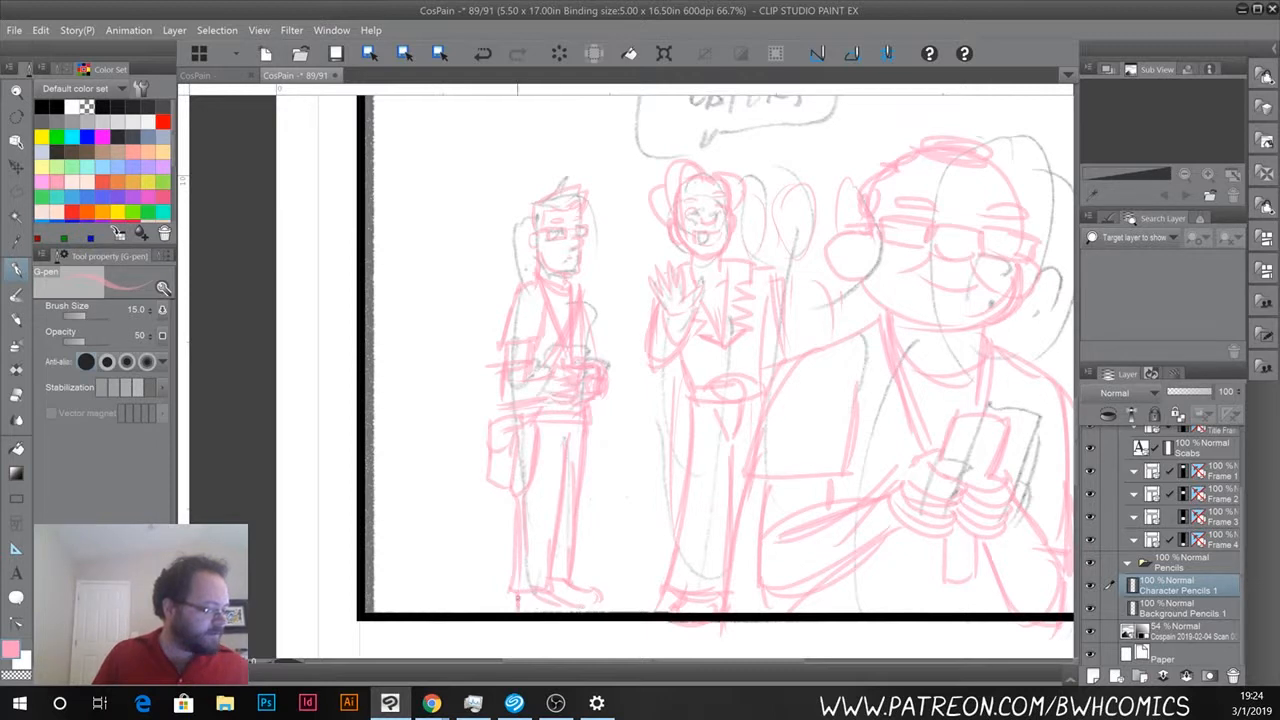
pyautogui.moveTo(594, 593); pyautogui.dragTo(572, 604)
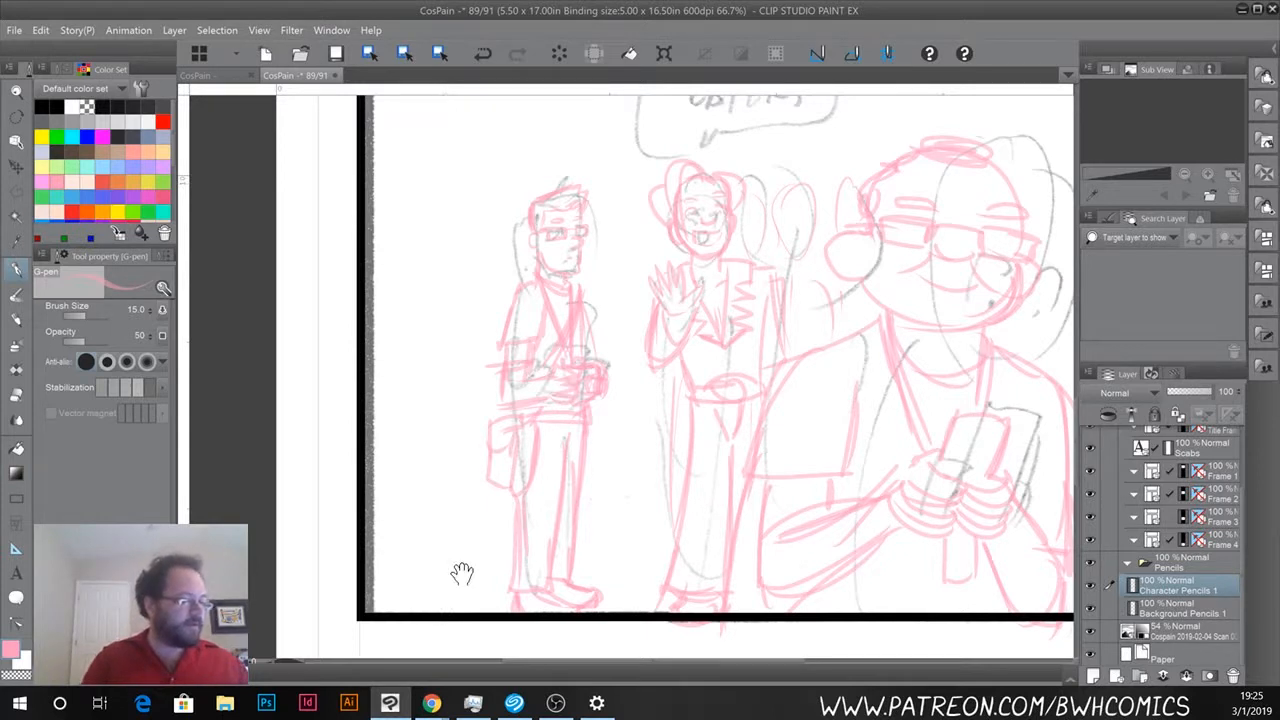
# Go down to the fourth panel and save the comic page.
pyautogui.scroll(-10, 530, 288)
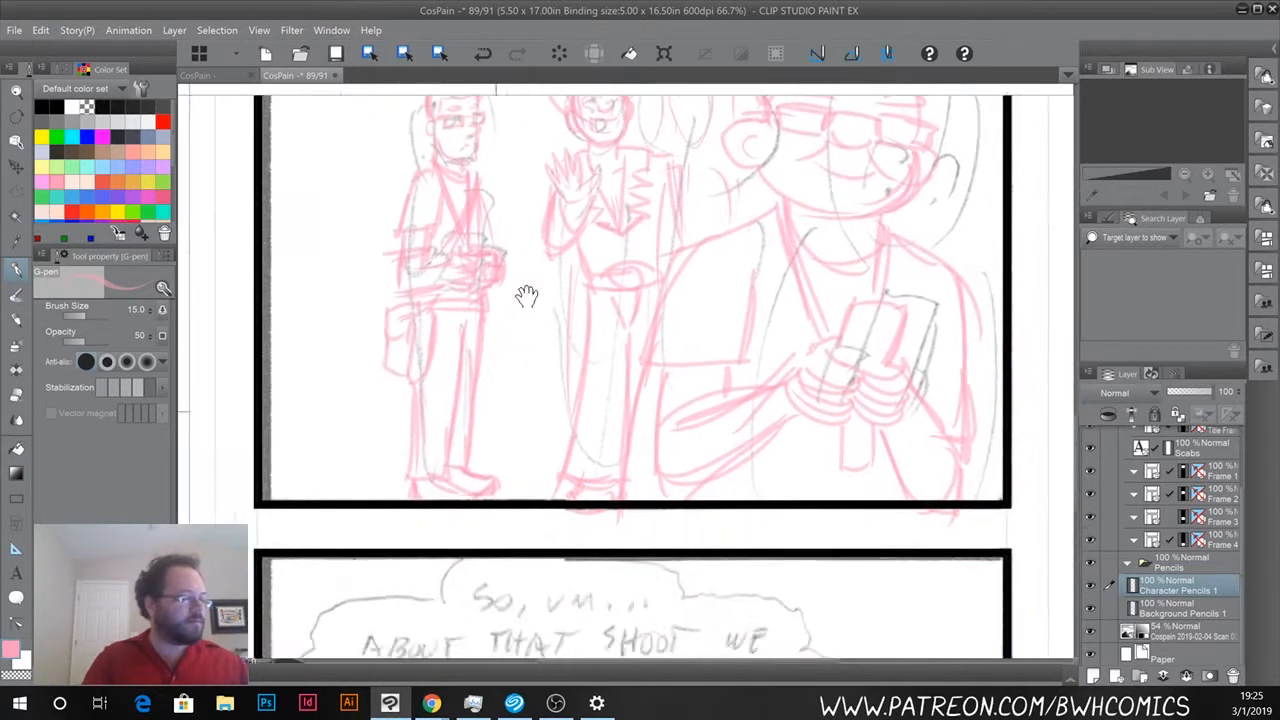
pyautogui.scroll(-5, 530, 288)
pyautogui.scroll(1, 529, 320)
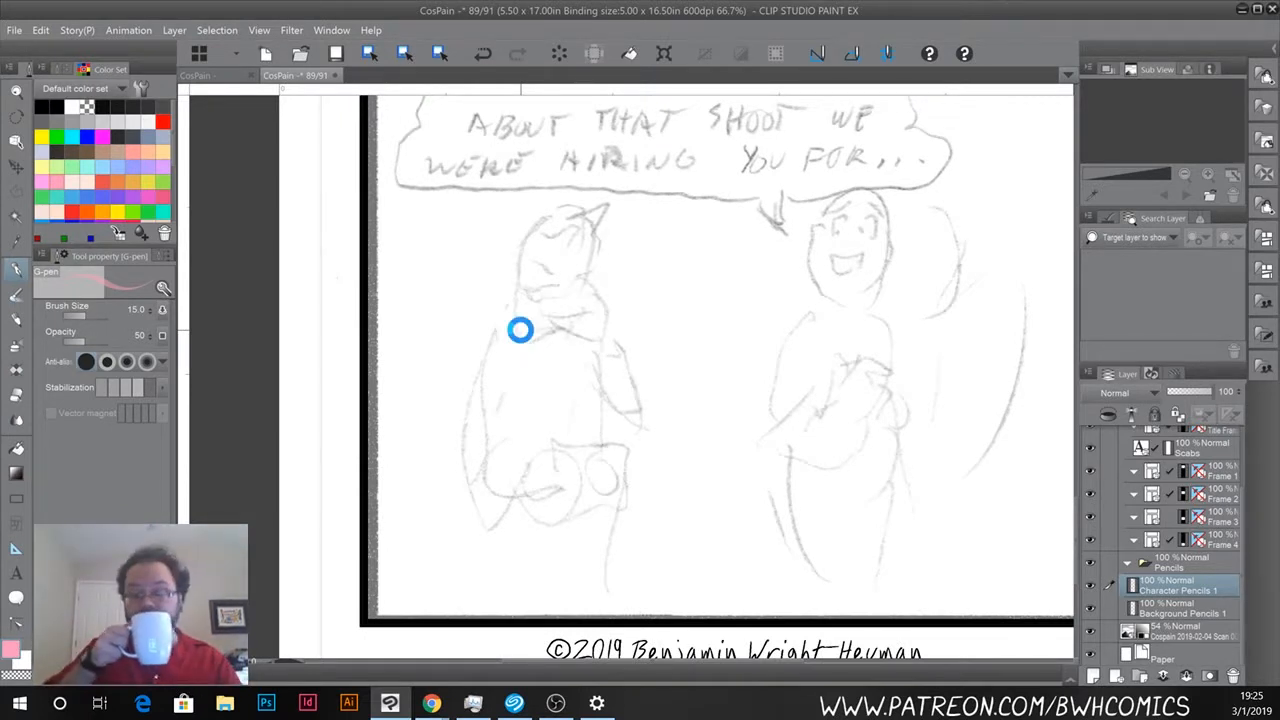
pyautogui.hotkey('ctrl', 's')
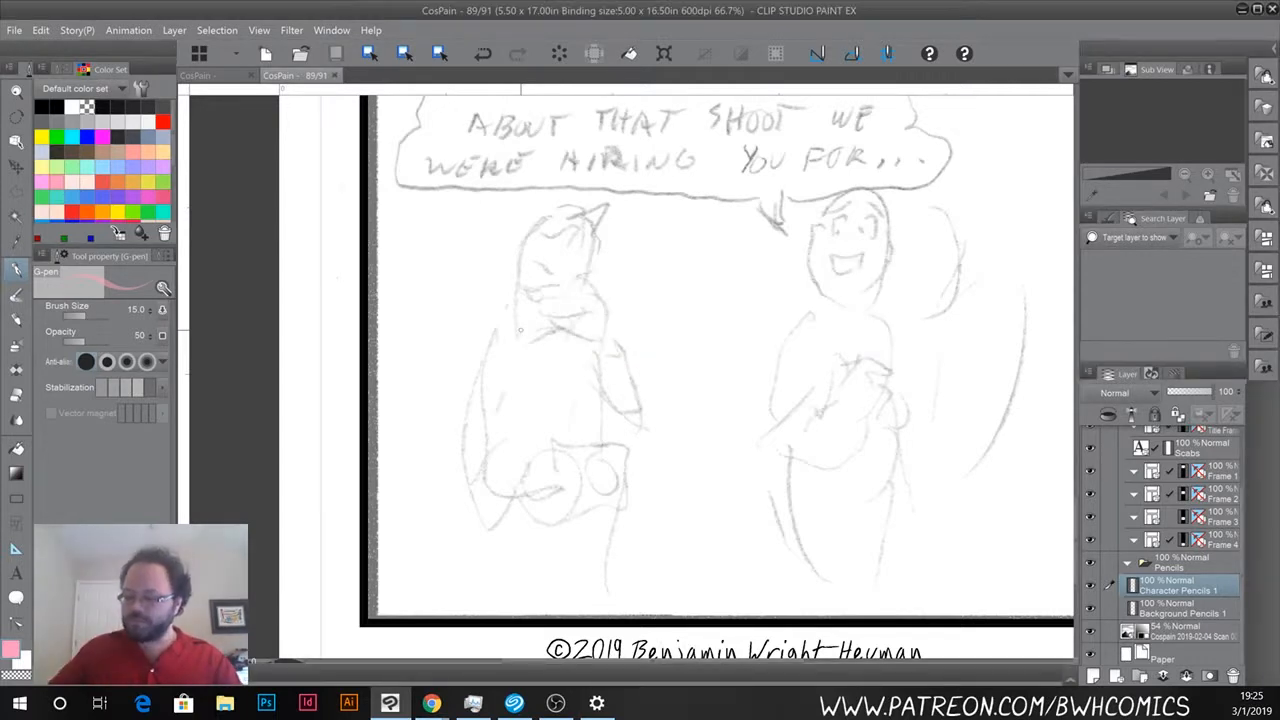
# Draw the oval head outline of the fourth panel's right figure over the rough sketch.
pyautogui.scroll(5, 520, 330)
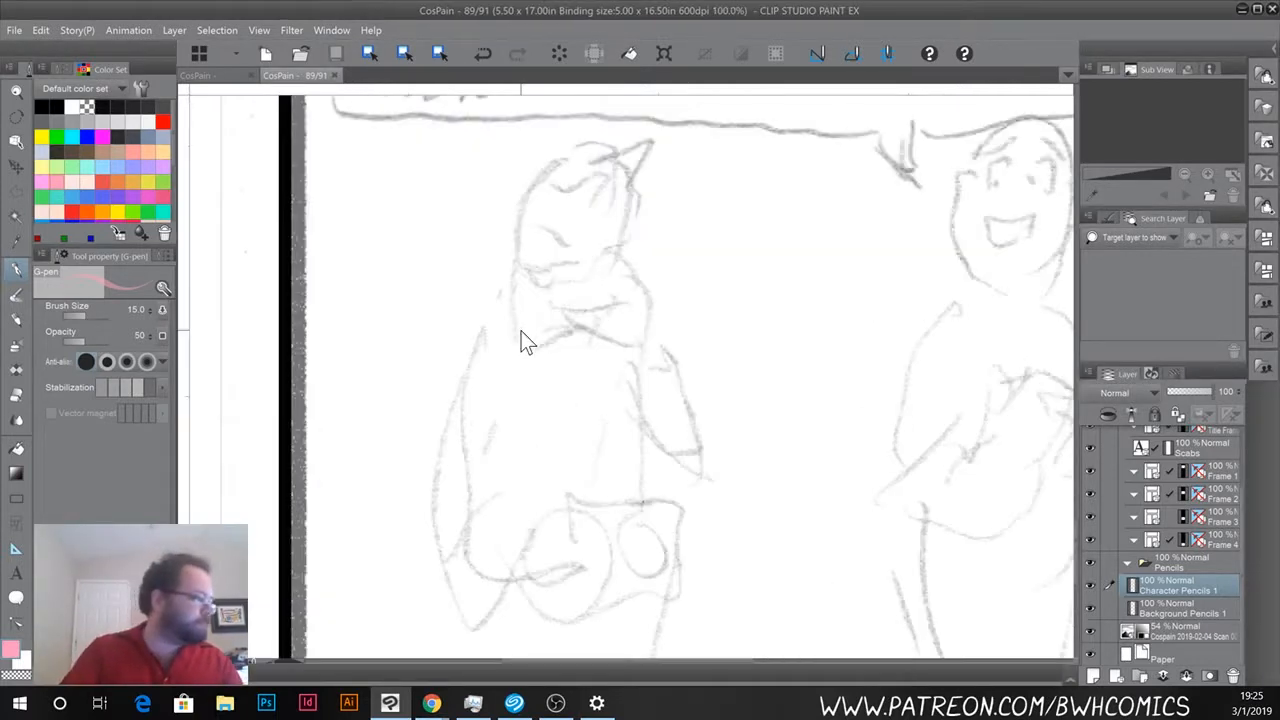
pyautogui.moveTo(557, 323); pyautogui.dragTo(308, 354)
pyautogui.moveTo(663, 314); pyautogui.dragTo(488, 499)
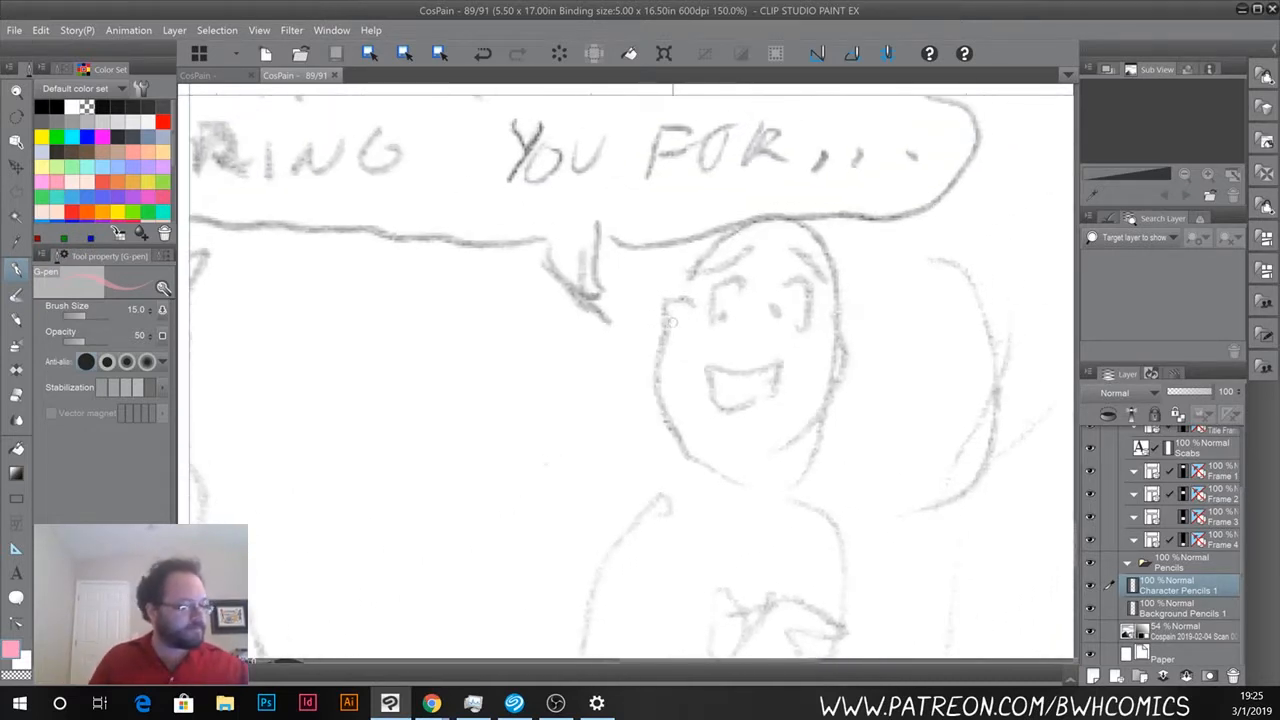
pyautogui.moveTo(667, 321)
pyautogui.mouseDown()
pyautogui.moveTo(751, 270)
pyautogui.moveTo(789, 433)
pyautogui.mouseUp()
pyautogui.moveTo(732, 263)
pyautogui.mouseDown()
pyautogui.moveTo(655, 452)
pyautogui.moveTo(664, 496)
pyautogui.moveTo(757, 522)
pyautogui.mouseUp()
pyautogui.moveTo(830, 404); pyautogui.dragTo(765, 512)
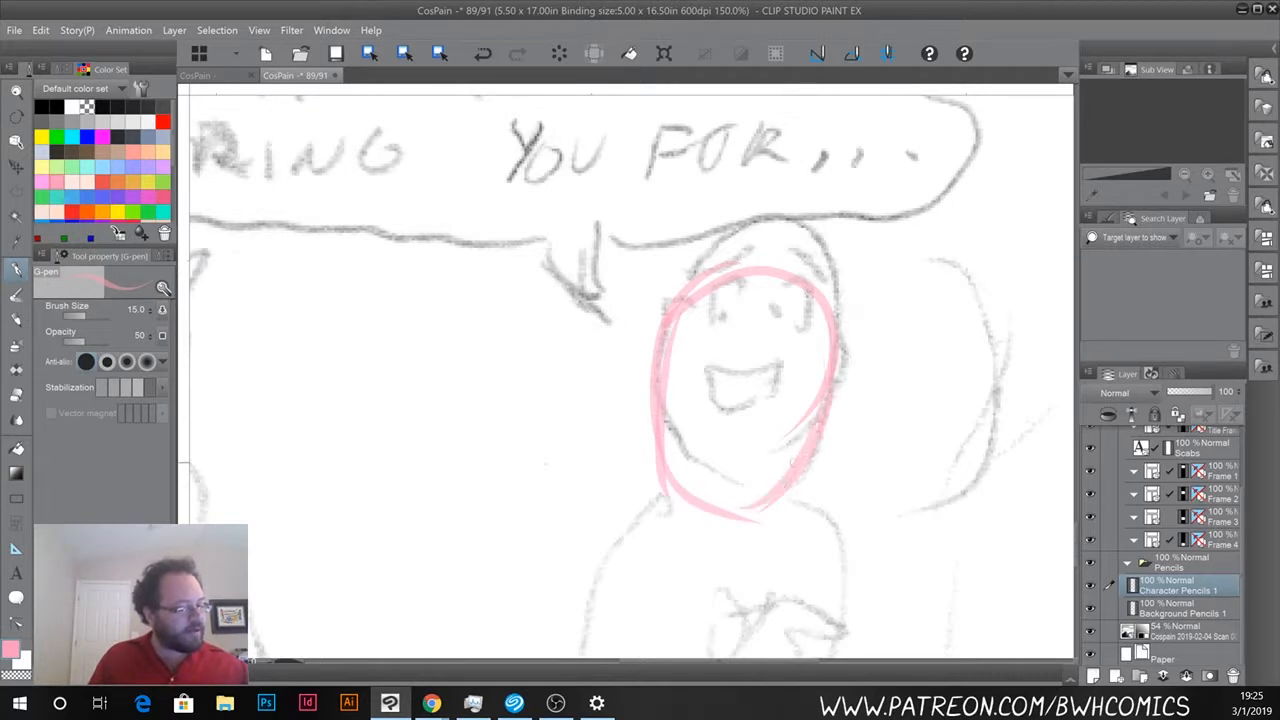
# Draw the right figure's open mouth, rounded nose, arched eyes and raised eyebrows inside the head oval.
pyautogui.moveTo(567, 535)
pyautogui.mouseDown()
pyautogui.moveTo(576, 345)
pyautogui.moveTo(566, 365)
pyautogui.mouseUp()
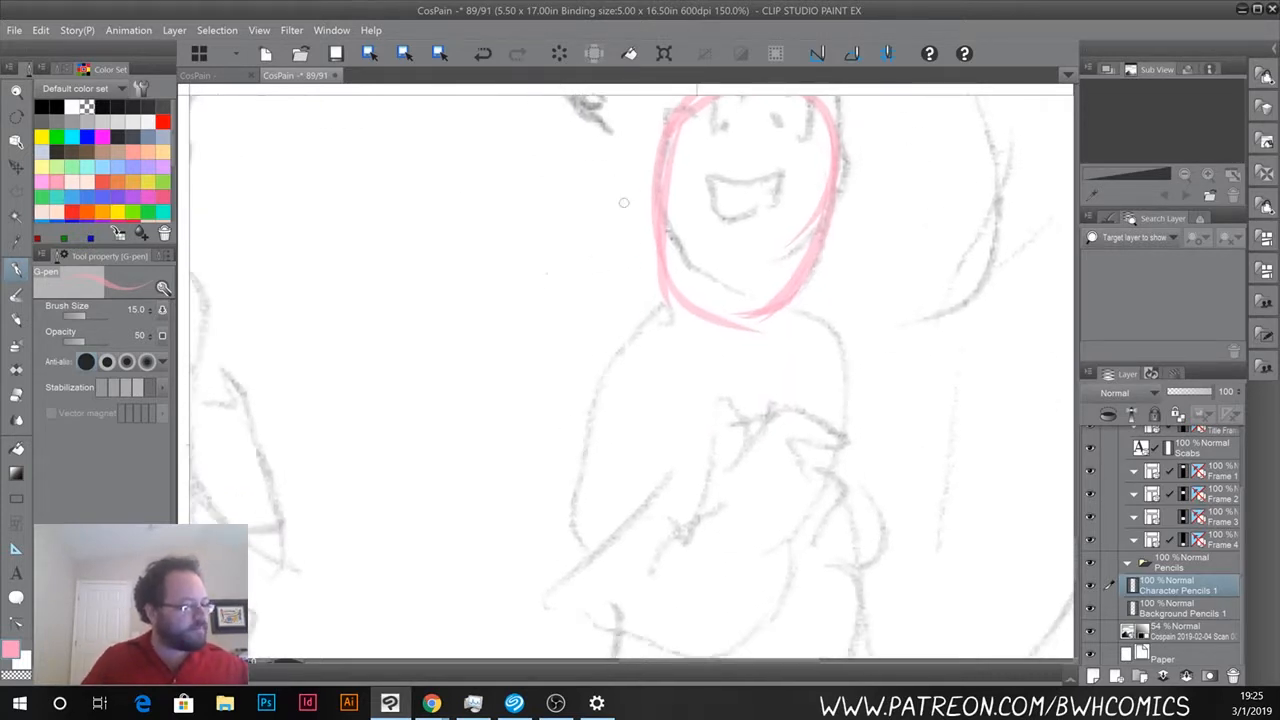
pyautogui.moveTo(705, 233)
pyautogui.mouseDown()
pyautogui.moveTo(779, 221)
pyautogui.moveTo(754, 270)
pyautogui.moveTo(704, 235)
pyautogui.moveTo(699, 268)
pyautogui.moveTo(762, 268)
pyautogui.mouseUp()
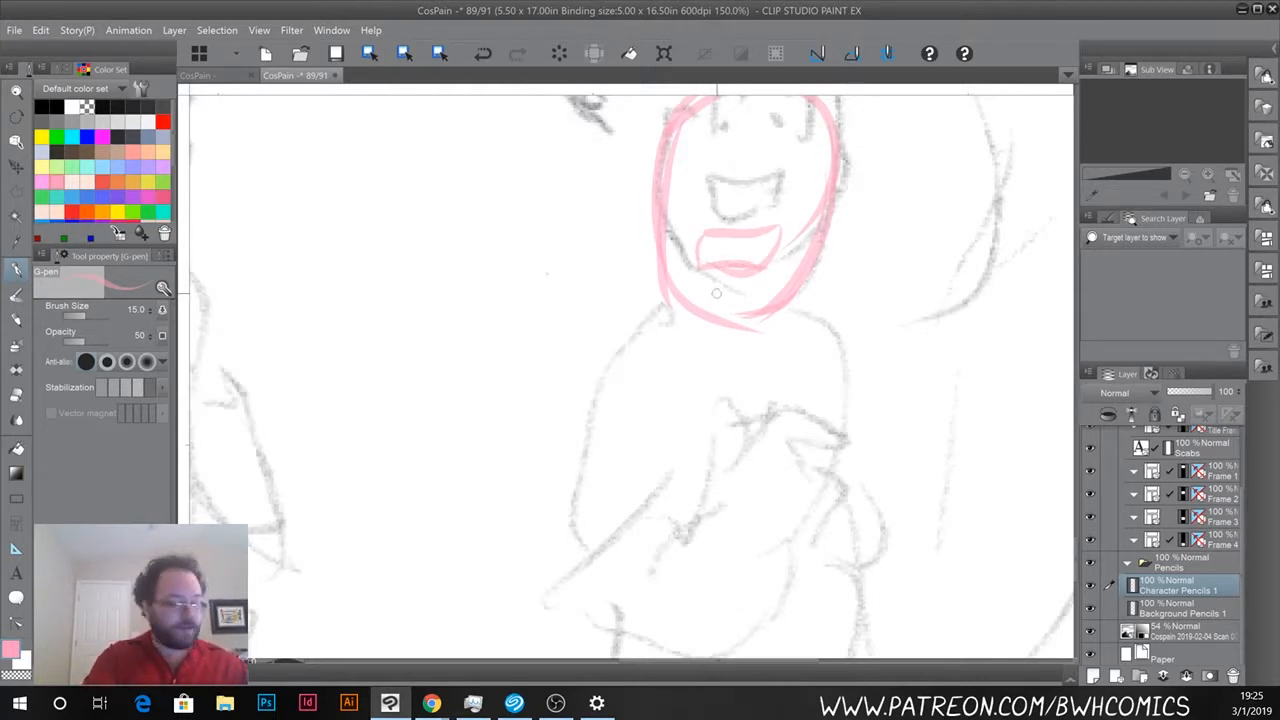
pyautogui.press('e')
pyautogui.moveTo(722, 283)
pyautogui.mouseDown()
pyautogui.moveTo(736, 282)
pyautogui.moveTo(728, 274)
pyautogui.mouseUp()
pyautogui.press('p')
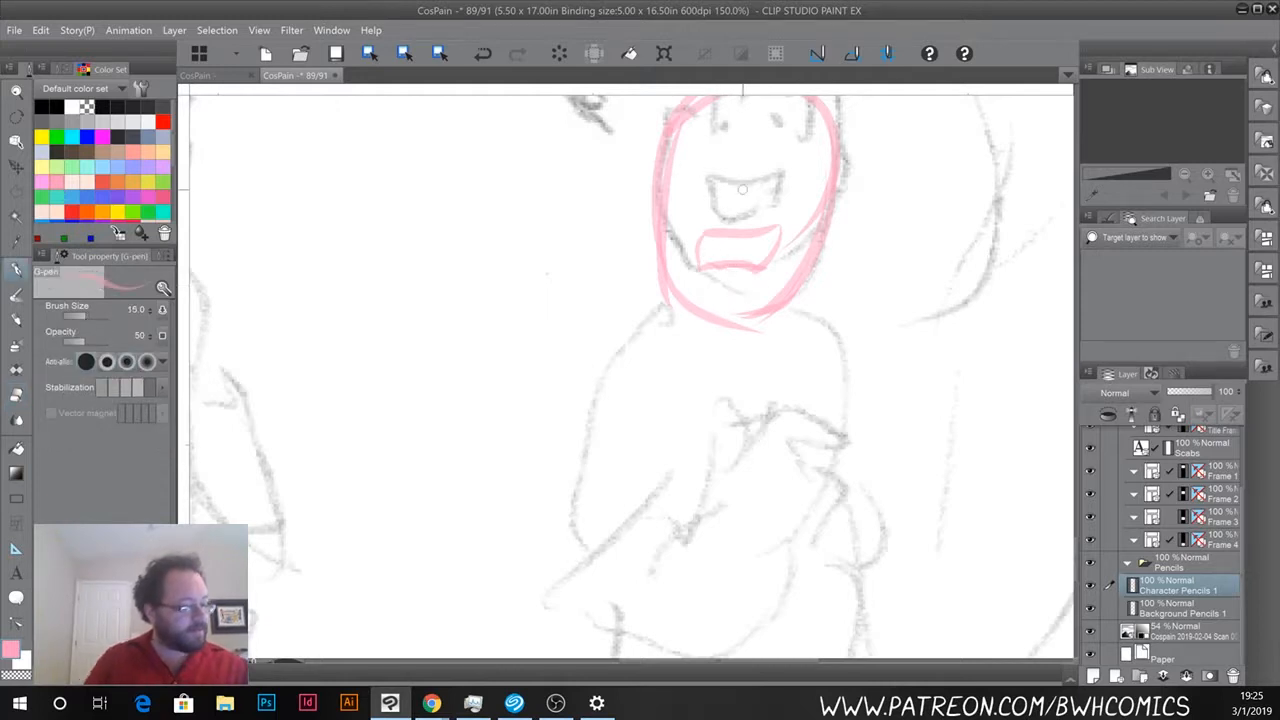
pyautogui.moveTo(724, 190)
pyautogui.mouseDown()
pyautogui.moveTo(754, 200)
pyautogui.moveTo(782, 157)
pyautogui.moveTo(782, 188)
pyautogui.mouseUp()
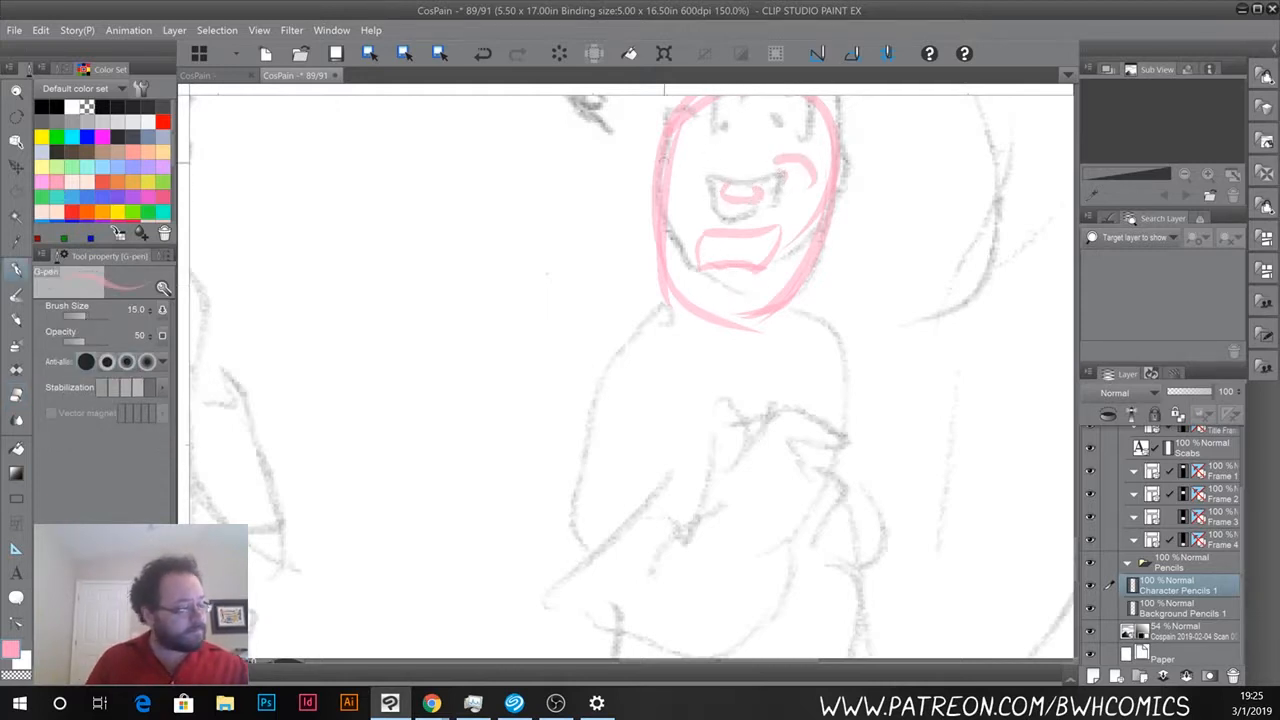
pyautogui.moveTo(696, 162); pyautogui.dragTo(694, 188)
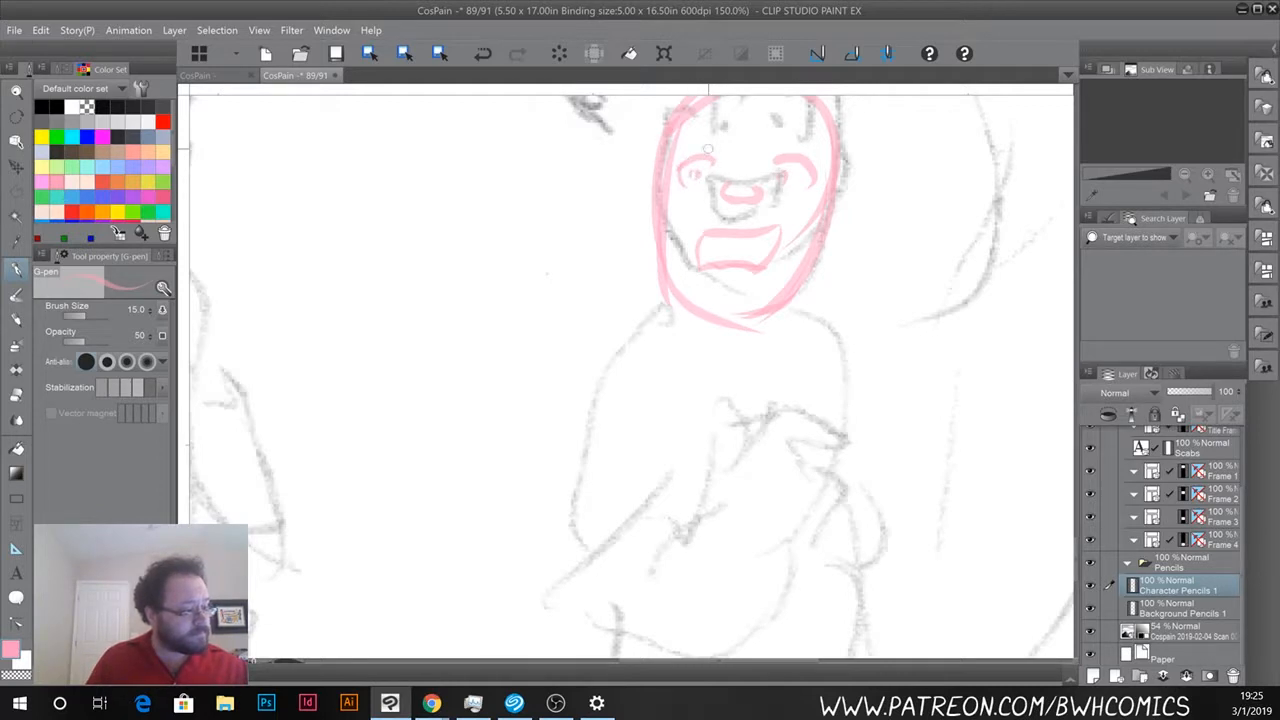
pyautogui.moveTo(680, 138); pyautogui.dragTo(714, 148)
pyautogui.moveTo(784, 124)
pyautogui.mouseDown()
pyautogui.moveTo(822, 150)
pyautogui.moveTo(786, 134)
pyautogui.mouseUp()
# Draw the right figure's parted hair with rounded side locks and the ear around the face.
pyautogui.scroll(-2, 744, 114)
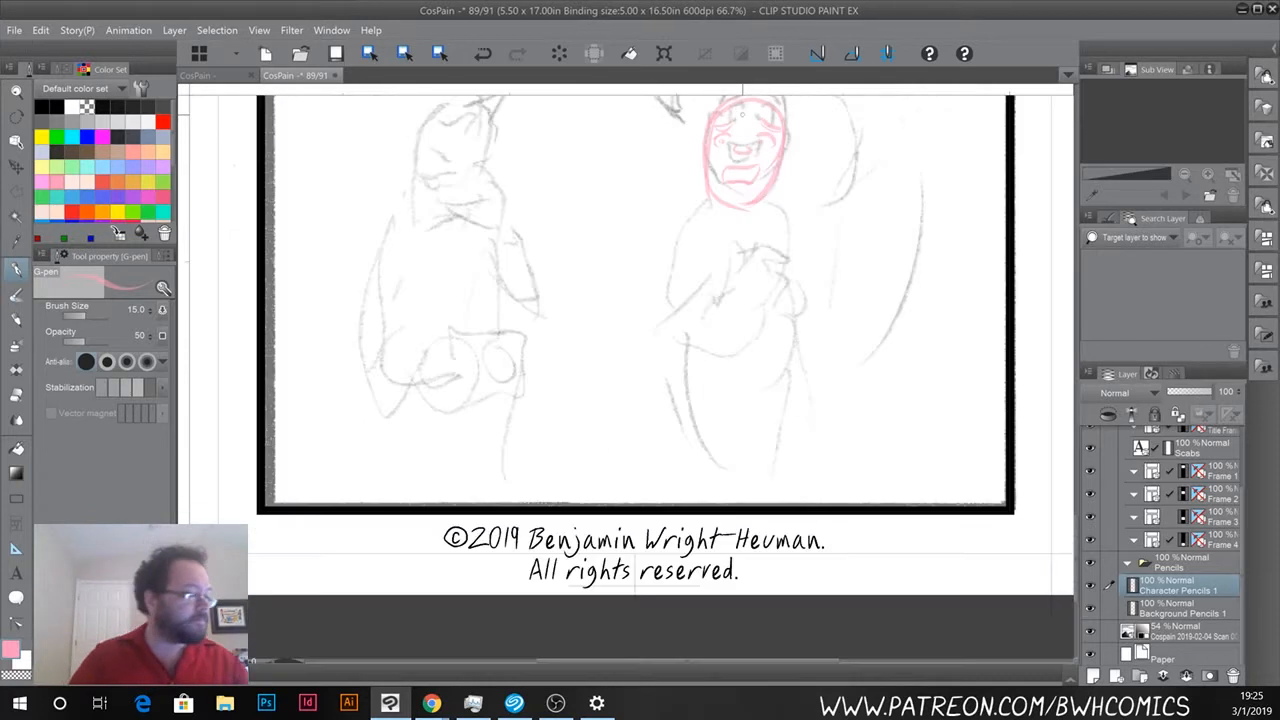
pyautogui.moveTo(619, 321); pyautogui.dragTo(621, 468)
pyautogui.moveTo(751, 220); pyautogui.dragTo(744, 274)
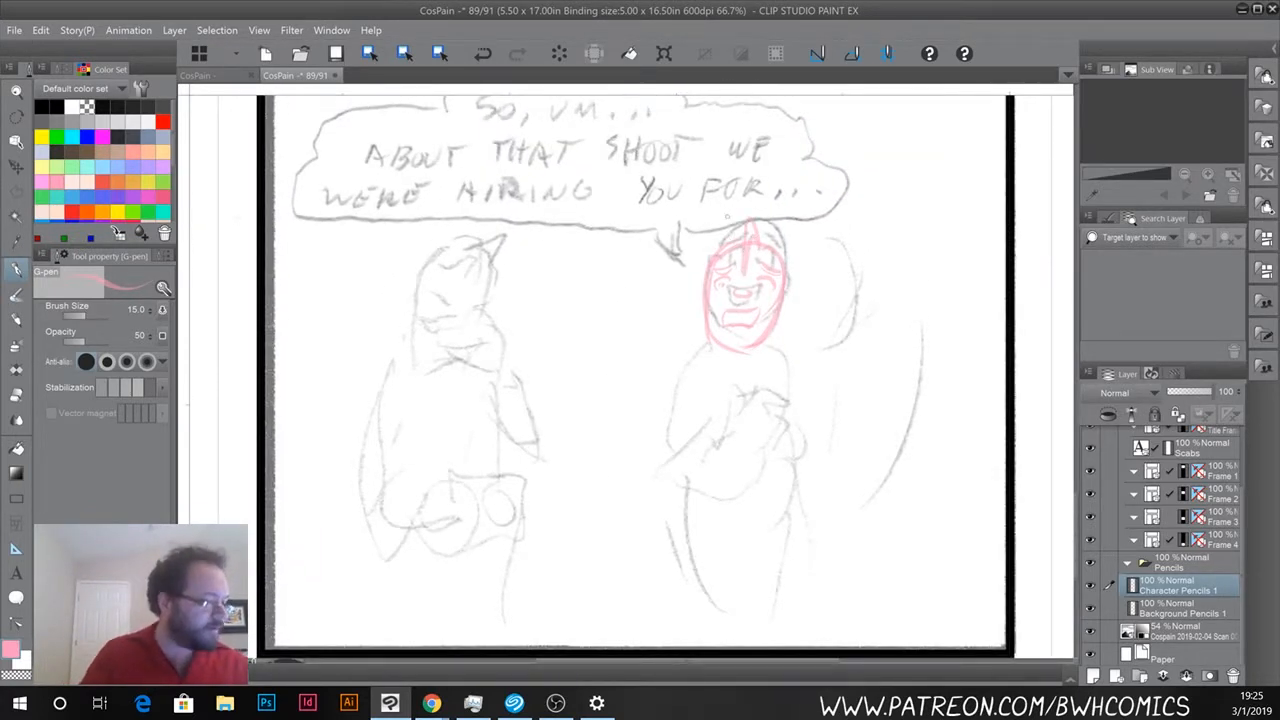
pyautogui.moveTo(752, 226); pyautogui.dragTo(697, 330)
pyautogui.moveTo(708, 276)
pyautogui.mouseDown()
pyautogui.moveTo(700, 334)
pyautogui.moveTo(700, 250)
pyautogui.moveTo(757, 238)
pyautogui.moveTo(818, 290)
pyautogui.mouseUp()
pyautogui.moveTo(762, 241)
pyautogui.mouseDown()
pyautogui.moveTo(788, 300)
pyautogui.moveTo(814, 292)
pyautogui.moveTo(774, 318)
pyautogui.mouseUp()
pyautogui.moveTo(706, 250)
pyautogui.mouseDown()
pyautogui.moveTo(676, 262)
pyautogui.moveTo(680, 292)
pyautogui.mouseUp()
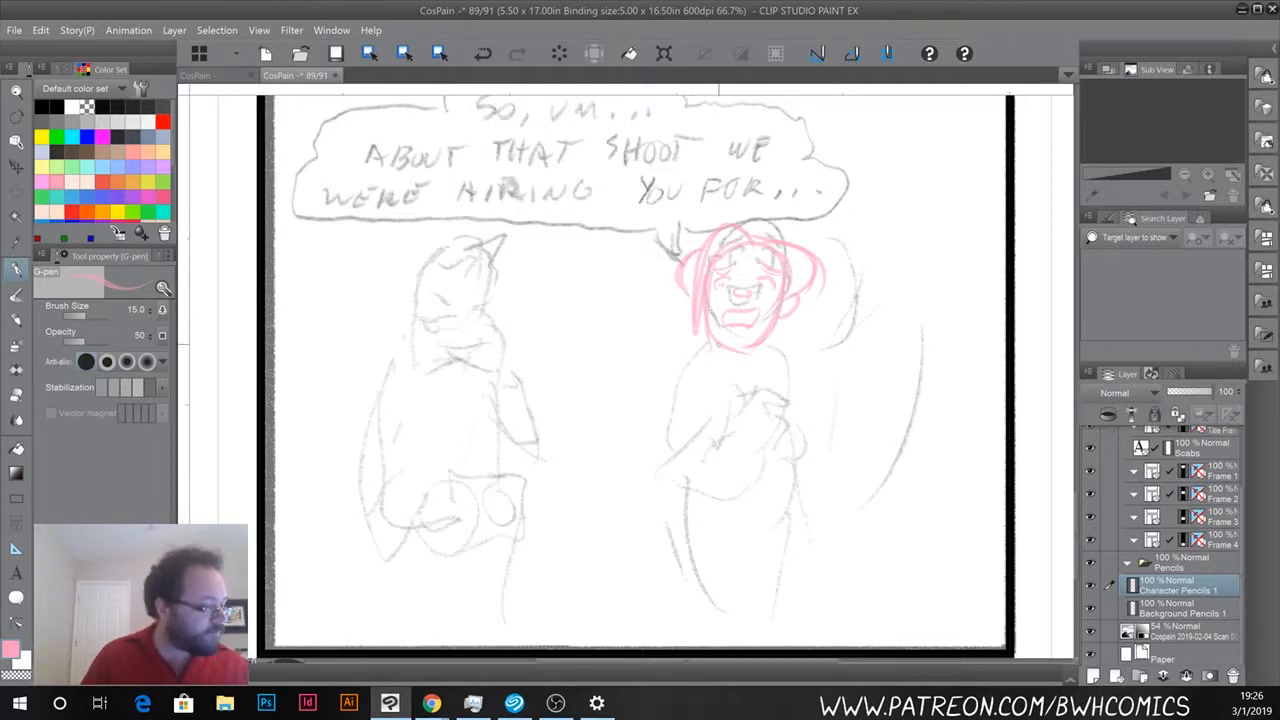
# Draw the right figure's neck and the two hands with curled fingers meeting in front of the chest.
pyautogui.moveTo(722, 346)
pyautogui.mouseDown()
pyautogui.moveTo(716, 374)
pyautogui.moveTo(758, 378)
pyautogui.moveTo(722, 448)
pyautogui.moveTo(772, 406)
pyautogui.moveTo(766, 426)
pyautogui.mouseUp()
pyautogui.moveTo(768, 418)
pyautogui.mouseDown()
pyautogui.moveTo(756, 428)
pyautogui.moveTo(774, 424)
pyautogui.mouseUp()
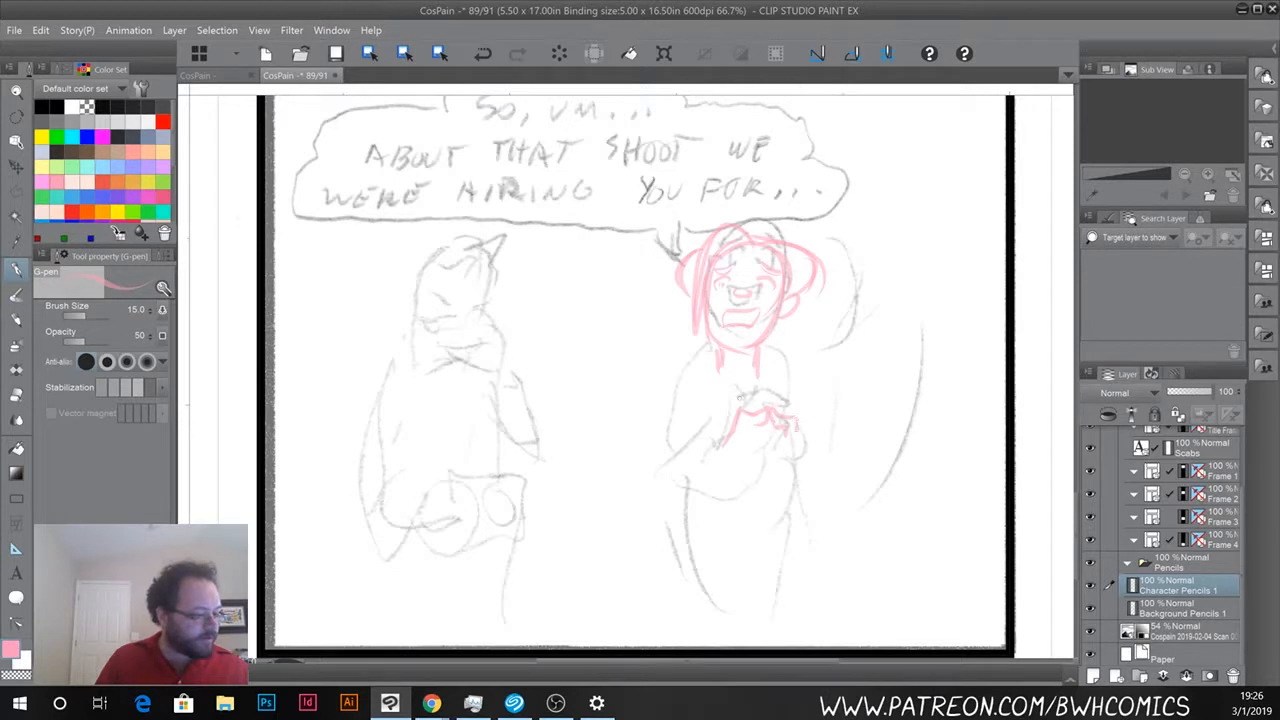
pyautogui.moveTo(744, 432)
pyautogui.mouseDown()
pyautogui.moveTo(756, 474)
pyautogui.moveTo(730, 482)
pyautogui.moveTo(721, 465)
pyautogui.mouseUp()
pyautogui.moveTo(781, 434); pyautogui.dragTo(781, 478)
pyautogui.moveTo(804, 474); pyautogui.dragTo(791, 483)
pyautogui.moveTo(812, 436); pyautogui.dragTo(724, 478)
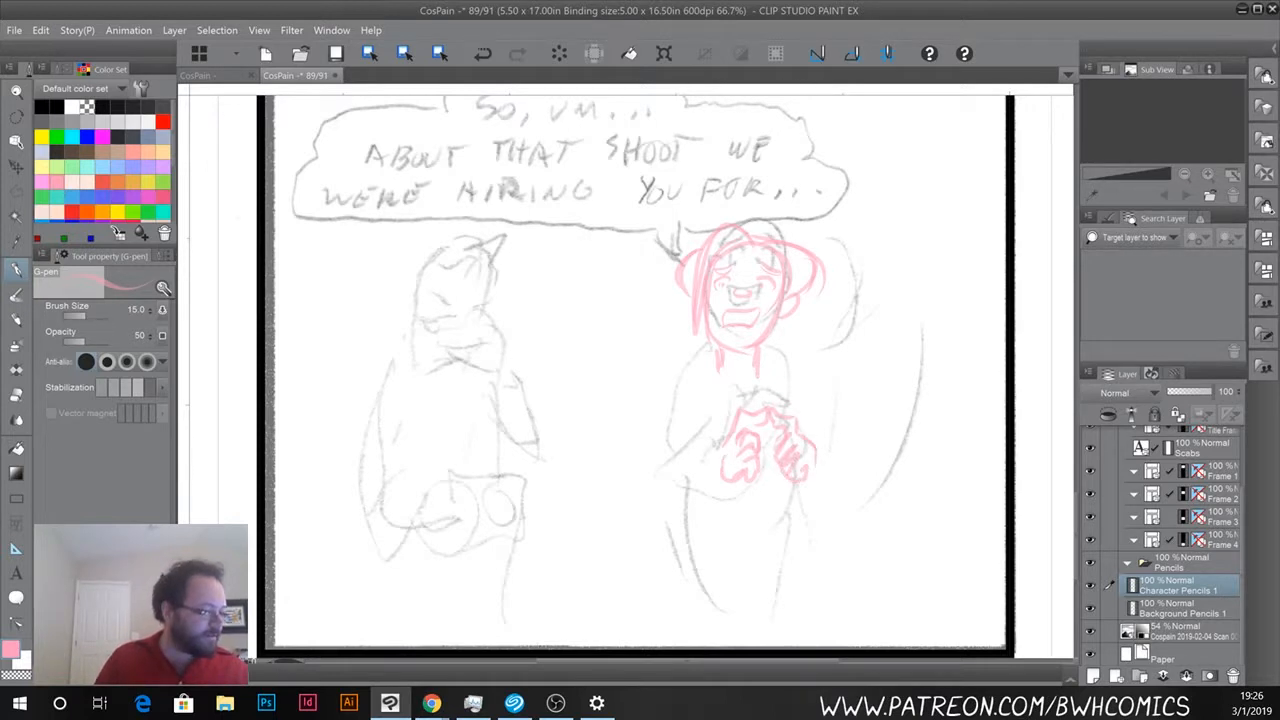
pyautogui.moveTo(781, 443); pyautogui.dragTo(775, 456)
# Draw the right figure's wrist edges, bent forearm and the jacket collar with jagged lapels.
pyautogui.moveTo(726, 432); pyautogui.dragTo(720, 498)
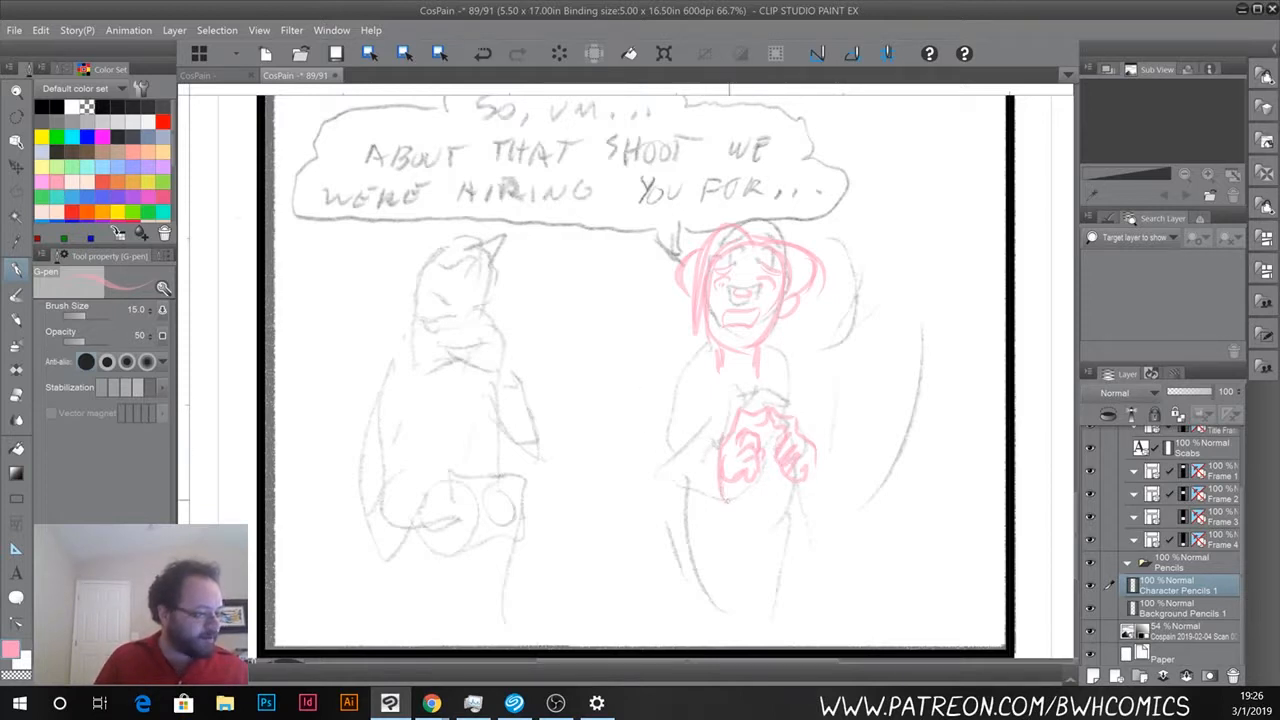
pyautogui.moveTo(812, 446); pyautogui.dragTo(800, 502)
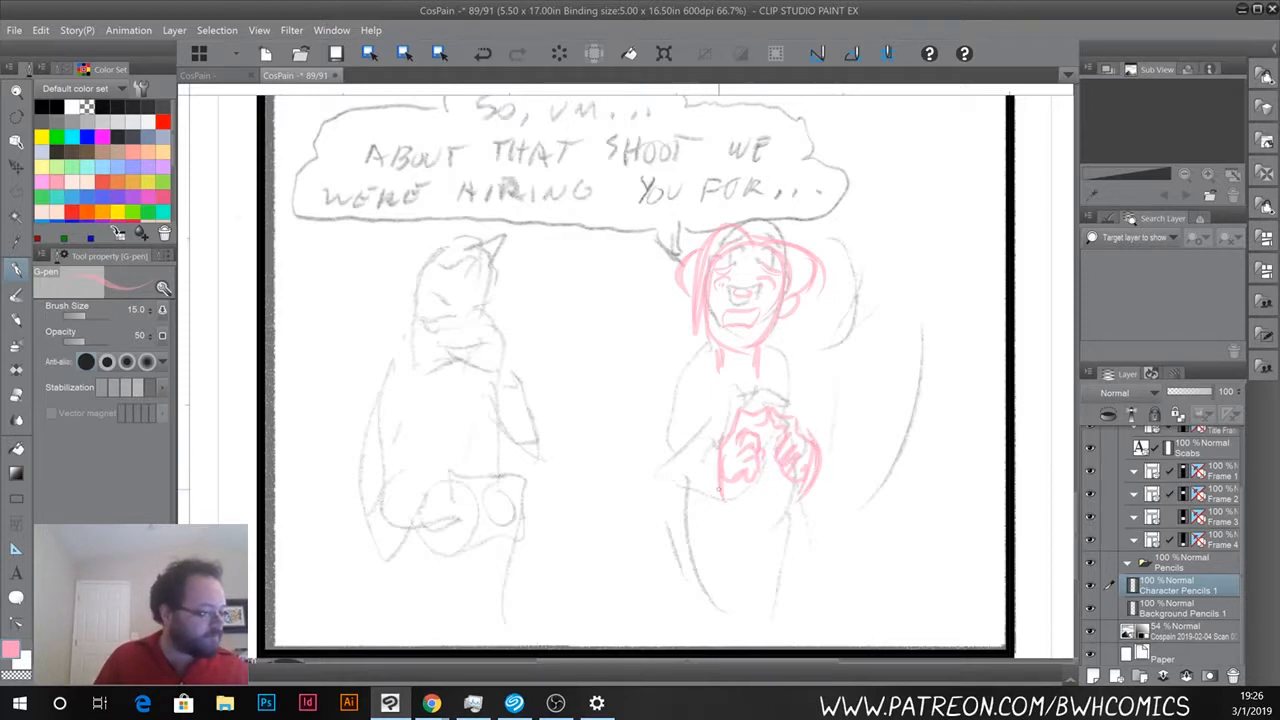
pyautogui.moveTo(722, 440)
pyautogui.mouseDown()
pyautogui.moveTo(652, 478)
pyautogui.moveTo(684, 500)
pyautogui.moveTo(628, 502)
pyautogui.mouseUp()
pyautogui.moveTo(708, 366)
pyautogui.mouseDown()
pyautogui.moveTo(726, 434)
pyautogui.moveTo(686, 400)
pyautogui.moveTo(708, 440)
pyautogui.mouseUp()
pyautogui.moveTo(758, 368)
pyautogui.mouseDown()
pyautogui.moveTo(756, 408)
pyautogui.moveTo(786, 365)
pyautogui.moveTo(761, 389)
pyautogui.moveTo(769, 404)
pyautogui.mouseUp()
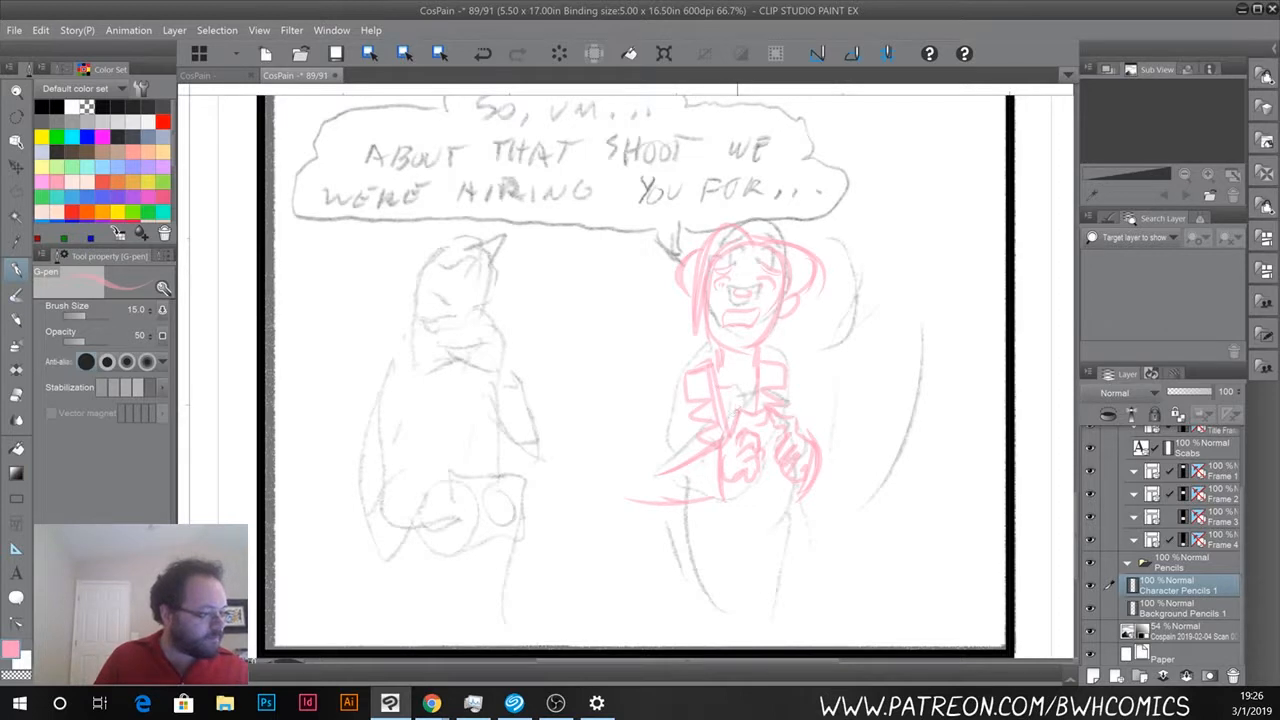
# Draw the right figure's shoulders and both jacket sleeves down to the elbows, and refine the hands.
pyautogui.moveTo(688, 390); pyautogui.dragTo(648, 510)
pyautogui.moveTo(660, 388); pyautogui.dragTo(640, 510)
pyautogui.moveTo(662, 420); pyautogui.dragTo(674, 458)
pyautogui.moveTo(672, 424)
pyautogui.mouseDown()
pyautogui.moveTo(668, 412)
pyautogui.moveTo(672, 466)
pyautogui.mouseUp()
pyautogui.moveTo(788, 374)
pyautogui.mouseDown()
pyautogui.moveTo(820, 378)
pyautogui.moveTo(824, 476)
pyautogui.moveTo(840, 500)
pyautogui.moveTo(834, 482)
pyautogui.moveTo(798, 506)
pyautogui.mouseUp()
pyautogui.moveTo(818, 494)
pyautogui.mouseDown()
pyautogui.moveTo(800, 508)
pyautogui.moveTo(828, 516)
pyautogui.mouseUp()
pyautogui.moveTo(836, 458); pyautogui.dragTo(838, 510)
pyautogui.moveTo(802, 398); pyautogui.dragTo(807, 434)
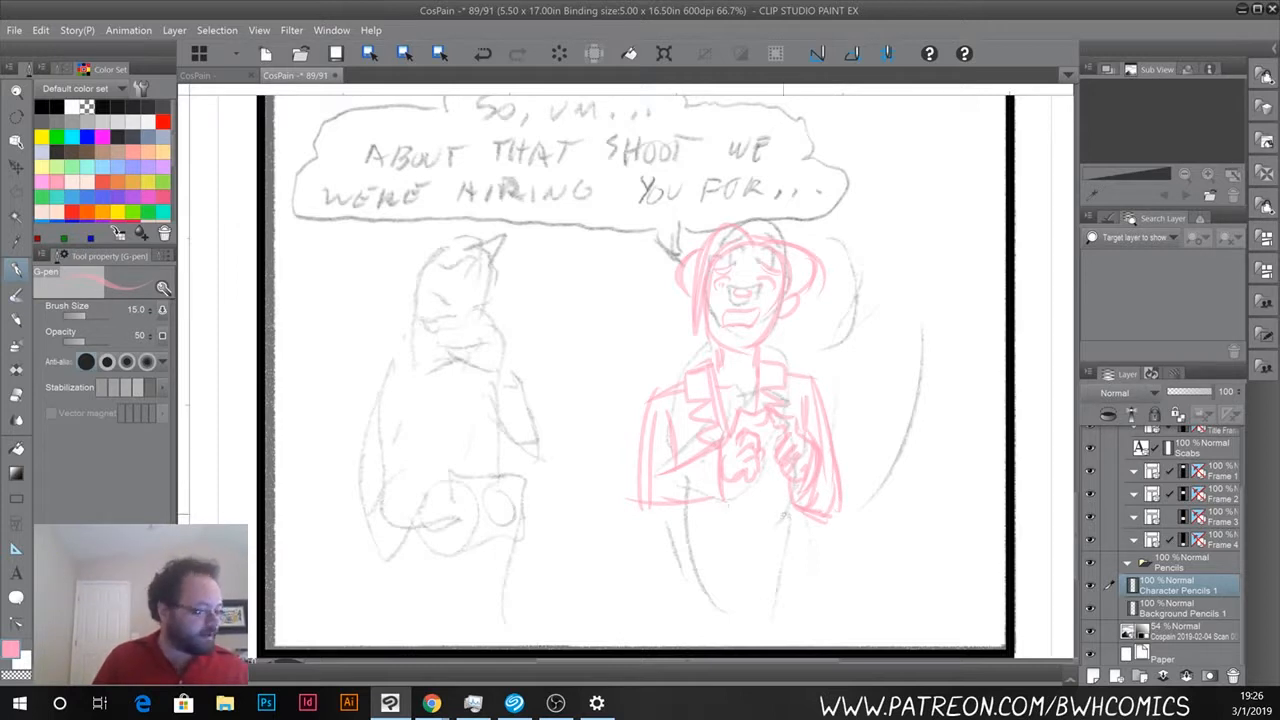
pyautogui.moveTo(760, 432); pyautogui.dragTo(776, 446)
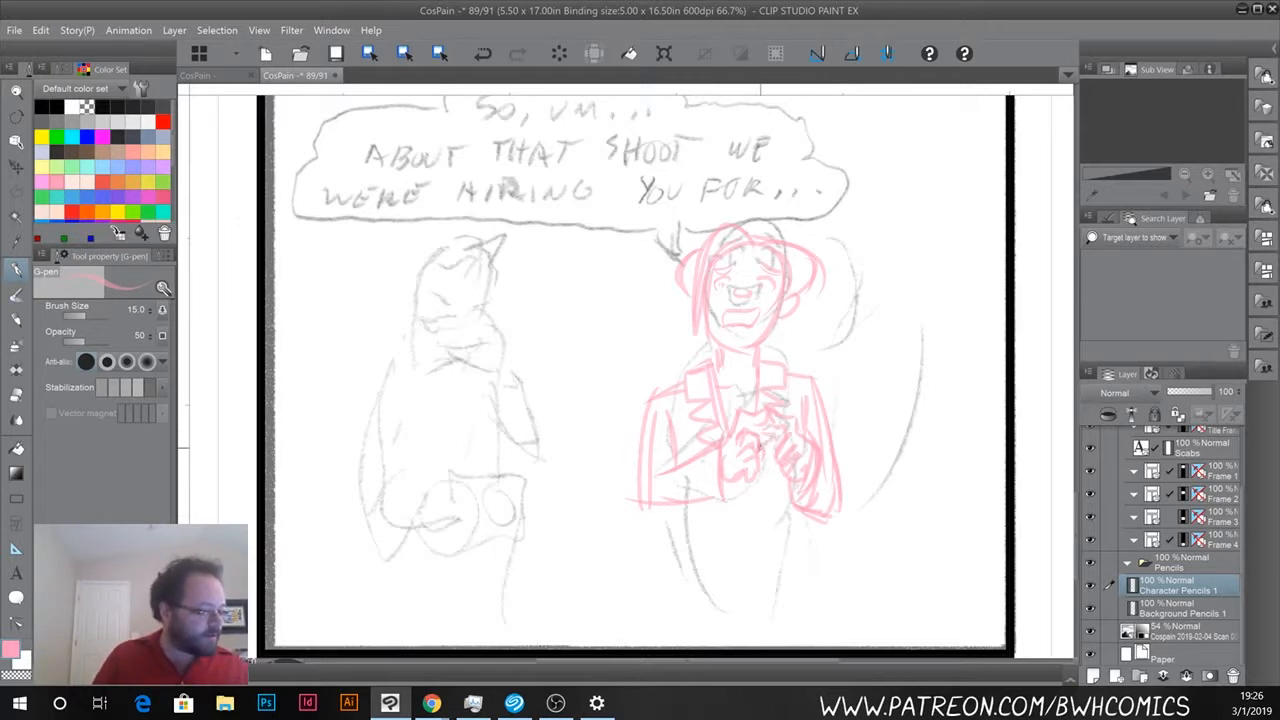
# Draw the right figure's waist, belt with a round buckle, and trouser legs down to the panel border.
pyautogui.moveTo(684, 503)
pyautogui.mouseDown()
pyautogui.moveTo(691, 540)
pyautogui.moveTo(738, 523)
pyautogui.moveTo(800, 538)
pyautogui.moveTo(800, 516)
pyautogui.moveTo(738, 560)
pyautogui.moveTo(756, 548)
pyautogui.moveTo(805, 556)
pyautogui.mouseUp()
pyautogui.moveTo(770, 550)
pyautogui.mouseDown()
pyautogui.moveTo(807, 540)
pyautogui.moveTo(799, 560)
pyautogui.mouseUp()
pyautogui.moveTo(690, 562)
pyautogui.mouseDown()
pyautogui.moveTo(734, 563)
pyautogui.moveTo(685, 559)
pyautogui.moveTo(690, 648)
pyautogui.mouseUp()
pyautogui.moveTo(810, 563)
pyautogui.mouseDown()
pyautogui.moveTo(822, 645)
pyautogui.moveTo(835, 645)
pyautogui.mouseUp()
pyautogui.moveTo(668, 568)
pyautogui.mouseDown()
pyautogui.moveTo(673, 648)
pyautogui.moveTo(687, 646)
pyautogui.mouseUp()
pyautogui.moveTo(724, 570)
pyautogui.mouseDown()
pyautogui.moveTo(745, 620)
pyautogui.moveTo(766, 616)
pyautogui.moveTo(740, 610)
pyautogui.moveTo(760, 646)
pyautogui.mouseUp()
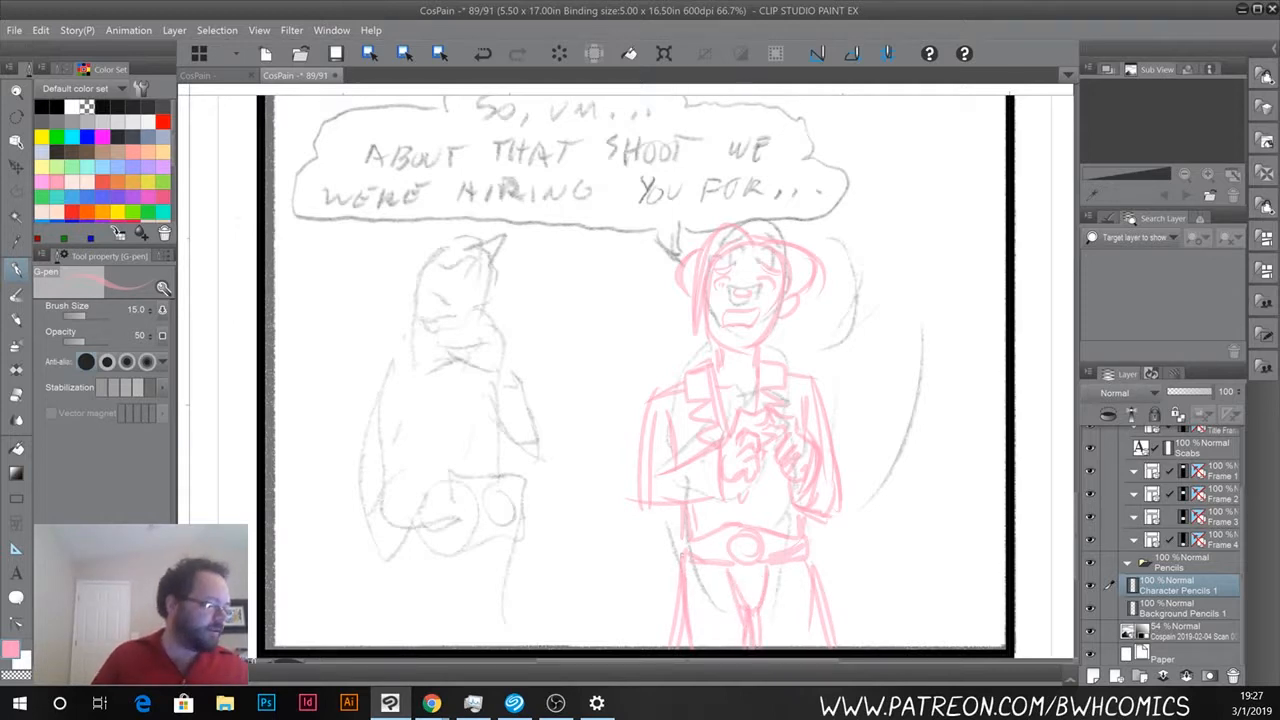
pyautogui.moveTo(682, 566); pyautogui.dragTo(677, 612)
pyautogui.moveTo(684, 522); pyautogui.dragTo(680, 556)
# Draw the fourth panel's left figure's head outline with a pointed jaw over the rough head.
pyautogui.moveTo(450, 455); pyautogui.dragTo(621, 419)
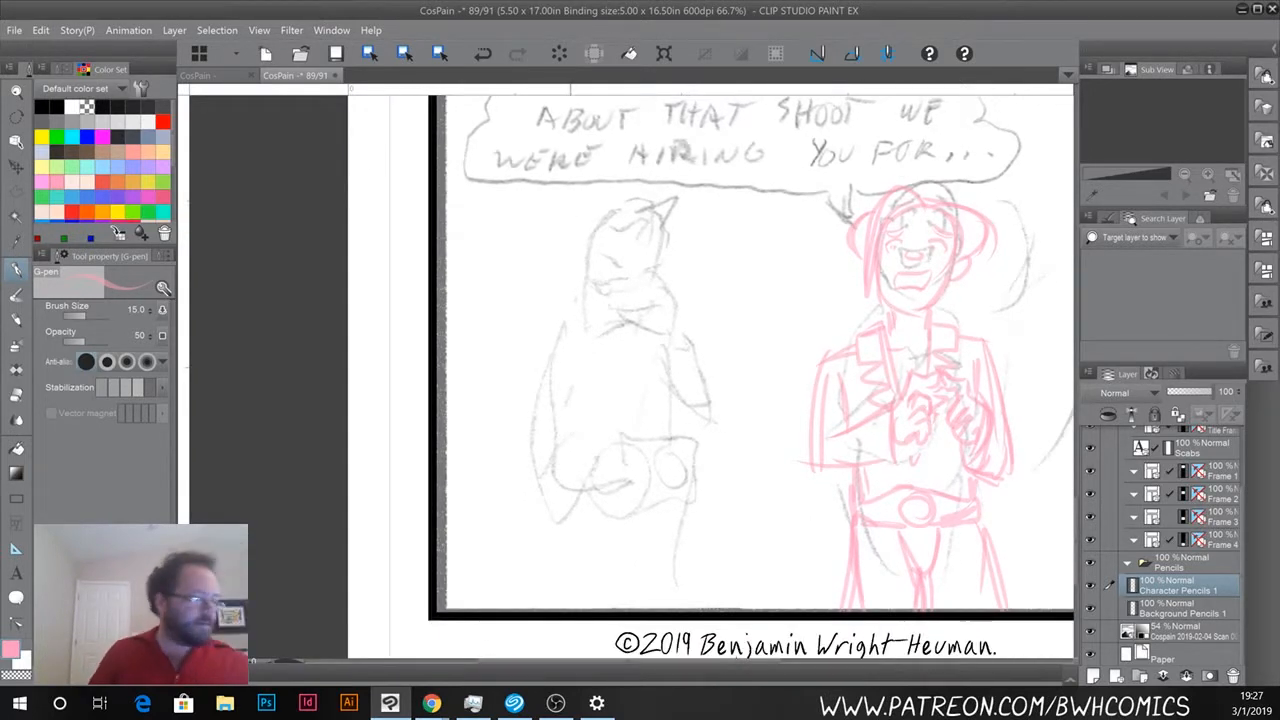
pyautogui.scroll(2, 637, 147)
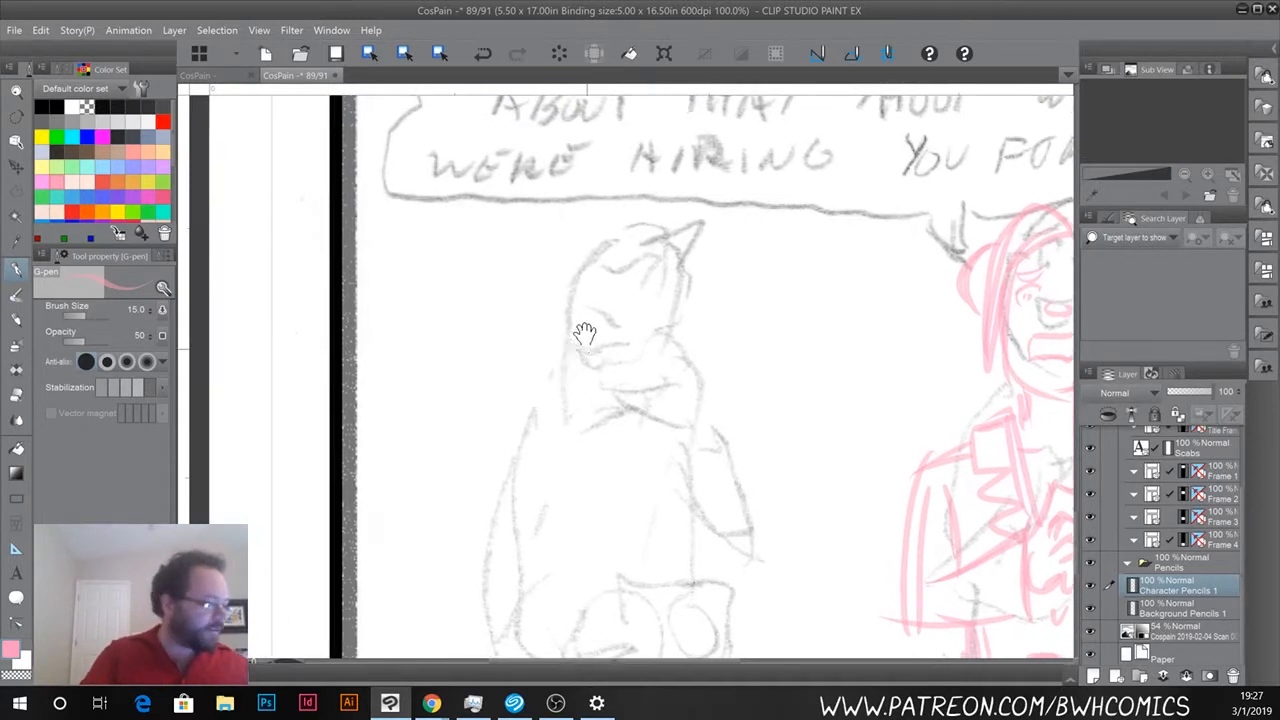
pyautogui.moveTo(586, 337); pyautogui.dragTo(579, 314)
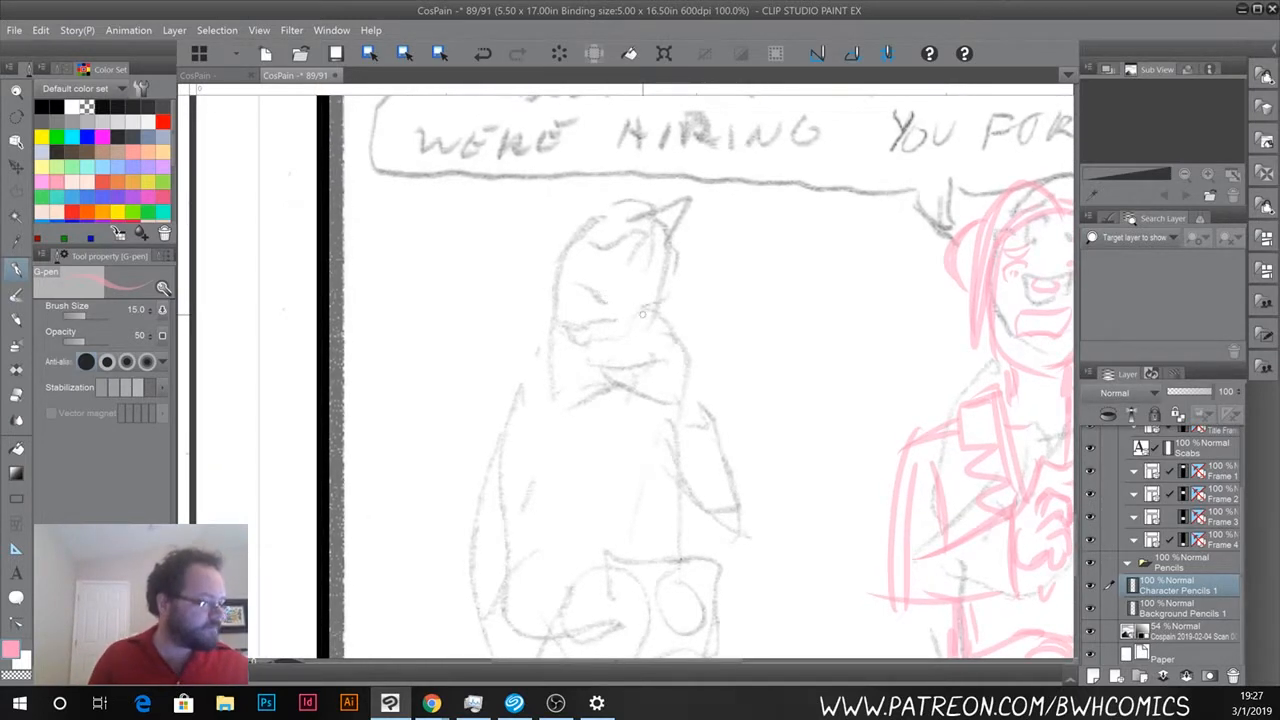
pyautogui.moveTo(668, 281); pyautogui.dragTo(625, 393)
pyautogui.moveTo(670, 285)
pyautogui.mouseDown()
pyautogui.moveTo(668, 271)
pyautogui.moveTo(571, 242)
pyautogui.moveTo(547, 384)
pyautogui.mouseUp()
pyautogui.moveTo(556, 322); pyautogui.dragTo(588, 400)
pyautogui.moveTo(544, 358); pyautogui.dragTo(620, 408)
pyautogui.moveTo(648, 352); pyautogui.dragTo(596, 404)
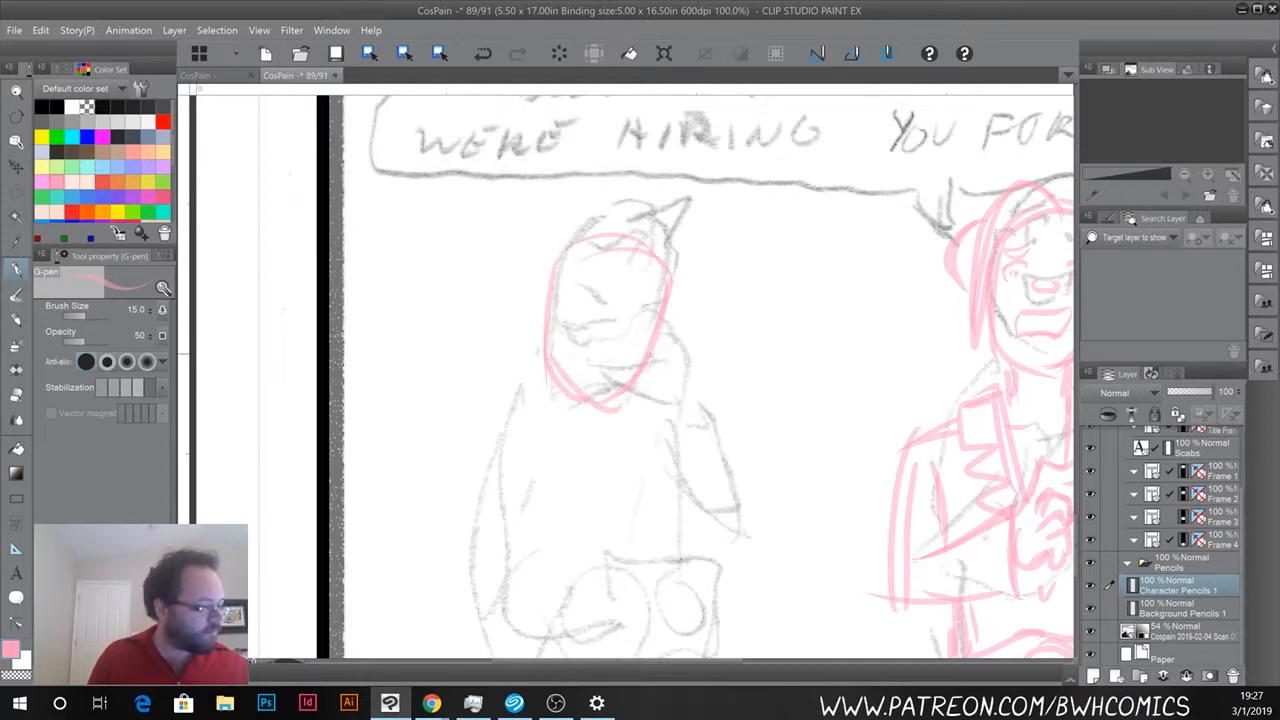
pyautogui.moveTo(660, 352)
pyautogui.mouseDown()
pyautogui.moveTo(638, 334)
pyautogui.moveTo(586, 342)
pyautogui.moveTo(595, 360)
pyautogui.moveTo(645, 364)
pyautogui.moveTo(572, 366)
pyautogui.moveTo(624, 382)
pyautogui.moveTo(577, 381)
pyautogui.moveTo(632, 408)
pyautogui.mouseUp()
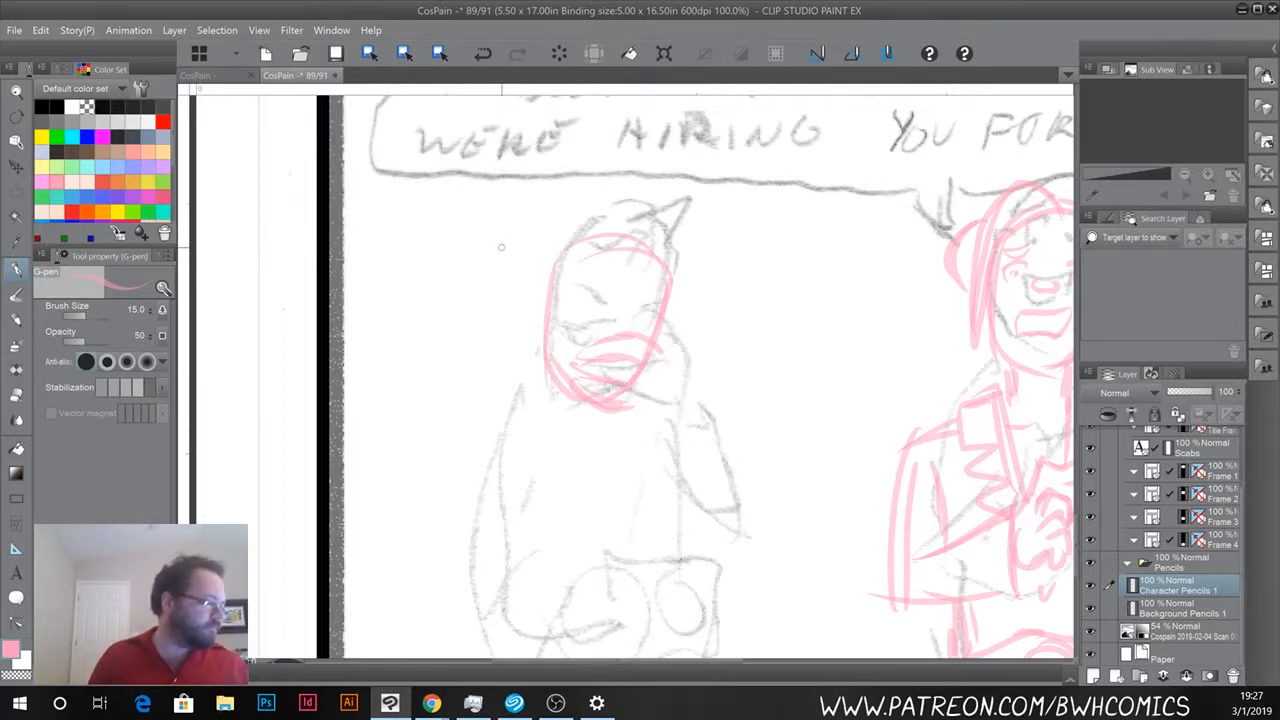
pyautogui.hotkey('ctrl', 'z')
pyautogui.hotkey('ctrl', 'z')
pyautogui.hotkey('ctrl', 'z')
pyautogui.hotkey('ctrl', 'z')
pyautogui.hotkey('ctrl', 'z')
pyautogui.hotkey('ctrl', 'z')
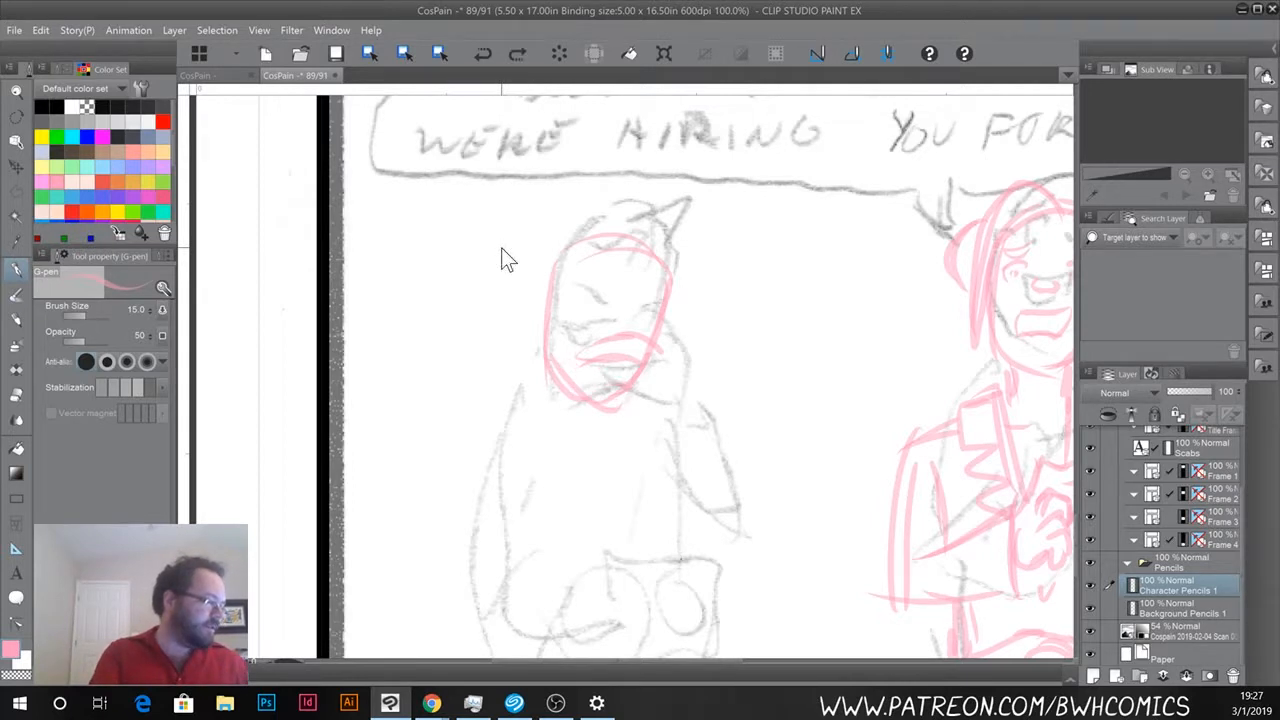
# Draw the left figure's hand across the face with slanted finger strokes, and add the ear.
pyautogui.moveTo(612, 342)
pyautogui.mouseDown()
pyautogui.moveTo(622, 350)
pyautogui.moveTo(605, 356)
pyautogui.moveTo(619, 356)
pyautogui.mouseUp()
pyautogui.moveTo(662, 310)
pyautogui.mouseDown()
pyautogui.moveTo(586, 300)
pyautogui.moveTo(656, 334)
pyautogui.mouseUp()
pyautogui.moveTo(582, 318)
pyautogui.mouseDown()
pyautogui.moveTo(662, 322)
pyautogui.moveTo(640, 352)
pyautogui.mouseUp()
pyautogui.moveTo(576, 332); pyautogui.dragTo(654, 385)
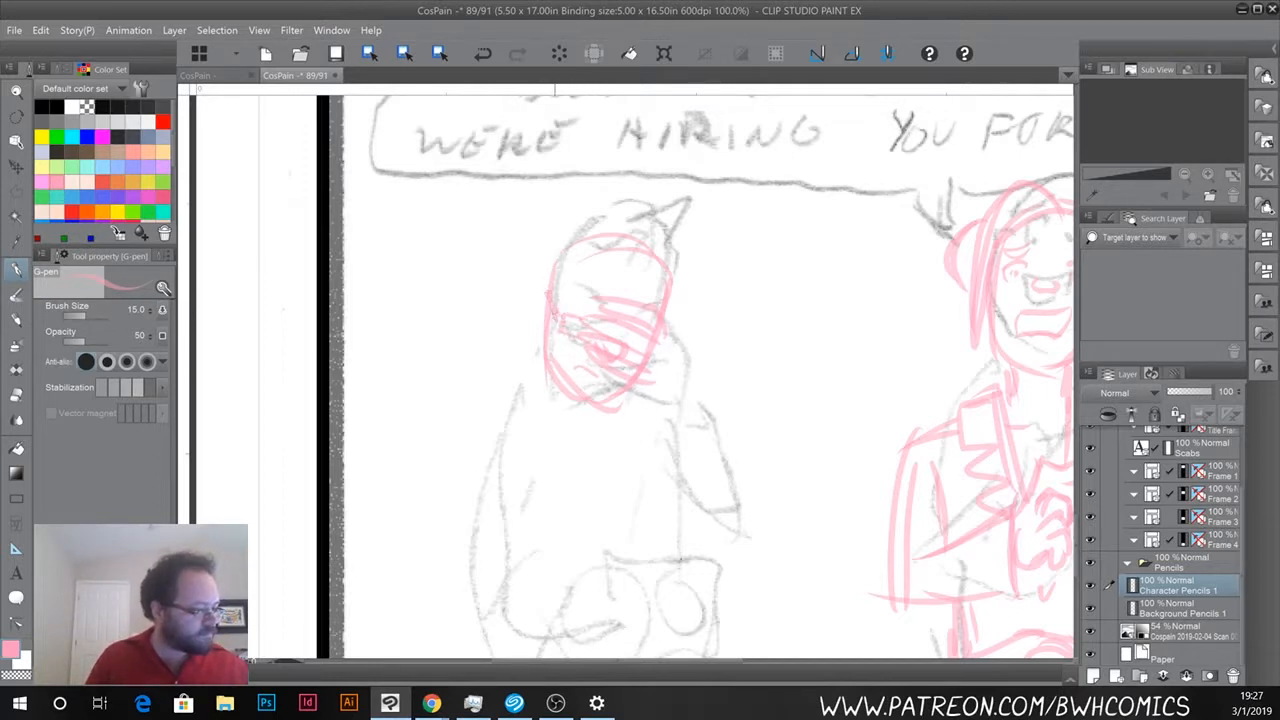
pyautogui.moveTo(550, 286)
pyautogui.mouseDown()
pyautogui.moveTo(534, 324)
pyautogui.moveTo(548, 330)
pyautogui.mouseUp()
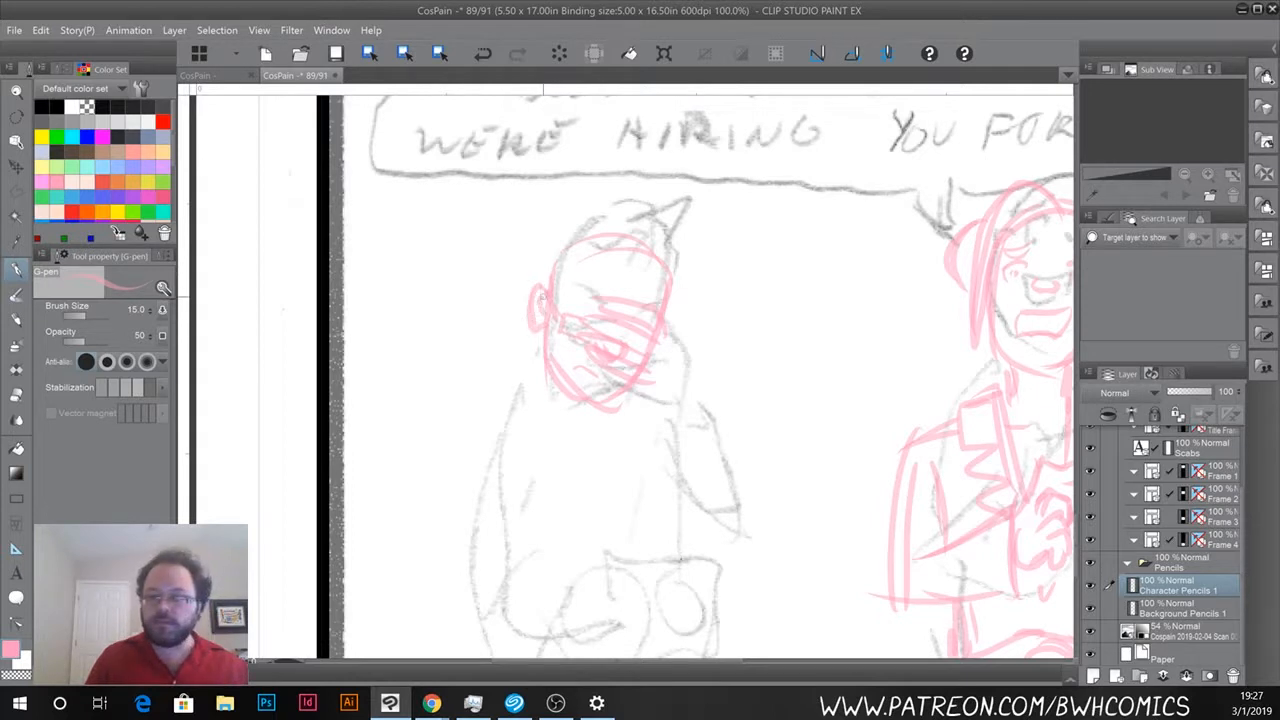
# Draw the left figure's swept hair tuft, further strokes across the upper face, and the sides of the neck.
pyautogui.moveTo(552, 270)
pyautogui.mouseDown()
pyautogui.moveTo(605, 225)
pyautogui.moveTo(702, 272)
pyautogui.mouseUp()
pyautogui.moveTo(606, 234); pyautogui.dragTo(702, 256)
pyautogui.moveTo(628, 232); pyautogui.dragTo(700, 256)
pyautogui.moveTo(668, 254); pyautogui.dragTo(682, 304)
pyautogui.moveTo(590, 305)
pyautogui.mouseDown()
pyautogui.moveTo(576, 290)
pyautogui.moveTo(590, 312)
pyautogui.moveTo(594, 299)
pyautogui.moveTo(554, 299)
pyautogui.mouseUp()
pyautogui.moveTo(587, 264); pyautogui.dragTo(668, 281)
pyautogui.moveTo(546, 358)
pyautogui.mouseDown()
pyautogui.moveTo(557, 393)
pyautogui.moveTo(593, 410)
pyautogui.moveTo(620, 386)
pyautogui.moveTo(600, 408)
pyautogui.moveTo(541, 363)
pyautogui.moveTo(543, 410)
pyautogui.mouseUp()
pyautogui.moveTo(620, 396); pyautogui.dragTo(618, 424)
# Draw the left figure's arm bent up toward the face and the adjacent side of the torso.
pyautogui.scroll(-1, 568, 268)
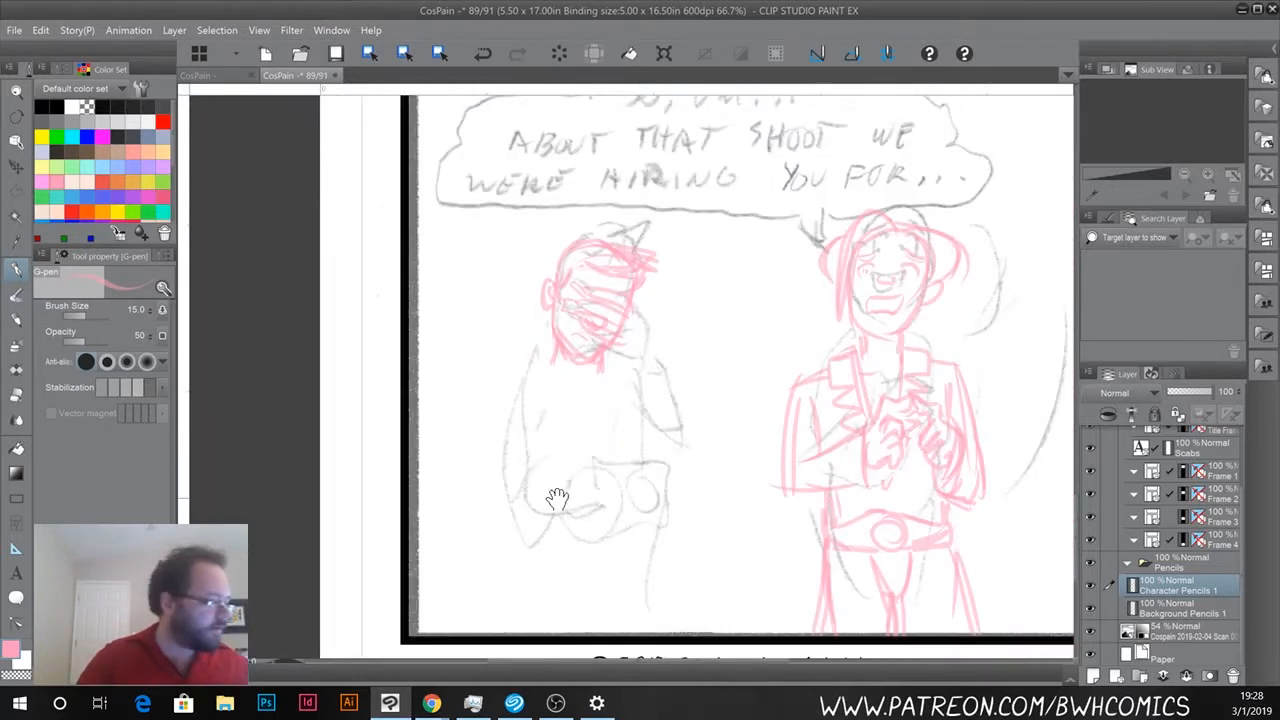
pyautogui.moveTo(552, 498); pyautogui.dragTo(568, 448)
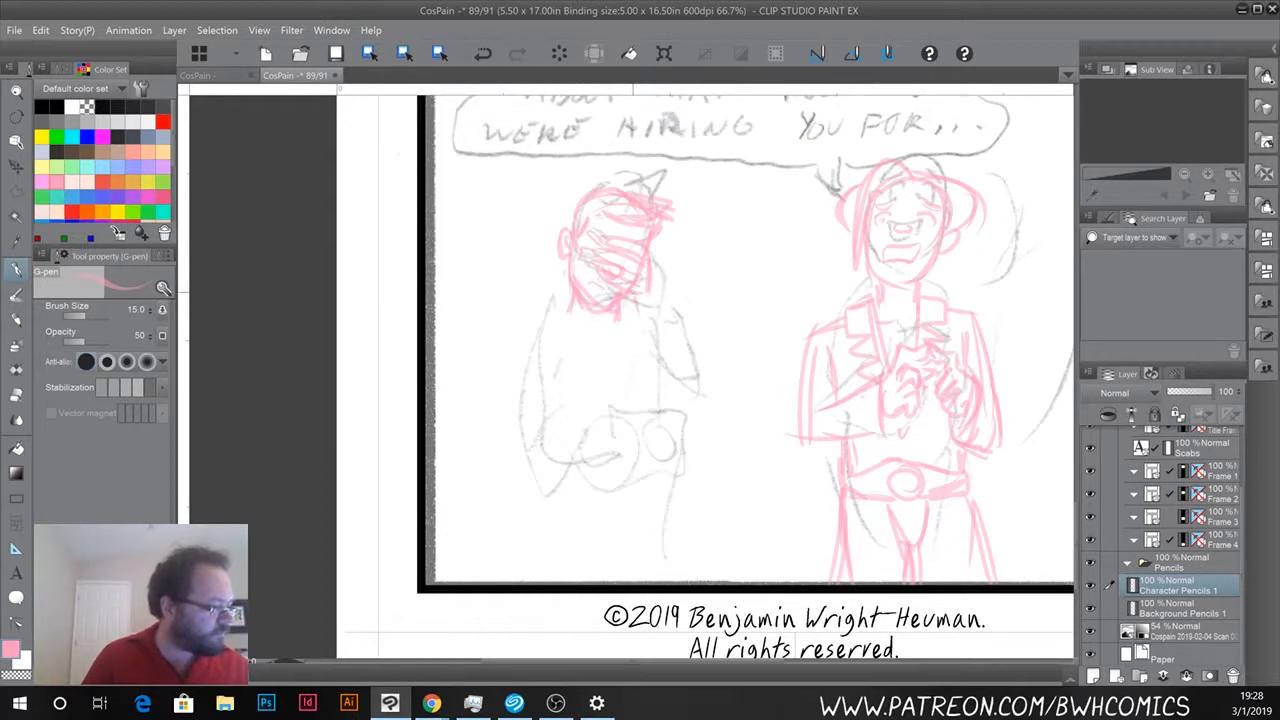
pyautogui.moveTo(664, 310)
pyautogui.mouseDown()
pyautogui.moveTo(701, 386)
pyautogui.moveTo(650, 358)
pyautogui.mouseUp()
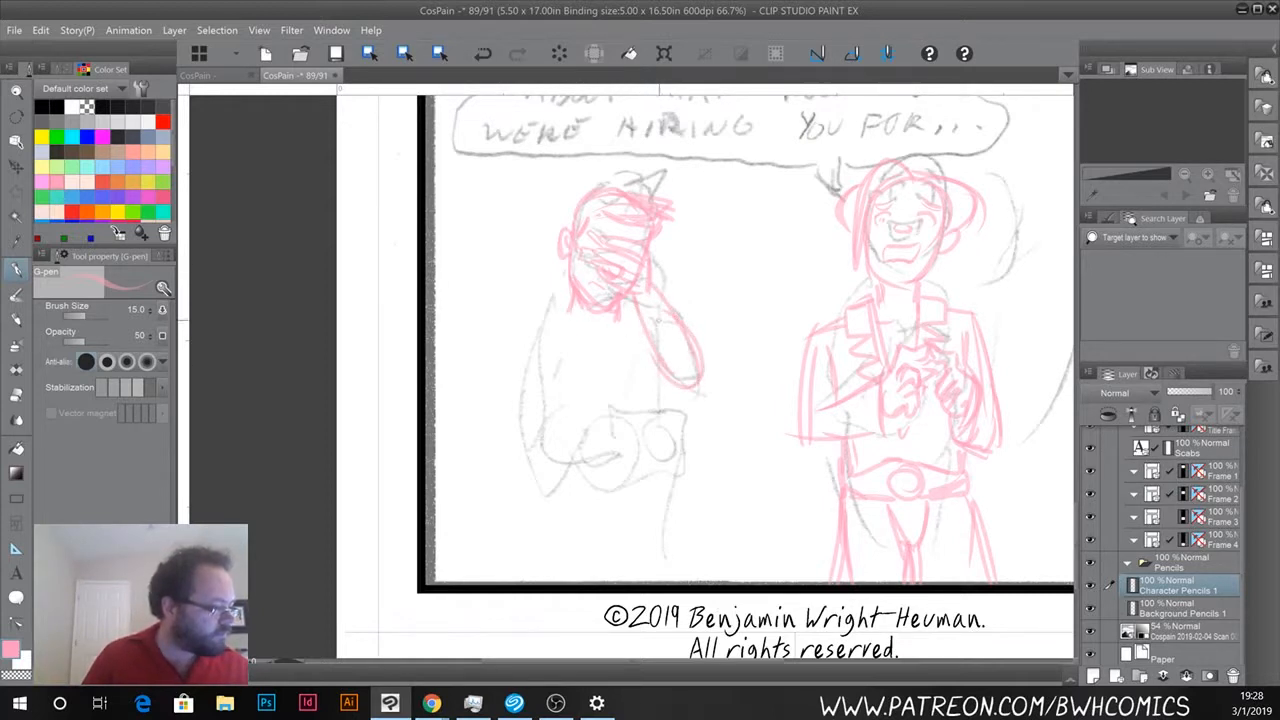
pyautogui.moveTo(656, 355); pyautogui.dragTo(672, 398)
pyautogui.moveTo(641, 323); pyautogui.dragTo(649, 422)
pyautogui.moveTo(654, 366); pyautogui.dragTo(656, 410)
pyautogui.moveTo(650, 336); pyautogui.dragTo(656, 414)
pyautogui.moveTo(548, 402)
pyautogui.mouseDown()
pyautogui.moveTo(586, 412)
pyautogui.moveTo(588, 444)
pyautogui.moveTo(552, 452)
pyautogui.mouseUp()
pyautogui.moveTo(588, 413)
pyautogui.mouseDown()
pyautogui.moveTo(574, 422)
pyautogui.moveTo(590, 429)
pyautogui.mouseUp()
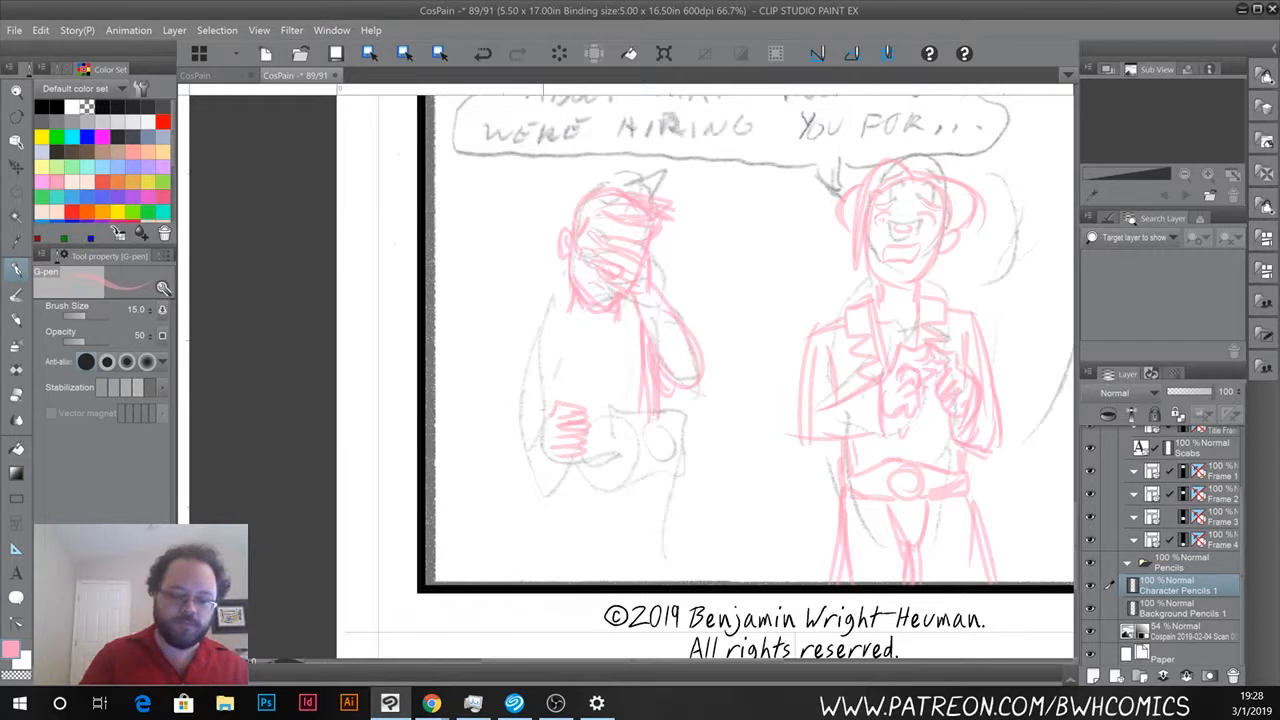
pyautogui.hotkey('ctrl', 'z')
pyautogui.hotkey('ctrl', 'z')
pyautogui.hotkey('ctrl', 'z')
pyautogui.hotkey('ctrl', 'z')
pyautogui.hotkey('ctrl', 'z')
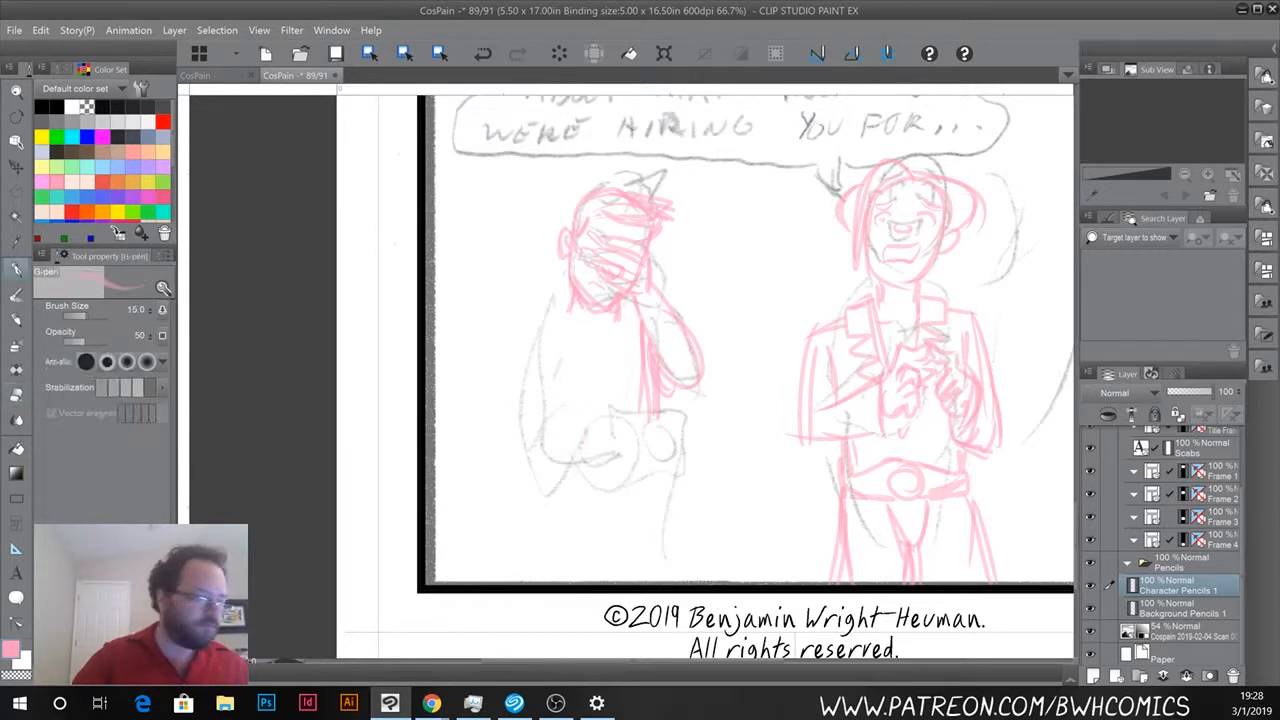
# Draw the left figure's hand gripping a camera at the waist, with neck straps and a rounded shirt collar.
pyautogui.moveTo(545, 405)
pyautogui.mouseDown()
pyautogui.moveTo(574, 414)
pyautogui.moveTo(552, 422)
pyautogui.moveTo(564, 461)
pyautogui.moveTo(563, 399)
pyautogui.moveTo(628, 399)
pyautogui.moveTo(596, 442)
pyautogui.moveTo(621, 449)
pyautogui.moveTo(609, 426)
pyautogui.moveTo(622, 418)
pyautogui.moveTo(601, 408)
pyautogui.moveTo(597, 444)
pyautogui.moveTo(574, 395)
pyautogui.mouseUp()
pyautogui.moveTo(573, 300); pyautogui.dragTo(586, 394)
pyautogui.moveTo(568, 306); pyautogui.dragTo(589, 400)
pyautogui.moveTo(619, 320); pyautogui.dragTo(598, 398)
pyautogui.moveTo(618, 322); pyautogui.dragTo(600, 398)
pyautogui.moveTo(572, 310)
pyautogui.mouseDown()
pyautogui.moveTo(576, 322)
pyautogui.moveTo(618, 318)
pyautogui.mouseUp()
# Draw the left figure's shoulder, short sleeve and lowered arm down to the elbow beside the camera.
pyautogui.moveTo(617, 320)
pyautogui.mouseDown()
pyautogui.moveTo(542, 331)
pyautogui.moveTo(522, 320)
pyautogui.moveTo(518, 412)
pyautogui.mouseUp()
pyautogui.moveTo(520, 322); pyautogui.dragTo(514, 348)
pyautogui.moveTo(514, 350)
pyautogui.mouseDown()
pyautogui.moveTo(502, 416)
pyautogui.moveTo(556, 395)
pyautogui.mouseUp()
pyautogui.moveTo(551, 334)
pyautogui.mouseDown()
pyautogui.moveTo(556, 396)
pyautogui.moveTo(516, 474)
pyautogui.mouseUp()
pyautogui.moveTo(521, 408); pyautogui.dragTo(518, 468)
pyautogui.moveTo(522, 478); pyautogui.dragTo(554, 462)
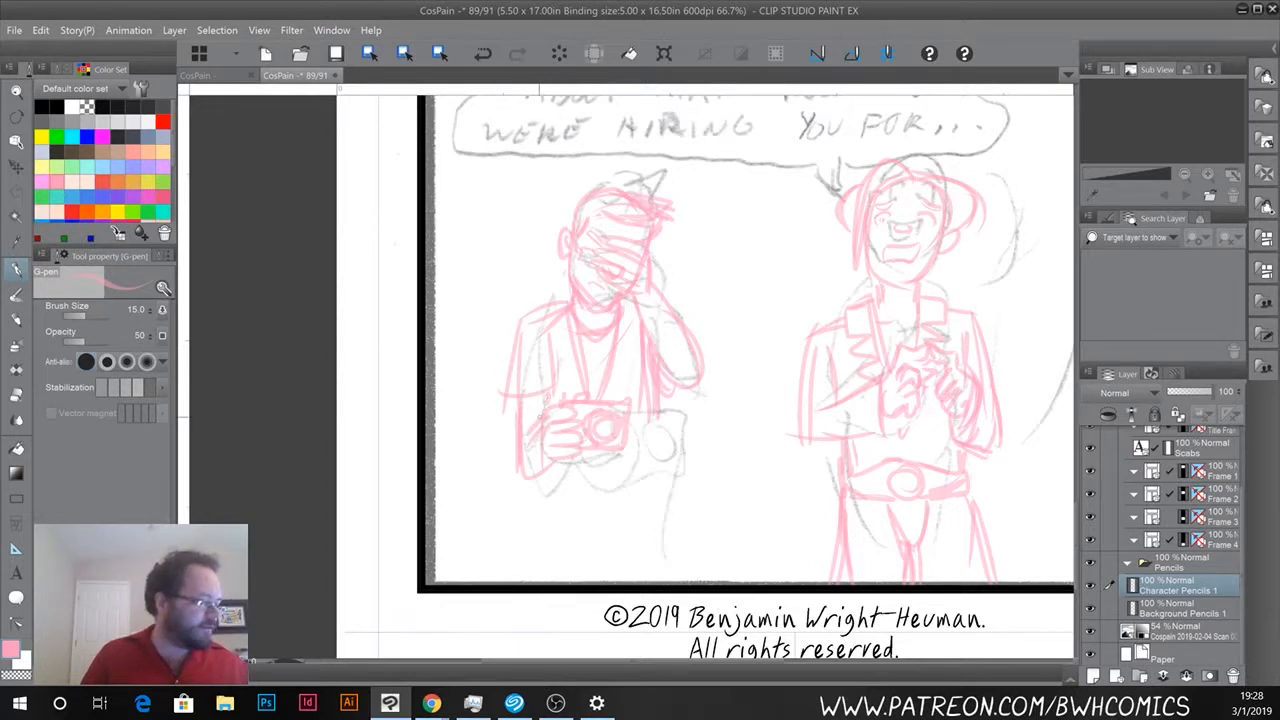
# Draw the left figure's shirt side and hem, and reinforce the camera strap.
pyautogui.moveTo(538, 478)
pyautogui.mouseDown()
pyautogui.moveTo(534, 520)
pyautogui.moveTo(640, 524)
pyautogui.mouseUp()
pyautogui.moveTo(658, 402)
pyautogui.mouseDown()
pyautogui.moveTo(658, 512)
pyautogui.moveTo(610, 518)
pyautogui.mouseUp()
pyautogui.moveTo(628, 306); pyautogui.dragTo(588, 390)
# Draw the bag hanging at the left figure's hip and the trouser legs down to the panel border.
pyautogui.moveTo(551, 475)
pyautogui.mouseDown()
pyautogui.moveTo(507, 496)
pyautogui.moveTo(510, 472)
pyautogui.moveTo(532, 560)
pyautogui.mouseUp()
pyautogui.moveTo(520, 504); pyautogui.dragTo(506, 566)
pyautogui.moveTo(504, 572); pyautogui.dragTo(532, 574)
pyautogui.moveTo(498, 492)
pyautogui.mouseDown()
pyautogui.moveTo(494, 566)
pyautogui.moveTo(500, 512)
pyautogui.mouseUp()
pyautogui.moveTo(658, 522)
pyautogui.mouseDown()
pyautogui.moveTo(642, 582)
pyautogui.moveTo(652, 548)
pyautogui.mouseUp()
pyautogui.moveTo(656, 546); pyautogui.dragTo(642, 580)
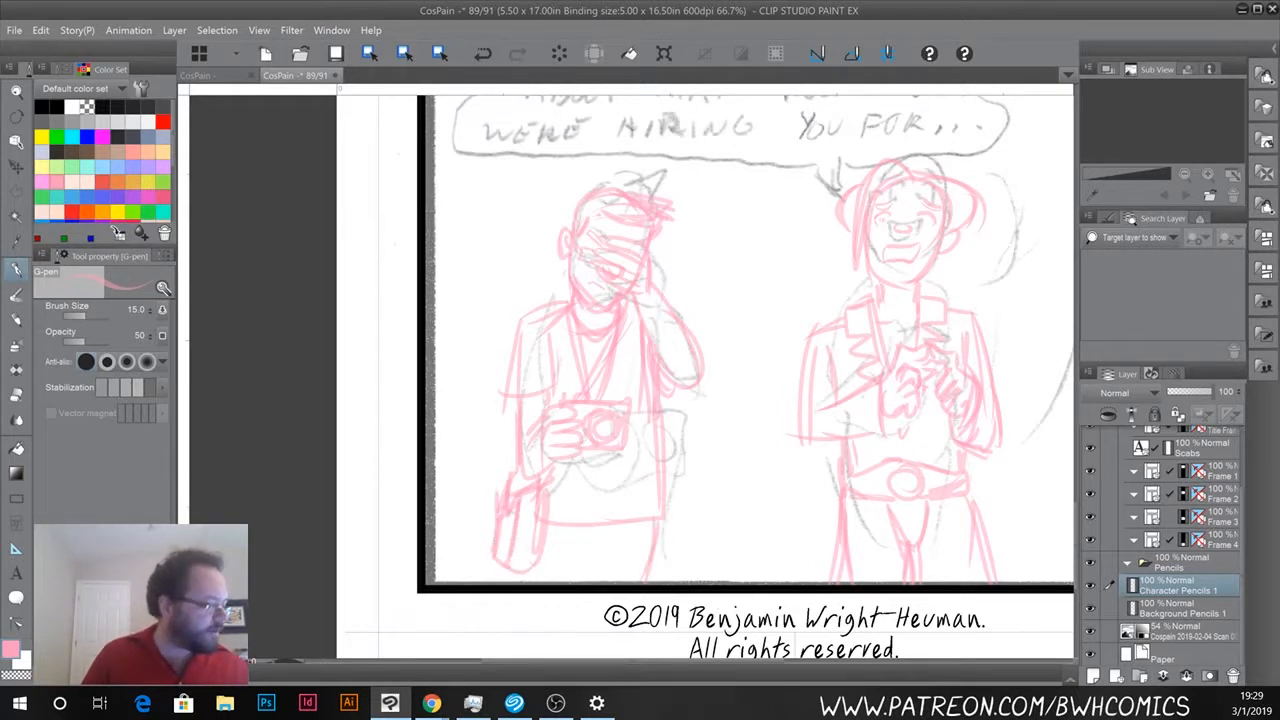
pyautogui.moveTo(582, 548)
pyautogui.mouseDown()
pyautogui.moveTo(606, 544)
pyautogui.moveTo(594, 578)
pyautogui.mouseUp()
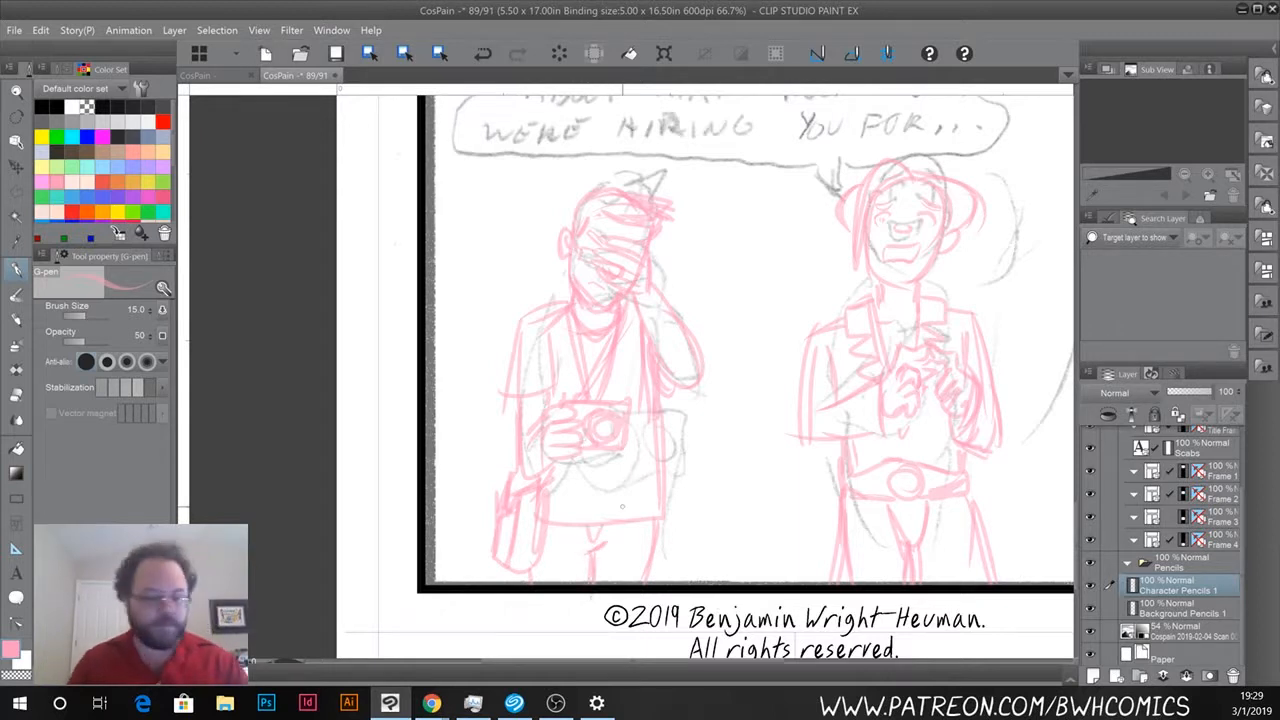
# Rough in simple oval-headed background figures between and beside the fourth panel's two characters, and save the file.
pyautogui.scroll(-2, 622, 507)
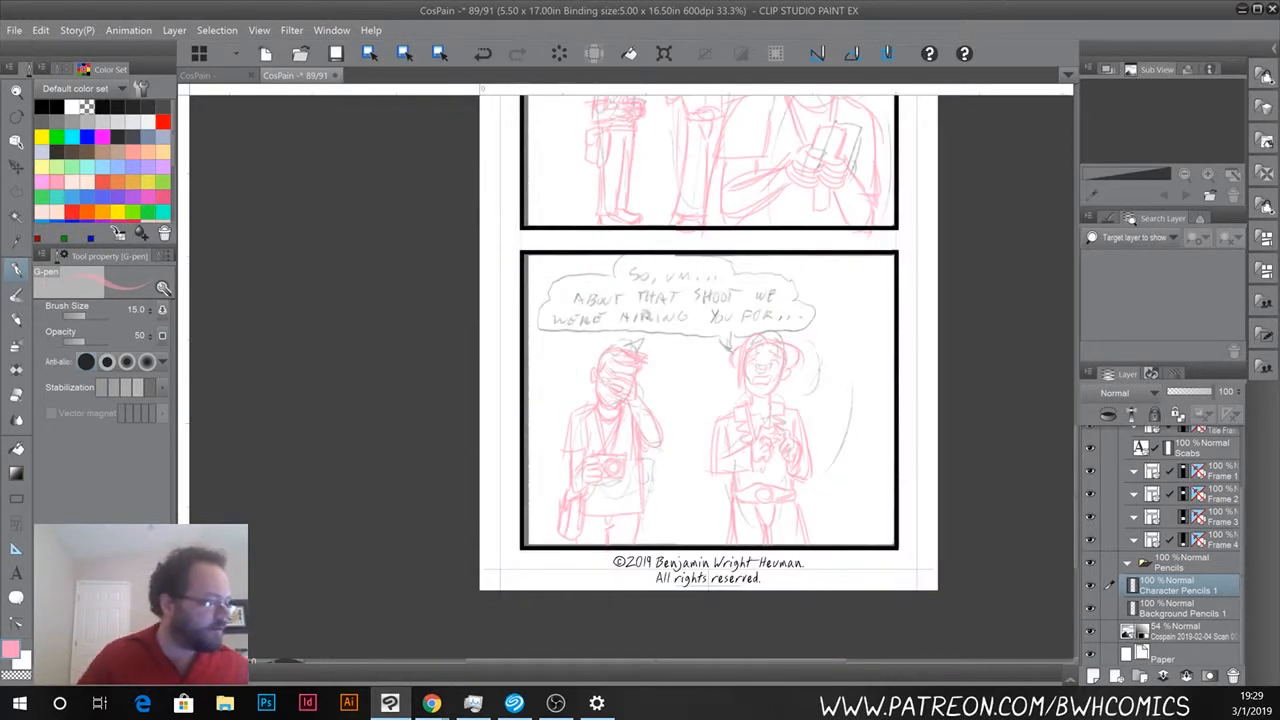
pyautogui.moveTo(848, 438); pyautogui.dragTo(842, 508)
pyautogui.moveTo(862, 368)
pyautogui.mouseDown()
pyautogui.moveTo(860, 394)
pyautogui.moveTo(892, 374)
pyautogui.moveTo(860, 534)
pyautogui.mouseUp()
pyautogui.moveTo(698, 352)
pyautogui.mouseDown()
pyautogui.moveTo(708, 384)
pyautogui.moveTo(692, 404)
pyautogui.moveTo(668, 542)
pyautogui.mouseUp()
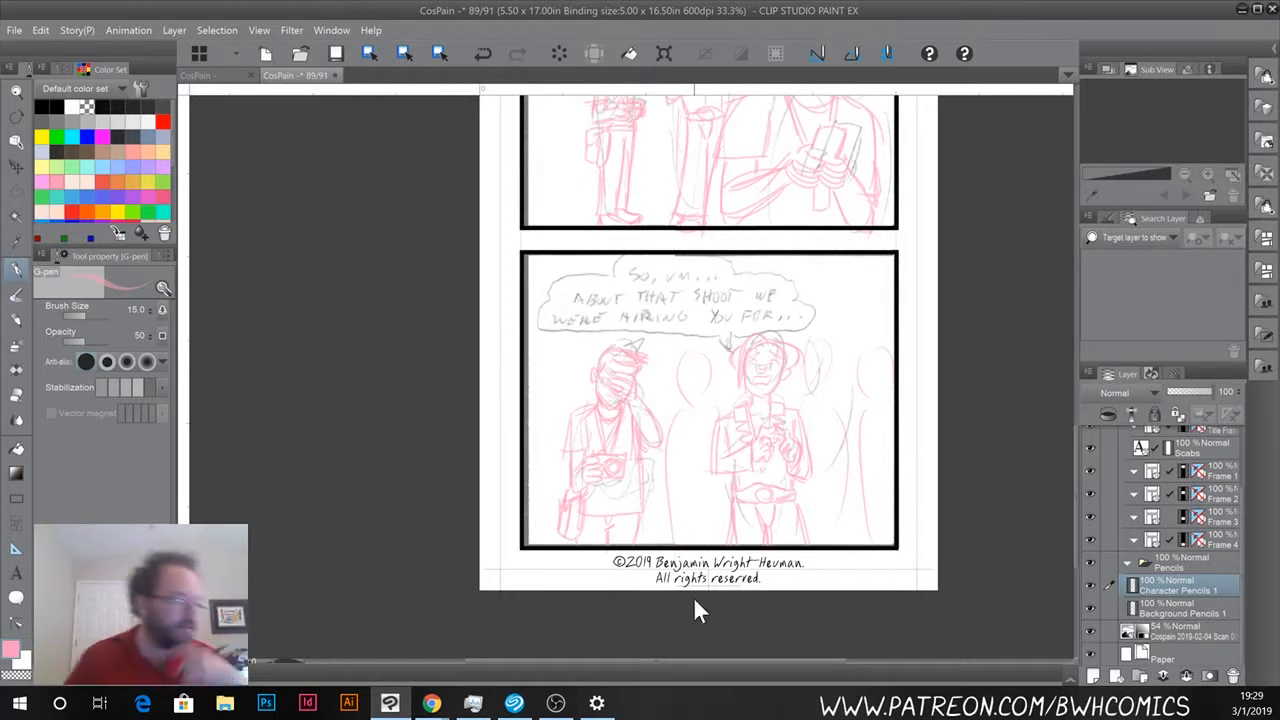
pyautogui.click(1090, 632)
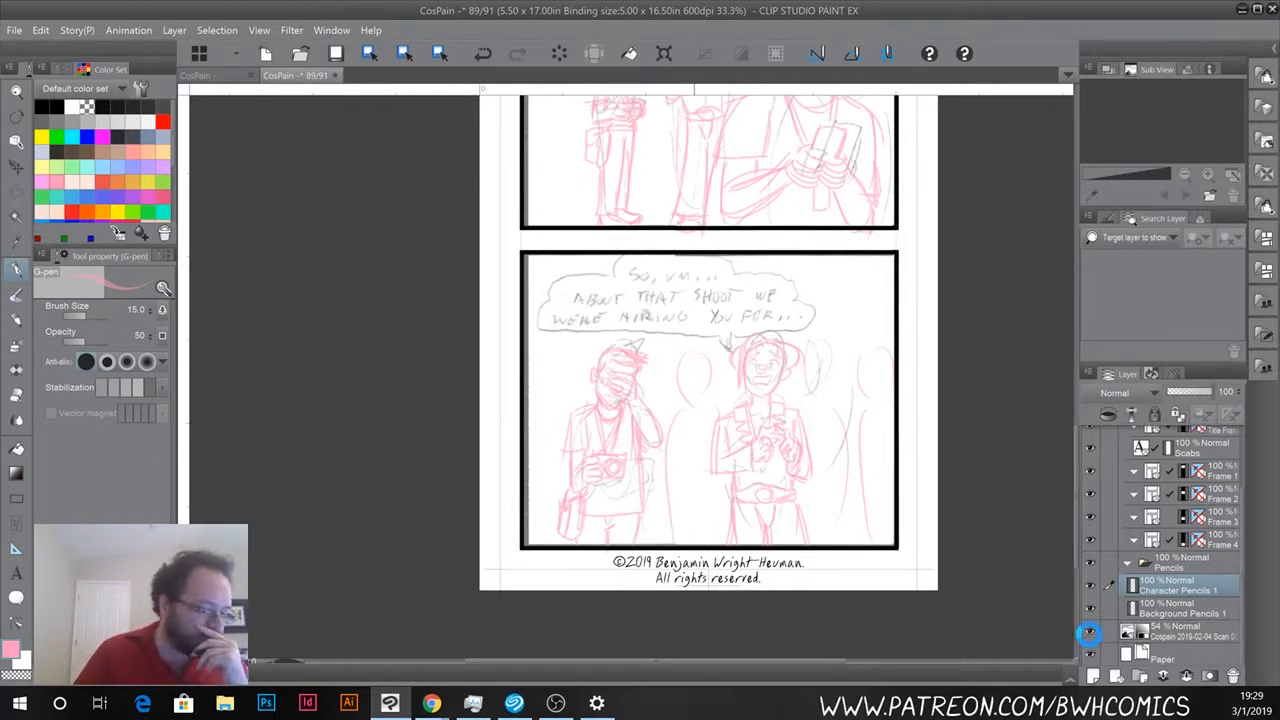
pyautogui.hotkey('ctrl', 's')
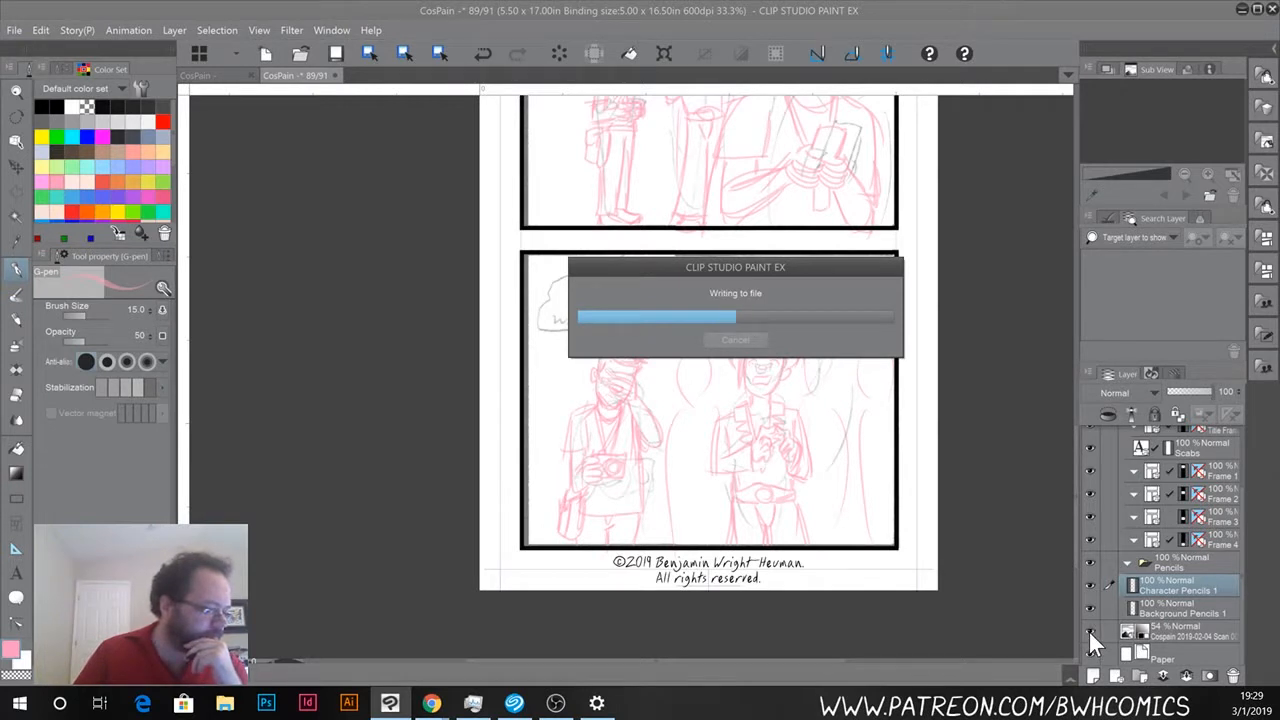
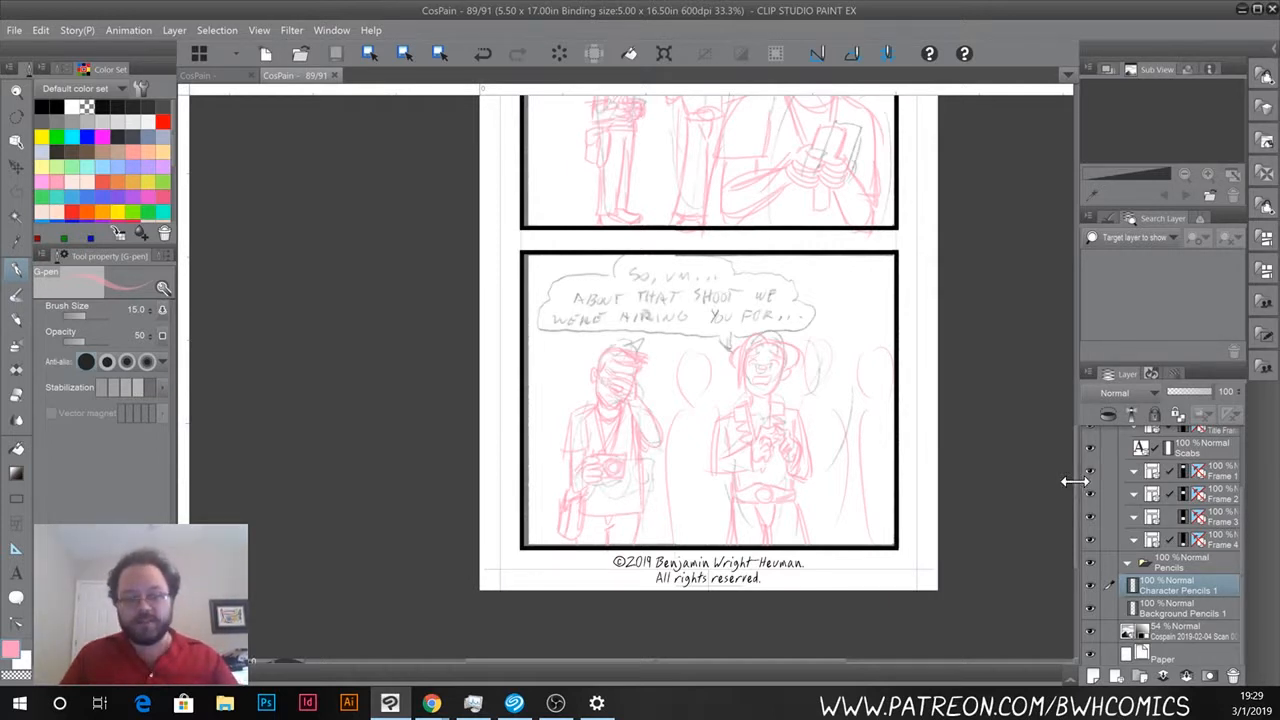
# Hide the scanned rough sketch layer so only the pink pencils show, and return to the first panel.
pyautogui.scroll(-1, 1074, 480)
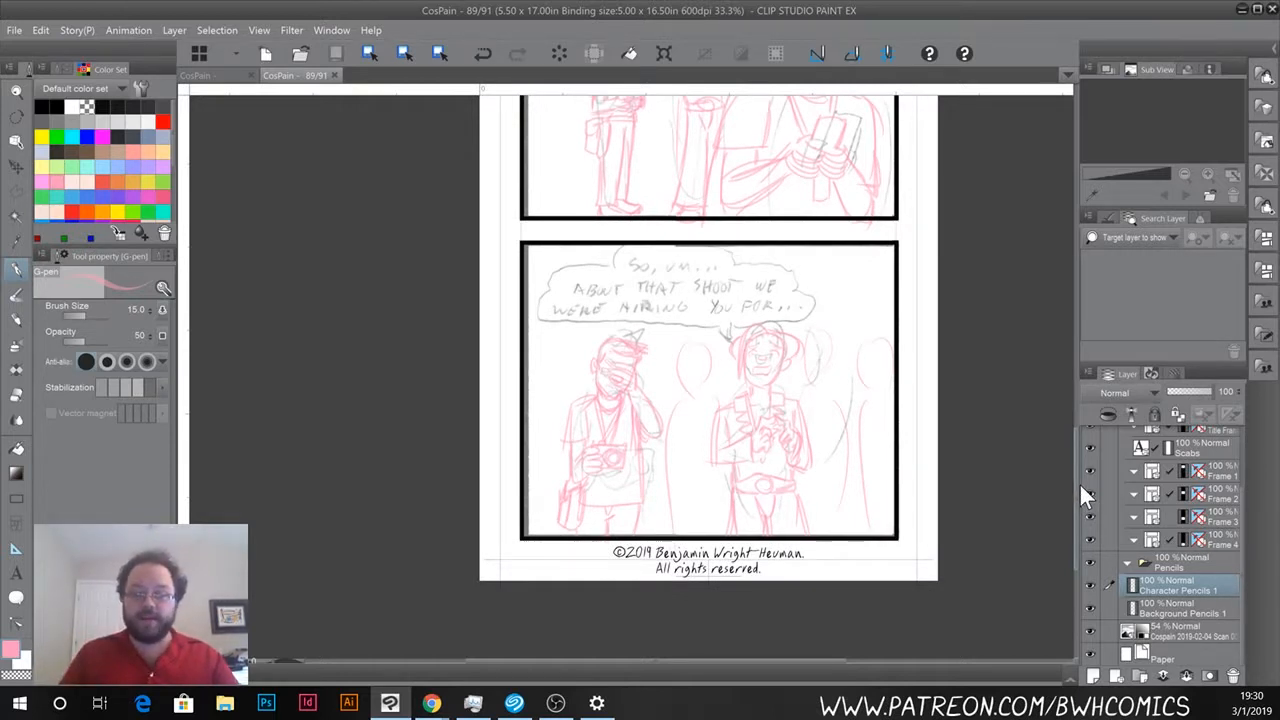
pyautogui.moveTo(1077, 484); pyautogui.dragTo(1093, 325)
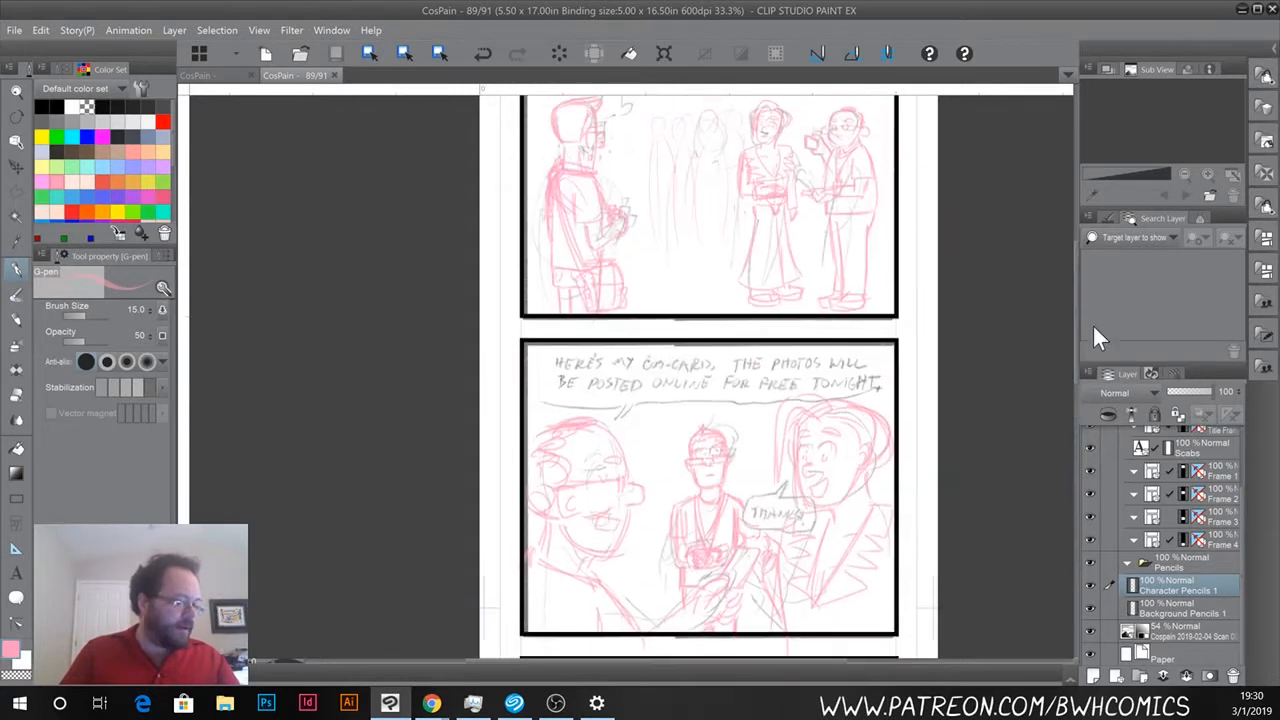
pyautogui.click(1090, 631)
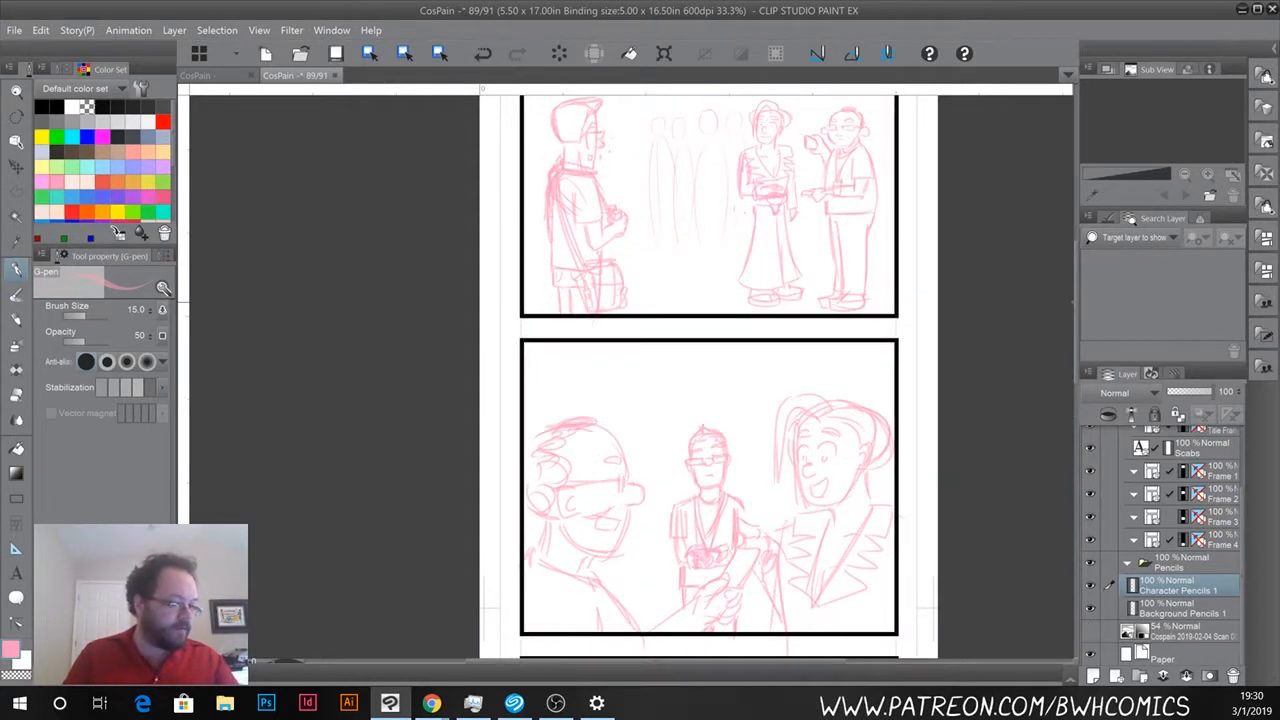
pyautogui.moveTo(1076, 305); pyautogui.dragTo(1118, 303)
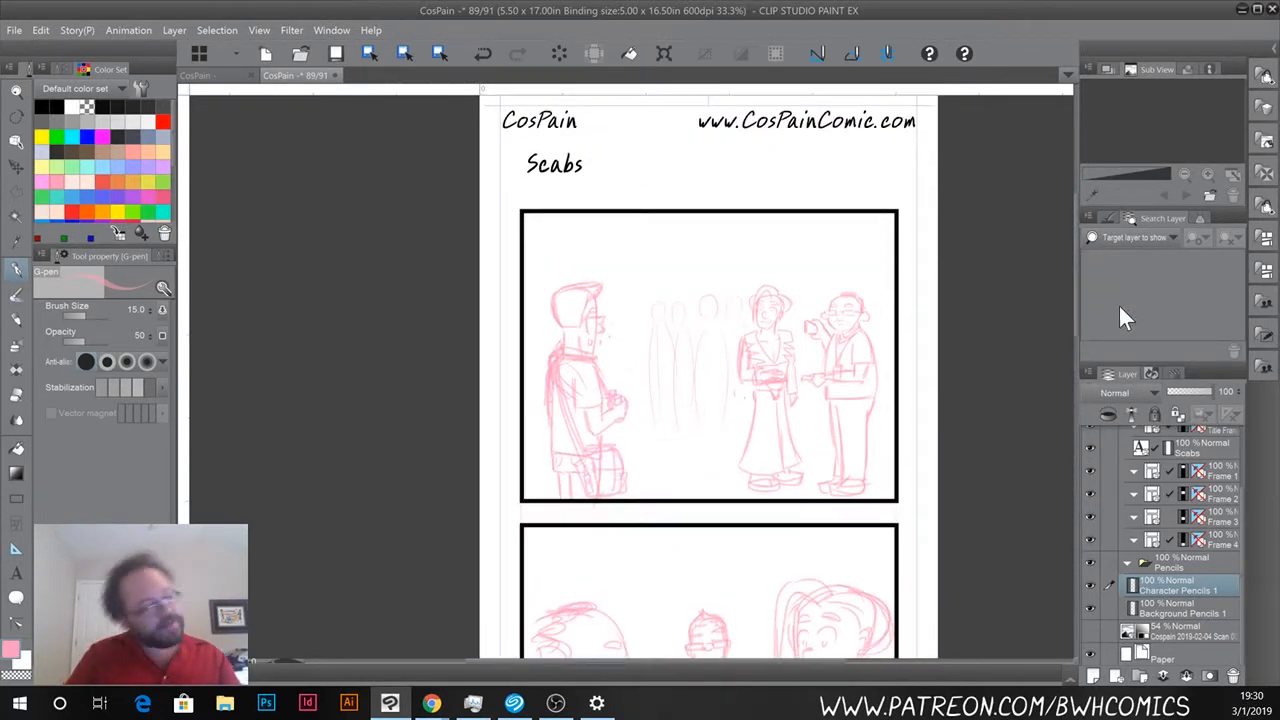
# Add a vector layer inside the Frame 1 folder and name it "Character Inks 1".
pyautogui.click(1222, 474)
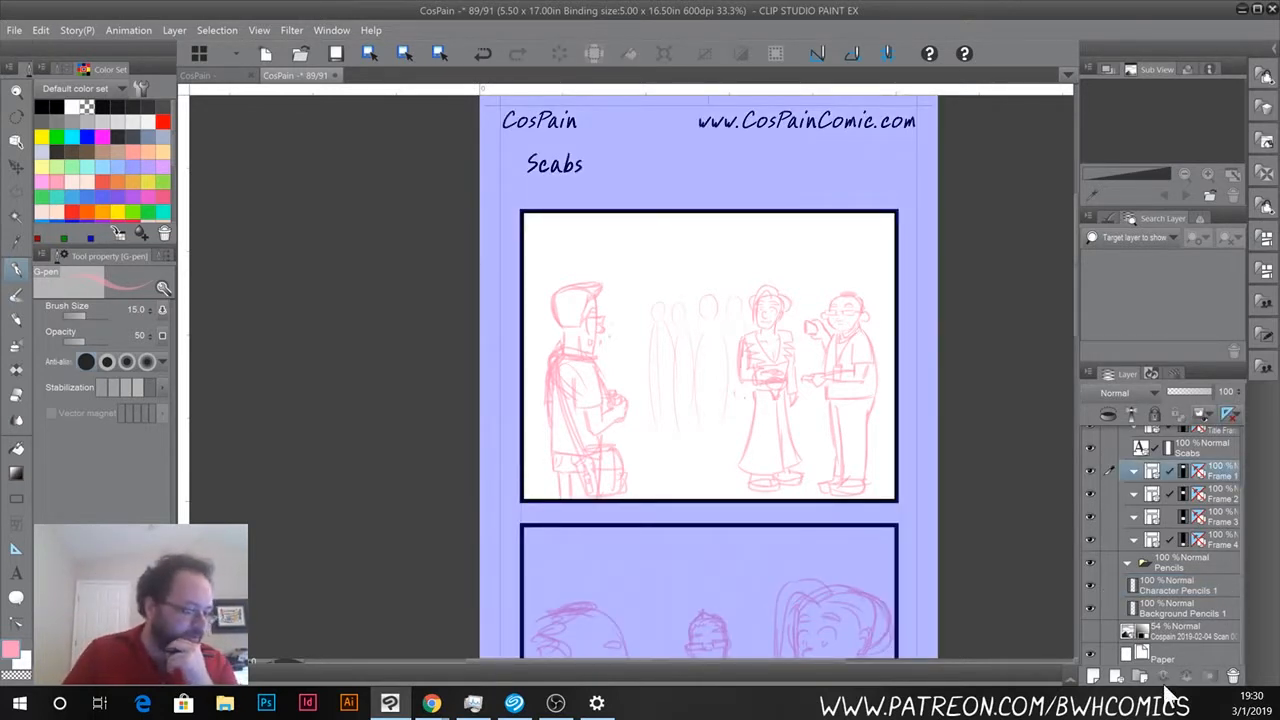
pyautogui.click(1119, 678)
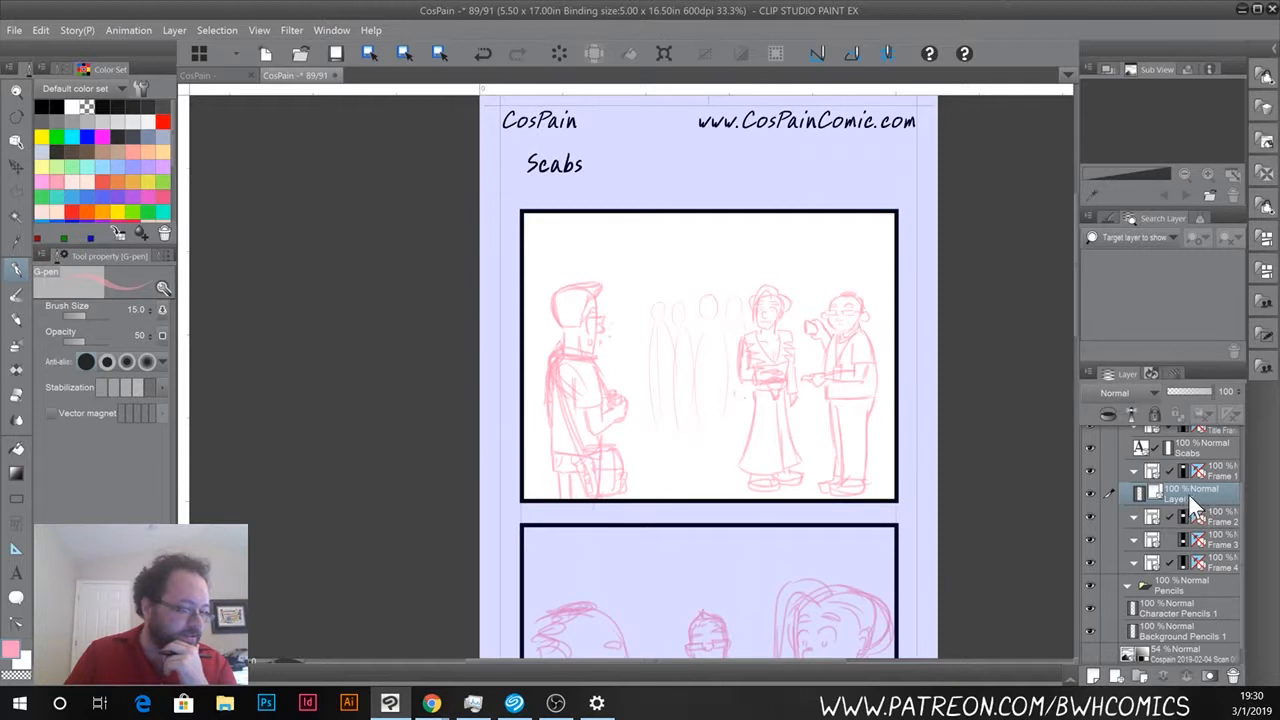
pyautogui.doubleClick(1190, 492)
pyautogui.write('Character Inks 1')
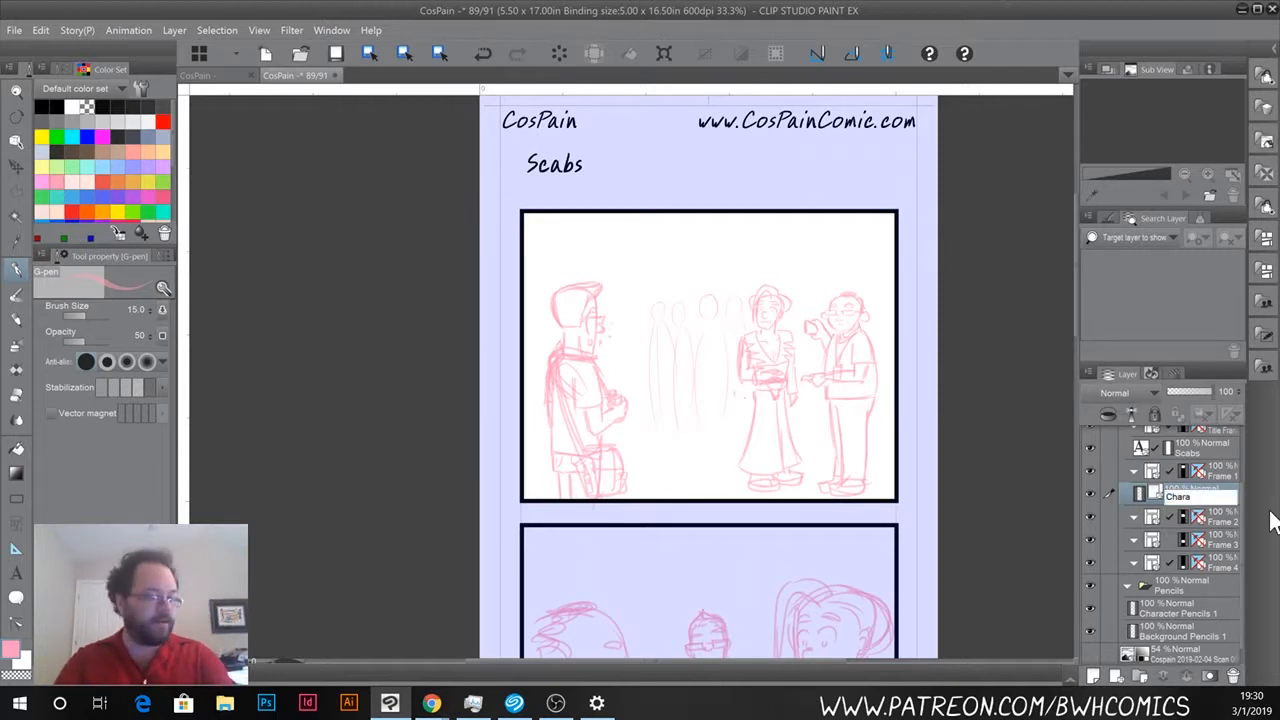
pyautogui.press('Return')
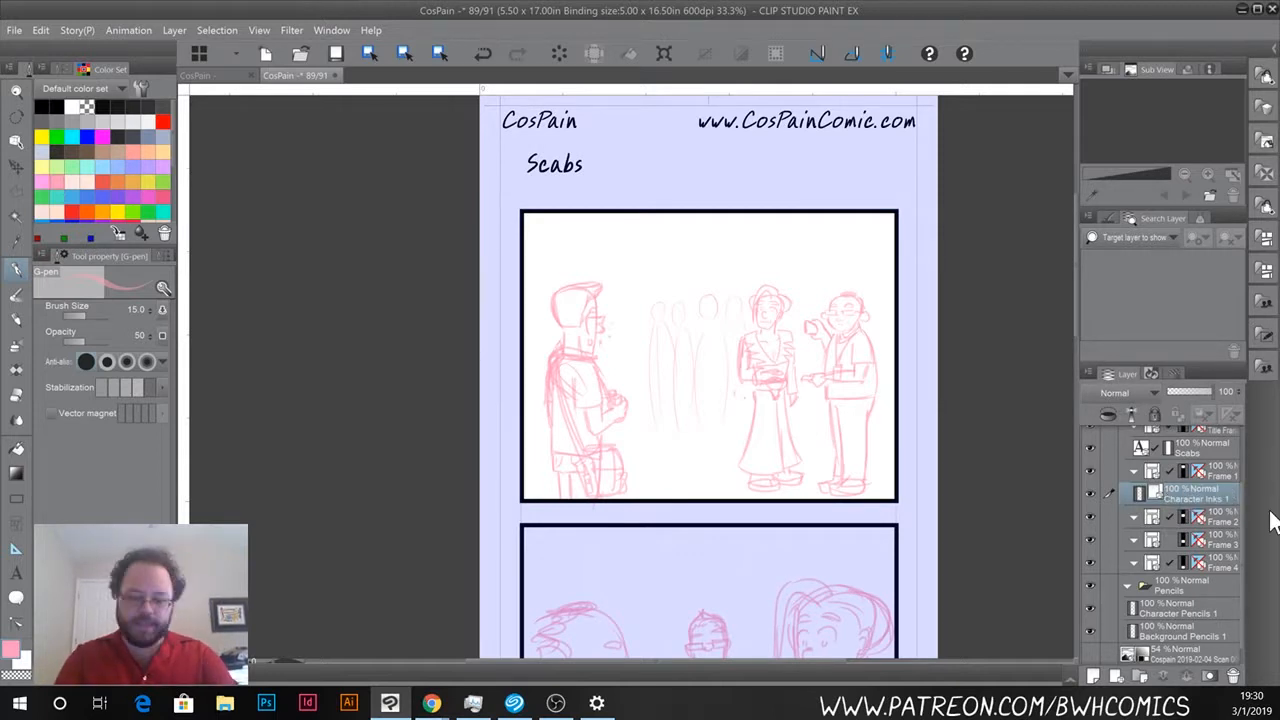
# Set the pen colour to black and ink the hair outline of the first panel's left figure.
pyautogui.hotkey('ctrl', 'alt', '0')
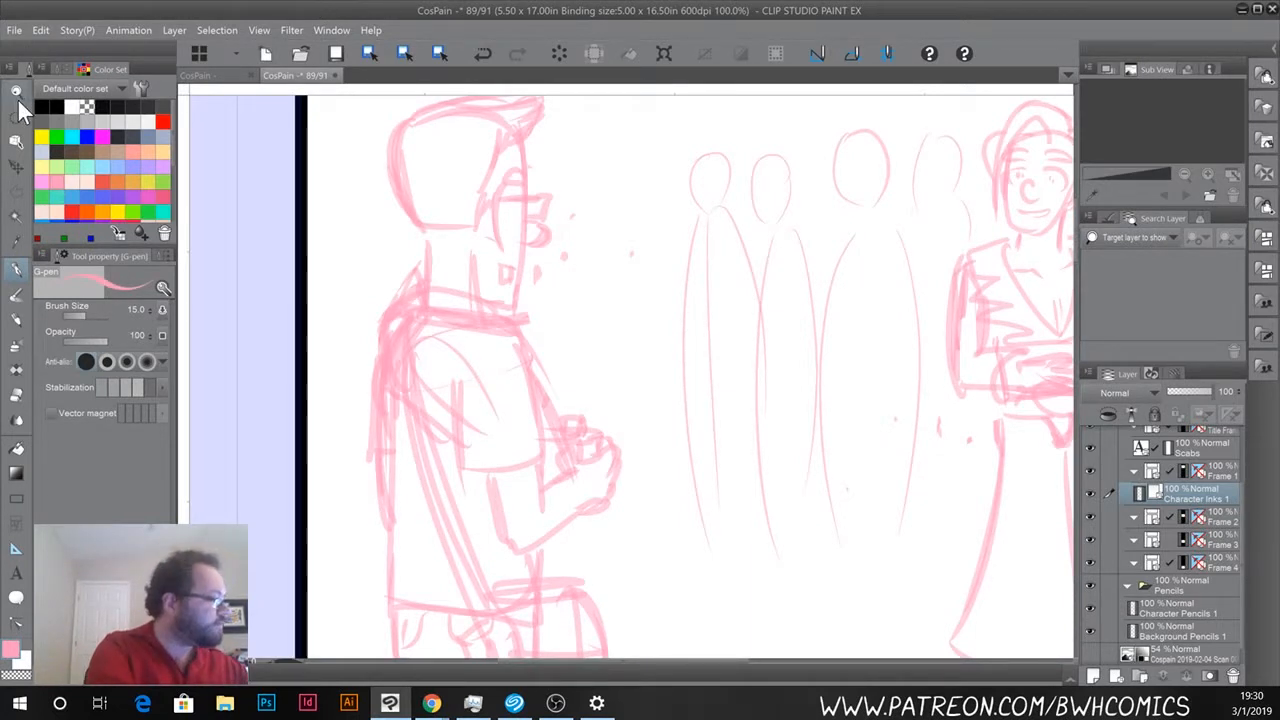
pyautogui.click(41, 106)
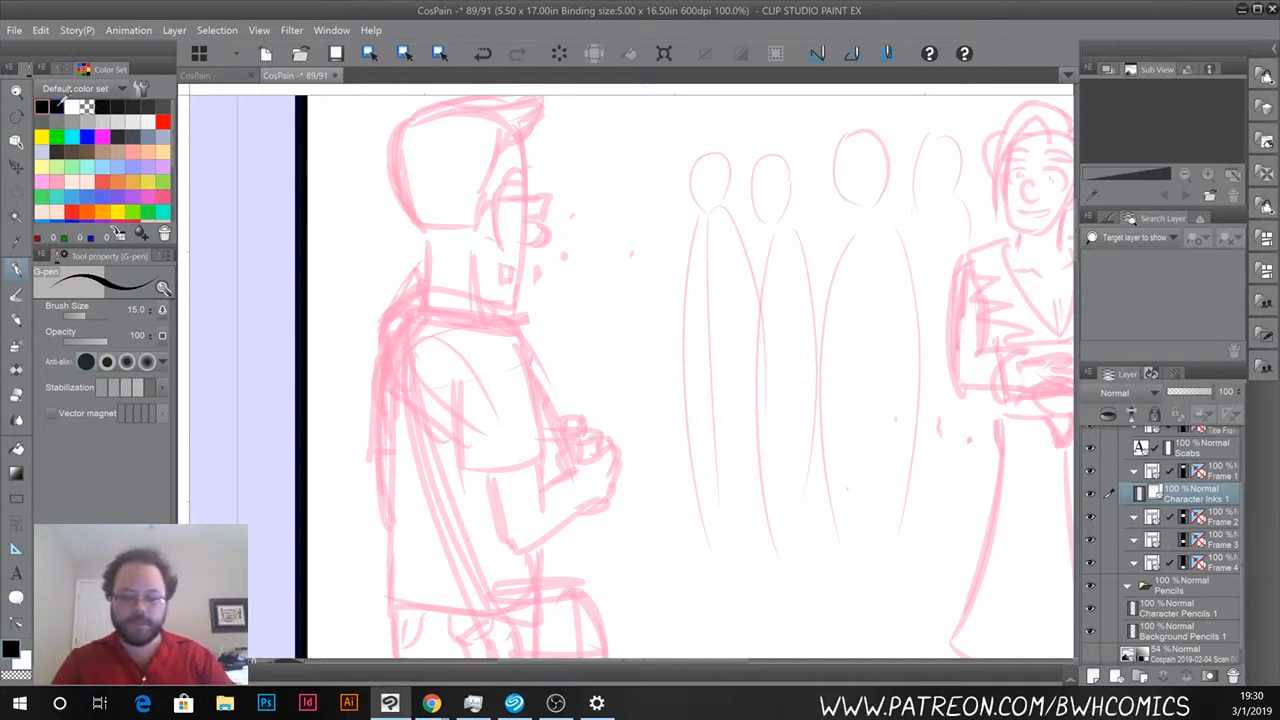
pyautogui.moveTo(530, 300)
pyautogui.mouseDown()
pyautogui.moveTo(537, 371)
pyautogui.moveTo(443, 443)
pyautogui.moveTo(522, 467)
pyautogui.moveTo(552, 461)
pyautogui.mouseUp()
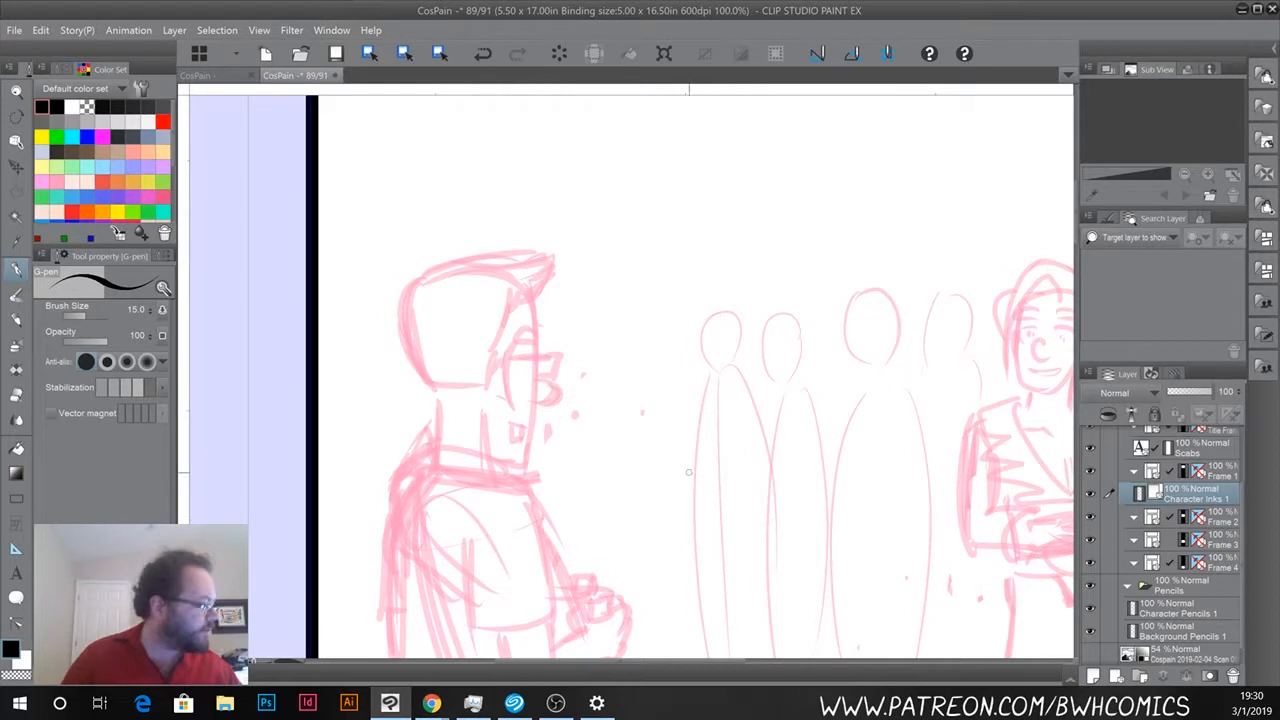
pyautogui.moveTo(432, 381)
pyautogui.mouseDown()
pyautogui.moveTo(488, 260)
pyautogui.moveTo(546, 295)
pyautogui.moveTo(538, 302)
pyautogui.mouseUp()
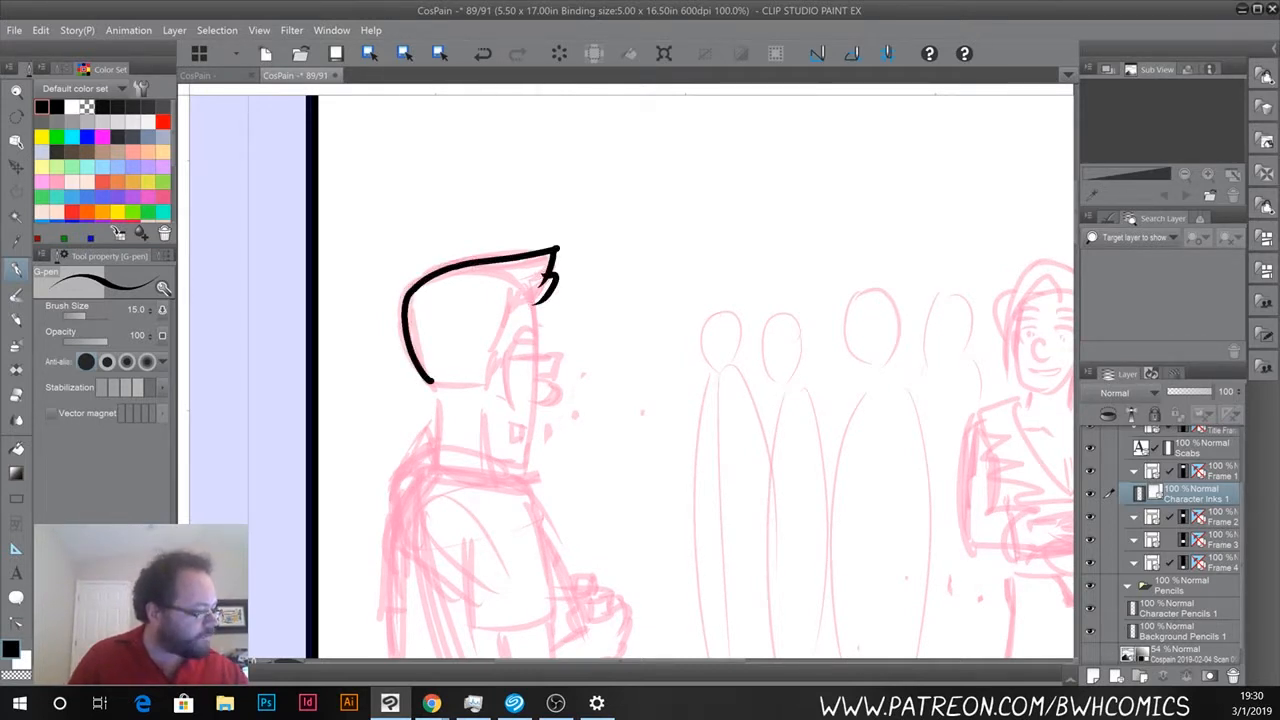
pyautogui.hotkey('ctrl', 'z')
pyautogui.moveTo(556, 272); pyautogui.dragTo(538, 308)
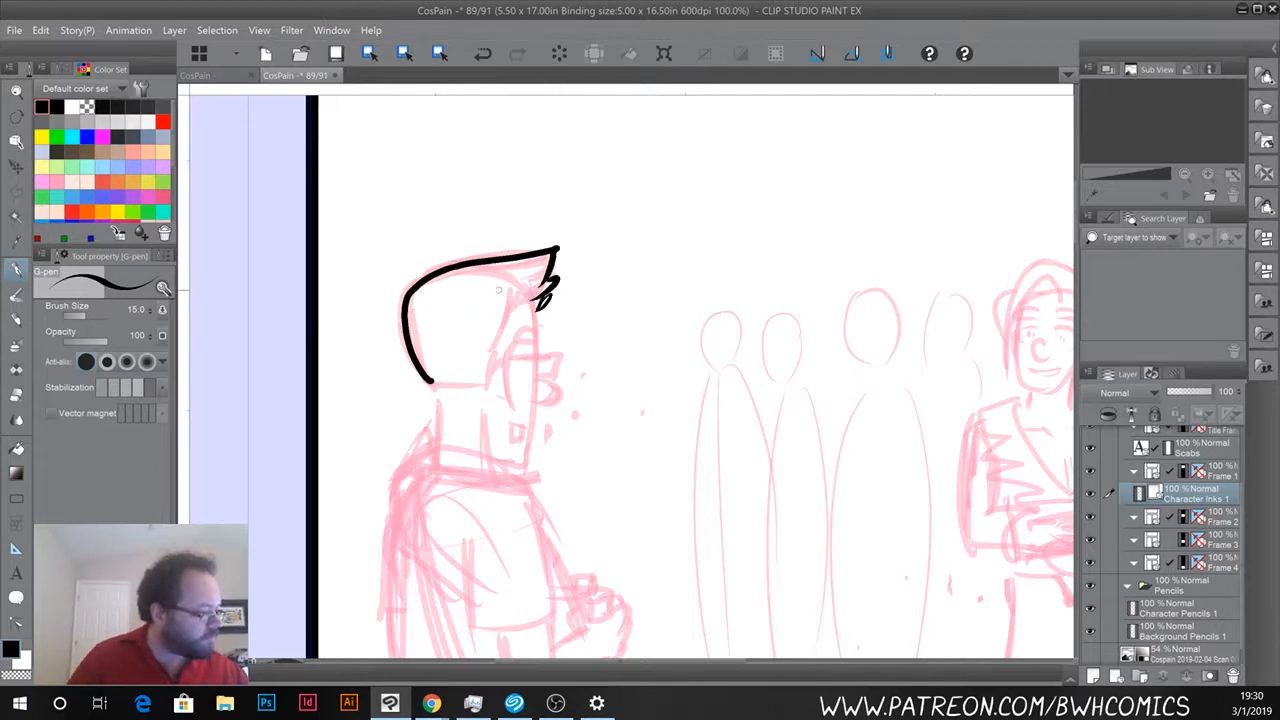
pyautogui.hotkey('ctrl', 'z')
pyautogui.hotkey('ctrl', 'z')
# Ink the left figure's front hair tuft, eyebrow, glasses, nose, mouth and face profile down to the chin.
pyautogui.moveTo(556, 278)
pyautogui.mouseDown()
pyautogui.moveTo(530, 308)
pyautogui.moveTo(534, 344)
pyautogui.moveTo(522, 334)
pyautogui.moveTo(560, 358)
pyautogui.moveTo(552, 378)
pyautogui.moveTo(538, 376)
pyautogui.moveTo(560, 362)
pyautogui.moveTo(539, 382)
pyautogui.moveTo(520, 463)
pyautogui.mouseUp()
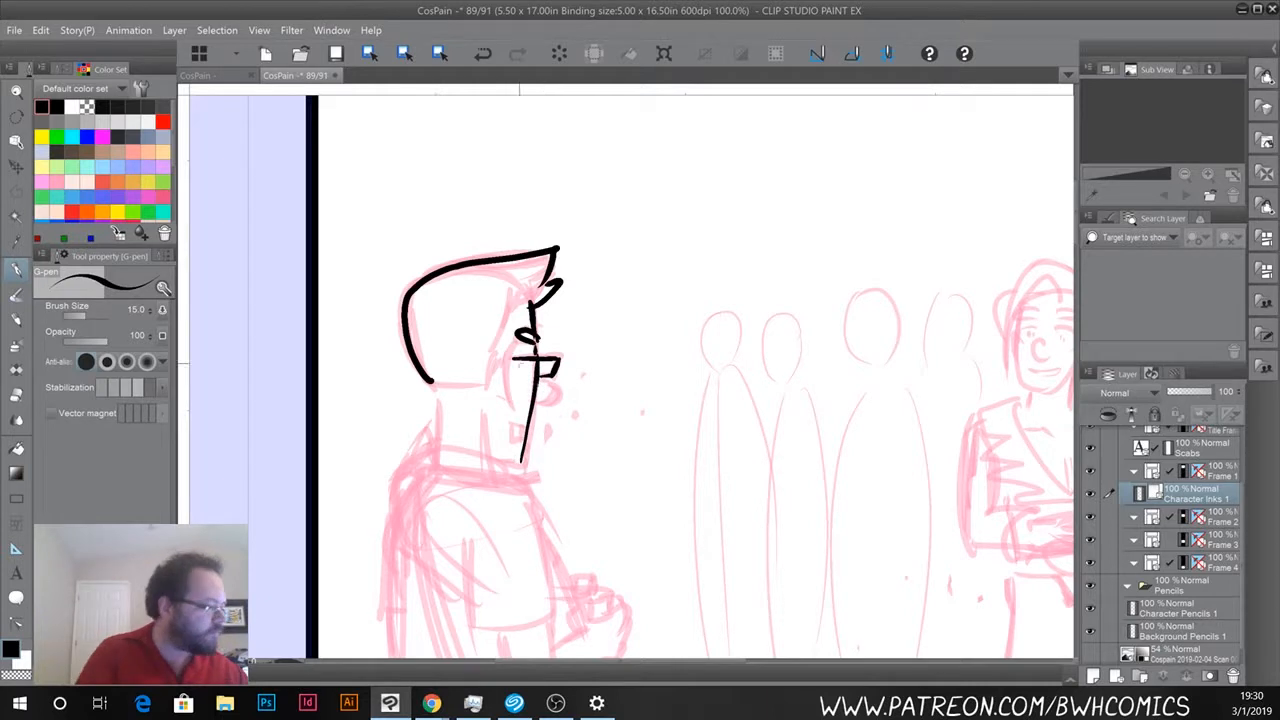
pyautogui.hotkey('ctrl', 'z')
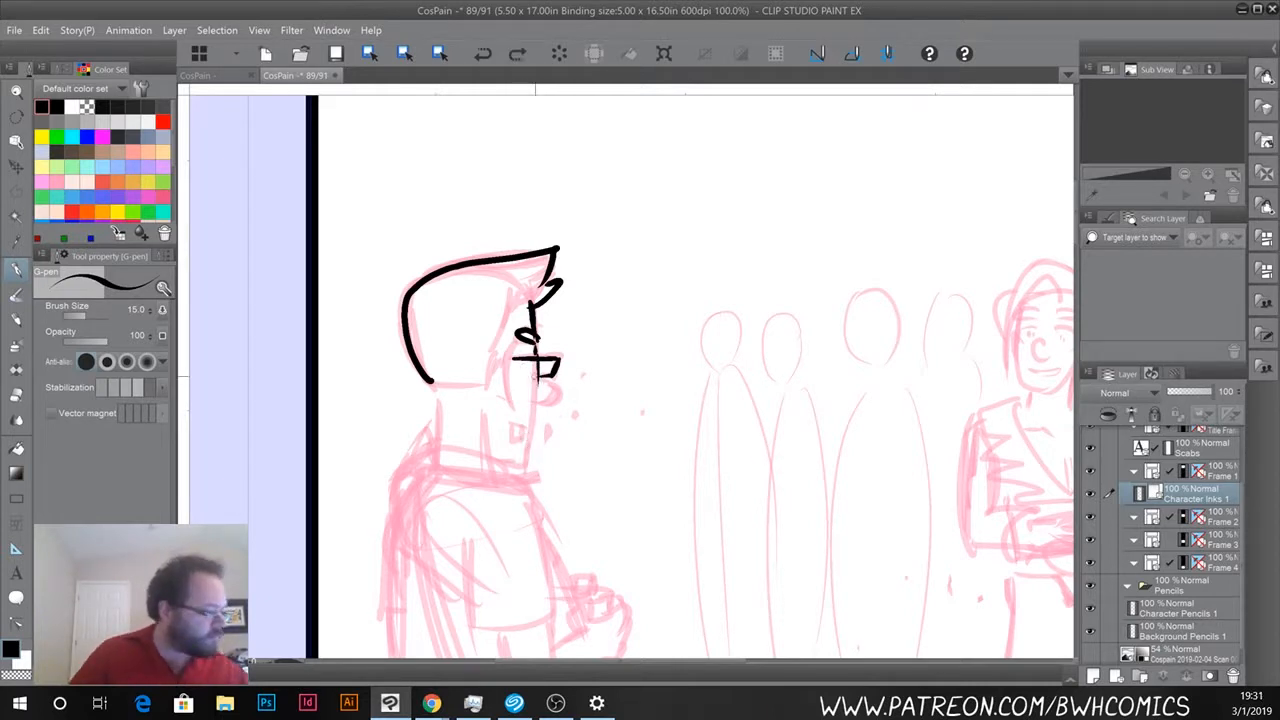
pyautogui.moveTo(541, 366); pyautogui.dragTo(528, 466)
pyautogui.hotkey('ctrl', 'z')
pyautogui.moveTo(542, 376); pyautogui.dragTo(532, 438)
pyautogui.hotkey('ctrl', 'z')
pyautogui.moveTo(537, 362); pyautogui.dragTo(522, 470)
pyautogui.moveTo(540, 381)
pyautogui.mouseDown()
pyautogui.moveTo(554, 384)
pyautogui.moveTo(506, 428)
pyautogui.moveTo(521, 428)
pyautogui.mouseUp()
# Ink the left figure's ear and sideburn strokes, the hairline down to the nape, and the jaw.
pyautogui.moveTo(518, 346); pyautogui.dragTo(512, 410)
pyautogui.moveTo(510, 362)
pyautogui.mouseDown()
pyautogui.moveTo(504, 408)
pyautogui.moveTo(506, 354)
pyautogui.moveTo(494, 404)
pyautogui.moveTo(489, 390)
pyautogui.mouseUp()
pyautogui.moveTo(495, 384); pyautogui.dragTo(484, 400)
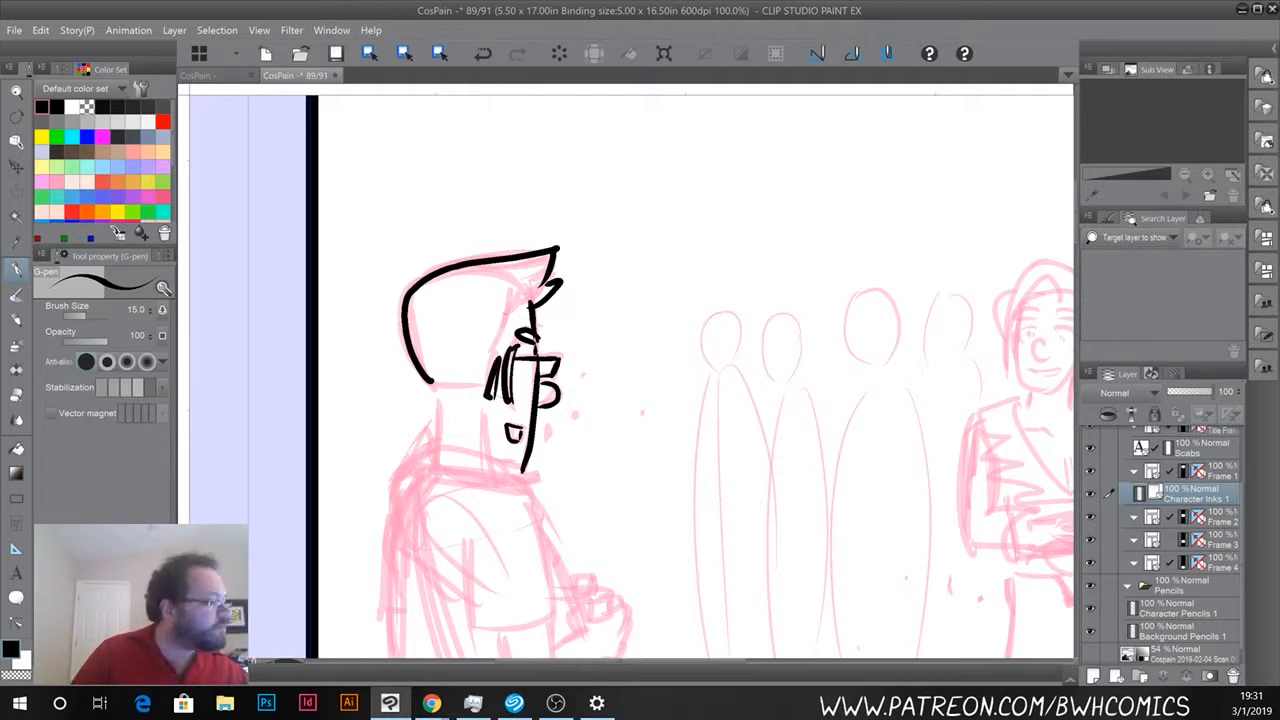
pyautogui.moveTo(536, 284)
pyautogui.mouseDown()
pyautogui.moveTo(492, 312)
pyautogui.moveTo(498, 350)
pyautogui.moveTo(448, 410)
pyautogui.moveTo(455, 393)
pyautogui.mouseUp()
pyautogui.moveTo(488, 458); pyautogui.dragTo(522, 470)
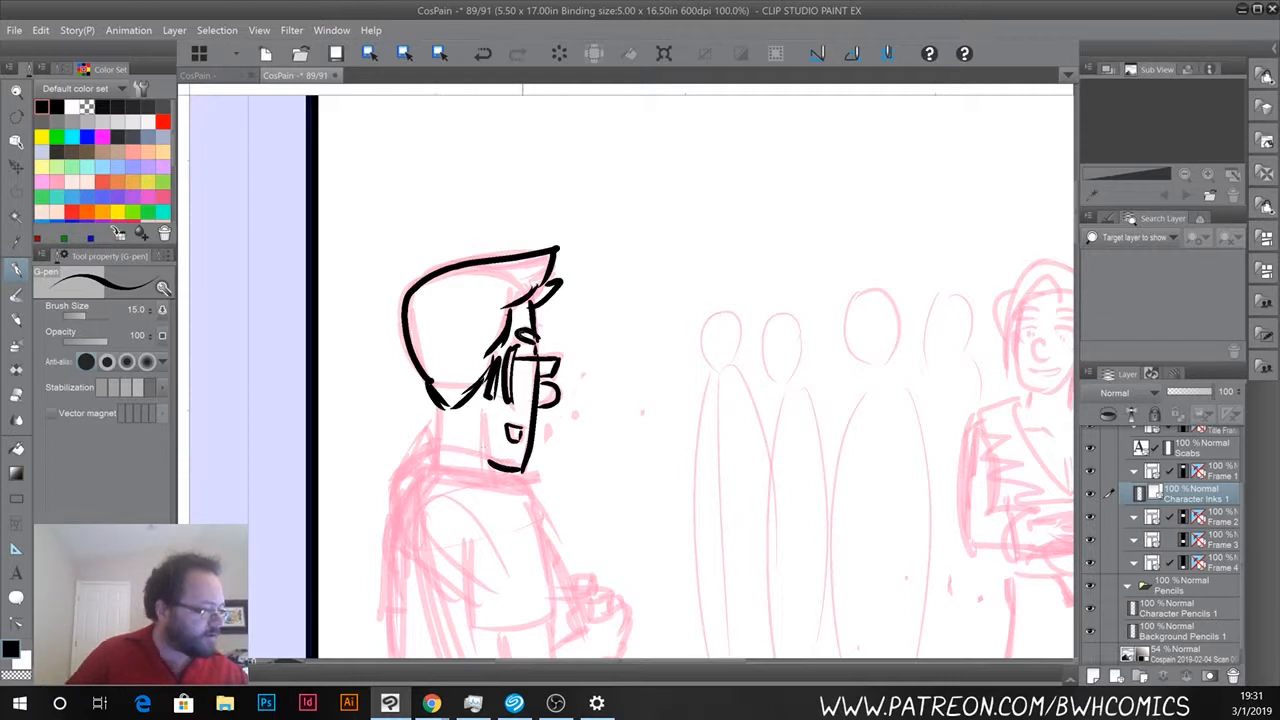
# Clean up the ink around the left figure's eye with the vector eraser, then ink the neck and shirt collar.
pyautogui.press('e')
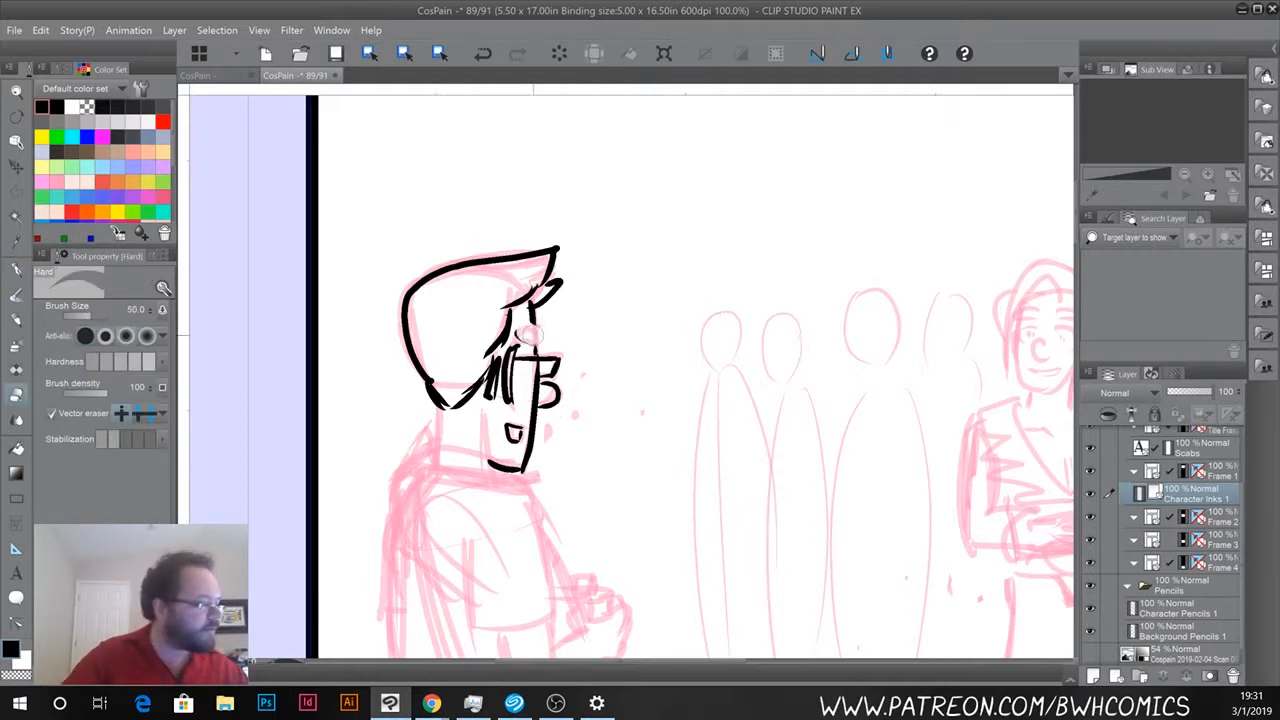
pyautogui.press('p')
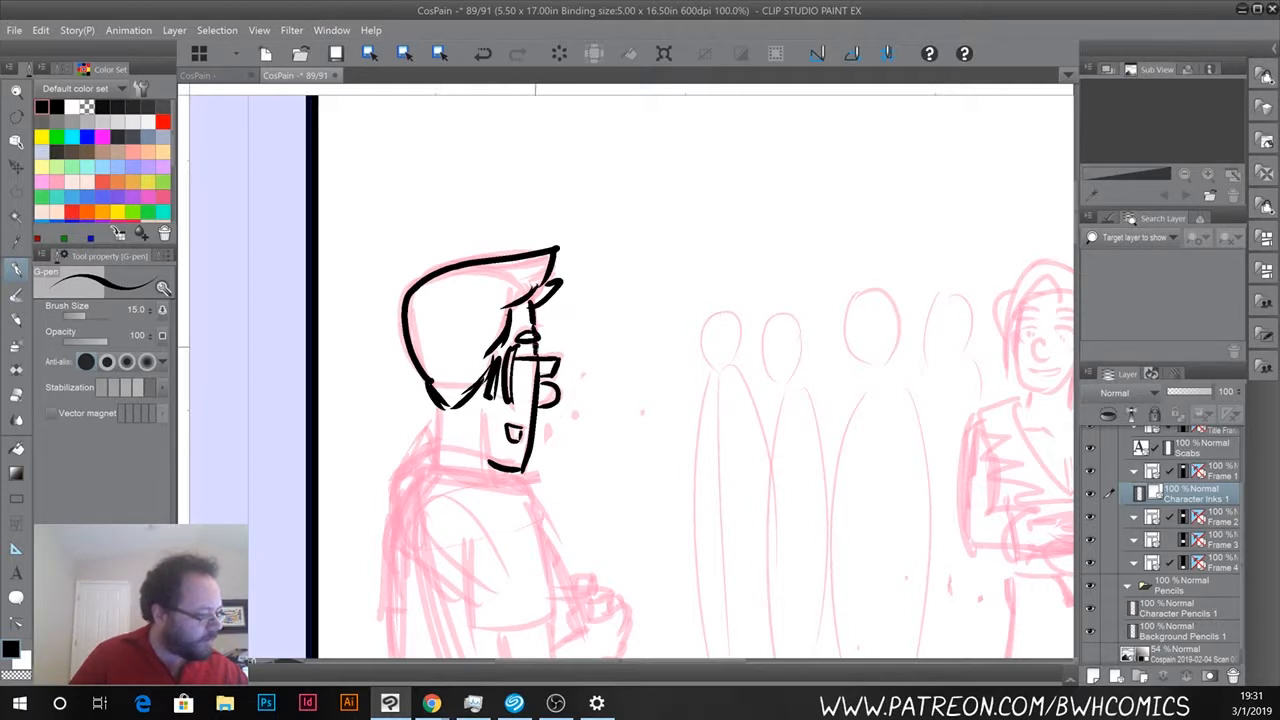
pyautogui.moveTo(486, 424)
pyautogui.mouseDown()
pyautogui.moveTo(487, 470)
pyautogui.moveTo(423, 449)
pyautogui.moveTo(488, 472)
pyautogui.moveTo(535, 512)
pyautogui.mouseUp()
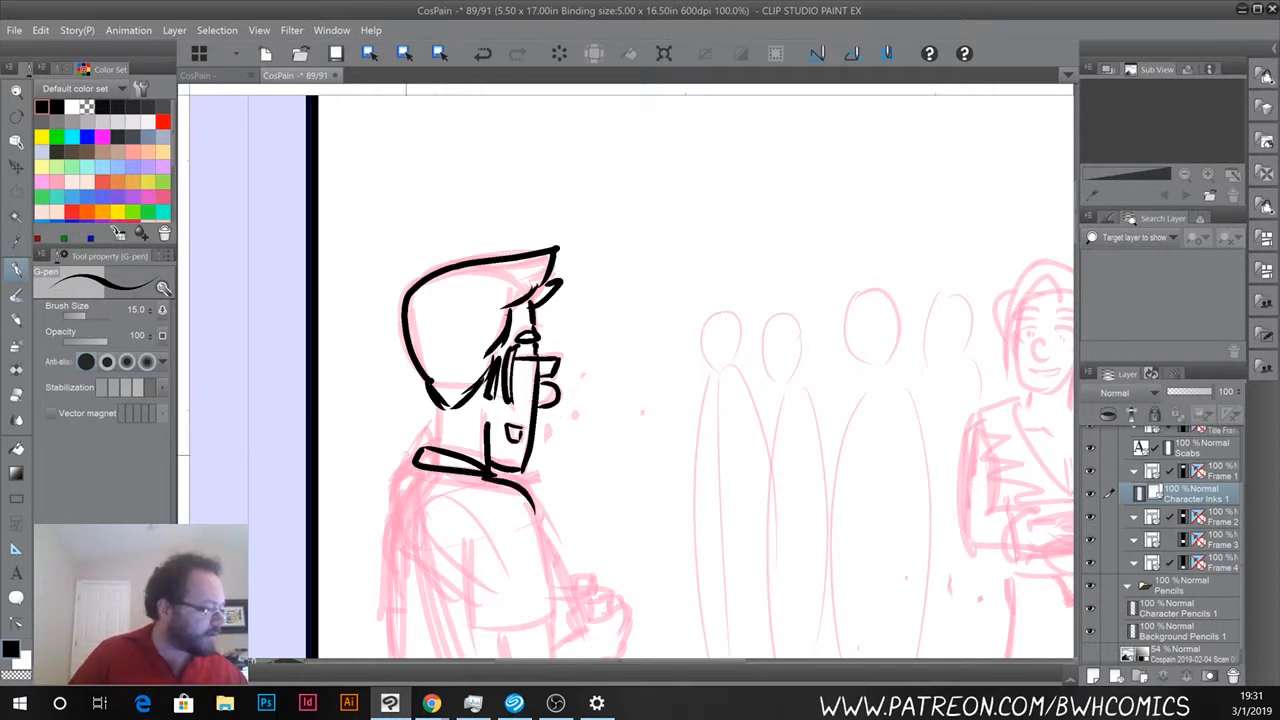
pyautogui.moveTo(416, 434)
pyautogui.mouseDown()
pyautogui.moveTo(409, 354)
pyautogui.moveTo(430, 368)
pyautogui.mouseUp()
# Ink the left figure's diagonal shoulder strap and the flap and front edge of the bag.
pyautogui.moveTo(424, 499); pyautogui.dragTo(424, 374)
pyautogui.moveTo(405, 262); pyautogui.dragTo(481, 521)
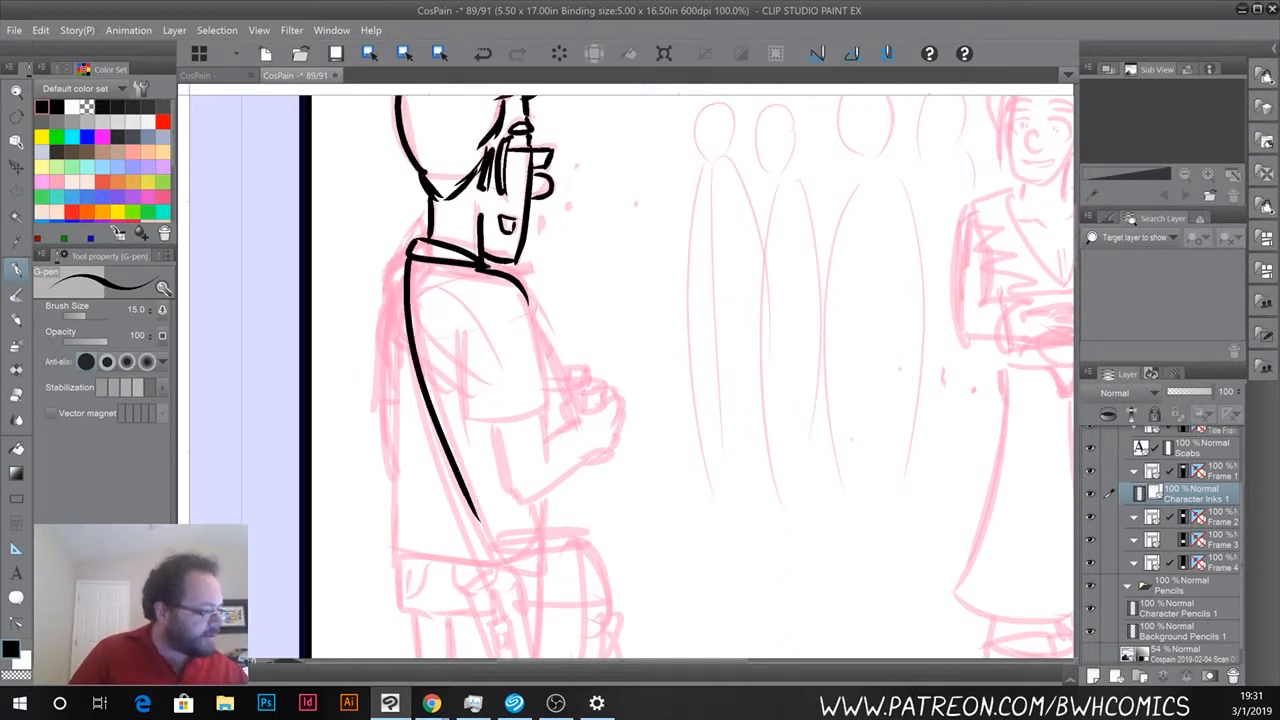
pyautogui.moveTo(400, 260)
pyautogui.mouseDown()
pyautogui.moveTo(404, 378)
pyautogui.moveTo(476, 560)
pyautogui.mouseUp()
pyautogui.moveTo(470, 516)
pyautogui.mouseDown()
pyautogui.moveTo(492, 562)
pyautogui.moveTo(450, 494)
pyautogui.moveTo(494, 494)
pyautogui.moveTo(512, 541)
pyautogui.moveTo(592, 530)
pyautogui.mouseUp()
pyautogui.moveTo(482, 488)
pyautogui.mouseDown()
pyautogui.moveTo(563, 470)
pyautogui.moveTo(606, 596)
pyautogui.mouseUp()
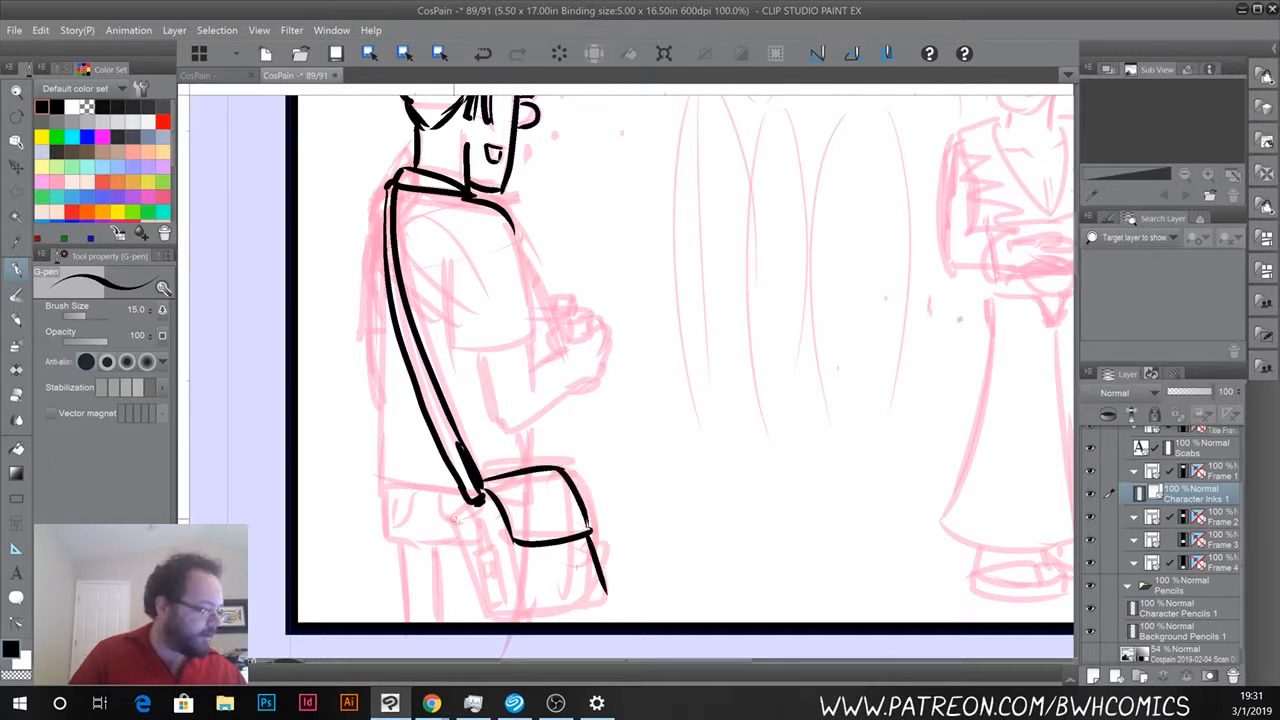
# Ink the bag's side panel with its small buckle strap and close the bag's bottom edge.
pyautogui.moveTo(478, 522)
pyautogui.mouseDown()
pyautogui.moveTo(492, 612)
pyautogui.moveTo(510, 602)
pyautogui.mouseUp()
pyautogui.moveTo(496, 552); pyautogui.dragTo(510, 598)
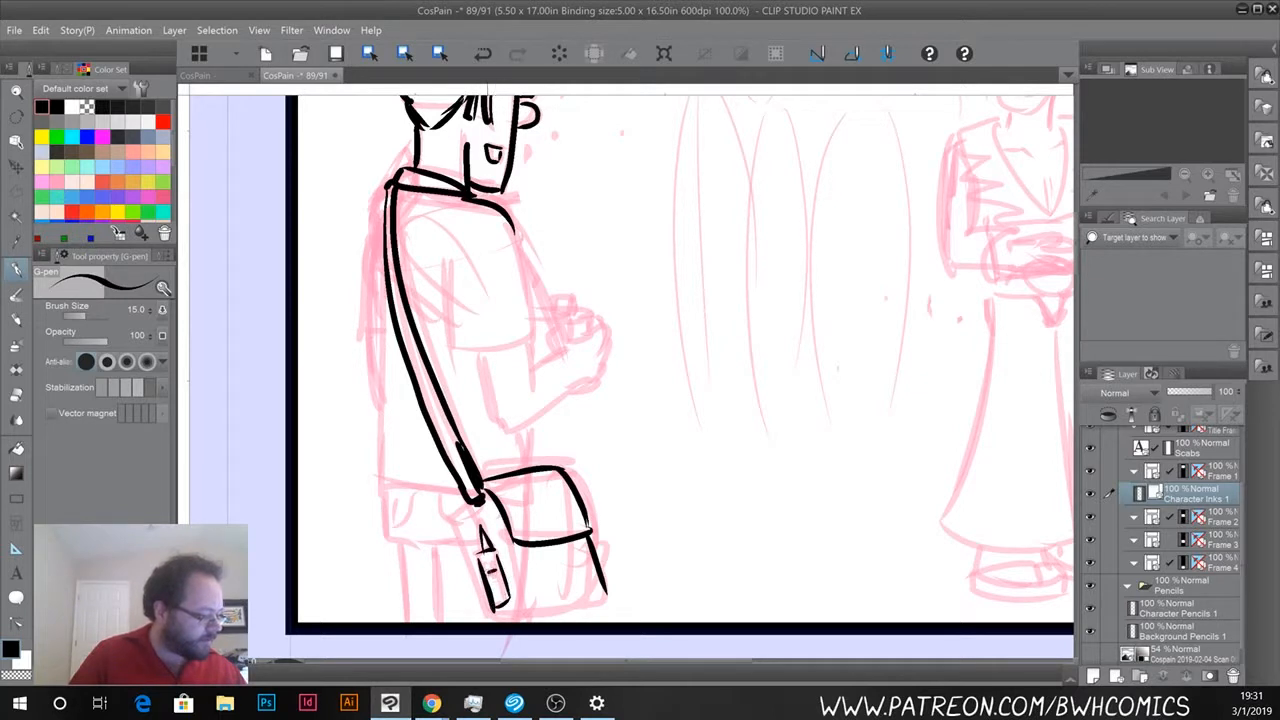
pyautogui.moveTo(466, 498)
pyautogui.mouseDown()
pyautogui.moveTo(452, 528)
pyautogui.moveTo(488, 608)
pyautogui.moveTo(508, 620)
pyautogui.moveTo(604, 587)
pyautogui.mouseUp()
pyautogui.click(492, 509)
pyautogui.moveTo(508, 619); pyautogui.dragTo(604, 591)
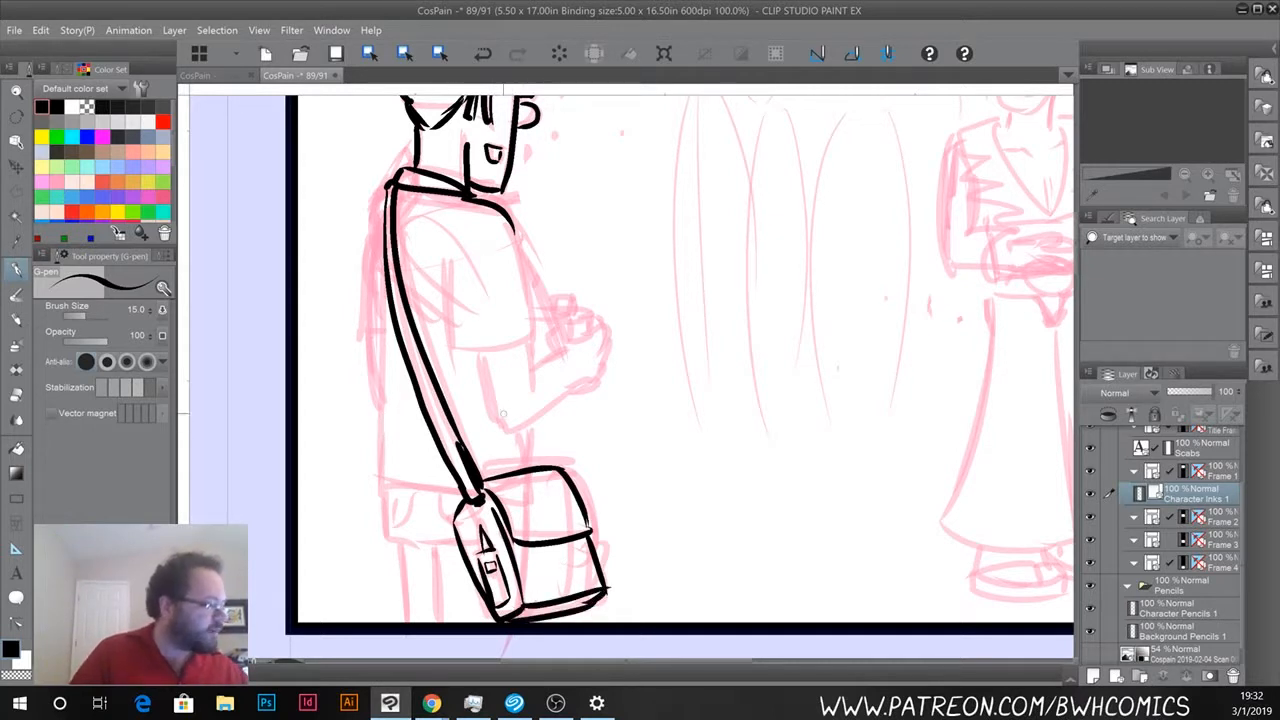
# Ink the left figure's short sleeve and the bent forearm below it.
pyautogui.moveTo(508, 222); pyautogui.dragTo(532, 335)
pyautogui.moveTo(455, 338); pyautogui.dragTo(537, 328)
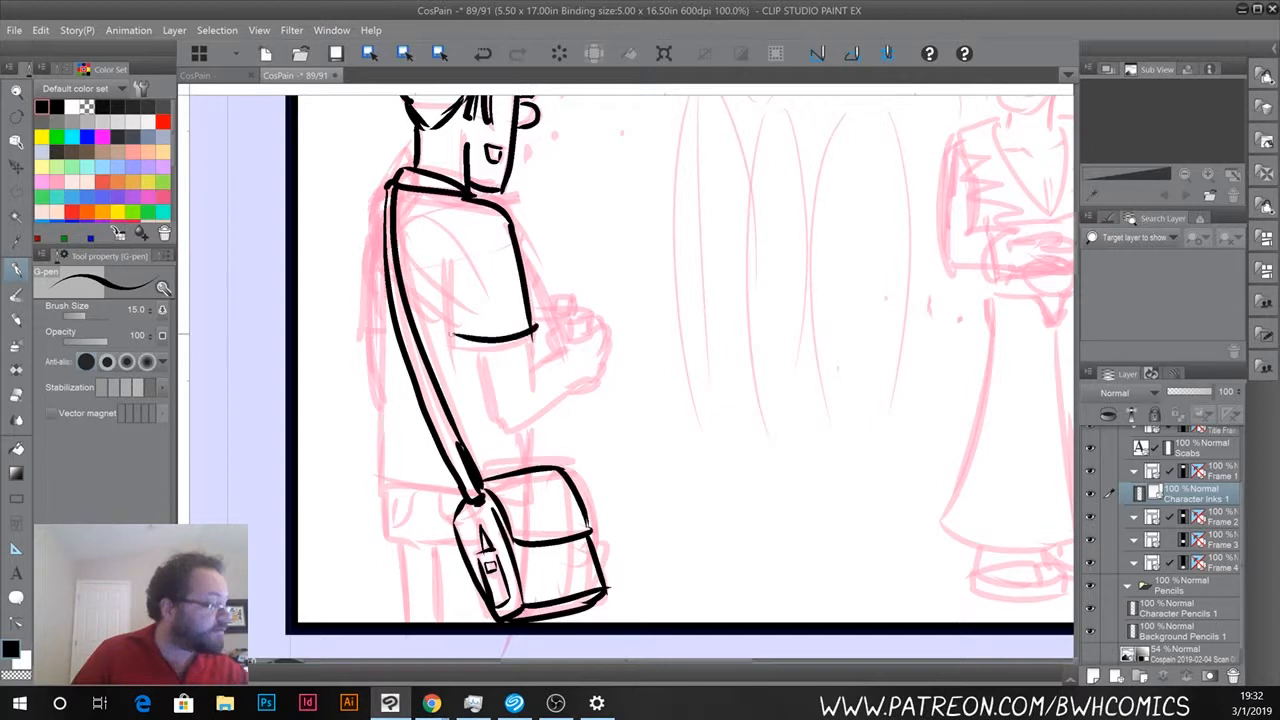
pyautogui.moveTo(452, 262)
pyautogui.mouseDown()
pyautogui.moveTo(455, 338)
pyautogui.moveTo(528, 348)
pyautogui.moveTo(529, 382)
pyautogui.mouseUp()
pyautogui.moveTo(478, 342)
pyautogui.mouseDown()
pyautogui.moveTo(484, 405)
pyautogui.moveTo(507, 427)
pyautogui.moveTo(589, 383)
pyautogui.moveTo(500, 427)
pyautogui.mouseUp()
pyautogui.hotkey('ctrl', 'z')
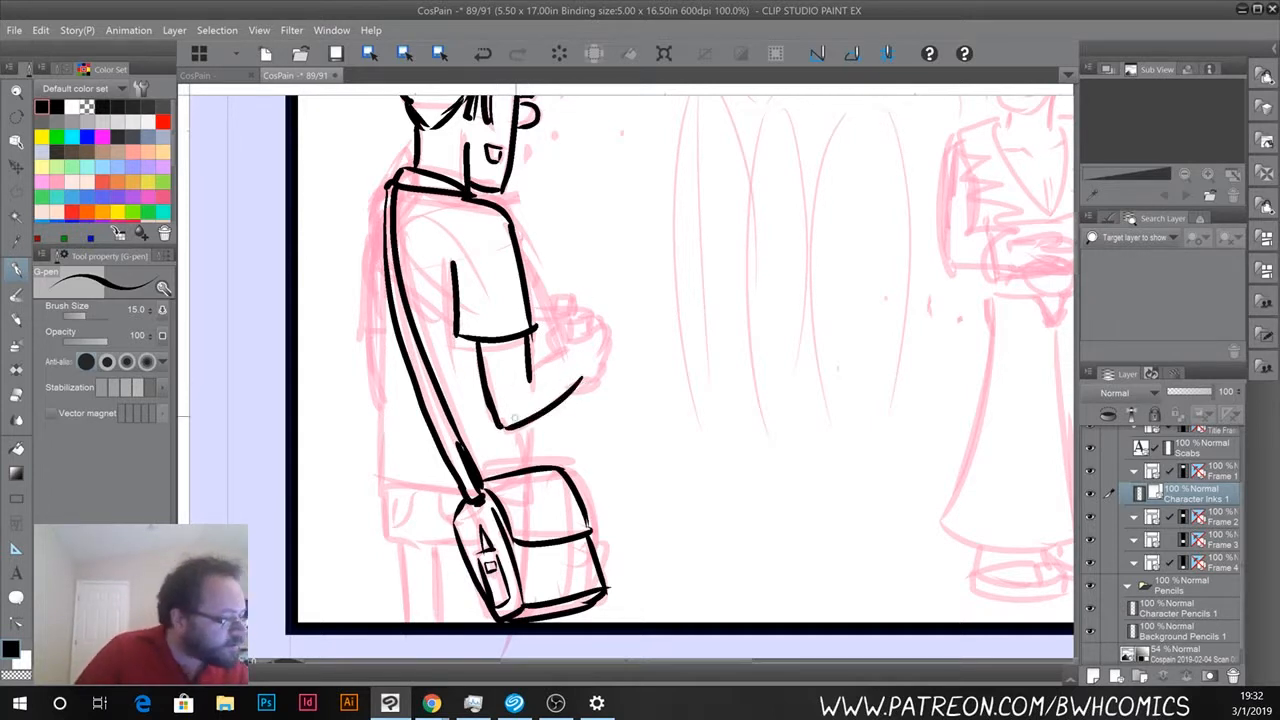
# Ink the left figure's hands and the small camera they hold.
pyautogui.moveTo(531, 369)
pyautogui.mouseDown()
pyautogui.moveTo(568, 350)
pyautogui.moveTo(550, 342)
pyautogui.moveTo(564, 322)
pyautogui.moveTo(598, 322)
pyautogui.moveTo(600, 378)
pyautogui.moveTo(575, 390)
pyautogui.mouseUp()
pyautogui.moveTo(589, 316)
pyautogui.mouseDown()
pyautogui.moveTo(590, 334)
pyautogui.moveTo(572, 338)
pyautogui.moveTo(573, 307)
pyautogui.moveTo(554, 301)
pyautogui.moveTo(568, 313)
pyautogui.moveTo(555, 325)
pyautogui.moveTo(531, 313)
pyautogui.mouseUp()
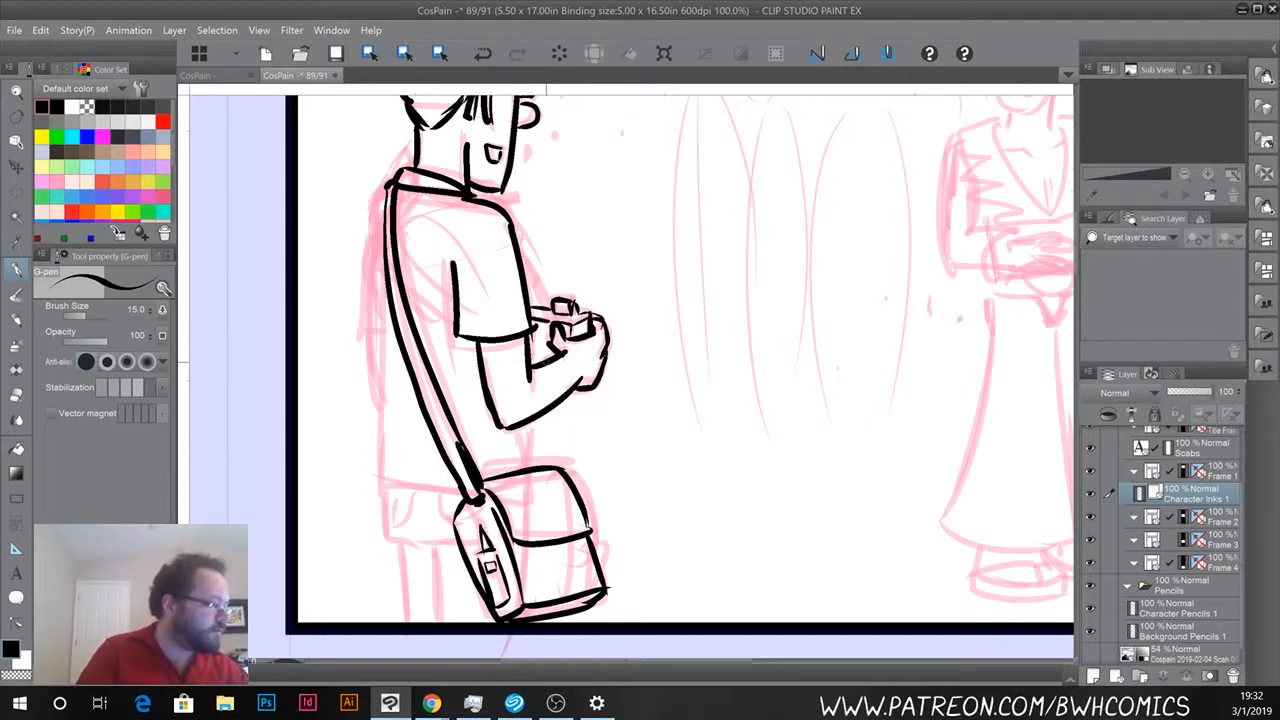
pyautogui.moveTo(538, 362); pyautogui.dragTo(546, 384)
pyautogui.hotkey('ctrl', 'z')
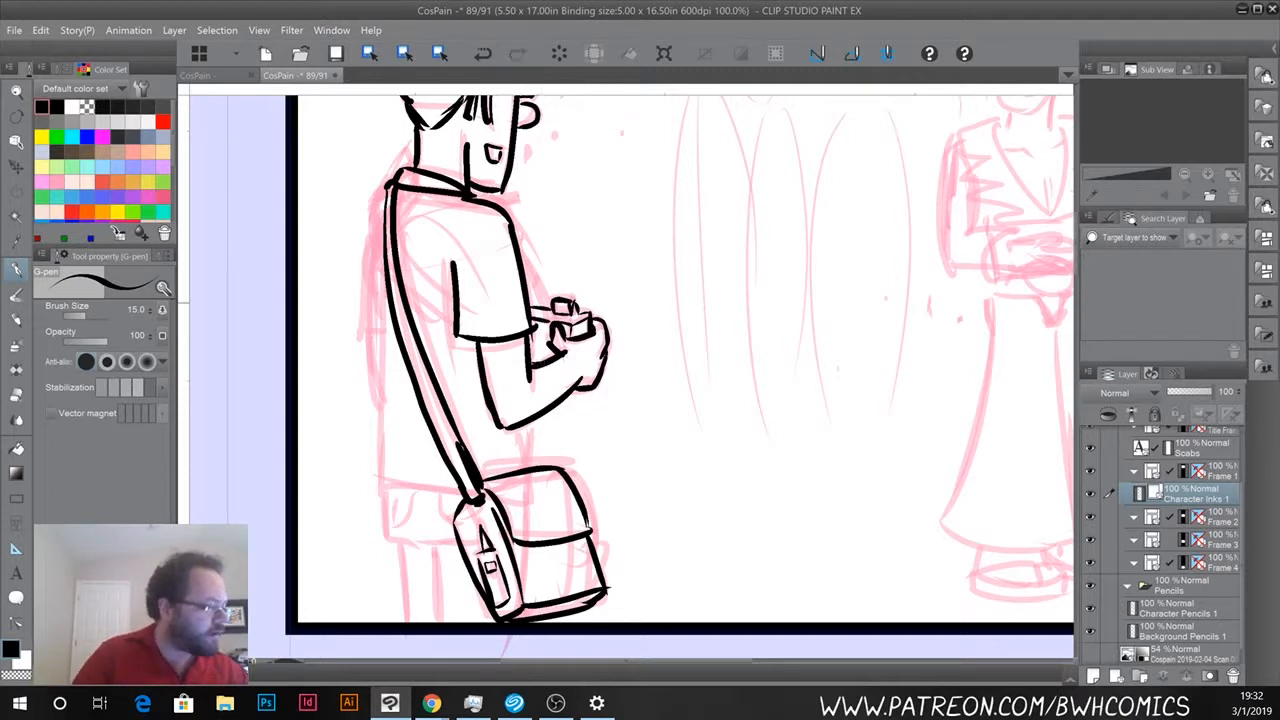
pyautogui.moveTo(578, 309); pyautogui.dragTo(606, 320)
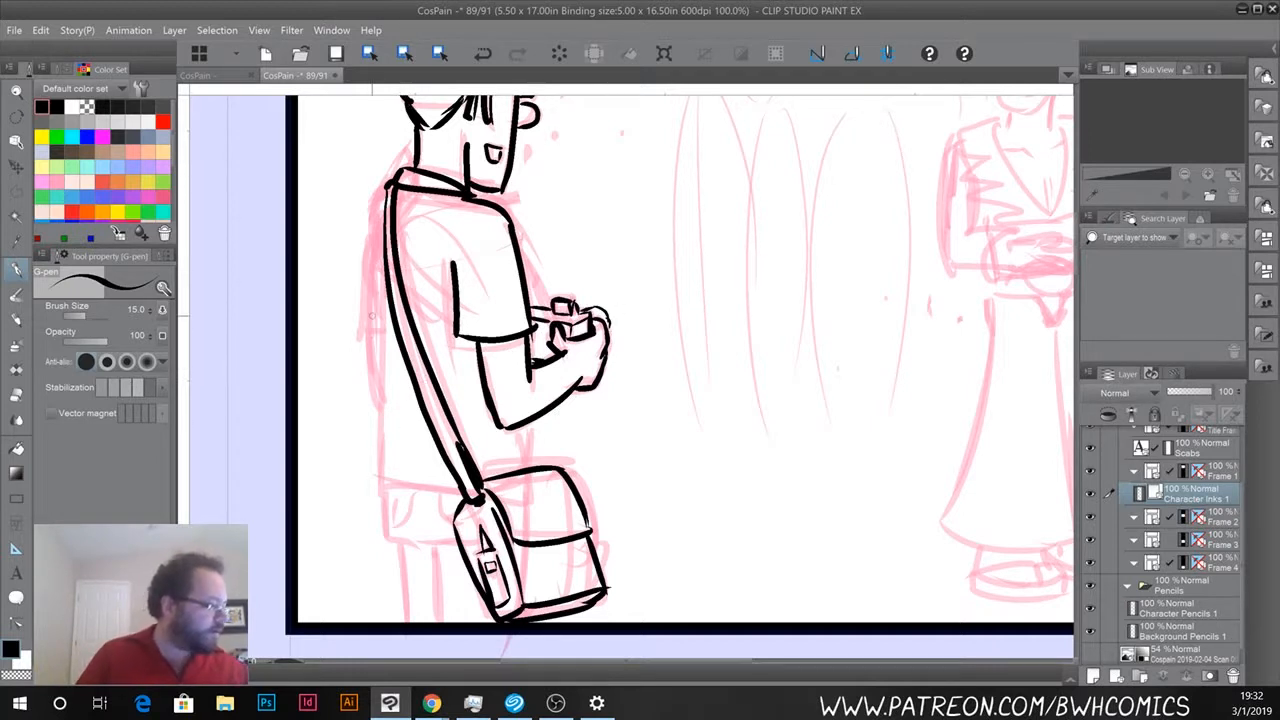
# Ink the left figure's back sleeve, the back of the shirt and the shirt hem down to the bag.
pyautogui.moveTo(390, 183)
pyautogui.mouseDown()
pyautogui.moveTo(366, 212)
pyautogui.moveTo(364, 327)
pyautogui.mouseUp()
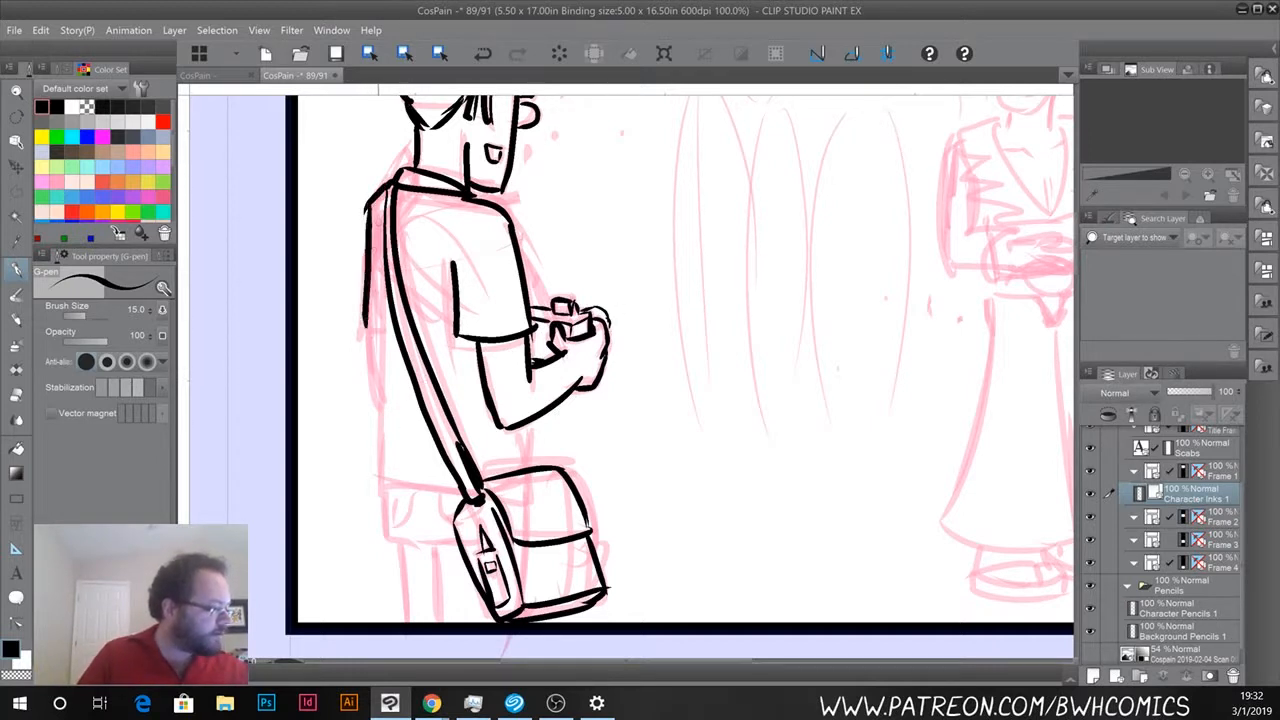
pyautogui.hotkey('ctrl', 'z')
pyautogui.moveTo(375, 212)
pyautogui.mouseDown()
pyautogui.moveTo(375, 488)
pyautogui.moveTo(455, 478)
pyautogui.mouseUp()
pyautogui.moveTo(527, 428); pyautogui.dragTo(527, 466)
pyautogui.moveTo(386, 188)
pyautogui.mouseDown()
pyautogui.moveTo(362, 212)
pyautogui.moveTo(369, 350)
pyautogui.moveTo(370, 338)
pyautogui.mouseUp()
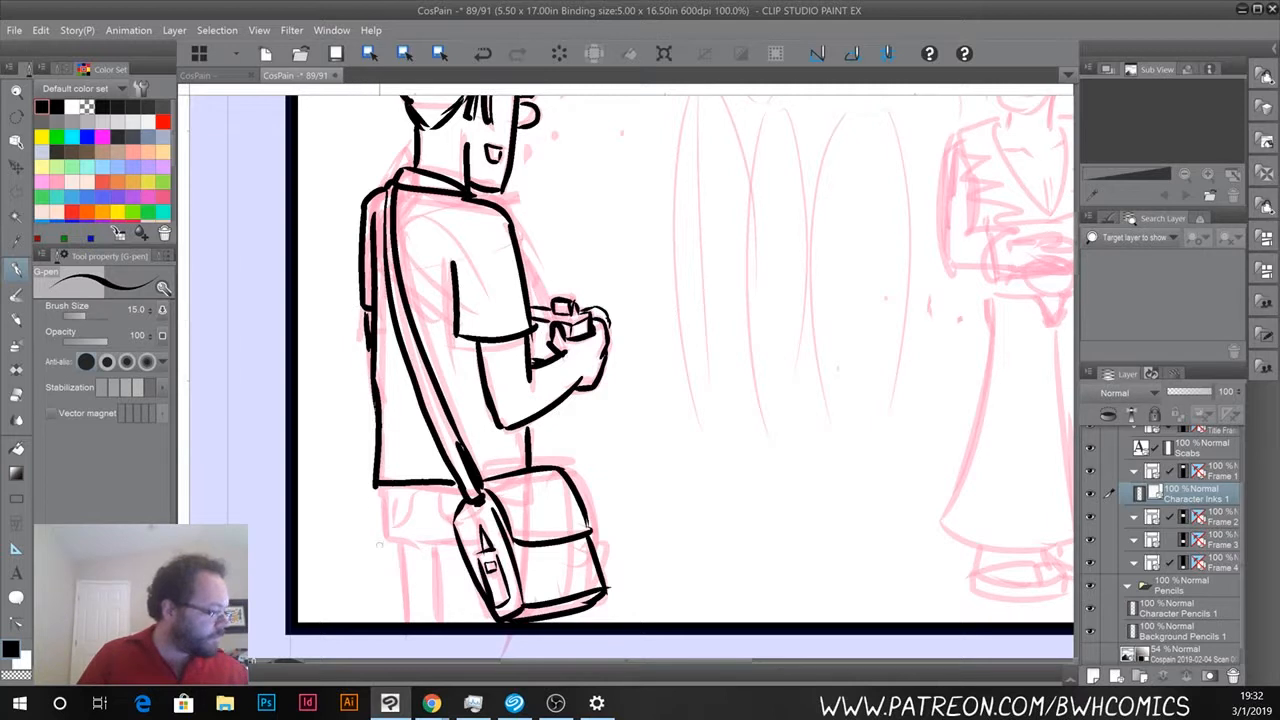
# Ink the left figure's trousers down to the panel border, including the pocket lines.
pyautogui.moveTo(378, 486); pyautogui.dragTo(402, 612)
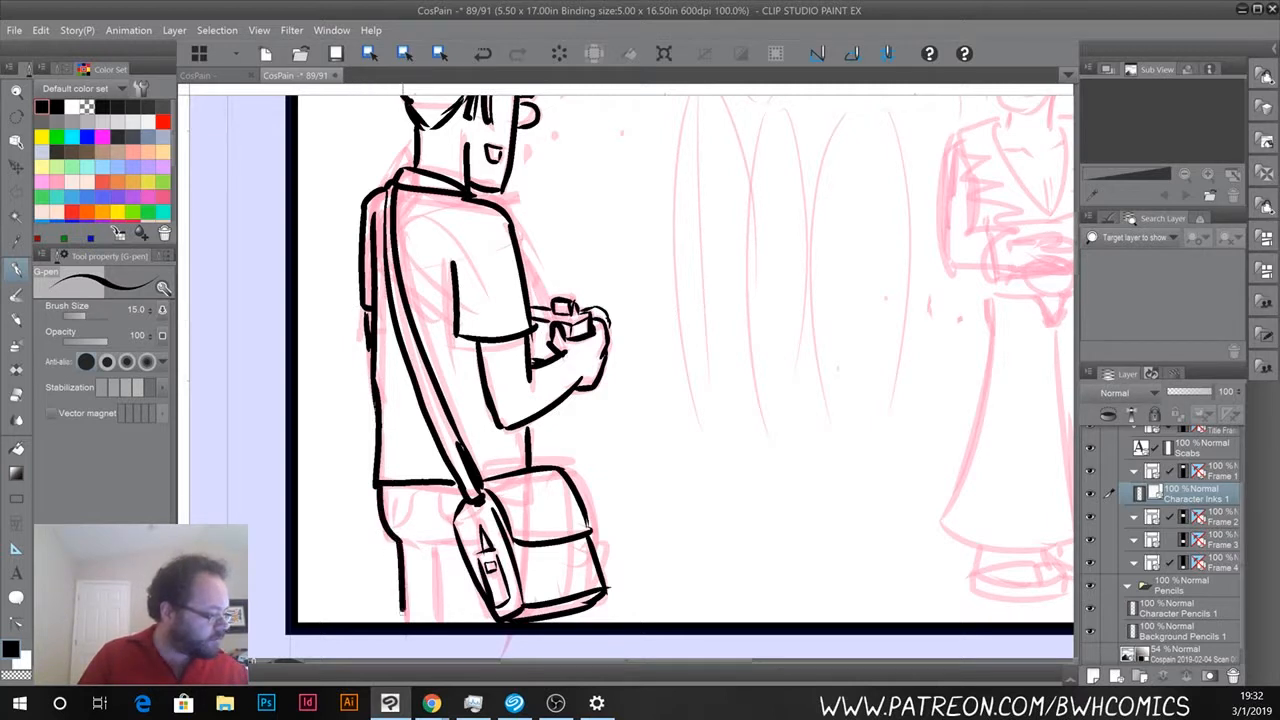
pyautogui.moveTo(420, 538); pyautogui.dragTo(437, 622)
pyautogui.moveTo(410, 486)
pyautogui.mouseDown()
pyautogui.moveTo(414, 510)
pyautogui.moveTo(390, 512)
pyautogui.moveTo(434, 518)
pyautogui.mouseUp()
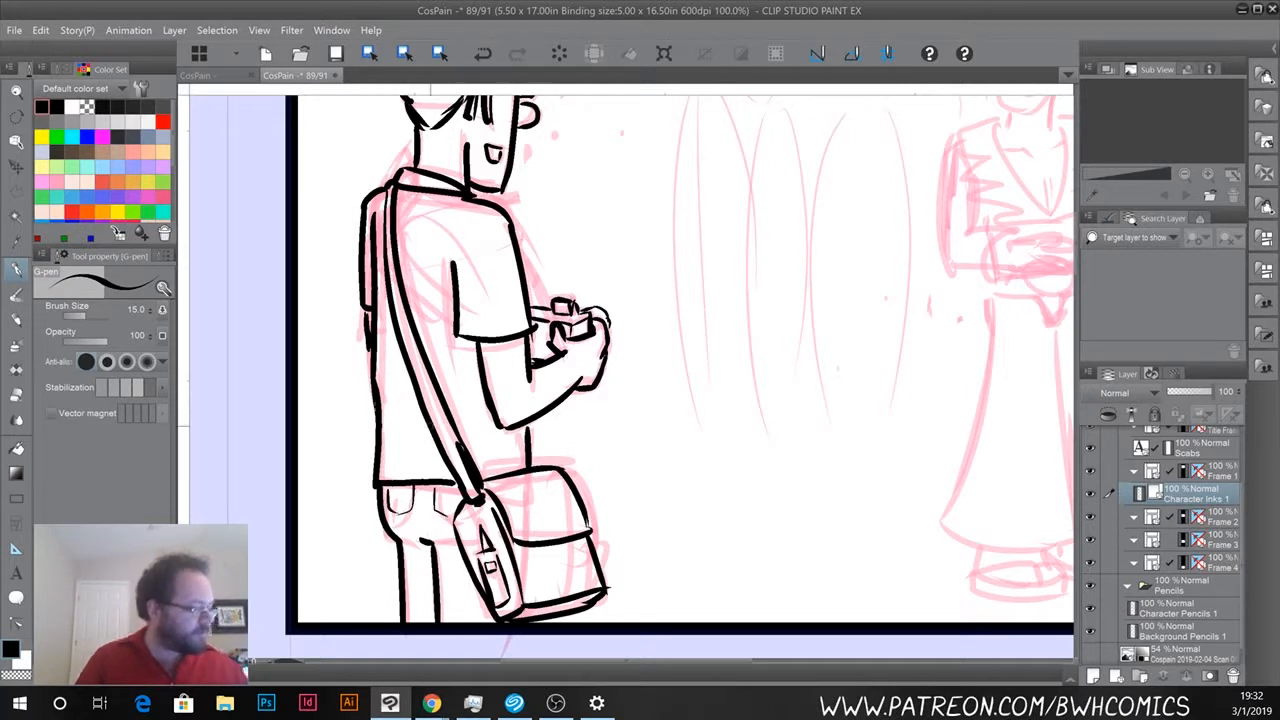
# Set the pen's brush size to 10 and ink the front hair strands of the first panel's middle figure.
pyautogui.moveTo(740, 362); pyautogui.dragTo(389, 486)
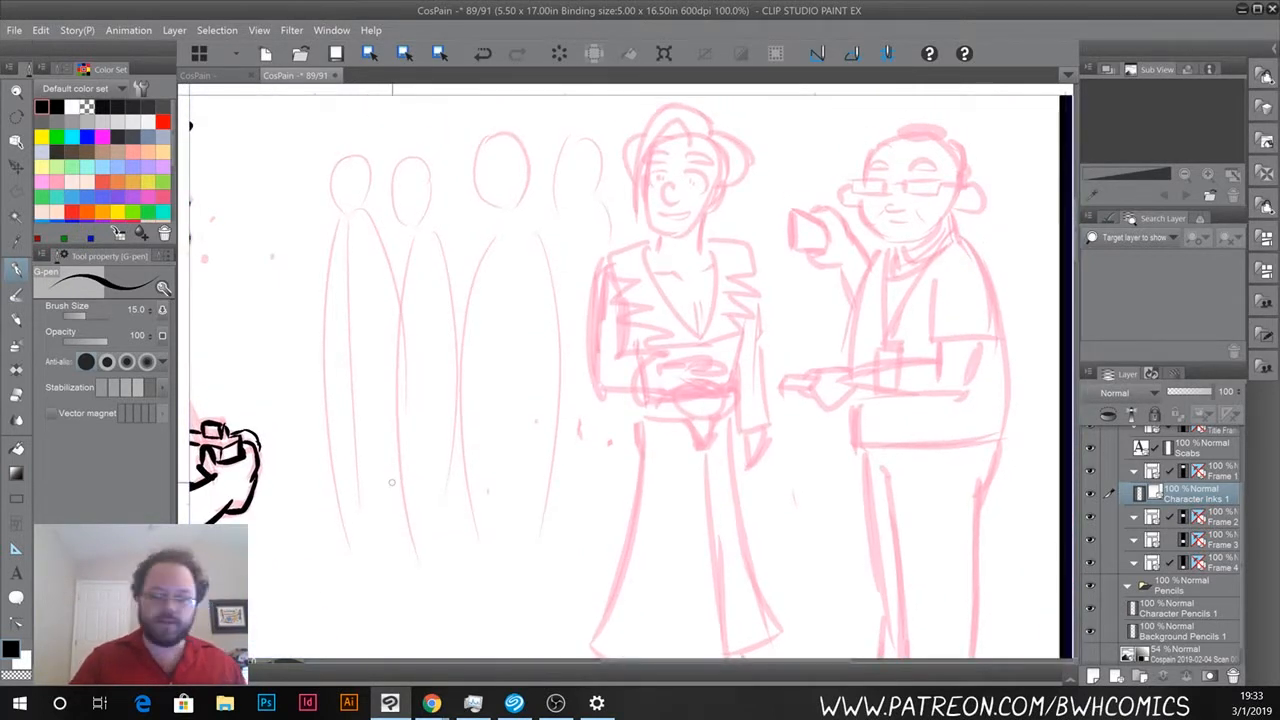
pyautogui.press('[')
pyautogui.press('[')
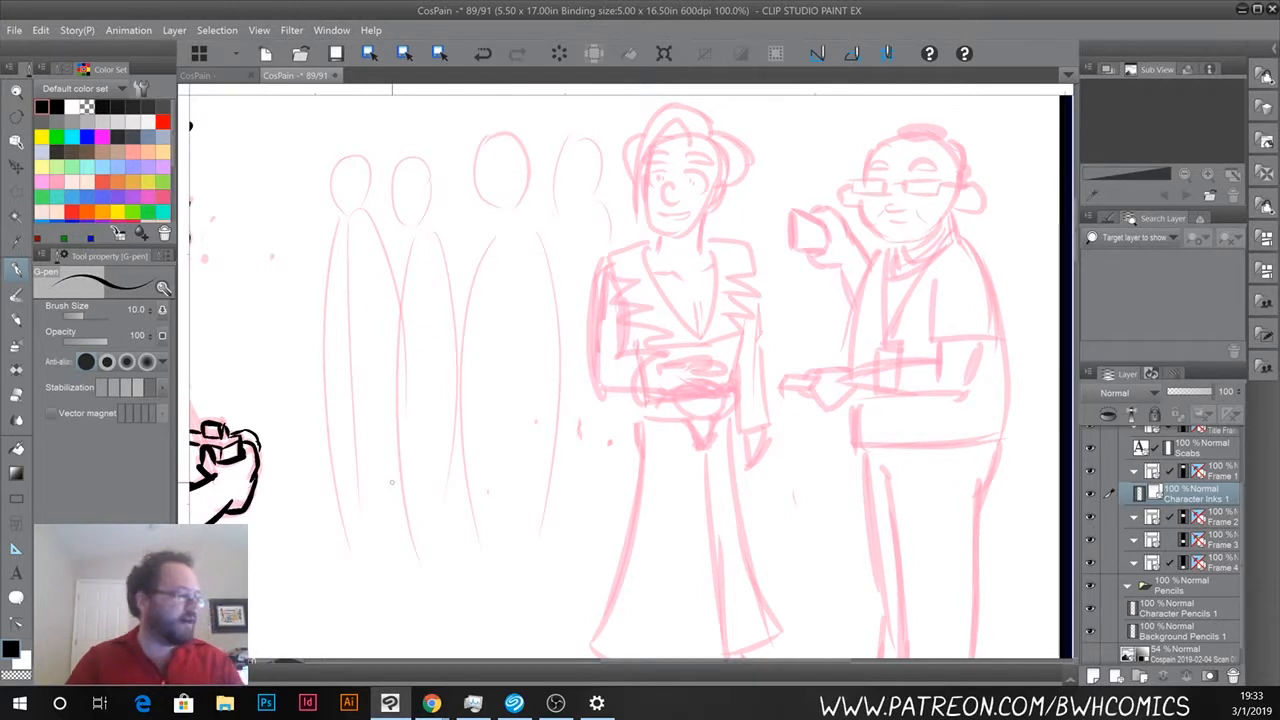
pyautogui.moveTo(540, 242); pyautogui.dragTo(535, 342)
pyautogui.moveTo(679, 235)
pyautogui.mouseDown()
pyautogui.moveTo(656, 225)
pyautogui.moveTo(634, 305)
pyautogui.moveTo(684, 211)
pyautogui.moveTo(638, 221)
pyautogui.moveTo(634, 288)
pyautogui.mouseUp()
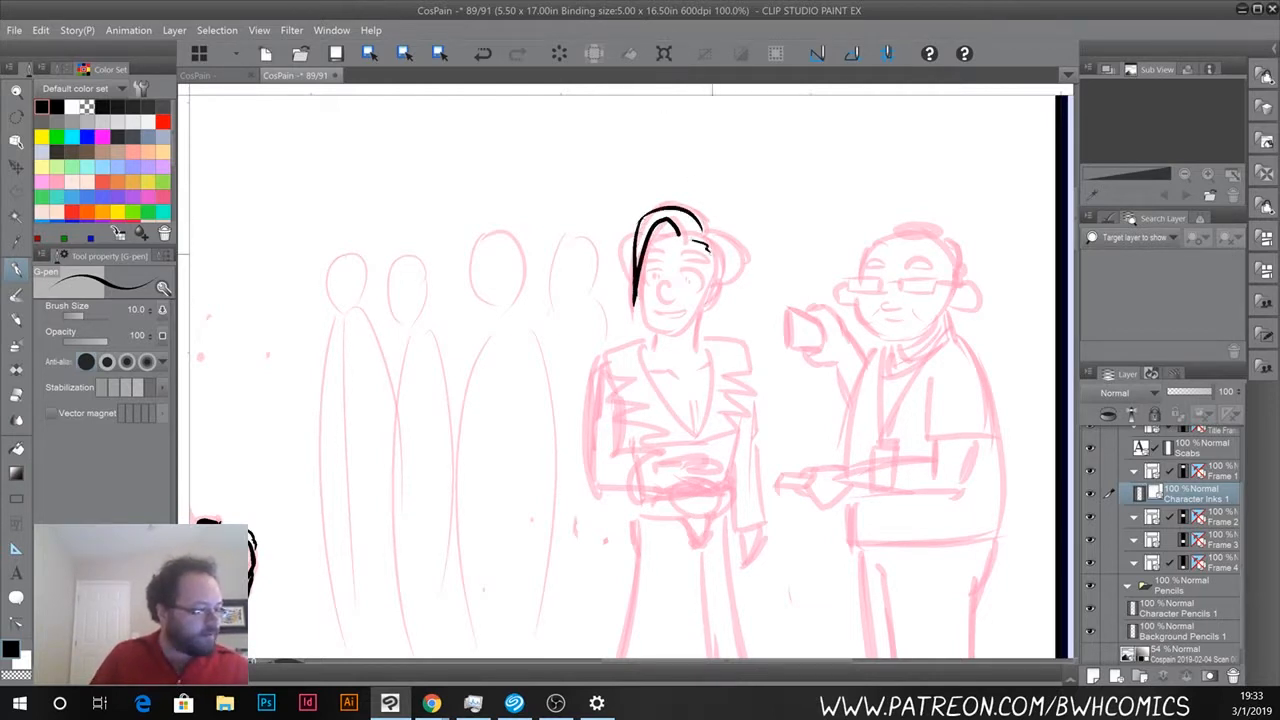
# Ink the middle figure's hairline, ear and the rounded puffs of hair on both sides of the head.
pyautogui.moveTo(713, 257); pyautogui.dragTo(705, 308)
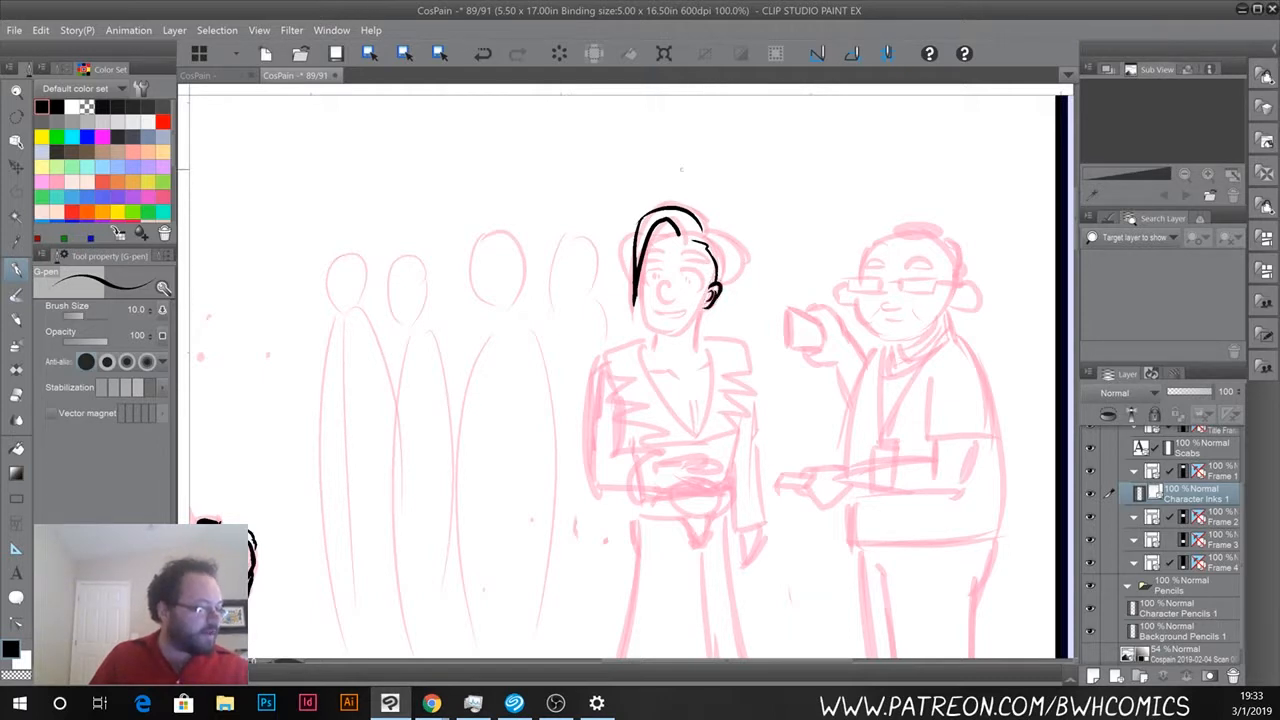
pyautogui.moveTo(703, 228)
pyautogui.mouseDown()
pyautogui.moveTo(744, 260)
pyautogui.moveTo(720, 291)
pyautogui.mouseUp()
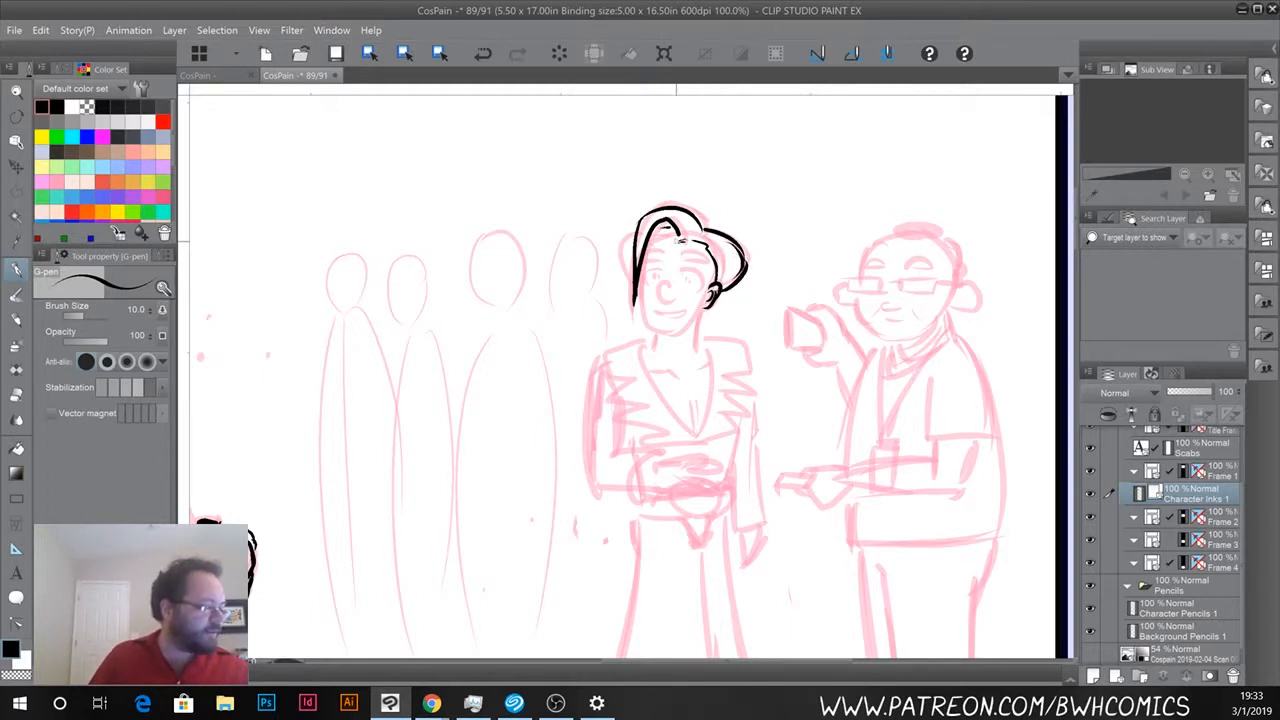
pyautogui.moveTo(642, 224)
pyautogui.mouseDown()
pyautogui.moveTo(617, 245)
pyautogui.moveTo(624, 275)
pyautogui.mouseUp()
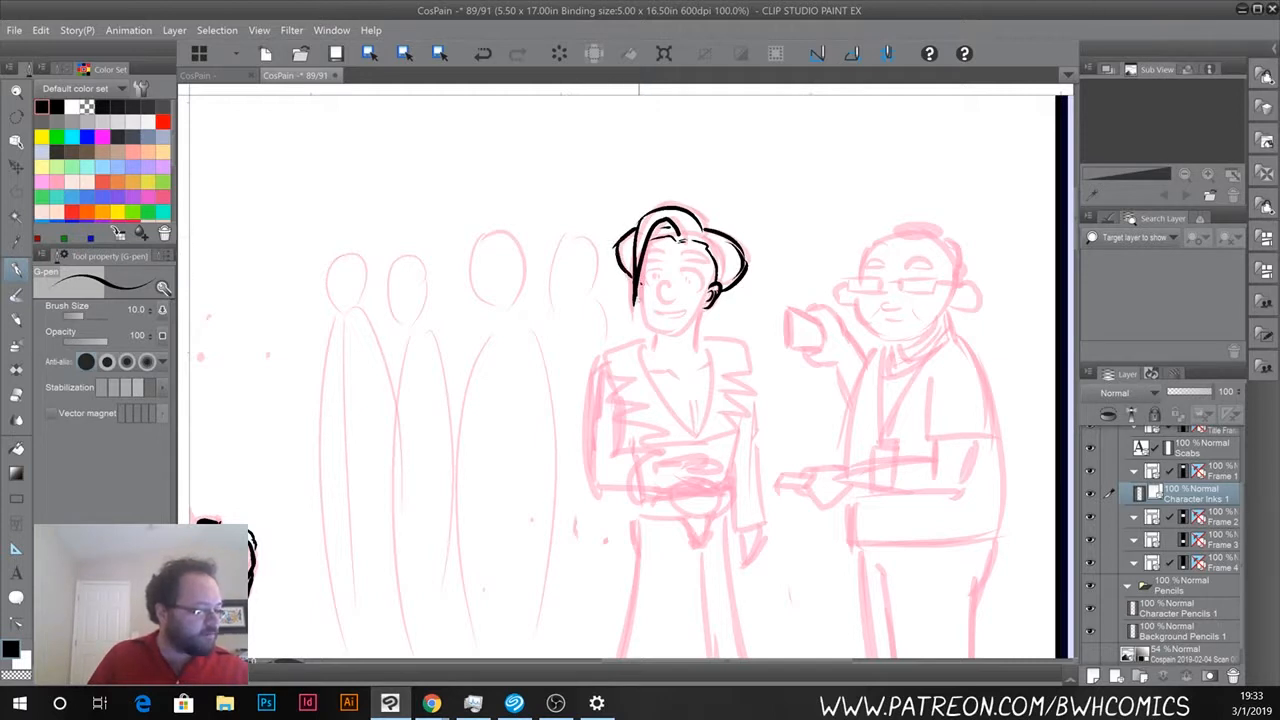
# Ink the middle figure's face outline from the cheek around the chin to the ear, redoing strokes as needed.
pyautogui.moveTo(642, 283)
pyautogui.mouseDown()
pyautogui.moveTo(650, 330)
pyautogui.moveTo(666, 335)
pyautogui.mouseUp()
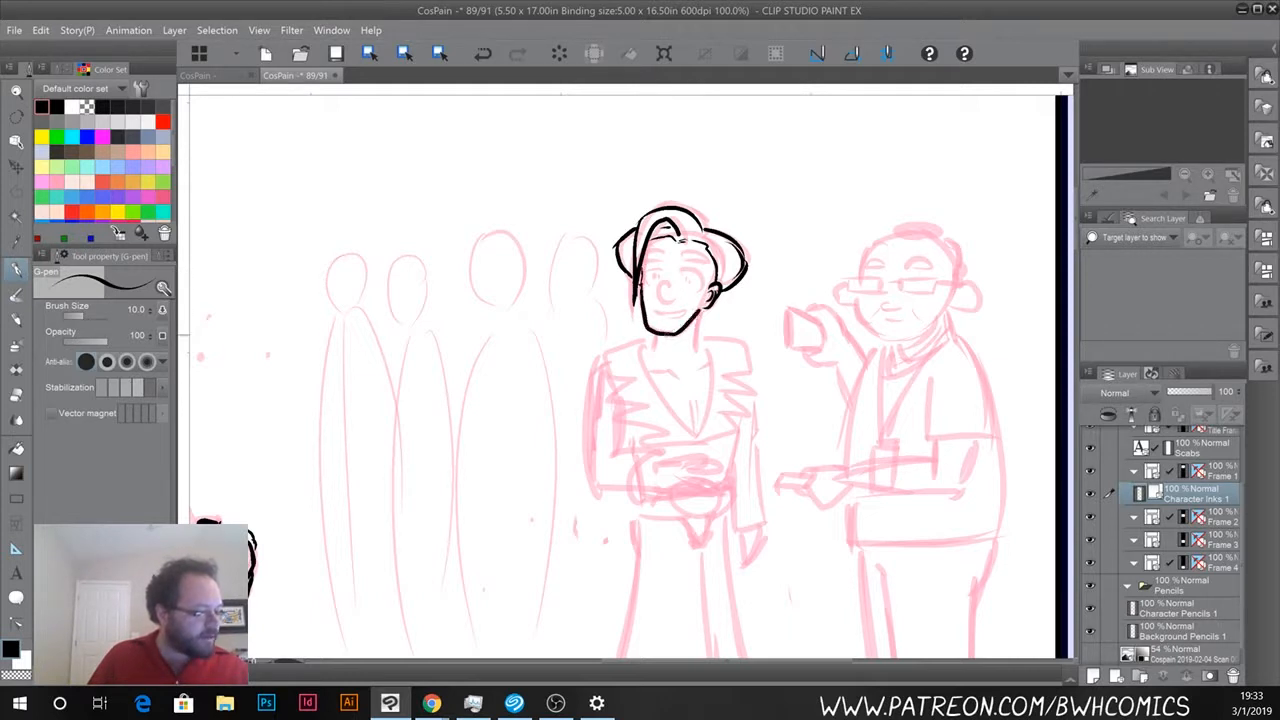
pyautogui.hotkey('ctrl', 'z')
pyautogui.scroll(3, 660, 218)
pyautogui.scroll(2, 660, 209)
pyautogui.moveTo(620, 400); pyautogui.dragTo(524, 92)
pyautogui.moveTo(724, 302); pyautogui.dragTo(645, 386)
pyautogui.hotkey('ctrl', 'z')
pyautogui.moveTo(732, 286)
pyautogui.mouseDown()
pyautogui.moveTo(642, 406)
pyautogui.moveTo(591, 412)
pyautogui.mouseUp()
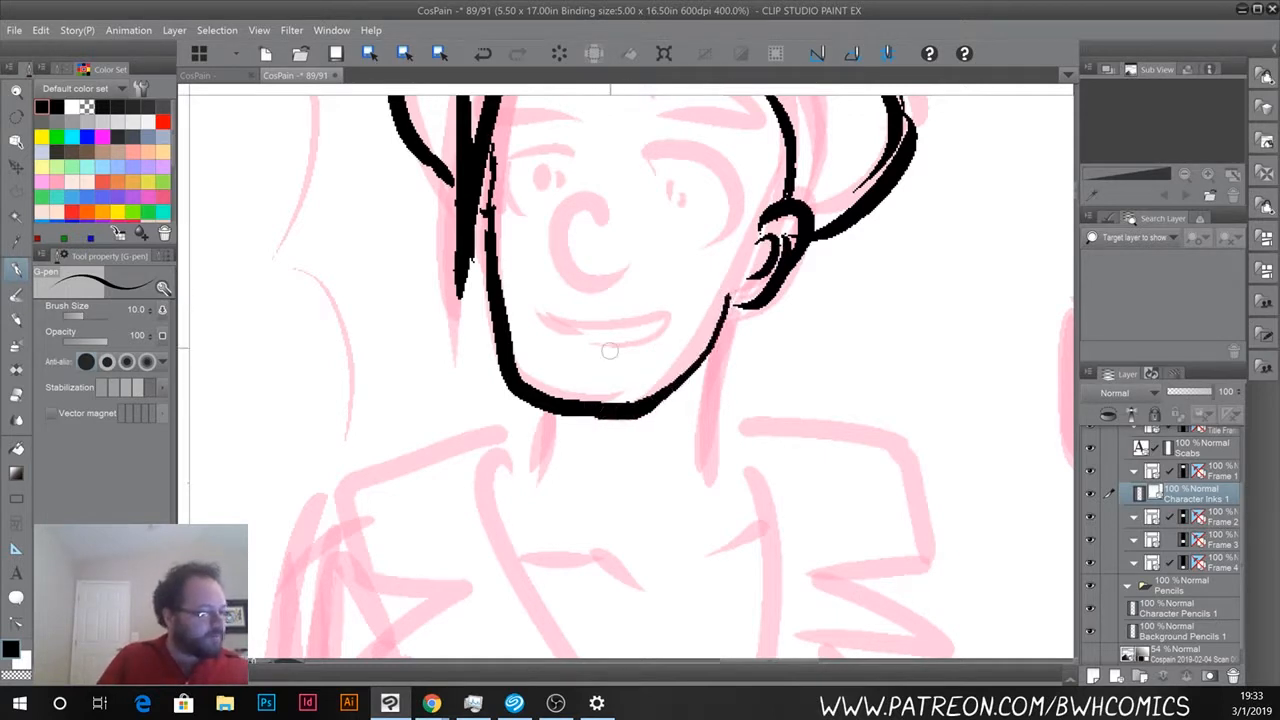
# Ink the middle figure's nose, open smile and both eyes with their pupils.
pyautogui.moveTo(606, 212)
pyautogui.mouseDown()
pyautogui.moveTo(566, 208)
pyautogui.moveTo(632, 258)
pyautogui.mouseUp()
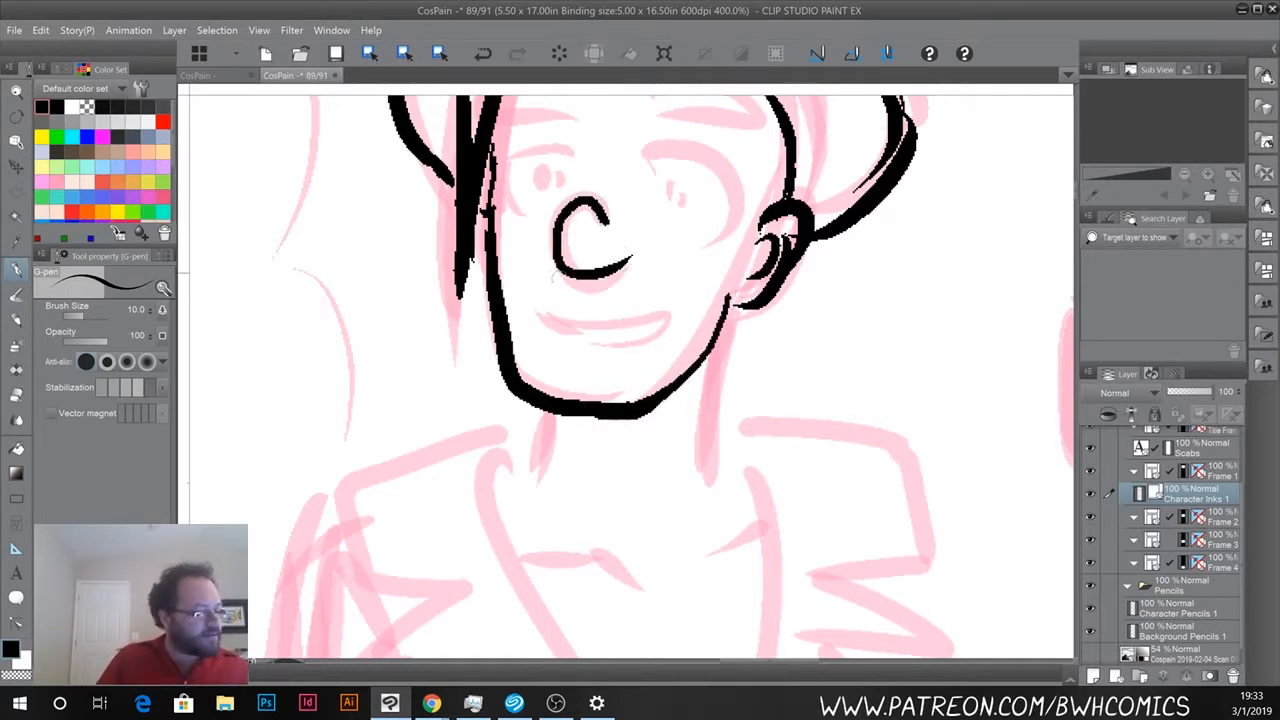
pyautogui.moveTo(540, 312)
pyautogui.mouseDown()
pyautogui.moveTo(662, 302)
pyautogui.moveTo(647, 342)
pyautogui.moveTo(566, 342)
pyautogui.moveTo(648, 338)
pyautogui.mouseUp()
pyautogui.moveTo(641, 152); pyautogui.dragTo(686, 150)
pyautogui.moveTo(738, 186); pyautogui.dragTo(692, 240)
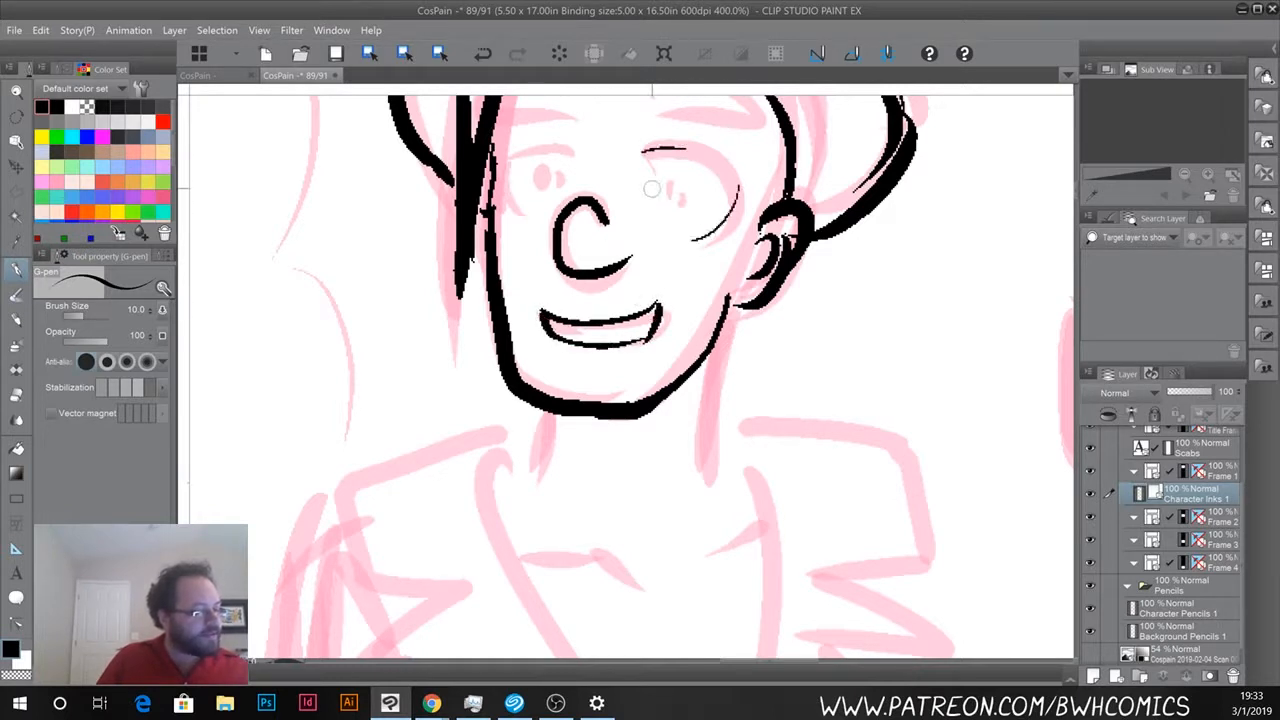
pyautogui.hotkey('ctrl', 'z')
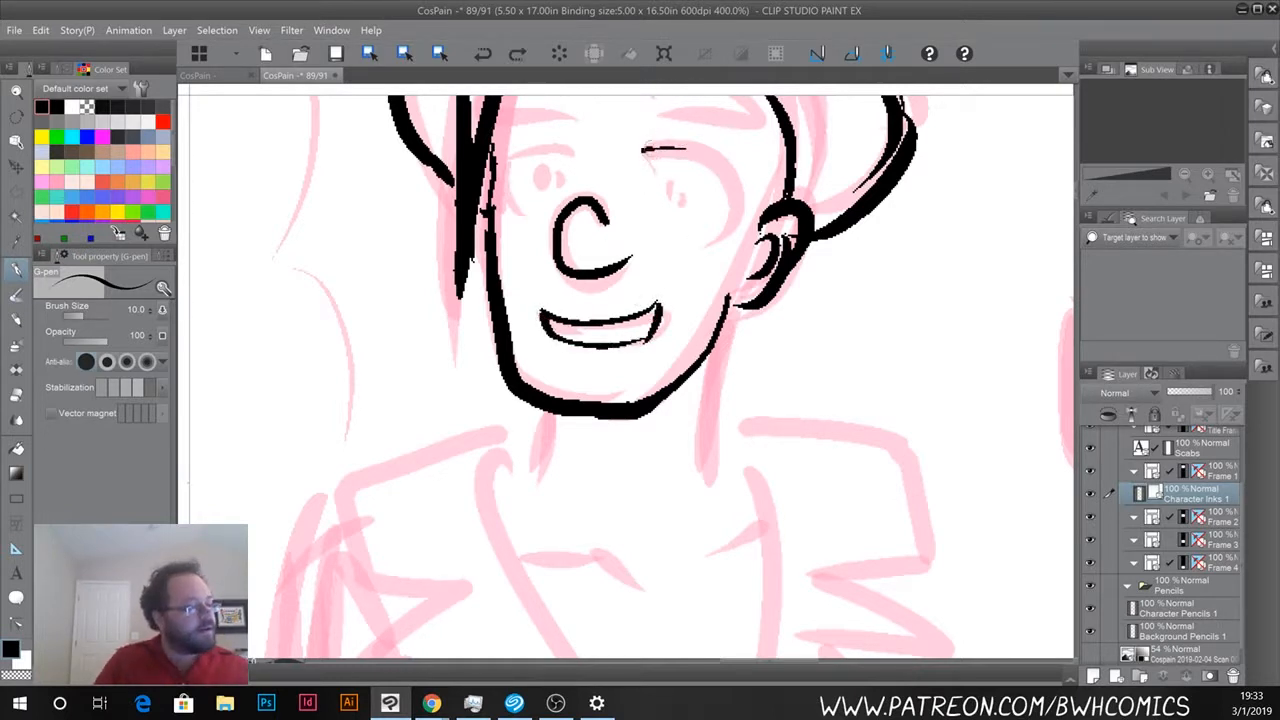
pyautogui.moveTo(640, 152); pyautogui.dragTo(700, 252)
pyautogui.moveTo(676, 179); pyautogui.dragTo(674, 182)
pyautogui.moveTo(566, 150)
pyautogui.mouseDown()
pyautogui.moveTo(500, 204)
pyautogui.moveTo(530, 222)
pyautogui.mouseUp()
pyautogui.moveTo(538, 178); pyautogui.dragTo(546, 176)
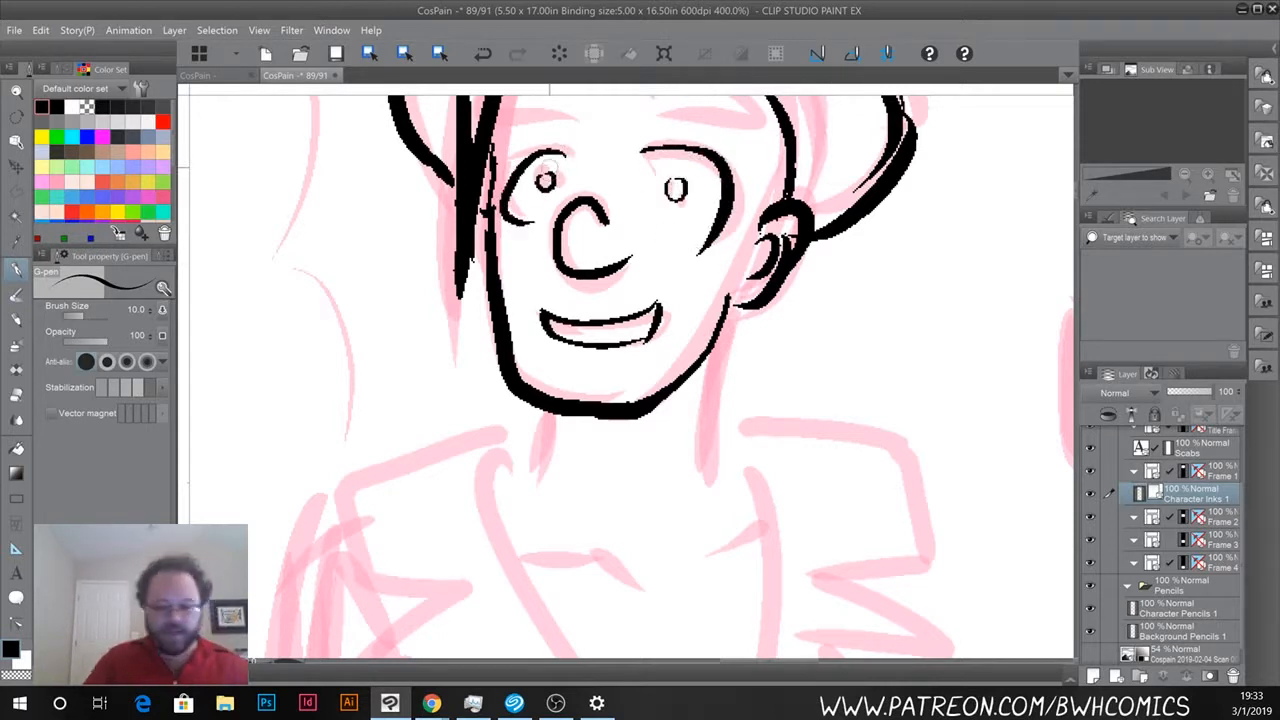
# Ink the middle figure's eyebrows and both sides of the neck.
pyautogui.scroll(-3, 553, 177)
pyautogui.moveTo(514, 232); pyautogui.dragTo(519, 283)
pyautogui.moveTo(606, 180); pyautogui.dragTo(647, 187)
pyautogui.moveTo(647, 187); pyautogui.dragTo(537, 181)
pyautogui.moveTo(640, 294); pyautogui.dragTo(638, 368)
pyautogui.moveTo(546, 338); pyautogui.dragTo(548, 376)
# Ink the middle figure's V-shaped neckline and the jagged ruffled collar on both sides.
pyautogui.moveTo(648, 358)
pyautogui.mouseDown()
pyautogui.moveTo(662, 460)
pyautogui.moveTo(620, 544)
pyautogui.mouseUp()
pyautogui.moveTo(530, 358); pyautogui.dragTo(624, 545)
pyautogui.moveTo(640, 348)
pyautogui.mouseDown()
pyautogui.moveTo(704, 350)
pyautogui.moveTo(738, 412)
pyautogui.moveTo(676, 424)
pyautogui.moveTo(748, 450)
pyautogui.moveTo(690, 488)
pyautogui.moveTo(746, 496)
pyautogui.moveTo(686, 508)
pyautogui.moveTo(724, 516)
pyautogui.mouseUp()
pyautogui.moveTo(724, 516); pyautogui.dragTo(612, 548)
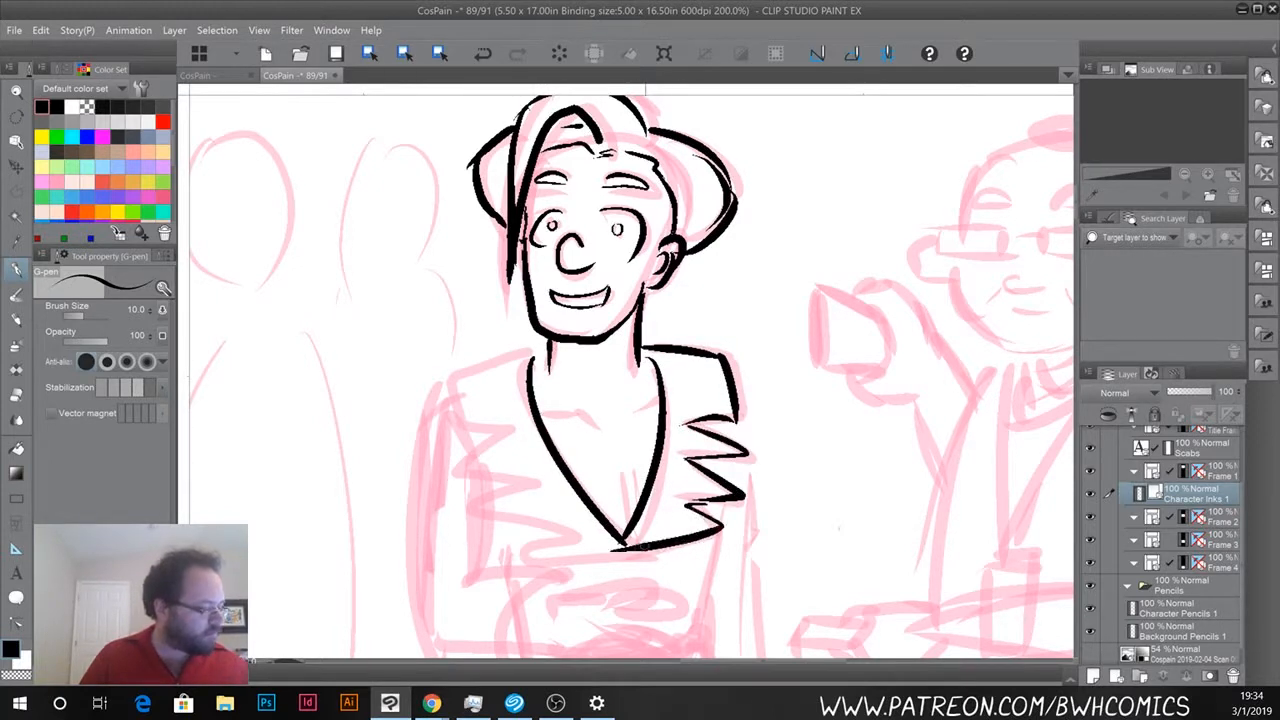
pyautogui.moveTo(540, 348)
pyautogui.mouseDown()
pyautogui.moveTo(450, 380)
pyautogui.moveTo(456, 414)
pyautogui.moveTo(522, 428)
pyautogui.moveTo(527, 482)
pyautogui.moveTo(562, 510)
pyautogui.moveTo(525, 545)
pyautogui.moveTo(620, 548)
pyautogui.mouseUp()
# Ink the middle figure's hand with its fingers resting across the waist.
pyautogui.moveTo(500, 543); pyautogui.dragTo(537, 263)
pyautogui.moveTo(601, 315)
pyautogui.mouseDown()
pyautogui.moveTo(662, 296)
pyautogui.moveTo(720, 328)
pyautogui.mouseUp()
pyautogui.moveTo(640, 318)
pyautogui.mouseDown()
pyautogui.moveTo(716, 352)
pyautogui.moveTo(628, 340)
pyautogui.moveTo(678, 382)
pyautogui.mouseUp()
pyautogui.moveTo(618, 346)
pyautogui.mouseDown()
pyautogui.moveTo(642, 374)
pyautogui.moveTo(604, 354)
pyautogui.moveTo(562, 363)
pyautogui.mouseUp()
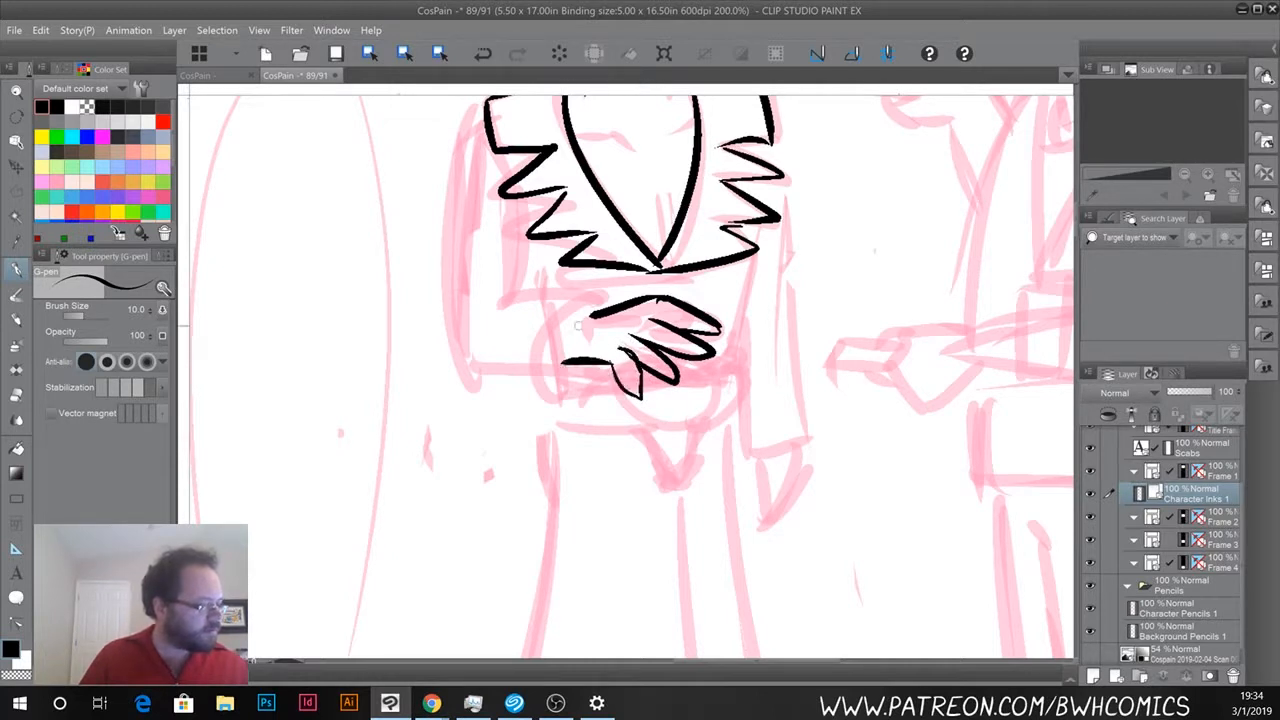
pyautogui.moveTo(686, 309); pyautogui.dragTo(722, 318)
# Ink the cuff and bent sleeve around the middle figure's resting hand, plus the torso lines beside the arm.
pyautogui.moveTo(597, 305)
pyautogui.mouseDown()
pyautogui.moveTo(546, 378)
pyautogui.moveTo(566, 422)
pyautogui.mouseUp()
pyautogui.moveTo(598, 366); pyautogui.dragTo(566, 412)
pyautogui.moveTo(436, 364); pyautogui.dragTo(564, 412)
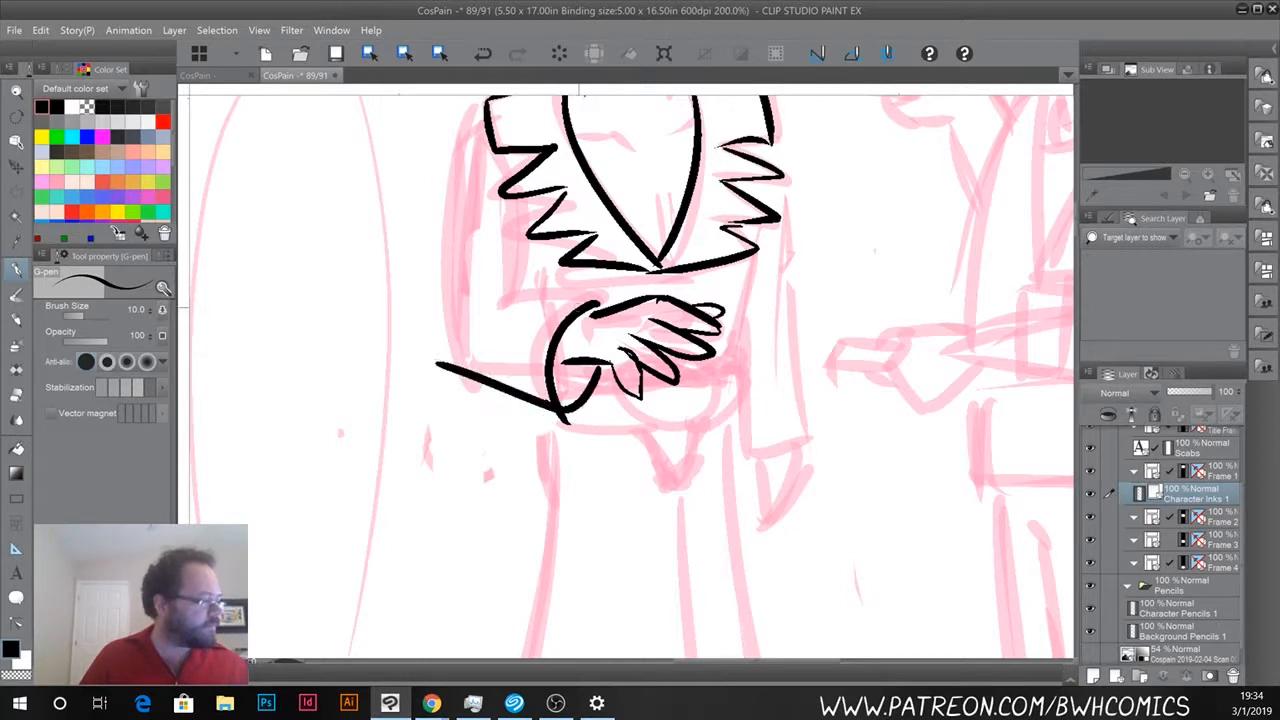
pyautogui.moveTo(598, 300); pyautogui.dragTo(460, 294)
pyautogui.moveTo(484, 112); pyautogui.dragTo(437, 366)
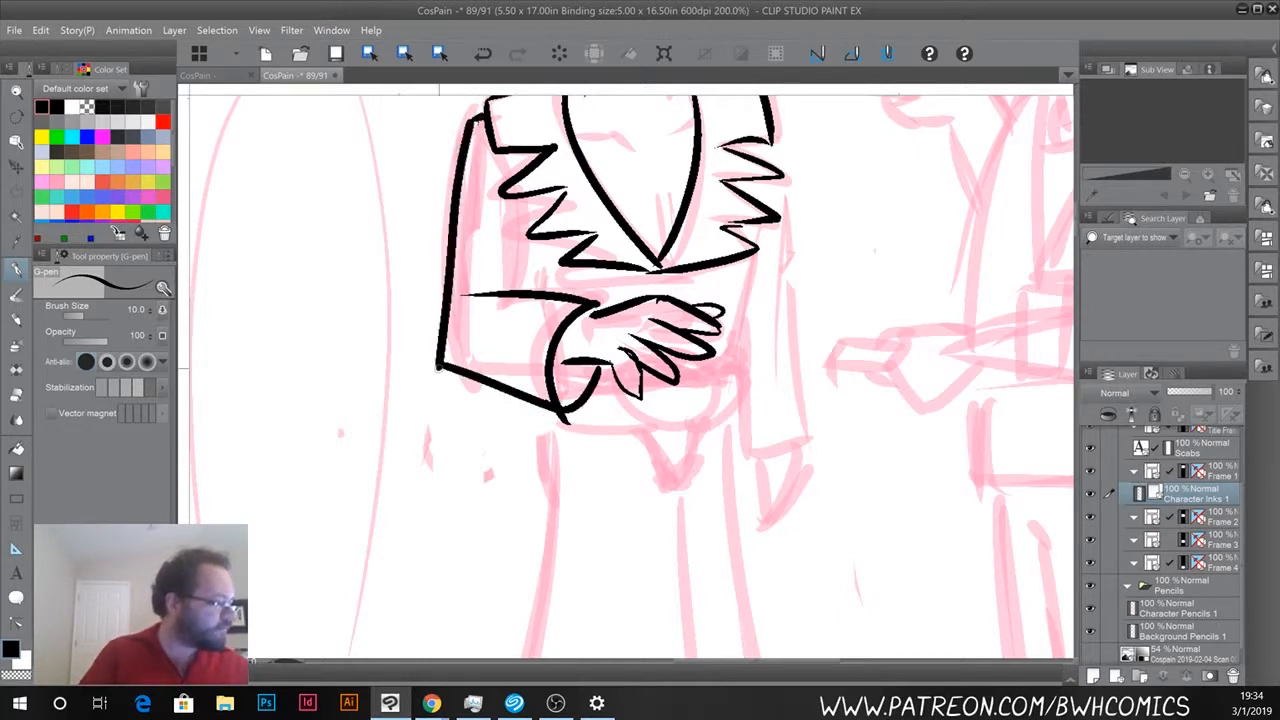
pyautogui.moveTo(526, 188); pyautogui.dragTo(510, 290)
pyautogui.moveTo(523, 243); pyautogui.dragTo(535, 294)
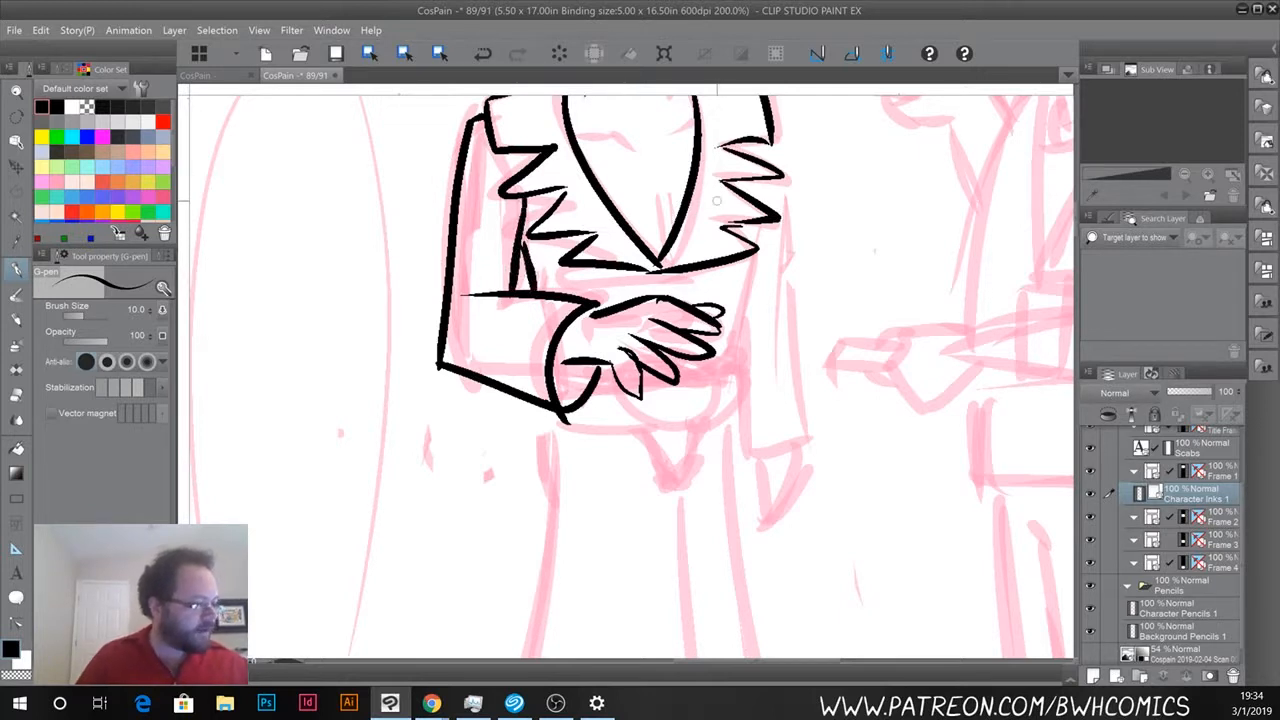
# Ink the opposite side of the middle figure's torso and the hanging sleeve down to its cuff.
pyautogui.moveTo(722, 268); pyautogui.dragTo(667, 384)
pyautogui.moveTo(722, 248); pyautogui.dragTo(686, 450)
pyautogui.moveTo(696, 378); pyautogui.dragTo(687, 448)
pyautogui.moveTo(712, 178); pyautogui.dragTo(751, 412)
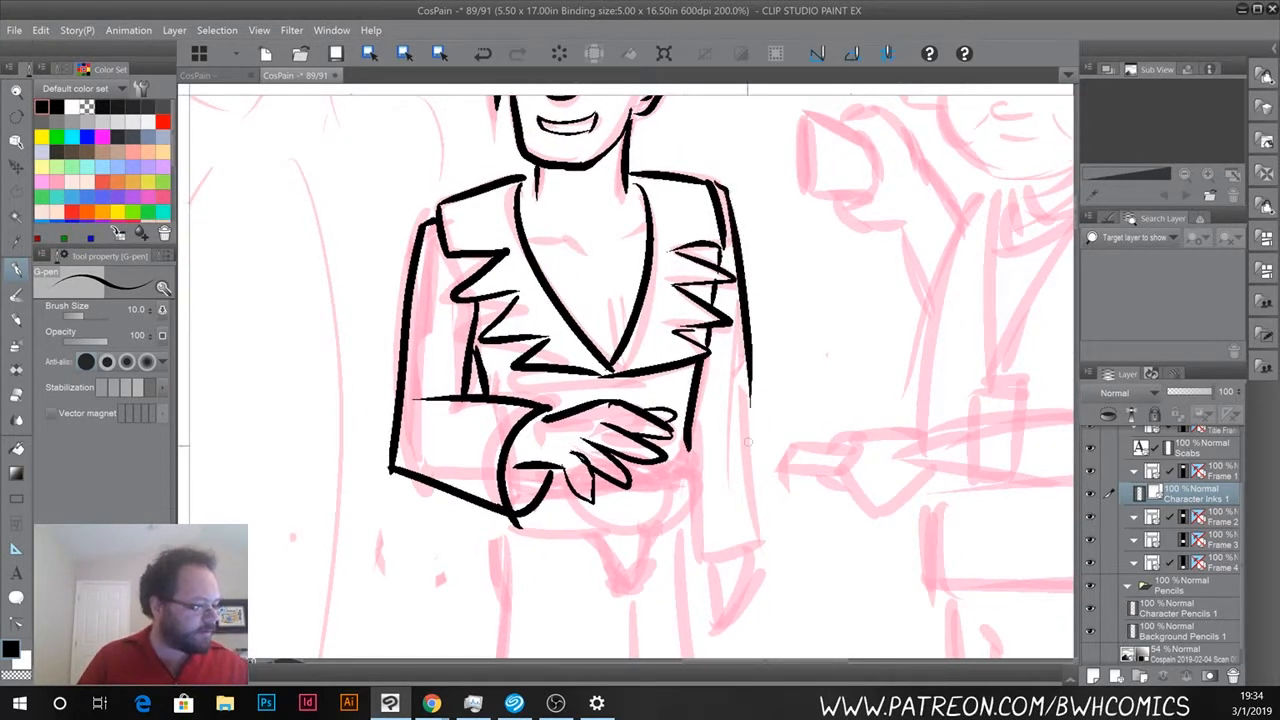
pyautogui.moveTo(738, 350)
pyautogui.mouseDown()
pyautogui.moveTo(755, 555)
pyautogui.moveTo(686, 561)
pyautogui.mouseUp()
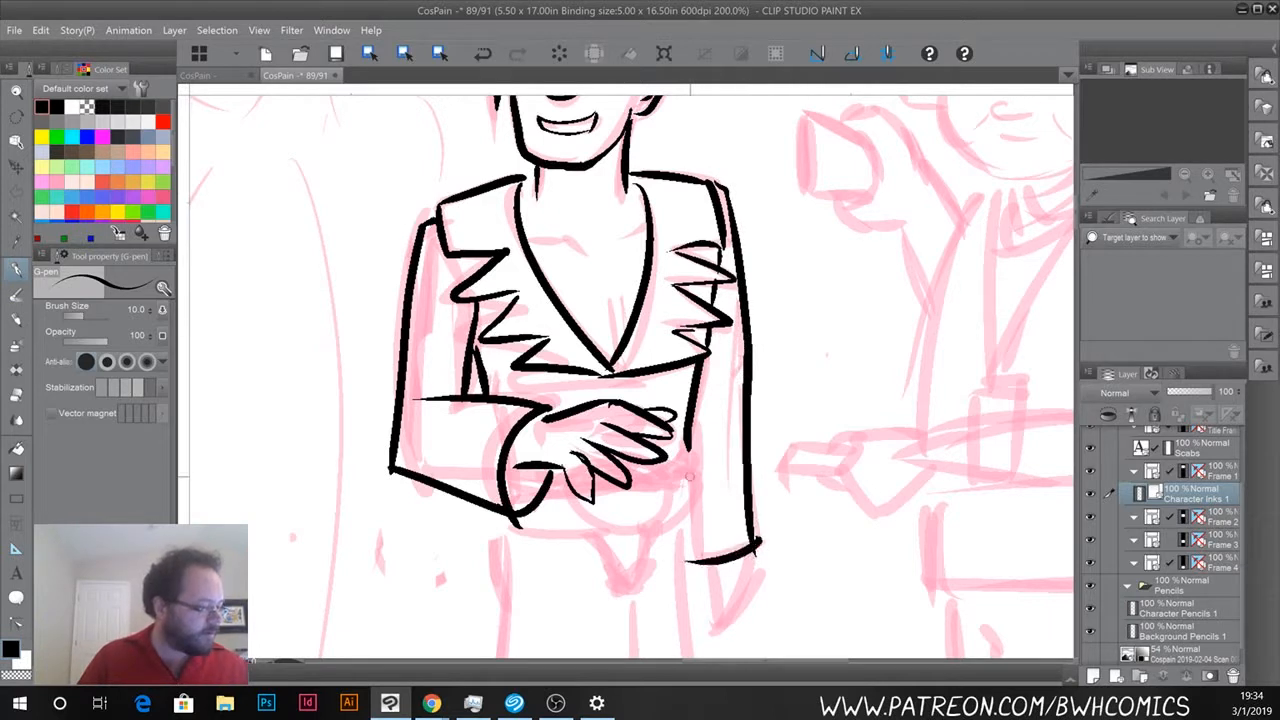
# Ink the wide-haired character's lowered hand below the cuff and the sash with its hanging flap at the waist.
pyautogui.moveTo(699, 414)
pyautogui.mouseDown()
pyautogui.moveTo(692, 552)
pyautogui.moveTo(706, 608)
pyautogui.moveTo(716, 574)
pyautogui.moveTo(710, 641)
pyautogui.moveTo(740, 571)
pyautogui.moveTo(731, 621)
pyautogui.mouseUp()
pyautogui.moveTo(427, 578); pyautogui.dragTo(505, 284)
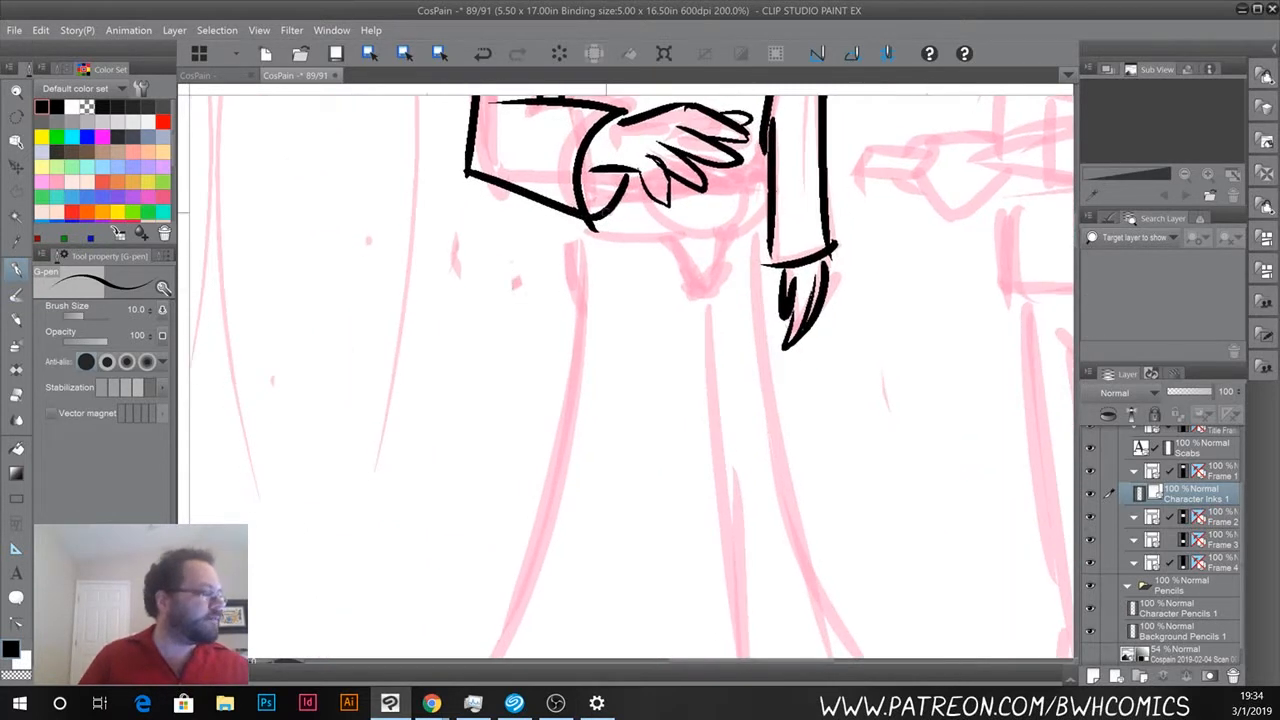
pyautogui.moveTo(694, 225)
pyautogui.mouseDown()
pyautogui.moveTo(651, 374)
pyautogui.moveTo(679, 391)
pyautogui.mouseUp()
pyautogui.moveTo(732, 280)
pyautogui.mouseDown()
pyautogui.moveTo(720, 338)
pyautogui.moveTo(706, 281)
pyautogui.moveTo(655, 334)
pyautogui.moveTo(676, 327)
pyautogui.moveTo(592, 331)
pyautogui.mouseUp()
pyautogui.moveTo(704, 336); pyautogui.dragTo(664, 424)
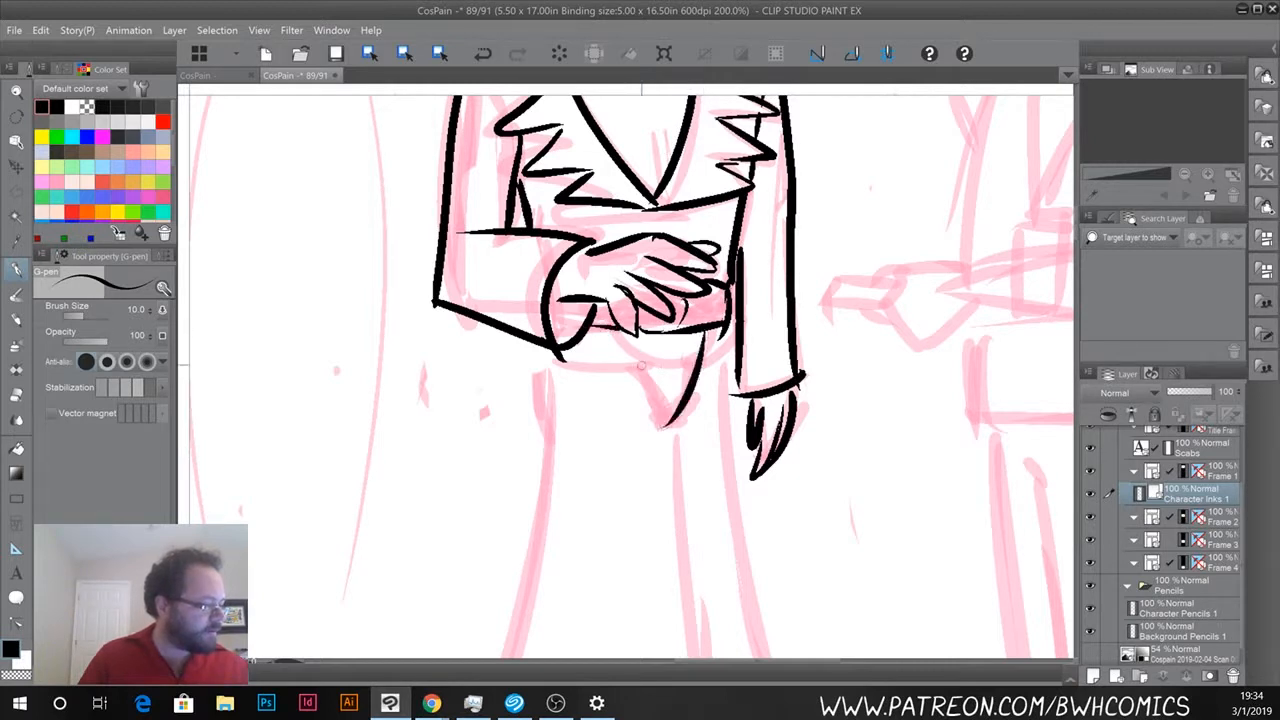
pyautogui.moveTo(638, 336); pyautogui.dragTo(662, 422)
# Ink the wide-haired character's flared trouser legs and the front leg's curved hem, redrawing the hem's corner.
pyautogui.moveTo(725, 338); pyautogui.dragTo(756, 640)
pyautogui.moveTo(611, 471); pyautogui.dragTo(621, 242)
pyautogui.moveTo(745, 335)
pyautogui.mouseDown()
pyautogui.moveTo(802, 520)
pyautogui.moveTo(829, 551)
pyautogui.mouseUp()
pyautogui.moveTo(676, 212); pyautogui.dragTo(745, 598)
pyautogui.moveTo(551, 110)
pyautogui.mouseDown()
pyautogui.moveTo(491, 557)
pyautogui.moveTo(540, 360)
pyautogui.moveTo(530, 372)
pyautogui.mouseUp()
pyautogui.moveTo(546, 300)
pyautogui.mouseDown()
pyautogui.moveTo(484, 410)
pyautogui.moveTo(768, 453)
pyautogui.moveTo(783, 444)
pyautogui.moveTo(748, 470)
pyautogui.mouseUp()
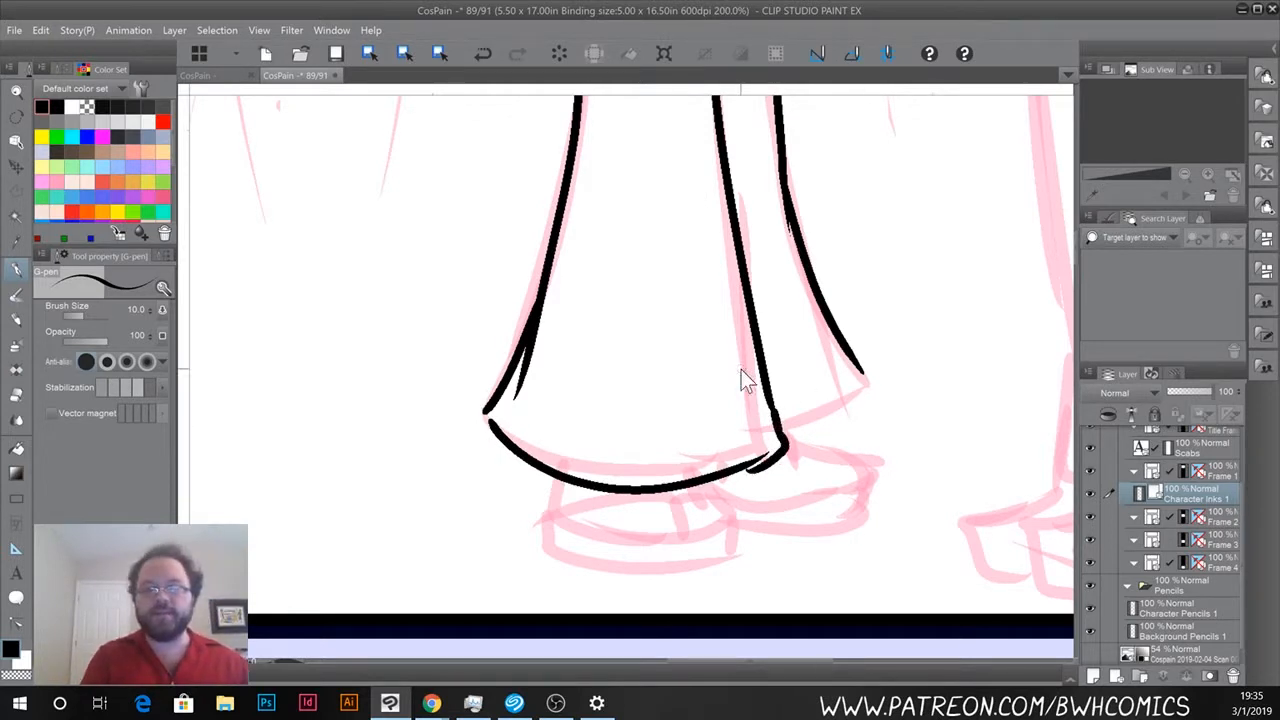
pyautogui.hotkey('ctrl', 'z')
pyautogui.moveTo(776, 438); pyautogui.dragTo(758, 464)
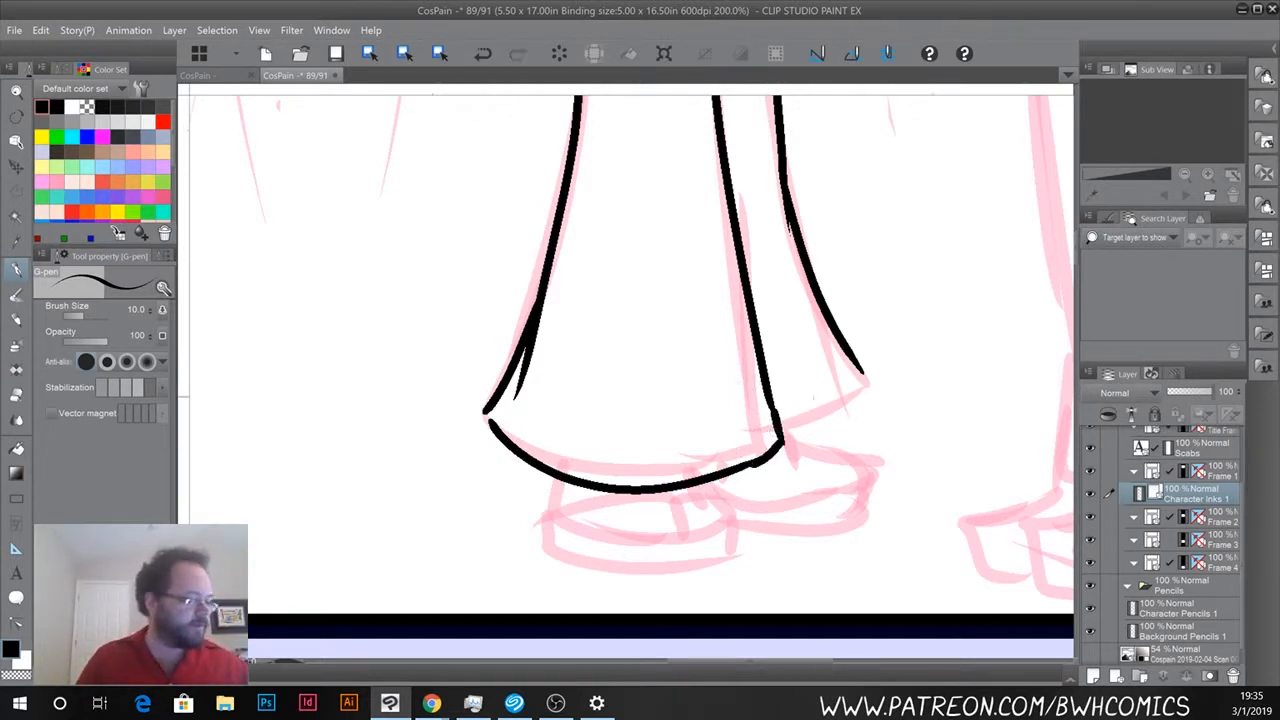
# Ink the rear trouser hem and both sandalled feet with their straps over the pencil lines.
pyautogui.moveTo(860, 370)
pyautogui.mouseDown()
pyautogui.moveTo(772, 413)
pyautogui.moveTo(871, 452)
pyautogui.moveTo(862, 490)
pyautogui.moveTo(720, 492)
pyautogui.mouseUp()
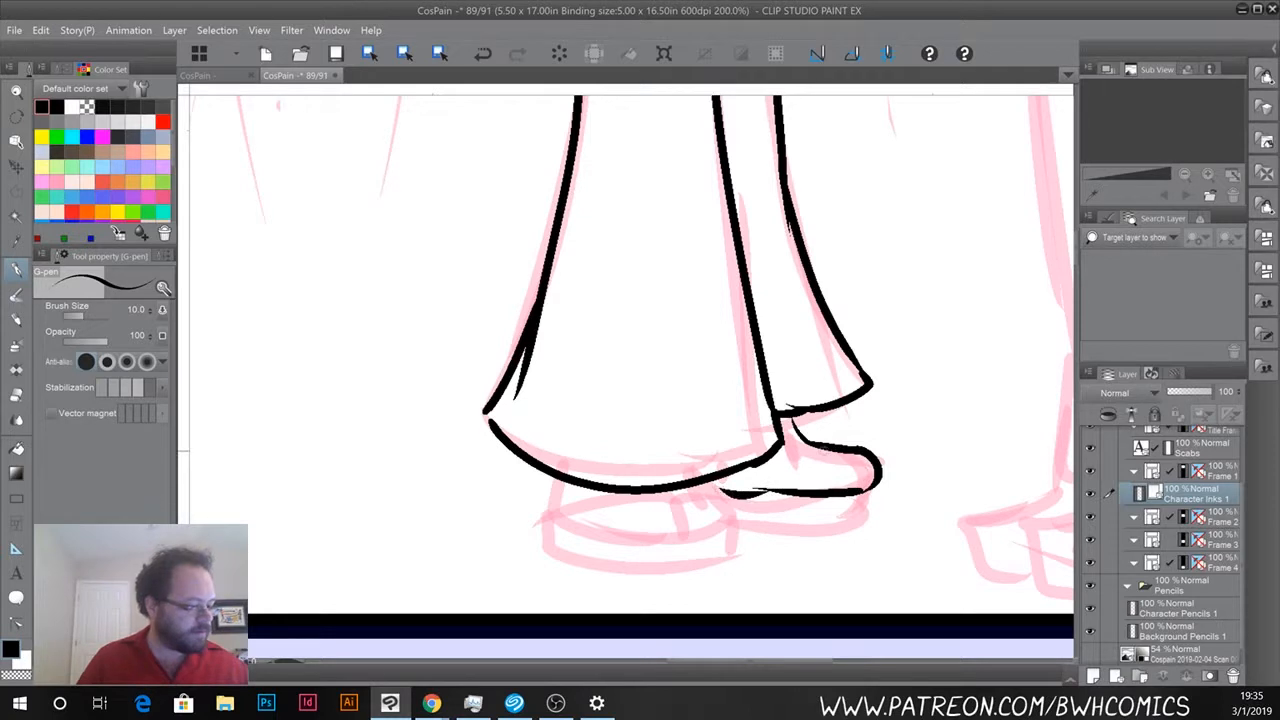
pyautogui.moveTo(828, 444); pyautogui.dragTo(776, 500)
pyautogui.moveTo(872, 494)
pyautogui.mouseDown()
pyautogui.moveTo(794, 500)
pyautogui.moveTo(856, 540)
pyautogui.moveTo(683, 529)
pyautogui.moveTo(714, 523)
pyautogui.mouseUp()
pyautogui.moveTo(705, 500)
pyautogui.mouseDown()
pyautogui.moveTo(727, 507)
pyautogui.moveTo(680, 532)
pyautogui.mouseUp()
pyautogui.moveTo(680, 506); pyautogui.dragTo(722, 491)
pyautogui.moveTo(672, 527)
pyautogui.mouseDown()
pyautogui.moveTo(606, 525)
pyautogui.moveTo(565, 520)
pyautogui.mouseUp()
pyautogui.moveTo(678, 499); pyautogui.dragTo(661, 493)
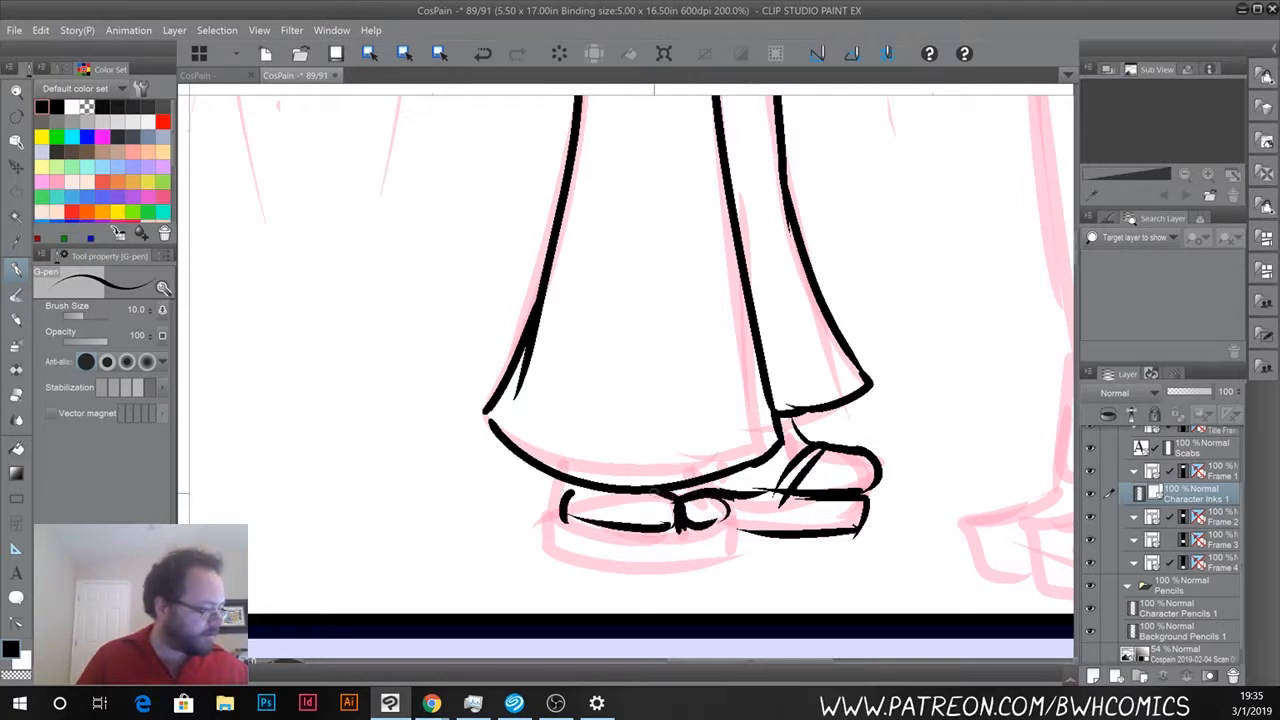
# Ink the platform sole of the front sandal and the small supports beneath both sandals.
pyautogui.moveTo(730, 524)
pyautogui.mouseDown()
pyautogui.moveTo(733, 565)
pyautogui.moveTo(538, 518)
pyautogui.moveTo(545, 556)
pyautogui.moveTo(716, 562)
pyautogui.mouseUp()
pyautogui.moveTo(571, 493); pyautogui.dragTo(549, 520)
pyautogui.moveTo(692, 563); pyautogui.dragTo(729, 556)
pyautogui.moveTo(852, 540)
pyautogui.mouseDown()
pyautogui.moveTo(822, 560)
pyautogui.moveTo(846, 556)
pyautogui.mouseUp()
pyautogui.moveTo(752, 538)
pyautogui.mouseDown()
pyautogui.moveTo(764, 558)
pyautogui.moveTo(781, 536)
pyautogui.mouseUp()
pyautogui.moveTo(712, 566)
pyautogui.mouseDown()
pyautogui.moveTo(559, 575)
pyautogui.moveTo(568, 580)
pyautogui.mouseUp()
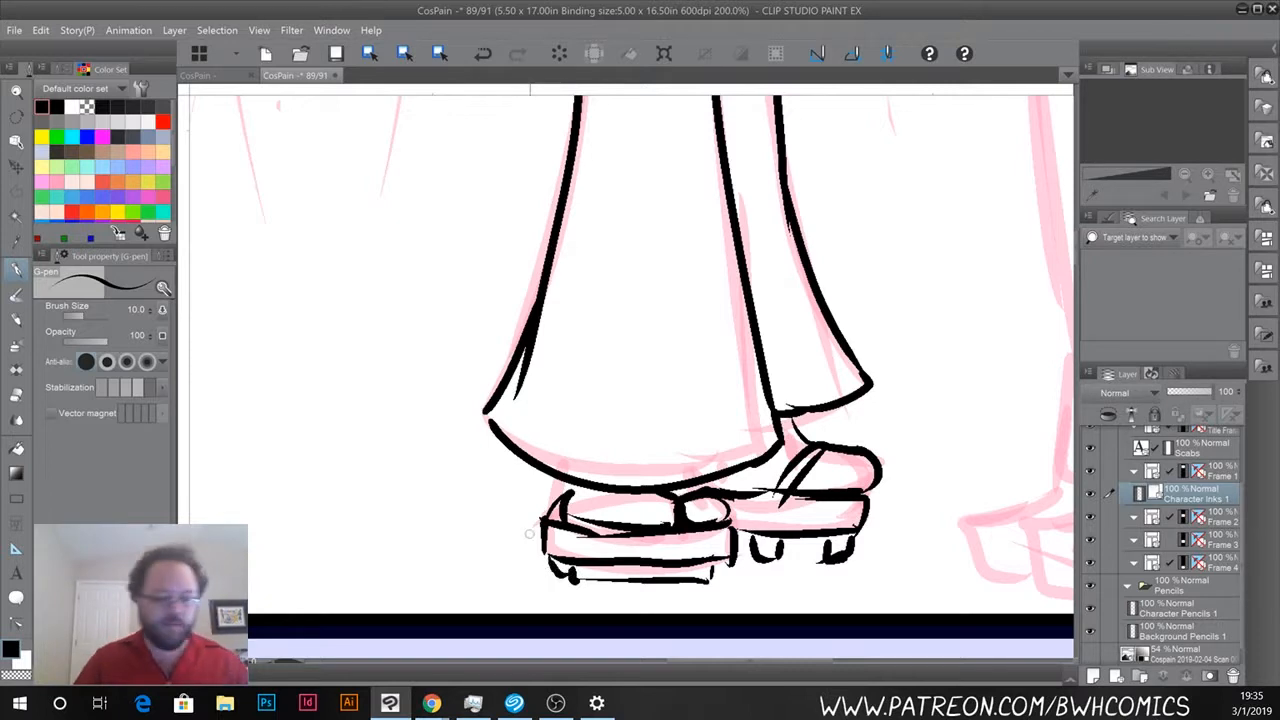
# Ink the head of the man with glasses, including his hair, eyebrows, ears, glasses and jaw.
pyautogui.scroll(-3, 529, 537)
pyautogui.moveTo(440, 325)
pyautogui.mouseDown()
pyautogui.moveTo(457, 449)
pyautogui.moveTo(494, 450)
pyautogui.mouseUp()
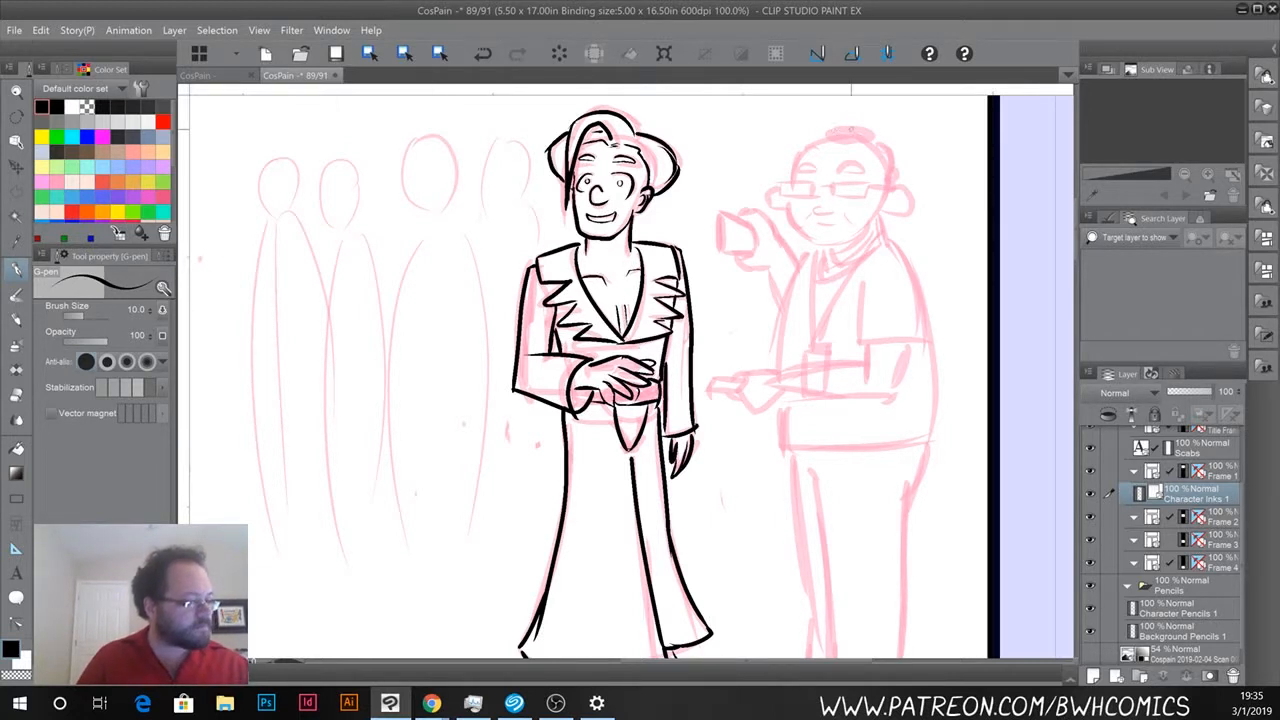
pyautogui.moveTo(854, 131)
pyautogui.mouseDown()
pyautogui.moveTo(822, 133)
pyautogui.moveTo(856, 134)
pyautogui.mouseUp()
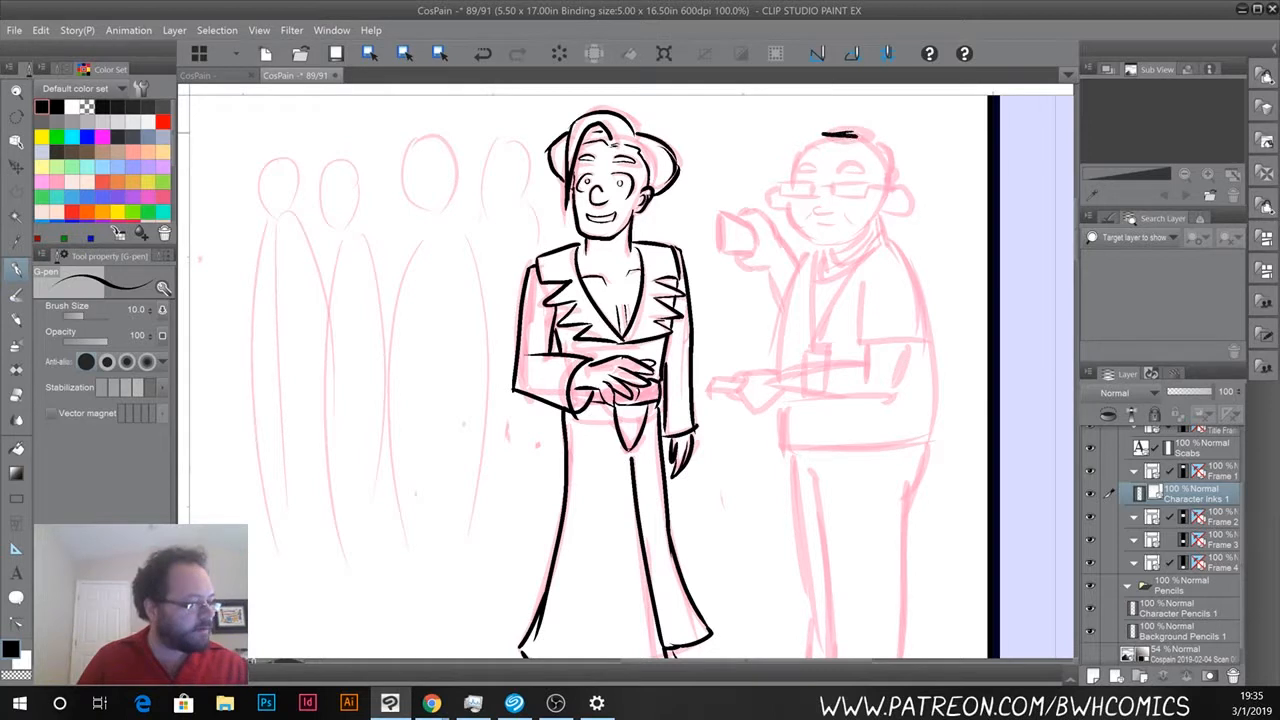
pyautogui.hotkey('ctrl', 'z')
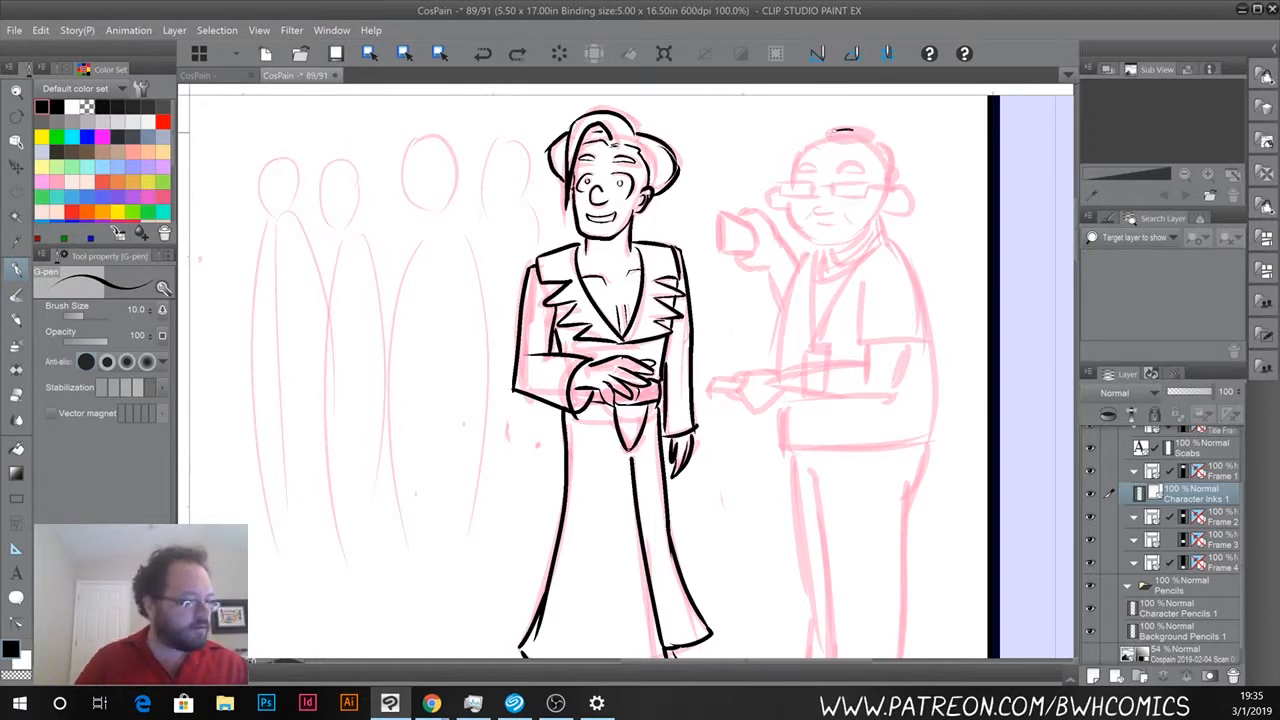
pyautogui.moveTo(836, 131)
pyautogui.mouseDown()
pyautogui.moveTo(862, 135)
pyautogui.moveTo(912, 198)
pyautogui.moveTo(888, 212)
pyautogui.moveTo(872, 184)
pyautogui.moveTo(868, 197)
pyautogui.mouseUp()
pyautogui.moveTo(872, 189)
pyautogui.mouseDown()
pyautogui.moveTo(886, 190)
pyautogui.moveTo(780, 187)
pyautogui.moveTo(814, 197)
pyautogui.mouseUp()
pyautogui.moveTo(826, 134)
pyautogui.mouseDown()
pyautogui.moveTo(793, 160)
pyautogui.moveTo(812, 132)
pyautogui.moveTo(869, 135)
pyautogui.moveTo(863, 166)
pyautogui.moveTo(786, 206)
pyautogui.mouseUp()
pyautogui.moveTo(779, 200)
pyautogui.mouseDown()
pyautogui.moveTo(792, 228)
pyautogui.moveTo(826, 248)
pyautogui.moveTo(856, 244)
pyautogui.moveTo(874, 214)
pyautogui.mouseUp()
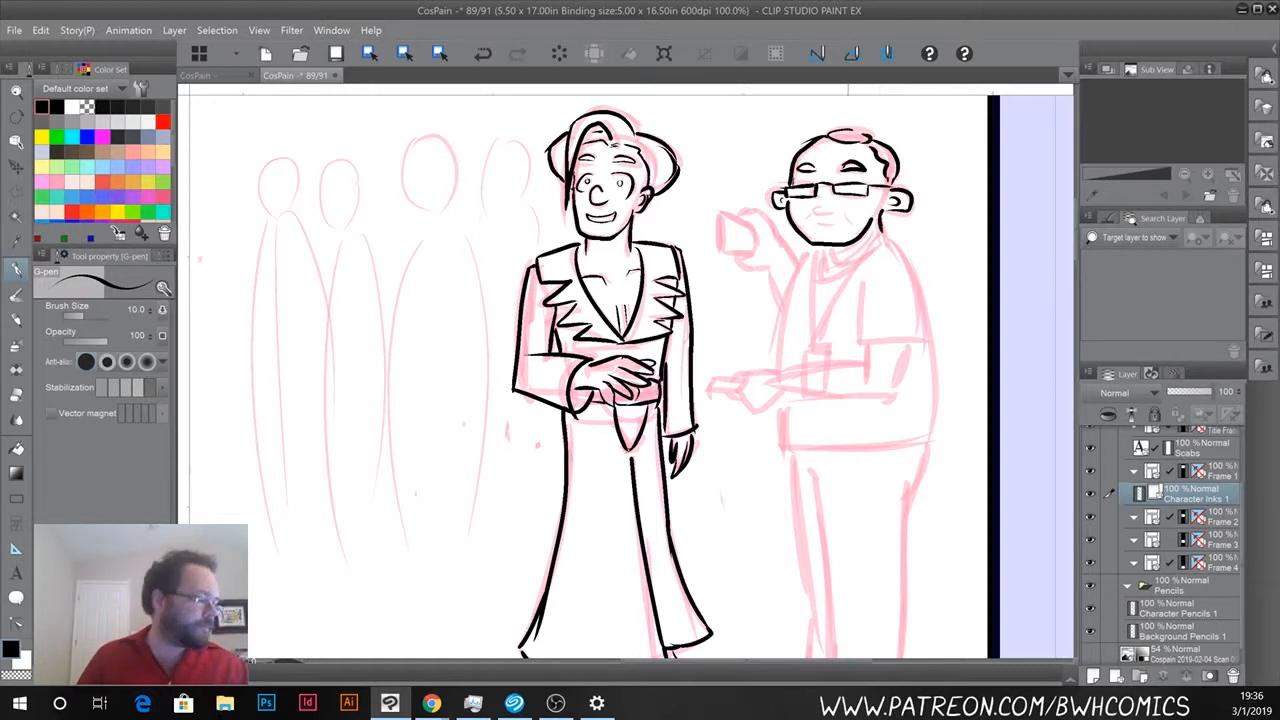
# Ink the two lanyard straps converging in a V on the chest of the man with glasses.
pyautogui.moveTo(884, 236); pyautogui.dragTo(816, 336)
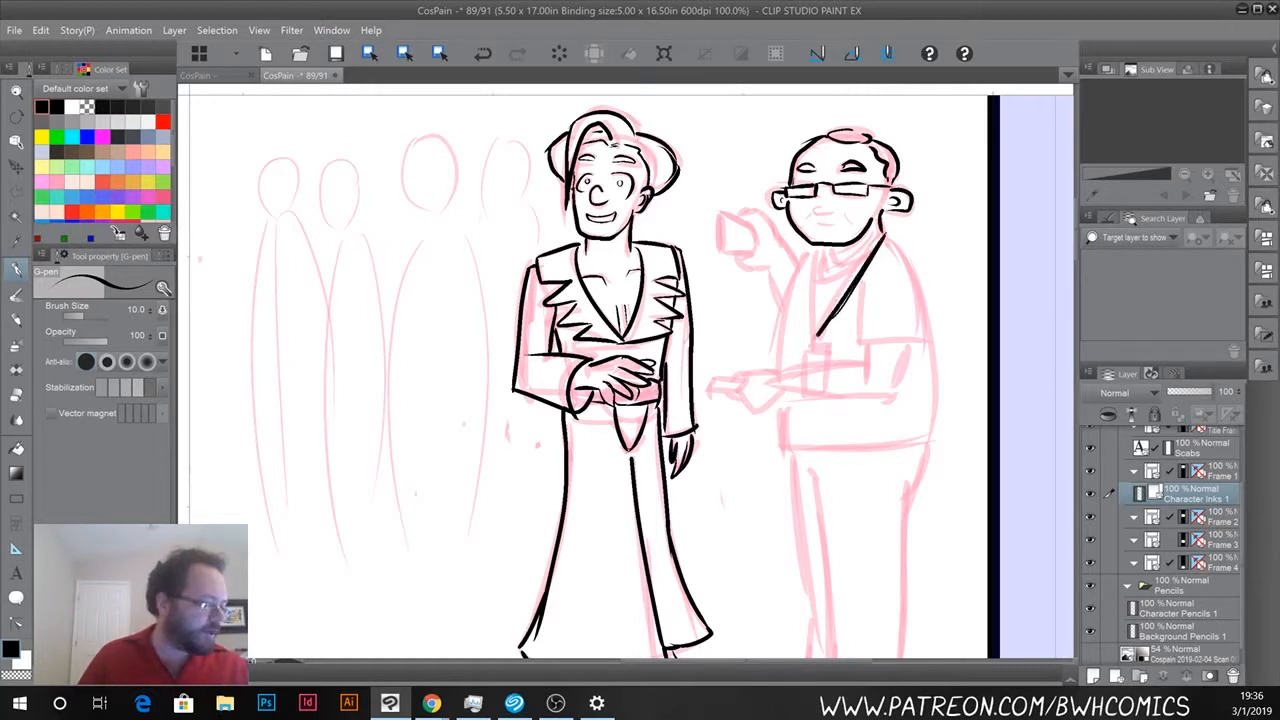
pyautogui.moveTo(818, 250); pyautogui.dragTo(814, 334)
pyautogui.moveTo(816, 252); pyautogui.dragTo(812, 346)
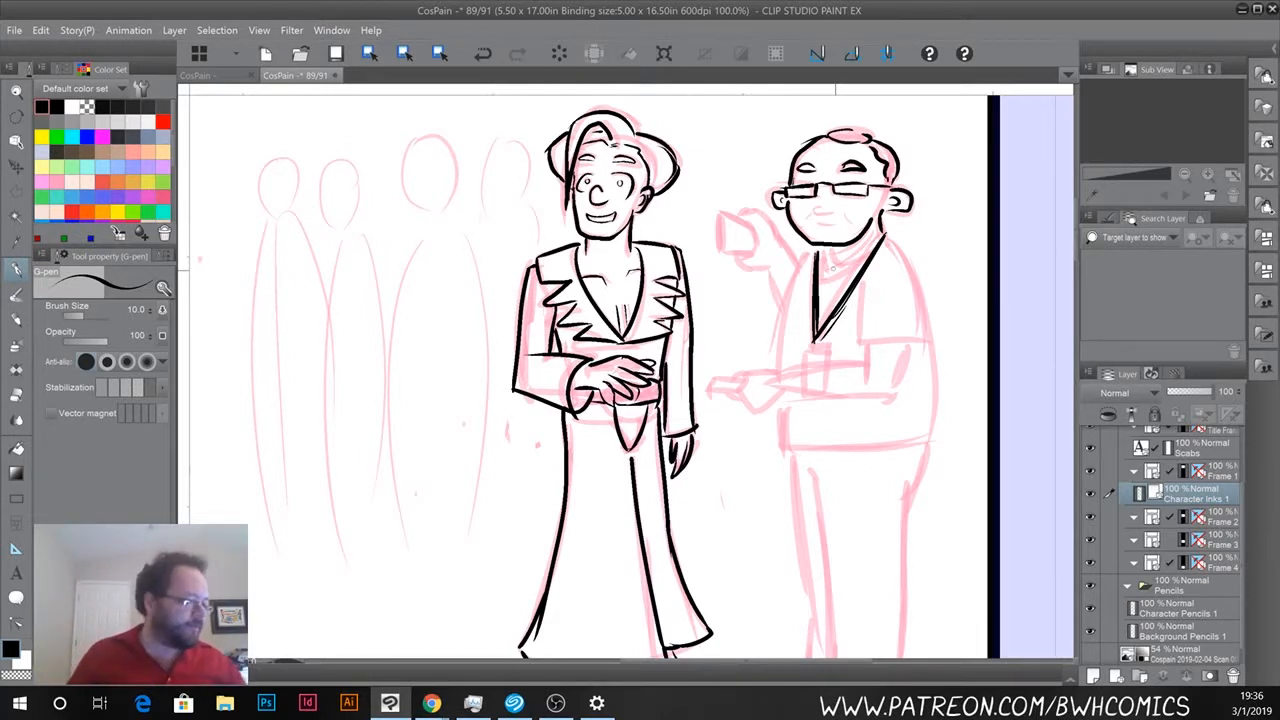
# Ink the nose, mouth and cheek creases on the face of the man with glasses.
pyautogui.scroll(2, 835, 271)
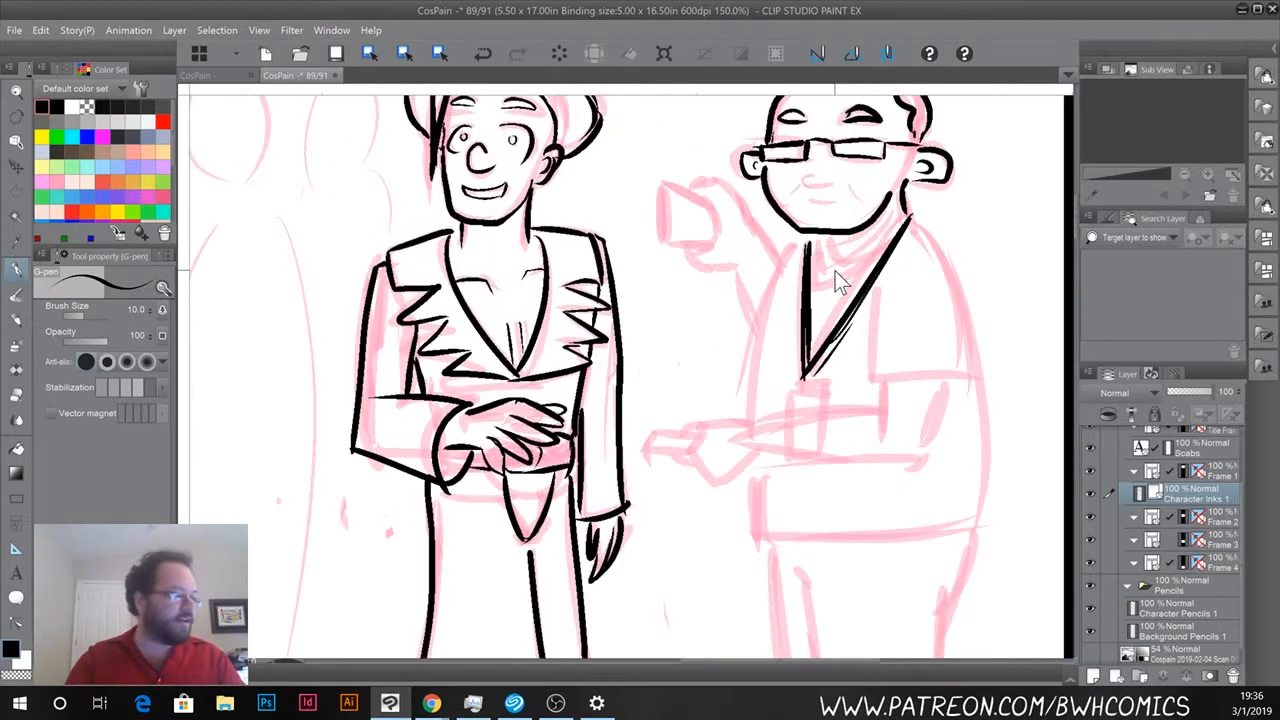
pyautogui.scroll(1, 830, 150)
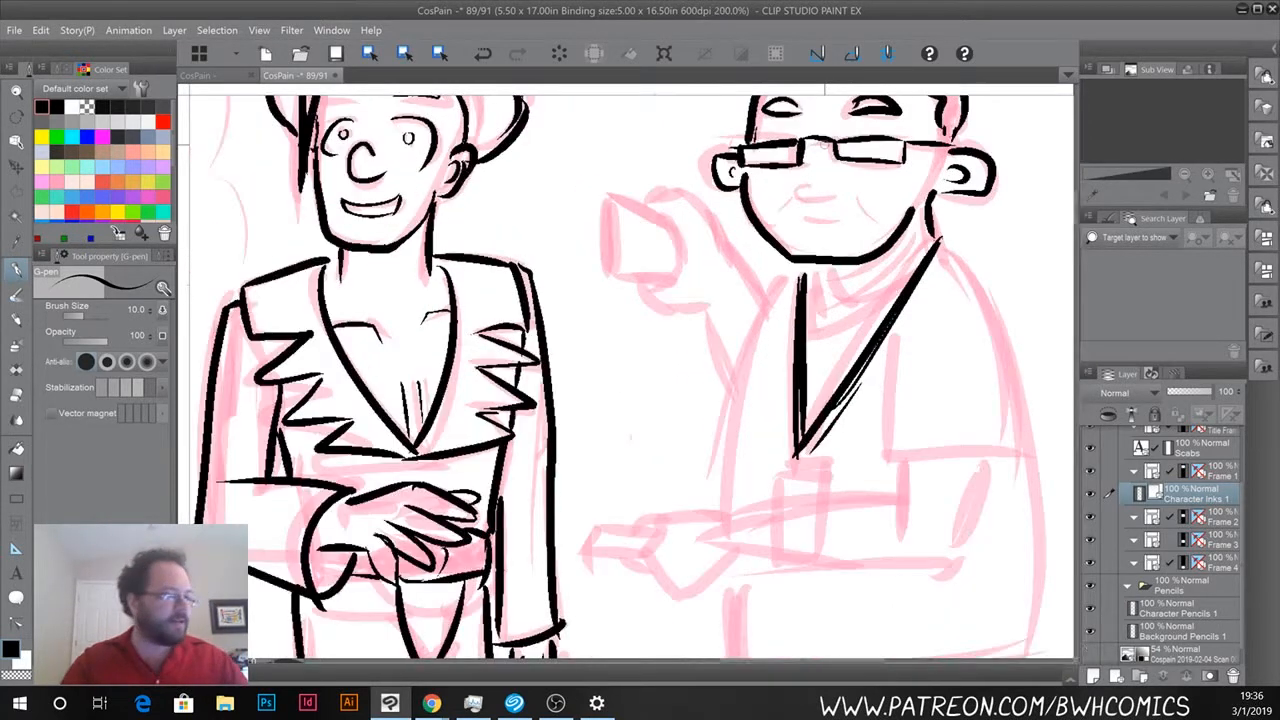
pyautogui.moveTo(798, 190)
pyautogui.mouseDown()
pyautogui.moveTo(868, 207)
pyautogui.moveTo(806, 218)
pyautogui.moveTo(775, 206)
pyautogui.mouseUp()
pyautogui.hotkey('ctrl', 'z')
pyautogui.moveTo(798, 190); pyautogui.dragTo(772, 208)
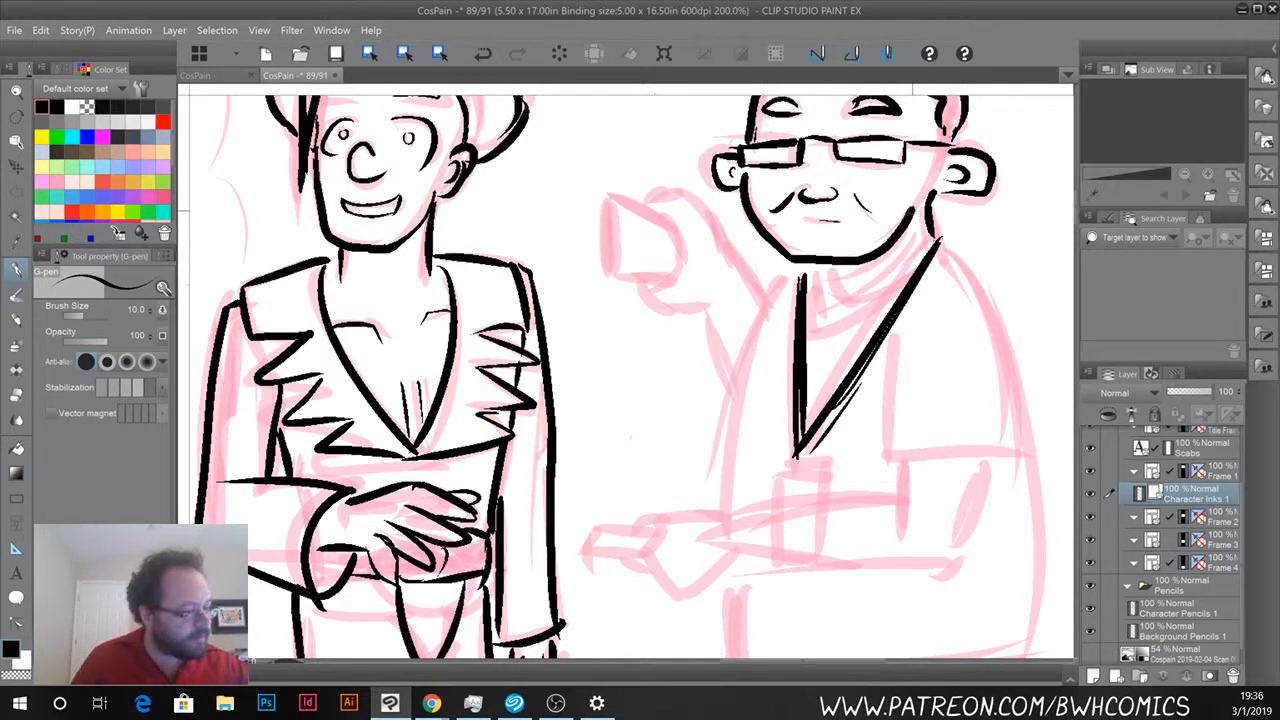
# Ink the collar, short sleeve and front edge of the man's shirt, and the upper edge of his bent arm.
pyautogui.moveTo(824, 265); pyautogui.dragTo(842, 298)
pyautogui.moveTo(936, 242)
pyautogui.mouseDown()
pyautogui.moveTo(826, 320)
pyautogui.moveTo(842, 322)
pyautogui.mouseUp()
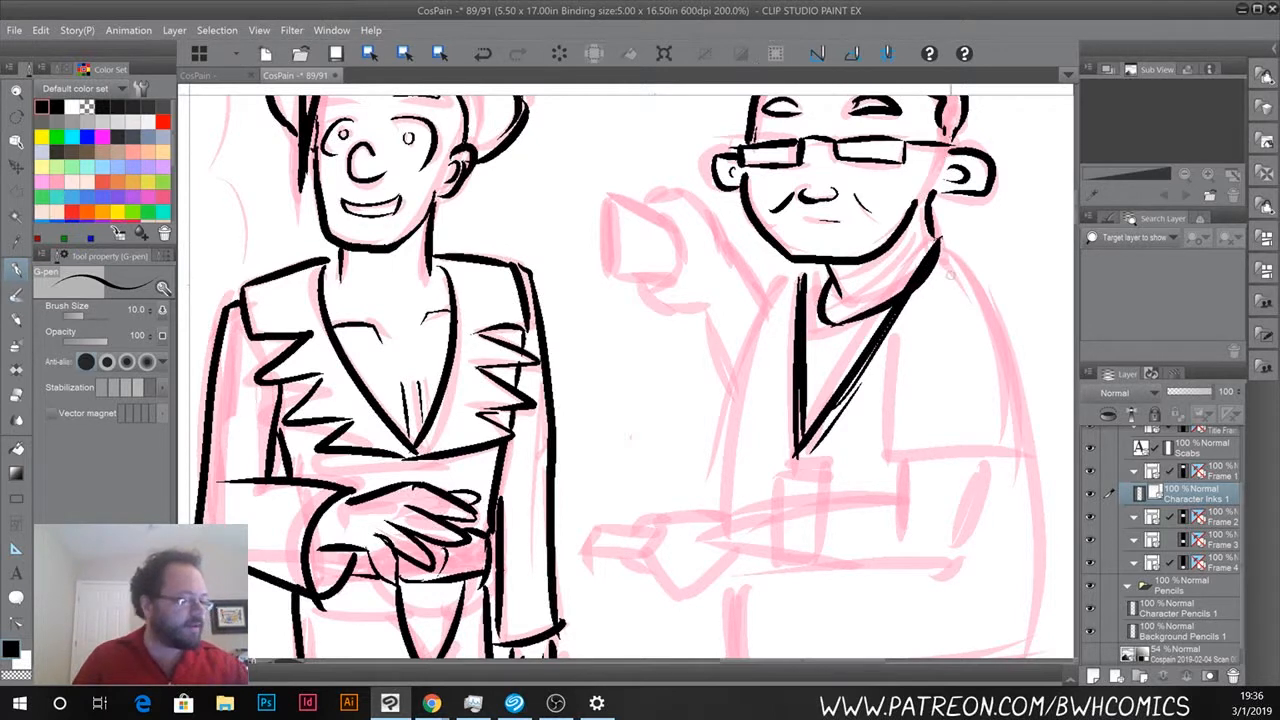
pyautogui.moveTo(944, 246); pyautogui.dragTo(1020, 458)
pyautogui.moveTo(895, 341)
pyautogui.mouseDown()
pyautogui.moveTo(888, 462)
pyautogui.moveTo(1021, 456)
pyautogui.mouseUp()
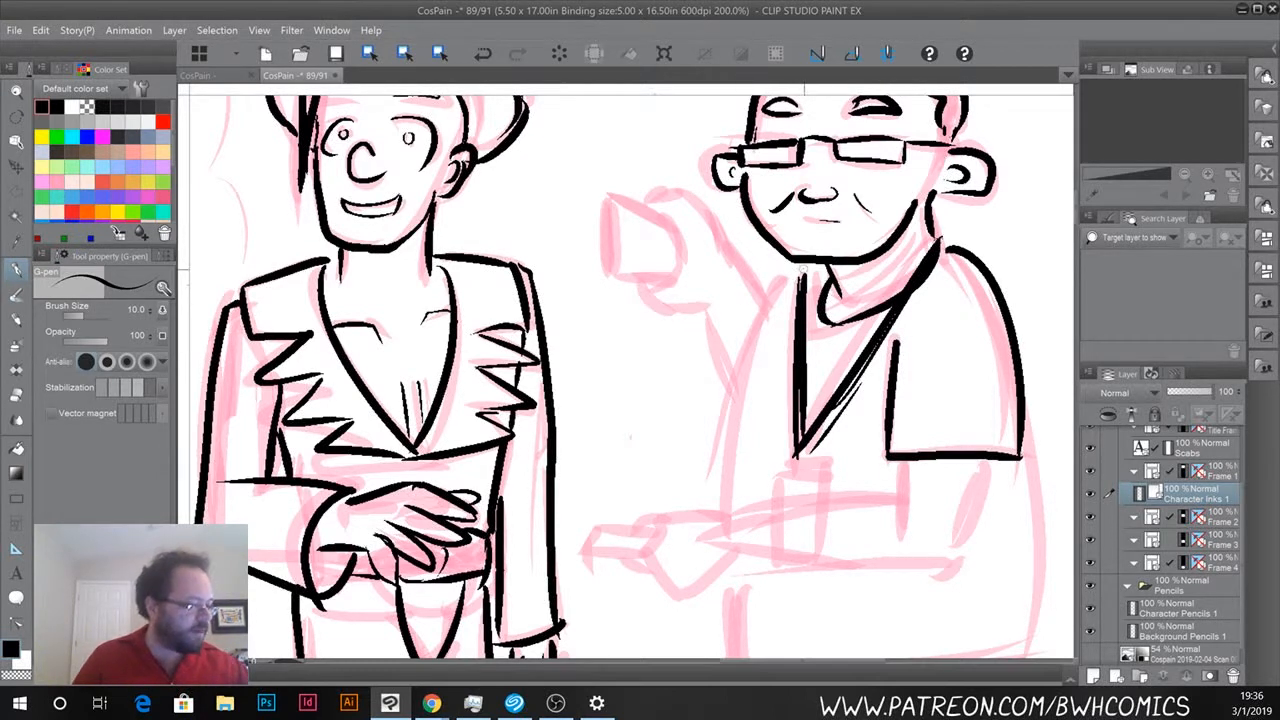
pyautogui.moveTo(816, 266)
pyautogui.mouseDown()
pyautogui.moveTo(754, 332)
pyautogui.moveTo(719, 514)
pyautogui.moveTo(663, 351)
pyautogui.moveTo(704, 322)
pyautogui.moveTo(866, 314)
pyautogui.moveTo(870, 342)
pyautogui.mouseUp()
pyautogui.moveTo(962, 278); pyautogui.dragTo(935, 376)
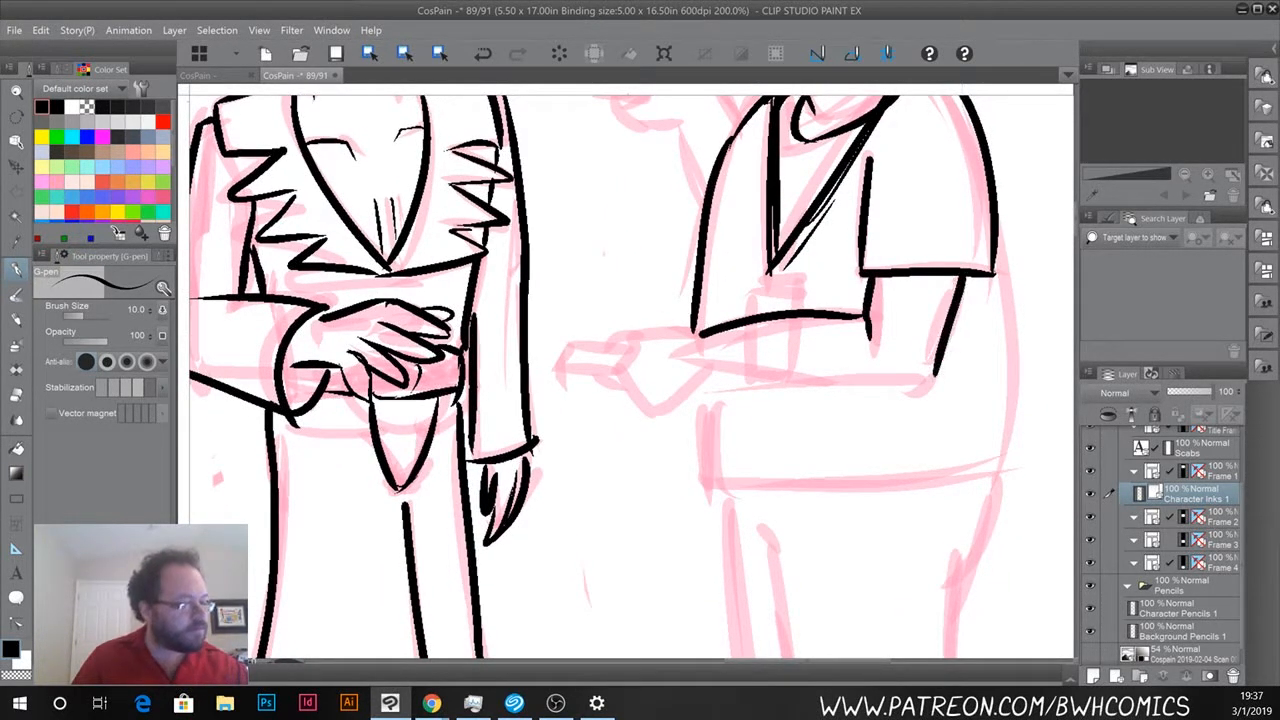
# Ink the forearm's underside and the outstretched hand with its flat object, erasing the line overshoot at the elbow.
pyautogui.moveTo(714, 367); pyautogui.dragTo(948, 389)
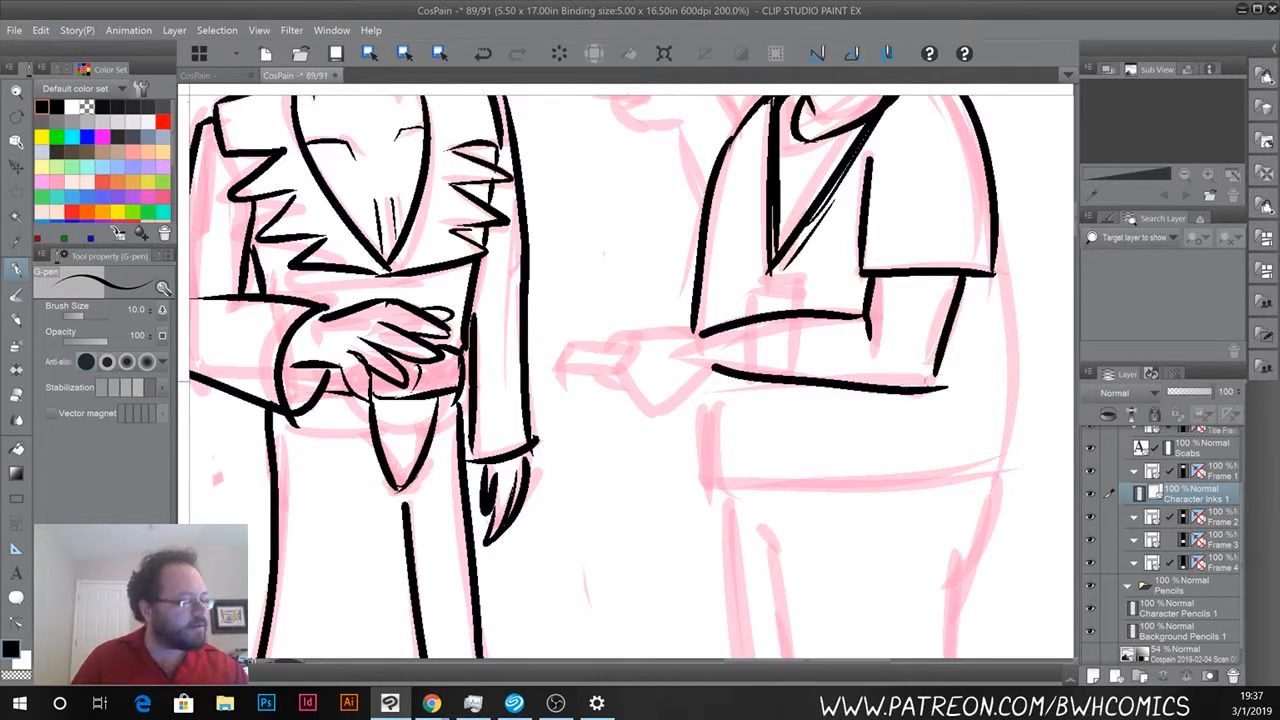
pyautogui.press('e')
pyautogui.moveTo(944, 390)
pyautogui.mouseDown()
pyautogui.moveTo(952, 383)
pyautogui.moveTo(902, 386)
pyautogui.mouseUp()
pyautogui.press('p')
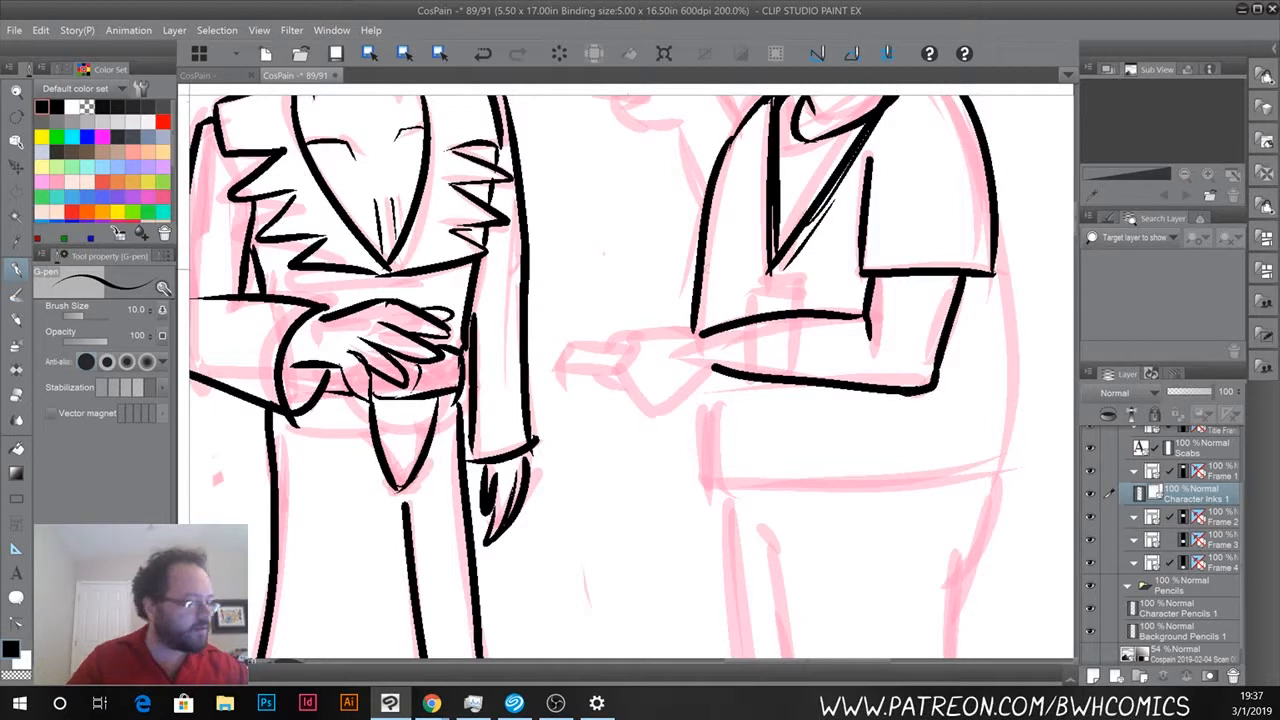
pyautogui.moveTo(706, 338)
pyautogui.mouseDown()
pyautogui.moveTo(623, 331)
pyautogui.moveTo(607, 346)
pyautogui.moveTo(628, 335)
pyautogui.moveTo(612, 343)
pyautogui.moveTo(636, 350)
pyautogui.moveTo(594, 374)
pyautogui.moveTo(646, 414)
pyautogui.moveTo(722, 374)
pyautogui.mouseUp()
pyautogui.moveTo(618, 362)
pyautogui.mouseDown()
pyautogui.moveTo(594, 346)
pyautogui.moveTo(566, 350)
pyautogui.moveTo(557, 367)
pyautogui.moveTo(610, 372)
pyautogui.mouseUp()
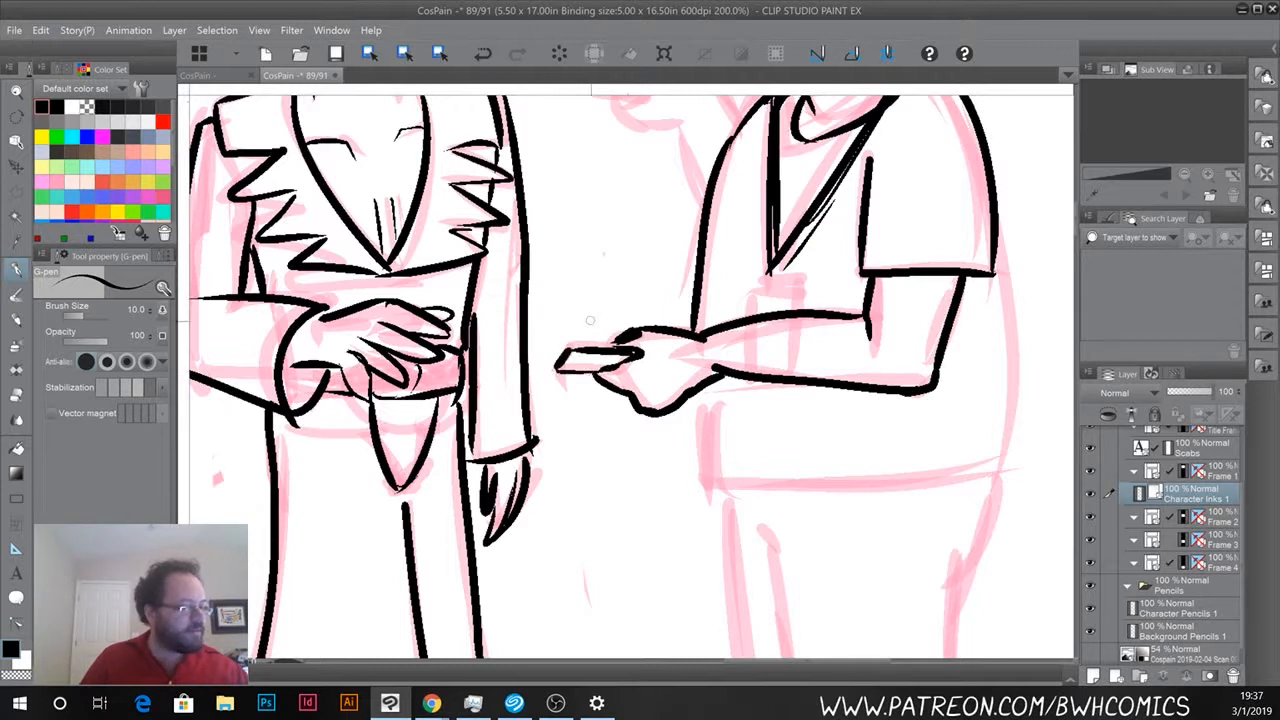
# Ink the rectangular badge hanging from the lanyard, above and below the man's forearm.
pyautogui.moveTo(764, 275); pyautogui.dragTo(802, 278)
pyautogui.moveTo(800, 278); pyautogui.dragTo(798, 308)
pyautogui.moveTo(758, 280)
pyautogui.mouseDown()
pyautogui.moveTo(752, 314)
pyautogui.moveTo(764, 308)
pyautogui.mouseUp()
pyautogui.moveTo(762, 284)
pyautogui.mouseDown()
pyautogui.moveTo(792, 284)
pyautogui.moveTo(790, 310)
pyautogui.mouseUp()
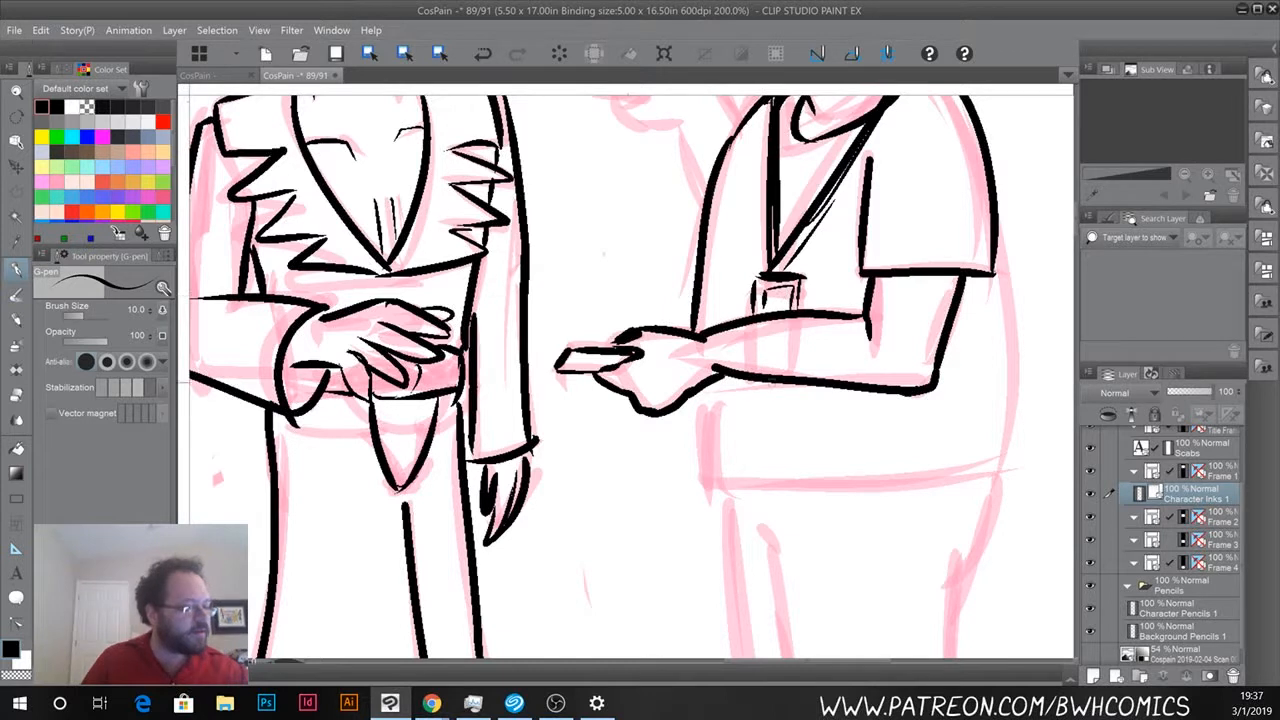
pyautogui.moveTo(750, 386); pyautogui.dragTo(798, 388)
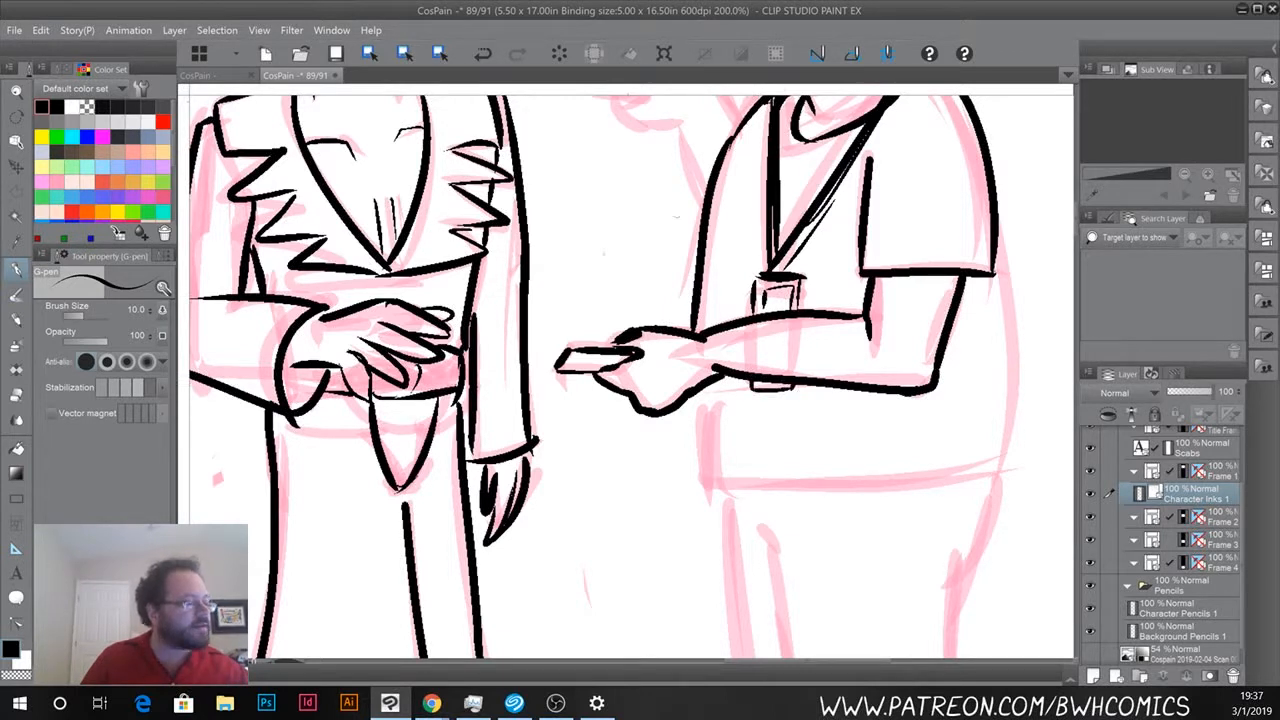
pyautogui.moveTo(996, 202)
pyautogui.mouseDown()
pyautogui.moveTo(1026, 336)
pyautogui.moveTo(1014, 438)
pyautogui.mouseUp()
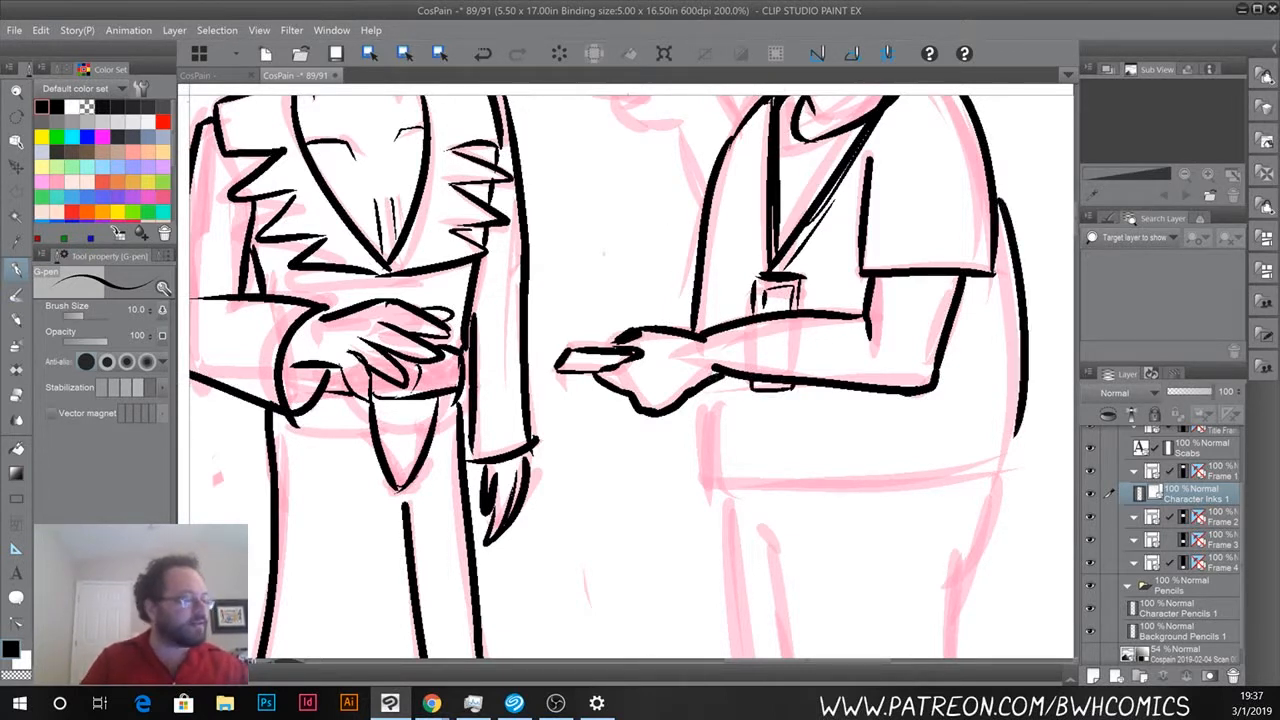
pyautogui.hotkey('ctrl', 'z')
pyautogui.moveTo(998, 206)
pyautogui.mouseDown()
pyautogui.moveTo(1020, 440)
pyautogui.moveTo(1008, 464)
pyautogui.mouseUp()
pyautogui.hotkey('ctrl', 'z')
# Ink the back edge of the man's shirt and its bottom hem.
pyautogui.moveTo(998, 222); pyautogui.dragTo(1000, 474)
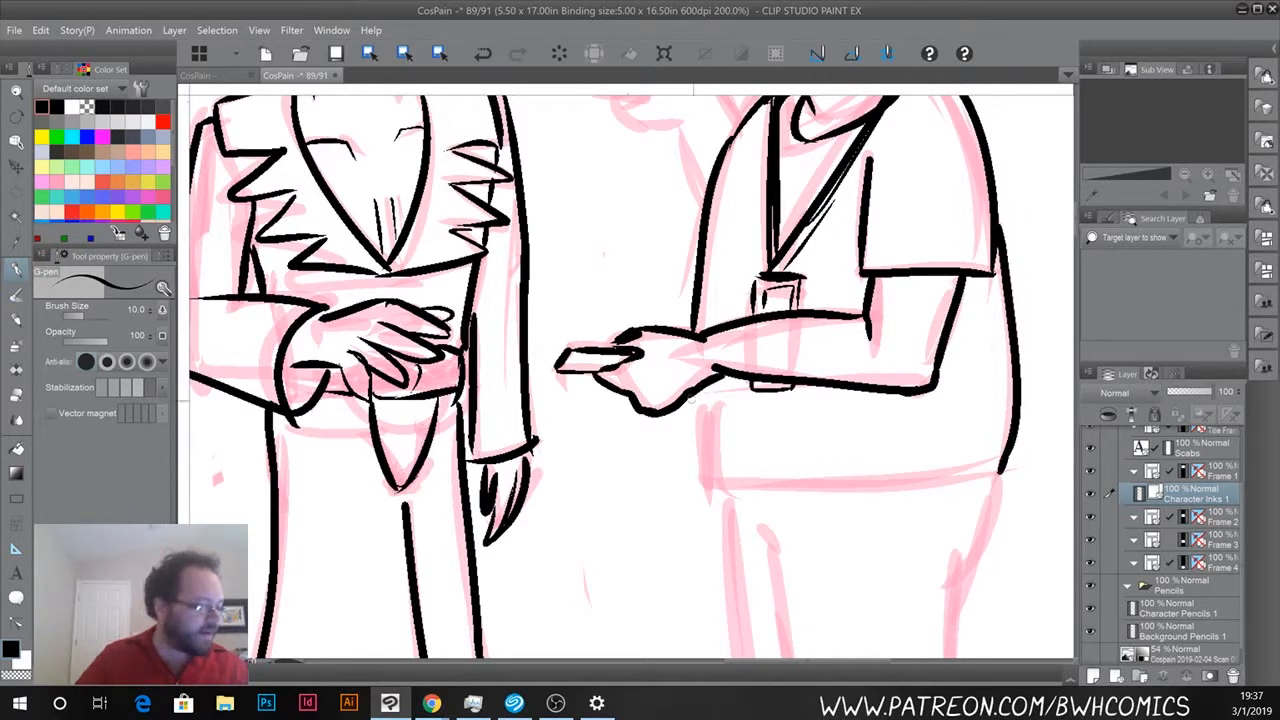
pyautogui.moveTo(697, 392)
pyautogui.mouseDown()
pyautogui.moveTo(704, 494)
pyautogui.moveTo(1005, 466)
pyautogui.mouseUp()
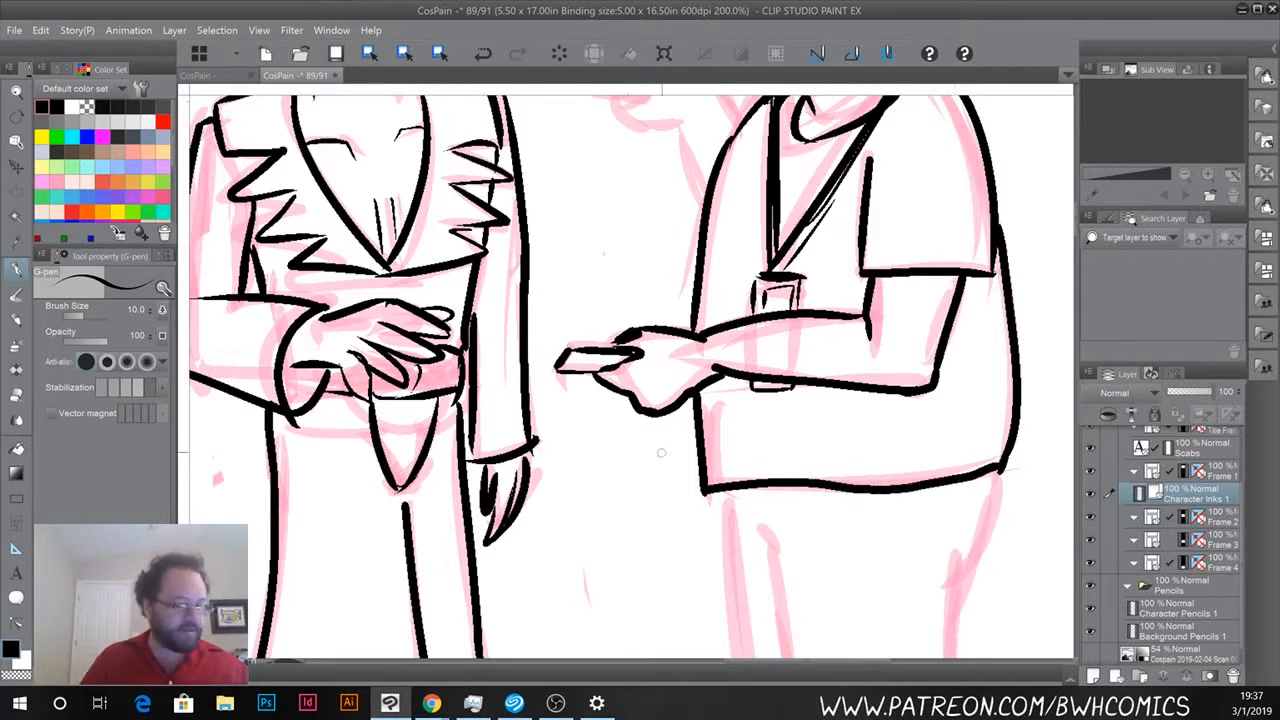
pyautogui.hotkey('ctrl', 'z')
# Ink the straight trouser legs and cuffs of the man with glasses, down to the back of the shoe.
pyautogui.moveTo(1004, 466)
pyautogui.mouseDown()
pyautogui.moveTo(946, 482)
pyautogui.moveTo(706, 492)
pyautogui.moveTo(738, 658)
pyautogui.mouseUp()
pyautogui.moveTo(745, 523); pyautogui.dragTo(778, 549)
pyautogui.moveTo(645, 540); pyautogui.dragTo(598, 318)
pyautogui.scroll(-1, 745, 322)
pyautogui.moveTo(635, 480); pyautogui.dragTo(587, 291)
pyautogui.moveTo(672, 275)
pyautogui.mouseDown()
pyautogui.moveTo(682, 470)
pyautogui.moveTo(705, 474)
pyautogui.mouseUp()
pyautogui.moveTo(696, 165)
pyautogui.mouseDown()
pyautogui.moveTo(708, 472)
pyautogui.moveTo(731, 485)
pyautogui.moveTo(826, 481)
pyautogui.mouseUp()
pyautogui.moveTo(866, 106)
pyautogui.mouseDown()
pyautogui.moveTo(848, 172)
pyautogui.moveTo(828, 190)
pyautogui.moveTo(818, 440)
pyautogui.mouseUp()
pyautogui.moveTo(821, 392)
pyautogui.mouseDown()
pyautogui.moveTo(826, 486)
pyautogui.moveTo(806, 544)
pyautogui.mouseUp()
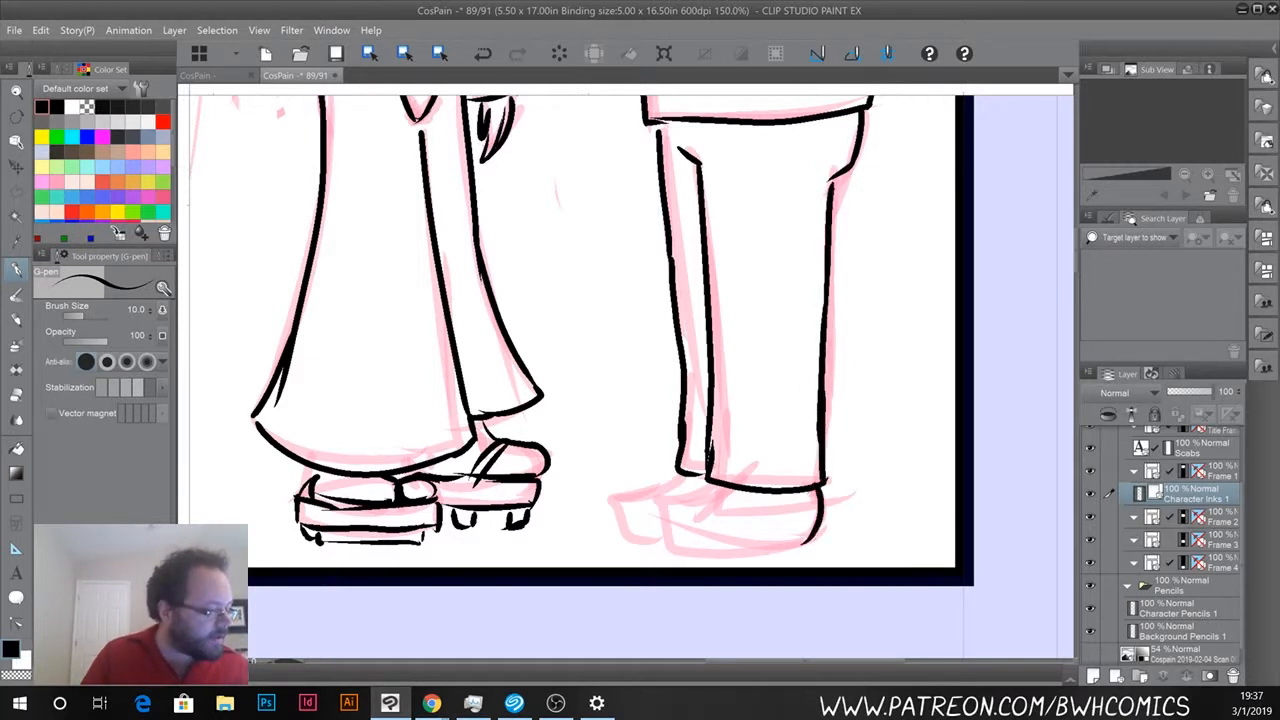
# Ink both shoes of the man with glasses, including the soles and toe caps.
pyautogui.moveTo(712, 485)
pyautogui.mouseDown()
pyautogui.moveTo(662, 502)
pyautogui.moveTo(660, 540)
pyautogui.moveTo(704, 531)
pyautogui.moveTo(710, 547)
pyautogui.mouseUp()
pyautogui.moveTo(660, 534)
pyautogui.mouseDown()
pyautogui.moveTo(750, 550)
pyautogui.moveTo(810, 534)
pyautogui.moveTo(822, 517)
pyautogui.moveTo(823, 547)
pyautogui.mouseUp()
pyautogui.moveTo(823, 547); pyautogui.dragTo(784, 549)
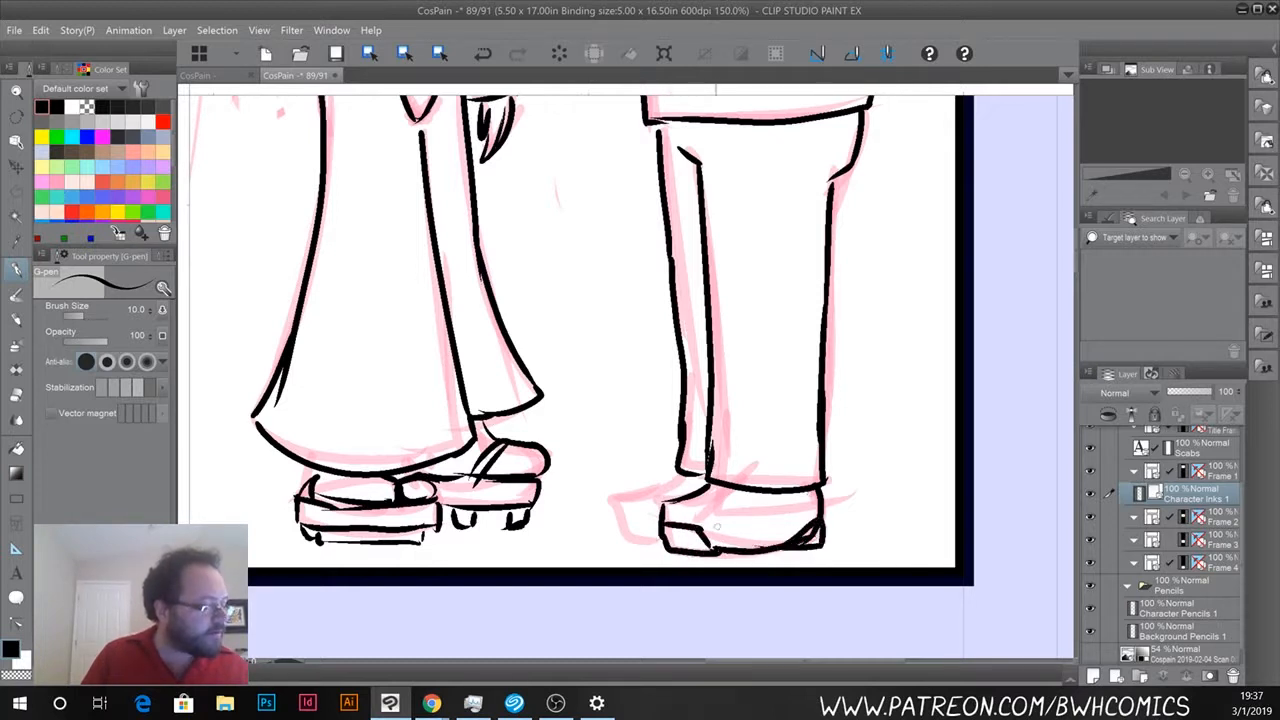
pyautogui.moveTo(692, 500)
pyautogui.mouseDown()
pyautogui.moveTo(748, 506)
pyautogui.moveTo(616, 495)
pyautogui.moveTo(623, 543)
pyautogui.moveTo(660, 545)
pyautogui.moveTo(682, 494)
pyautogui.mouseUp()
pyautogui.moveTo(677, 494); pyautogui.dragTo(687, 479)
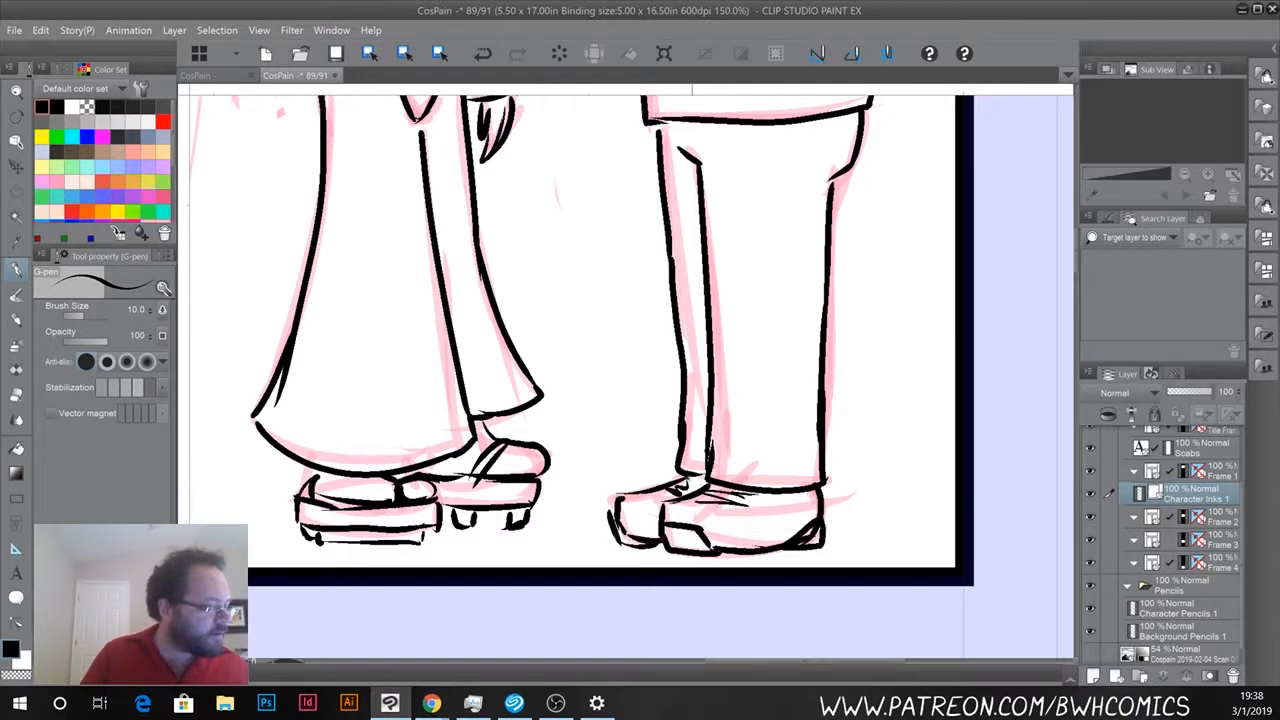
# Ink the man's raised arm and hand holding up the rectangular object.
pyautogui.scroll(5, 590, 532)
pyautogui.scroll(2, 586, 538)
pyautogui.scroll(3, 600, 540)
pyautogui.moveTo(604, 543); pyautogui.dragTo(606, 535)
pyautogui.moveTo(604, 325)
pyautogui.mouseDown()
pyautogui.moveTo(634, 319)
pyautogui.moveTo(678, 376)
pyautogui.mouseUp()
pyautogui.moveTo(610, 324)
pyautogui.mouseDown()
pyautogui.moveTo(627, 334)
pyautogui.moveTo(632, 370)
pyautogui.moveTo(602, 375)
pyautogui.moveTo(612, 398)
pyautogui.moveTo(646, 395)
pyautogui.moveTo(668, 450)
pyautogui.mouseUp()
pyautogui.moveTo(672, 362); pyautogui.dragTo(698, 404)
pyautogui.hotkey('ctrl', 'z')
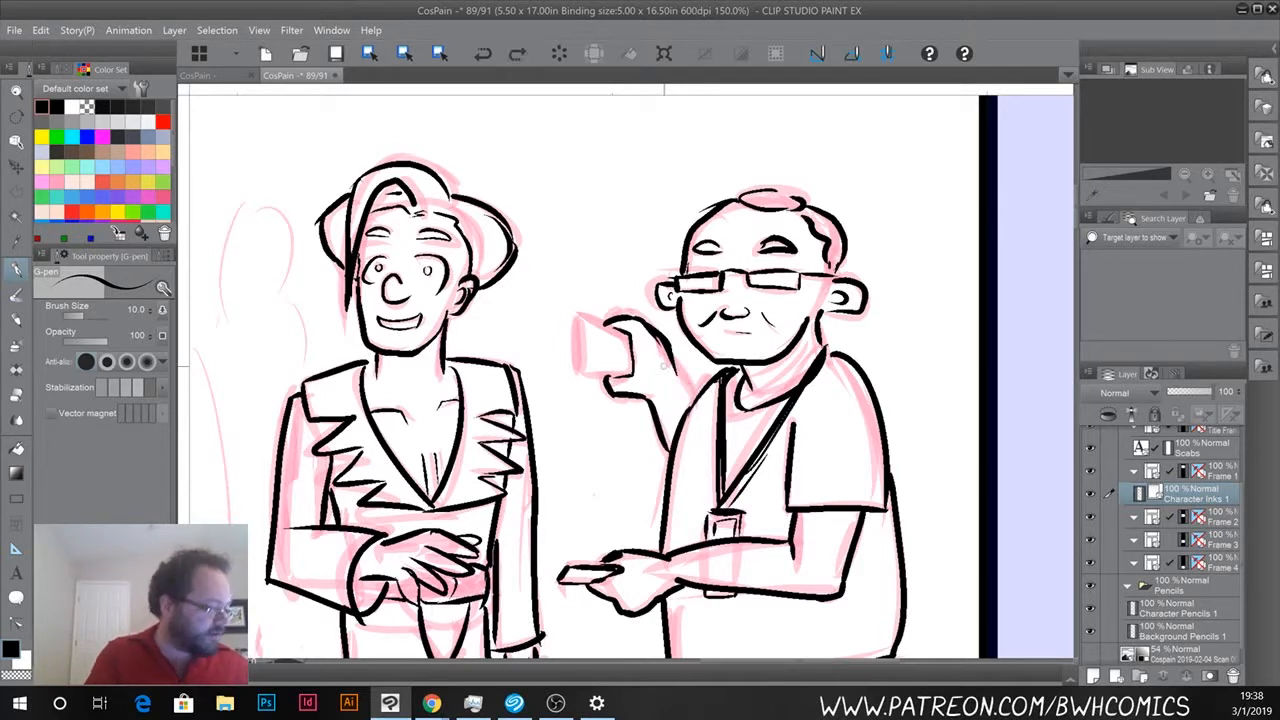
pyautogui.moveTo(672, 354); pyautogui.dragTo(700, 394)
pyautogui.moveTo(625, 335)
pyautogui.mouseDown()
pyautogui.moveTo(578, 317)
pyautogui.moveTo(582, 384)
pyautogui.mouseUp()
pyautogui.moveTo(578, 321)
pyautogui.mouseDown()
pyautogui.moveTo(582, 376)
pyautogui.moveTo(620, 373)
pyautogui.mouseUp()
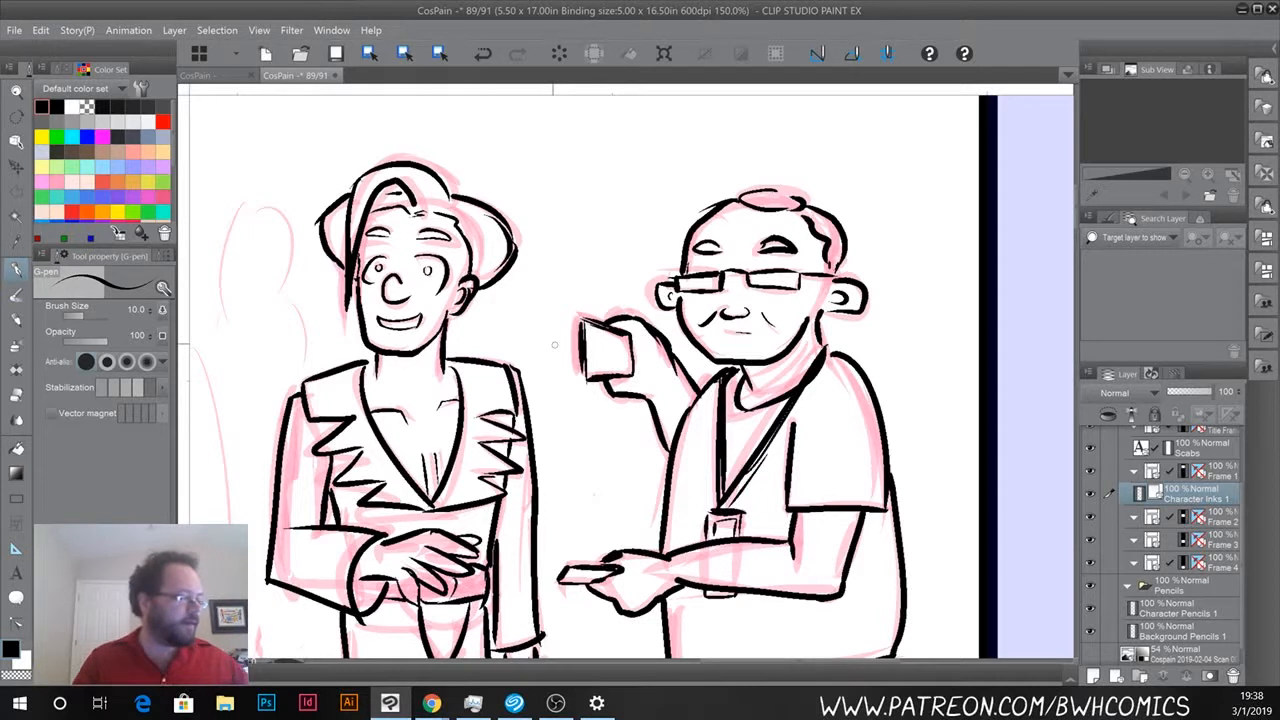
pyautogui.moveTo(432, 466); pyautogui.dragTo(848, 397)
pyautogui.moveTo(659, 137)
pyautogui.mouseDown()
pyautogui.moveTo(669, 131)
pyautogui.moveTo(701, 238)
pyautogui.moveTo(658, 253)
pyautogui.mouseUp()
pyautogui.hotkey('ctrl', 'z')
pyautogui.hotkey('ctrl', 'z')
# Add a new layer named Character Inks 2 and place it directly below Character Inks 1 in Frame 1.
pyautogui.click(1117, 675)
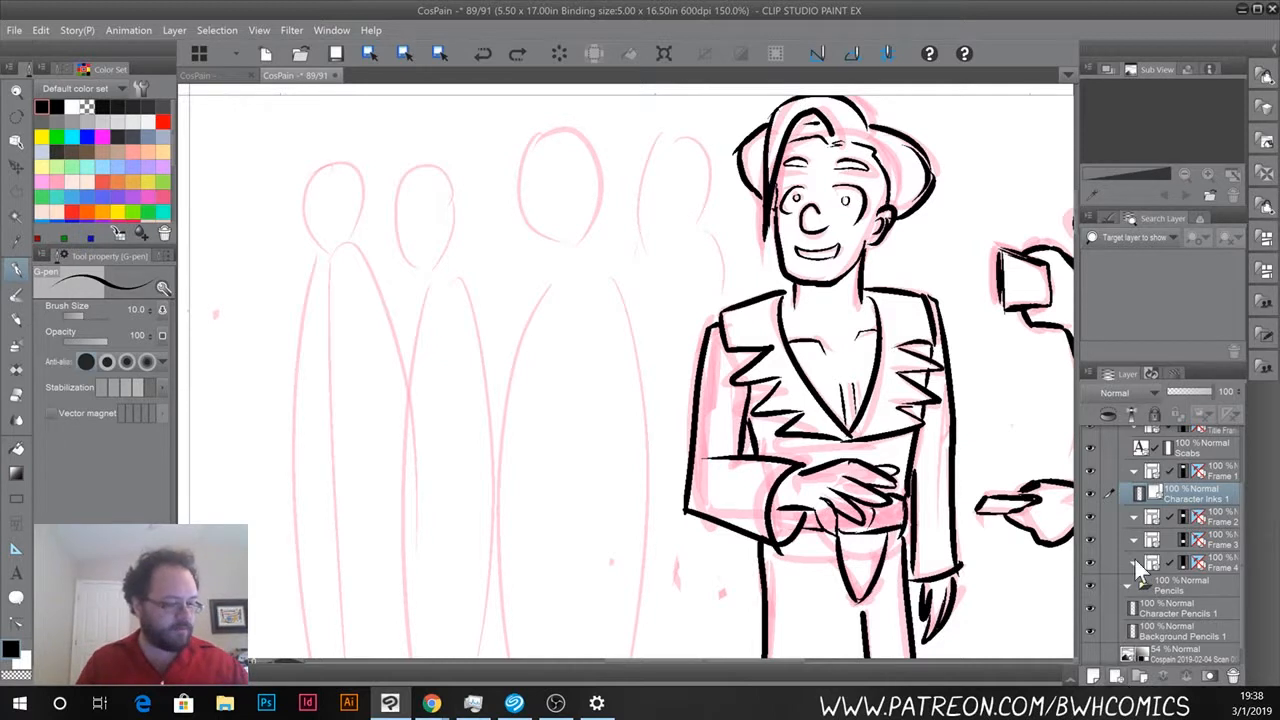
pyautogui.doubleClick(1180, 494)
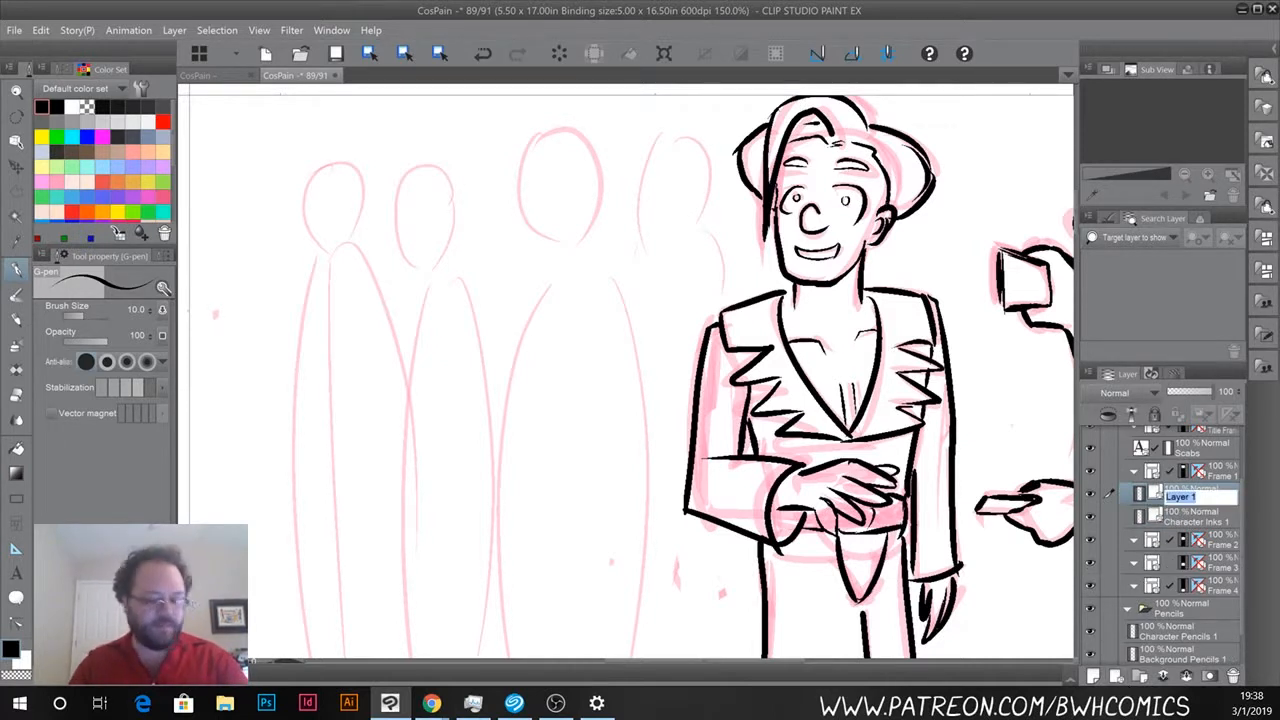
pyautogui.write('B')
pyautogui.write('haracter Inks 2')
pyautogui.press('Return')
pyautogui.moveTo(1187, 491); pyautogui.dragTo(1187, 524)
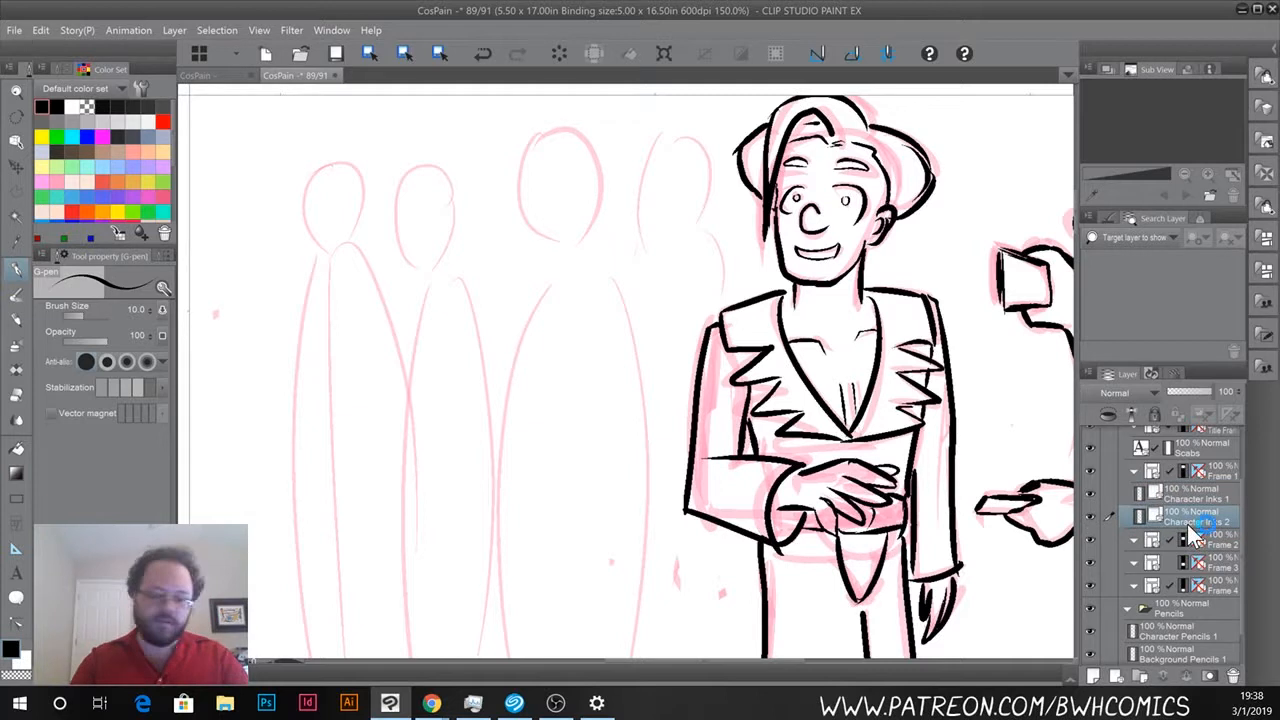
pyautogui.hotkey('ctrl', '-')
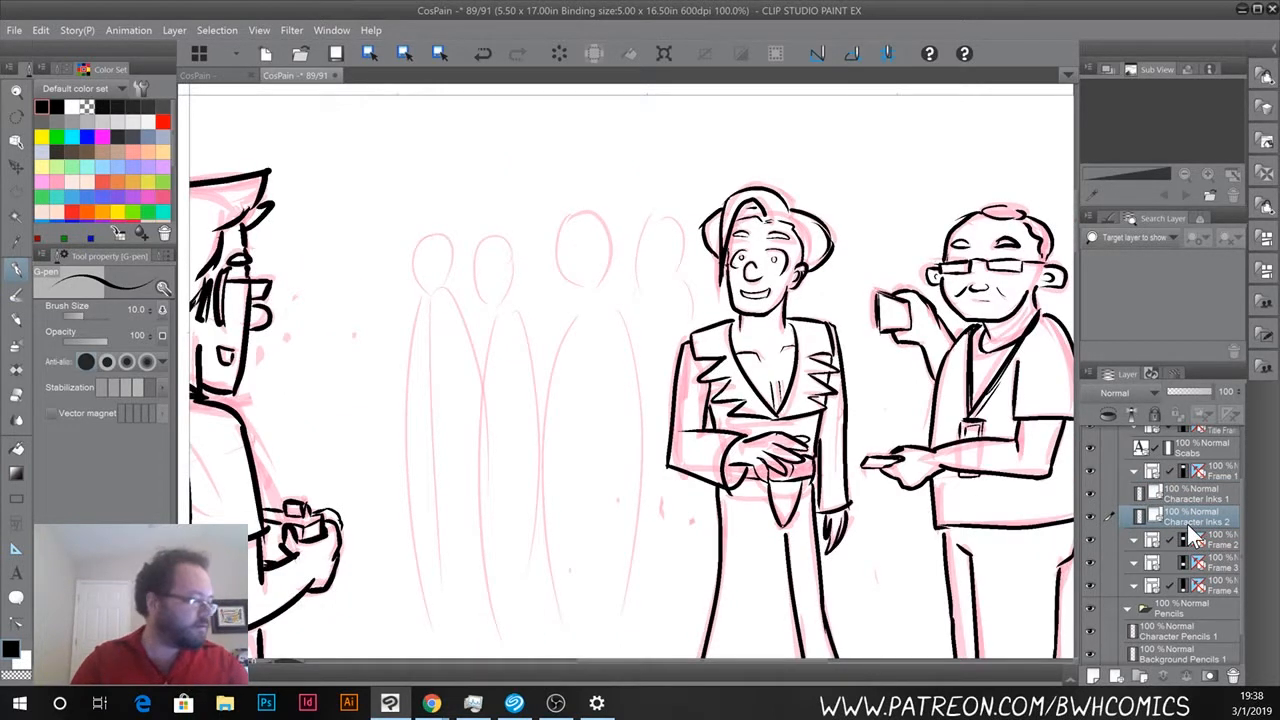
pyautogui.moveTo(584, 214)
pyautogui.mouseDown()
pyautogui.moveTo(612, 256)
pyautogui.moveTo(600, 284)
pyautogui.mouseUp()
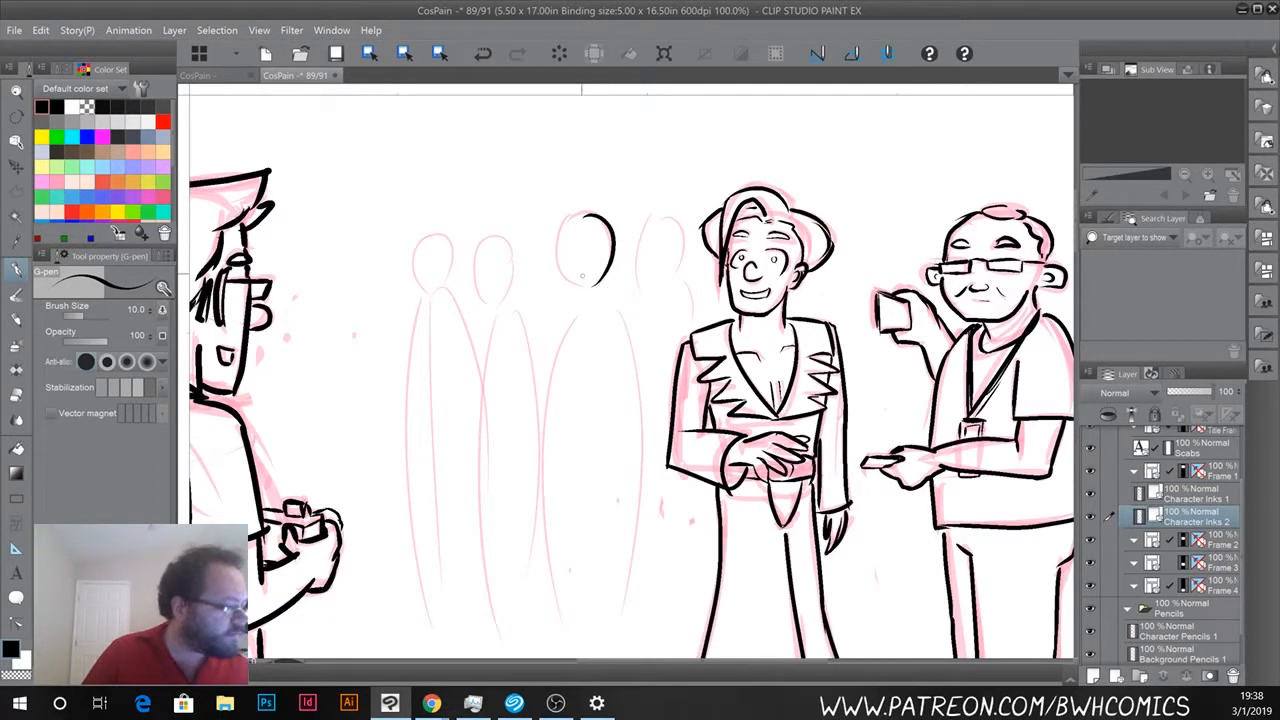
pyautogui.hotkey('ctrl', 'z')
pyautogui.hotkey('ctrl', 'z')
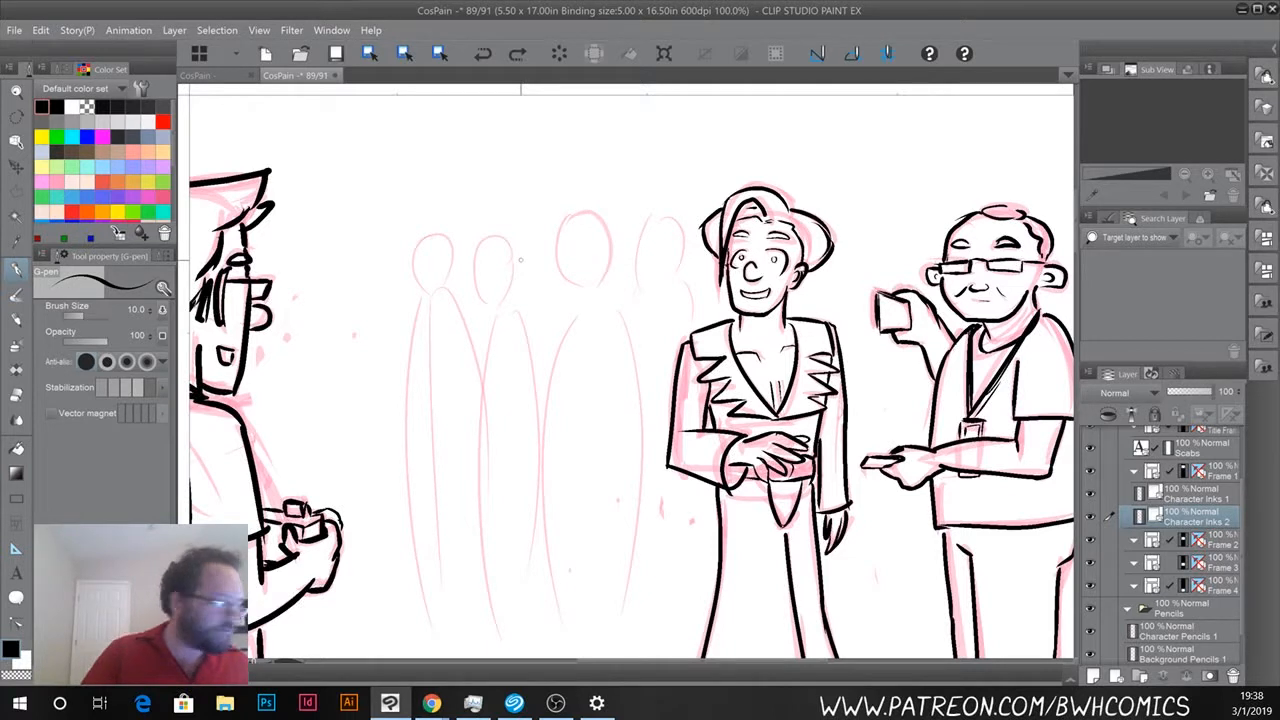
# Set the G-pen brush size to 5 and ink the head and body outline of the largest background figure.
pyautogui.press('[')
pyautogui.press('[')
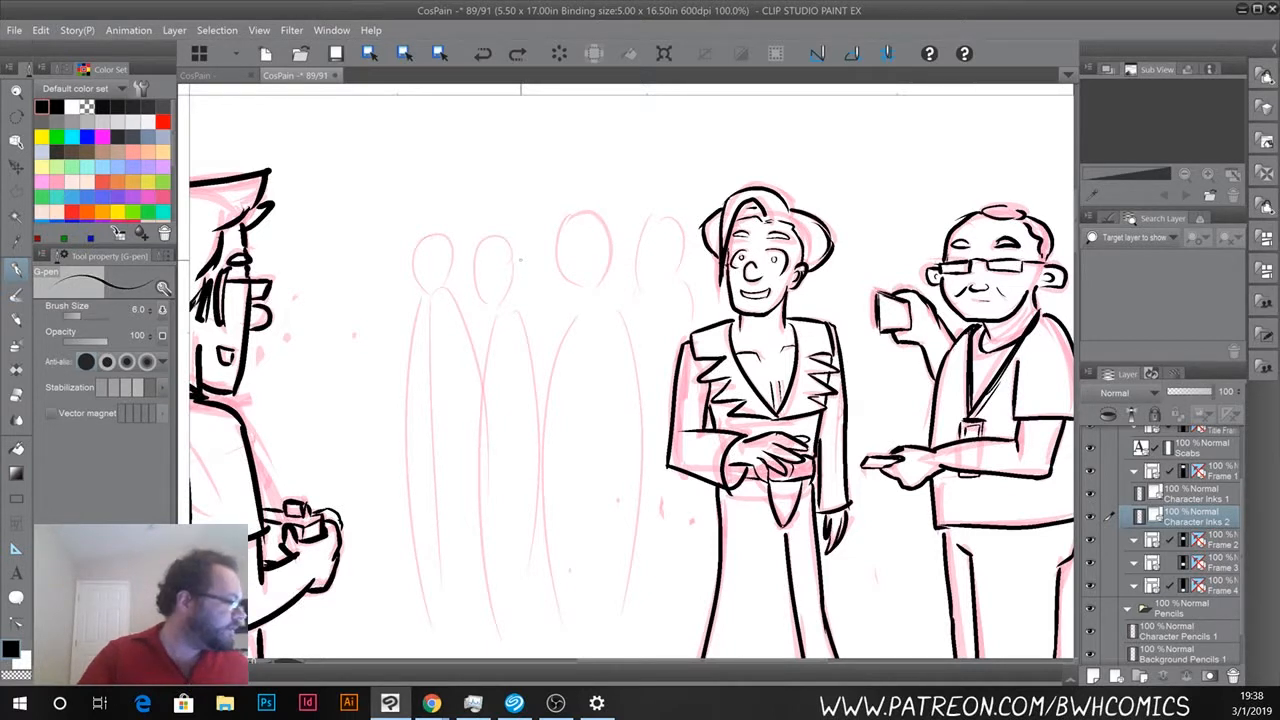
pyautogui.moveTo(586, 212)
pyautogui.mouseDown()
pyautogui.moveTo(575, 290)
pyautogui.moveTo(621, 336)
pyautogui.moveTo(628, 612)
pyautogui.mouseUp()
pyautogui.moveTo(584, 314); pyautogui.dragTo(540, 656)
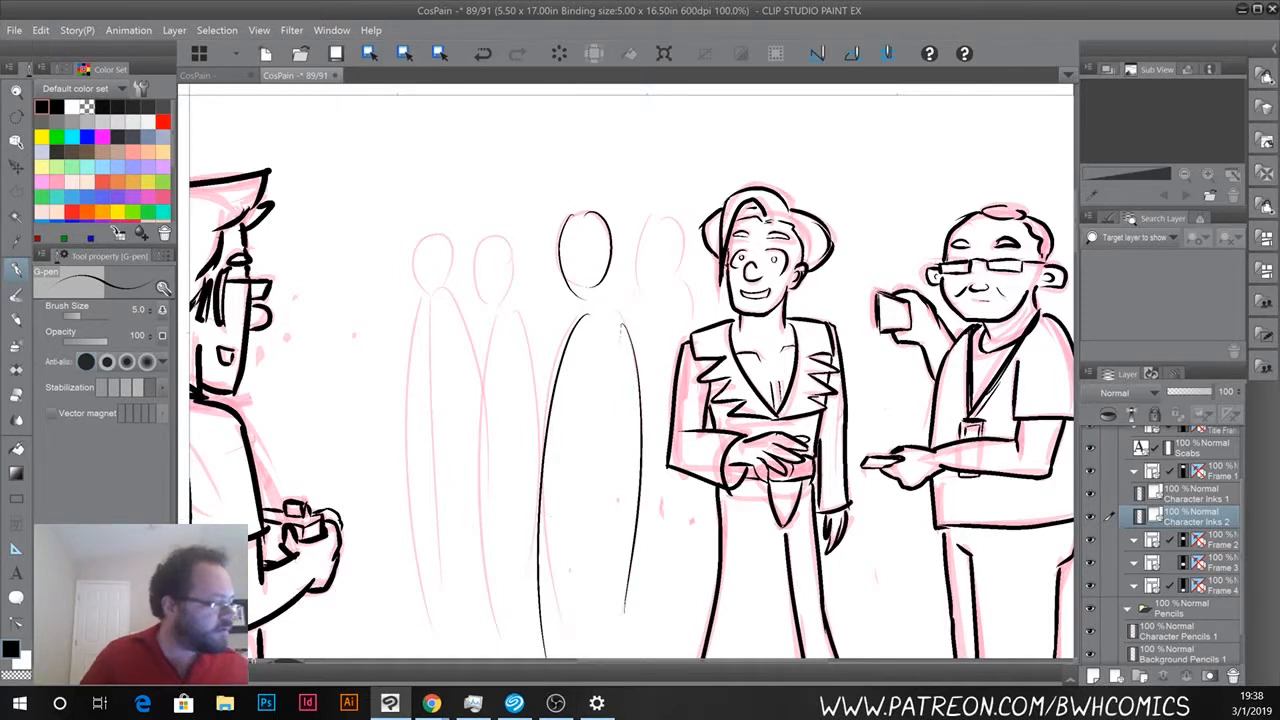
# Ink the heads and body outlines of the three remaining background figures in Frame 1.
pyautogui.moveTo(476, 488); pyautogui.dragTo(494, 380)
pyautogui.moveTo(676, 116)
pyautogui.mouseDown()
pyautogui.moveTo(658, 141)
pyautogui.moveTo(660, 178)
pyautogui.mouseUp()
pyautogui.moveTo(684, 114); pyautogui.dragTo(688, 168)
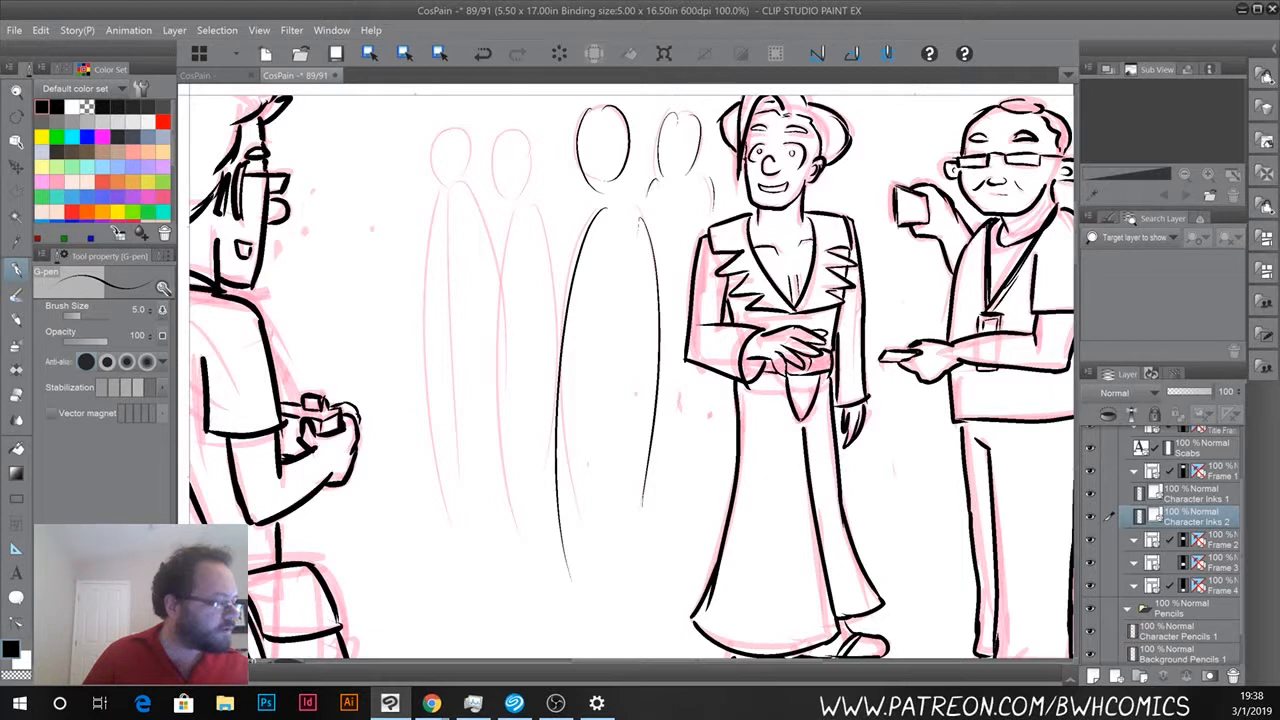
pyautogui.moveTo(517, 130)
pyautogui.mouseDown()
pyautogui.moveTo(536, 176)
pyautogui.moveTo(528, 196)
pyautogui.mouseUp()
pyautogui.moveTo(514, 130); pyautogui.dragTo(497, 198)
pyautogui.moveTo(538, 202); pyautogui.dragTo(564, 286)
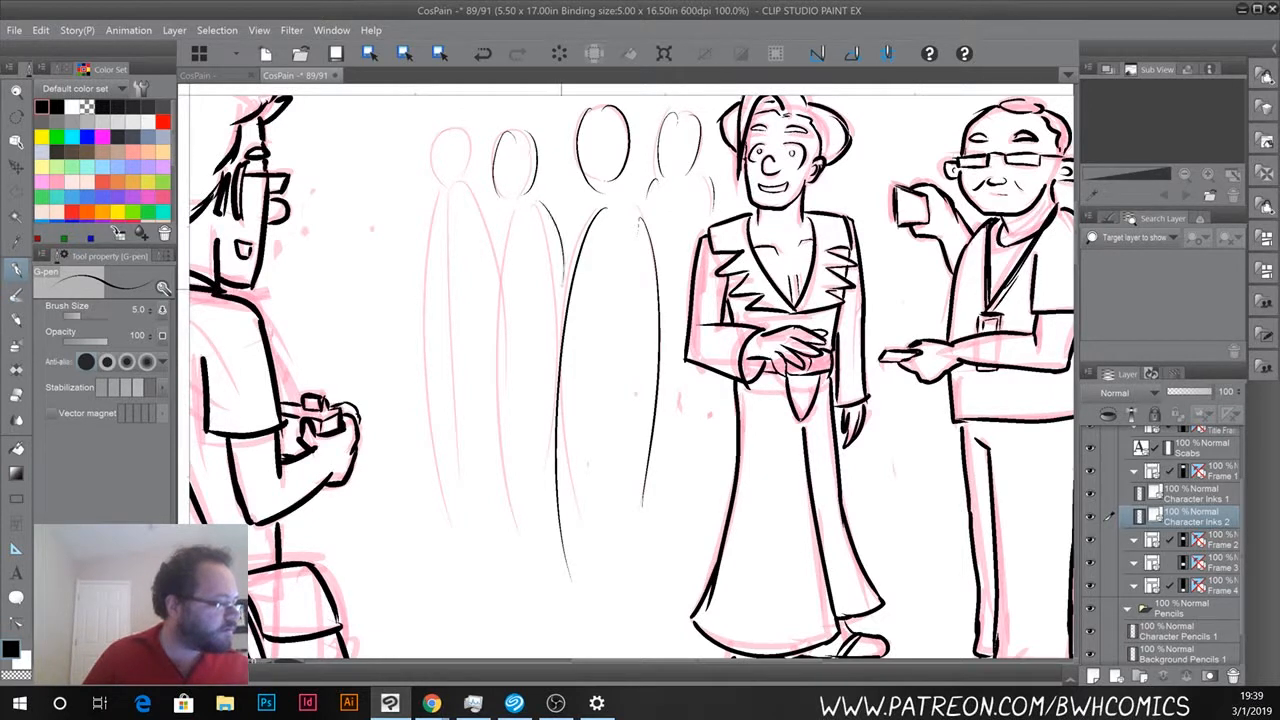
pyautogui.moveTo(500, 205); pyautogui.dragTo(497, 555)
pyautogui.moveTo(451, 131)
pyautogui.mouseDown()
pyautogui.moveTo(472, 156)
pyautogui.moveTo(466, 184)
pyautogui.moveTo(432, 196)
pyautogui.moveTo(416, 425)
pyautogui.moveTo(450, 525)
pyautogui.mouseUp()
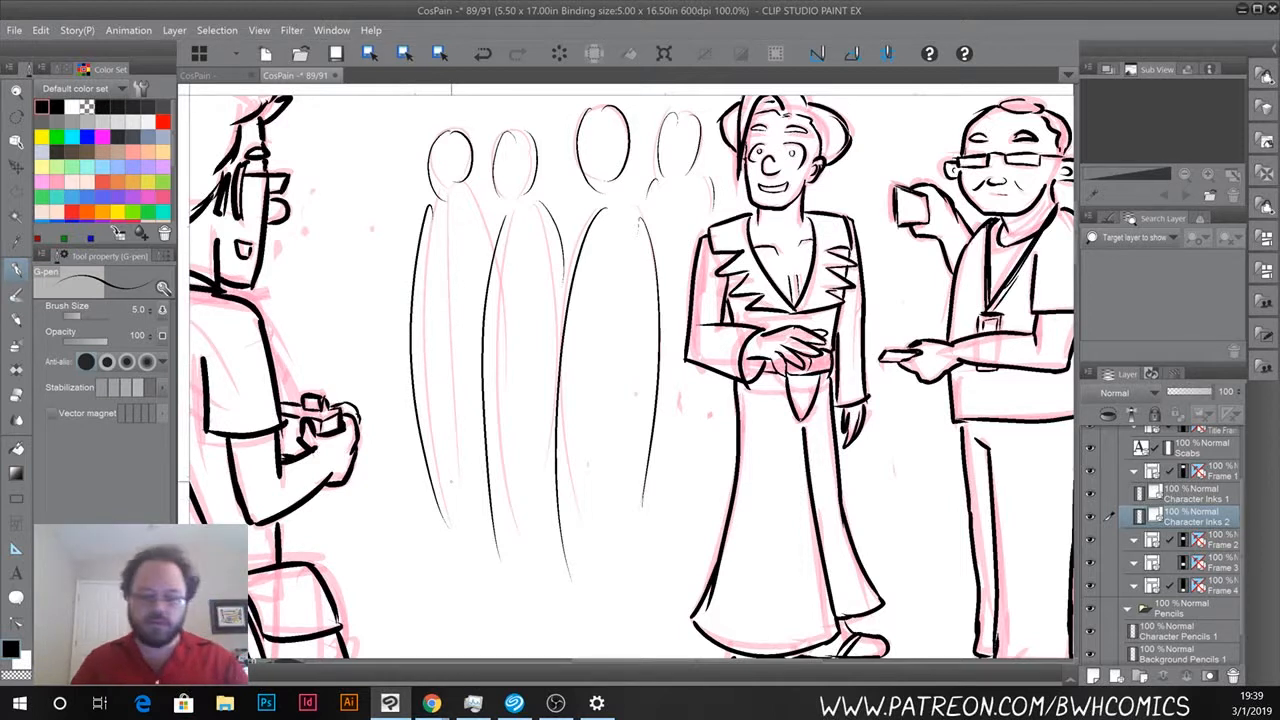
pyautogui.scroll(-3, 452, 488)
pyautogui.moveTo(485, 470)
pyautogui.mouseDown()
pyautogui.moveTo(503, 429)
pyautogui.moveTo(531, 197)
pyautogui.moveTo(568, 384)
pyautogui.moveTo(571, 356)
pyautogui.mouseUp()
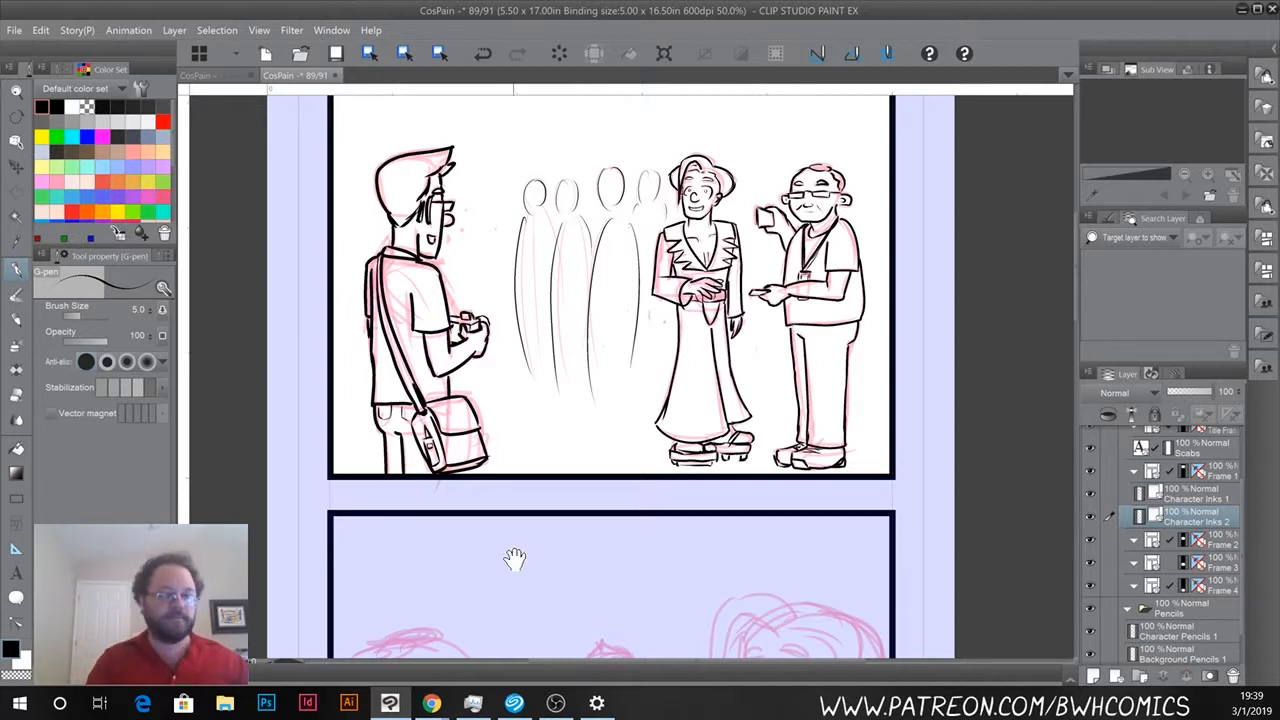
pyautogui.moveTo(526, 560)
pyautogui.mouseDown()
pyautogui.moveTo(543, 366)
pyautogui.moveTo(579, 540)
pyautogui.mouseUp()
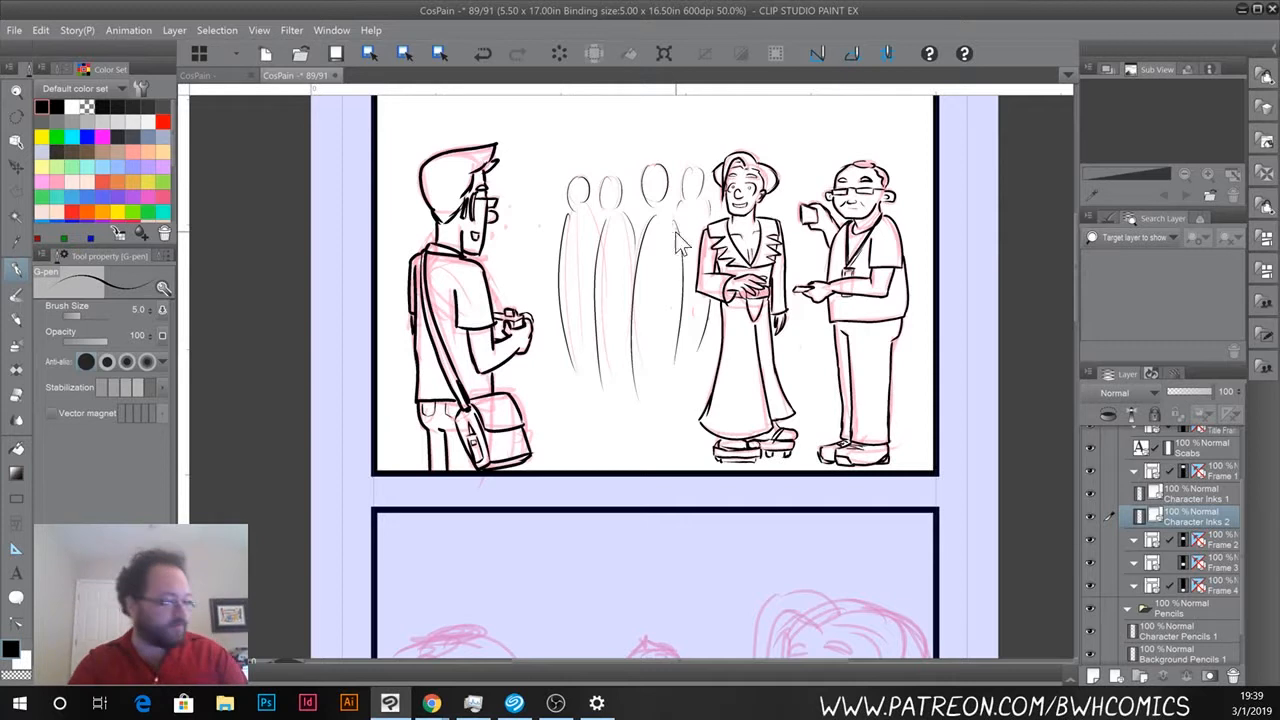
pyautogui.scroll(3, 678, 240)
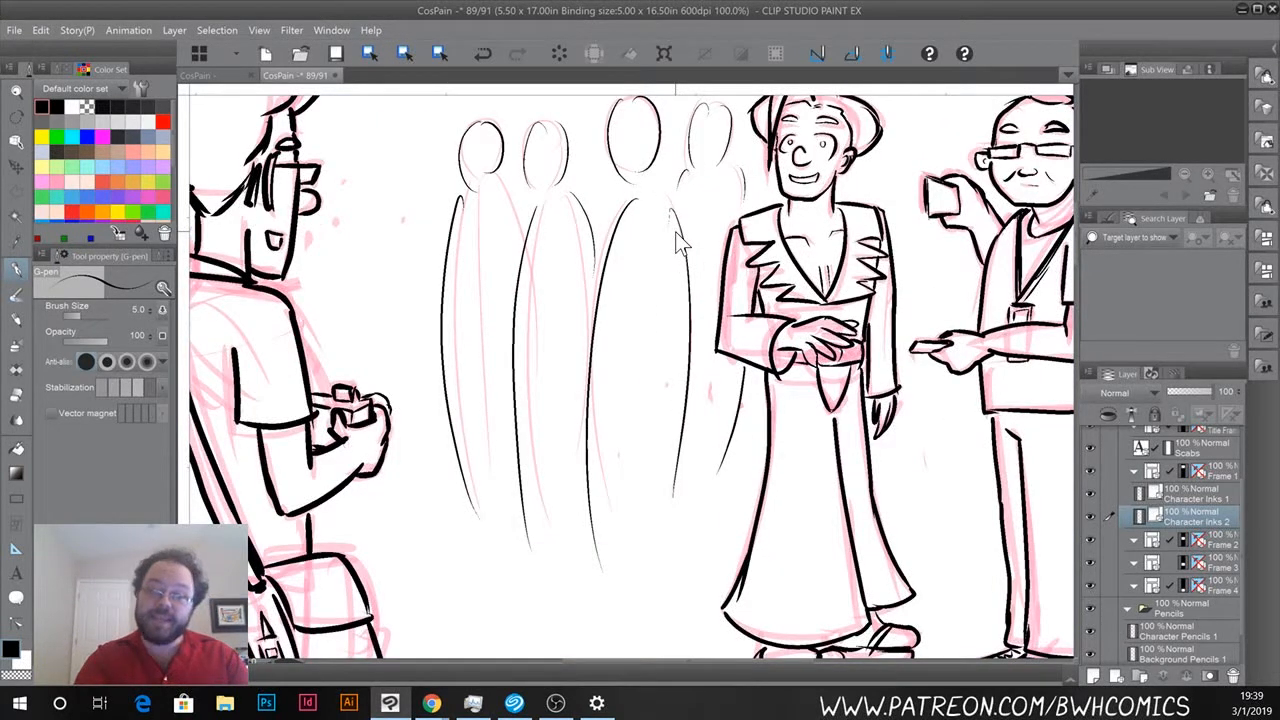
# Add a new layer named Character Inks 1 inside Frame 2 and save the file.
pyautogui.moveTo(508, 488); pyautogui.dragTo(537, 106)
pyautogui.moveTo(482, 548); pyautogui.dragTo(423, 52)
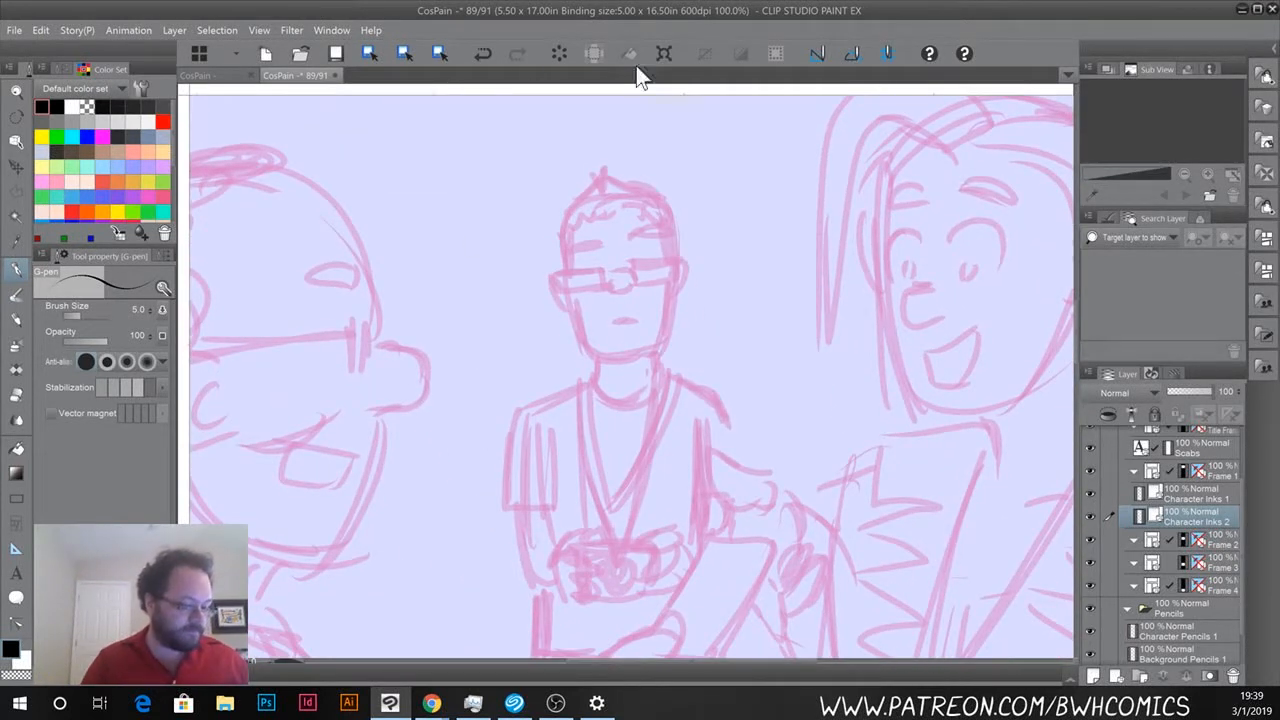
pyautogui.rightClick(1224, 562)
pyautogui.click(1221, 550)
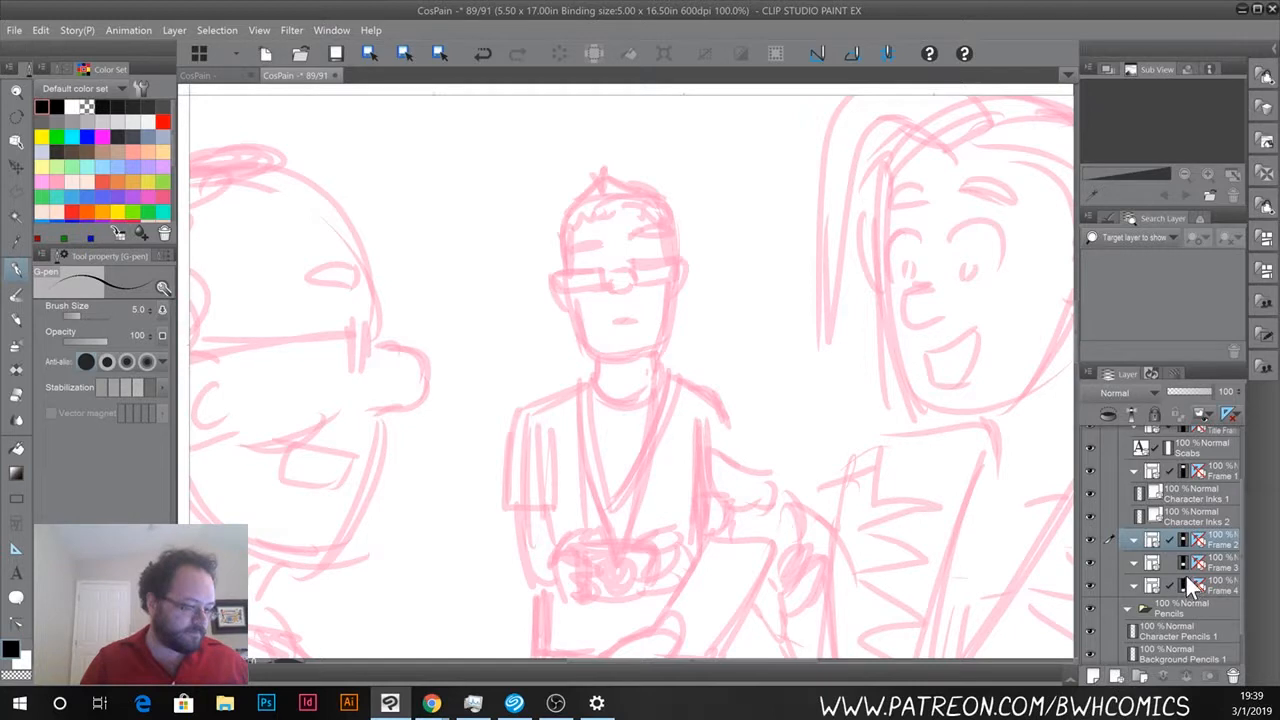
pyautogui.click(1116, 677)
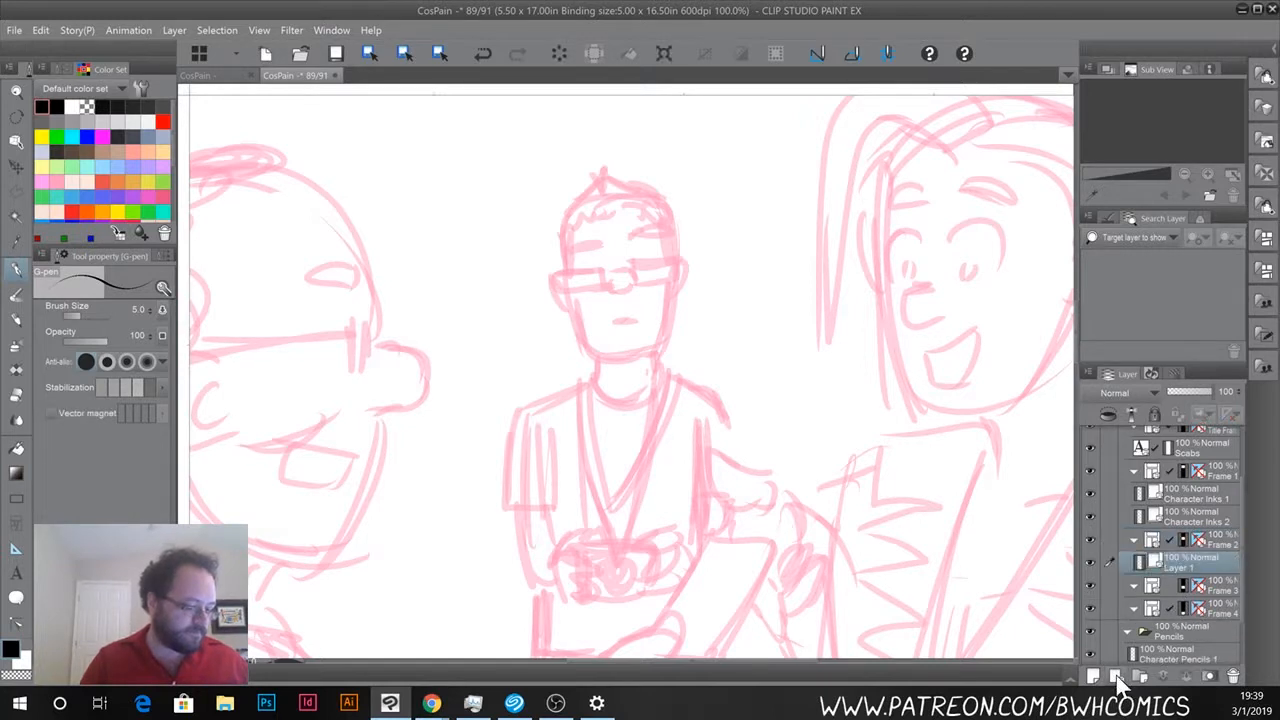
pyautogui.doubleClick(1196, 566)
pyautogui.write('Character Inks 1')
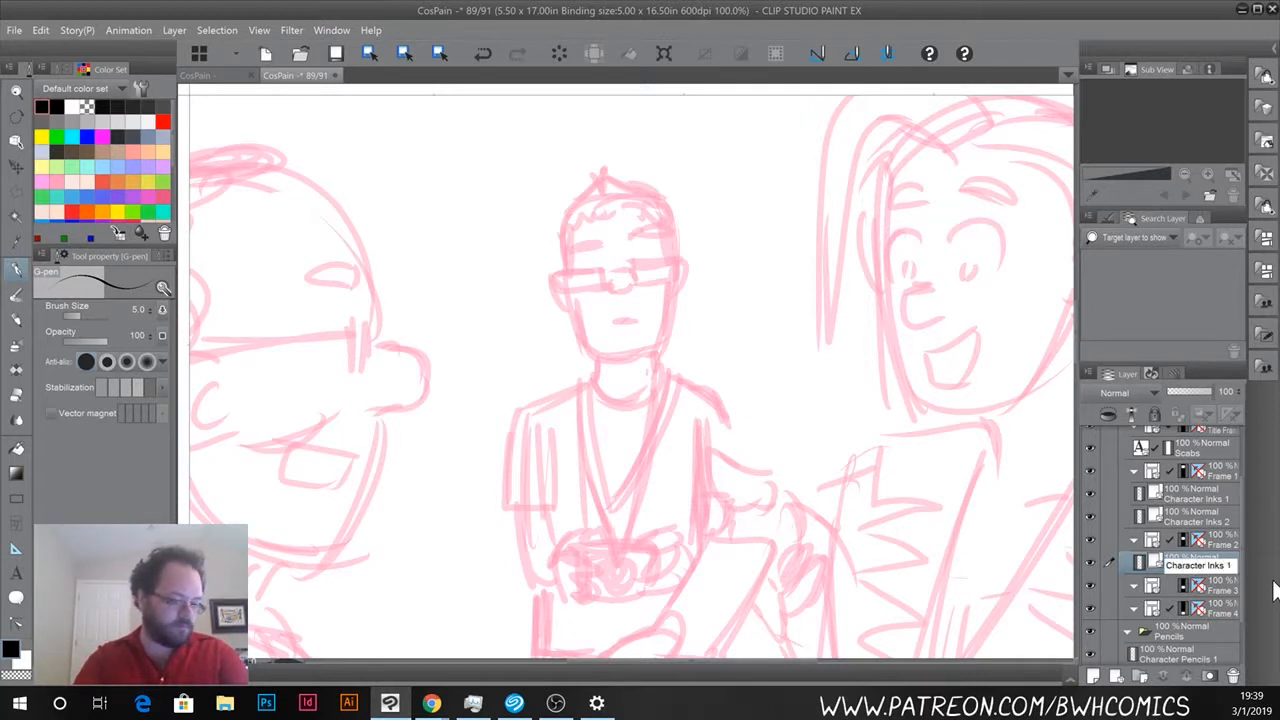
pyautogui.press('Return')
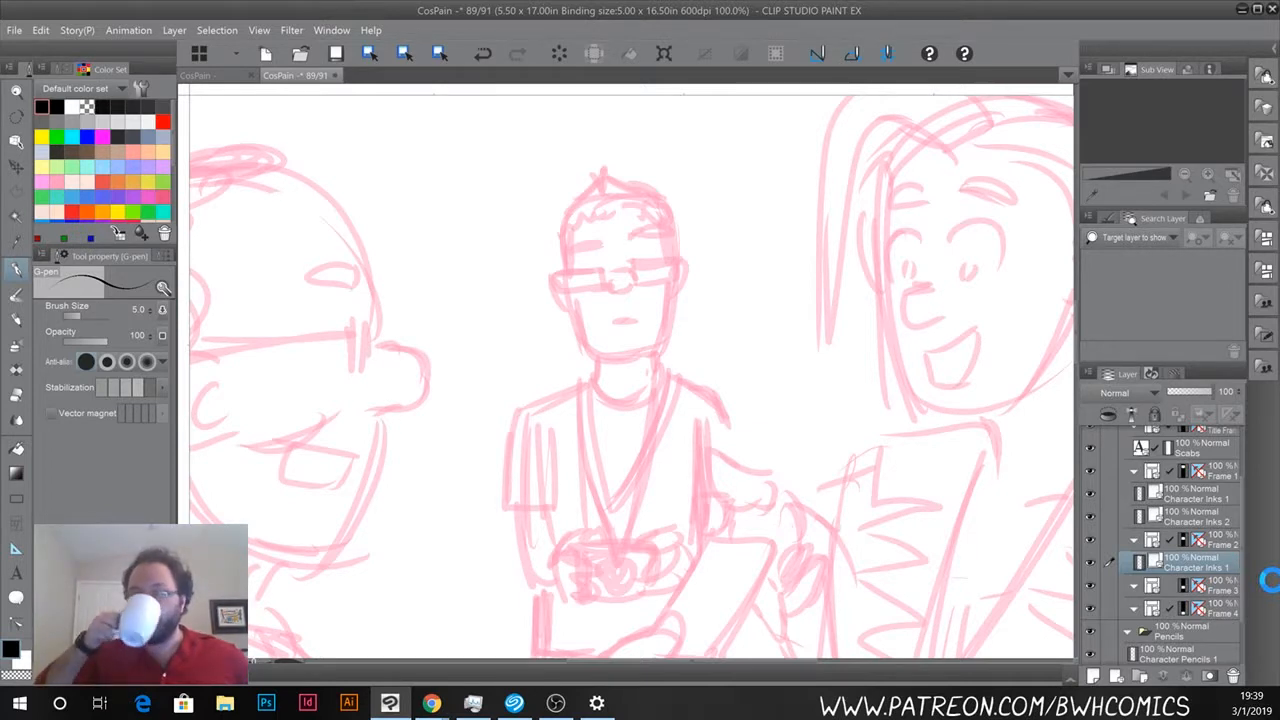
pyautogui.hotkey('ctrl', 's')
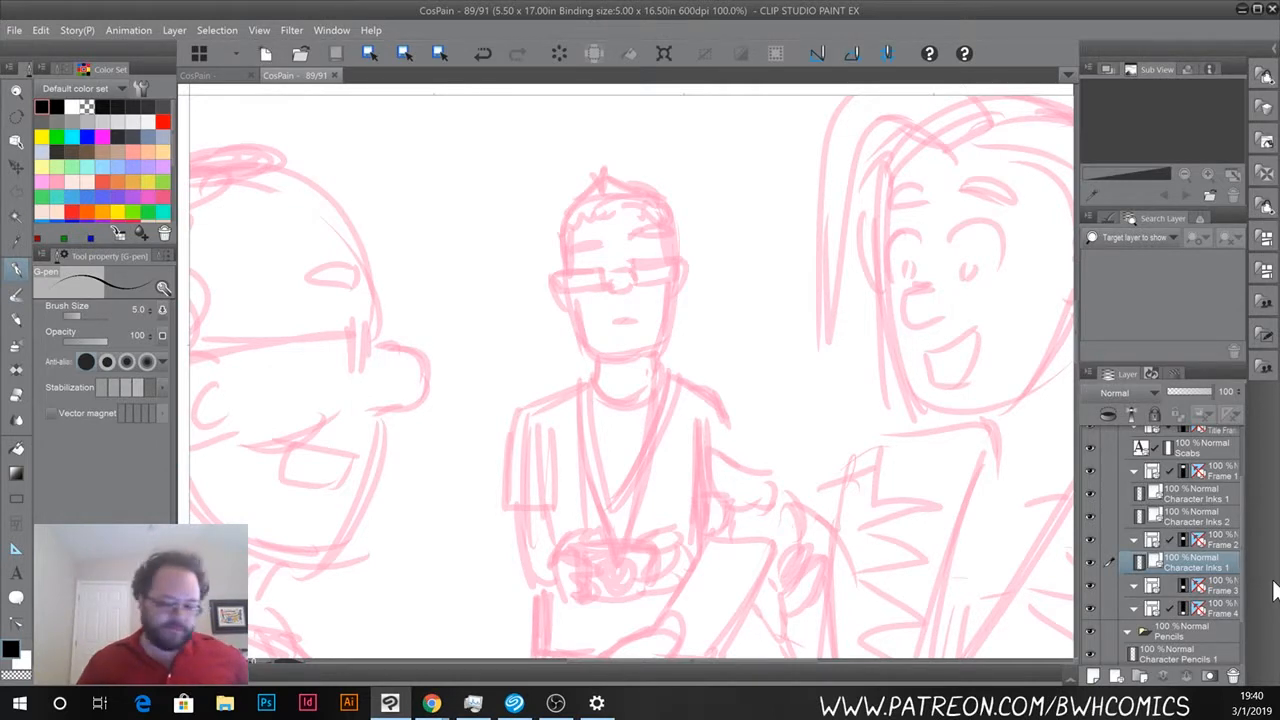
pyautogui.moveTo(754, 331); pyautogui.dragTo(505, 364)
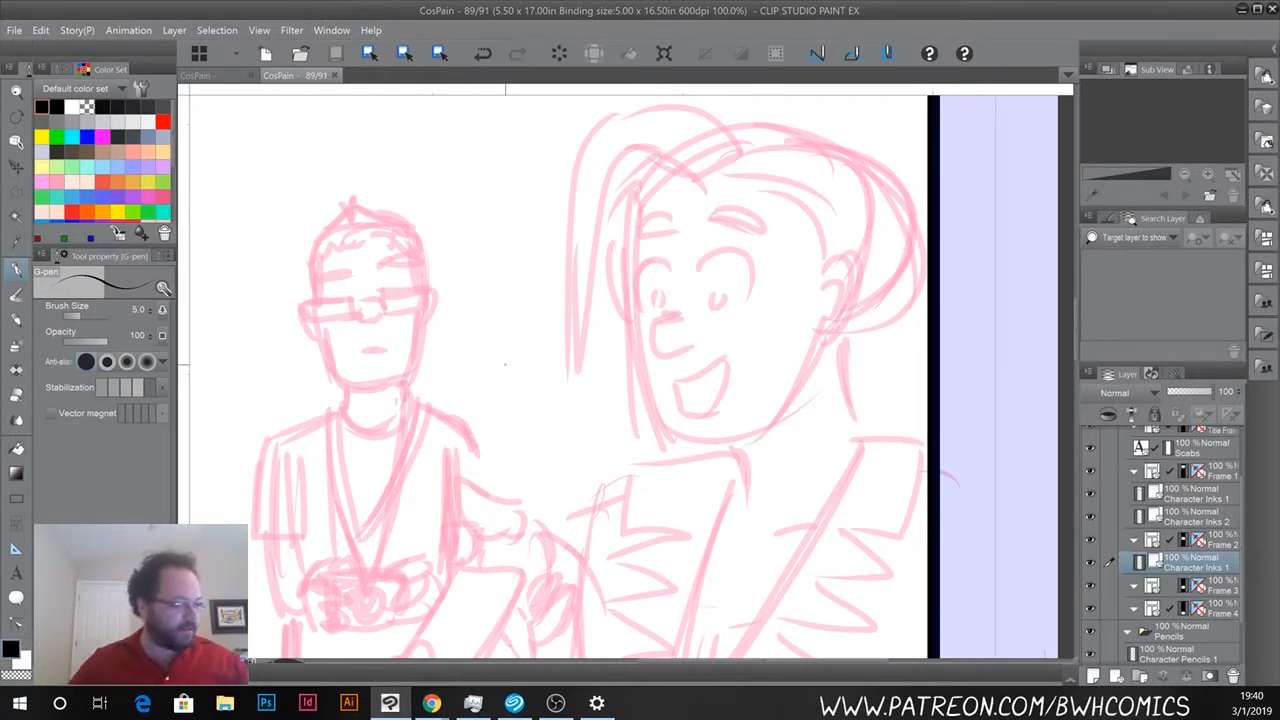
pyautogui.moveTo(736, 147); pyautogui.dragTo(649, 105)
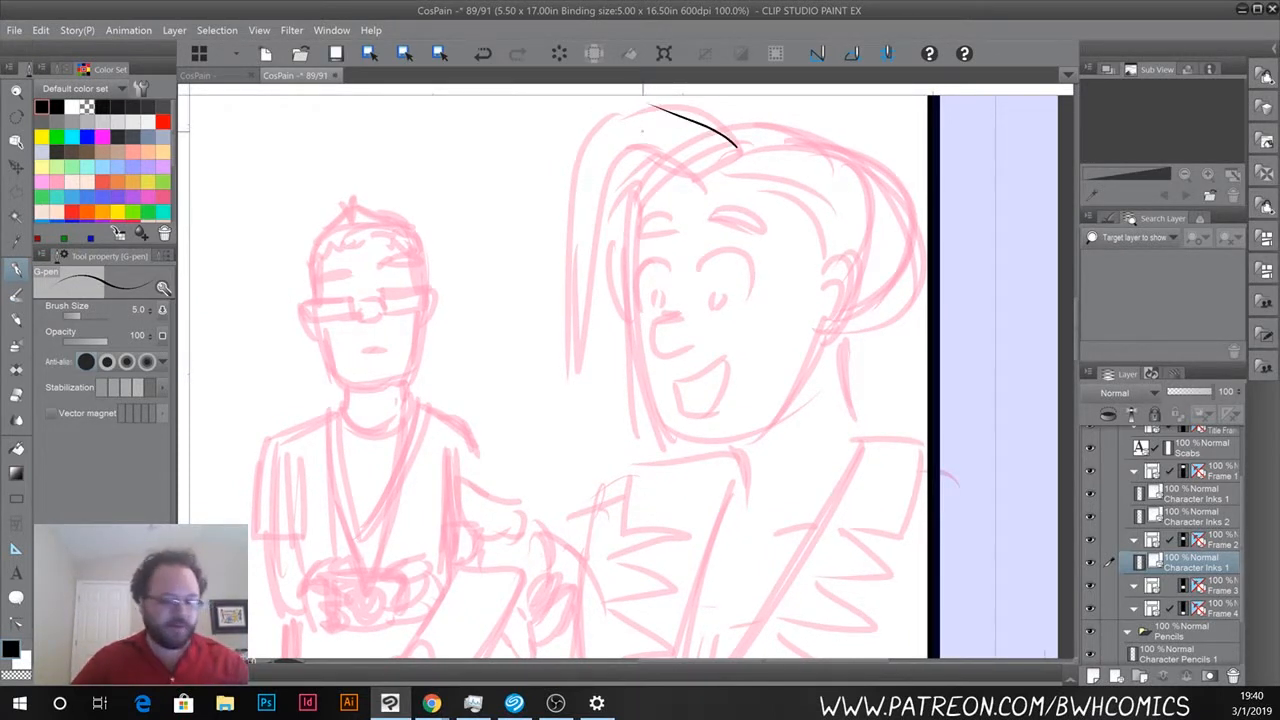
pyautogui.hotkey('ctrl', 'z')
# Try inking the forehead of the large foreground man in Frame 2 with a G-pen brush size of 40.
pyautogui.press(']')
pyautogui.press(']')
pyautogui.press(']')
pyautogui.press(']')
pyautogui.press(']')
pyautogui.press(']')
pyautogui.press(']')
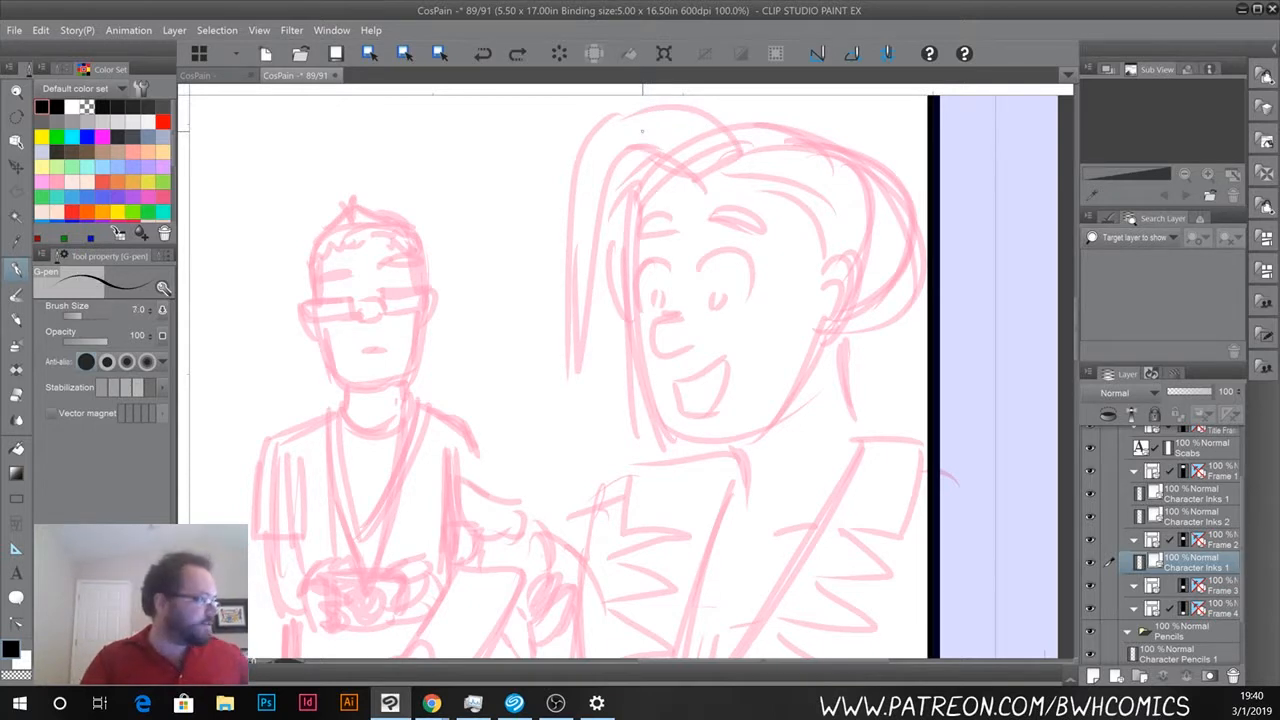
pyautogui.press(']')
pyautogui.press(']')
pyautogui.press(']')
pyautogui.press(']')
pyautogui.press(']')
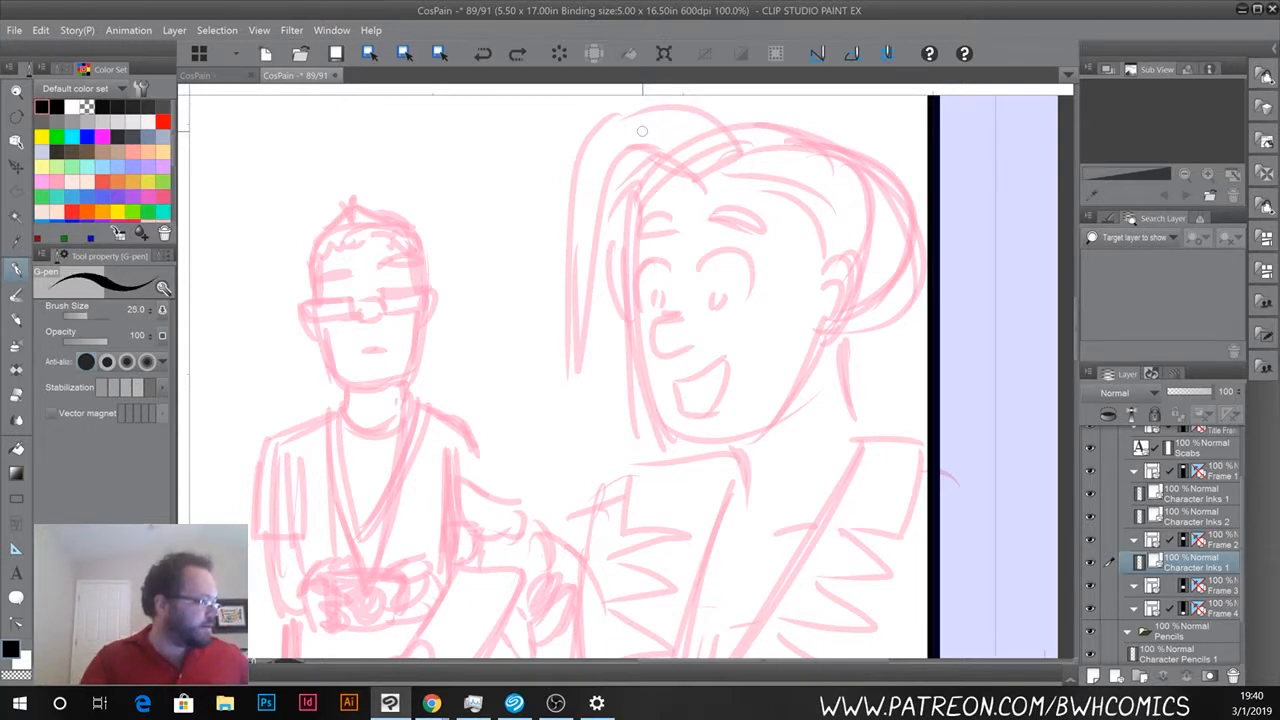
pyautogui.press('[')
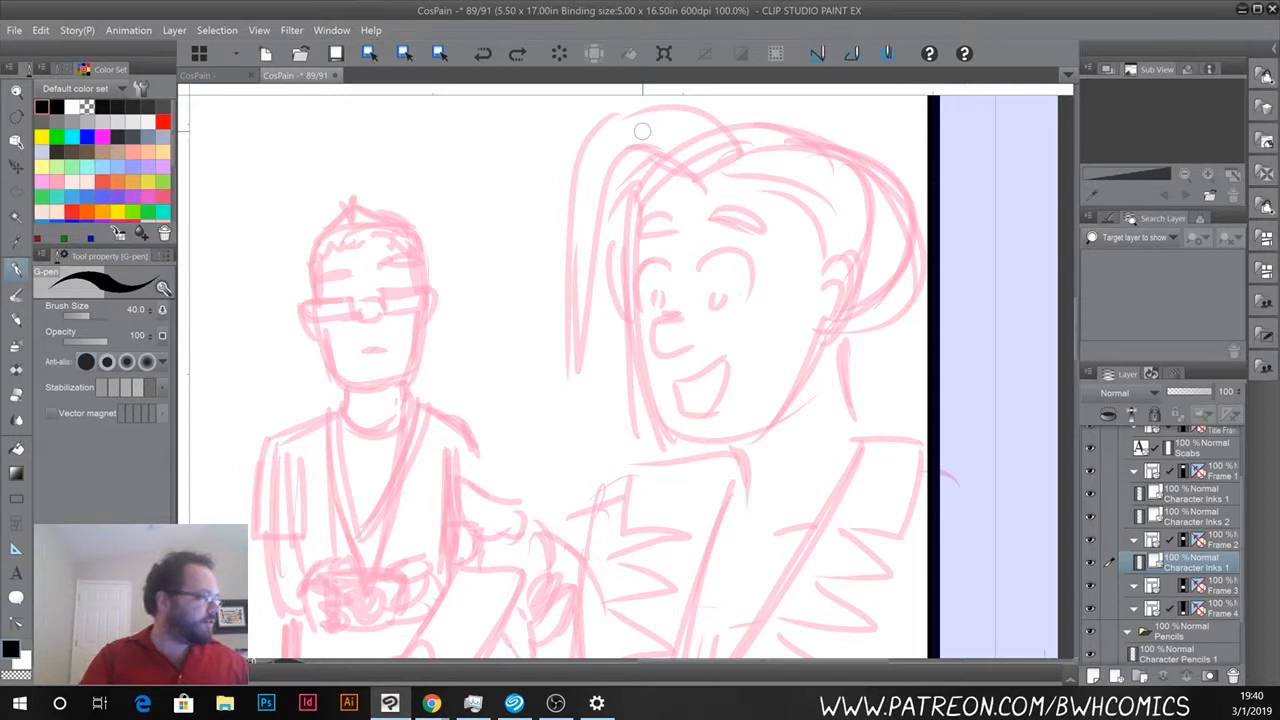
pyautogui.moveTo(309, 514)
pyautogui.mouseDown()
pyautogui.moveTo(853, 386)
pyautogui.moveTo(903, 457)
pyautogui.moveTo(837, 491)
pyautogui.moveTo(834, 477)
pyautogui.mouseUp()
pyautogui.moveTo(550, 176)
pyautogui.mouseDown()
pyautogui.moveTo(651, 280)
pyautogui.moveTo(655, 352)
pyautogui.mouseUp()
pyautogui.hotkey('ctrl', 'z')
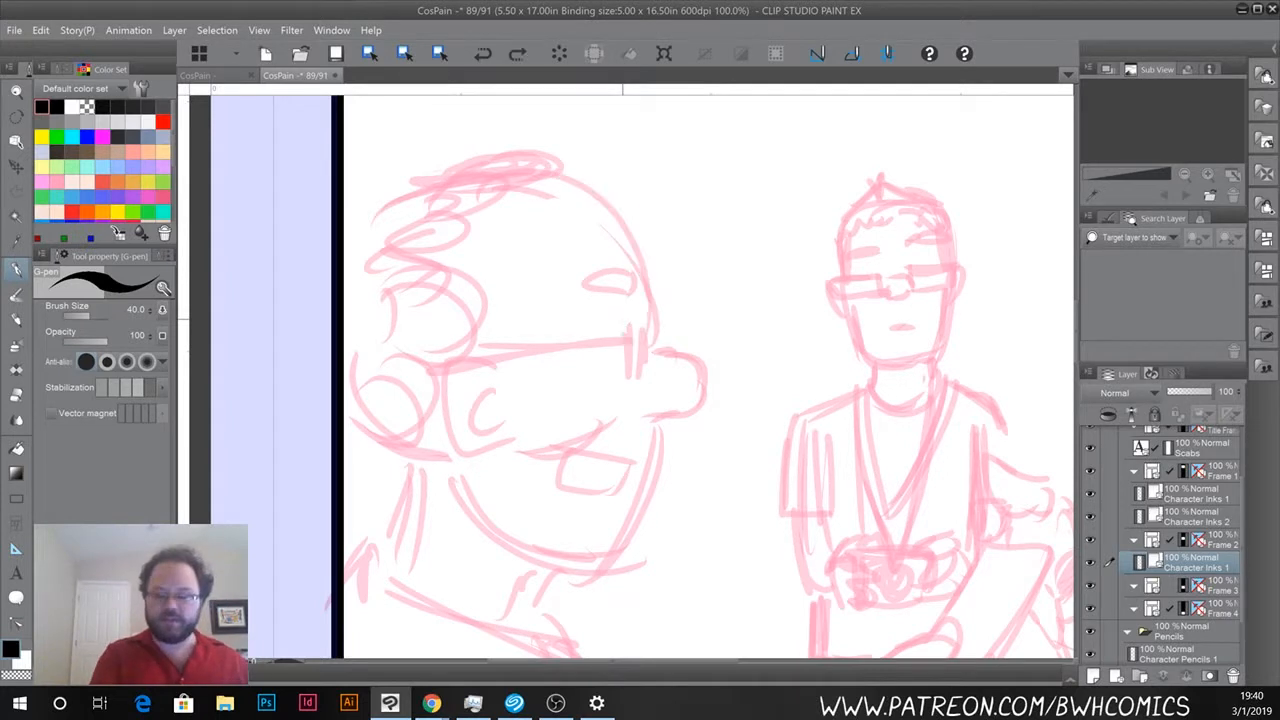
# Set the G-pen brush size to 30 and ink the foreground man's forehead, glasses, ear, nose and front of the face.
pyautogui.press('[')
pyautogui.press('[')
pyautogui.press(']')
pyautogui.moveTo(553, 174)
pyautogui.mouseDown()
pyautogui.moveTo(622, 224)
pyautogui.moveTo(647, 343)
pyautogui.mouseUp()
pyautogui.hotkey('ctrl', 'z')
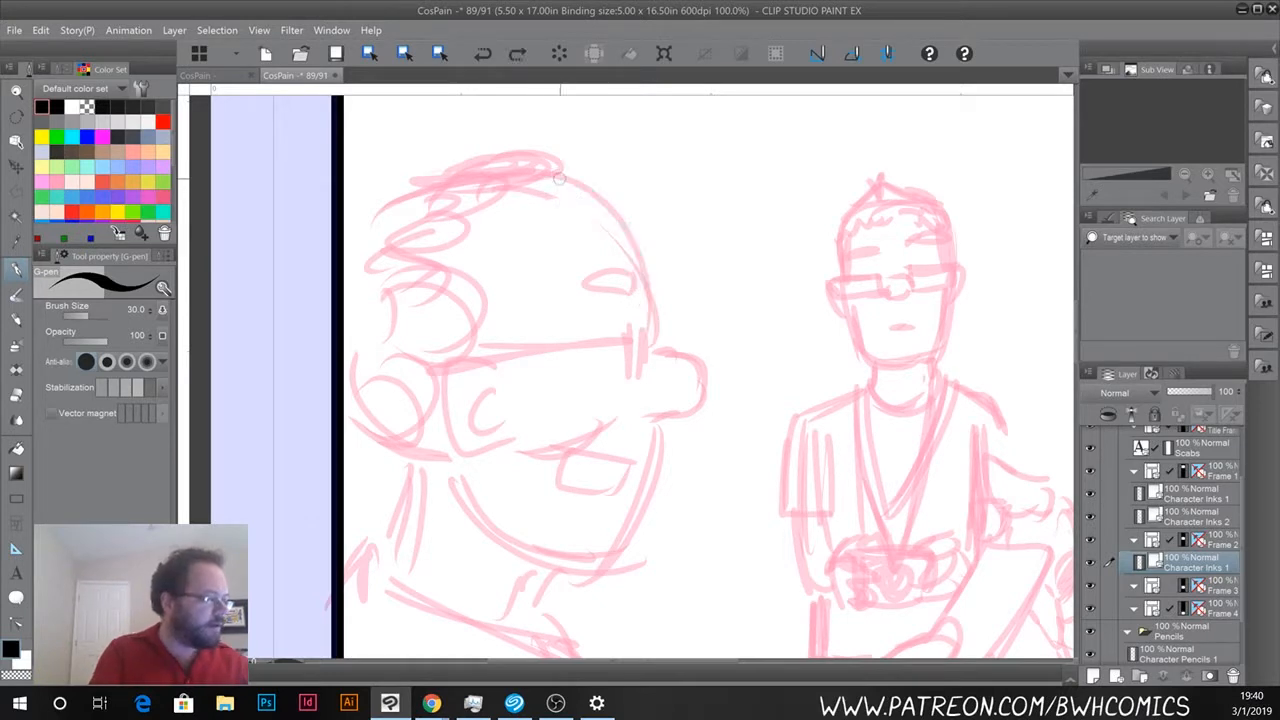
pyautogui.moveTo(553, 174)
pyautogui.mouseDown()
pyautogui.moveTo(624, 228)
pyautogui.moveTo(662, 355)
pyautogui.mouseUp()
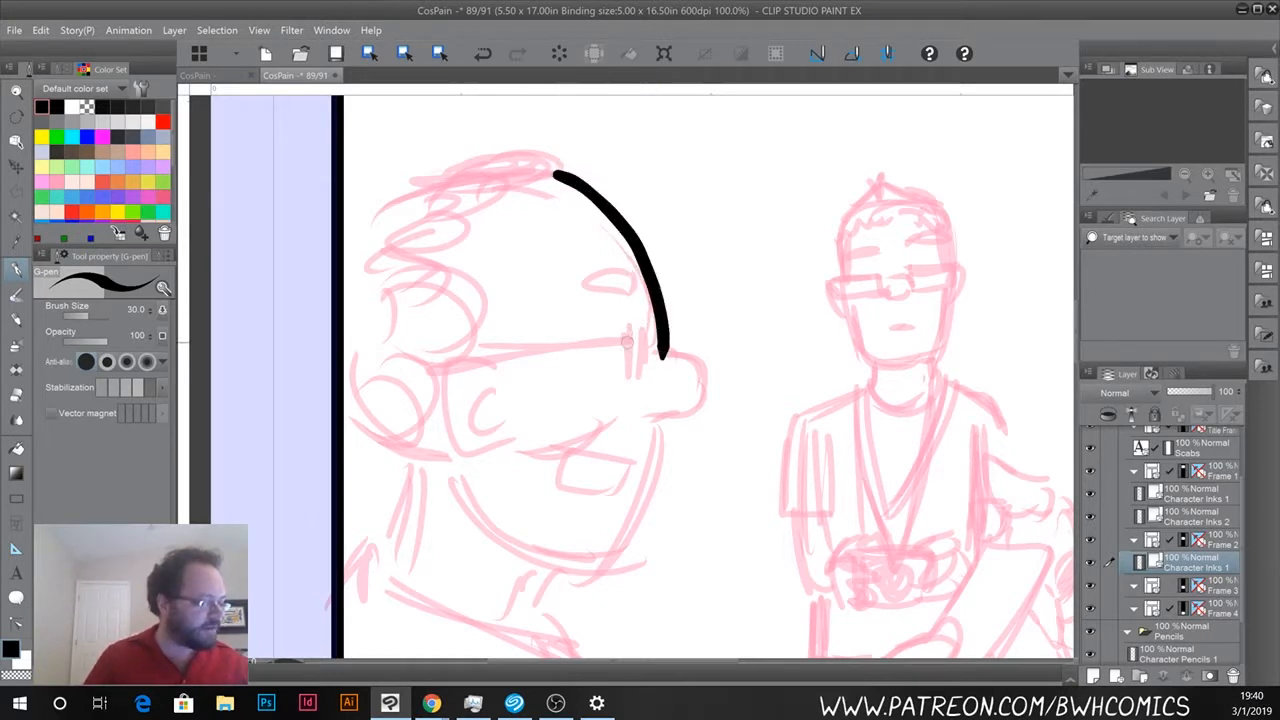
pyautogui.hotkey('ctrl', 'z')
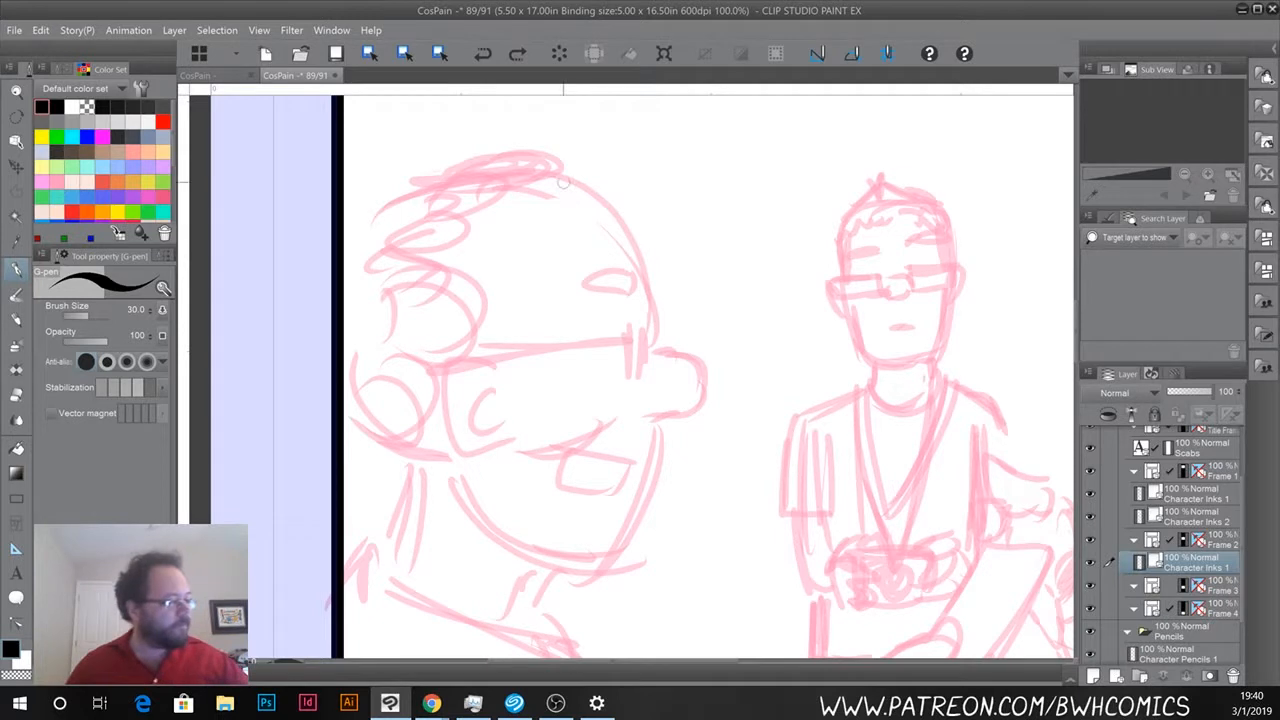
pyautogui.moveTo(551, 174)
pyautogui.mouseDown()
pyautogui.moveTo(612, 212)
pyautogui.moveTo(658, 350)
pyautogui.moveTo(645, 368)
pyautogui.moveTo(629, 329)
pyautogui.moveTo(631, 380)
pyautogui.moveTo(647, 376)
pyautogui.moveTo(458, 352)
pyautogui.moveTo(488, 378)
pyautogui.moveTo(432, 369)
pyautogui.moveTo(437, 396)
pyautogui.moveTo(515, 446)
pyautogui.mouseUp()
pyautogui.moveTo(482, 392)
pyautogui.mouseDown()
pyautogui.moveTo(468, 406)
pyautogui.moveTo(500, 430)
pyautogui.mouseUp()
pyautogui.moveTo(652, 352)
pyautogui.mouseDown()
pyautogui.moveTo(700, 360)
pyautogui.moveTo(716, 400)
pyautogui.moveTo(644, 409)
pyautogui.moveTo(640, 522)
pyautogui.moveTo(616, 557)
pyautogui.mouseUp()
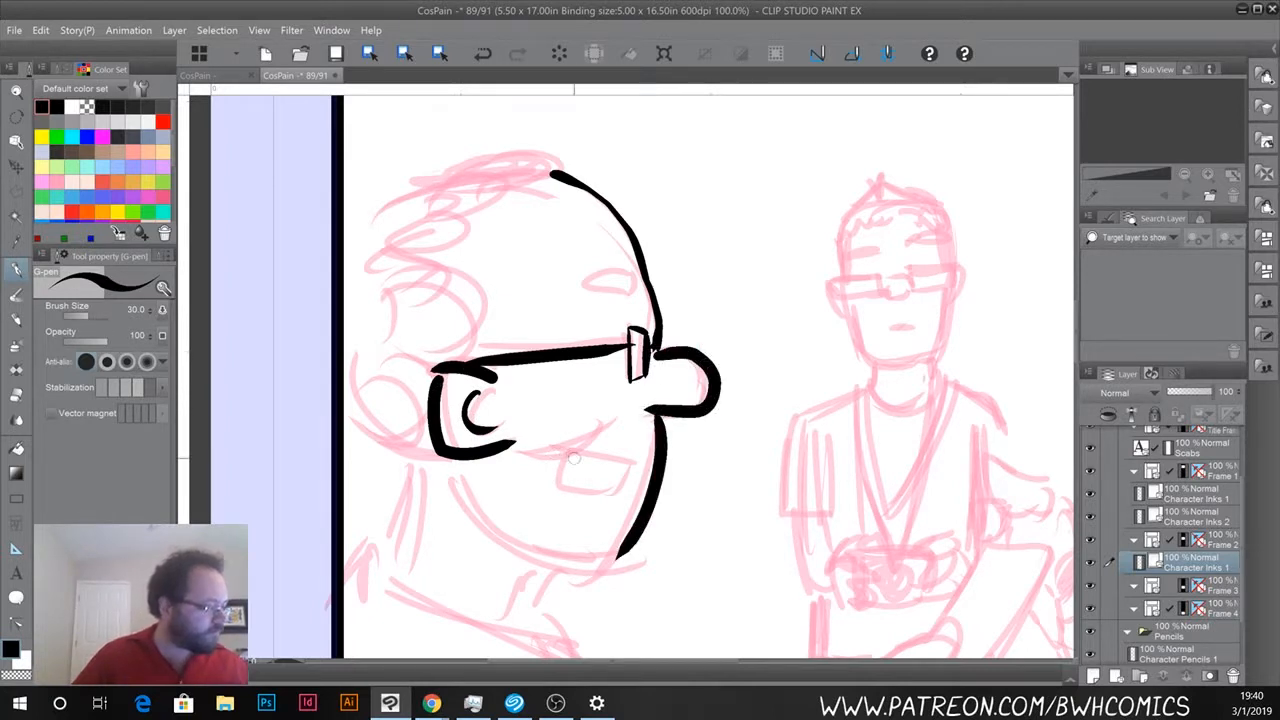
# Ink the foreground man's open mouth, chin and jaw, then the back of his head and neck.
pyautogui.moveTo(598, 426)
pyautogui.mouseDown()
pyautogui.moveTo(520, 452)
pyautogui.moveTo(636, 460)
pyautogui.moveTo(602, 502)
pyautogui.moveTo(558, 472)
pyautogui.moveTo(564, 460)
pyautogui.mouseUp()
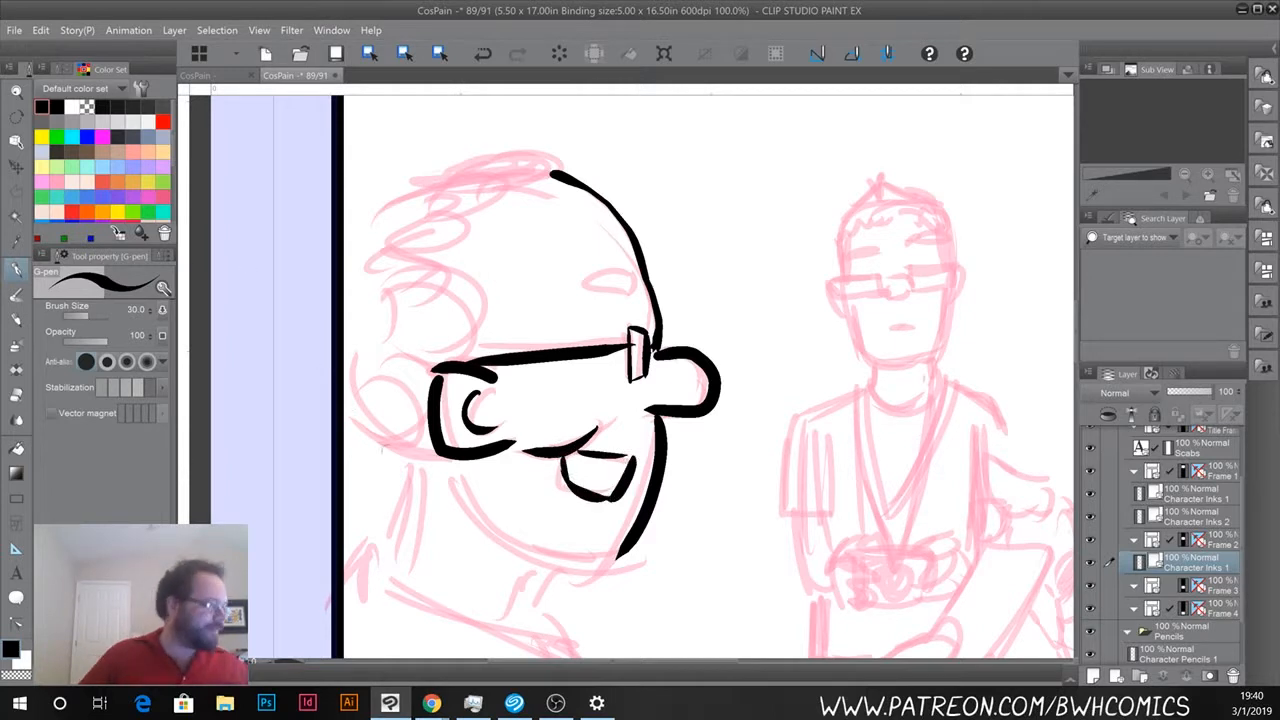
pyautogui.moveTo(452, 482)
pyautogui.mouseDown()
pyautogui.moveTo(505, 556)
pyautogui.moveTo(618, 556)
pyautogui.mouseUp()
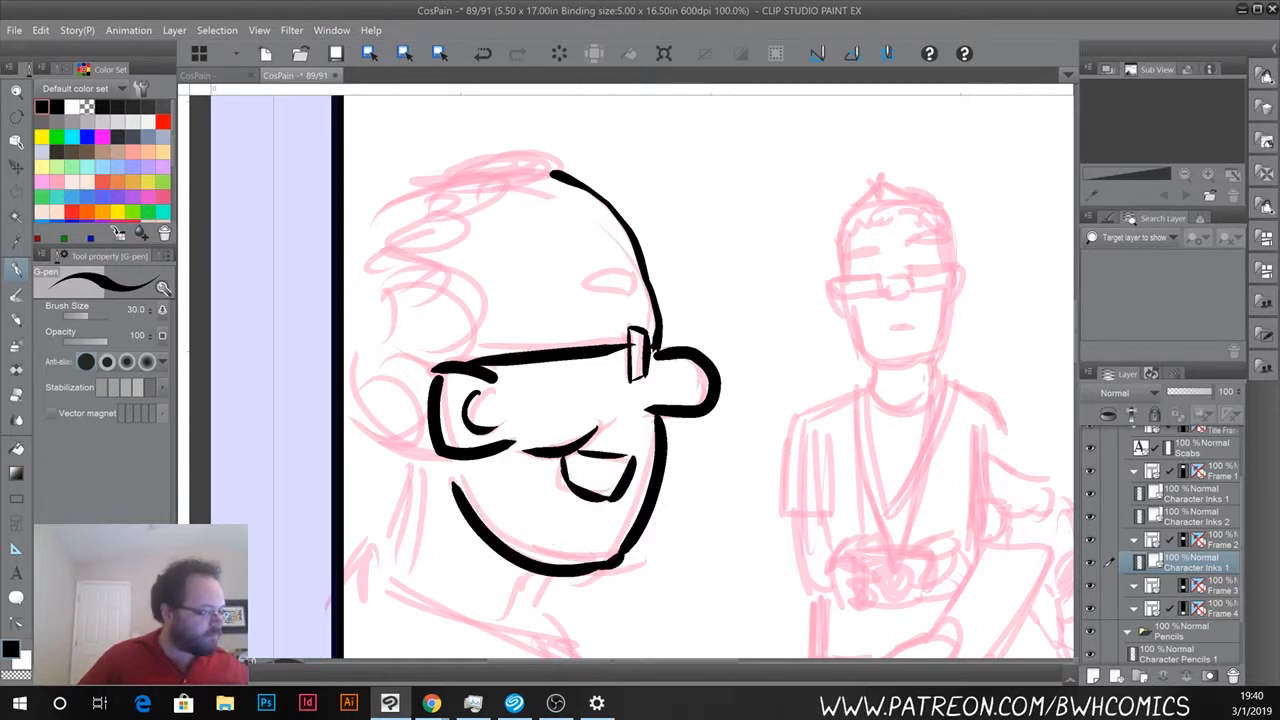
pyautogui.moveTo(456, 168)
pyautogui.mouseDown()
pyautogui.moveTo(530, 143)
pyautogui.moveTo(566, 176)
pyautogui.moveTo(458, 222)
pyautogui.moveTo(428, 276)
pyautogui.moveTo(463, 358)
pyautogui.moveTo(402, 202)
pyautogui.moveTo(343, 226)
pyautogui.mouseUp()
pyautogui.moveTo(340, 418)
pyautogui.mouseDown()
pyautogui.moveTo(398, 463)
pyautogui.moveTo(446, 461)
pyautogui.moveTo(414, 464)
pyautogui.moveTo(388, 548)
pyautogui.mouseUp()
# Ink the heavy line sloping across the foreground man's shoulder from the frame's side border down to its lower border.
pyautogui.moveTo(452, 572); pyautogui.dragTo(471, 300)
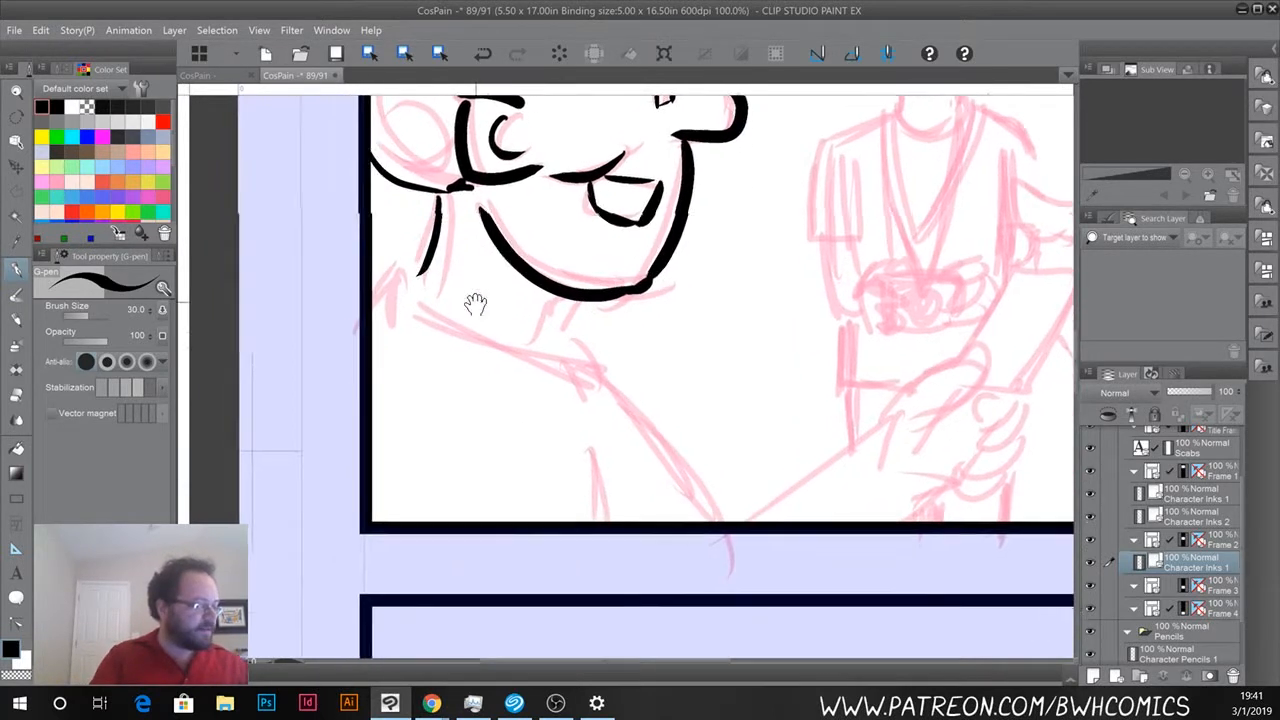
pyautogui.moveTo(365, 309); pyautogui.dragTo(652, 446)
pyautogui.moveTo(370, 282); pyautogui.dragTo(662, 486)
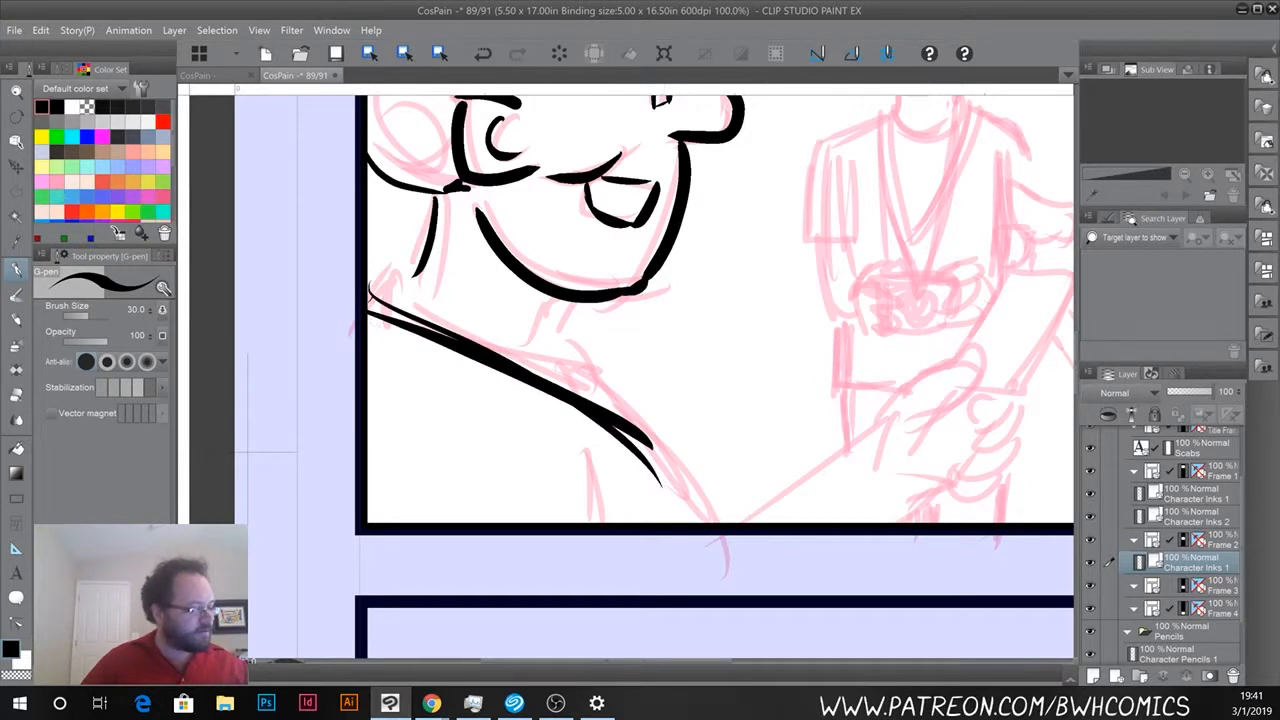
pyautogui.moveTo(638, 440); pyautogui.dragTo(690, 524)
pyautogui.moveTo(652, 468); pyautogui.dragTo(690, 524)
pyautogui.moveTo(640, 430); pyautogui.dragTo(696, 522)
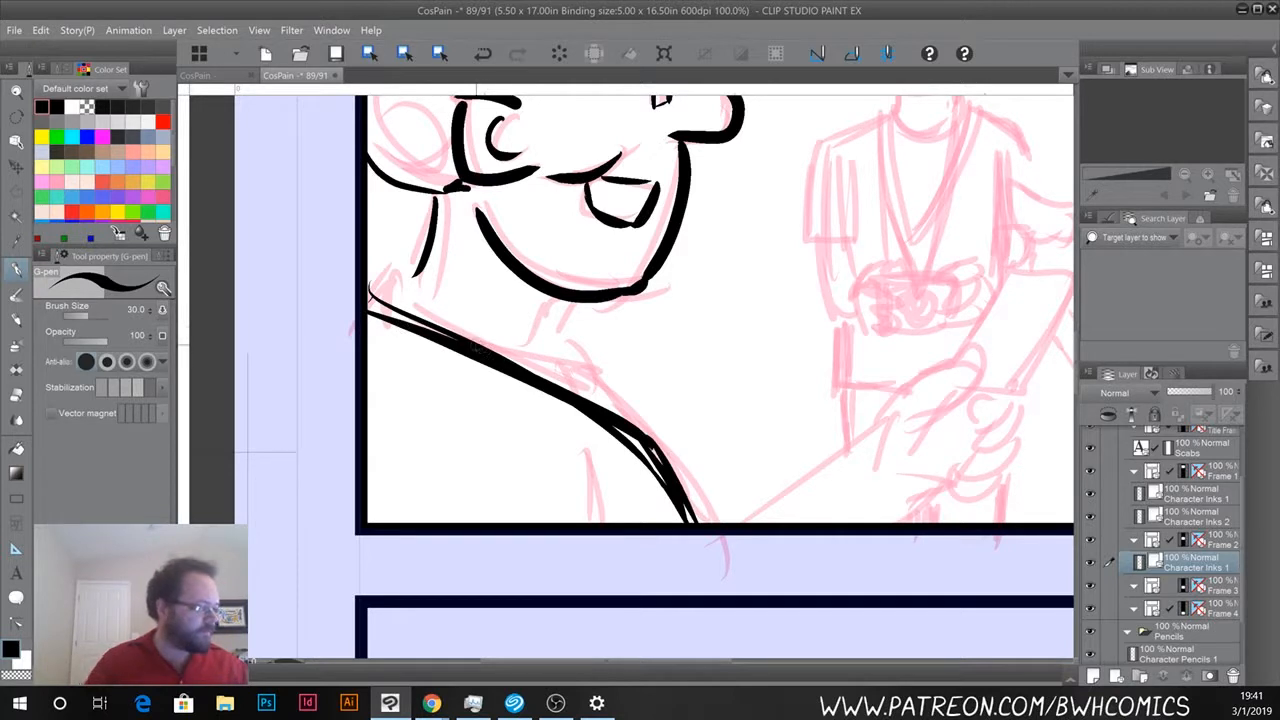
# Ink the foreground man's collar, front of the neck, outer chest contour and the short sleeve line above the lower border.
pyautogui.moveTo(480, 345); pyautogui.dragTo(604, 378)
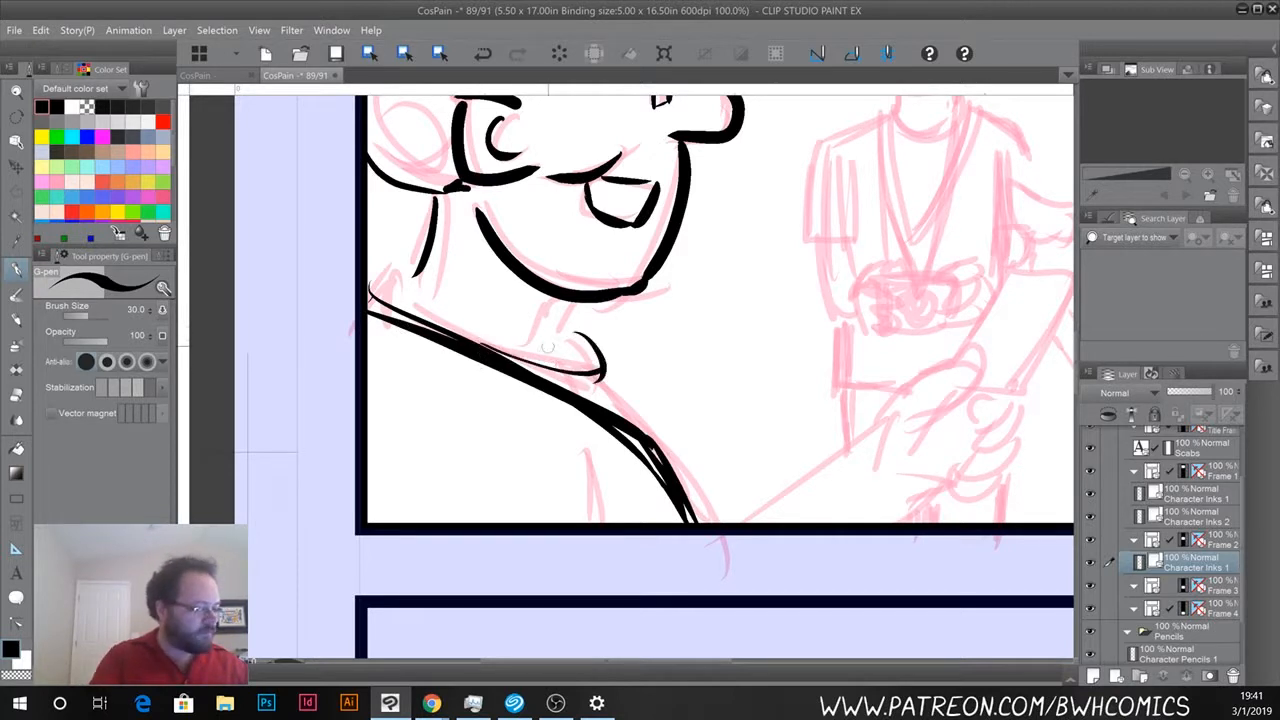
pyautogui.hotkey('ctrl', 'z')
pyautogui.moveTo(560, 331); pyautogui.dragTo(606, 372)
pyautogui.moveTo(577, 304); pyautogui.dragTo(558, 336)
pyautogui.moveTo(607, 374); pyautogui.dragTo(722, 522)
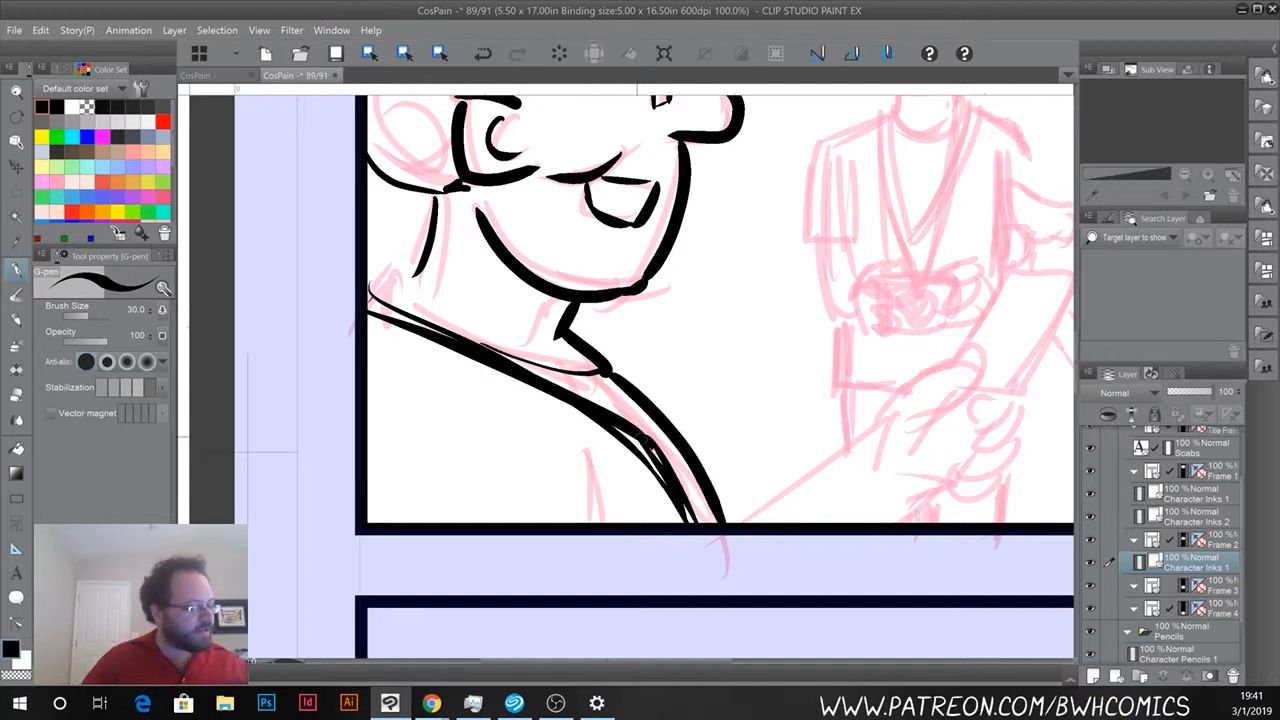
pyautogui.moveTo(588, 452); pyautogui.dragTo(601, 522)
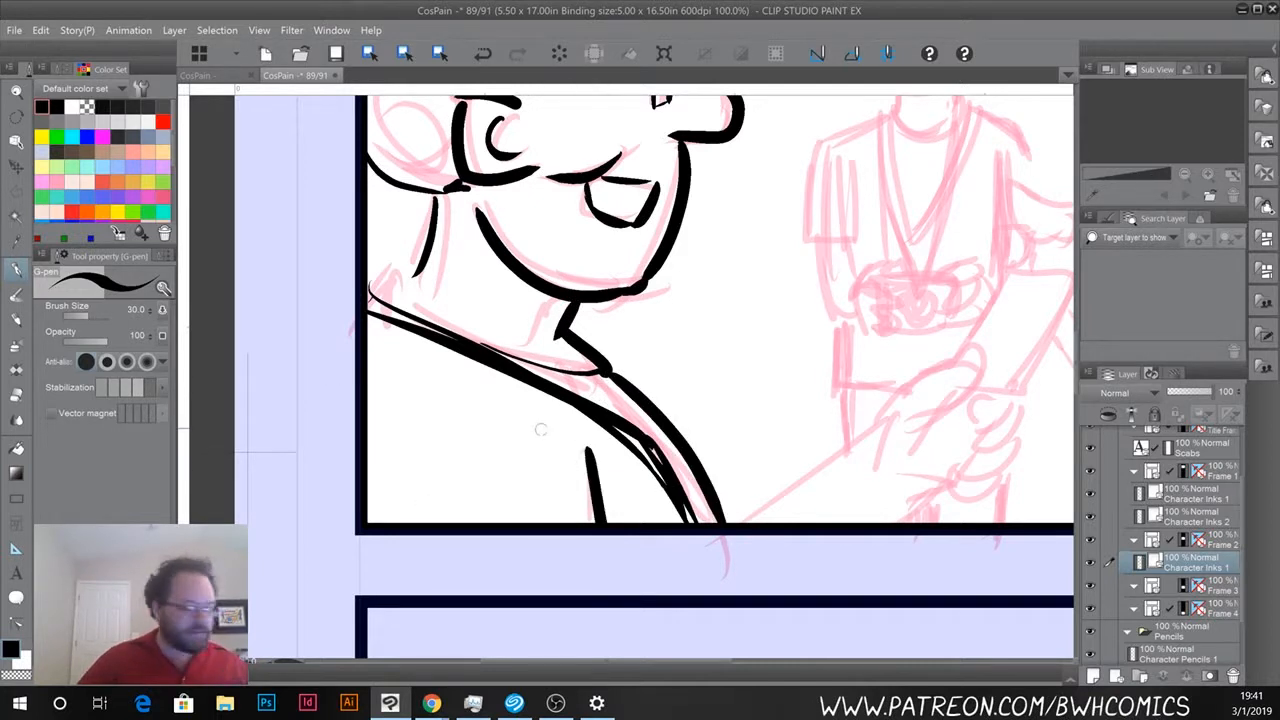
# Erase the doubled end of the foreground man's shoulder line and re-ink it to meet the chest contour at the frame's lower border.
pyautogui.press('e')
pyautogui.moveTo(630, 454)
pyautogui.mouseDown()
pyautogui.moveTo(662, 458)
pyautogui.moveTo(616, 424)
pyautogui.moveTo(708, 512)
pyautogui.mouseUp()
pyautogui.press('p')
pyautogui.moveTo(610, 420)
pyautogui.mouseDown()
pyautogui.moveTo(722, 506)
pyautogui.moveTo(724, 522)
pyautogui.mouseUp()
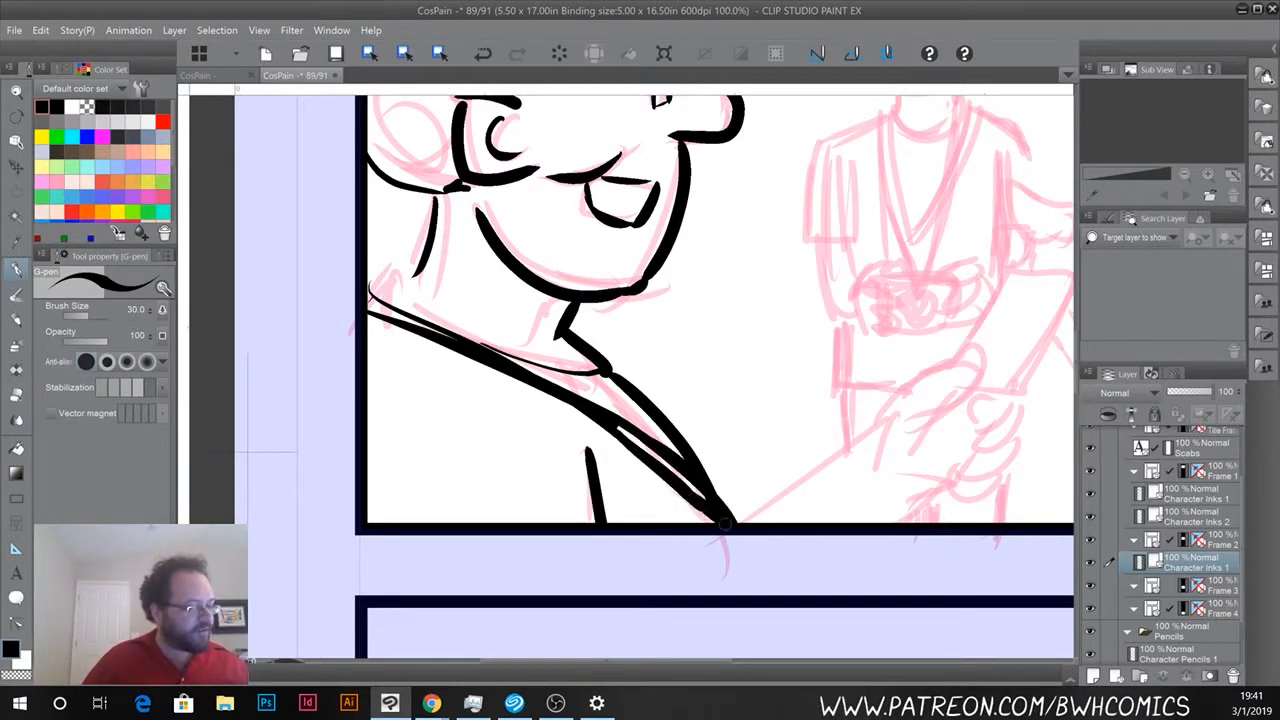
# Ink the foreground man's outstretched arm and his hand gripping the rectangular card, including the thumb, curled fingers and fingernails.
pyautogui.moveTo(621, 469); pyautogui.dragTo(364, 477)
pyautogui.moveTo(480, 524)
pyautogui.mouseDown()
pyautogui.moveTo(616, 414)
pyautogui.moveTo(603, 442)
pyautogui.moveTo(706, 331)
pyautogui.moveTo(729, 381)
pyautogui.moveTo(679, 409)
pyautogui.moveTo(703, 404)
pyautogui.moveTo(662, 447)
pyautogui.mouseUp()
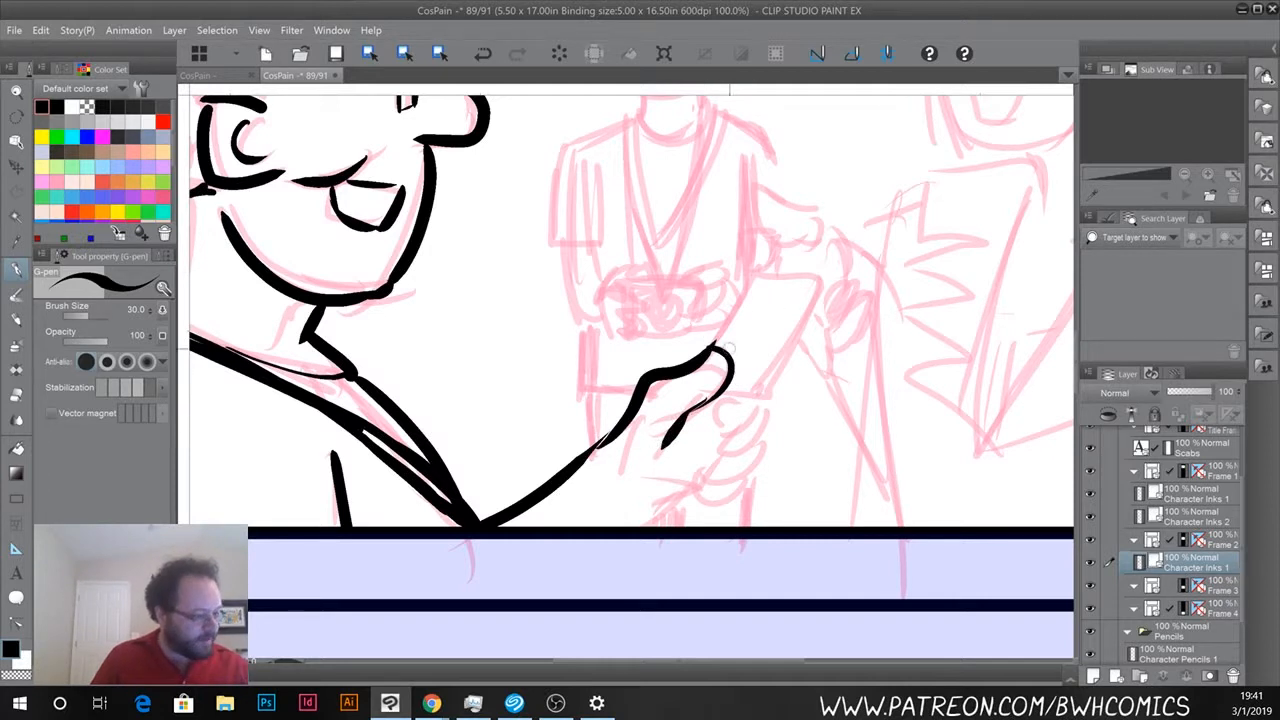
pyautogui.moveTo(716, 345)
pyautogui.mouseDown()
pyautogui.moveTo(760, 274)
pyautogui.moveTo(835, 278)
pyautogui.moveTo(752, 400)
pyautogui.moveTo(772, 404)
pyautogui.moveTo(734, 431)
pyautogui.moveTo(712, 414)
pyautogui.moveTo(732, 398)
pyautogui.moveTo(761, 436)
pyautogui.moveTo(724, 447)
pyautogui.moveTo(742, 470)
pyautogui.moveTo(706, 478)
pyautogui.moveTo(732, 498)
pyautogui.moveTo(692, 474)
pyautogui.moveTo(694, 486)
pyautogui.moveTo(628, 520)
pyautogui.moveTo(614, 502)
pyautogui.moveTo(615, 527)
pyautogui.mouseUp()
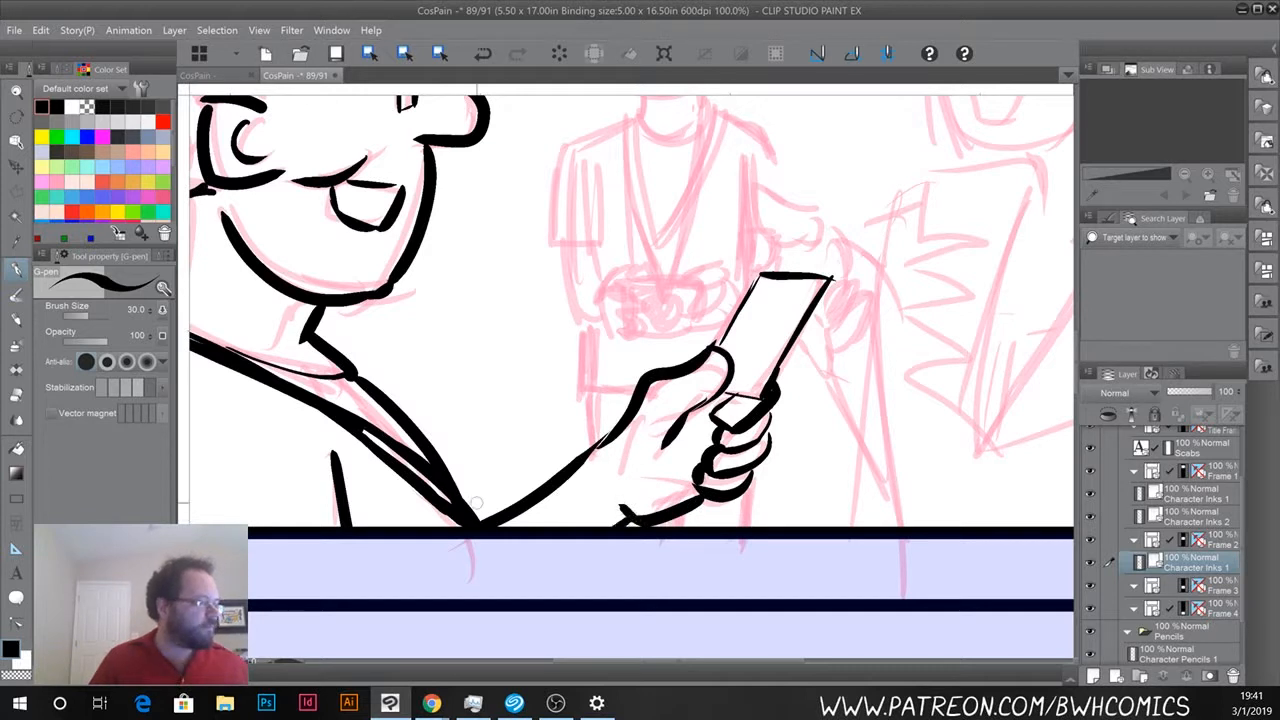
pyautogui.moveTo(699, 367); pyautogui.dragTo(713, 361)
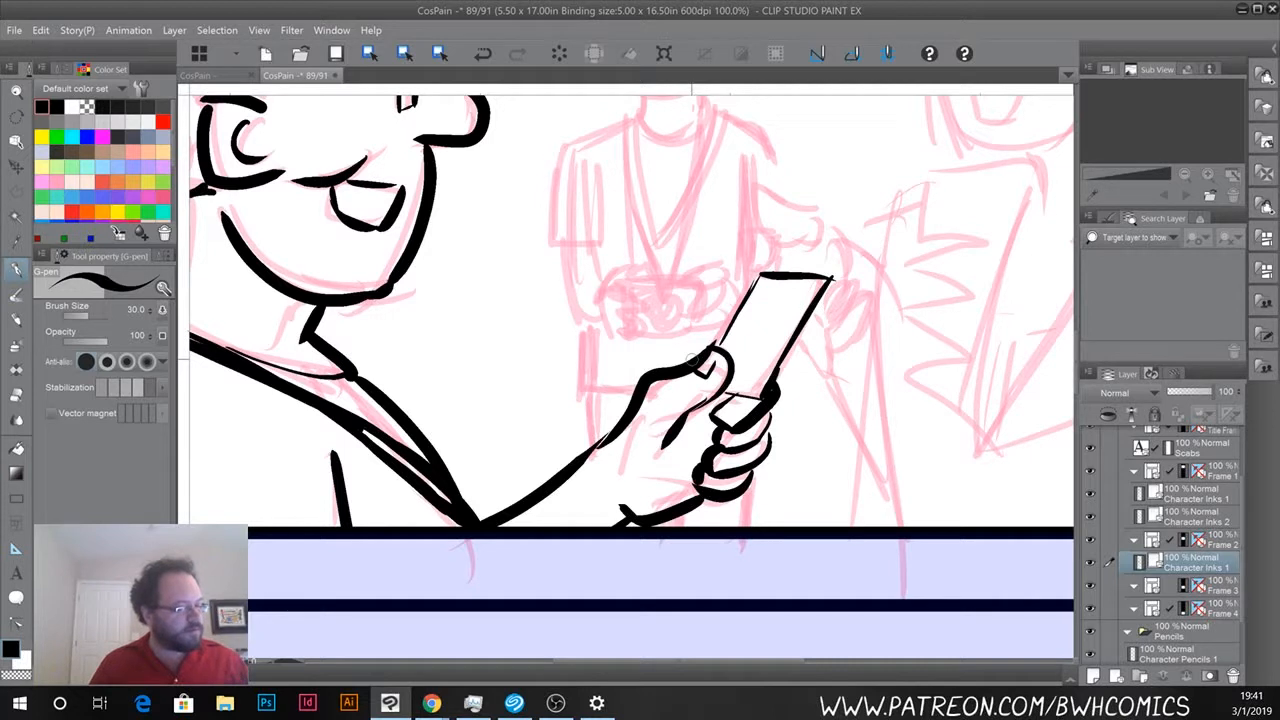
pyautogui.moveTo(741, 406); pyautogui.dragTo(730, 420)
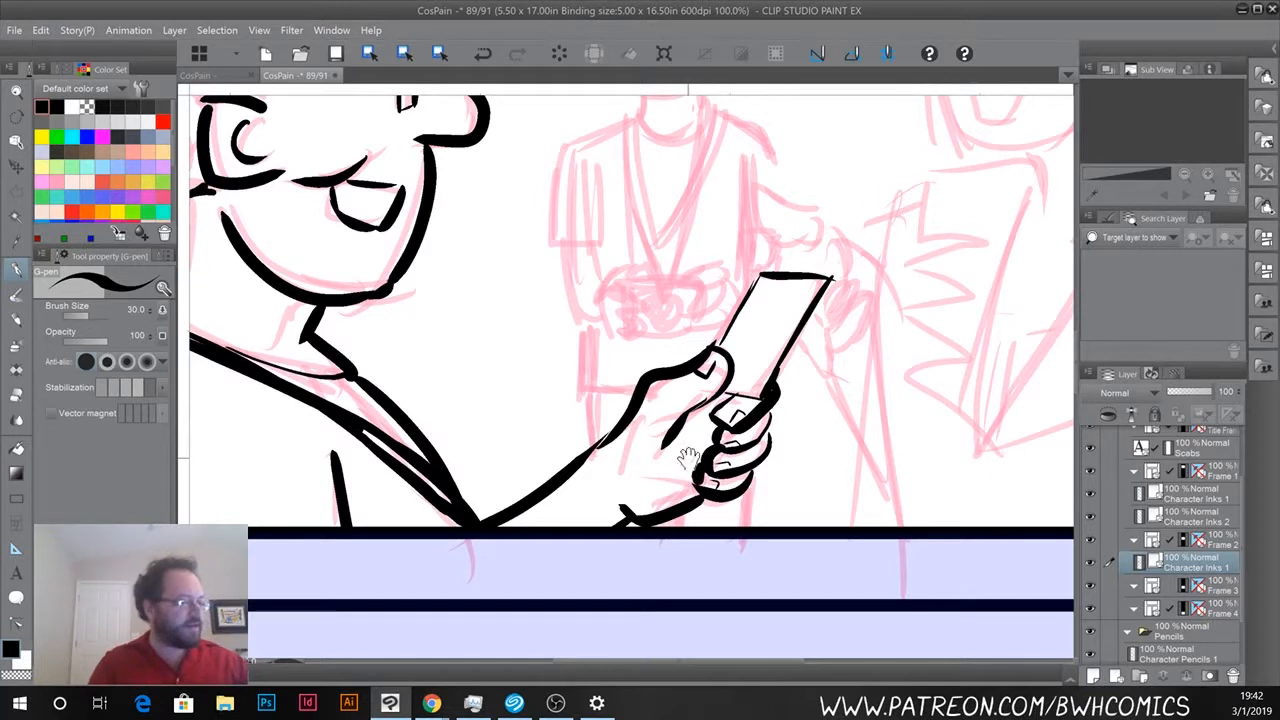
# Set the G-pen brush size to 20 and ink the smiling character's swept forelock, hairline, ear and back of the hair.
pyautogui.moveTo(586, 277); pyautogui.dragTo(305, 540)
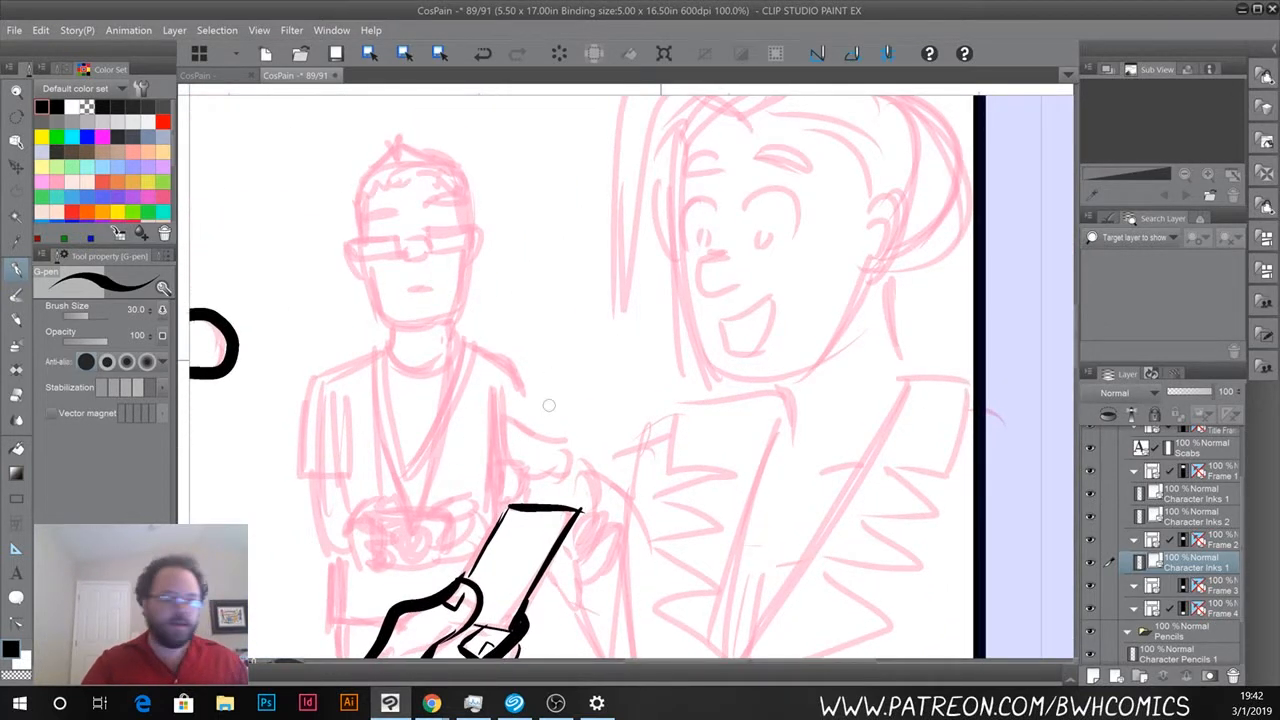
pyautogui.press('[')
pyautogui.press('[')
pyautogui.moveTo(551, 380); pyautogui.dragTo(503, 485)
pyautogui.moveTo(732, 188)
pyautogui.mouseDown()
pyautogui.moveTo(626, 140)
pyautogui.moveTo(570, 196)
pyautogui.moveTo(578, 408)
pyautogui.moveTo(589, 284)
pyautogui.moveTo(626, 224)
pyautogui.moveTo(680, 205)
pyautogui.moveTo(708, 220)
pyautogui.moveTo(738, 214)
pyautogui.moveTo(815, 270)
pyautogui.moveTo(836, 380)
pyautogui.mouseUp()
pyautogui.moveTo(826, 322); pyautogui.dragTo(818, 366)
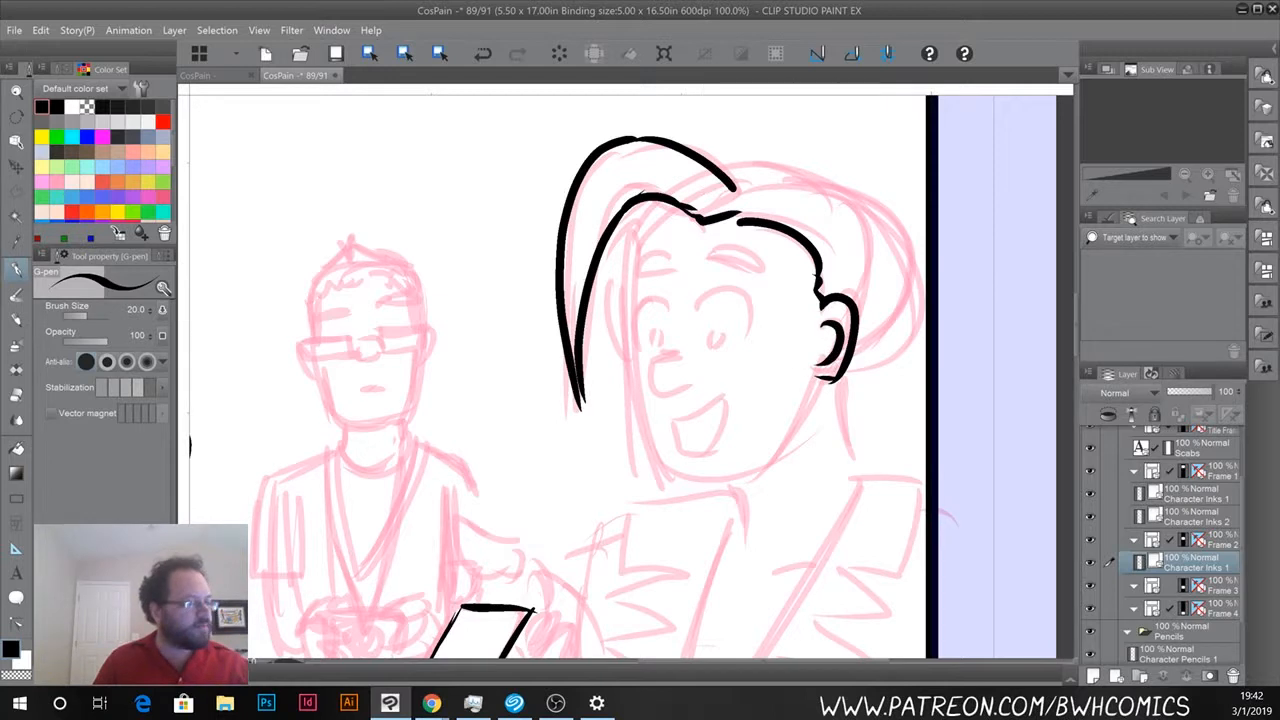
pyautogui.moveTo(686, 219)
pyautogui.mouseDown()
pyautogui.moveTo(642, 230)
pyautogui.moveTo(630, 255)
pyautogui.mouseUp()
pyautogui.moveTo(681, 216); pyautogui.dragTo(700, 211)
pyautogui.moveTo(733, 162)
pyautogui.mouseDown()
pyautogui.moveTo(836, 183)
pyautogui.moveTo(868, 365)
pyautogui.moveTo(840, 390)
pyautogui.mouseUp()
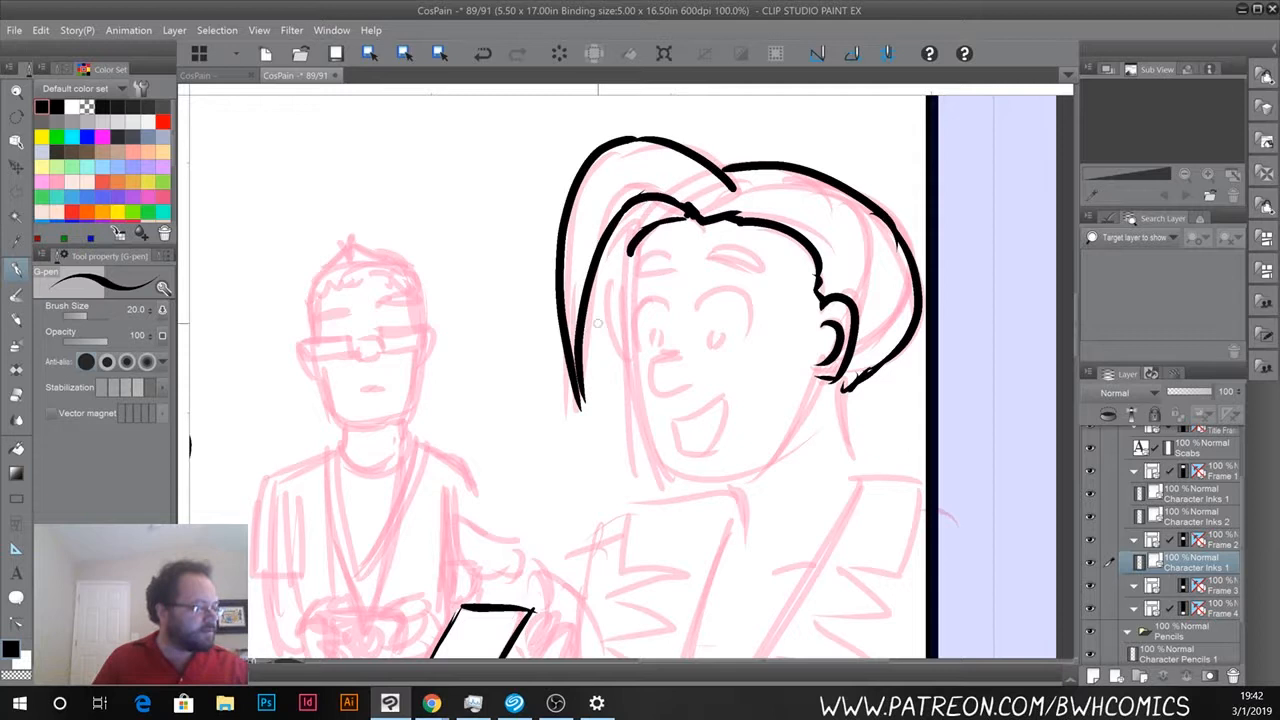
# Ink the smiling character's hair strand beside the cheek, side of the face, chin and jaw, cleaning up the jaw line with the eraser.
pyautogui.moveTo(586, 304); pyautogui.dragTo(628, 344)
pyautogui.moveTo(632, 270)
pyautogui.mouseDown()
pyautogui.moveTo(632, 254)
pyautogui.moveTo(645, 446)
pyautogui.mouseUp()
pyautogui.moveTo(641, 400); pyautogui.dragTo(658, 480)
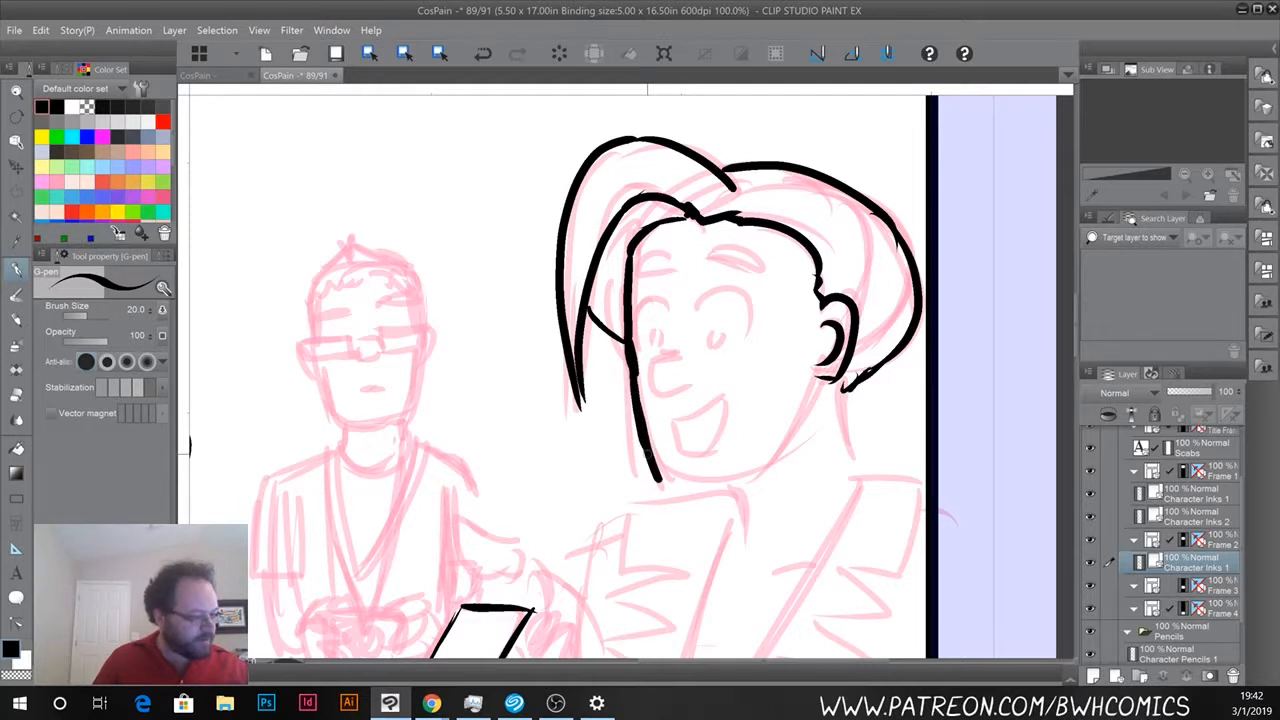
pyautogui.hotkey('ctrl', 'z')
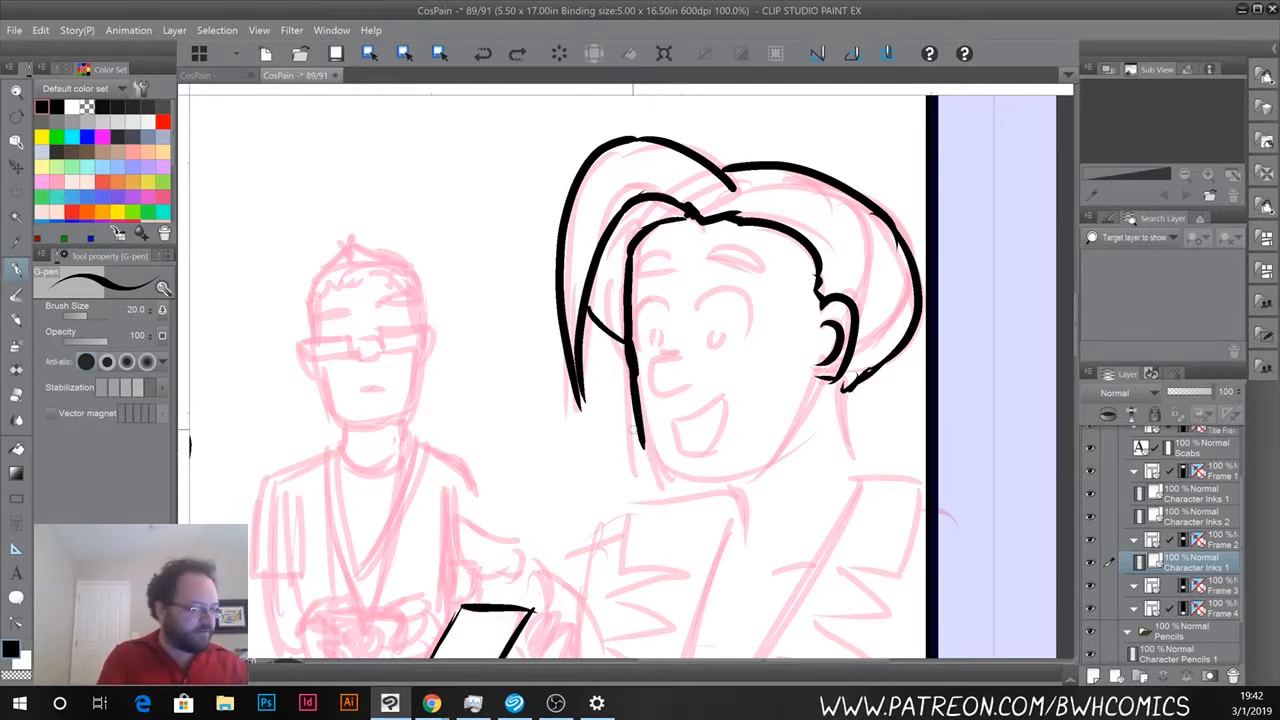
pyautogui.moveTo(638, 430)
pyautogui.mouseDown()
pyautogui.moveTo(686, 476)
pyautogui.moveTo(778, 462)
pyautogui.moveTo(802, 412)
pyautogui.mouseUp()
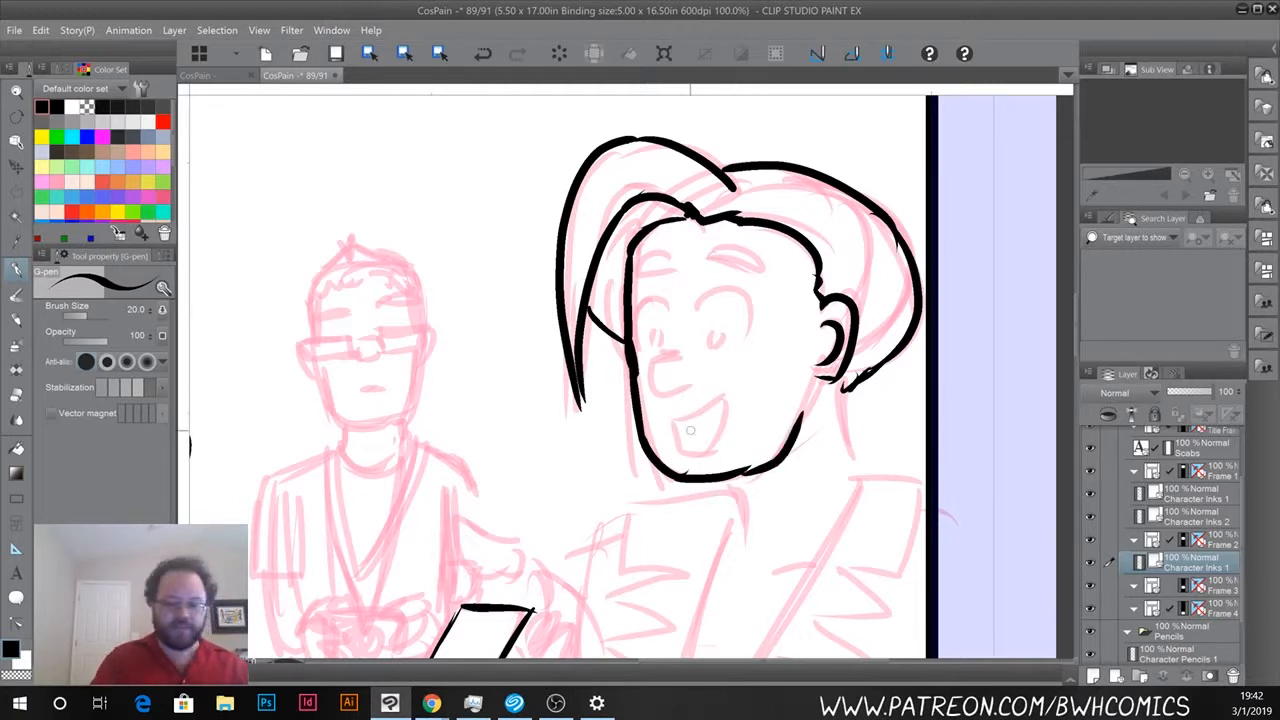
pyautogui.press('e')
pyautogui.moveTo(728, 450)
pyautogui.mouseDown()
pyautogui.moveTo(736, 479)
pyautogui.moveTo(698, 466)
pyautogui.moveTo(706, 480)
pyautogui.moveTo(760, 468)
pyautogui.mouseUp()
pyautogui.press('p')
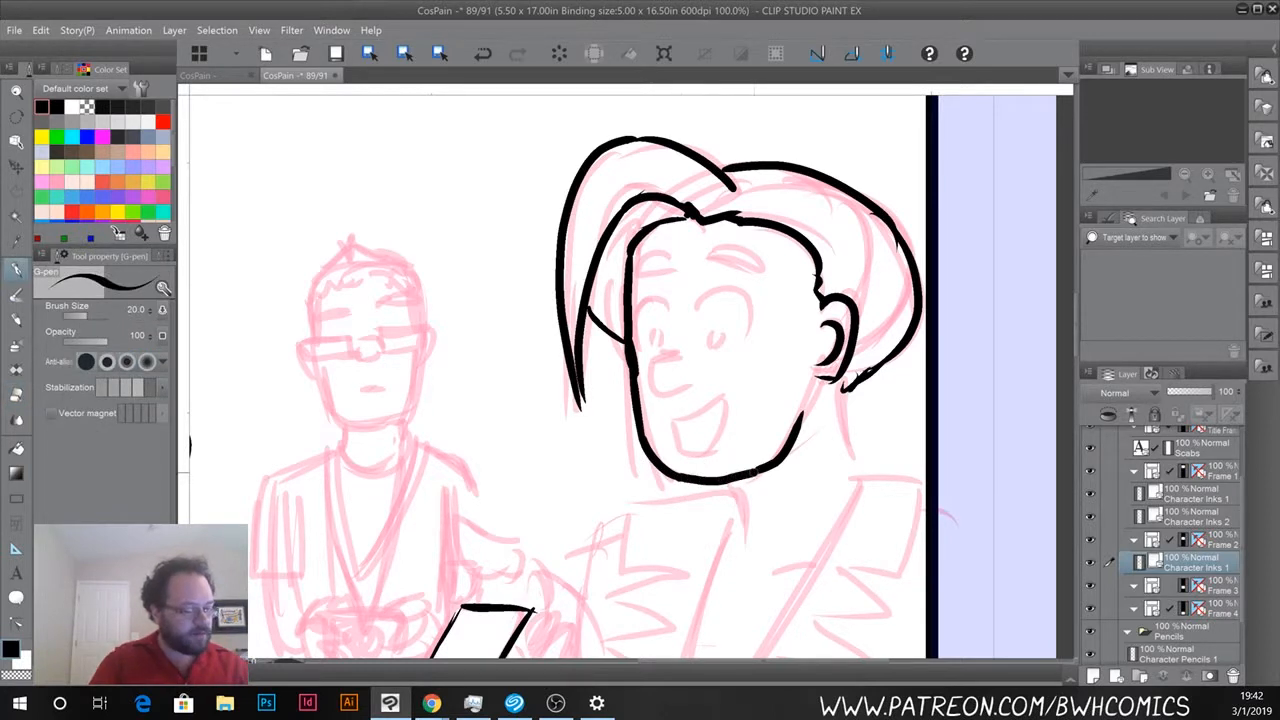
# Ink the smiling character's open mouth, nose, both eyes and eyebrows.
pyautogui.moveTo(676, 411)
pyautogui.mouseDown()
pyautogui.moveTo(740, 393)
pyautogui.moveTo(732, 442)
pyautogui.mouseUp()
pyautogui.moveTo(677, 412); pyautogui.dragTo(727, 438)
pyautogui.moveTo(688, 357); pyautogui.dragTo(650, 356)
pyautogui.moveTo(650, 358)
pyautogui.mouseDown()
pyautogui.moveTo(648, 374)
pyautogui.moveTo(710, 390)
pyautogui.mouseUp()
pyautogui.moveTo(701, 300); pyautogui.dragTo(750, 342)
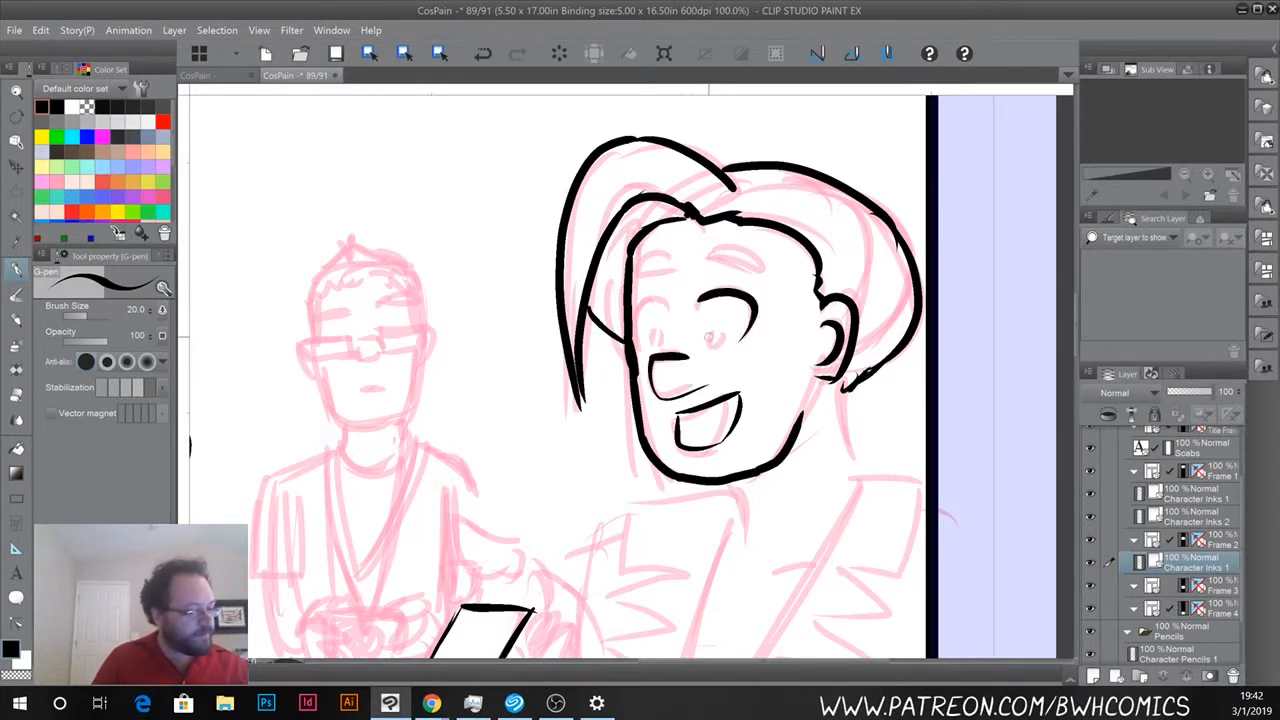
pyautogui.moveTo(668, 300); pyautogui.dragTo(640, 342)
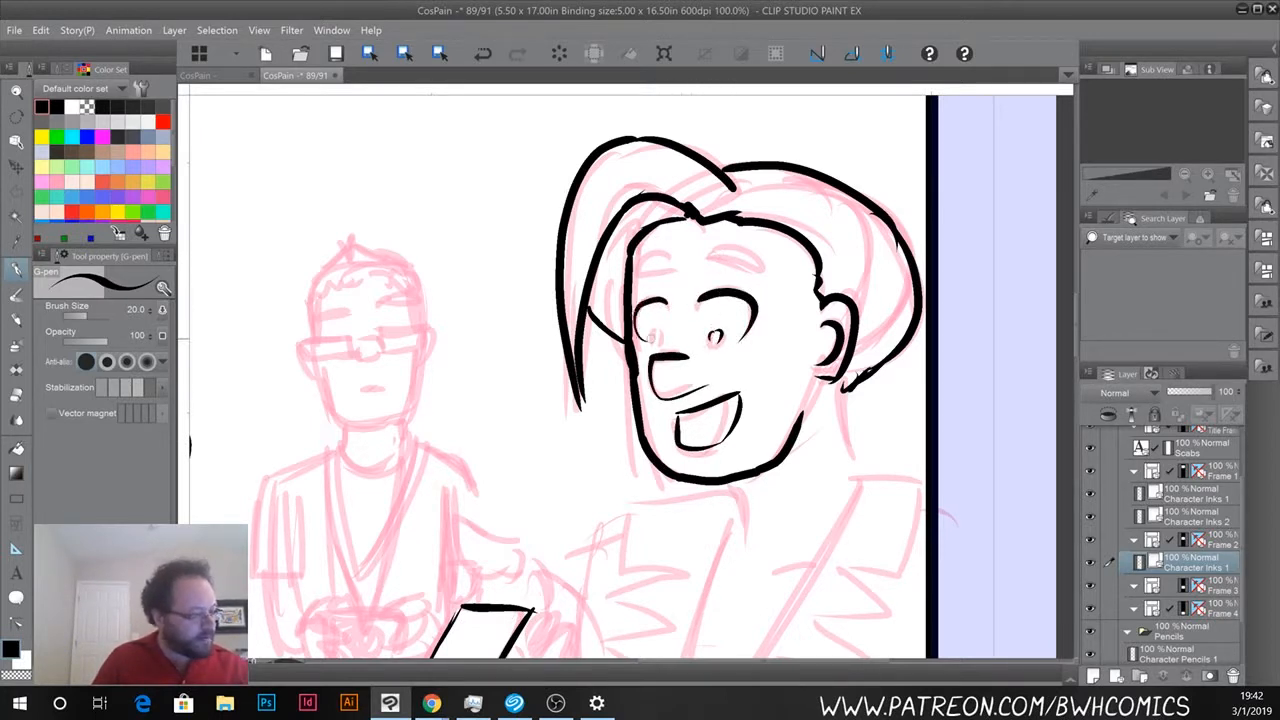
pyautogui.moveTo(708, 252); pyautogui.dragTo(766, 264)
pyautogui.moveTo(674, 258)
pyautogui.mouseDown()
pyautogui.moveTo(626, 272)
pyautogui.moveTo(678, 262)
pyautogui.mouseUp()
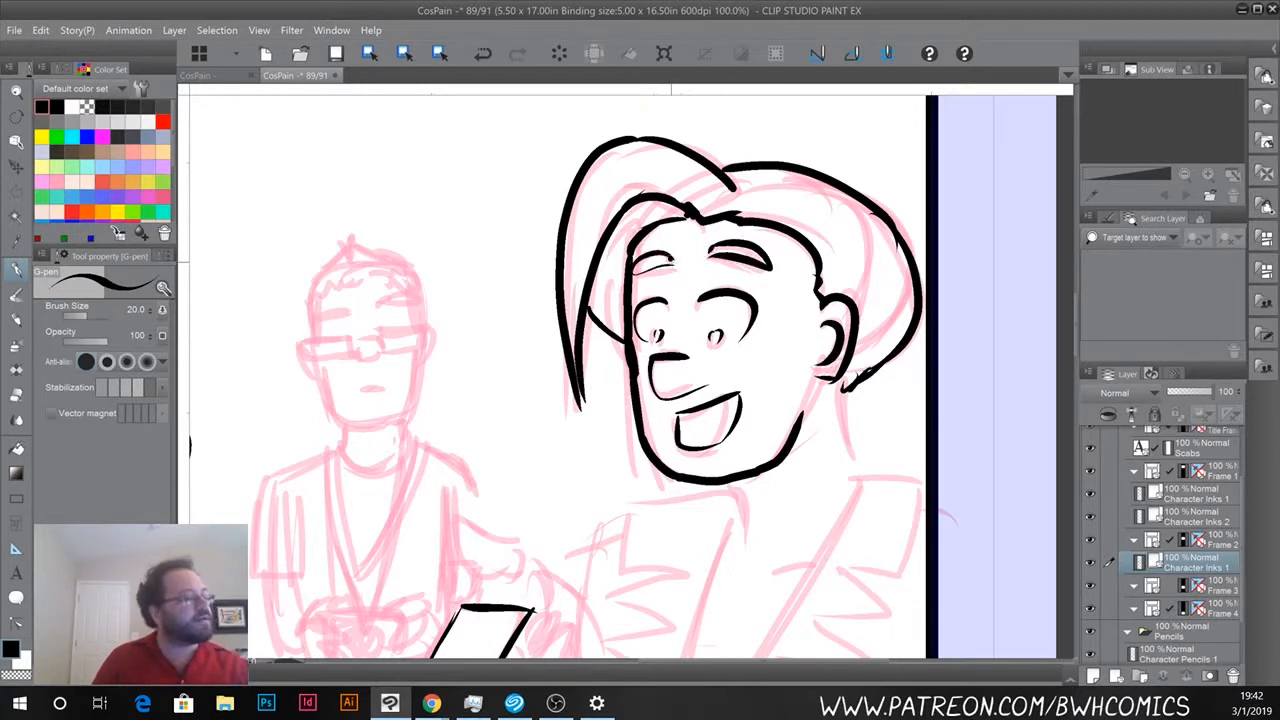
# Ink both sides of the smiling character's neck and the long diagonal inner edge of the jacket lapel nearest the frame's side border.
pyautogui.moveTo(727, 482); pyautogui.dragTo(748, 538)
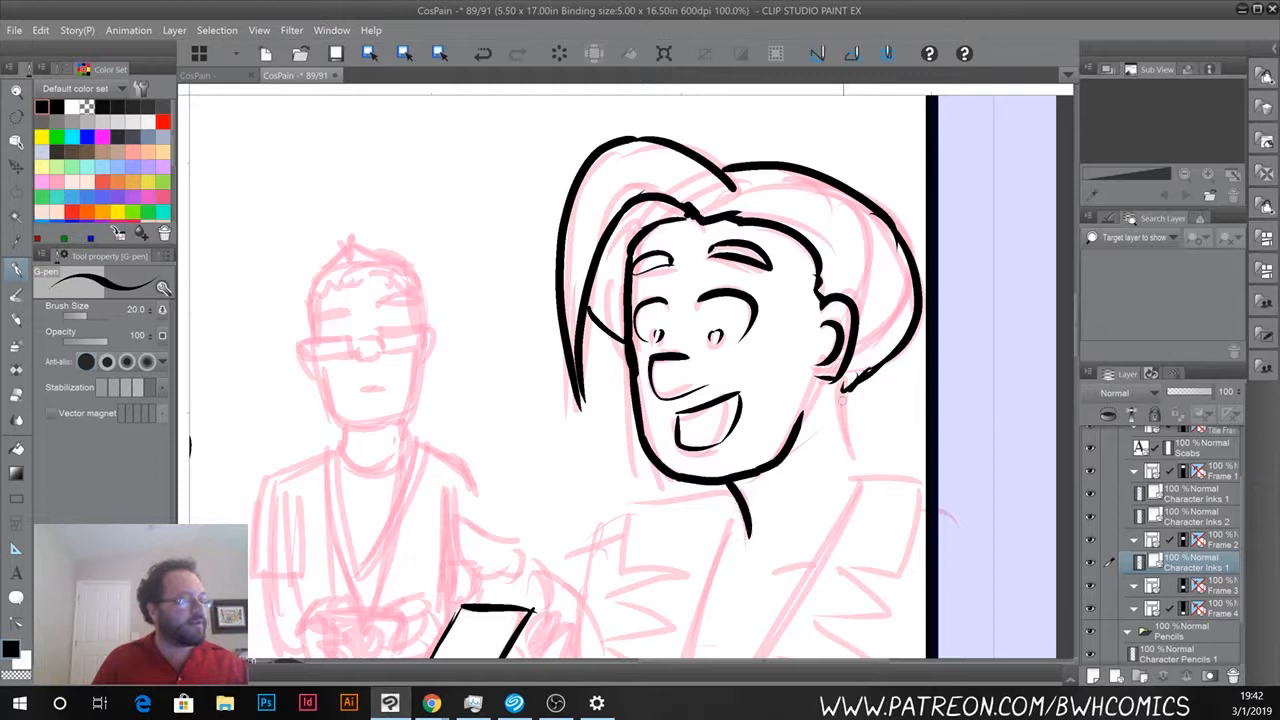
pyautogui.moveTo(845, 392); pyautogui.dragTo(843, 474)
pyautogui.moveTo(657, 591); pyautogui.dragTo(569, 289)
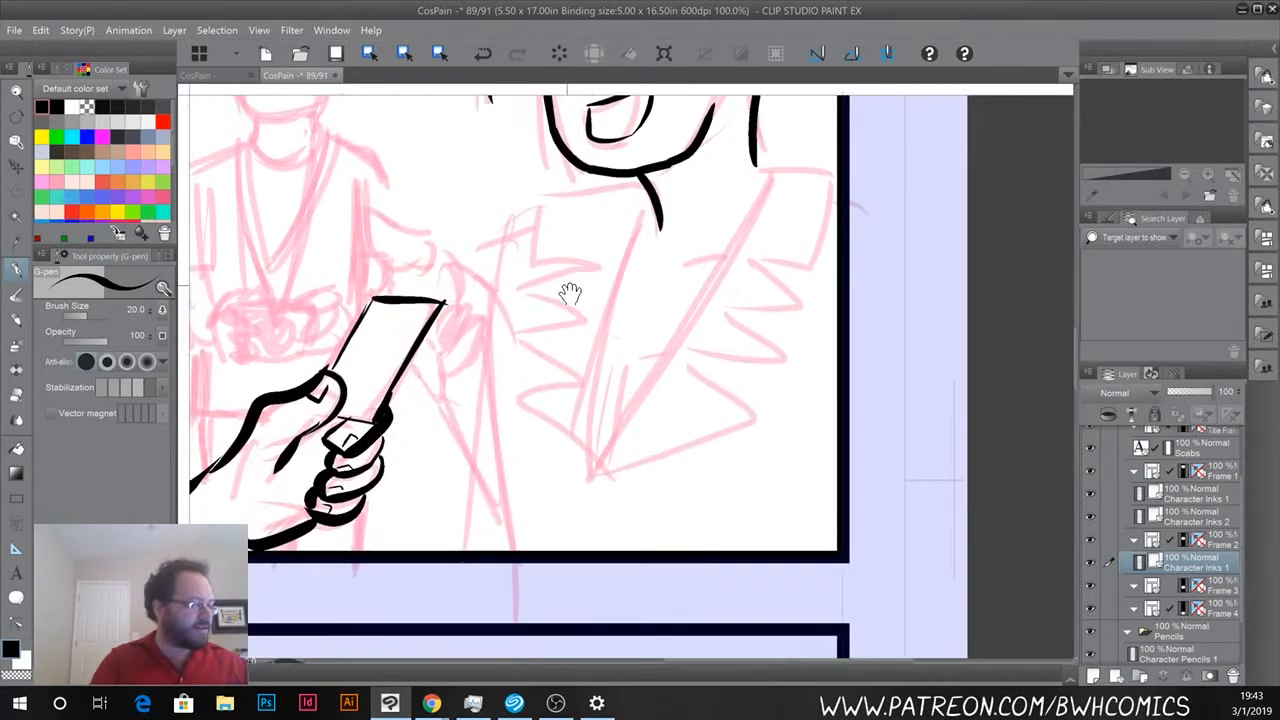
pyautogui.moveTo(770, 170); pyautogui.dragTo(610, 476)
pyautogui.moveTo(768, 160)
pyautogui.mouseDown()
pyautogui.moveTo(838, 222)
pyautogui.moveTo(748, 266)
pyautogui.mouseUp()
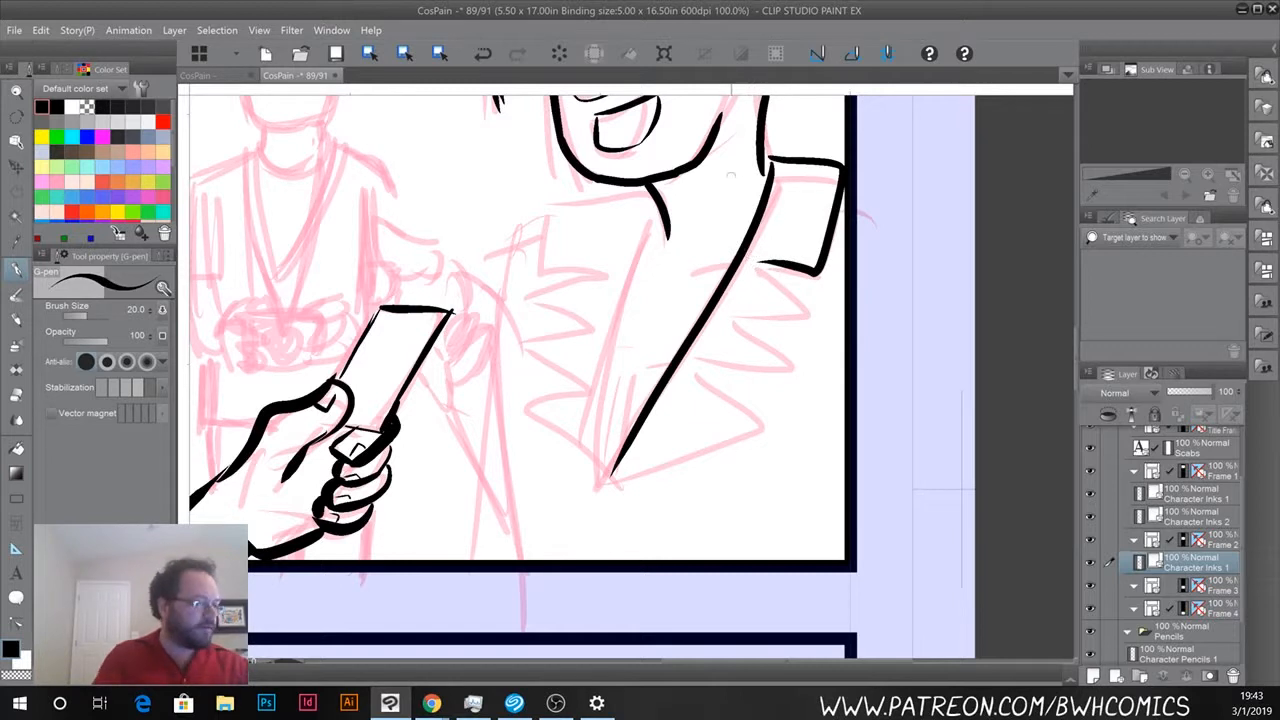
pyautogui.hotkey('ctrl', 'z')
pyautogui.moveTo(766, 158); pyautogui.dragTo(846, 161)
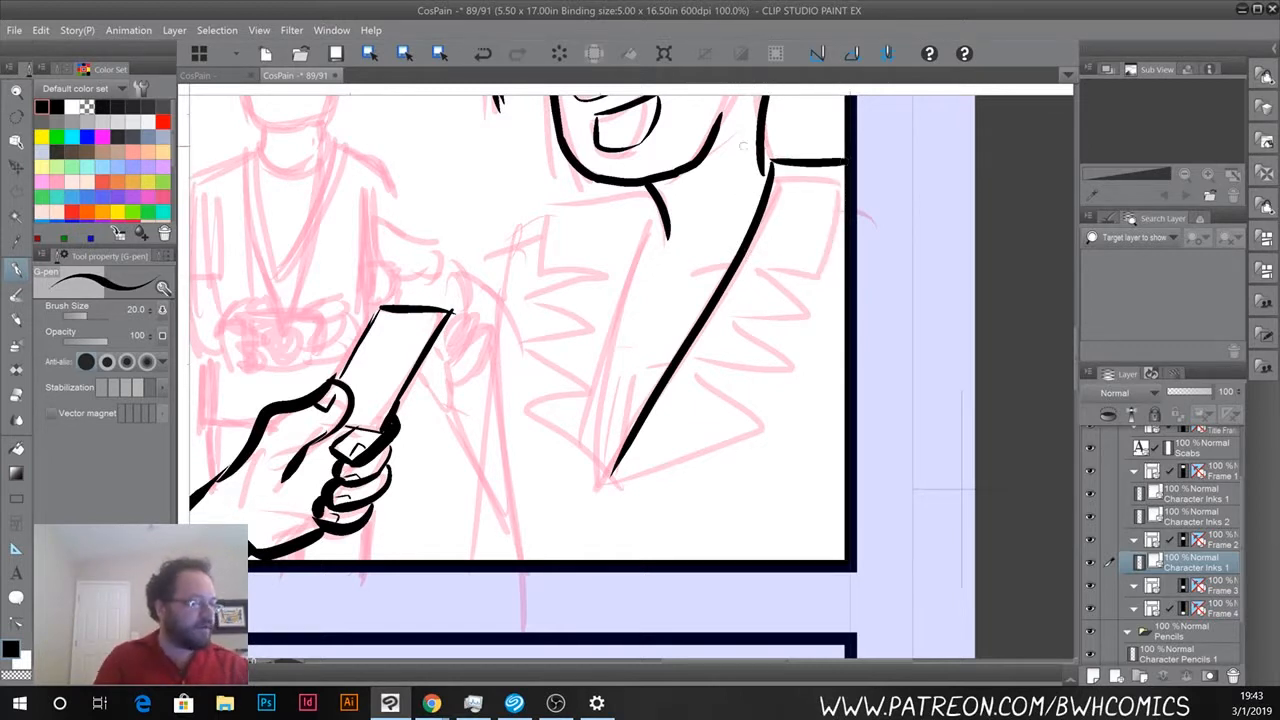
pyautogui.hotkey('ctrl', 'z')
# Ink the smiling character's two jagged lapels meeting in a point, then the shoulder and the jacket edge down to the lower border.
pyautogui.moveTo(766, 158)
pyautogui.mouseDown()
pyautogui.moveTo(832, 162)
pyautogui.moveTo(820, 272)
pyautogui.moveTo(762, 270)
pyautogui.moveTo(803, 312)
pyautogui.moveTo(740, 316)
pyautogui.moveTo(795, 362)
pyautogui.moveTo(706, 363)
pyautogui.moveTo(762, 420)
pyautogui.moveTo(606, 476)
pyautogui.mouseUp()
pyautogui.moveTo(656, 198); pyautogui.dragTo(606, 462)
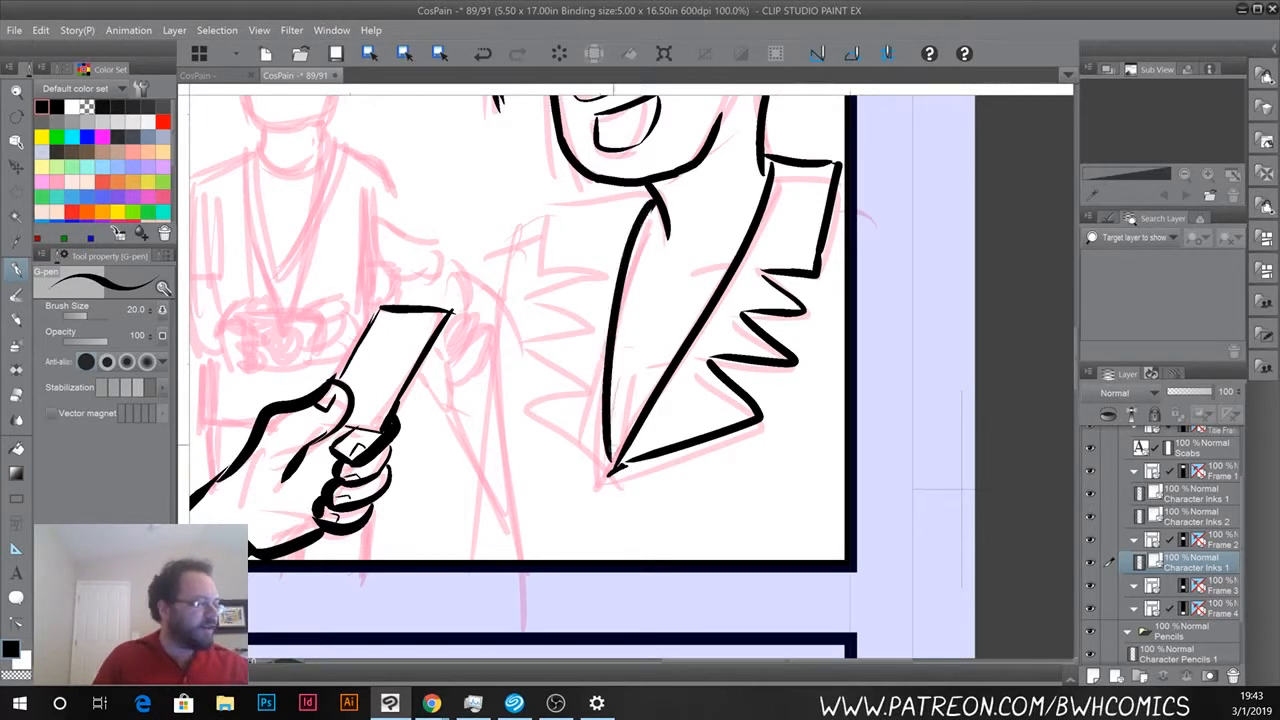
pyautogui.moveTo(654, 186)
pyautogui.mouseDown()
pyautogui.moveTo(566, 214)
pyautogui.moveTo(550, 272)
pyautogui.moveTo(604, 276)
pyautogui.moveTo(540, 298)
pyautogui.moveTo(592, 324)
pyautogui.moveTo(536, 306)
pyautogui.moveTo(596, 321)
pyautogui.moveTo(528, 356)
pyautogui.moveTo(590, 368)
pyautogui.moveTo(517, 392)
pyautogui.moveTo(608, 462)
pyautogui.mouseUp()
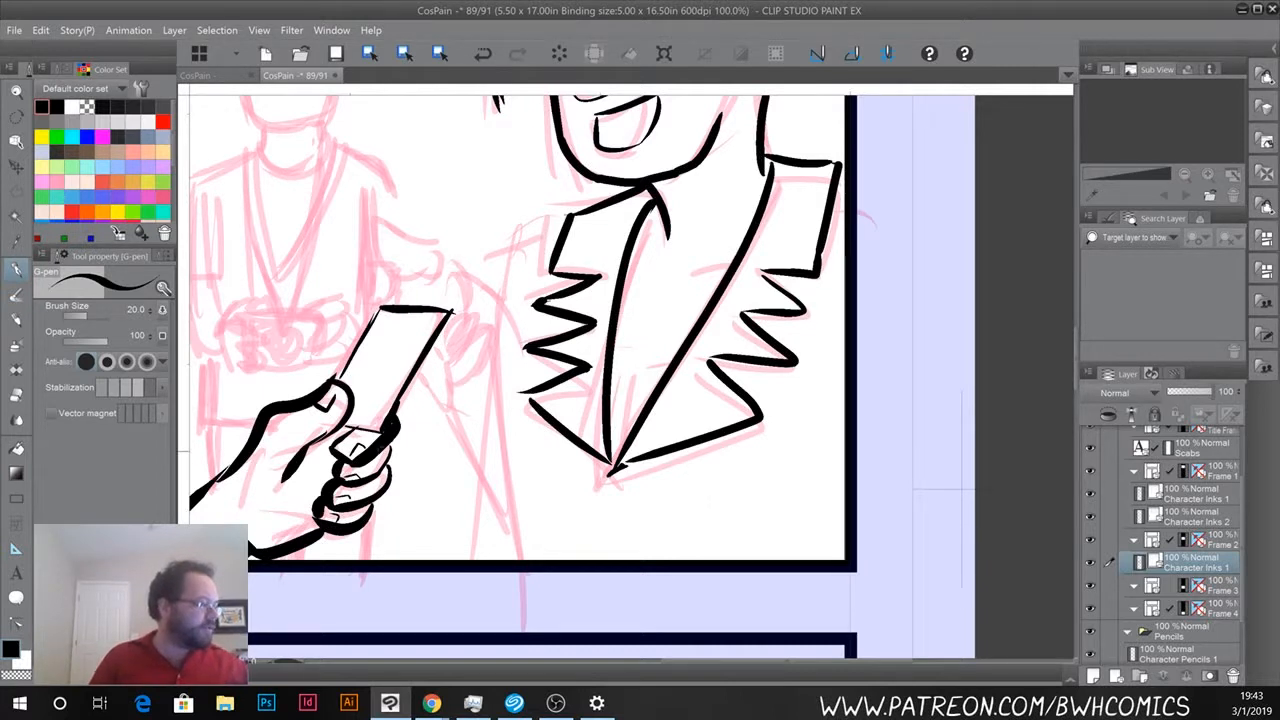
pyautogui.moveTo(568, 221)
pyautogui.mouseDown()
pyautogui.moveTo(497, 259)
pyautogui.moveTo(491, 300)
pyautogui.moveTo(520, 558)
pyautogui.mouseUp()
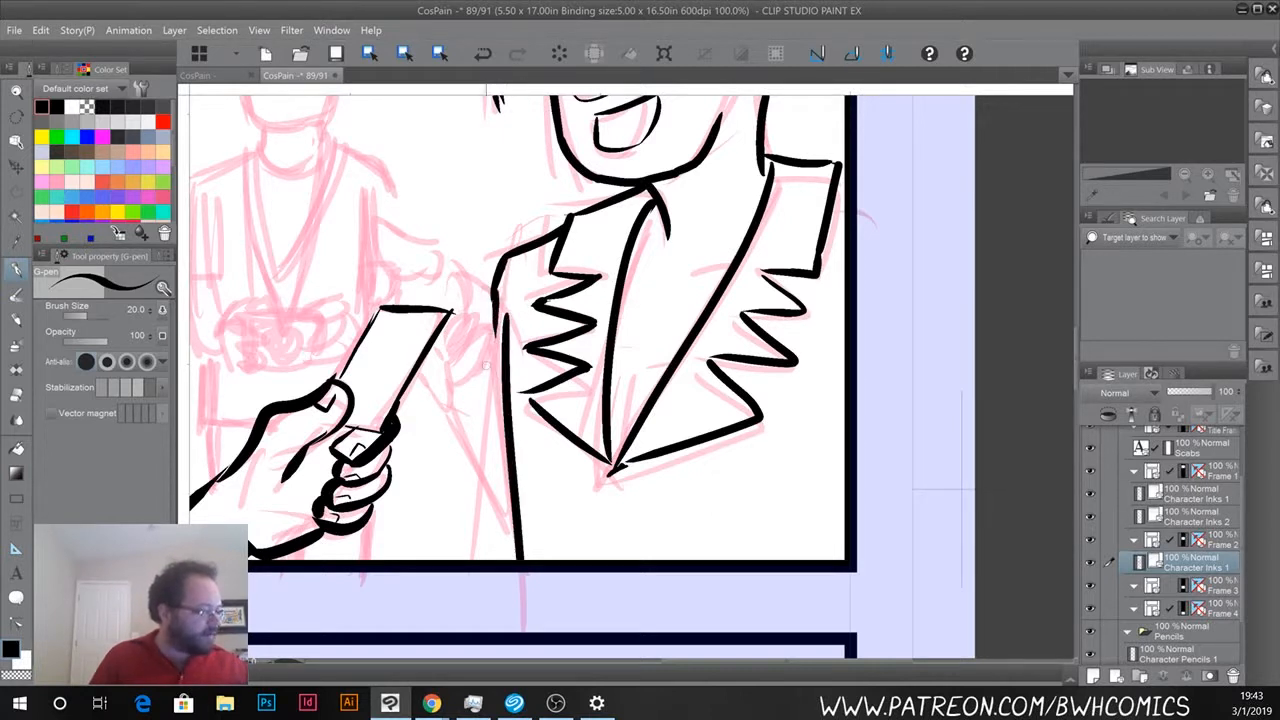
# Ink the smiling character's raised hand behind the card, with its thumb, curled fingers, palm and outer contour.
pyautogui.moveTo(446, 260)
pyautogui.mouseDown()
pyautogui.moveTo(374, 210)
pyautogui.moveTo(390, 262)
pyautogui.moveTo(436, 280)
pyautogui.moveTo(394, 304)
pyautogui.mouseUp()
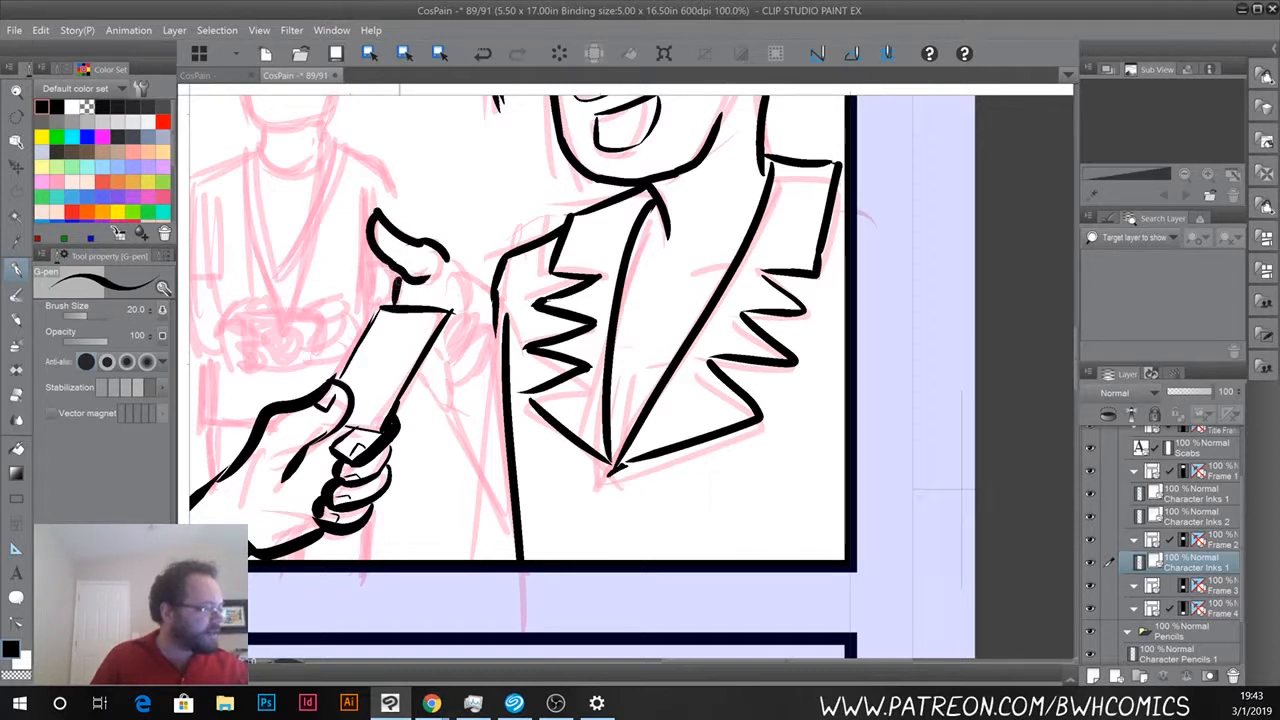
pyautogui.moveTo(418, 379)
pyautogui.mouseDown()
pyautogui.moveTo(437, 416)
pyautogui.moveTo(440, 358)
pyautogui.moveTo(448, 378)
pyautogui.moveTo(482, 326)
pyautogui.moveTo(486, 376)
pyautogui.moveTo(455, 386)
pyautogui.moveTo(466, 320)
pyautogui.moveTo(476, 334)
pyautogui.mouseUp()
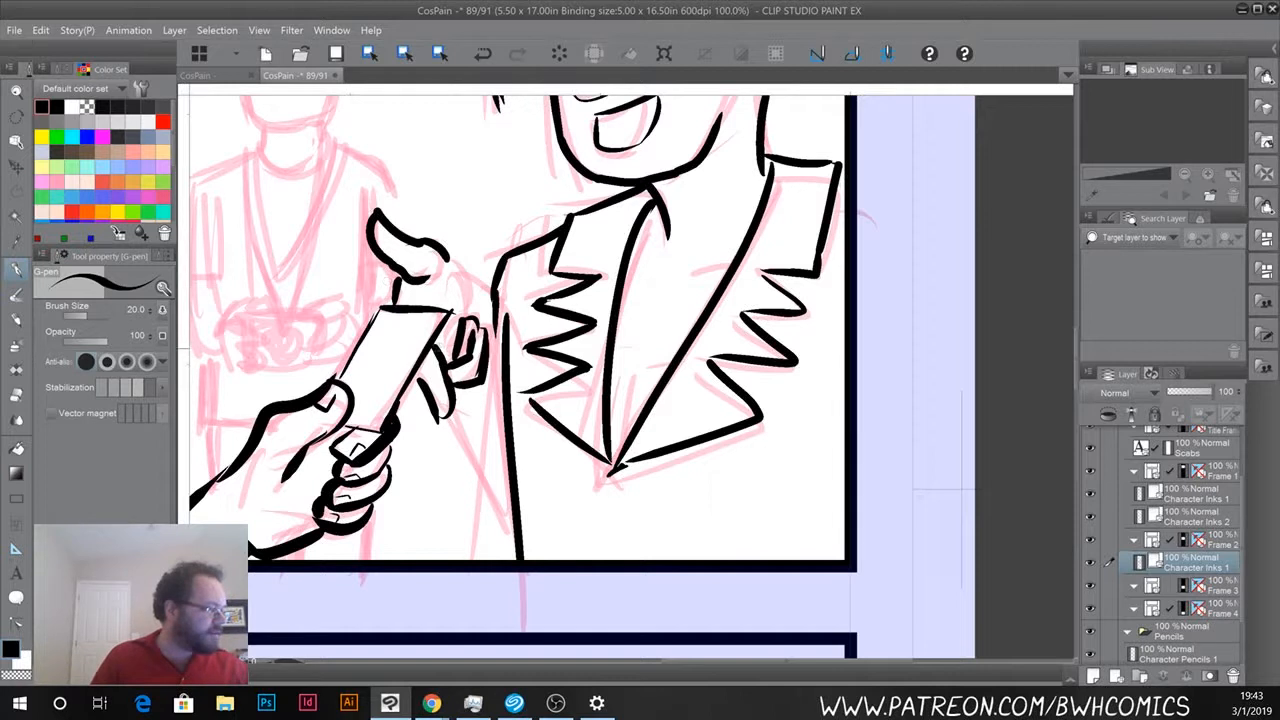
pyautogui.moveTo(458, 314); pyautogui.dragTo(450, 340)
pyautogui.moveTo(452, 328); pyautogui.dragTo(464, 314)
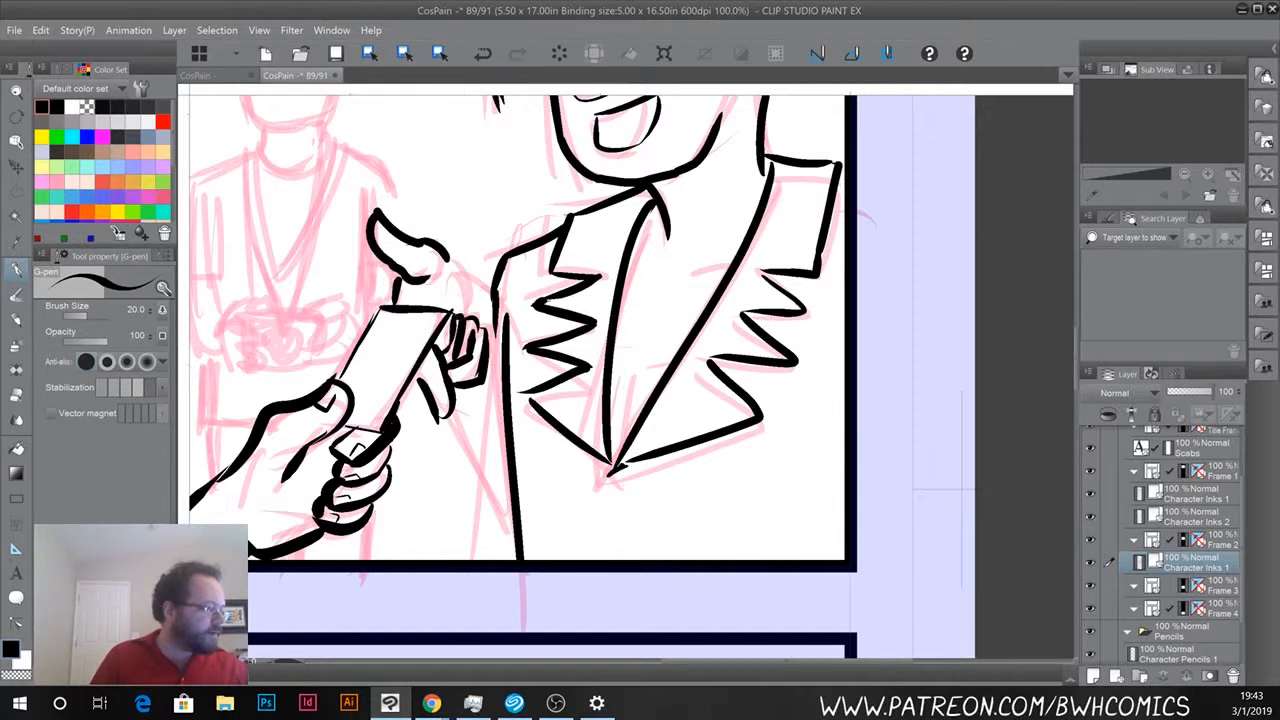
pyautogui.moveTo(445, 253); pyautogui.dragTo(466, 314)
pyautogui.moveTo(481, 382); pyautogui.dragTo(455, 452)
pyautogui.moveTo(472, 302); pyautogui.dragTo(481, 322)
pyautogui.moveTo(428, 394)
pyautogui.mouseDown()
pyautogui.moveTo(418, 408)
pyautogui.moveTo(440, 454)
pyautogui.moveTo(455, 432)
pyautogui.mouseUp()
pyautogui.moveTo(480, 322); pyautogui.dragTo(470, 414)
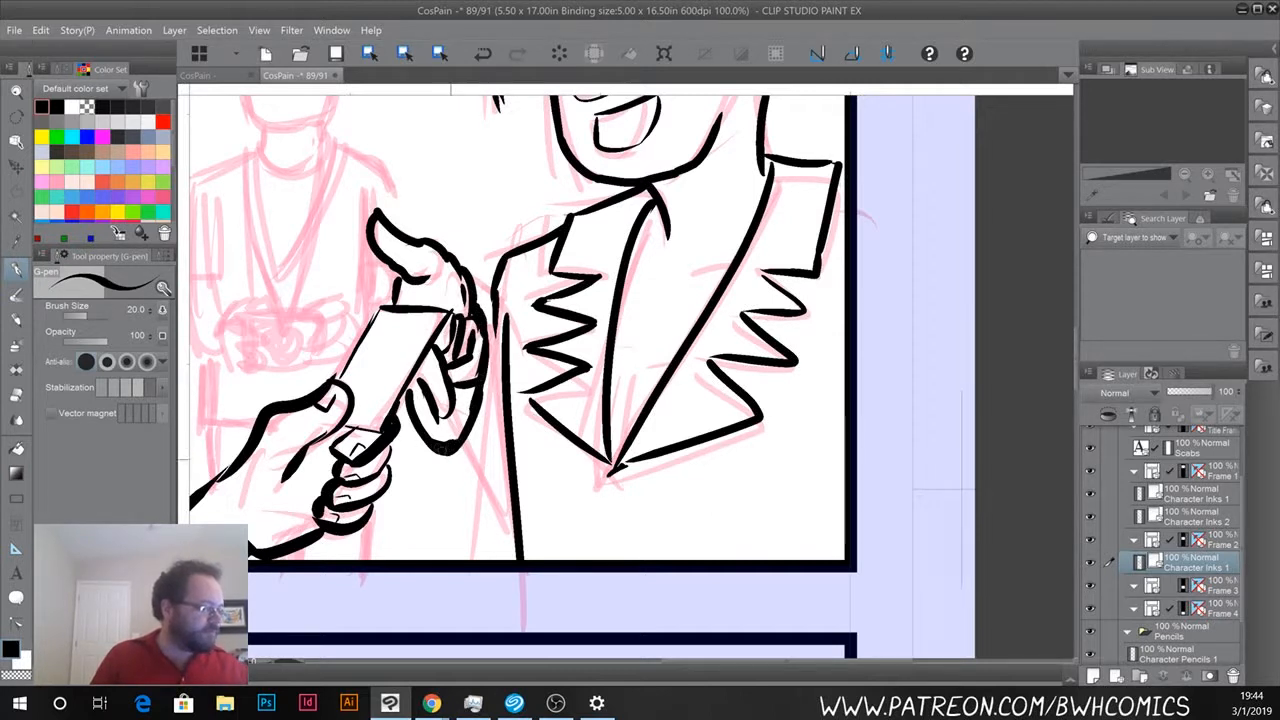
# Ink the smiling character's forearm from the raised hand to the frame's lower border and the sleeve line alongside the jacket edge.
pyautogui.moveTo(440, 448); pyautogui.dragTo(504, 534)
pyautogui.moveTo(497, 306); pyautogui.dragTo(504, 372)
pyautogui.moveTo(497, 328); pyautogui.dragTo(505, 432)
pyautogui.moveTo(494, 518); pyautogui.dragTo(514, 558)
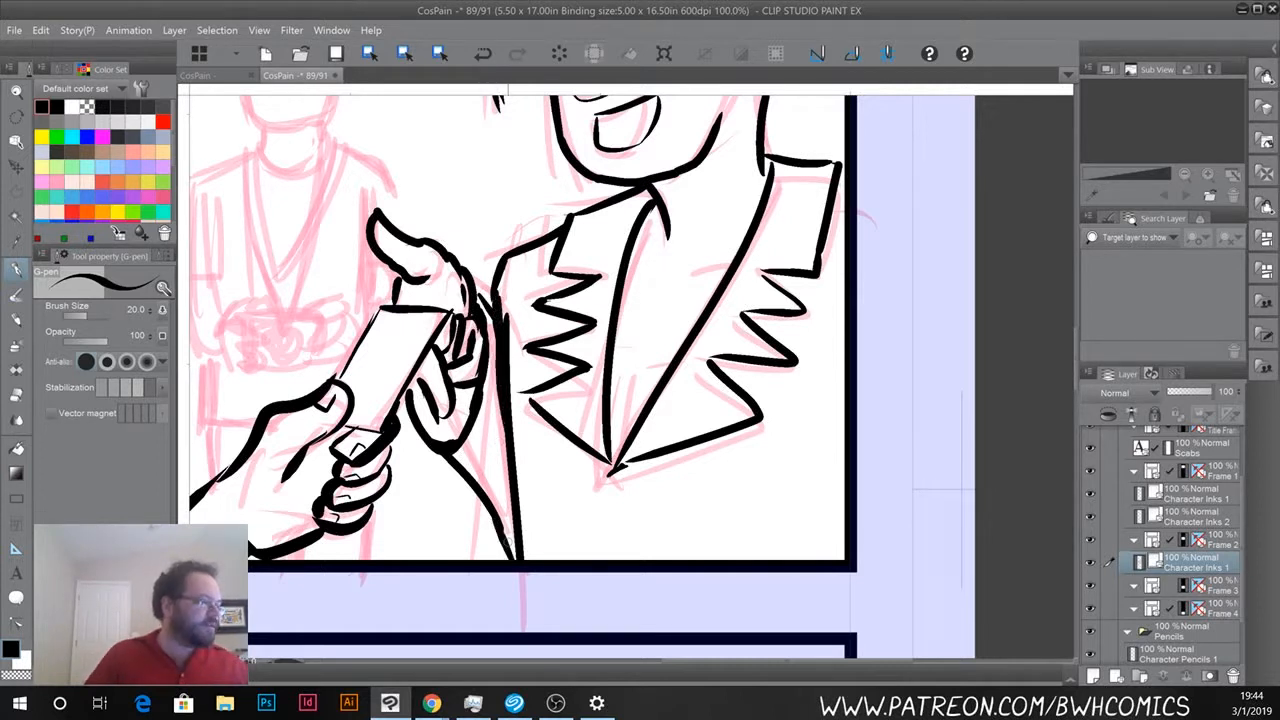
# Ink the short chest line between the smiling character's lapels and the small fold lines above the lapels' meeting point.
pyautogui.moveTo(535, 282)
pyautogui.mouseDown()
pyautogui.moveTo(640, 492)
pyautogui.moveTo(501, 334)
pyautogui.mouseUp()
pyautogui.moveTo(692, 329)
pyautogui.mouseDown()
pyautogui.moveTo(645, 329)
pyautogui.moveTo(656, 336)
pyautogui.moveTo(634, 337)
pyautogui.moveTo(628, 368)
pyautogui.mouseUp()
pyautogui.hotkey('ctrl', 'z')
pyautogui.hotkey('ctrl', 'z')
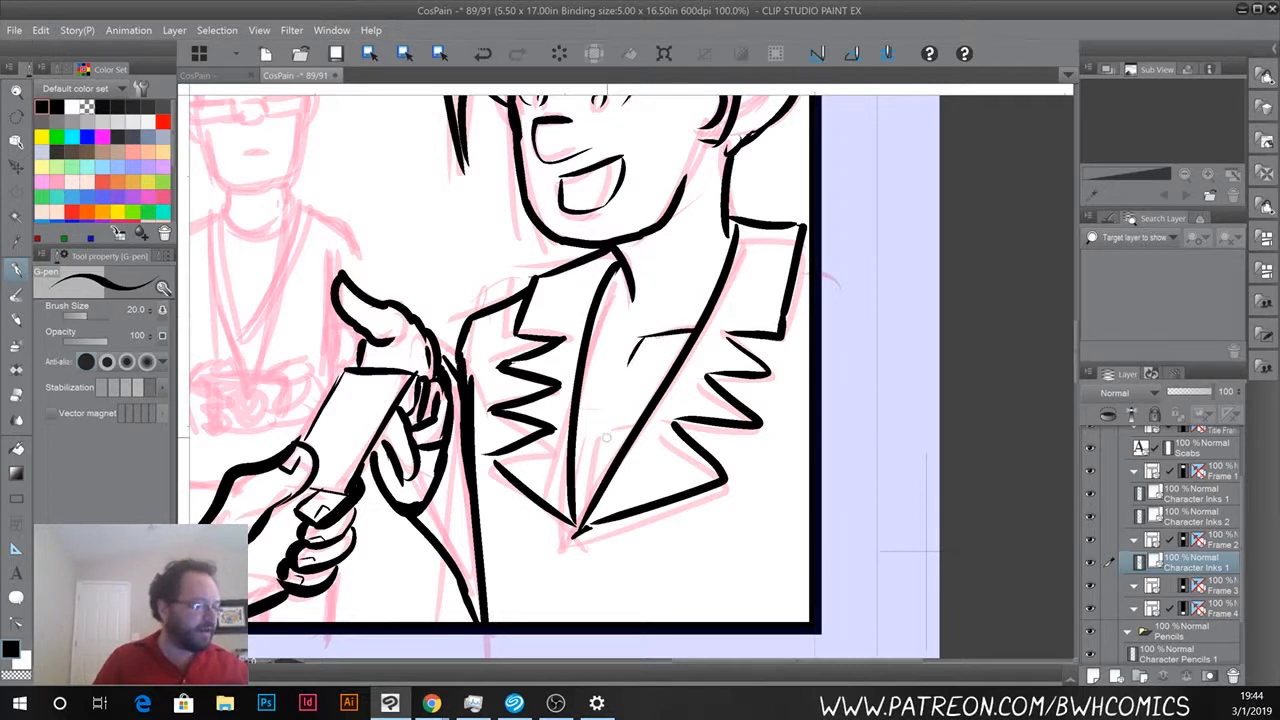
pyautogui.moveTo(594, 432); pyautogui.dragTo(572, 514)
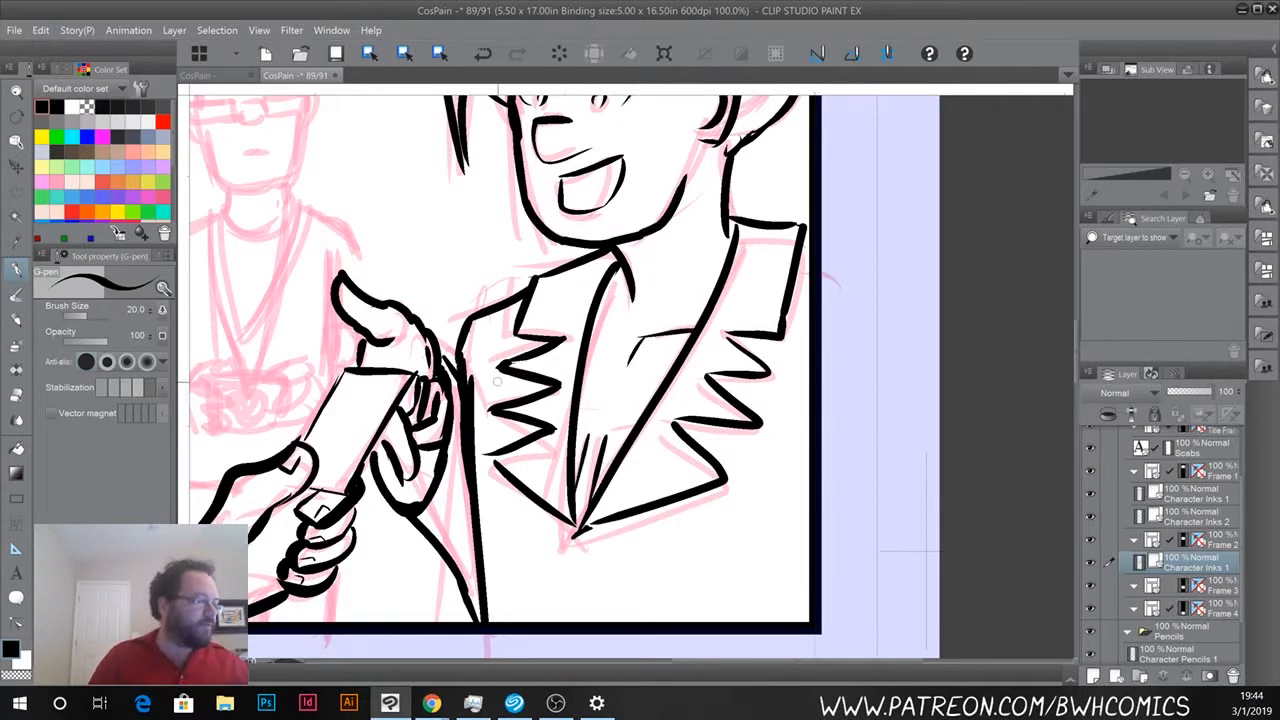
# Set the G-pen's brush size to 10 and ink the small U-shaped nose of the distant man between the two foreground characters.
pyautogui.moveTo(475, 488); pyautogui.dragTo(640, 578)
pyautogui.moveTo(415, 523); pyautogui.dragTo(610, 550)
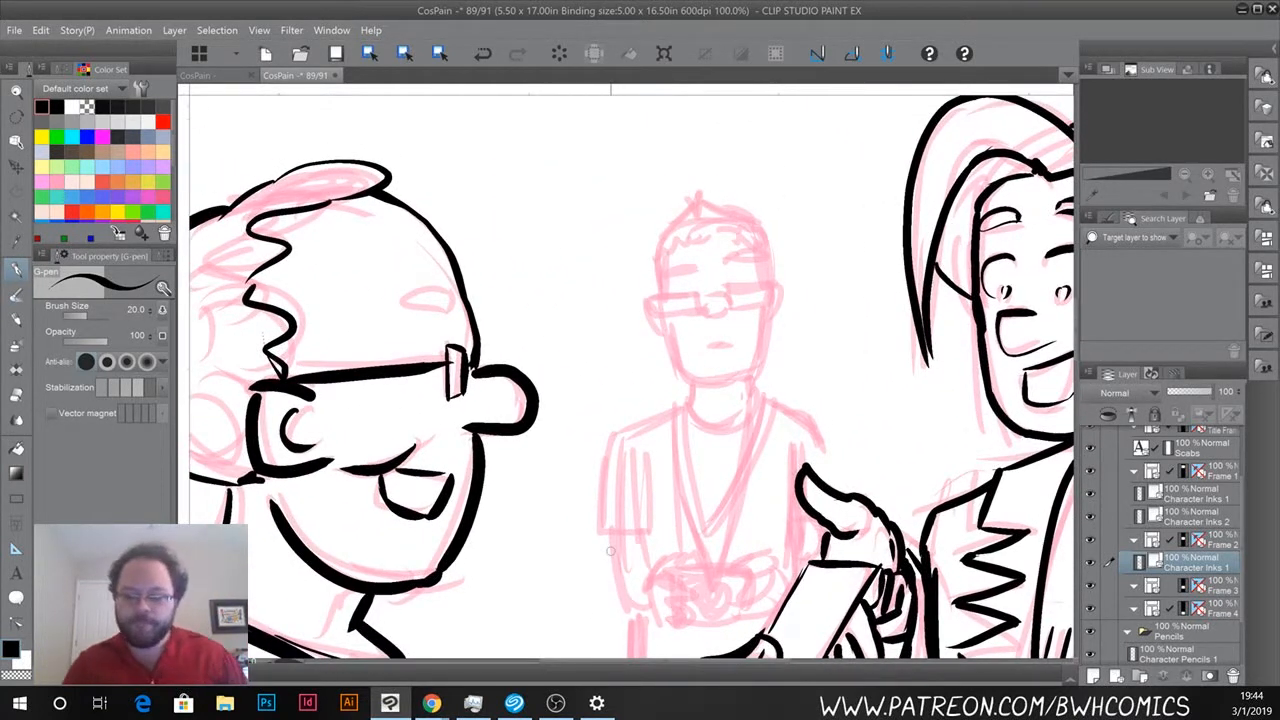
pyautogui.press('[')
pyautogui.press('[')
pyautogui.press('[')
pyautogui.press('[')
pyautogui.press('[')
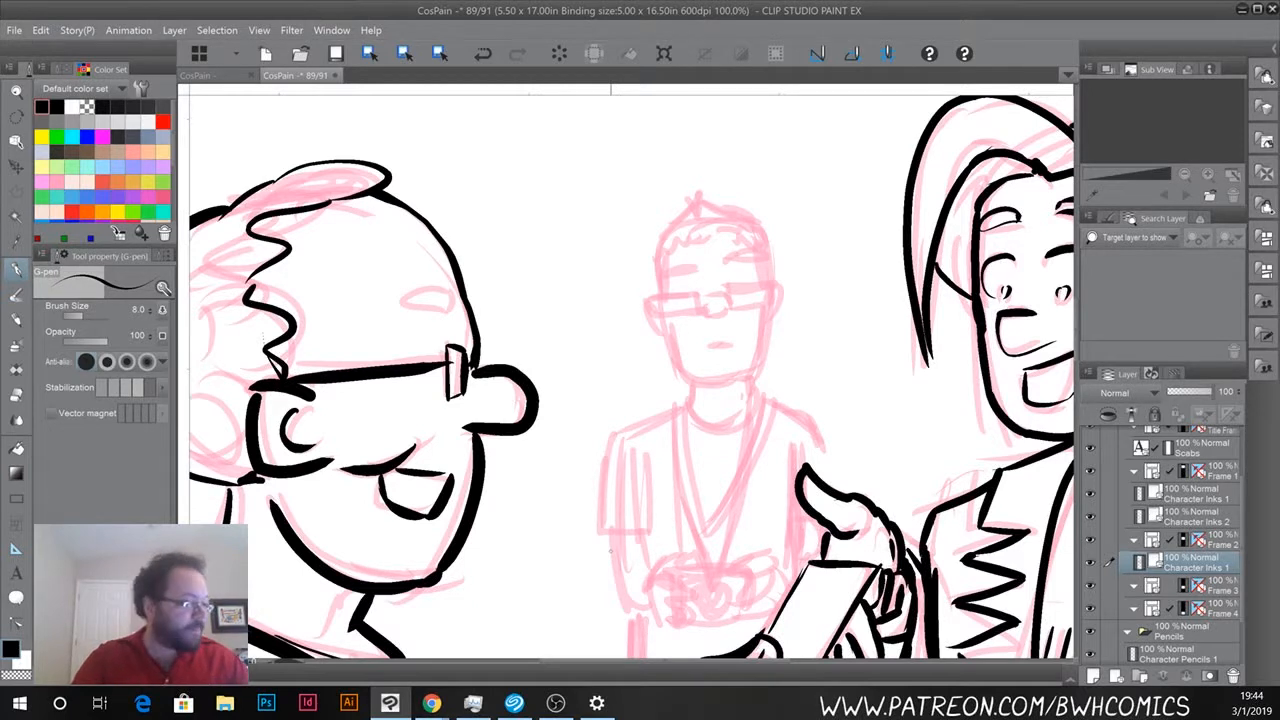
pyautogui.press(']')
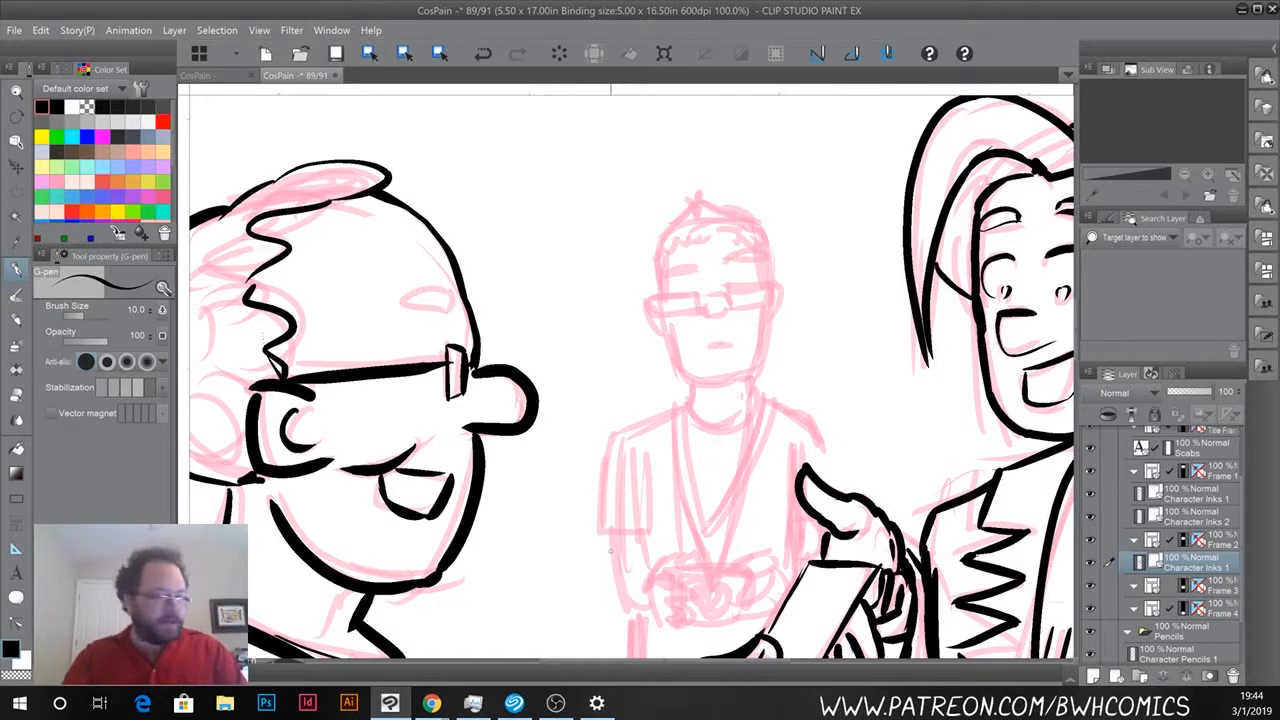
pyautogui.scroll(1, 611, 552)
pyautogui.moveTo(684, 268); pyautogui.dragTo(586, 373)
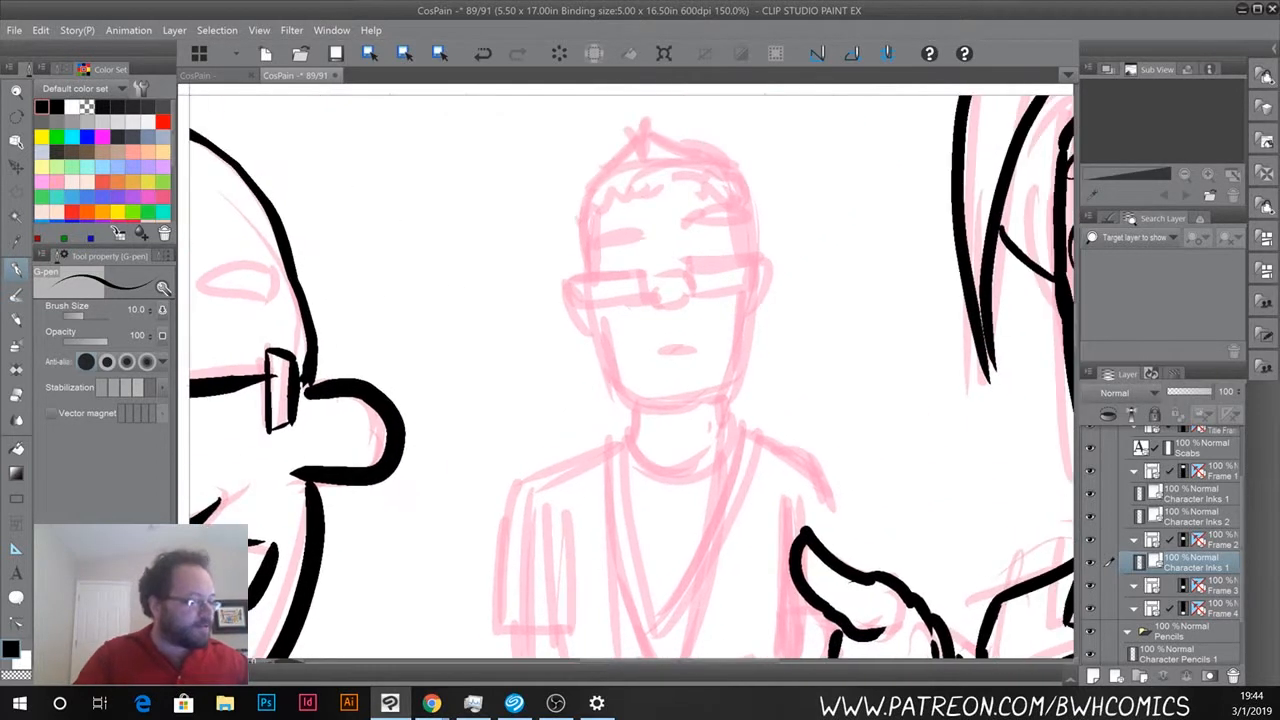
pyautogui.moveTo(656, 294)
pyautogui.mouseDown()
pyautogui.moveTo(657, 309)
pyautogui.moveTo(678, 310)
pyautogui.mouseUp()
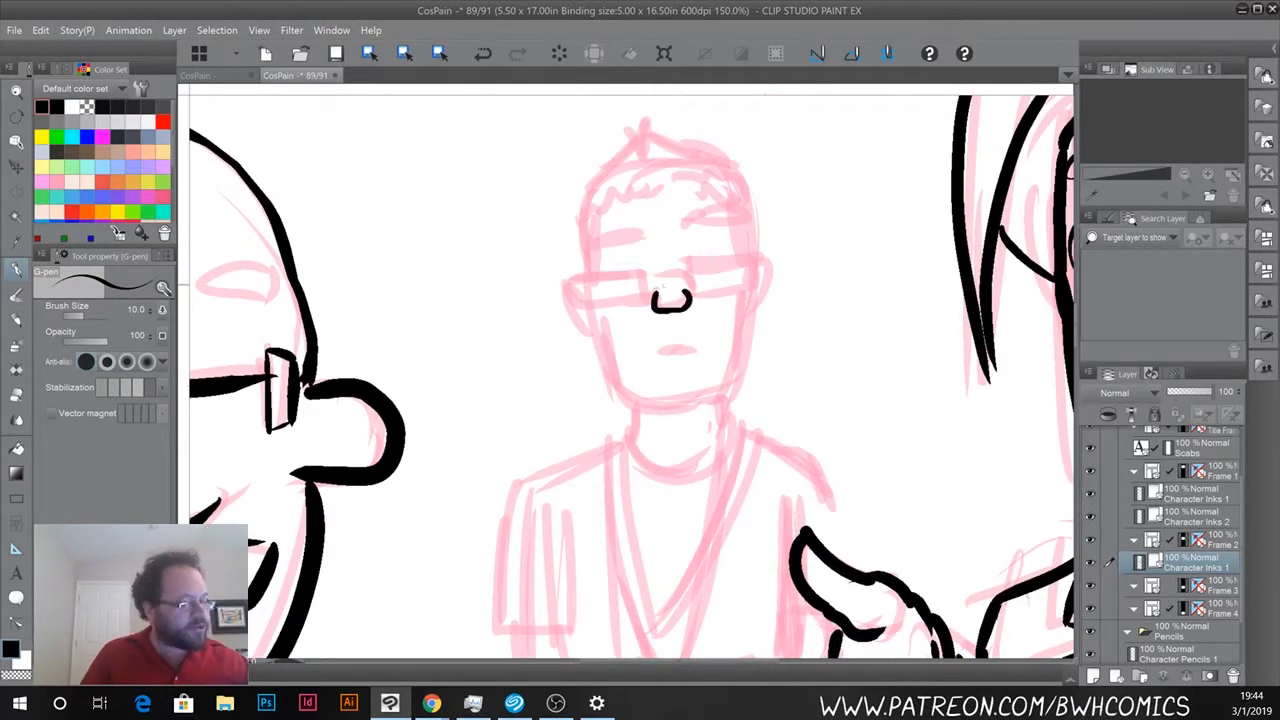
# Ink the distant man's glasses as two slim rectangular lenses joined by a bridge, clearing the stray marks.
pyautogui.moveTo(691, 266); pyautogui.dragTo(695, 292)
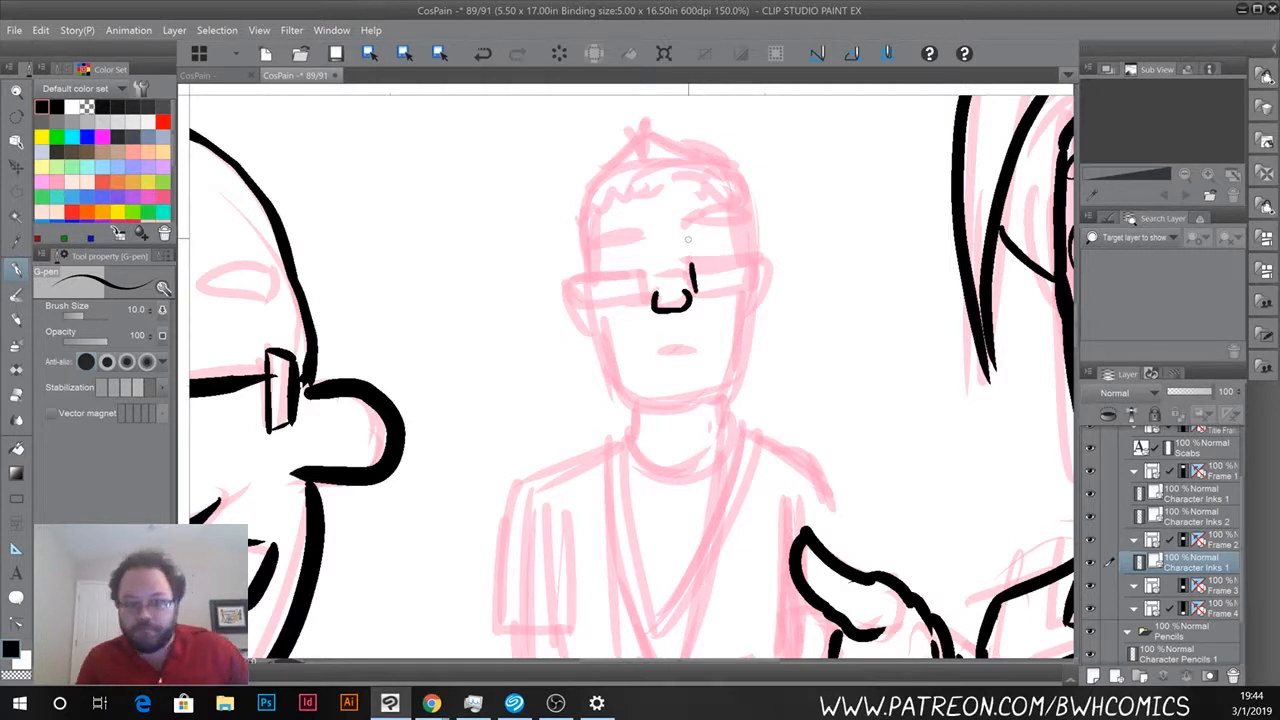
pyautogui.moveTo(692, 266)
pyautogui.mouseDown()
pyautogui.moveTo(757, 259)
pyautogui.moveTo(693, 266)
pyautogui.moveTo(755, 258)
pyautogui.moveTo(694, 266)
pyautogui.moveTo(755, 258)
pyautogui.moveTo(756, 283)
pyautogui.moveTo(710, 293)
pyautogui.moveTo(766, 287)
pyautogui.mouseUp()
pyautogui.moveTo(641, 275)
pyautogui.mouseDown()
pyautogui.moveTo(644, 300)
pyautogui.moveTo(568, 282)
pyautogui.moveTo(577, 300)
pyautogui.moveTo(643, 303)
pyautogui.moveTo(645, 292)
pyautogui.mouseUp()
pyautogui.hotkey('ctrl', 'z')
pyautogui.hotkey('ctrl', 'z')
pyautogui.moveTo(578, 305)
pyautogui.mouseDown()
pyautogui.moveTo(646, 301)
pyautogui.moveTo(690, 268)
pyautogui.moveTo(643, 273)
pyautogui.mouseUp()
pyautogui.moveTo(760, 264); pyautogui.dragTo(764, 288)
pyautogui.hotkey('ctrl', 'z')
pyautogui.press('e')
pyautogui.moveTo(776, 294); pyautogui.dragTo(764, 288)
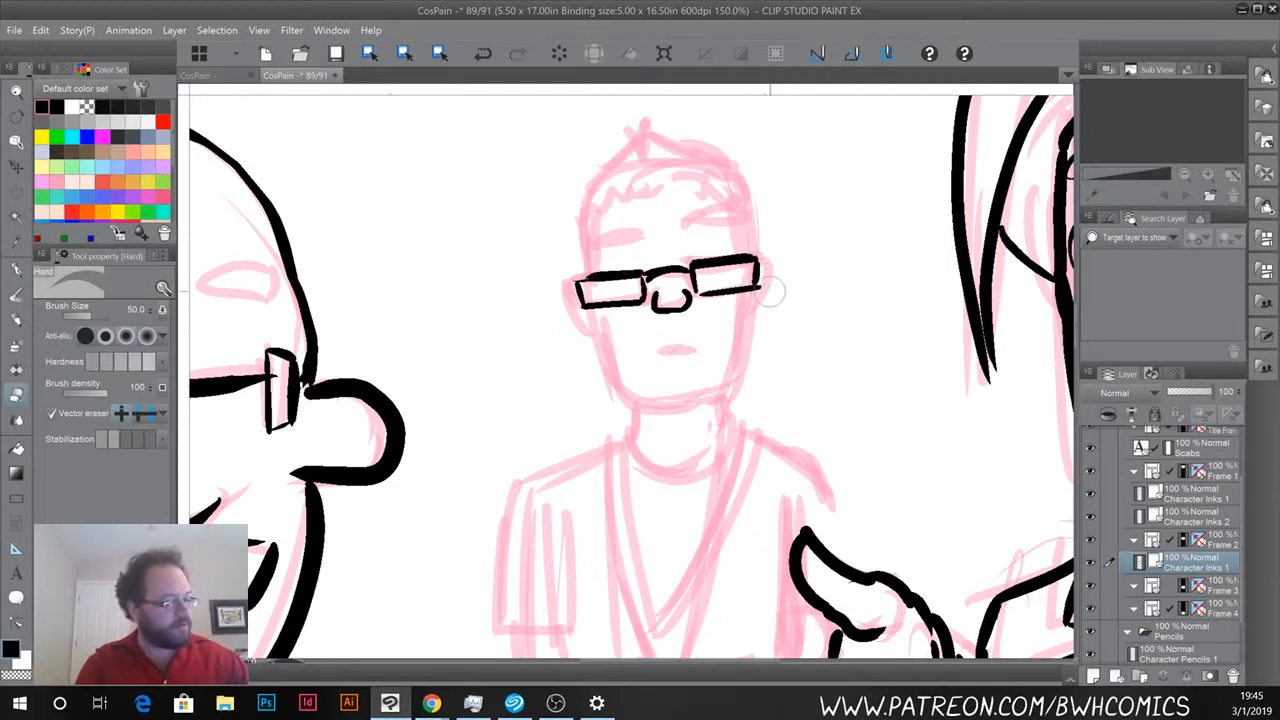
# Ink the distant man's cheeks and jaw below the glasses and a short curved line for the mouth.
pyautogui.press('p')
pyautogui.moveTo(748, 290); pyautogui.dragTo(735, 385)
pyautogui.moveTo(590, 306)
pyautogui.mouseDown()
pyautogui.moveTo(623, 396)
pyautogui.moveTo(700, 402)
pyautogui.moveTo(672, 404)
pyautogui.mouseUp()
pyautogui.moveTo(661, 355); pyautogui.dragTo(688, 350)
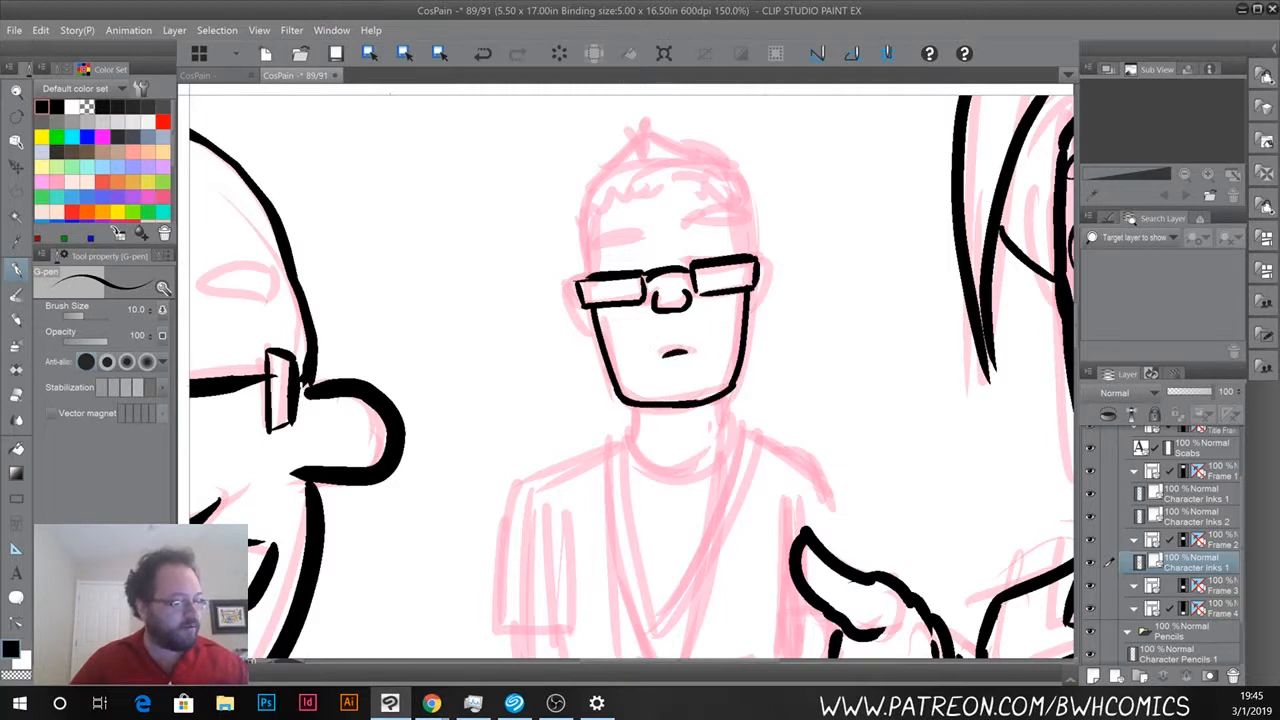
# Ink the distant man's two ears and the outline of his head, with a small spiky tuft of hair at the crown.
pyautogui.moveTo(770, 258); pyautogui.dragTo(752, 326)
pyautogui.moveTo(582, 278); pyautogui.dragTo(596, 344)
pyautogui.moveTo(752, 256)
pyautogui.mouseDown()
pyautogui.moveTo(737, 165)
pyautogui.moveTo(658, 124)
pyautogui.mouseUp()
pyautogui.moveTo(594, 188)
pyautogui.mouseDown()
pyautogui.moveTo(640, 118)
pyautogui.moveTo(658, 134)
pyautogui.mouseUp()
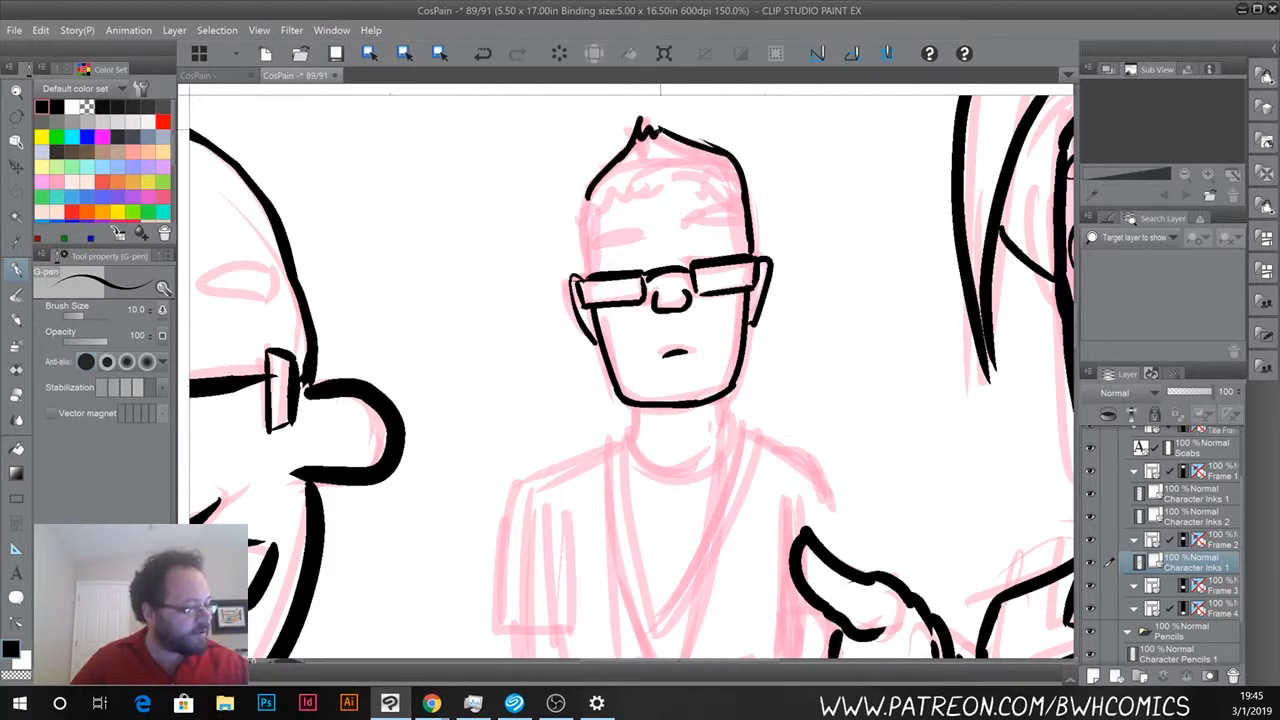
pyautogui.moveTo(590, 192); pyautogui.dragTo(574, 272)
# Ink the distant man's two eyebrows and the jagged hairline across his forehead.
pyautogui.moveTo(686, 226); pyautogui.dragTo(742, 211)
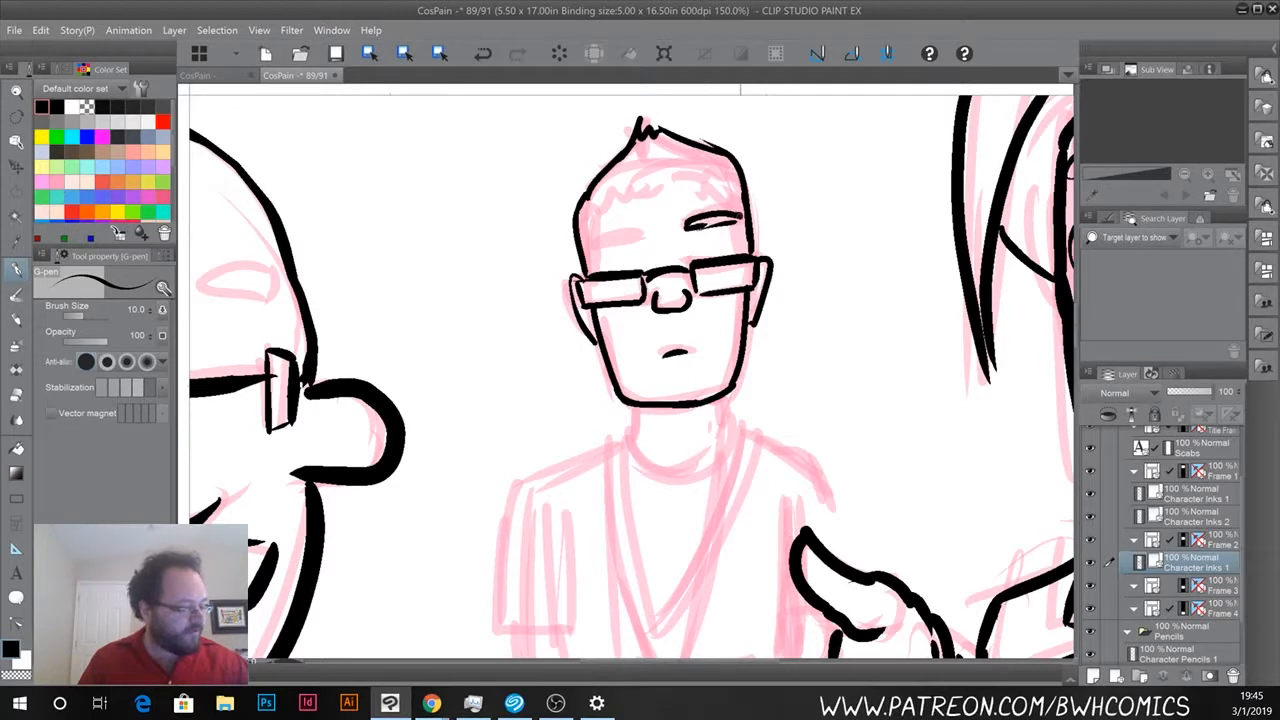
pyautogui.moveTo(636, 234)
pyautogui.mouseDown()
pyautogui.moveTo(610, 232)
pyautogui.moveTo(634, 236)
pyautogui.moveTo(590, 272)
pyautogui.mouseUp()
pyautogui.moveTo(594, 222)
pyautogui.mouseDown()
pyautogui.moveTo(634, 178)
pyautogui.moveTo(696, 172)
pyautogui.moveTo(737, 204)
pyautogui.moveTo(749, 254)
pyautogui.mouseUp()
# Ink both sides of the distant man's neck and the double-lined camera strap running down to a point at his waist.
pyautogui.moveTo(636, 404); pyautogui.dragTo(632, 450)
pyautogui.moveTo(722, 394); pyautogui.dragTo(720, 450)
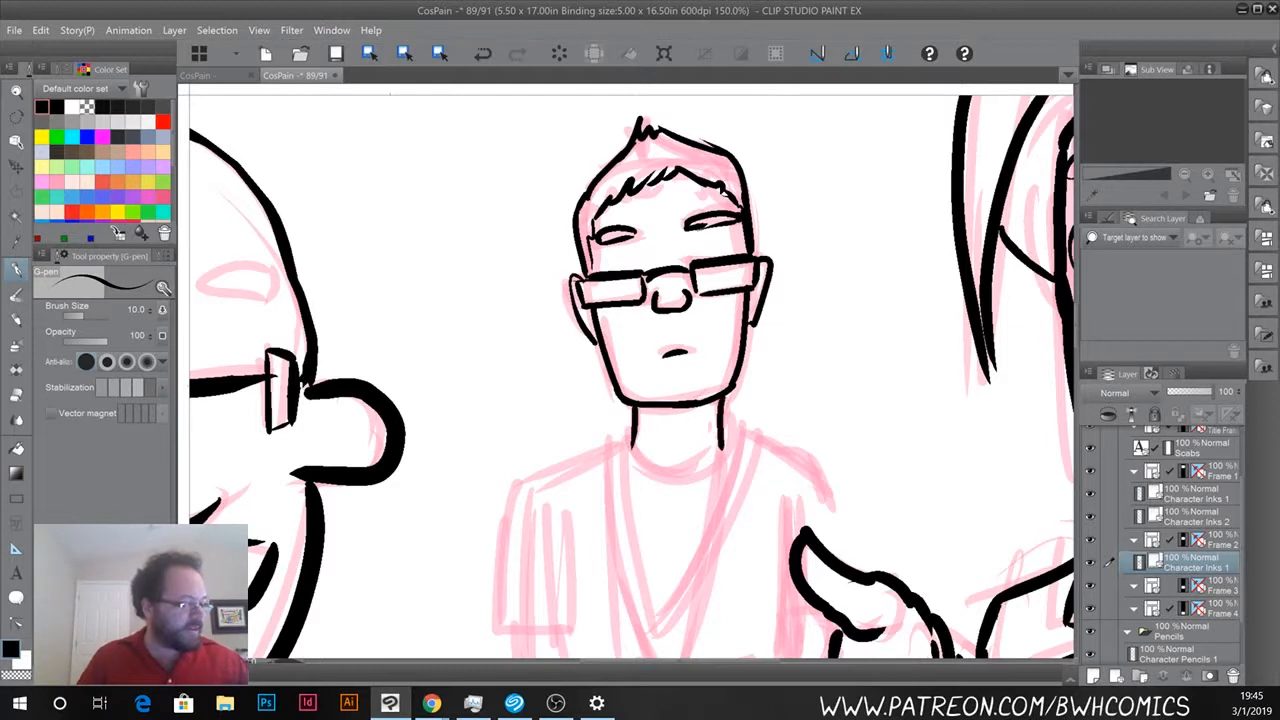
pyautogui.moveTo(635, 527); pyautogui.dragTo(632, 272)
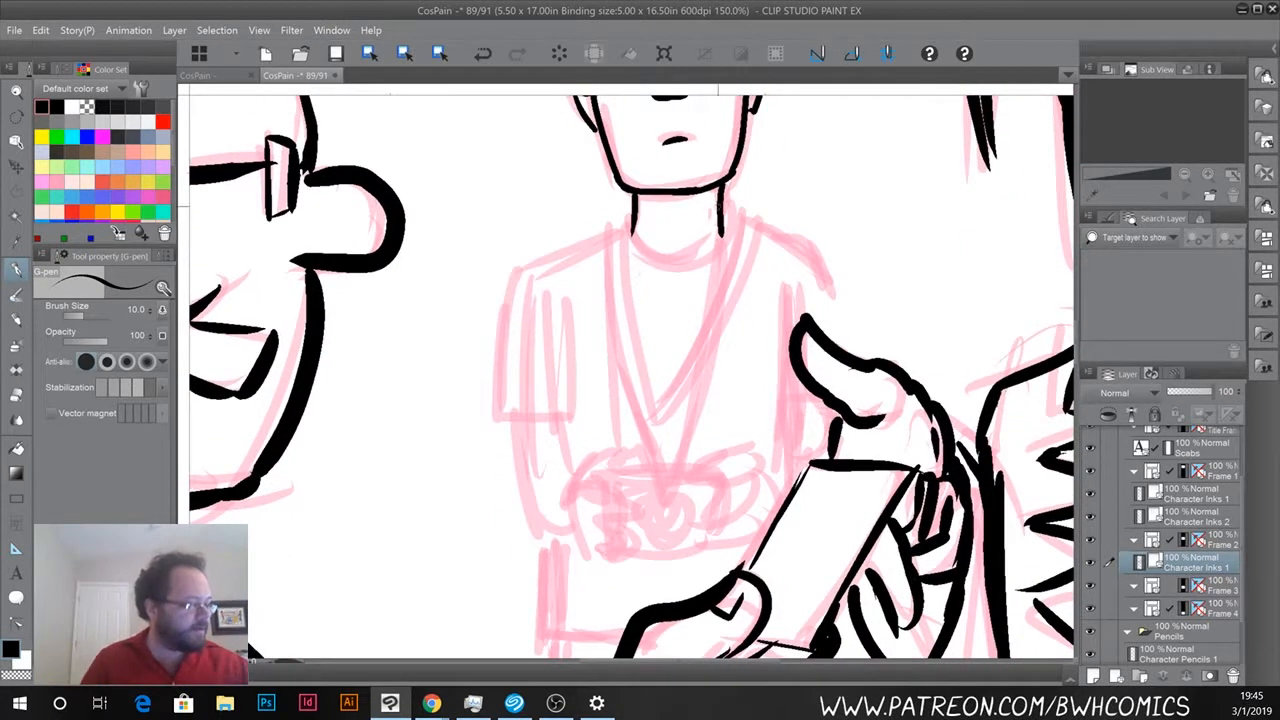
pyautogui.moveTo(722, 206); pyautogui.dragTo(666, 464)
pyautogui.moveTo(732, 198); pyautogui.dragTo(682, 454)
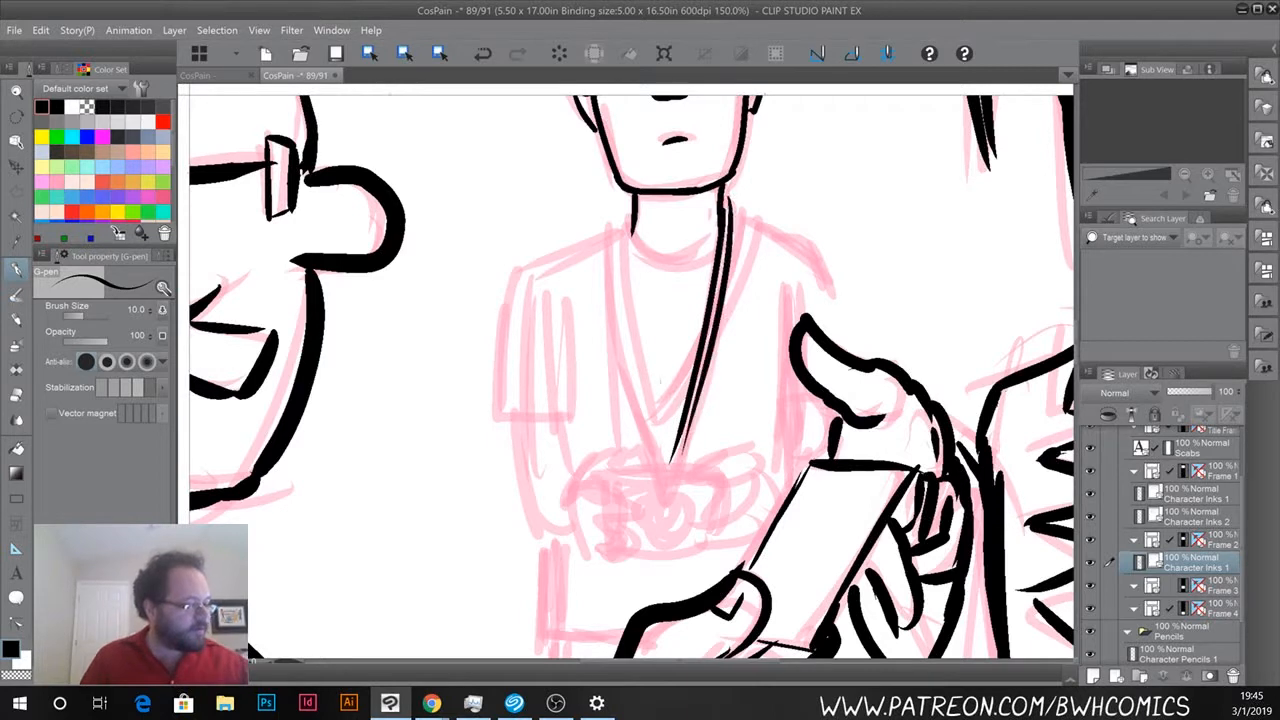
pyautogui.moveTo(628, 221); pyautogui.dragTo(666, 458)
pyautogui.moveTo(631, 218)
pyautogui.mouseDown()
pyautogui.moveTo(610, 241)
pyautogui.moveTo(652, 428)
pyautogui.mouseUp()
# Ink the distant man's two hands with curled fingers gripping the camera, plus the camera's top edge and button.
pyautogui.moveTo(636, 382)
pyautogui.mouseDown()
pyautogui.moveTo(660, 463)
pyautogui.moveTo(633, 476)
pyautogui.moveTo(643, 455)
pyautogui.moveTo(632, 458)
pyautogui.moveTo(598, 483)
pyautogui.moveTo(636, 485)
pyautogui.mouseUp()
pyautogui.moveTo(596, 494)
pyautogui.mouseDown()
pyautogui.moveTo(638, 498)
pyautogui.moveTo(640, 510)
pyautogui.mouseUp()
pyautogui.moveTo(640, 512)
pyautogui.mouseDown()
pyautogui.moveTo(587, 519)
pyautogui.moveTo(574, 548)
pyautogui.mouseUp()
pyautogui.moveTo(580, 486)
pyautogui.mouseDown()
pyautogui.moveTo(592, 466)
pyautogui.moveTo(614, 466)
pyautogui.moveTo(586, 486)
pyautogui.mouseUp()
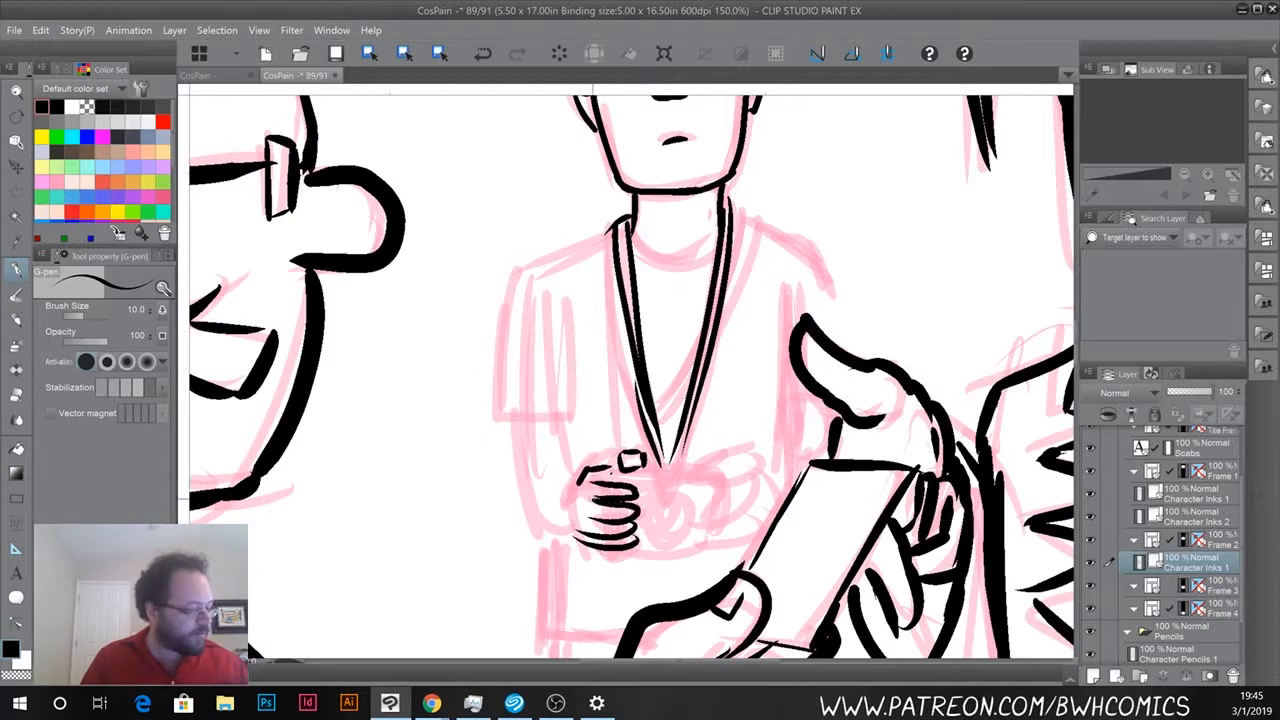
pyautogui.moveTo(608, 478)
pyautogui.mouseDown()
pyautogui.moveTo(718, 476)
pyautogui.moveTo(710, 466)
pyautogui.moveTo(720, 477)
pyautogui.moveTo(690, 489)
pyautogui.moveTo(728, 492)
pyautogui.moveTo(700, 503)
pyautogui.moveTo(732, 543)
pyautogui.moveTo(726, 516)
pyautogui.moveTo(737, 514)
pyautogui.mouseUp()
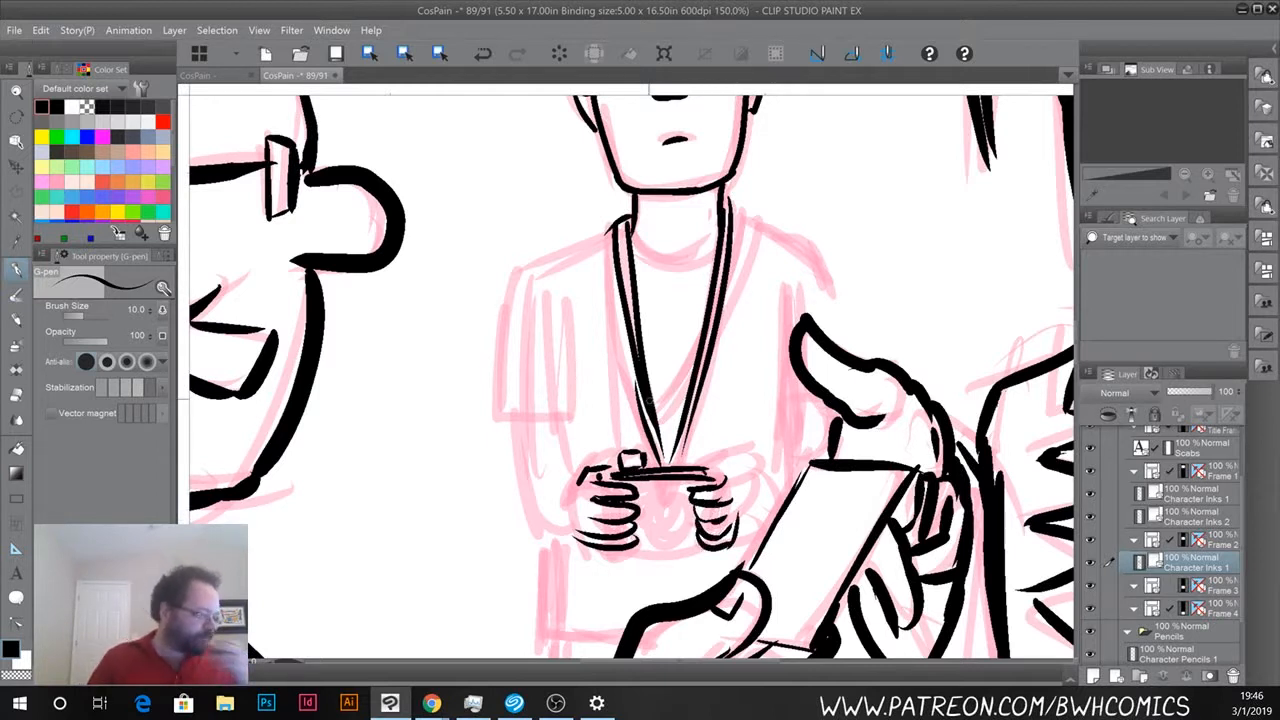
pyautogui.moveTo(709, 472)
pyautogui.mouseDown()
pyautogui.moveTo(711, 484)
pyautogui.moveTo(716, 471)
pyautogui.moveTo(727, 478)
pyautogui.mouseUp()
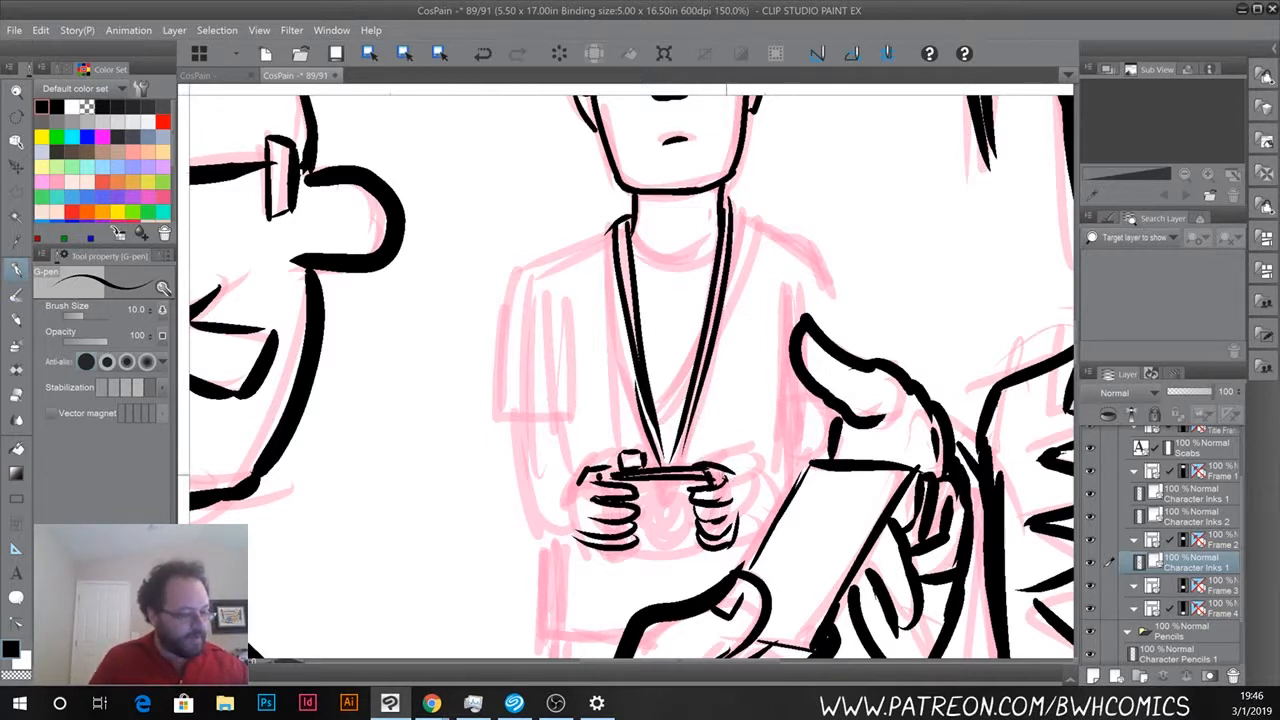
# Try to ink the distant man's forearm lines between his hand and the held card.
pyautogui.moveTo(732, 476); pyautogui.dragTo(782, 490)
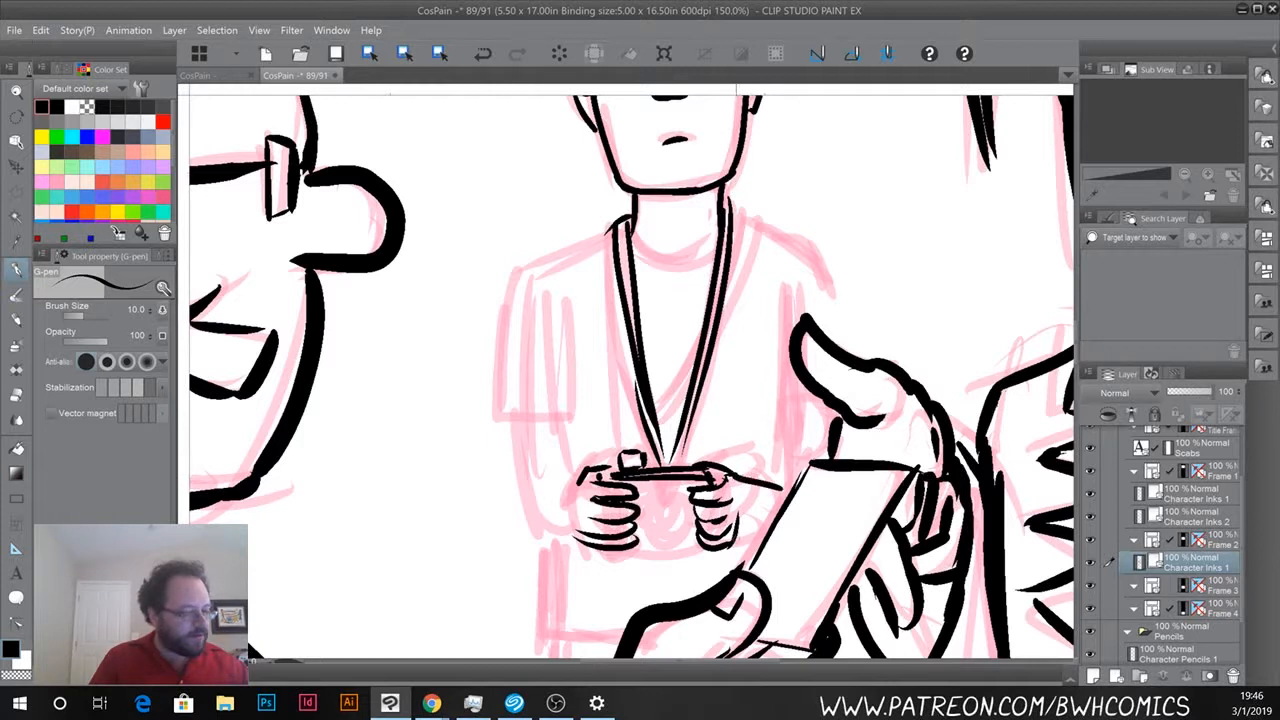
pyautogui.moveTo(734, 540); pyautogui.dragTo(762, 550)
pyautogui.hotkey('ctrl', 'z')
pyautogui.moveTo(736, 528); pyautogui.dragTo(752, 542)
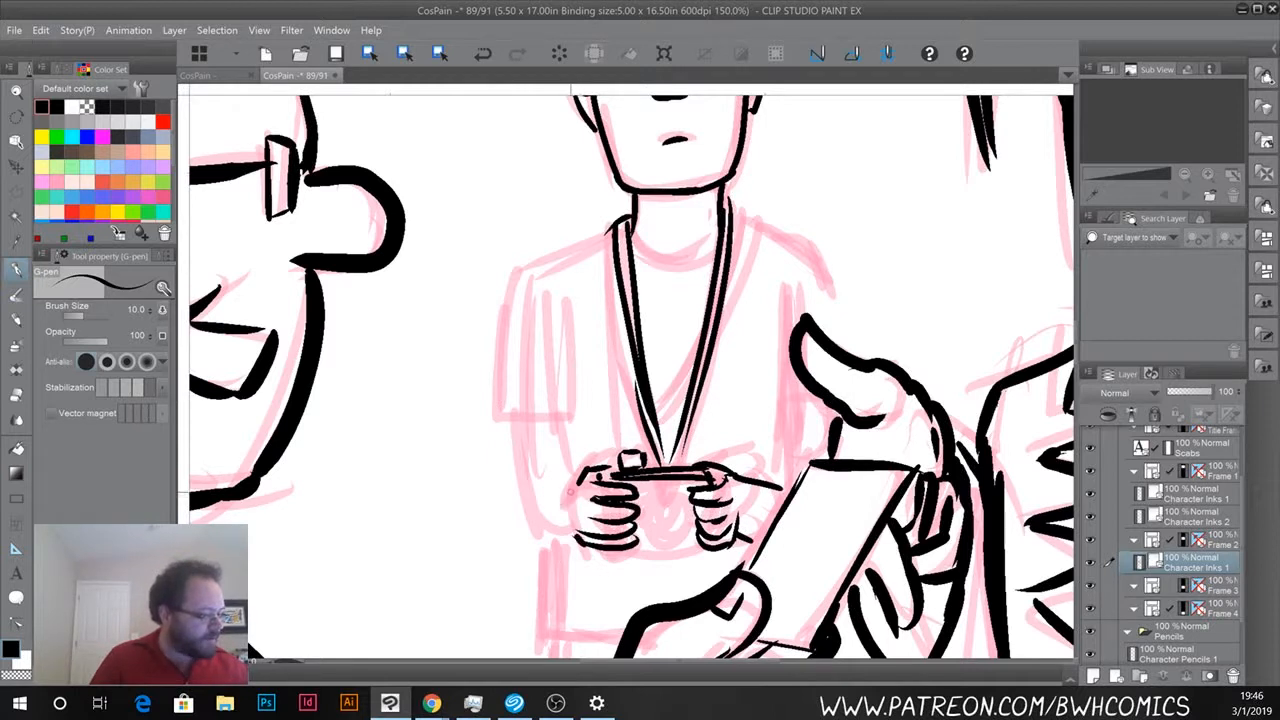
# Ink the distant man's wrist, elbow and forearm on the side nearer the balding character.
pyautogui.moveTo(579, 477); pyautogui.dragTo(567, 483)
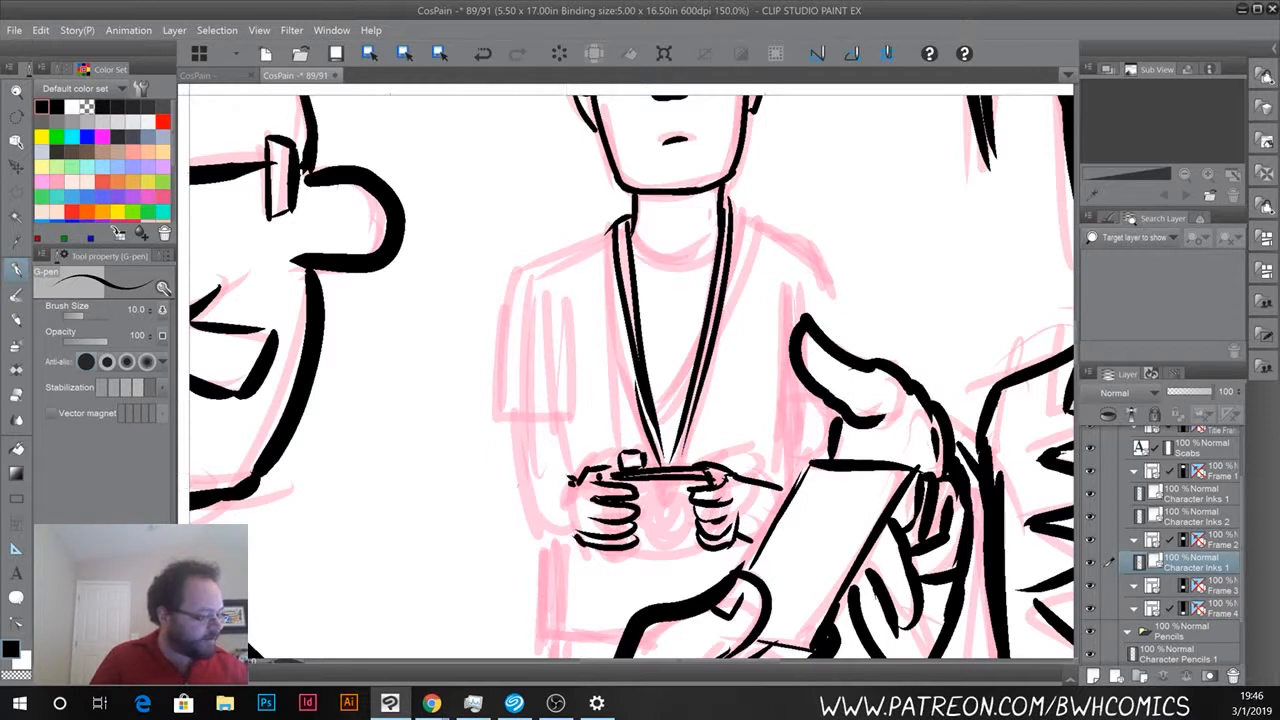
pyautogui.moveTo(512, 425); pyautogui.dragTo(536, 534)
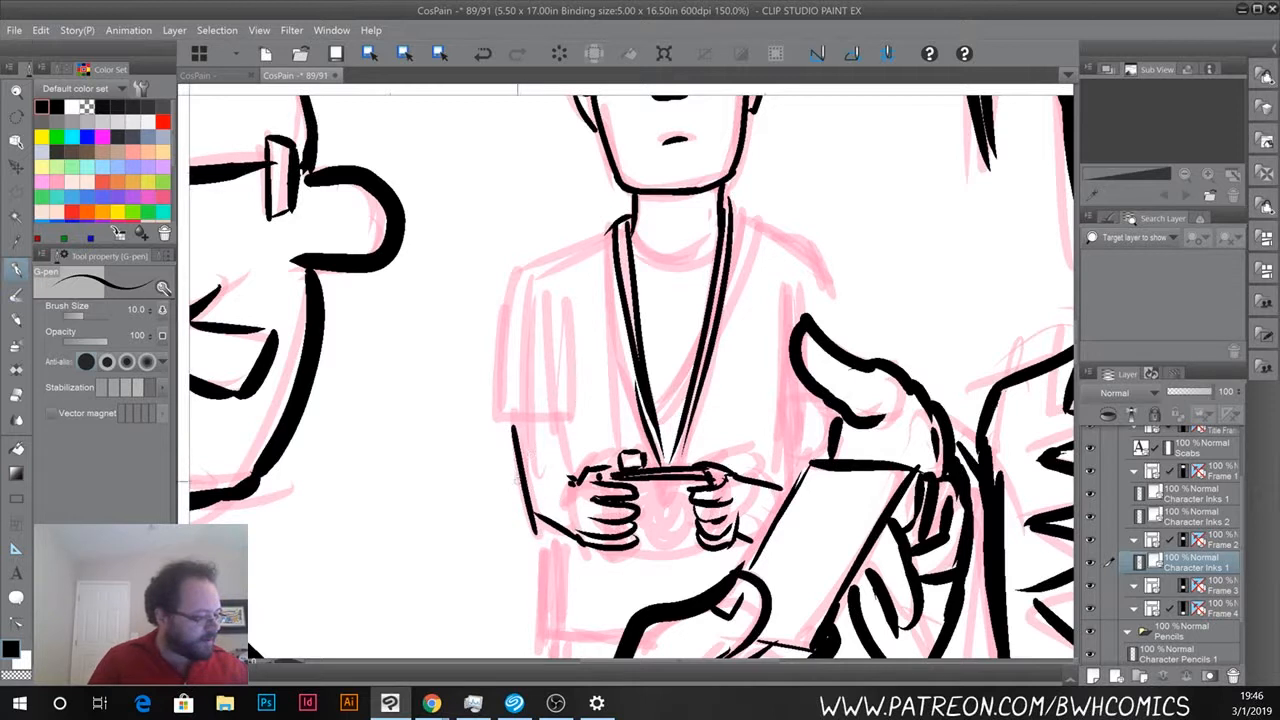
pyautogui.hotkey('ctrl', 'z')
pyautogui.moveTo(512, 420); pyautogui.dragTo(535, 510)
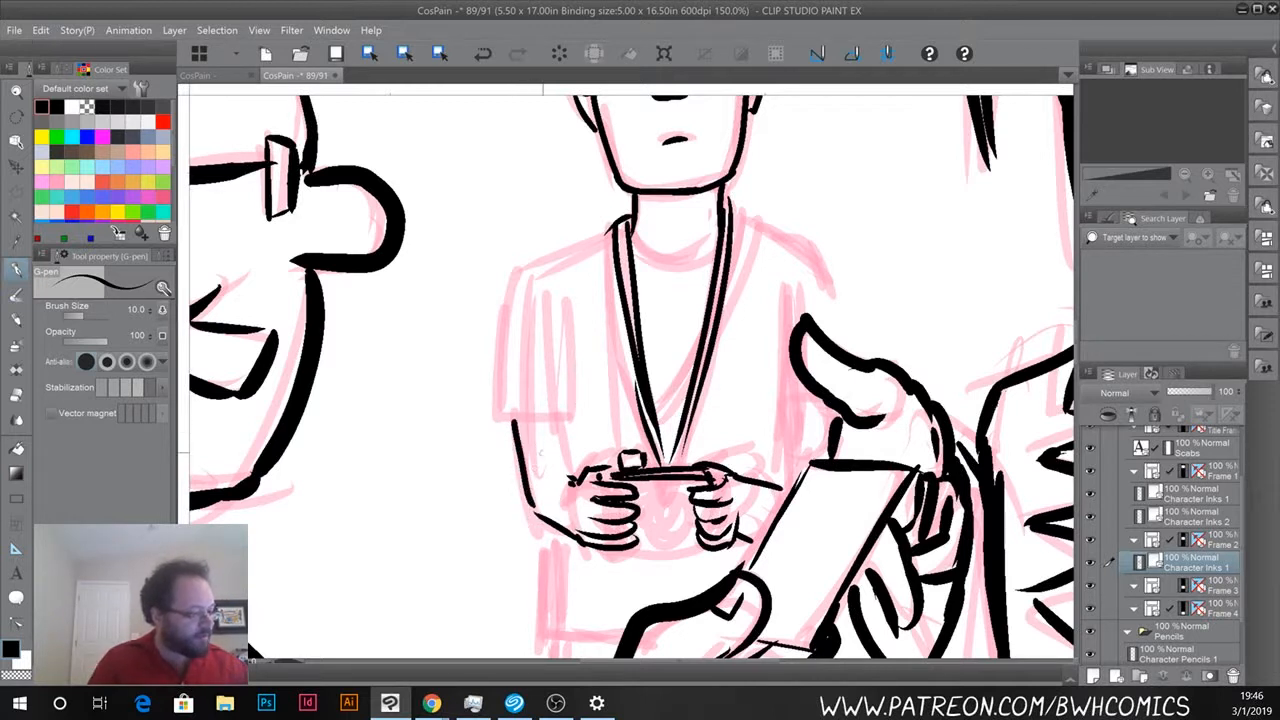
pyautogui.moveTo(558, 418)
pyautogui.mouseDown()
pyautogui.moveTo(572, 481)
pyautogui.moveTo(532, 480)
pyautogui.mouseUp()
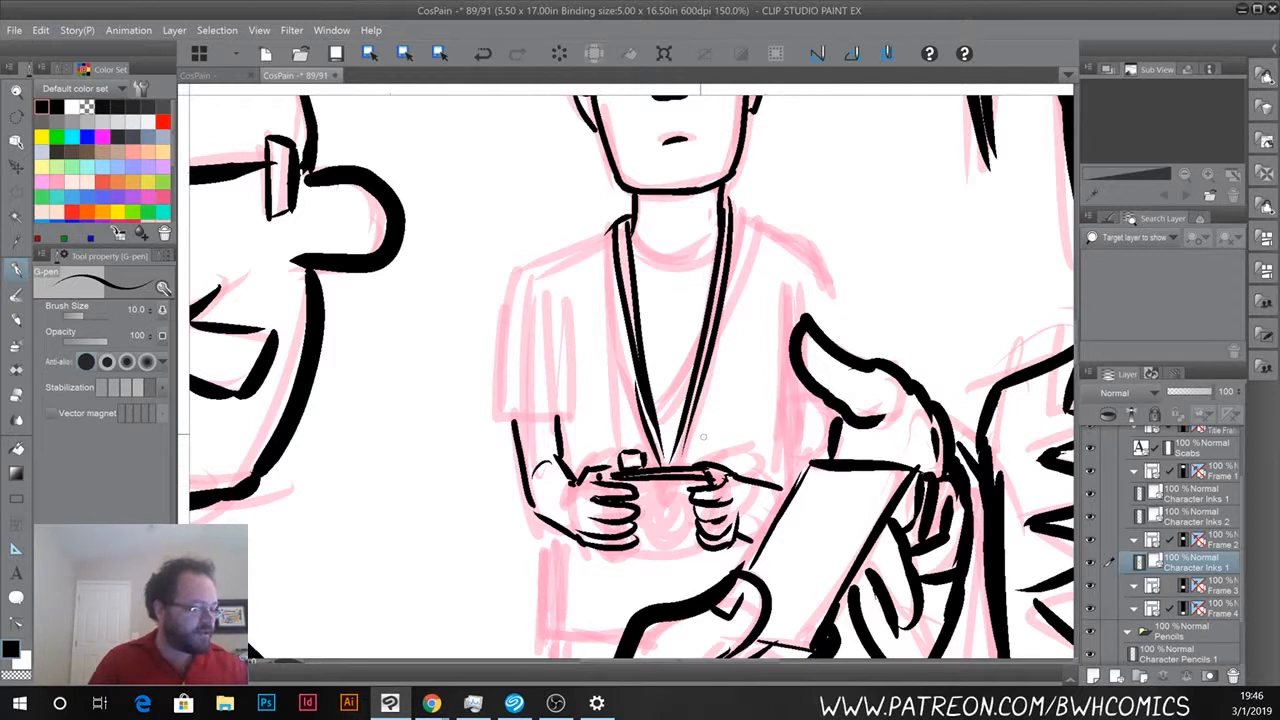
# Erase the forearm lines beside the held card and redraw the forearm from the hand up toward the card's upper corner.
pyautogui.press('e')
pyautogui.moveTo(741, 515); pyautogui.dragTo(749, 533)
pyautogui.moveTo(756, 480)
pyautogui.mouseDown()
pyautogui.moveTo(757, 494)
pyautogui.moveTo(769, 487)
pyautogui.mouseUp()
pyautogui.press('p')
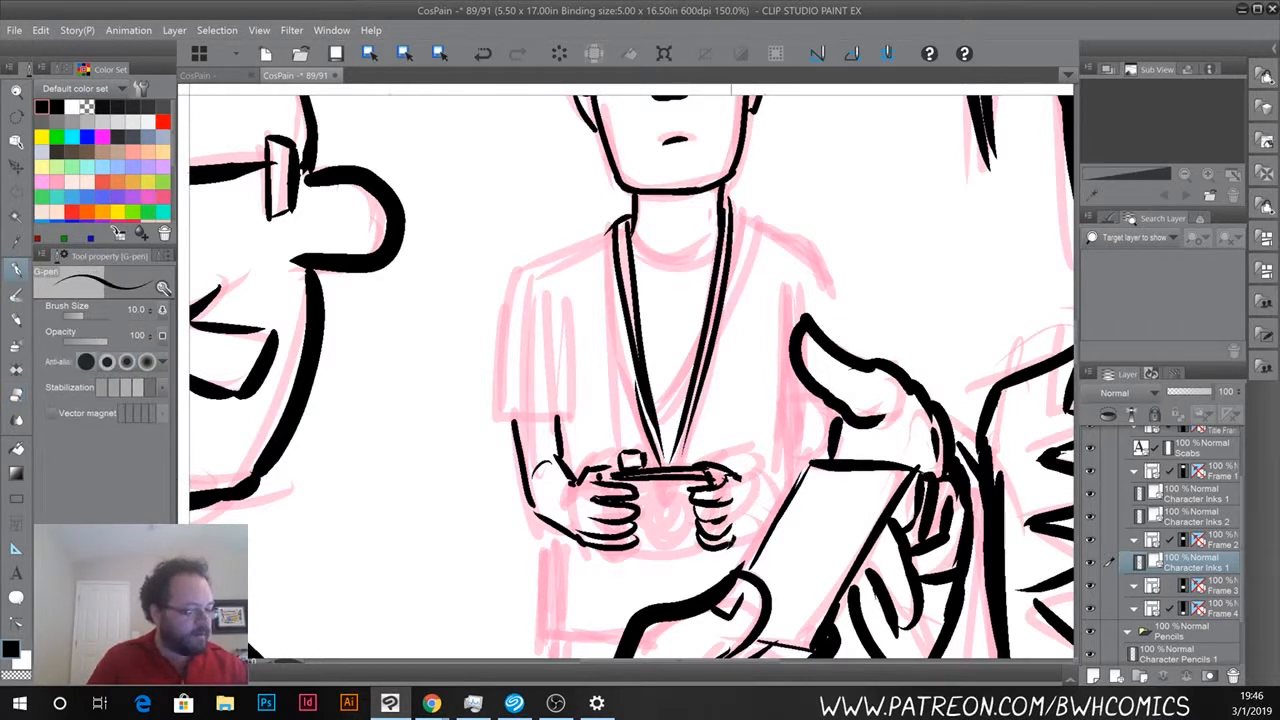
pyautogui.moveTo(745, 534); pyautogui.dragTo(798, 462)
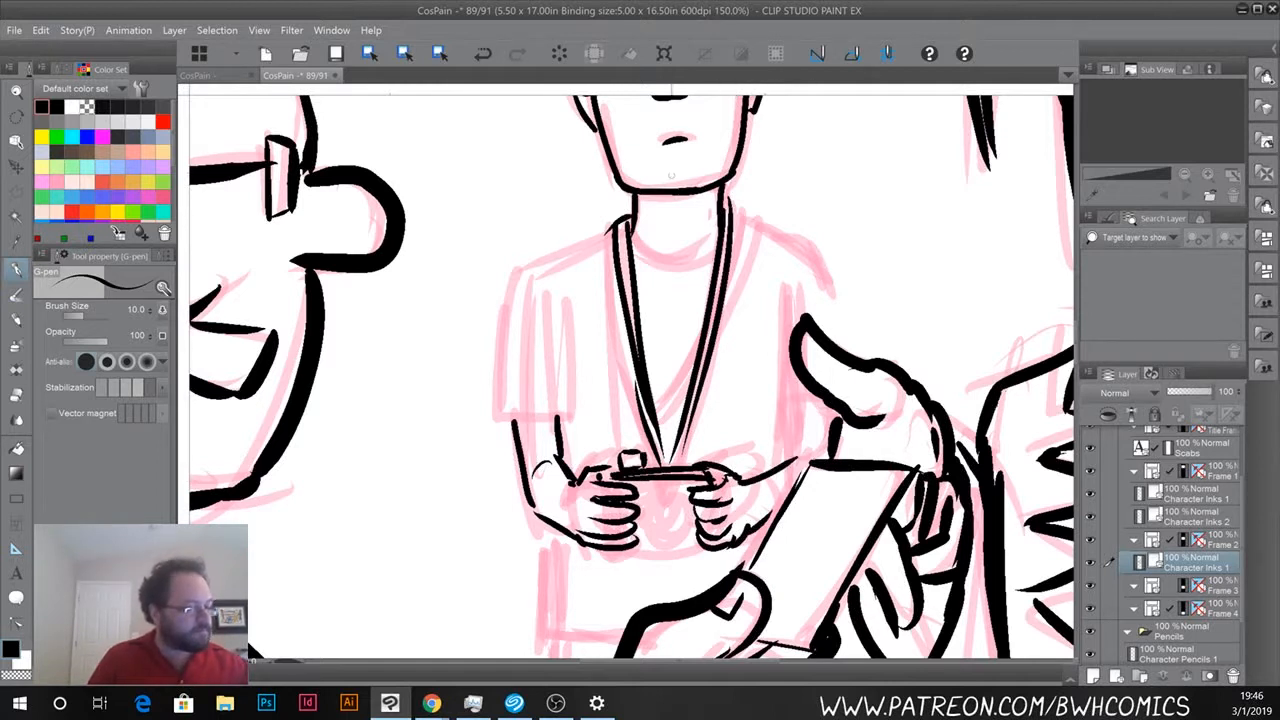
# Ink the shoulder strap crossing the distant man's chest diagonally behind the camera strap, and the camera's round lens.
pyautogui.moveTo(744, 214)
pyautogui.mouseDown()
pyautogui.moveTo(730, 300)
pyautogui.moveTo(725, 270)
pyautogui.mouseUp()
pyautogui.moveTo(706, 322)
pyautogui.mouseDown()
pyautogui.moveTo(658, 412)
pyautogui.moveTo(570, 470)
pyautogui.mouseUp()
pyautogui.moveTo(638, 428); pyautogui.dragTo(590, 466)
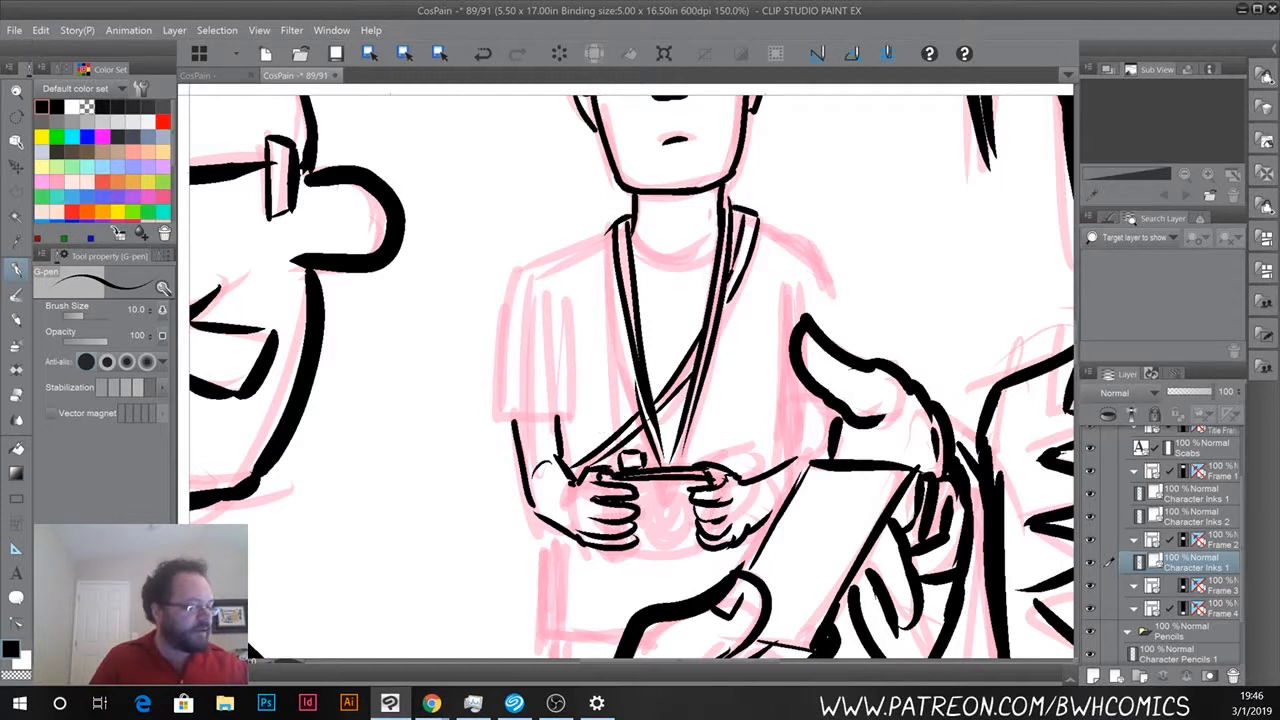
pyautogui.moveTo(658, 508)
pyautogui.mouseDown()
pyautogui.moveTo(642, 520)
pyautogui.moveTo(686, 505)
pyautogui.moveTo(649, 503)
pyautogui.moveTo(672, 503)
pyautogui.mouseUp()
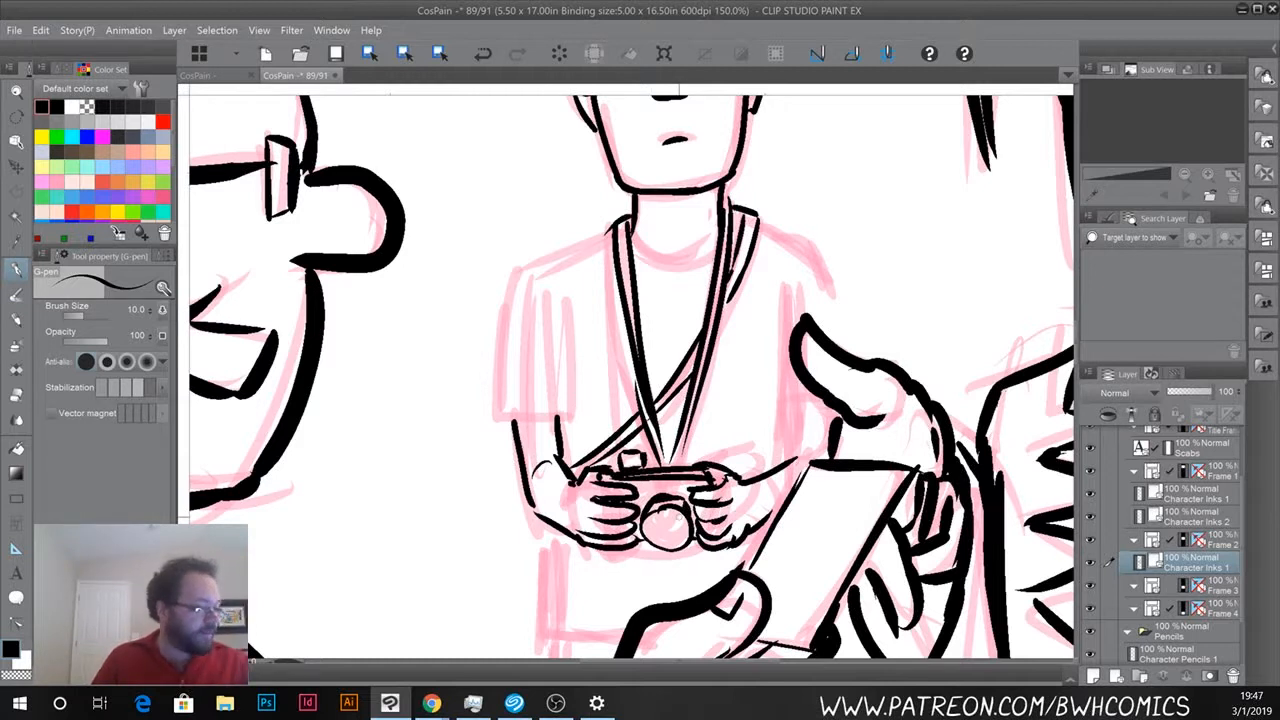
# Ink the distant man's shoulder, sleeve and torso side next to the smiling character's raised hand.
pyautogui.moveTo(754, 222)
pyautogui.mouseDown()
pyautogui.moveTo(826, 266)
pyautogui.moveTo(836, 338)
pyautogui.mouseUp()
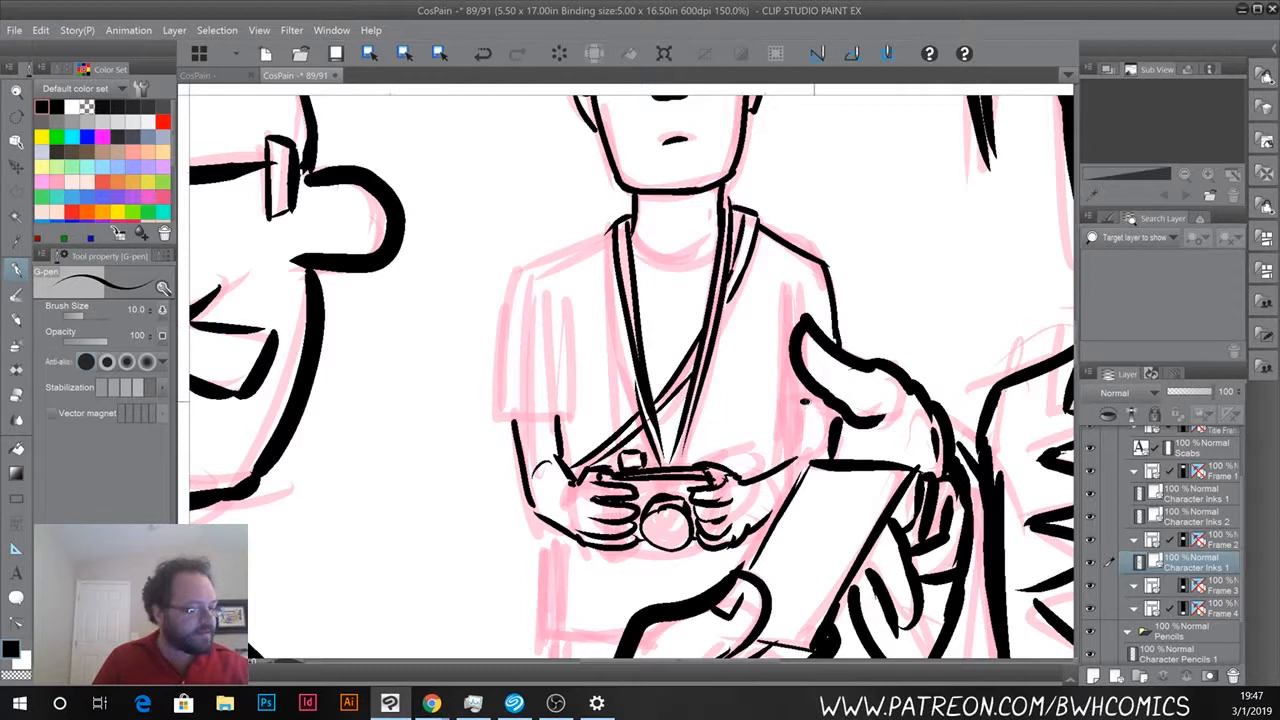
pyautogui.moveTo(786, 288); pyautogui.dragTo(791, 461)
pyautogui.hotkey('ctrl', 'z')
pyautogui.moveTo(805, 404); pyautogui.dragTo(790, 402)
pyautogui.hotkey('ctrl', 'z')
pyautogui.moveTo(796, 451)
pyautogui.mouseDown()
pyautogui.moveTo(820, 443)
pyautogui.moveTo(797, 455)
pyautogui.mouseUp()
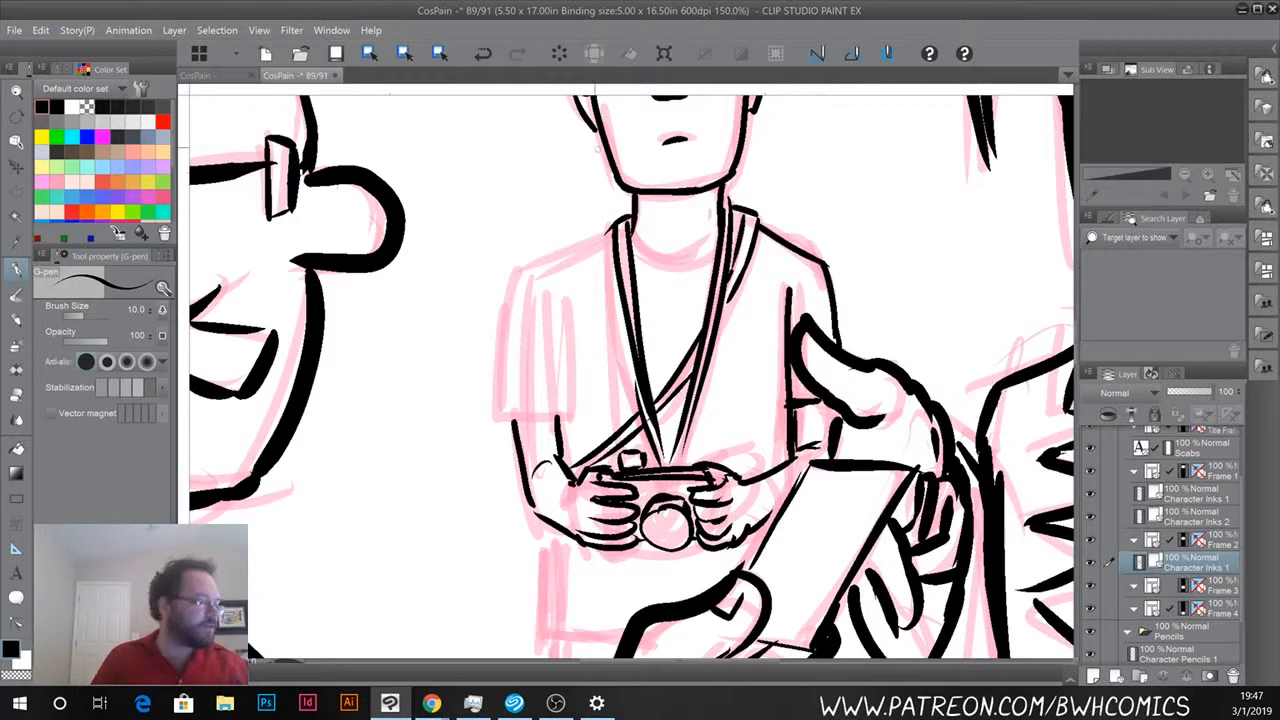
# Ink the distant man's other shoulder, his short sleeve with its hem, and the torso side down to the elbow.
pyautogui.moveTo(614, 226)
pyautogui.mouseDown()
pyautogui.moveTo(540, 261)
pyautogui.moveTo(494, 408)
pyautogui.mouseUp()
pyautogui.moveTo(528, 270)
pyautogui.mouseDown()
pyautogui.moveTo(506, 404)
pyautogui.moveTo(576, 402)
pyautogui.mouseUp()
pyautogui.moveTo(571, 282); pyautogui.dragTo(562, 450)
pyautogui.hotkey('ctrl', 'z')
pyautogui.moveTo(576, 288); pyautogui.dragTo(576, 432)
pyautogui.moveTo(578, 336); pyautogui.dragTo(572, 476)
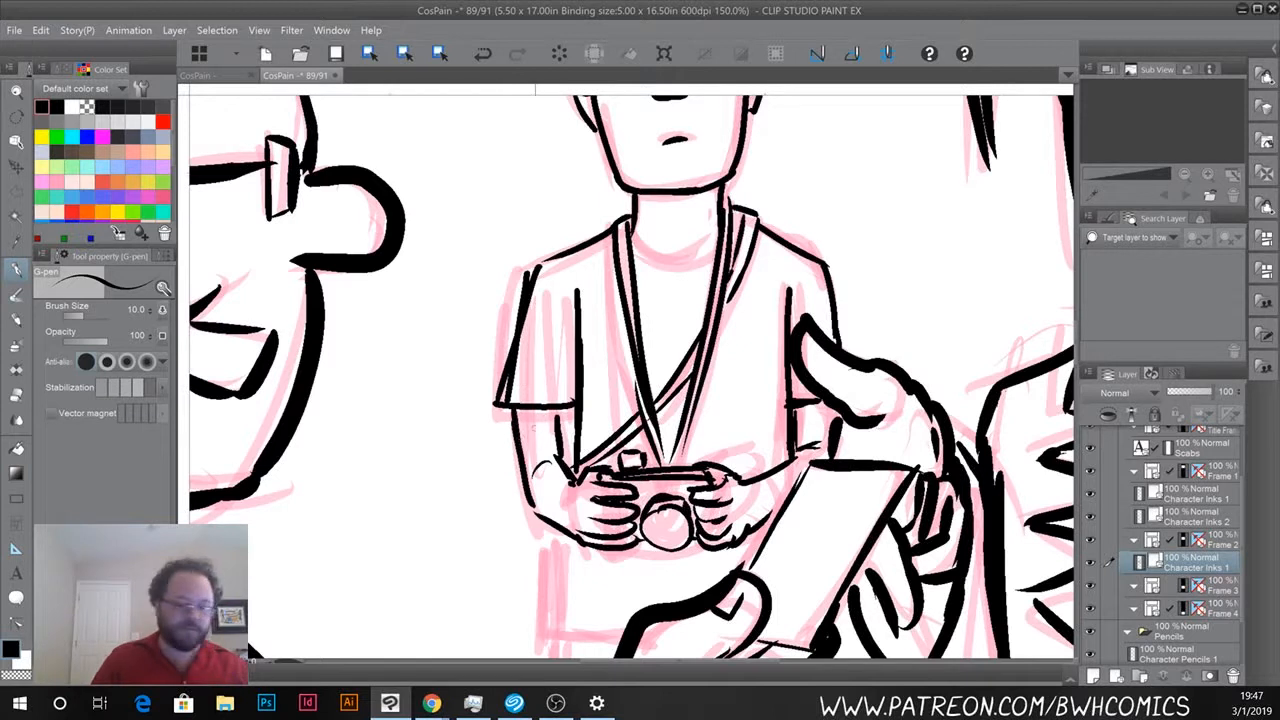
pyautogui.press('e')
pyautogui.press('p')
pyautogui.moveTo(571, 408); pyautogui.dragTo(568, 467)
# Ink the distant man's lower shirt edge and hem, and his leg lines running down to the frame's lower border.
pyautogui.press('space')
pyautogui.moveTo(545, 535)
pyautogui.mouseDown()
pyautogui.moveTo(540, 425)
pyautogui.moveTo(544, 522)
pyautogui.mouseUp()
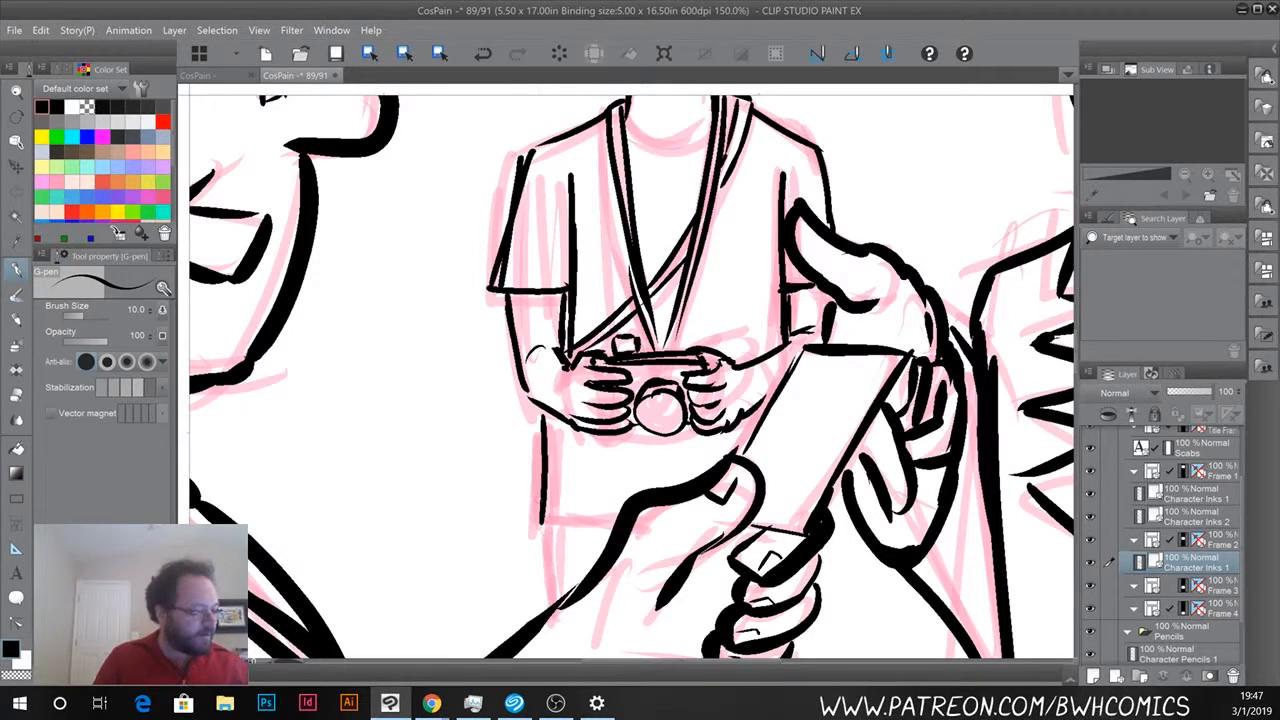
pyautogui.hotkey('ctrl', 'z')
pyautogui.moveTo(563, 423)
pyautogui.mouseDown()
pyautogui.moveTo(553, 522)
pyautogui.moveTo(626, 519)
pyautogui.moveTo(563, 554)
pyautogui.moveTo(565, 598)
pyautogui.mouseUp()
pyautogui.scroll(-4, 550, 503)
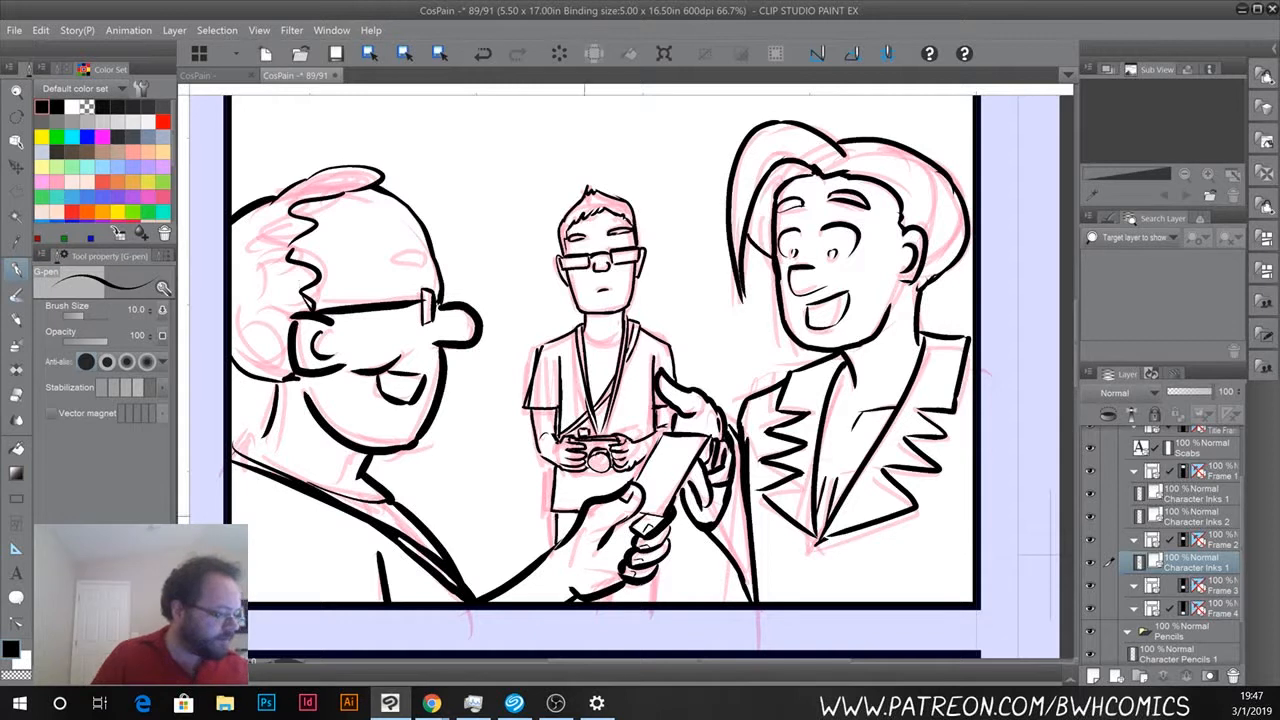
pyautogui.moveTo(655, 577); pyautogui.dragTo(651, 601)
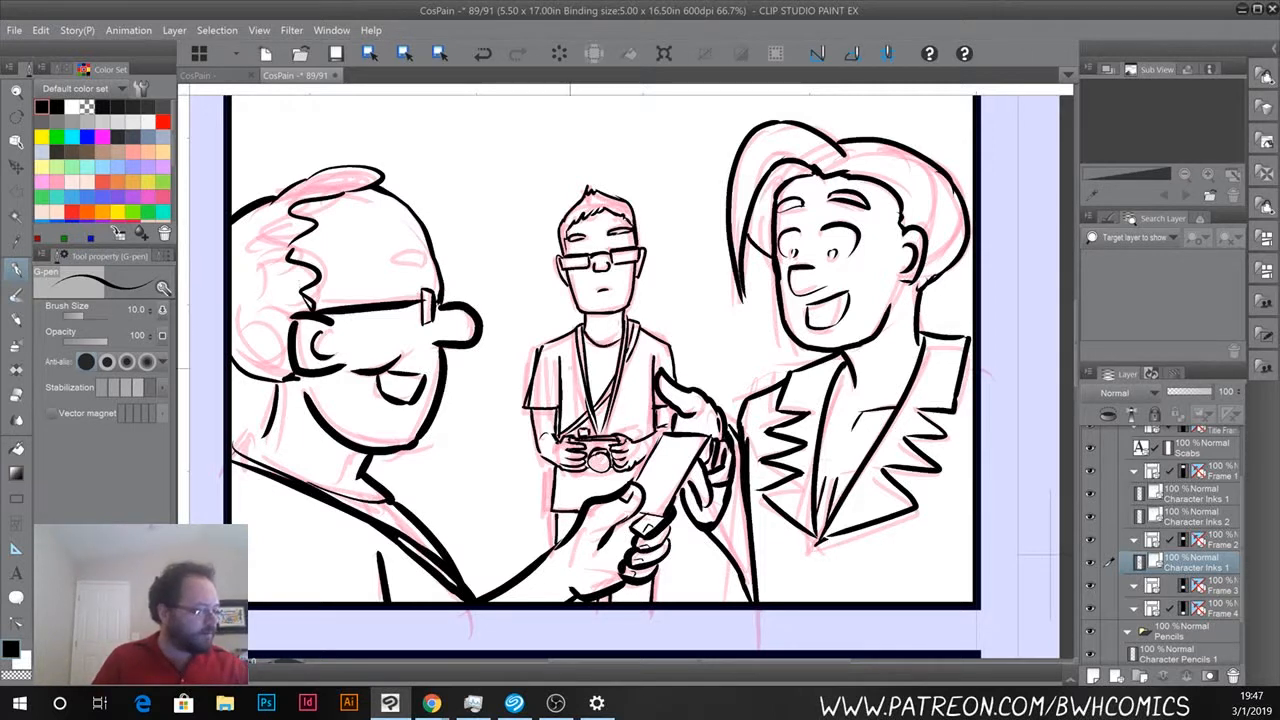
# Ink the boxy bag hanging at the distant man's hip below his elbow, and save the comic page.
pyautogui.moveTo(536, 449); pyautogui.dragTo(532, 520)
pyautogui.moveTo(552, 473); pyautogui.dragTo(548, 530)
pyautogui.moveTo(522, 478); pyautogui.dragTo(530, 524)
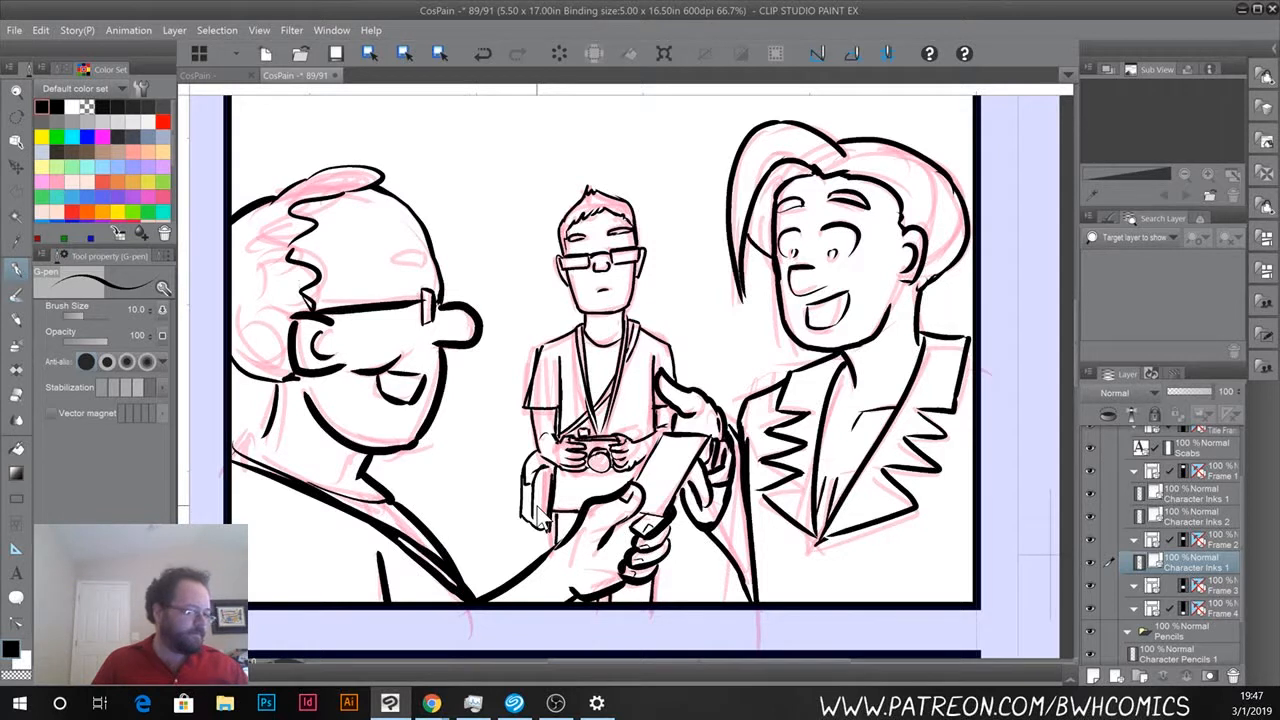
pyautogui.hotkey('ctrl', 's')
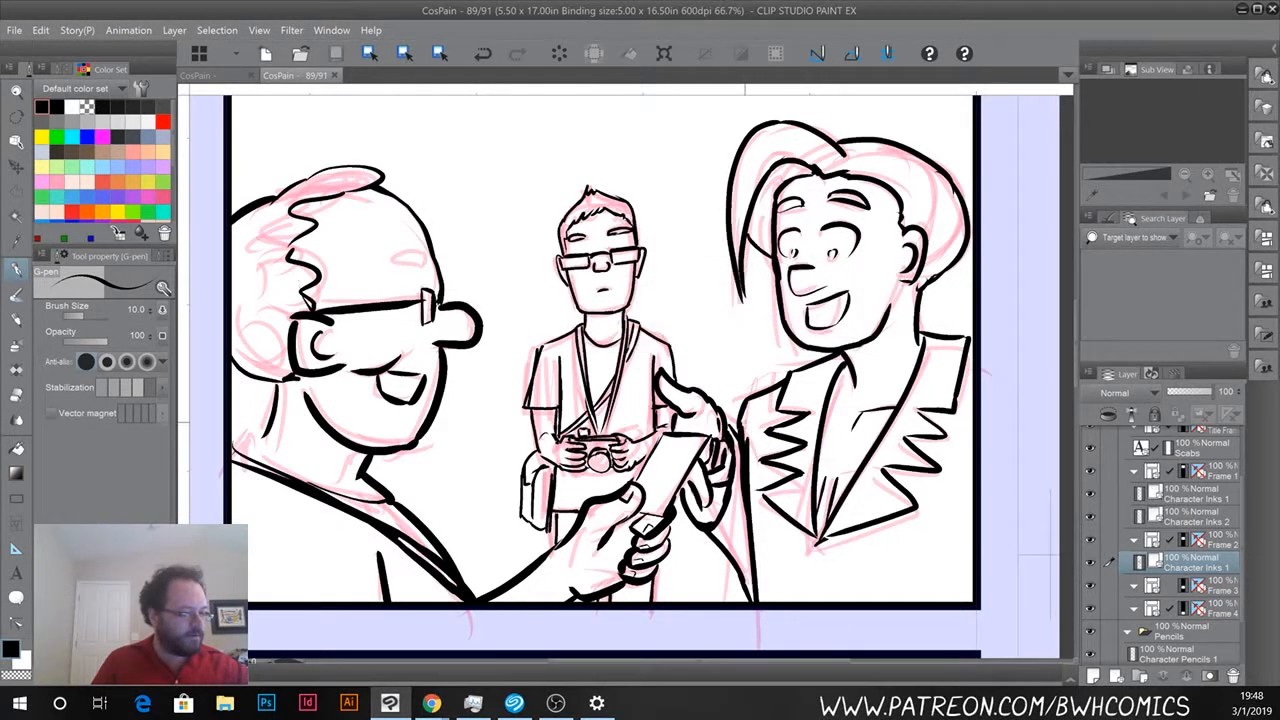
pyautogui.moveTo(746, 424); pyautogui.dragTo(747, 436)
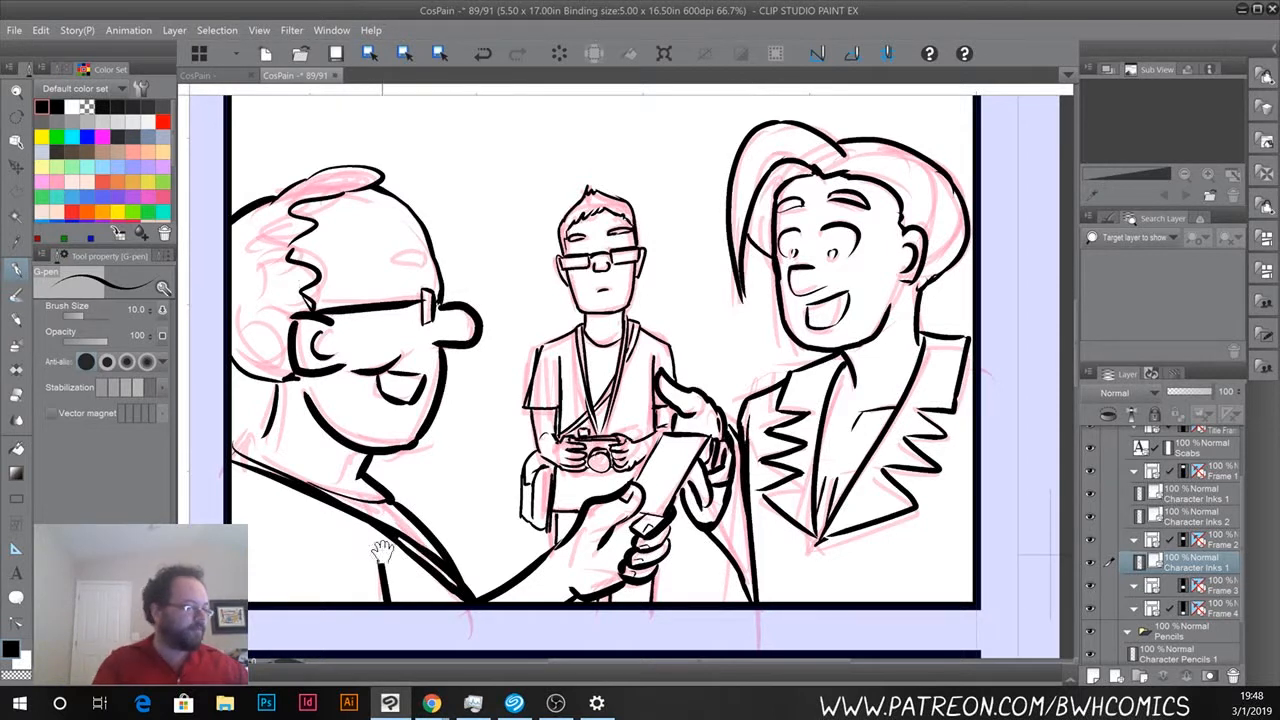
# Ink the balding man's eyebrow and the collar at the back of his neck, and save the comic page.
pyautogui.moveTo(396, 263); pyautogui.dragTo(420, 264)
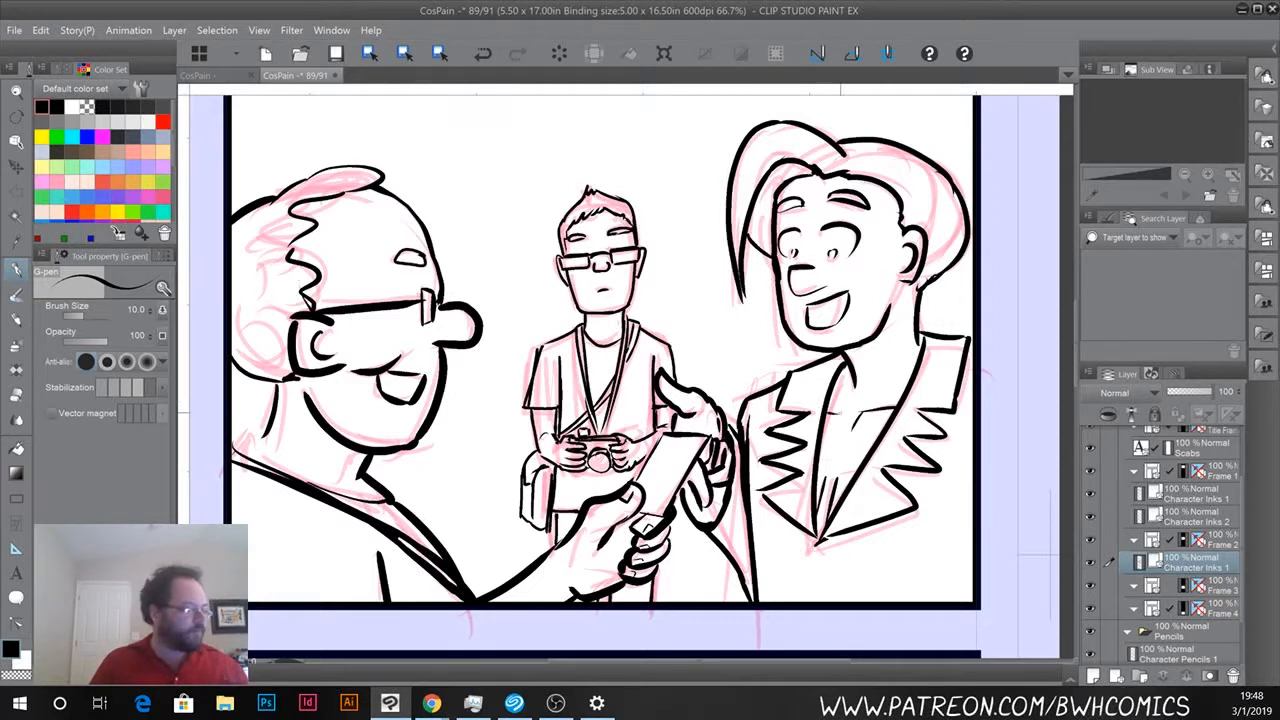
pyautogui.moveTo(266, 437)
pyautogui.mouseDown()
pyautogui.moveTo(236, 449)
pyautogui.moveTo(288, 466)
pyautogui.mouseUp()
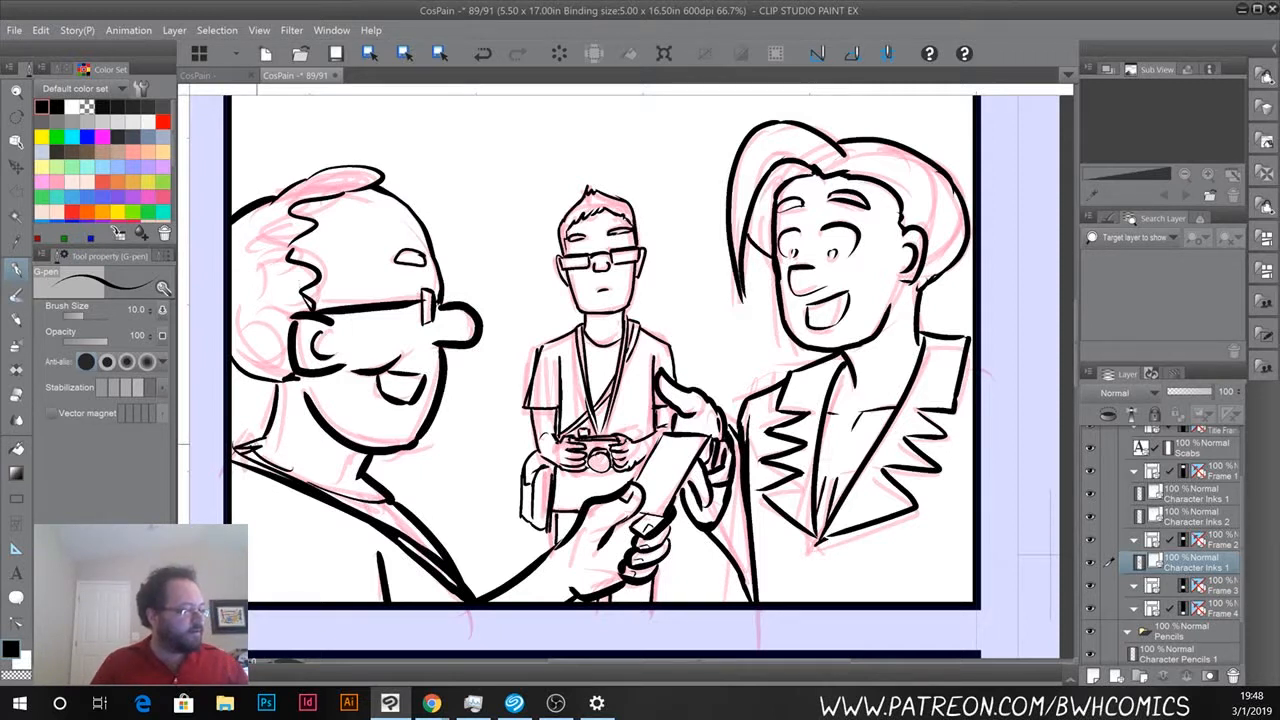
pyautogui.moveTo(480, 650)
pyautogui.mouseDown()
pyautogui.moveTo(517, 480)
pyautogui.moveTo(484, 106)
pyautogui.mouseUp()
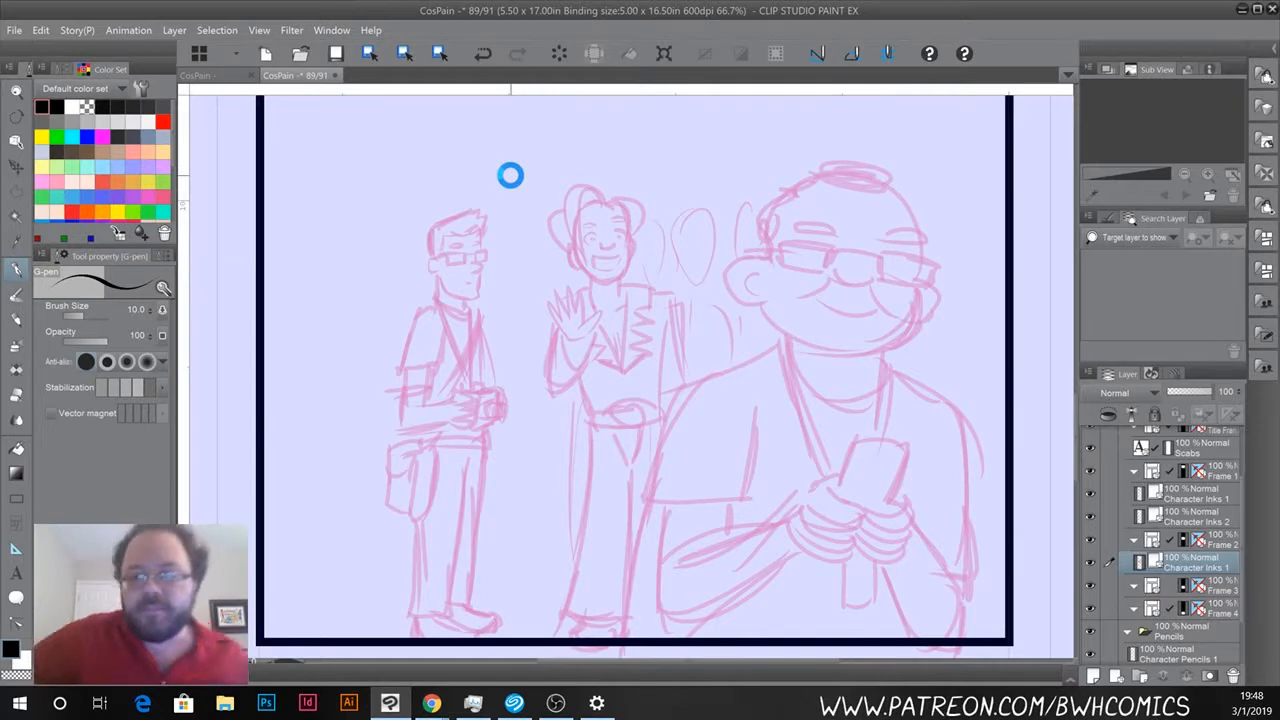
pyautogui.hotkey('ctrl', 's')
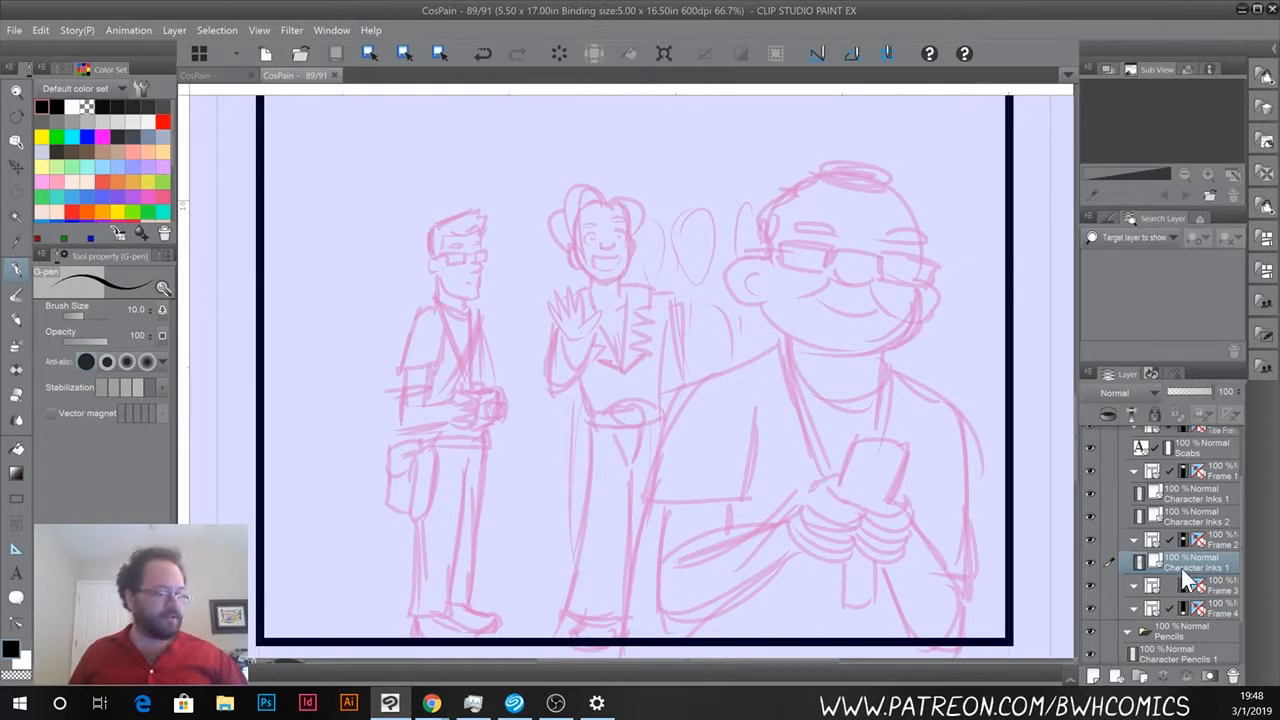
# Add a new layer inside the Frame 3 folder and set the G-pen brush size to 25.
pyautogui.click(1208, 585)
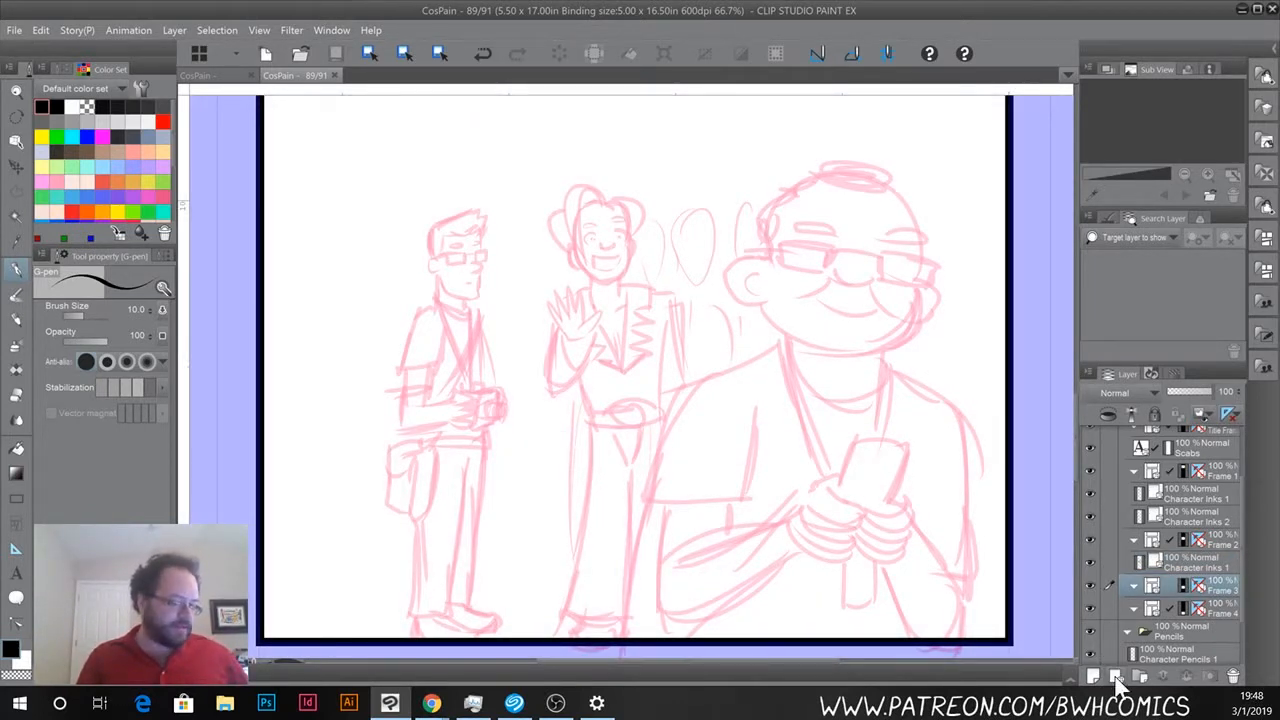
pyautogui.click(1116, 678)
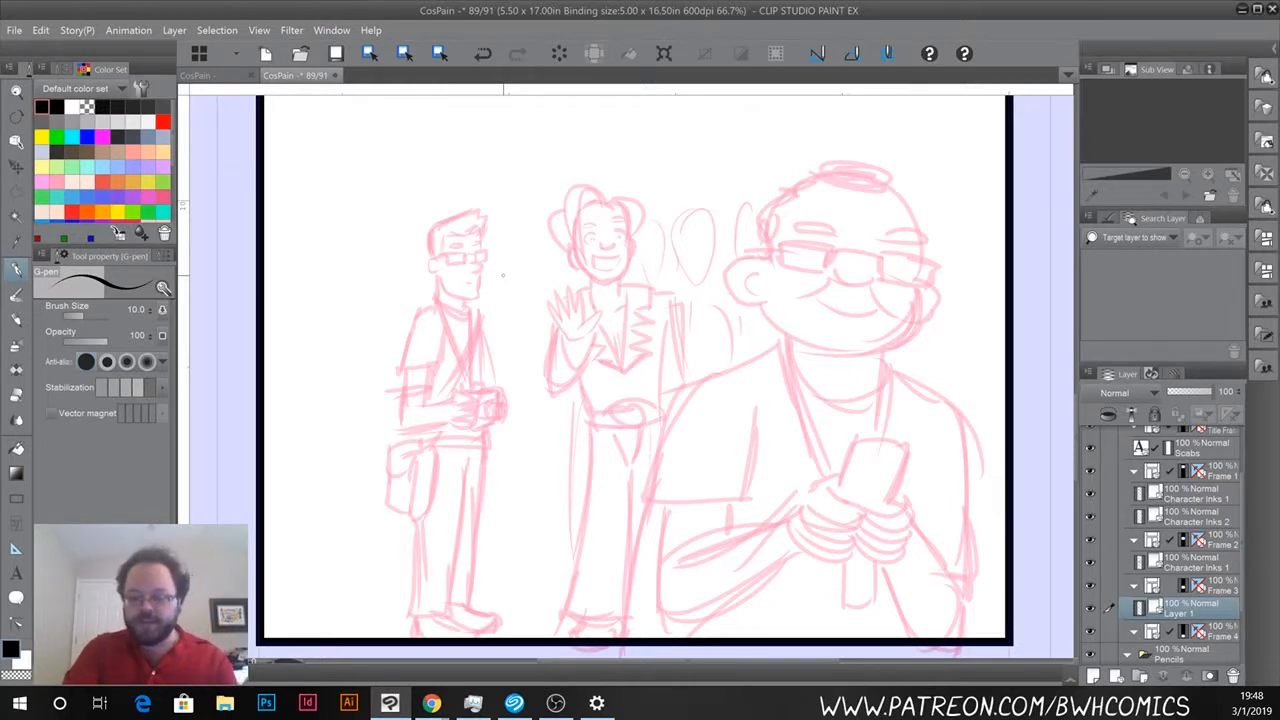
pyautogui.press(']')
pyautogui.press(']')
pyautogui.press(']')
pyautogui.press(']')
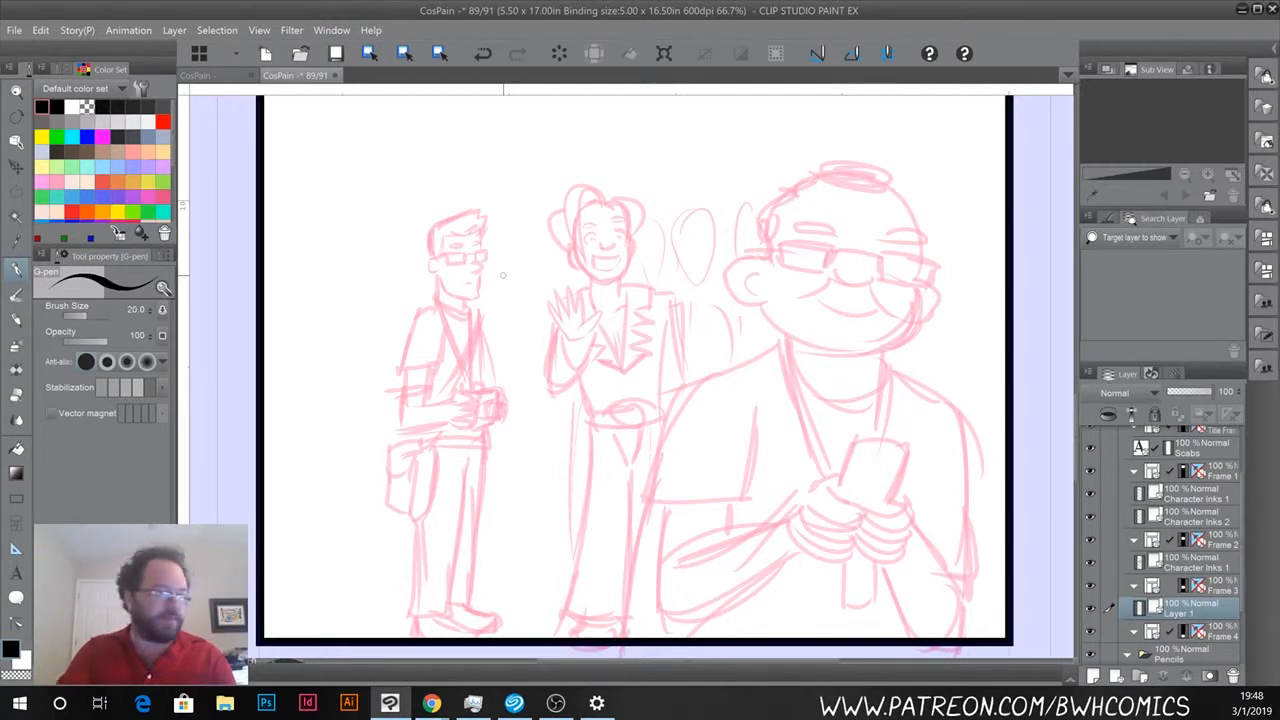
pyautogui.press(']')
# Ink the foreground man's top tuft of hair, far eyebrow, rectangular glasses and near ear in Frame 3.
pyautogui.hotkey('ctrl', '+')
pyautogui.moveTo(823, 221)
pyautogui.mouseDown()
pyautogui.moveTo(676, 251)
pyautogui.moveTo(481, 263)
pyautogui.mouseUp()
pyautogui.moveTo(716, 155); pyautogui.dragTo(805, 163)
pyautogui.hotkey('ctrl', 'z')
pyautogui.moveTo(815, 174)
pyautogui.mouseDown()
pyautogui.moveTo(717, 151)
pyautogui.moveTo(767, 133)
pyautogui.moveTo(833, 158)
pyautogui.moveTo(873, 250)
pyautogui.moveTo(805, 248)
pyautogui.moveTo(803, 302)
pyautogui.moveTo(890, 286)
pyautogui.moveTo(874, 316)
pyautogui.moveTo(802, 307)
pyautogui.moveTo(880, 316)
pyautogui.mouseUp()
pyautogui.moveTo(800, 278)
pyautogui.mouseDown()
pyautogui.moveTo(726, 266)
pyautogui.moveTo(718, 290)
pyautogui.moveTo(632, 254)
pyautogui.moveTo(648, 292)
pyautogui.moveTo(716, 290)
pyautogui.mouseUp()
pyautogui.moveTo(640, 262)
pyautogui.mouseDown()
pyautogui.moveTo(580, 296)
pyautogui.moveTo(568, 270)
pyautogui.moveTo(568, 322)
pyautogui.moveTo(628, 334)
pyautogui.moveTo(612, 319)
pyautogui.mouseUp()
pyautogui.hotkey('ctrl', 'z')
# Ink the foreground man's rounded jawline, his far ear and the short temple line above the glasses.
pyautogui.moveTo(857, 328); pyautogui.dragTo(808, 402)
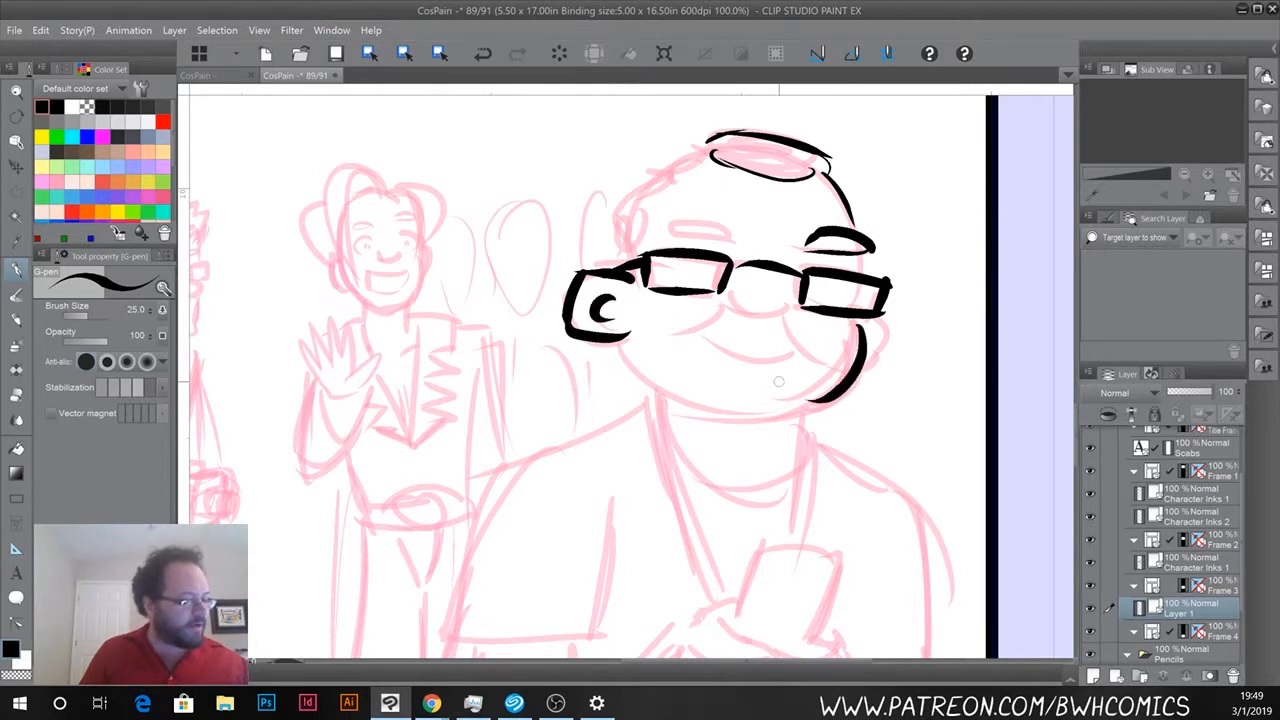
pyautogui.moveTo(616, 346); pyautogui.dragTo(805, 402)
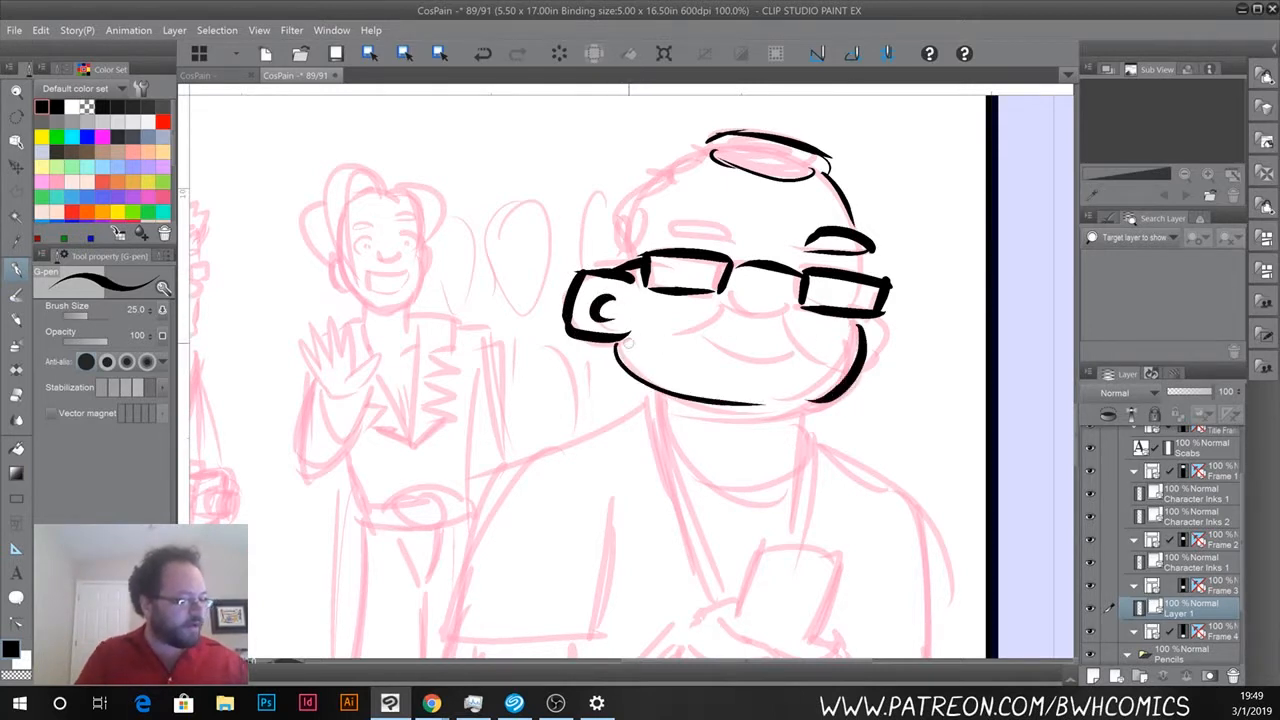
pyautogui.hotkey('ctrl', 'z')
pyautogui.moveTo(614, 343)
pyautogui.mouseDown()
pyautogui.moveTo(704, 414)
pyautogui.moveTo(842, 395)
pyautogui.mouseUp()
pyautogui.moveTo(880, 310)
pyautogui.mouseDown()
pyautogui.moveTo(868, 354)
pyautogui.moveTo(865, 337)
pyautogui.mouseUp()
pyautogui.moveTo(858, 251); pyautogui.dragTo(864, 273)
# Ink the foreground man's wavy hairline, his near eyebrow and the outer contour of the hair above his near ear.
pyautogui.moveTo(706, 151)
pyautogui.mouseDown()
pyautogui.moveTo(641, 186)
pyautogui.moveTo(623, 245)
pyautogui.moveTo(734, 230)
pyautogui.mouseUp()
pyautogui.hotkey('ctrl', 'z')
pyautogui.moveTo(730, 230); pyautogui.dragTo(663, 226)
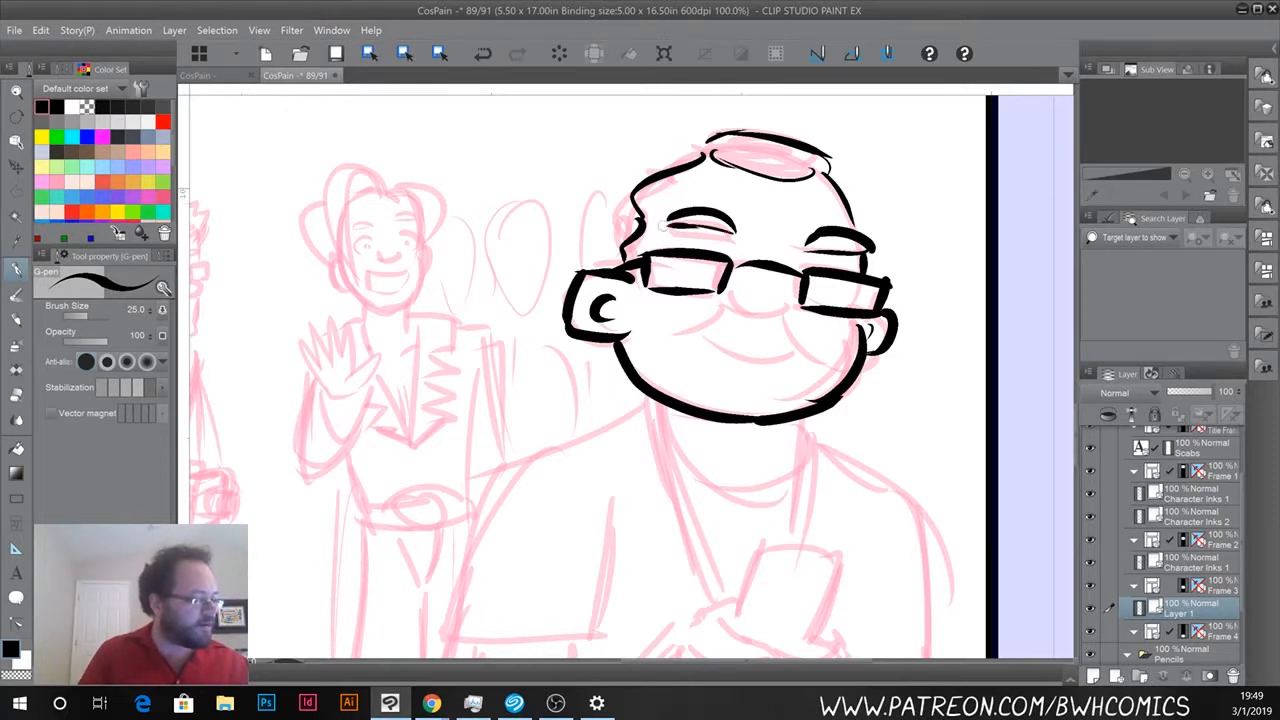
pyautogui.moveTo(698, 142); pyautogui.dragTo(550, 222)
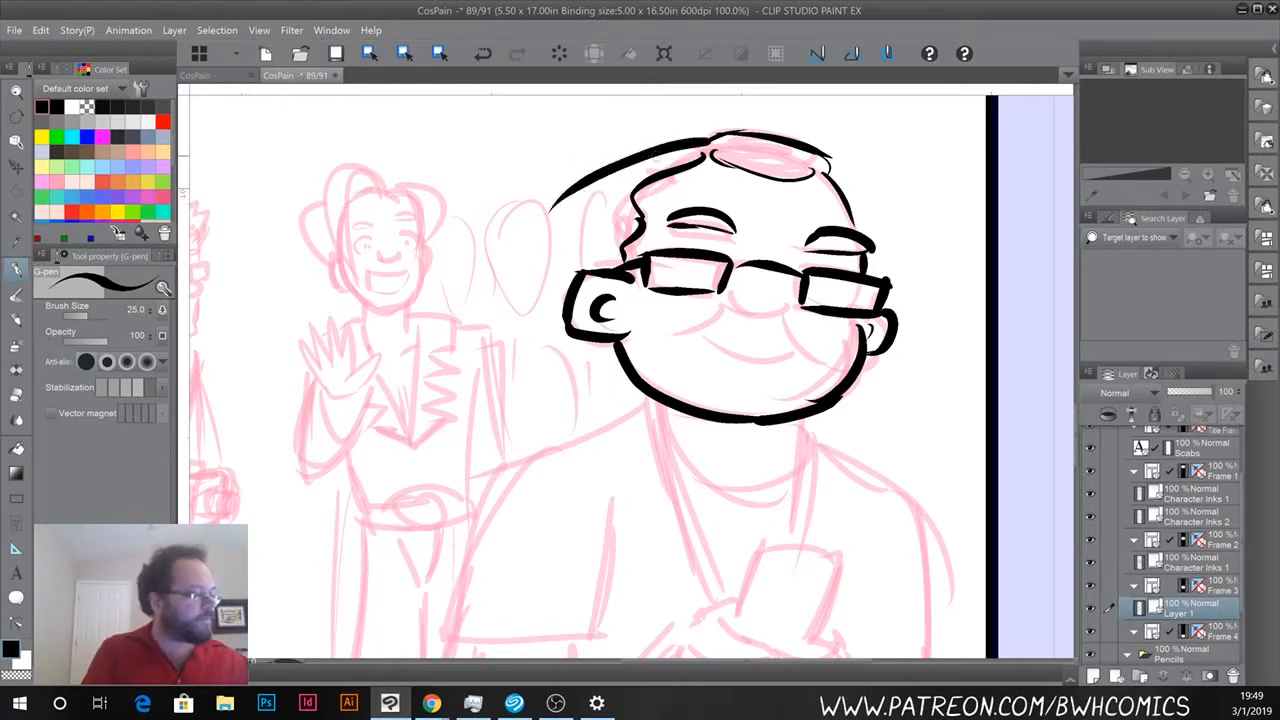
pyautogui.hotkey('ctrl', 'z')
pyautogui.moveTo(705, 147)
pyautogui.mouseDown()
pyautogui.moveTo(634, 161)
pyautogui.moveTo(600, 245)
pyautogui.mouseUp()
# Ink the foreground man's nose, the cheek lines on both sides of it and his curved closed-mouth smile.
pyautogui.moveTo(733, 292)
pyautogui.mouseDown()
pyautogui.moveTo(780, 324)
pyautogui.moveTo(797, 306)
pyautogui.moveTo(652, 339)
pyautogui.mouseUp()
pyautogui.hotkey('ctrl', 'z')
pyautogui.hotkey('ctrl', 'z')
pyautogui.hotkey('ctrl', 'z')
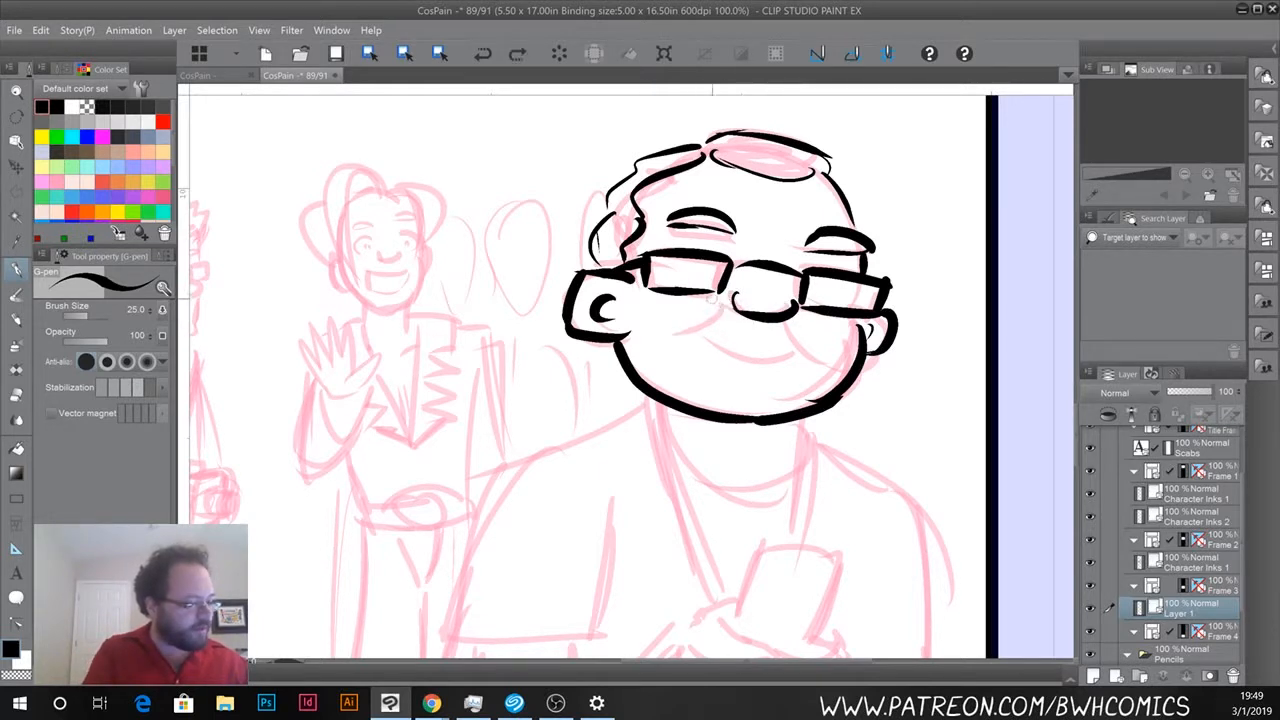
pyautogui.moveTo(728, 298); pyautogui.dragTo(664, 328)
pyautogui.moveTo(798, 317); pyautogui.dragTo(830, 364)
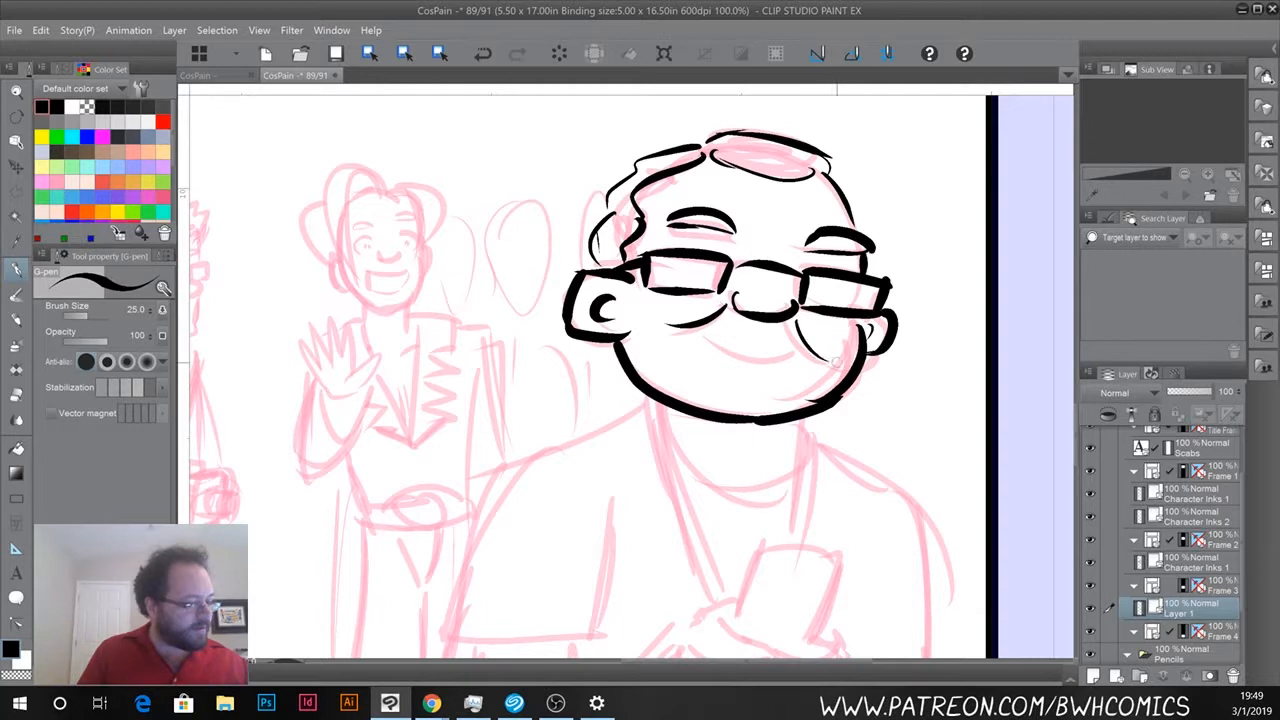
pyautogui.moveTo(703, 338); pyautogui.dragTo(806, 366)
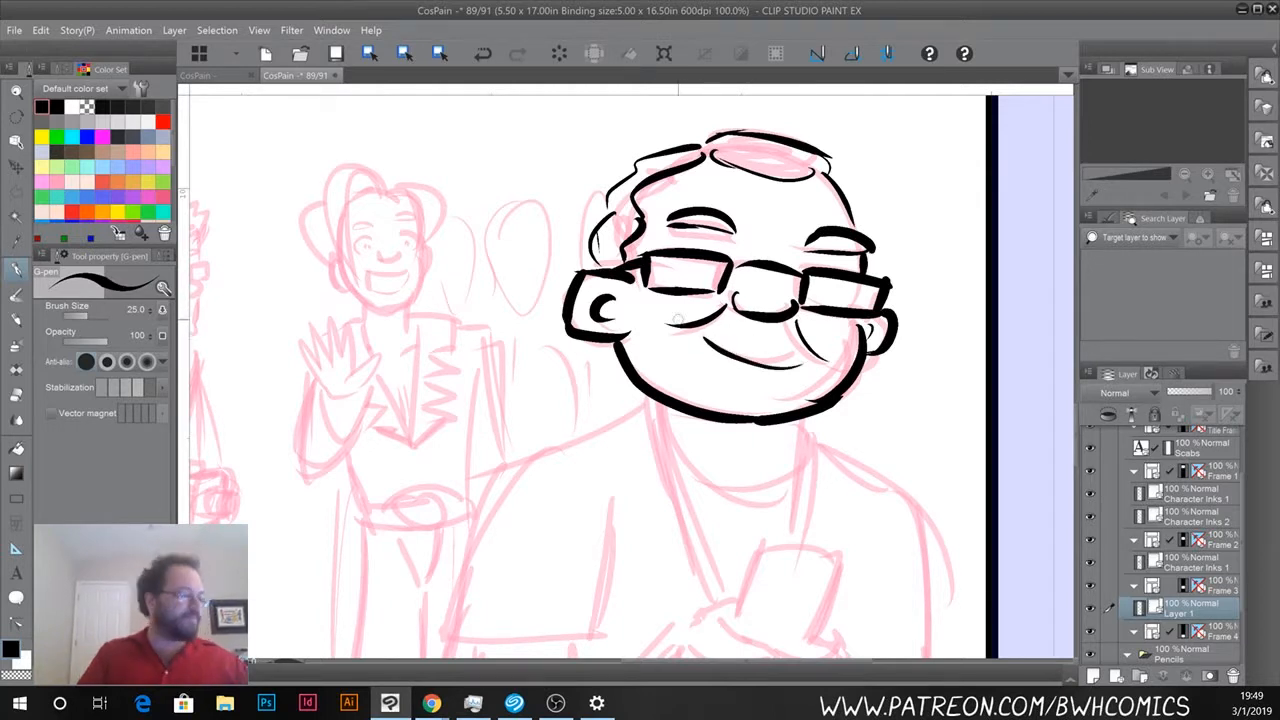
pyautogui.hotkey('ctrl', 'z')
pyautogui.moveTo(703, 338); pyautogui.dragTo(797, 364)
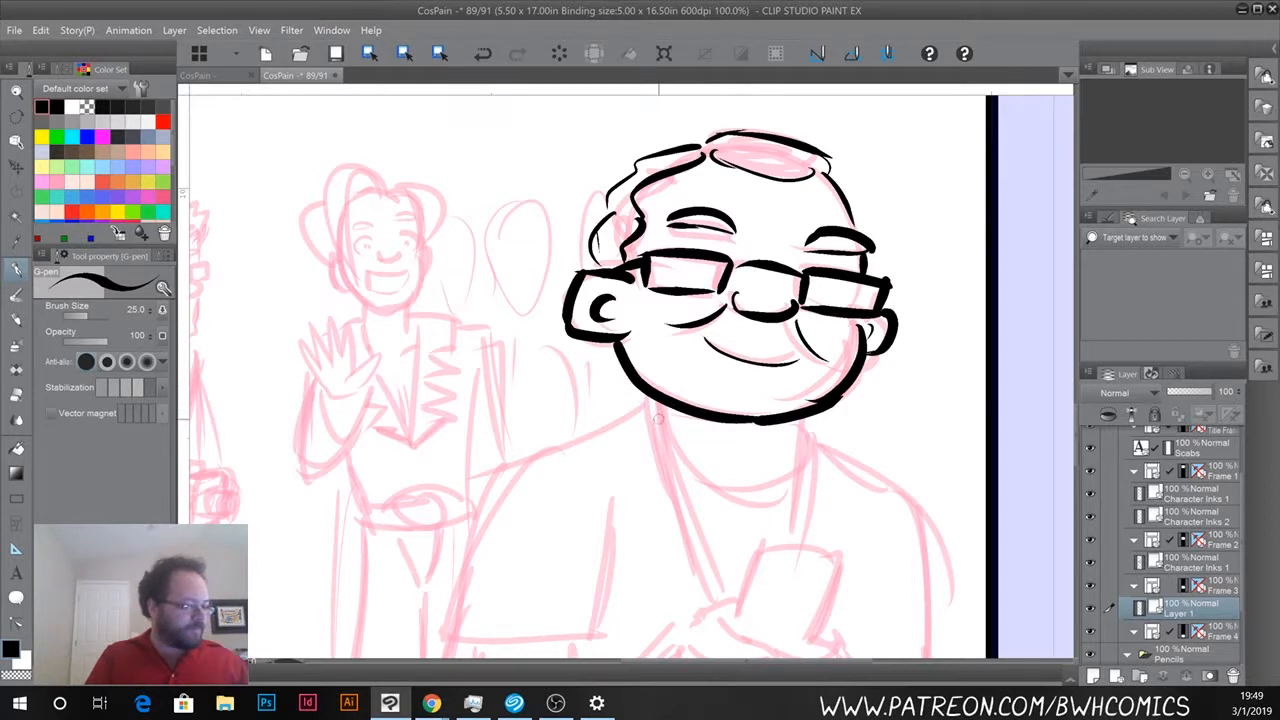
# Ink both sides of the foreground man's neck and the curved neckline of his shirt.
pyautogui.moveTo(655, 402); pyautogui.dragTo(661, 450)
pyautogui.moveTo(812, 414); pyautogui.dragTo(802, 465)
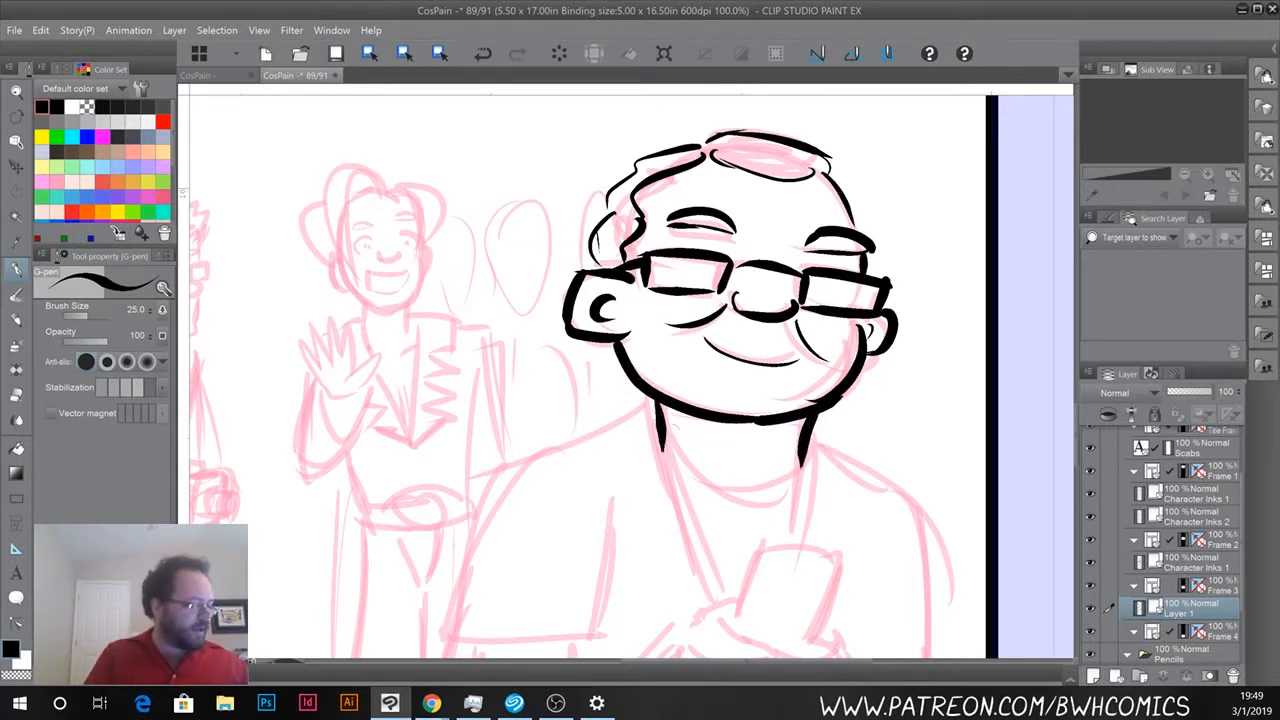
pyautogui.moveTo(664, 446)
pyautogui.mouseDown()
pyautogui.moveTo(778, 497)
pyautogui.moveTo(728, 506)
pyautogui.moveTo(680, 323)
pyautogui.moveTo(634, 256)
pyautogui.mouseUp()
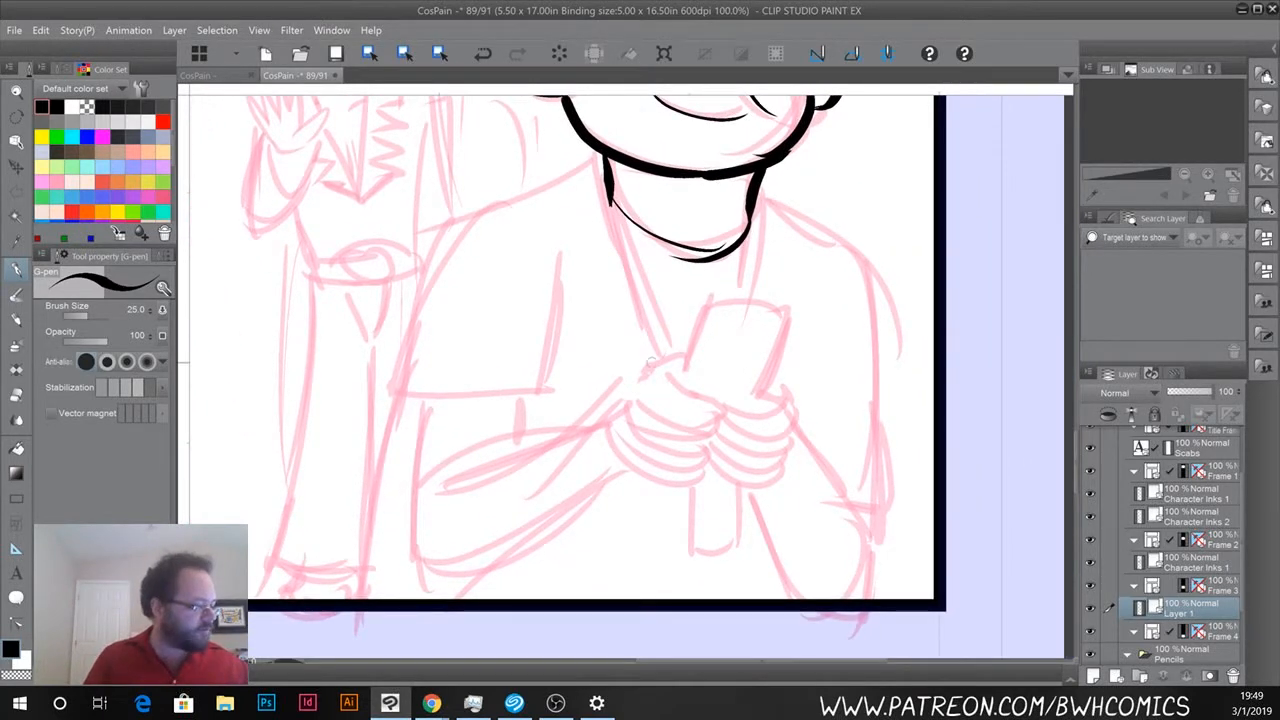
# Ink the phone's outline and the fingers of both of the foreground man's hands gripping it.
pyautogui.moveTo(711, 314); pyautogui.dragTo(685, 392)
pyautogui.moveTo(696, 343); pyautogui.dragTo(680, 389)
pyautogui.moveTo(710, 308)
pyautogui.mouseDown()
pyautogui.moveTo(788, 317)
pyautogui.moveTo(780, 325)
pyautogui.mouseUp()
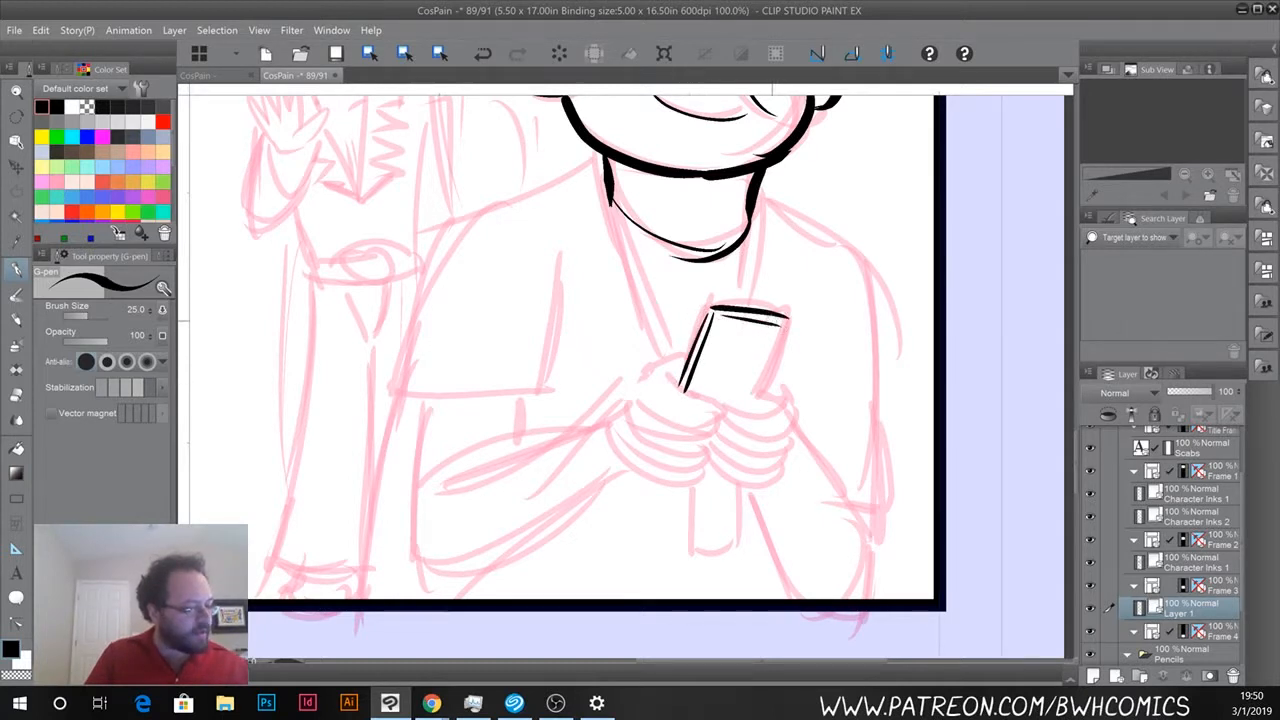
pyautogui.hotkey('ctrl', 'z')
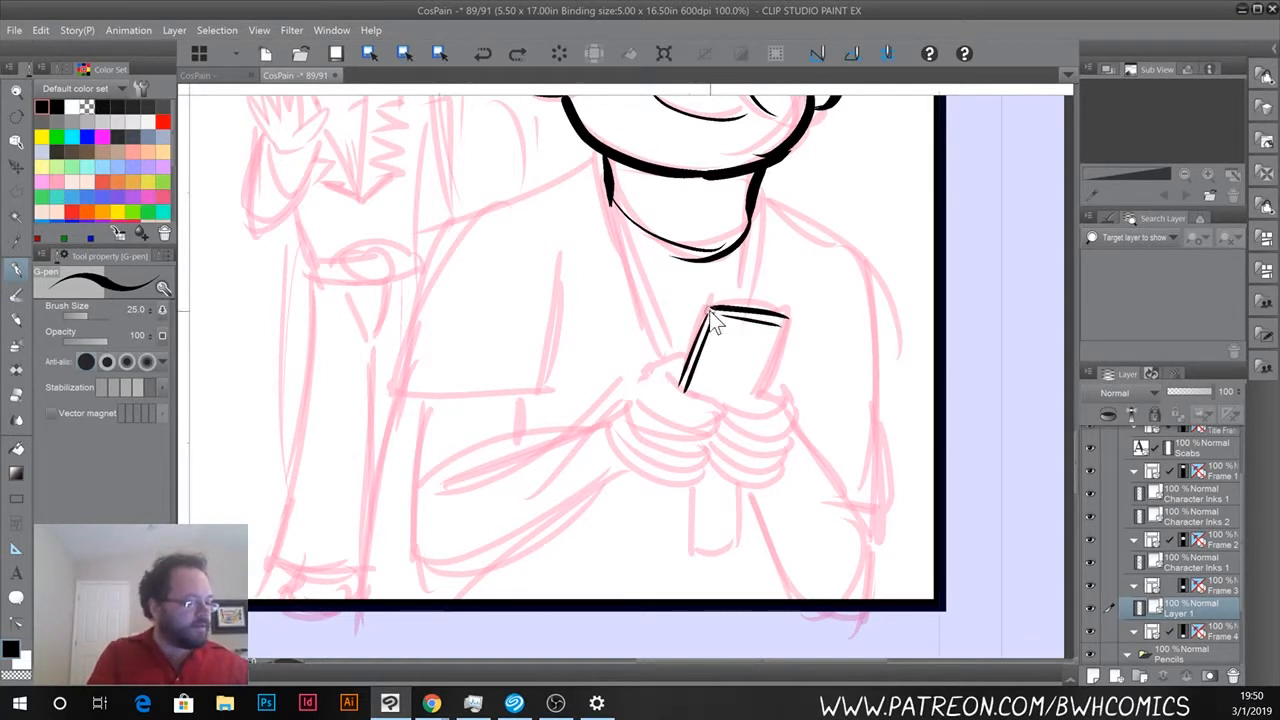
pyautogui.moveTo(790, 320)
pyautogui.mouseDown()
pyautogui.moveTo(757, 406)
pyautogui.moveTo(791, 389)
pyautogui.moveTo(796, 421)
pyautogui.moveTo(720, 396)
pyautogui.moveTo(746, 432)
pyautogui.moveTo(796, 428)
pyautogui.mouseUp()
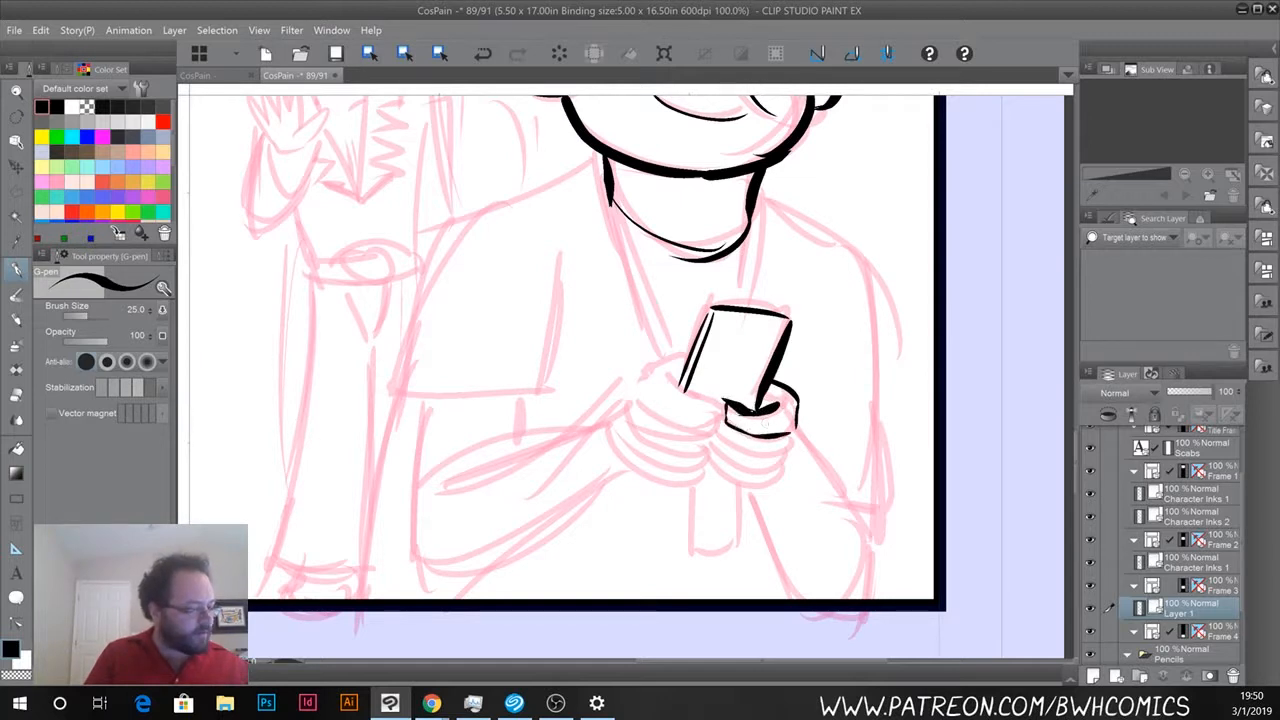
pyautogui.moveTo(722, 413)
pyautogui.mouseDown()
pyautogui.moveTo(718, 430)
pyautogui.moveTo(745, 452)
pyautogui.moveTo(780, 454)
pyautogui.moveTo(730, 458)
pyautogui.moveTo(770, 470)
pyautogui.moveTo(714, 460)
pyautogui.moveTo(755, 486)
pyautogui.moveTo(786, 456)
pyautogui.moveTo(790, 474)
pyautogui.mouseUp()
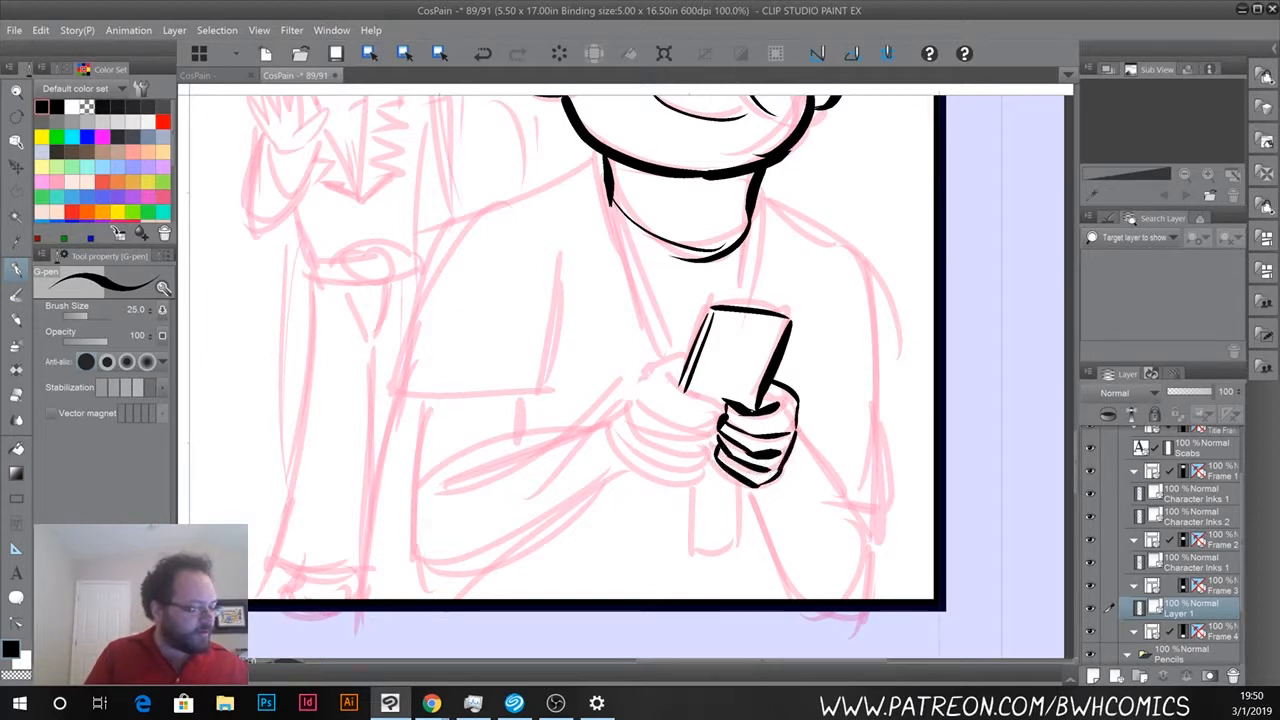
pyautogui.moveTo(682, 374)
pyautogui.mouseDown()
pyautogui.moveTo(674, 392)
pyautogui.moveTo(720, 405)
pyautogui.moveTo(708, 424)
pyautogui.moveTo(642, 418)
pyautogui.mouseUp()
pyautogui.moveTo(712, 437)
pyautogui.mouseDown()
pyautogui.moveTo(687, 448)
pyautogui.moveTo(642, 432)
pyautogui.moveTo(686, 461)
pyautogui.moveTo(638, 442)
pyautogui.mouseUp()
# Ink the foreground man's thumb, forearm and upper arm on the side nearest the waving figure.
pyautogui.moveTo(684, 354); pyautogui.dragTo(488, 476)
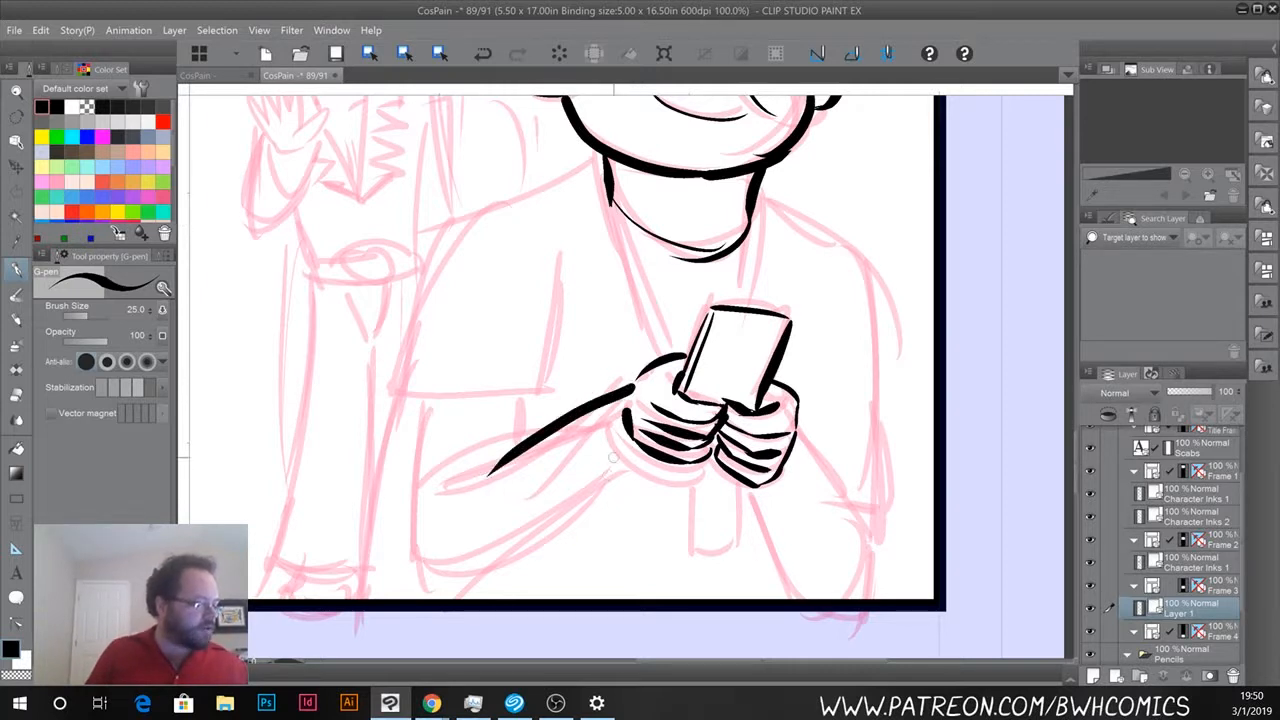
pyautogui.moveTo(634, 446); pyautogui.dragTo(414, 548)
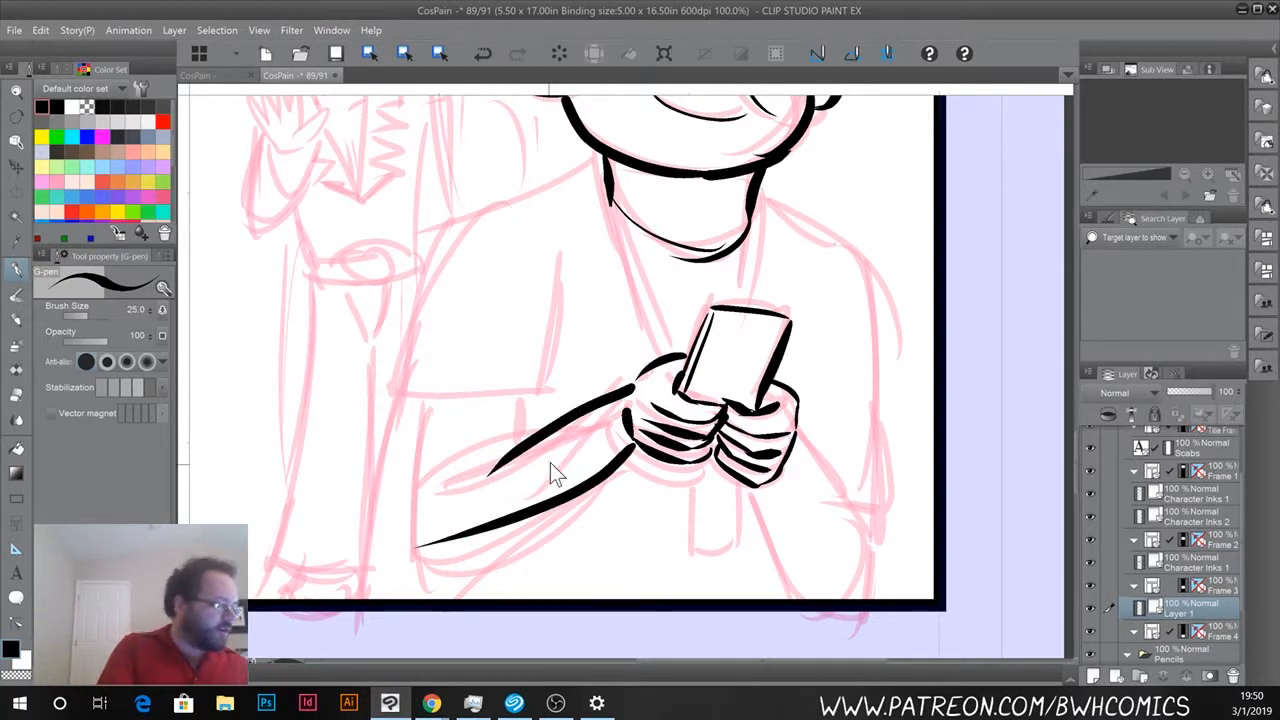
pyautogui.hotkey('ctrl', 'z')
pyautogui.moveTo(638, 458); pyautogui.dragTo(478, 572)
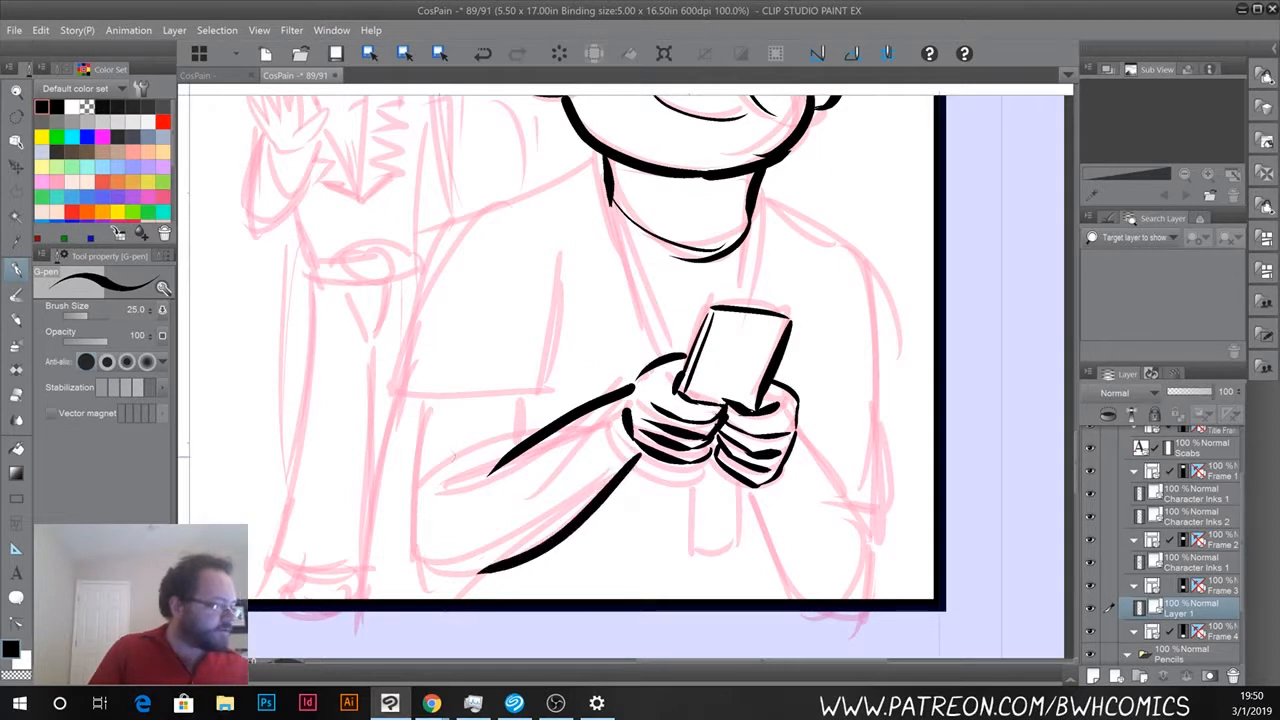
pyautogui.moveTo(422, 406)
pyautogui.mouseDown()
pyautogui.moveTo(443, 530)
pyautogui.moveTo(471, 576)
pyautogui.mouseUp()
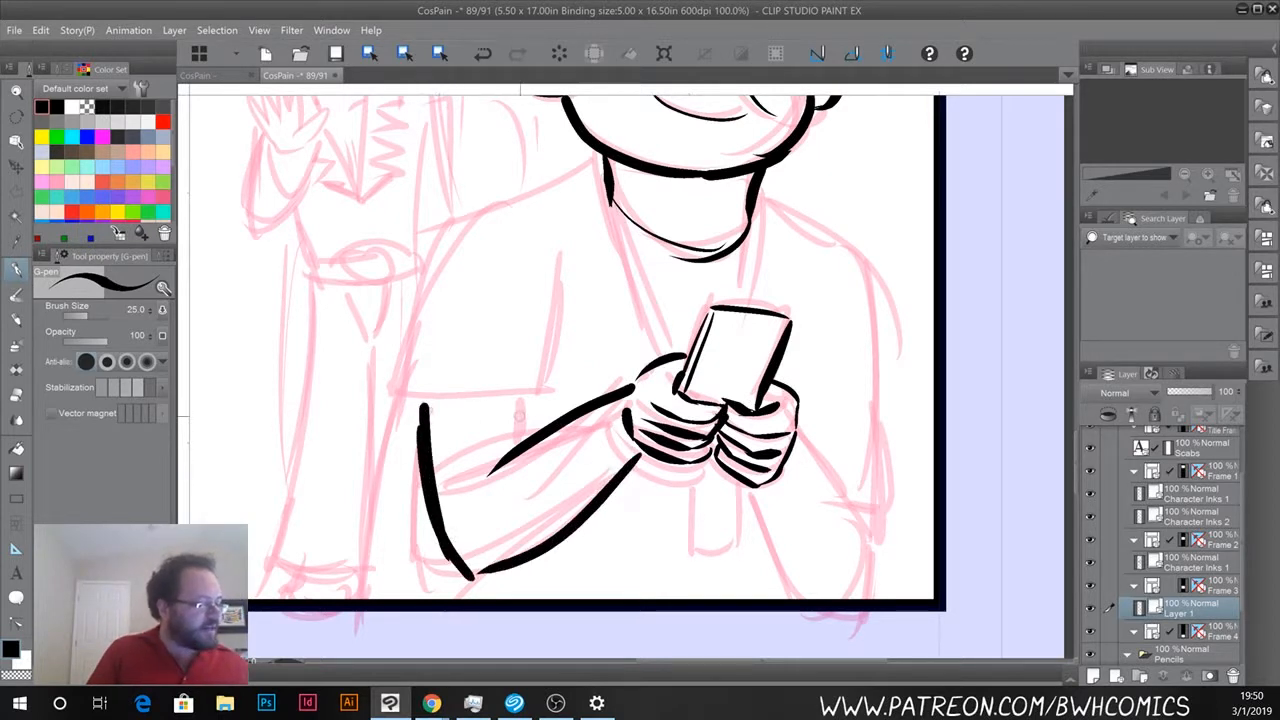
pyautogui.moveTo(526, 396); pyautogui.dragTo(532, 430)
# Ink the foreground man's other forearm, sleeve hem, outer arm and shoulder next to the frame's side border.
pyautogui.moveTo(746, 486)
pyautogui.mouseDown()
pyautogui.moveTo(764, 562)
pyautogui.moveTo(790, 598)
pyautogui.mouseUp()
pyautogui.moveTo(795, 438); pyautogui.dragTo(870, 538)
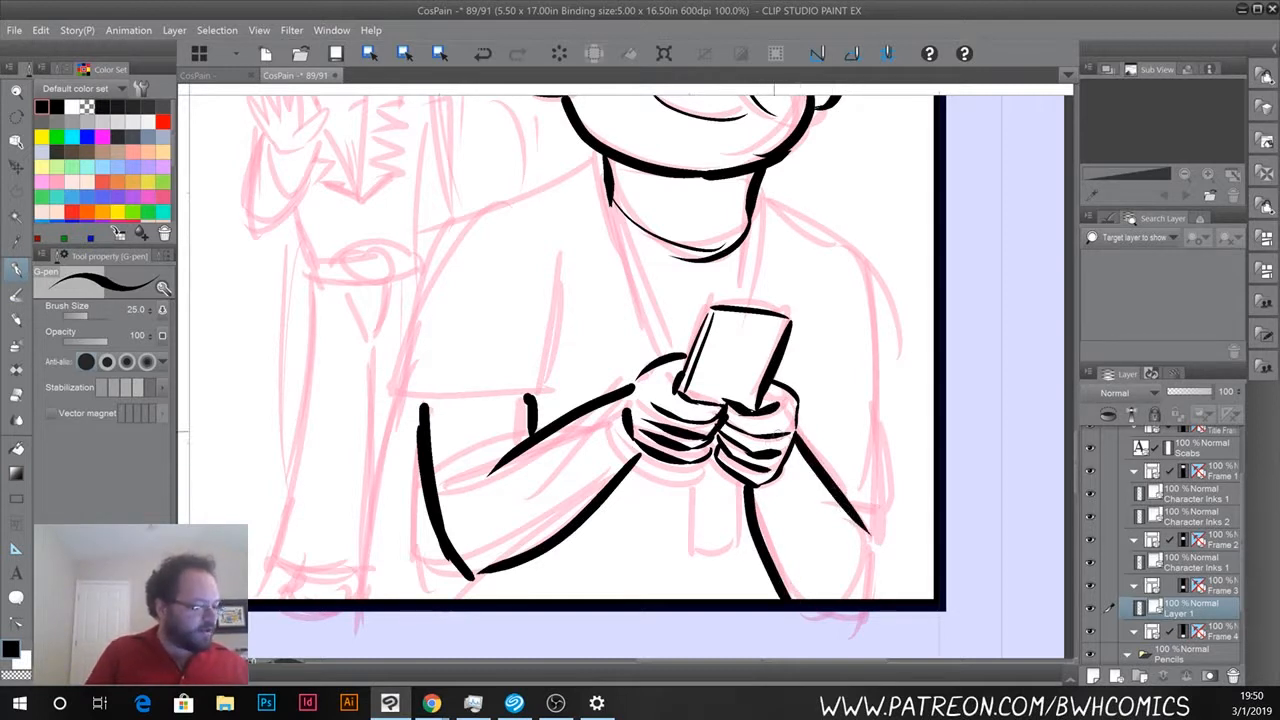
pyautogui.moveTo(818, 465); pyautogui.dragTo(900, 471)
pyautogui.moveTo(876, 270)
pyautogui.mouseDown()
pyautogui.moveTo(896, 468)
pyautogui.moveTo(873, 601)
pyautogui.mouseUp()
pyautogui.moveTo(765, 202); pyautogui.dragTo(878, 272)
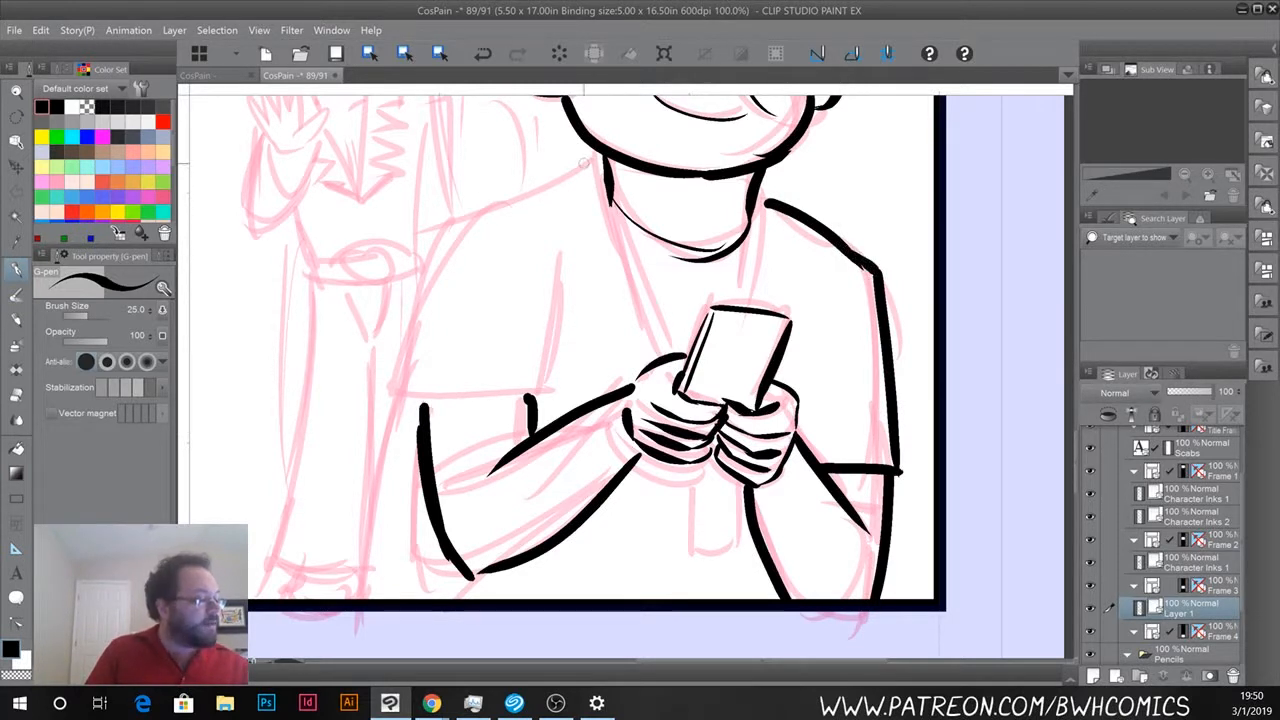
# Ink the foreground man's shoulder and short sleeve nearest the waving figure, plus the inner sleeve lines on both sides of his chest.
pyautogui.moveTo(590, 158); pyautogui.dragTo(430, 230)
pyautogui.hotkey('ctrl', 'z')
pyautogui.moveTo(598, 165)
pyautogui.mouseDown()
pyautogui.moveTo(458, 215)
pyautogui.moveTo(416, 304)
pyautogui.moveTo(401, 389)
pyautogui.moveTo(540, 390)
pyautogui.mouseUp()
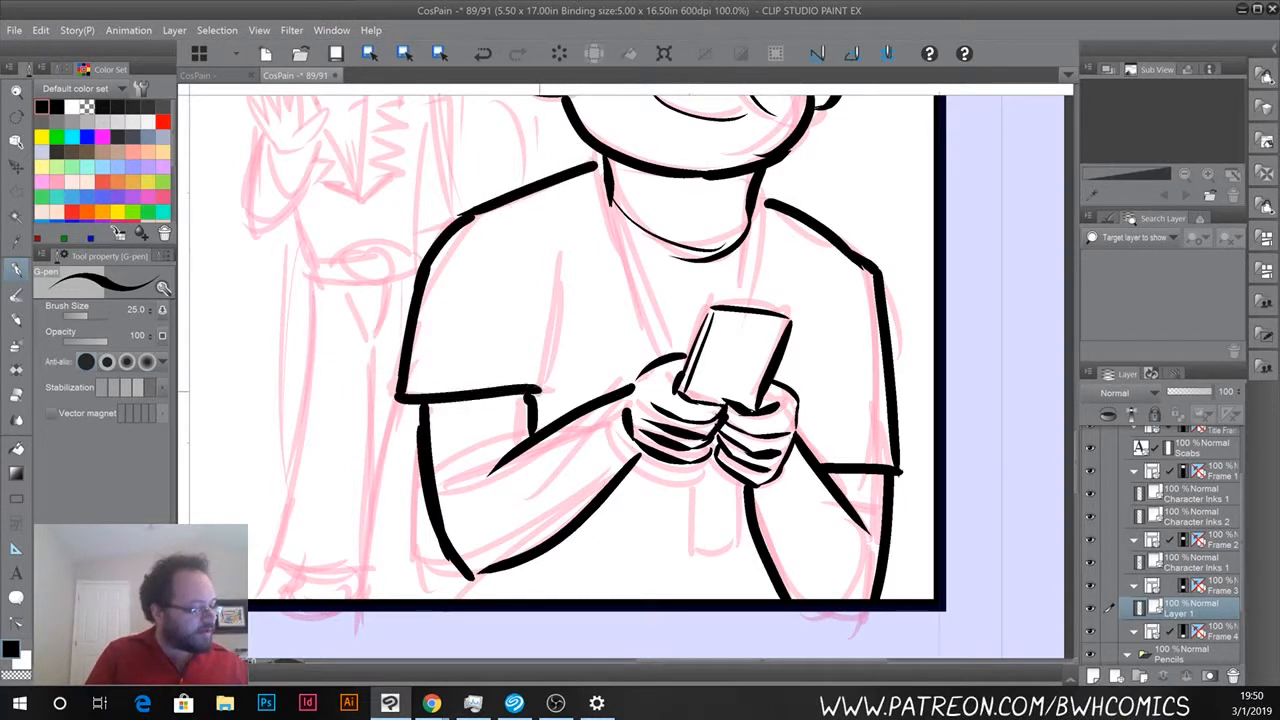
pyautogui.moveTo(566, 258); pyautogui.dragTo(548, 392)
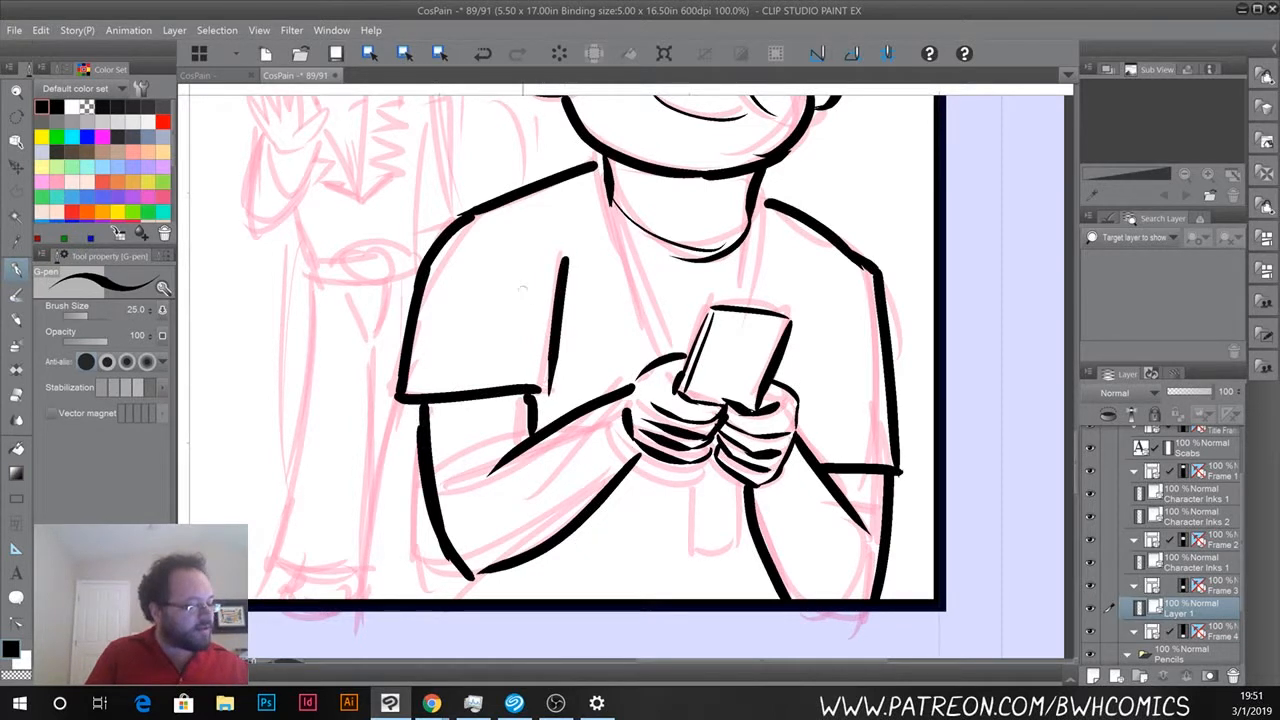
pyautogui.moveTo(798, 268); pyautogui.dragTo(785, 312)
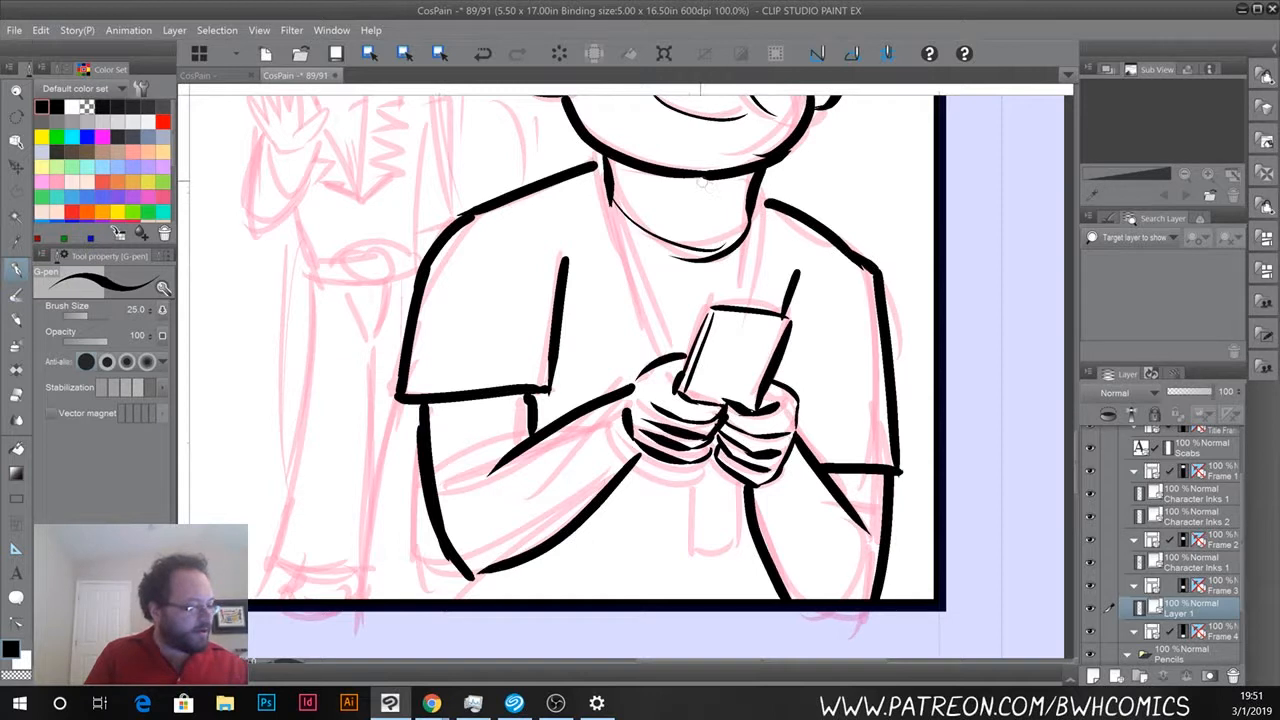
# Ink the lanyard straps running from both sides of the foreground man's neck down to his hands and phone.
pyautogui.moveTo(762, 198)
pyautogui.mouseDown()
pyautogui.moveTo(750, 305)
pyautogui.moveTo(764, 208)
pyautogui.mouseUp()
pyautogui.moveTo(602, 174); pyautogui.dragTo(642, 326)
pyautogui.moveTo(588, 170); pyautogui.dragTo(646, 370)
pyautogui.moveTo(632, 322); pyautogui.dragTo(644, 368)
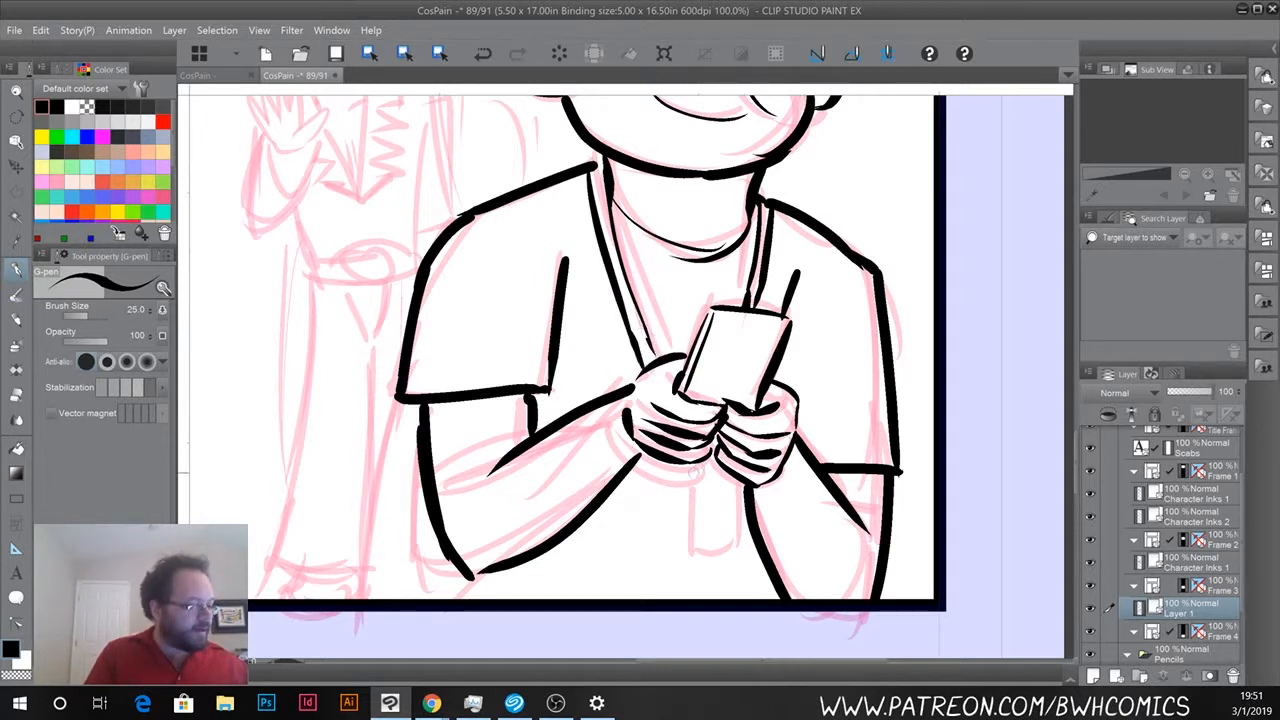
# Ink the narrow rectangular shape hanging below the foreground man's hands, with a smaller tab at its upper end.
pyautogui.moveTo(682, 466)
pyautogui.mouseDown()
pyautogui.moveTo(684, 566)
pyautogui.moveTo(720, 558)
pyautogui.mouseUp()
pyautogui.moveTo(733, 474)
pyautogui.mouseDown()
pyautogui.moveTo(733, 572)
pyautogui.moveTo(704, 568)
pyautogui.mouseUp()
pyautogui.hotkey('ctrl', 'z')
pyautogui.hotkey('ctrl', 'z')
pyautogui.hotkey('ctrl', 'z')
pyautogui.moveTo(682, 546); pyautogui.dragTo(736, 556)
pyautogui.moveTo(733, 480); pyautogui.dragTo(733, 556)
pyautogui.moveTo(692, 467); pyautogui.dragTo(723, 495)
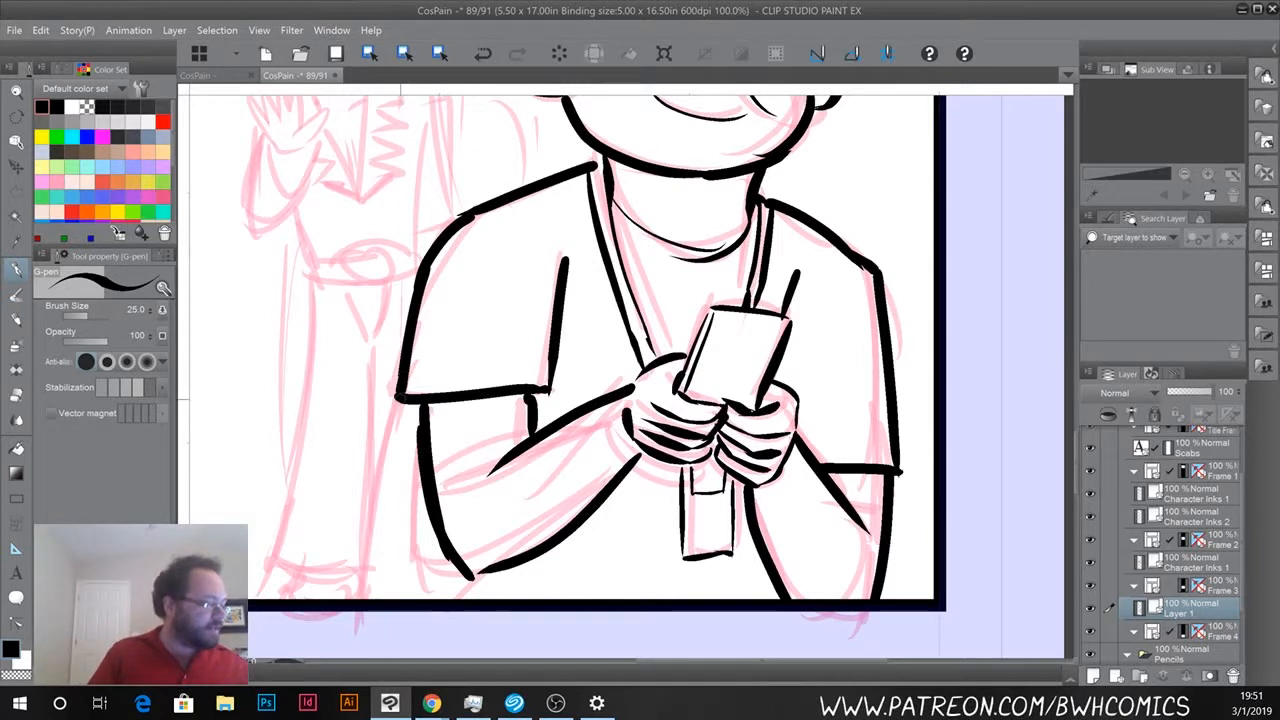
# Set the G-pen brush size to 10 for the distant figures in Frame 3.
pyautogui.moveTo(408, 406); pyautogui.dragTo(380, 598)
pyautogui.moveTo(300, 395)
pyautogui.mouseDown()
pyautogui.moveTo(360, 563)
pyautogui.moveTo(437, 594)
pyautogui.moveTo(702, 618)
pyautogui.mouseUp()
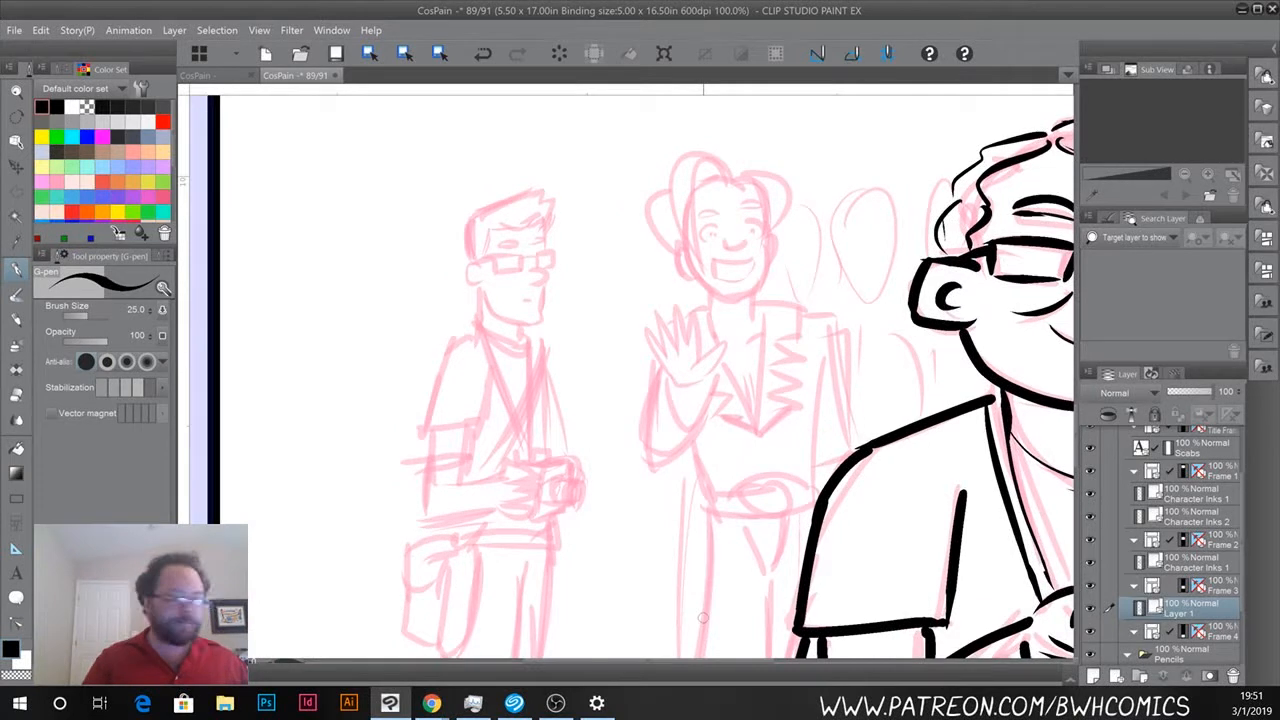
pyautogui.press('[')
pyautogui.press('[')
pyautogui.press('[')
pyautogui.press('[')
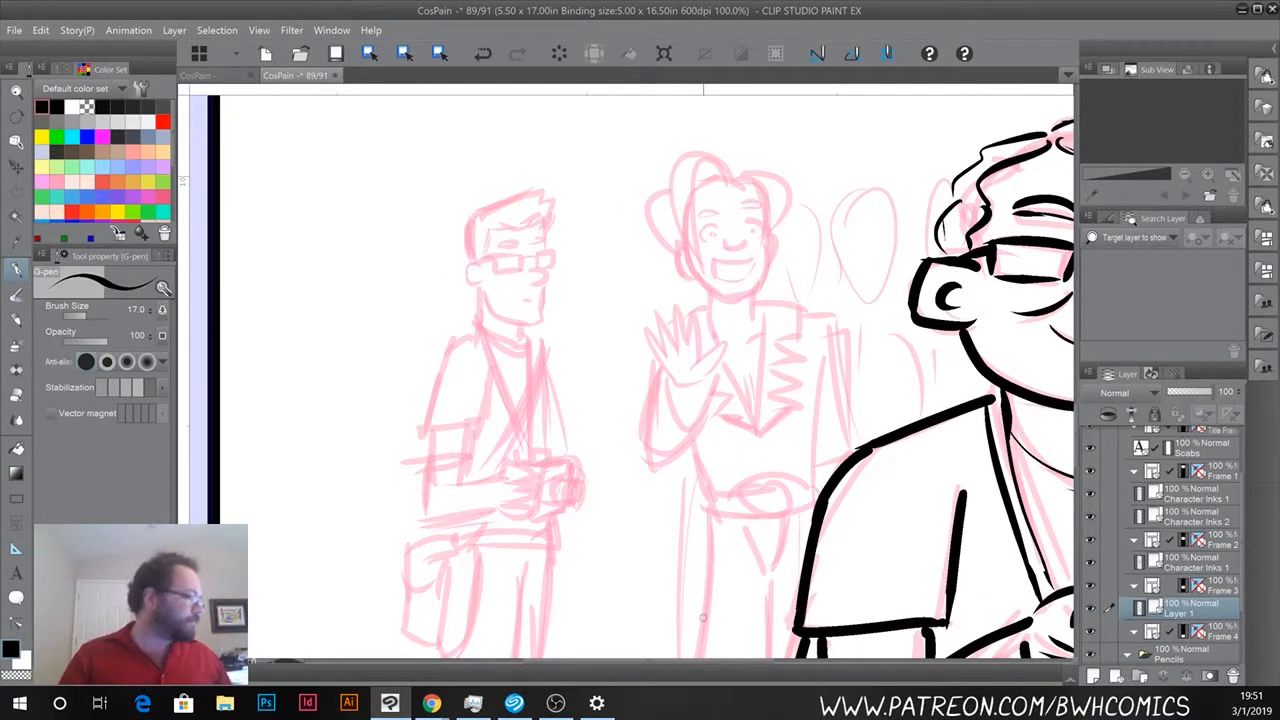
pyautogui.press('[')
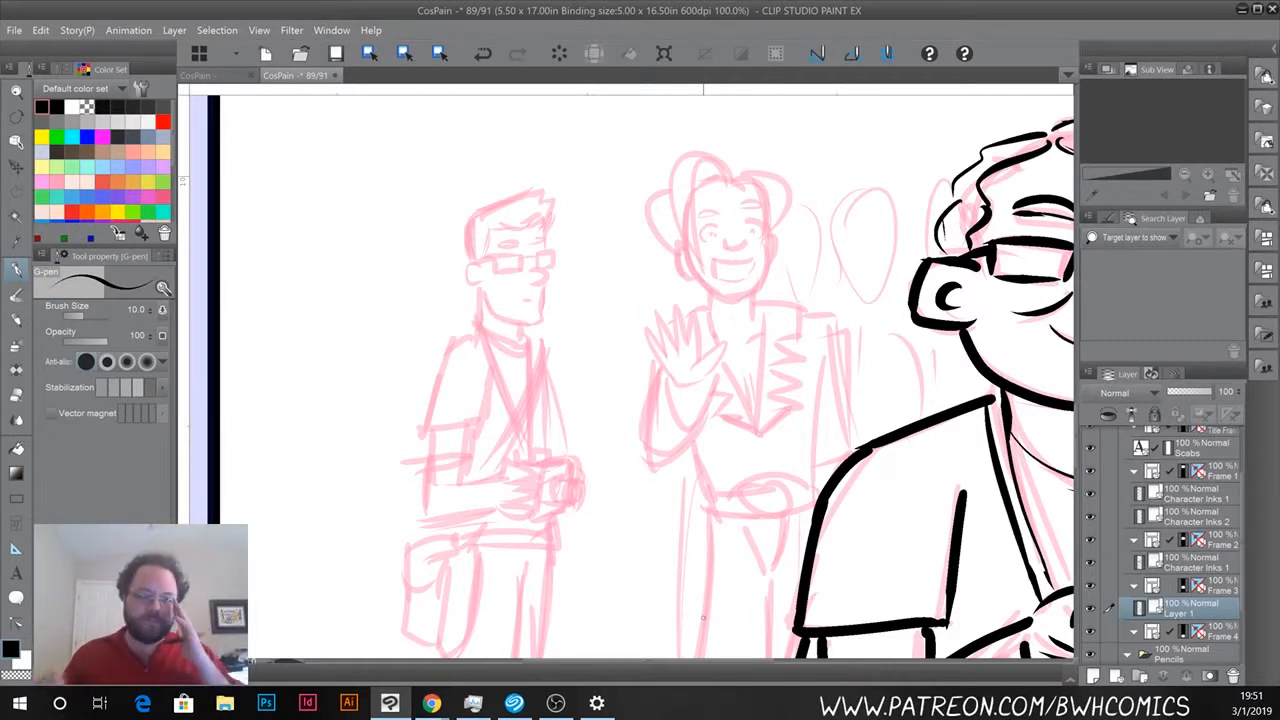
# Ink the bespectacled distant man's head in Frame 3: hair, eyes, glasses, ear, nose, mouth and jaw, plus his neck and collar.
pyautogui.scroll(1, 703, 618)
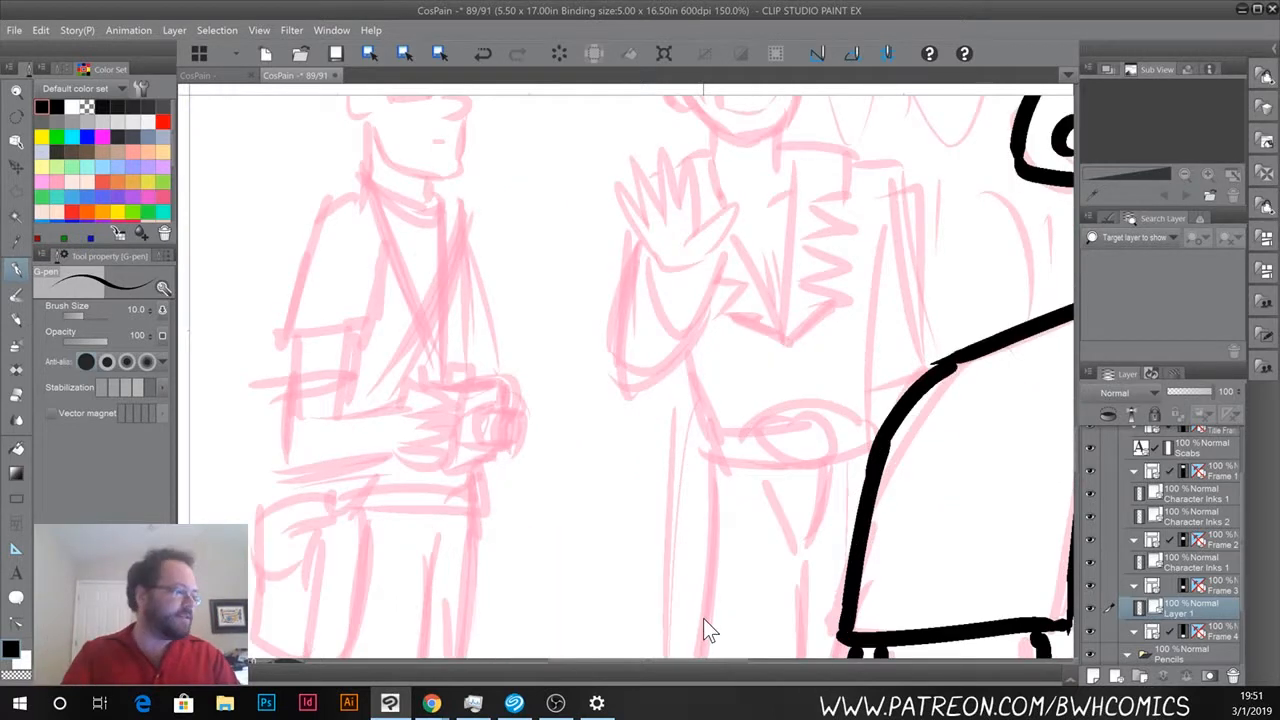
pyautogui.moveTo(537, 408); pyautogui.dragTo(806, 640)
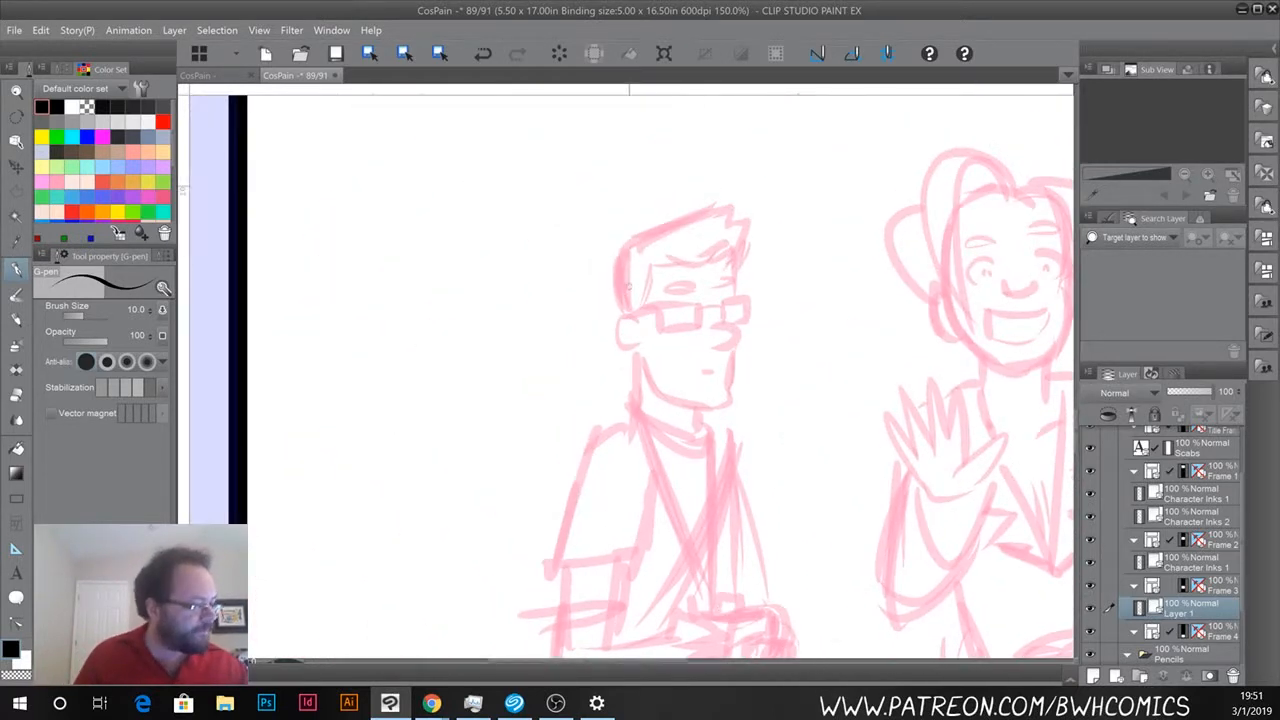
pyautogui.moveTo(624, 310)
pyautogui.mouseDown()
pyautogui.moveTo(635, 238)
pyautogui.moveTo(724, 208)
pyautogui.moveTo(715, 216)
pyautogui.moveTo(742, 272)
pyautogui.mouseUp()
pyautogui.moveTo(648, 300)
pyautogui.mouseDown()
pyautogui.moveTo(686, 257)
pyautogui.moveTo(726, 248)
pyautogui.moveTo(742, 268)
pyautogui.moveTo(737, 300)
pyautogui.moveTo(718, 286)
pyautogui.moveTo(664, 294)
pyautogui.moveTo(755, 310)
pyautogui.moveTo(718, 327)
pyautogui.moveTo(716, 348)
pyautogui.moveTo(658, 308)
pyautogui.moveTo(704, 330)
pyautogui.moveTo(722, 312)
pyautogui.moveTo(624, 318)
pyautogui.moveTo(628, 350)
pyautogui.moveTo(638, 334)
pyautogui.moveTo(667, 396)
pyautogui.mouseUp()
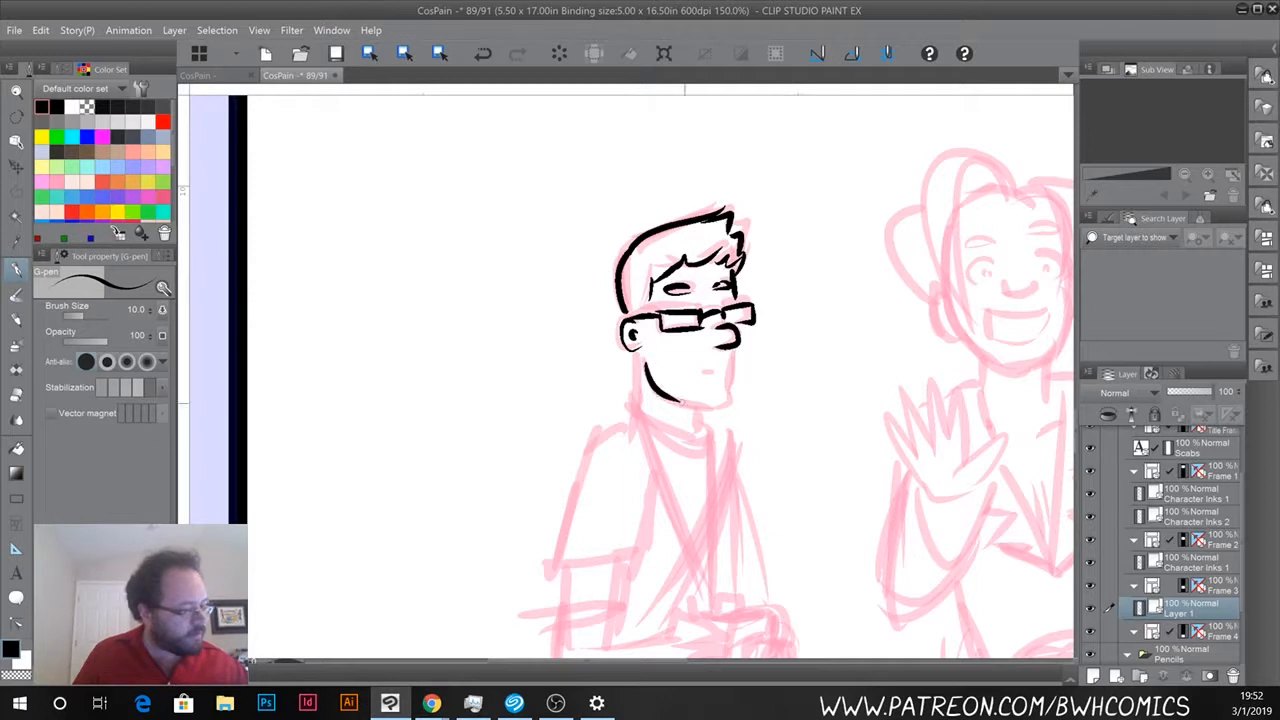
pyautogui.moveTo(734, 348)
pyautogui.mouseDown()
pyautogui.moveTo(722, 412)
pyautogui.moveTo(666, 396)
pyautogui.moveTo(690, 408)
pyautogui.mouseUp()
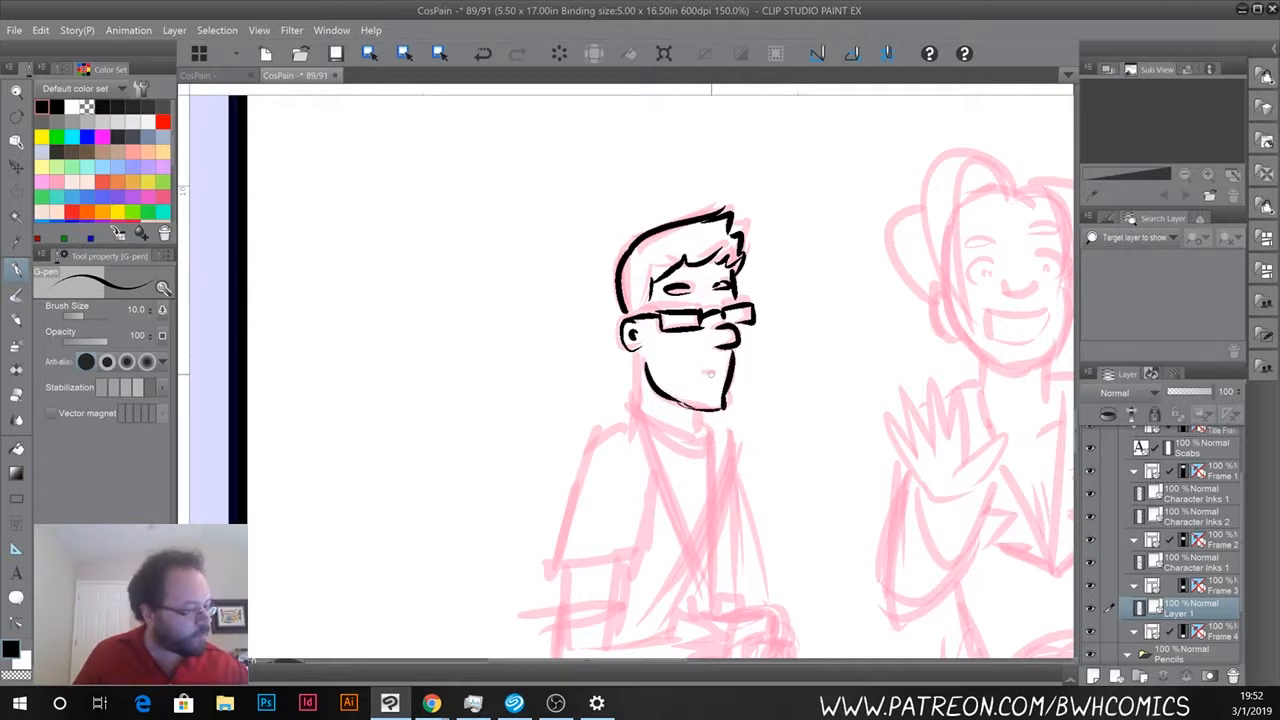
pyautogui.moveTo(641, 366)
pyautogui.mouseDown()
pyautogui.moveTo(646, 410)
pyautogui.moveTo(695, 425)
pyautogui.moveTo(706, 446)
pyautogui.mouseUp()
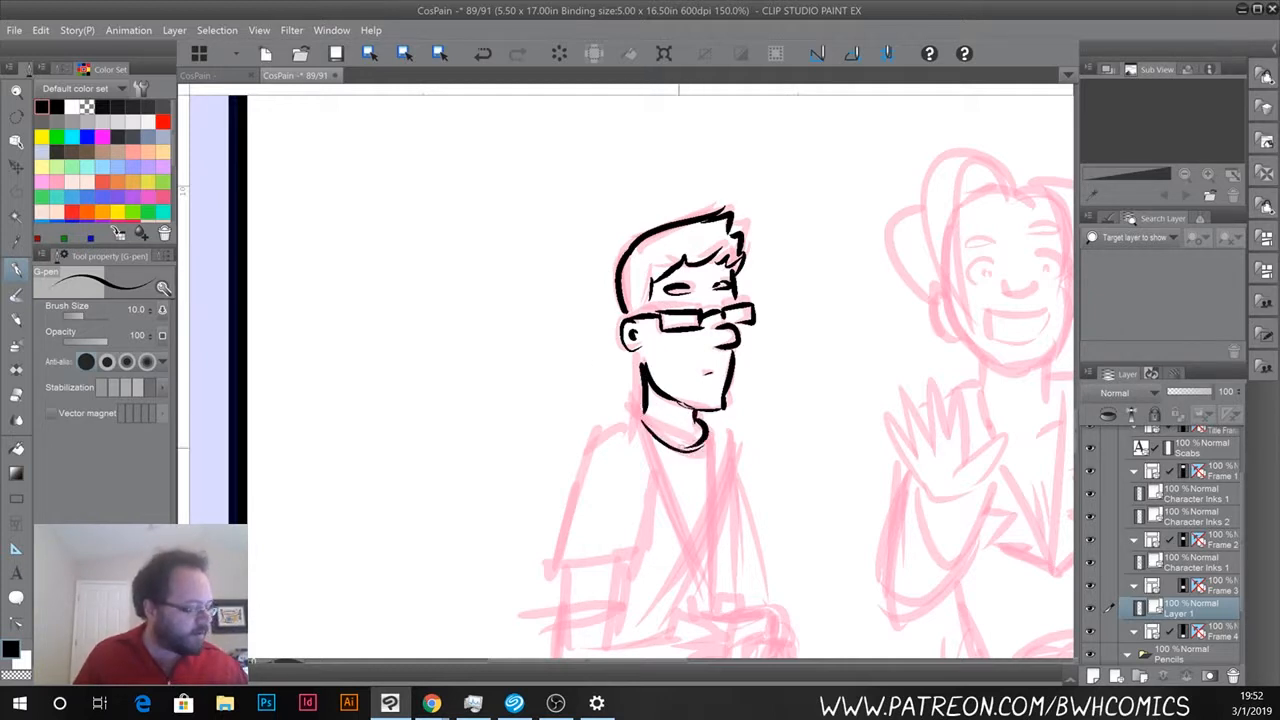
# Ink the neck straps running down the bespectacled man's chest and the small camera they hold, including the fingertips around its far side.
pyautogui.moveTo(686, 516); pyautogui.dragTo(671, 355)
pyautogui.moveTo(627, 266); pyautogui.dragTo(688, 460)
pyautogui.moveTo(691, 282)
pyautogui.mouseDown()
pyautogui.moveTo(692, 452)
pyautogui.moveTo(751, 462)
pyautogui.moveTo(731, 518)
pyautogui.moveTo(756, 519)
pyautogui.moveTo(762, 478)
pyautogui.moveTo(767, 522)
pyautogui.mouseUp()
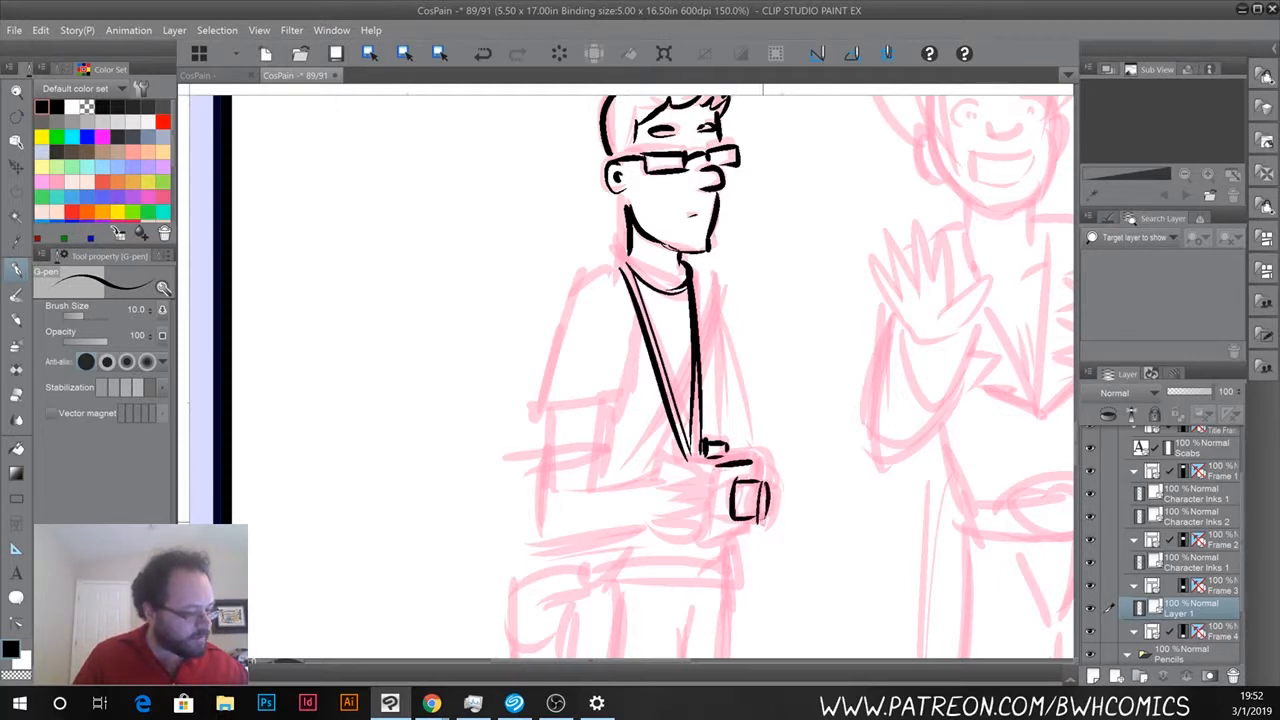
pyautogui.moveTo(758, 462)
pyautogui.mouseDown()
pyautogui.moveTo(747, 530)
pyautogui.moveTo(767, 468)
pyautogui.moveTo(767, 522)
pyautogui.mouseUp()
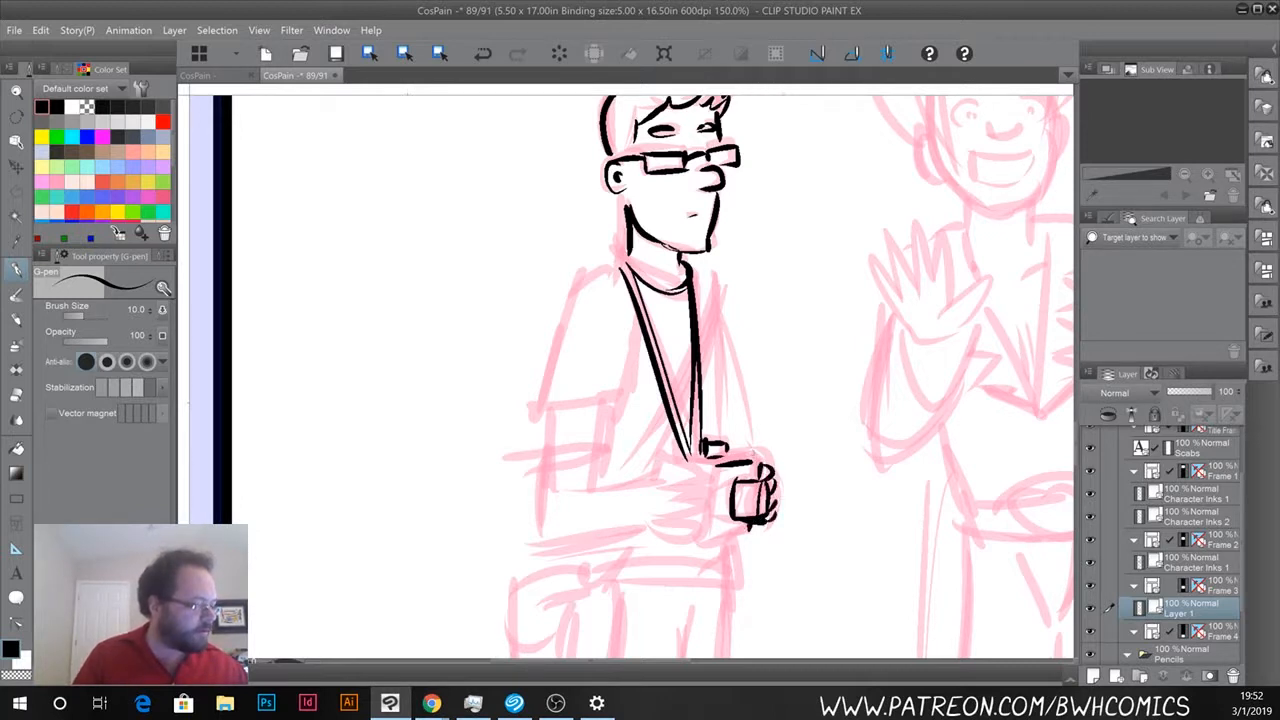
pyautogui.moveTo(738, 456)
pyautogui.mouseDown()
pyautogui.moveTo(760, 459)
pyautogui.moveTo(750, 462)
pyautogui.mouseUp()
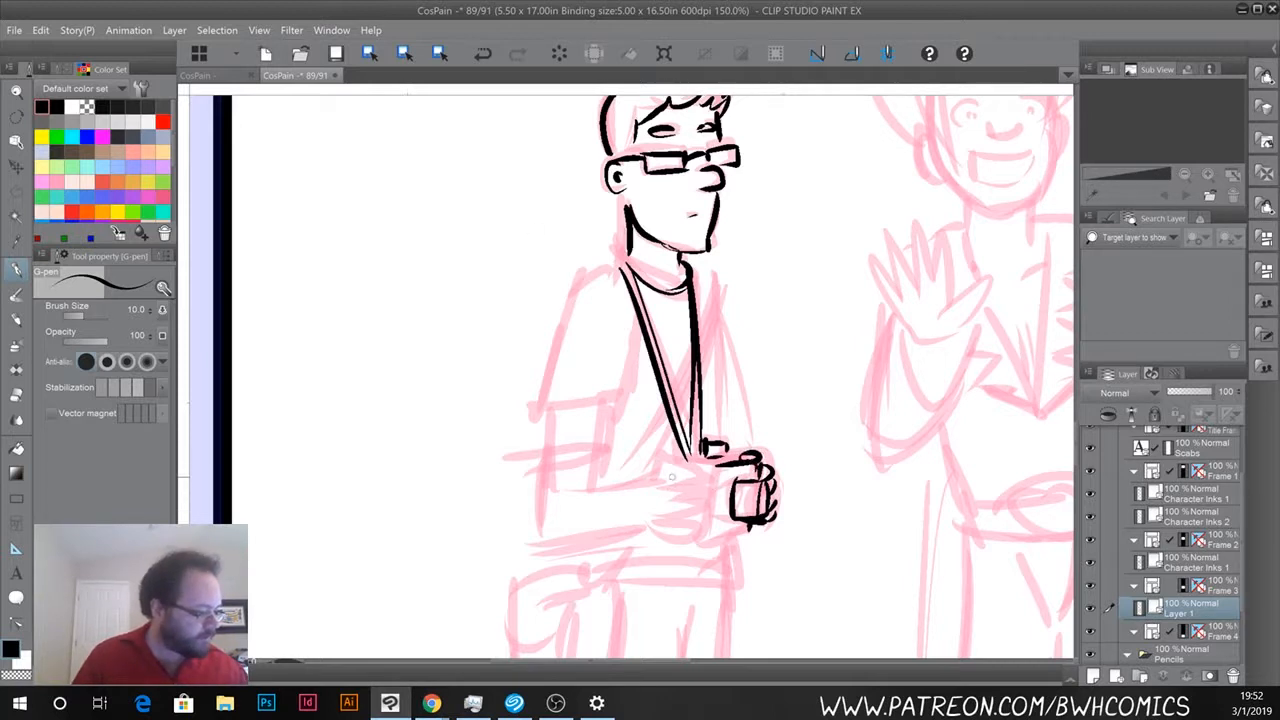
# Ink the bespectacled man's near hand with its fingers wrapped around the camera and close the camera's upper and lower edges.
pyautogui.moveTo(658, 482)
pyautogui.mouseDown()
pyautogui.moveTo(682, 466)
pyautogui.moveTo(720, 468)
pyautogui.mouseUp()
pyautogui.moveTo(704, 478)
pyautogui.mouseDown()
pyautogui.moveTo(664, 489)
pyautogui.moveTo(716, 492)
pyautogui.mouseUp()
pyautogui.moveTo(694, 510)
pyautogui.mouseDown()
pyautogui.moveTo(730, 496)
pyautogui.moveTo(702, 508)
pyautogui.moveTo(700, 528)
pyautogui.mouseUp()
pyautogui.moveTo(662, 526); pyautogui.dragTo(712, 528)
pyautogui.moveTo(656, 540)
pyautogui.mouseDown()
pyautogui.moveTo(720, 530)
pyautogui.moveTo(682, 538)
pyautogui.mouseUp()
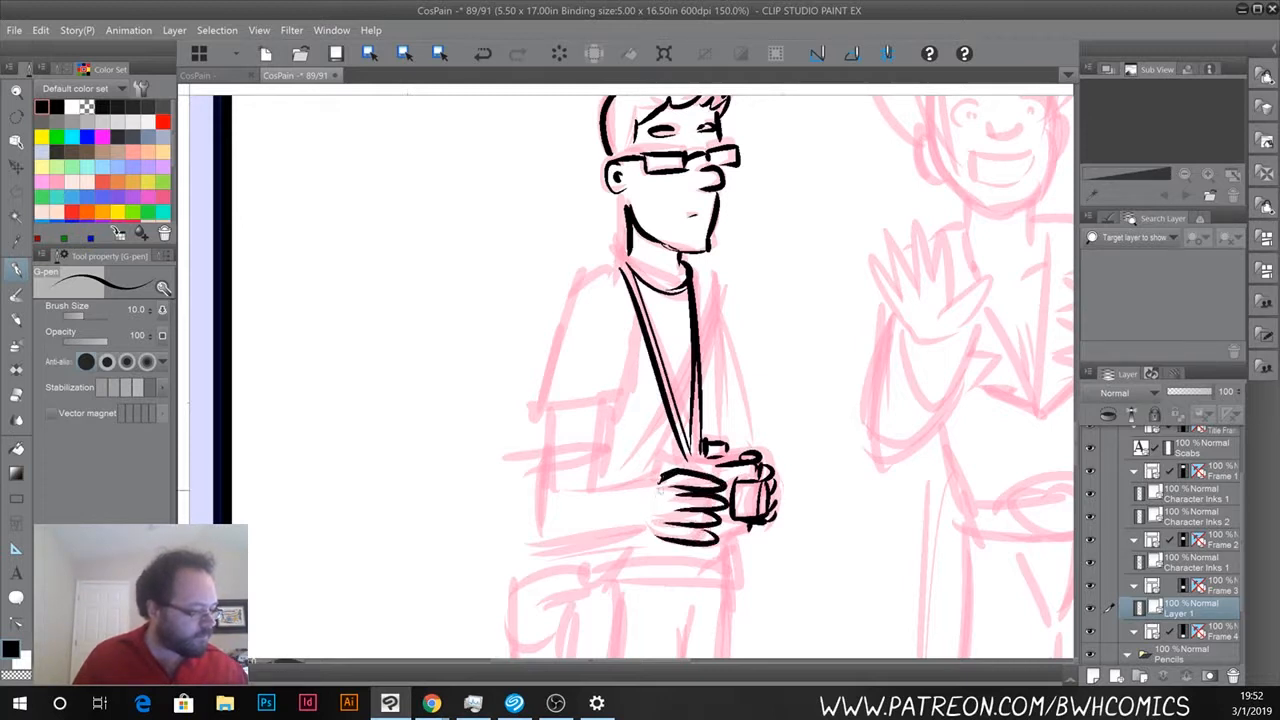
pyautogui.moveTo(688, 465); pyautogui.dragTo(750, 454)
pyautogui.moveTo(752, 523); pyautogui.dragTo(712, 530)
# Ink the bespectacled man's near forearm from the wrist back to the elbow, plus the back of his upper arm.
pyautogui.moveTo(655, 499)
pyautogui.mouseDown()
pyautogui.moveTo(654, 536)
pyautogui.moveTo(535, 545)
pyautogui.mouseUp()
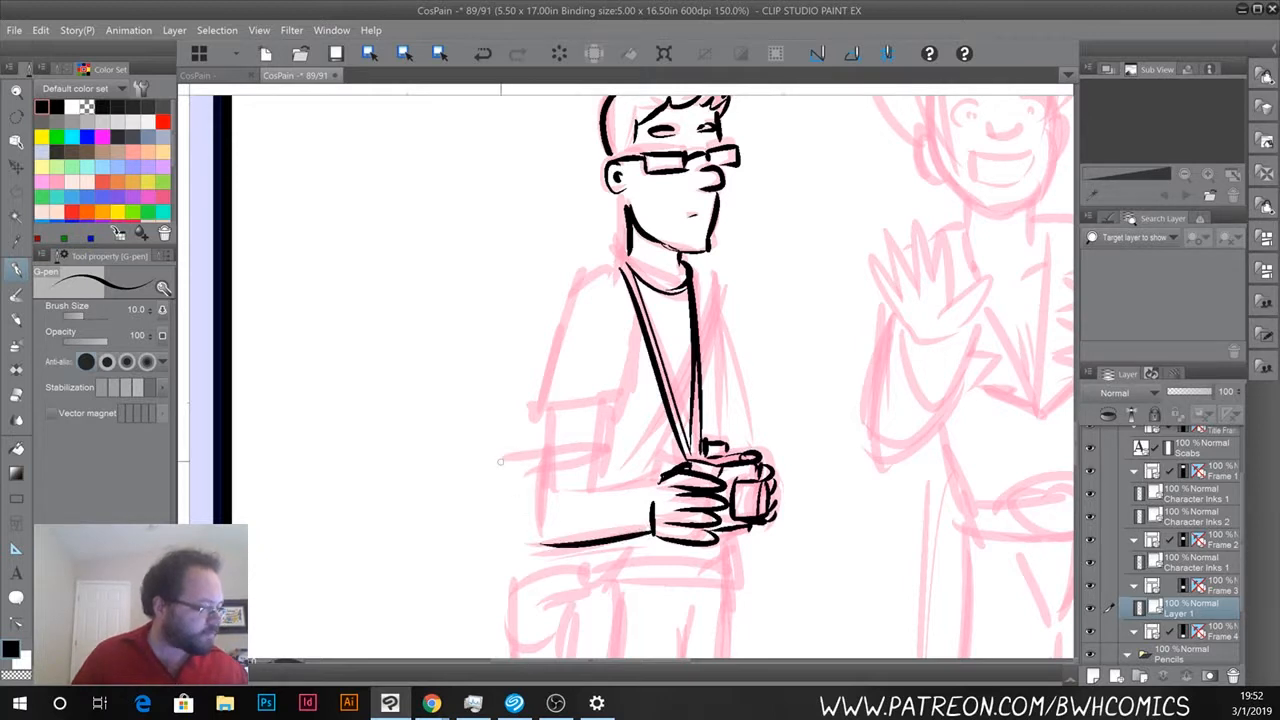
pyautogui.hotkey('ctrl', 'z')
pyautogui.moveTo(655, 533); pyautogui.dragTo(526, 503)
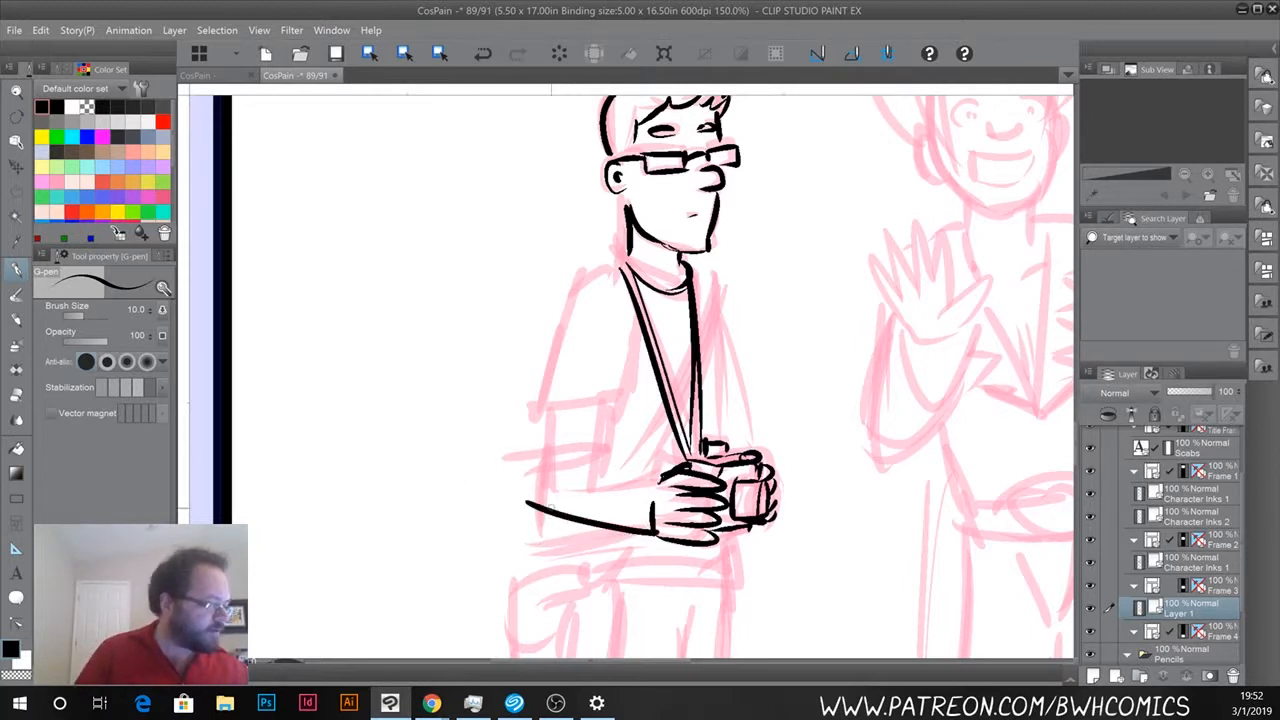
pyautogui.moveTo(664, 490); pyautogui.dragTo(566, 470)
pyautogui.moveTo(548, 410); pyautogui.dragTo(528, 502)
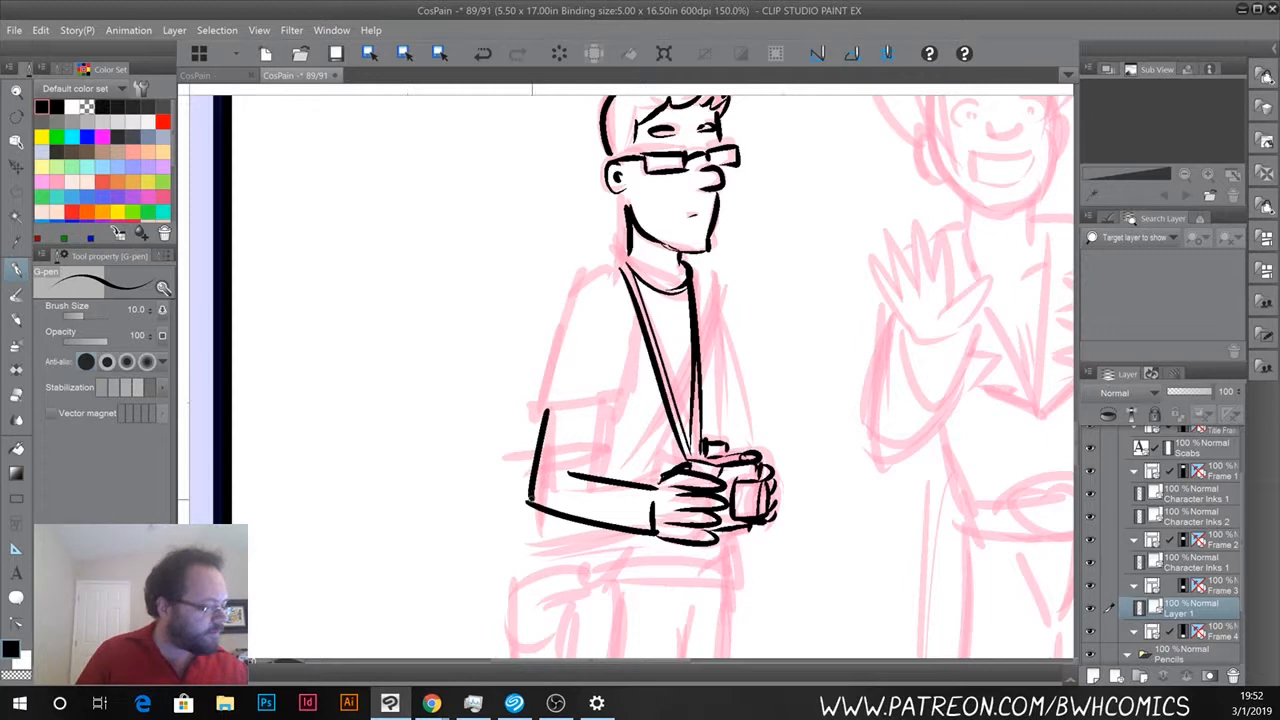
# Ink the bespectacled man's near shoulder and short sleeve, with its straight hem and the inner edge along the torso.
pyautogui.moveTo(599, 408)
pyautogui.mouseDown()
pyautogui.moveTo(588, 472)
pyautogui.moveTo(624, 411)
pyautogui.moveTo(538, 407)
pyautogui.mouseUp()
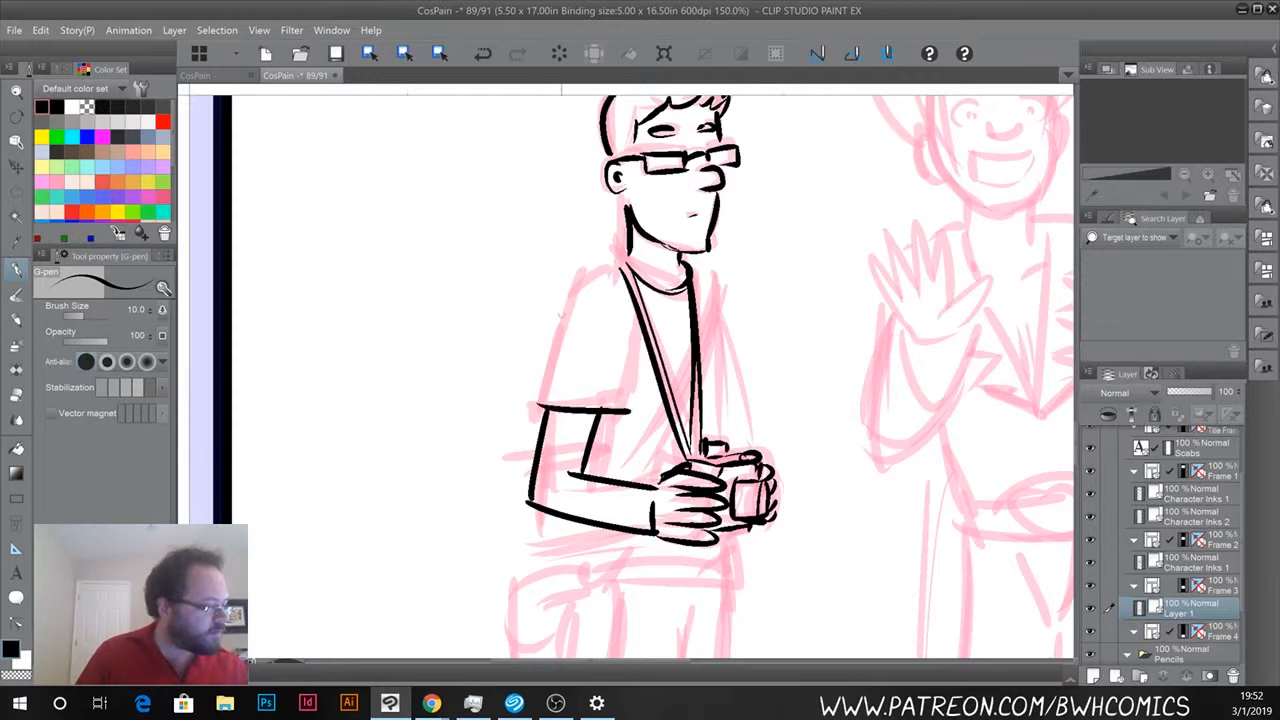
pyautogui.moveTo(618, 268)
pyautogui.mouseDown()
pyautogui.moveTo(572, 292)
pyautogui.moveTo(538, 405)
pyautogui.mouseUp()
pyautogui.moveTo(634, 338); pyautogui.dragTo(620, 410)
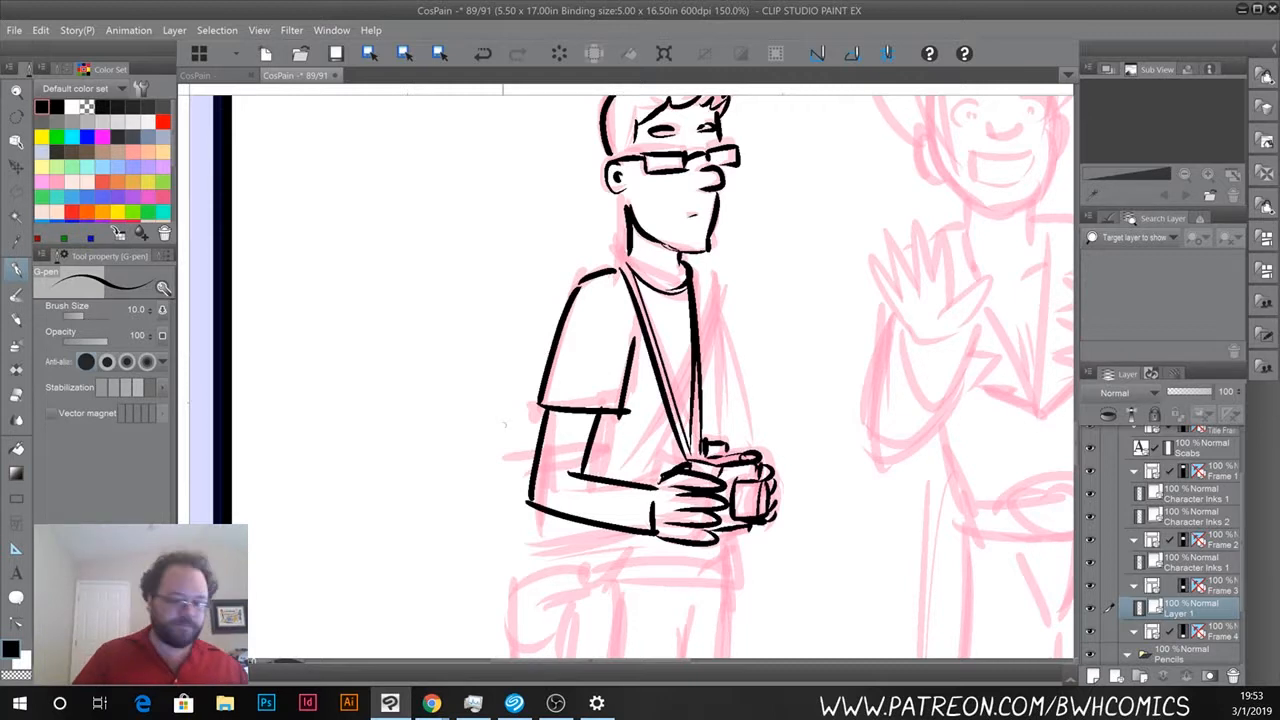
# Erase the bespectacled man's forearm lines and re-ink the arm with a higher elbow and a short crease at the inner bend.
pyautogui.press('e')
pyautogui.moveTo(530, 498)
pyautogui.mouseDown()
pyautogui.moveTo(578, 523)
pyautogui.moveTo(561, 508)
pyautogui.moveTo(634, 493)
pyautogui.moveTo(567, 467)
pyautogui.moveTo(581, 499)
pyautogui.moveTo(623, 532)
pyautogui.moveTo(531, 501)
pyautogui.moveTo(594, 455)
pyautogui.moveTo(583, 461)
pyautogui.moveTo(662, 490)
pyautogui.mouseUp()
pyautogui.press('p')
pyautogui.moveTo(545, 468)
pyautogui.mouseDown()
pyautogui.moveTo(533, 494)
pyautogui.moveTo(656, 530)
pyautogui.mouseUp()
pyautogui.moveTo(556, 468); pyautogui.dragTo(588, 458)
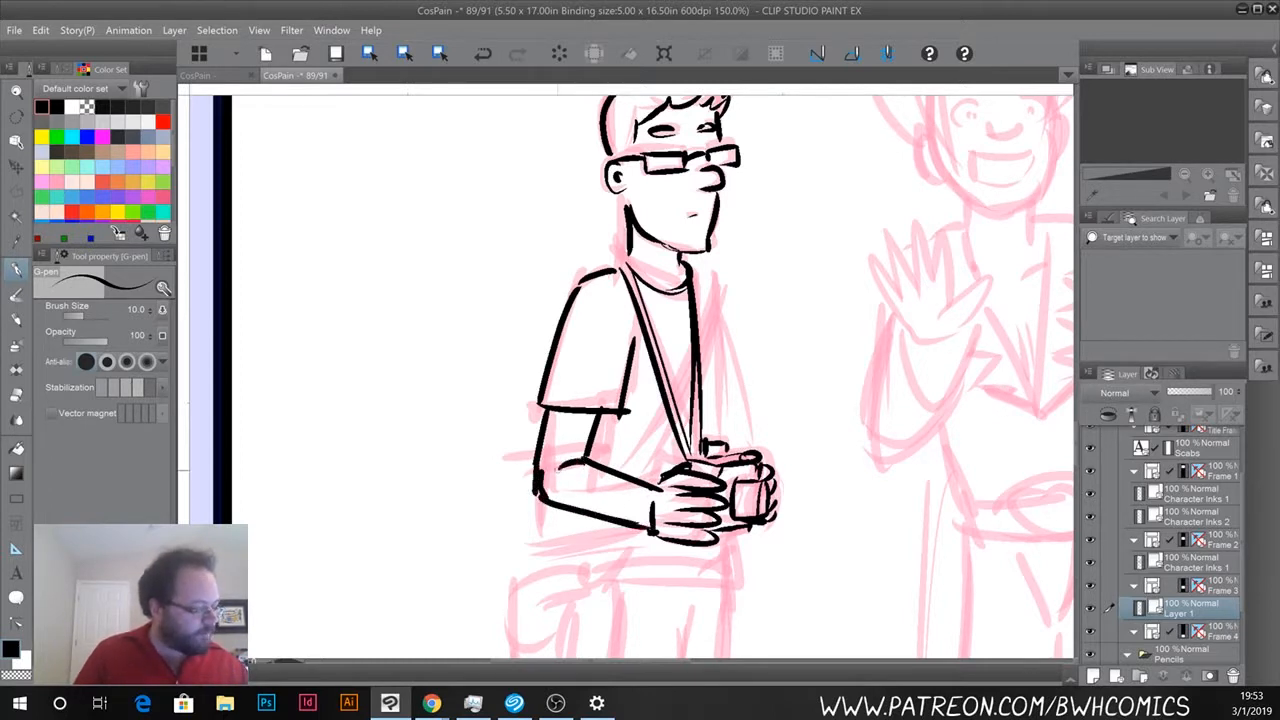
# Ink the bag strap crossing diagonally over the bespectacled man's chest, passing behind his forearm and ending at the hip.
pyautogui.moveTo(699, 278)
pyautogui.mouseDown()
pyautogui.moveTo(698, 322)
pyautogui.moveTo(709, 283)
pyautogui.moveTo(670, 406)
pyautogui.moveTo(622, 474)
pyautogui.mouseUp()
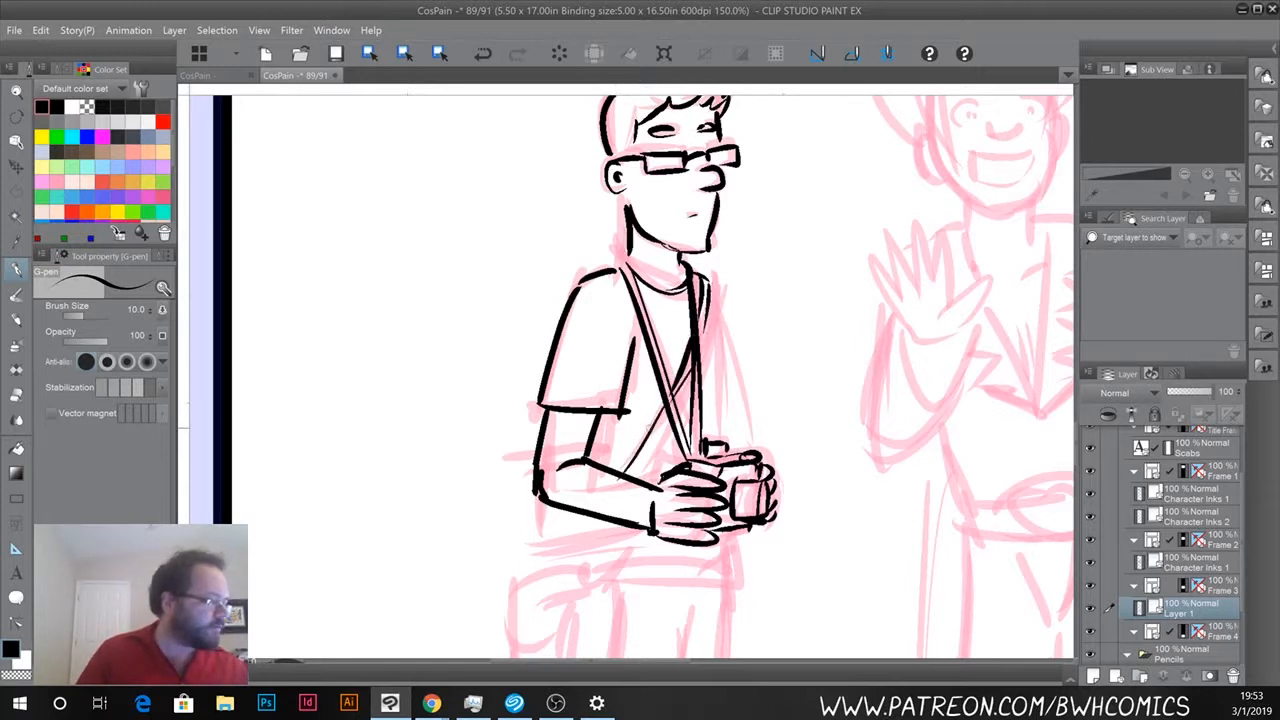
pyautogui.hotkey('ctrl', 'z')
pyautogui.moveTo(664, 404); pyautogui.dragTo(622, 476)
pyautogui.moveTo(668, 416)
pyautogui.mouseDown()
pyautogui.moveTo(576, 557)
pyautogui.moveTo(606, 524)
pyautogui.mouseUp()
pyautogui.moveTo(548, 556)
pyautogui.mouseDown()
pyautogui.moveTo(519, 389)
pyautogui.moveTo(536, 520)
pyautogui.mouseUp()
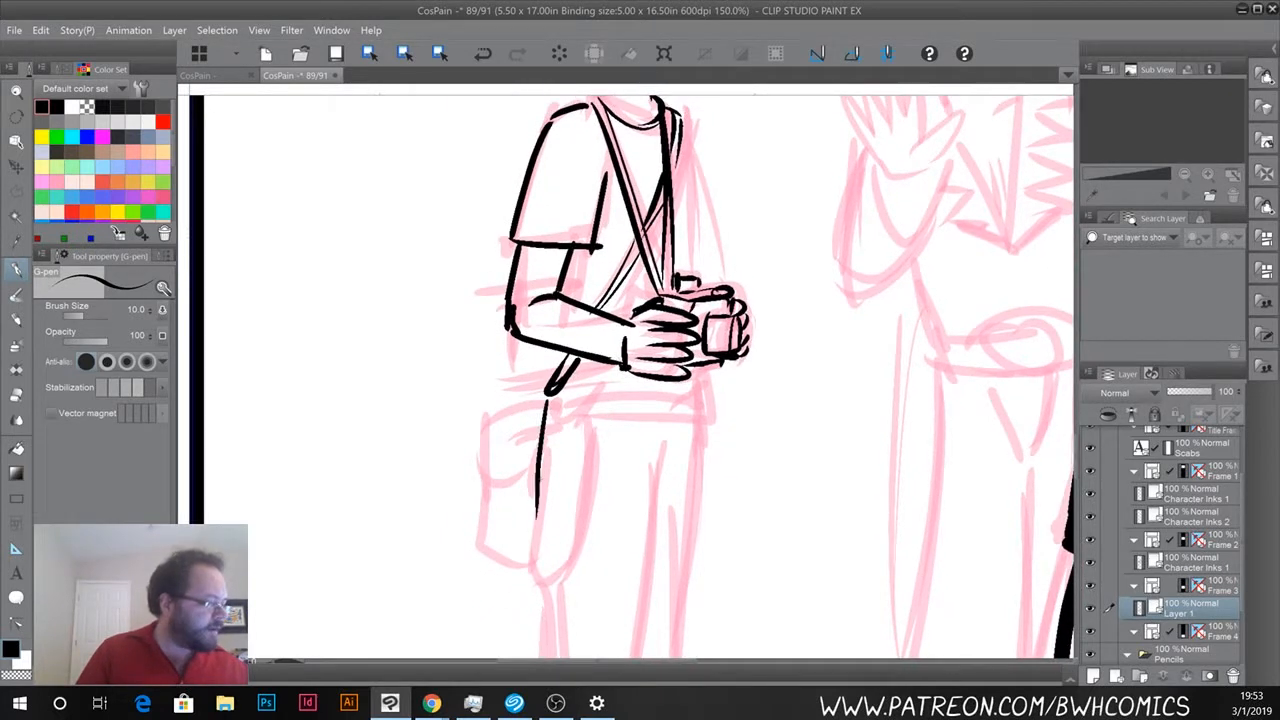
# Ink the shoulder bag hanging at the bespectacled man's hip, with its side pocket, rounded top and long side edges.
pyautogui.moveTo(543, 414)
pyautogui.mouseDown()
pyautogui.moveTo(528, 472)
pyautogui.moveTo(482, 472)
pyautogui.mouseUp()
pyautogui.moveTo(544, 386)
pyautogui.mouseDown()
pyautogui.moveTo(488, 408)
pyautogui.moveTo(480, 470)
pyautogui.moveTo(530, 550)
pyautogui.mouseUp()
pyautogui.moveTo(482, 468)
pyautogui.mouseDown()
pyautogui.moveTo(478, 542)
pyautogui.moveTo(532, 552)
pyautogui.mouseUp()
pyautogui.moveTo(560, 396); pyautogui.dragTo(600, 407)
pyautogui.moveTo(598, 412); pyautogui.dragTo(572, 564)
# Ink the front edge of the bespectacled man's torso, the short back line beneath his elbow and the shirt's hem.
pyautogui.moveTo(659, 178); pyautogui.dragTo(670, 298)
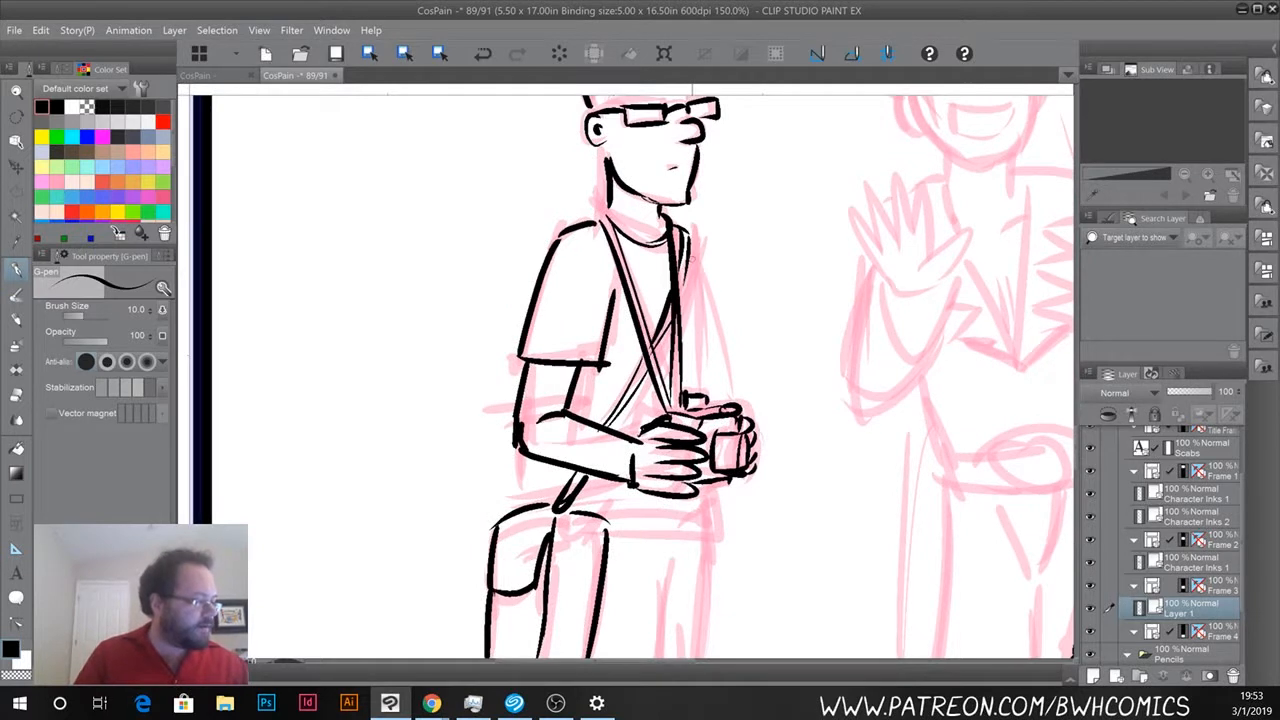
pyautogui.moveTo(688, 244); pyautogui.dragTo(706, 370)
pyautogui.moveTo(700, 284); pyautogui.dragTo(708, 396)
pyautogui.moveTo(708, 350); pyautogui.dragTo(712, 400)
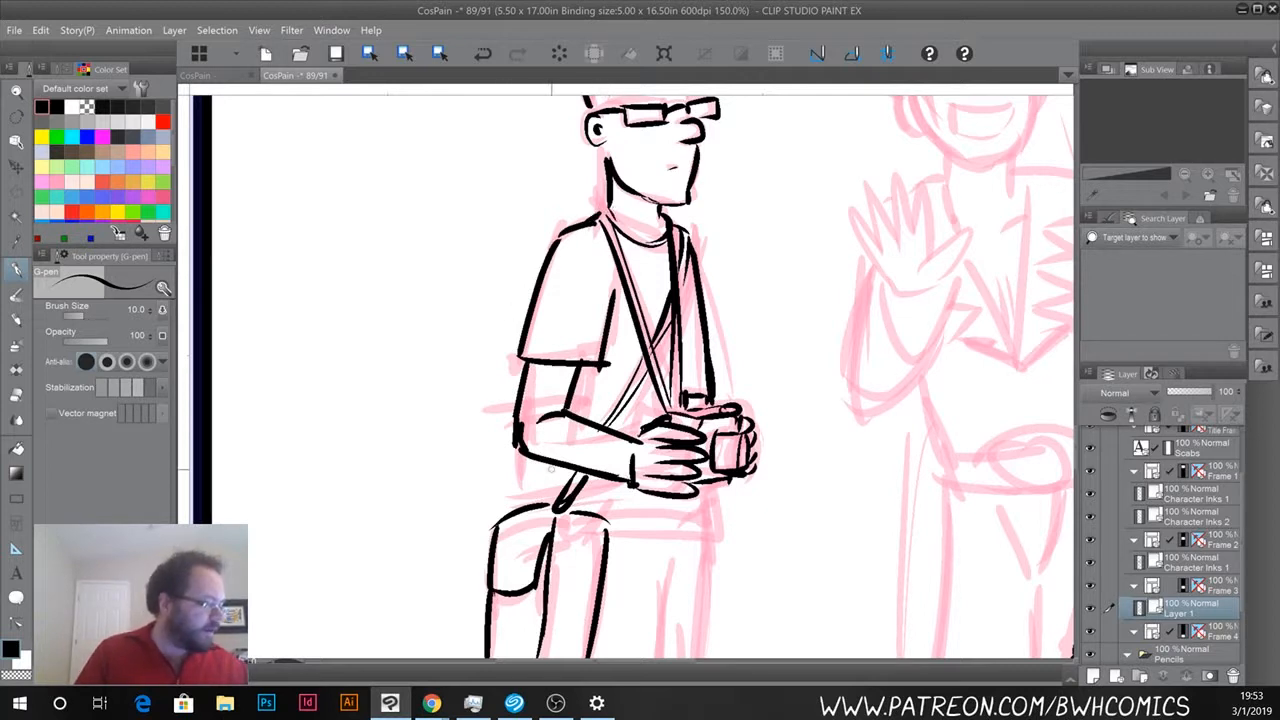
pyautogui.moveTo(552, 462); pyautogui.dragTo(544, 506)
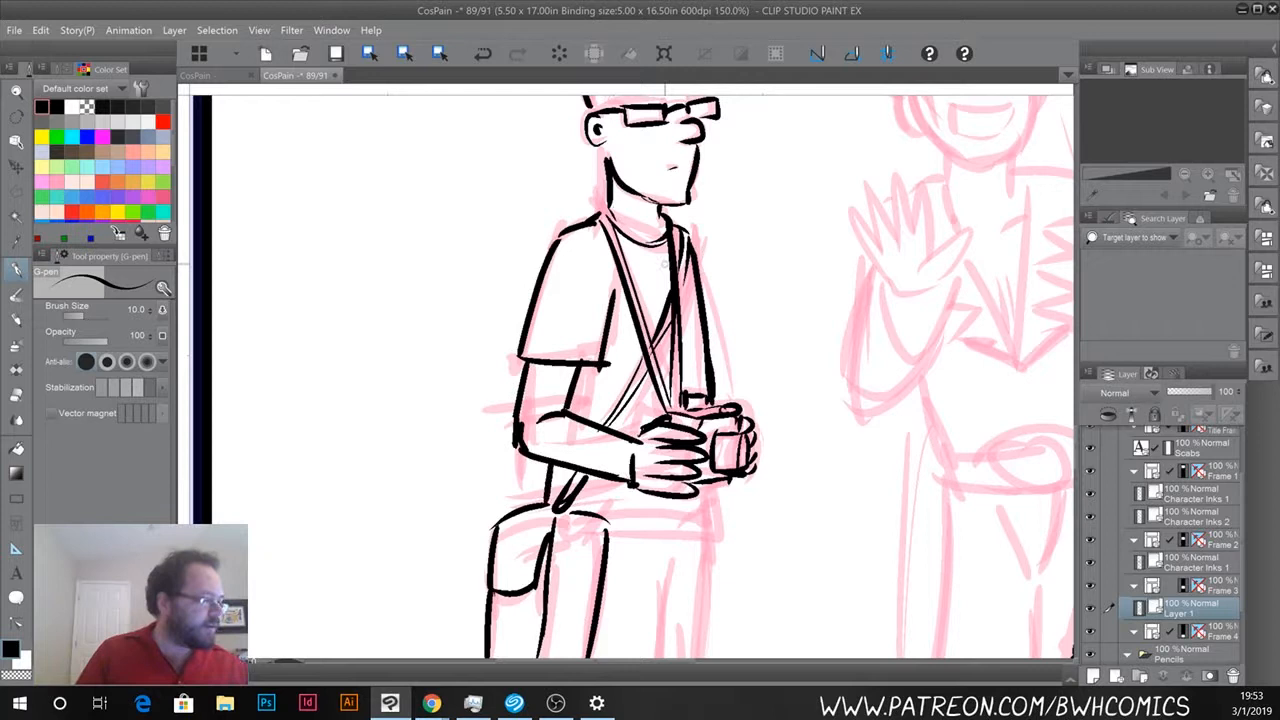
pyautogui.moveTo(713, 482)
pyautogui.mouseDown()
pyautogui.moveTo(722, 530)
pyautogui.moveTo(583, 518)
pyautogui.moveTo(605, 545)
pyautogui.mouseUp()
# Ink the bespectacled man's near trouser leg from beneath the bag to the cuff, including its inner edge.
pyautogui.press('space')
pyautogui.moveTo(640, 591); pyautogui.dragTo(623, 622)
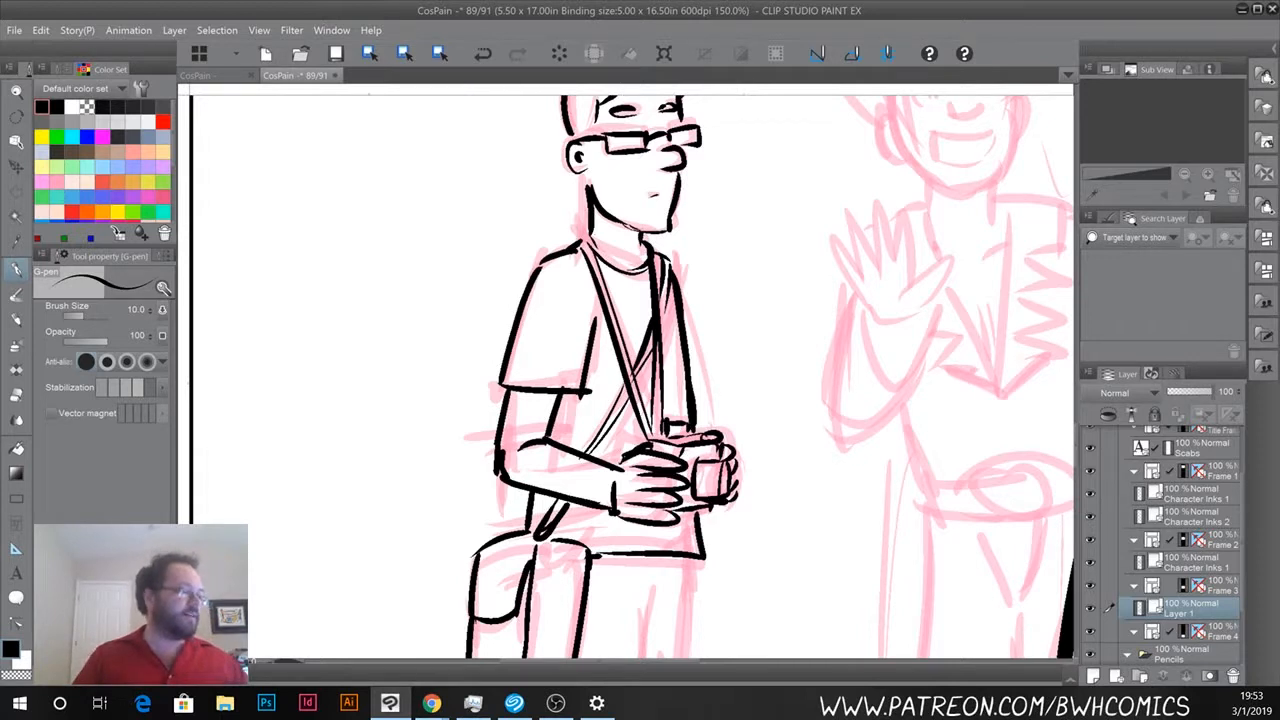
pyautogui.press('space')
pyautogui.moveTo(553, 285); pyautogui.dragTo(489, 22)
pyautogui.moveTo(443, 557); pyautogui.dragTo(499, 343)
pyautogui.scroll(-1, 508, 333)
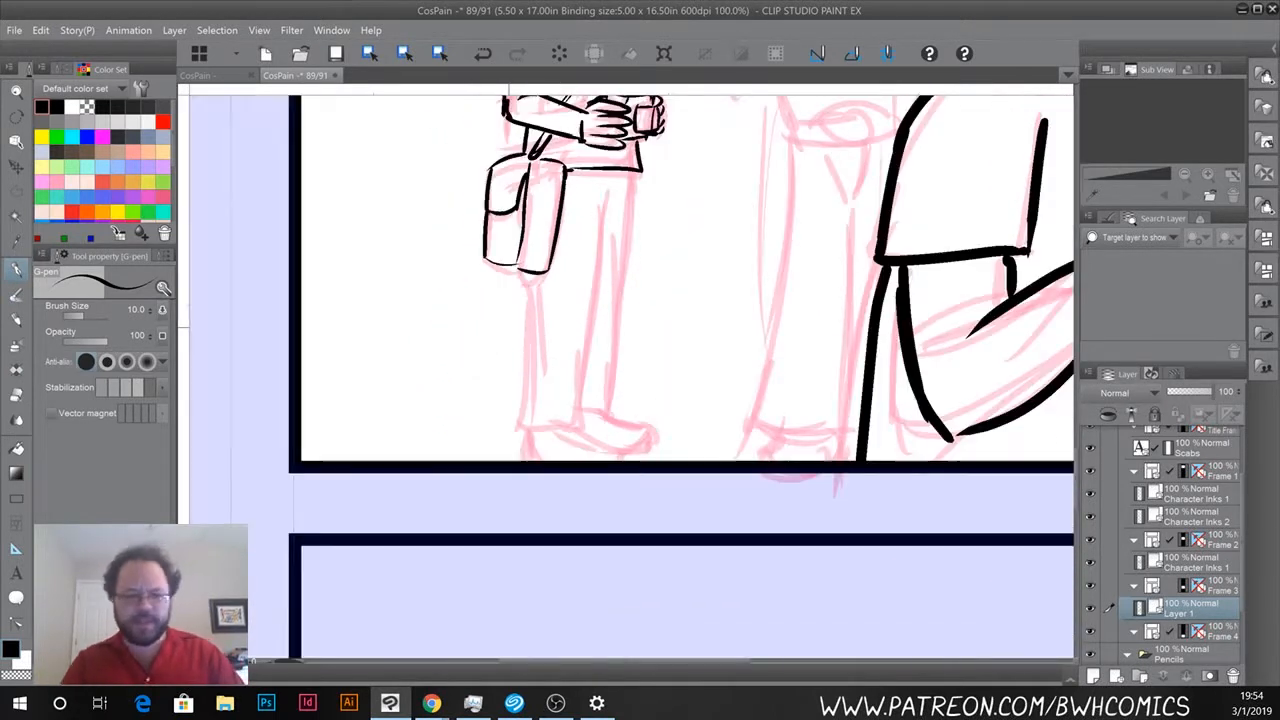
pyautogui.moveTo(532, 274); pyautogui.dragTo(526, 406)
pyautogui.moveTo(532, 300)
pyautogui.mouseDown()
pyautogui.moveTo(519, 421)
pyautogui.moveTo(570, 421)
pyautogui.mouseUp()
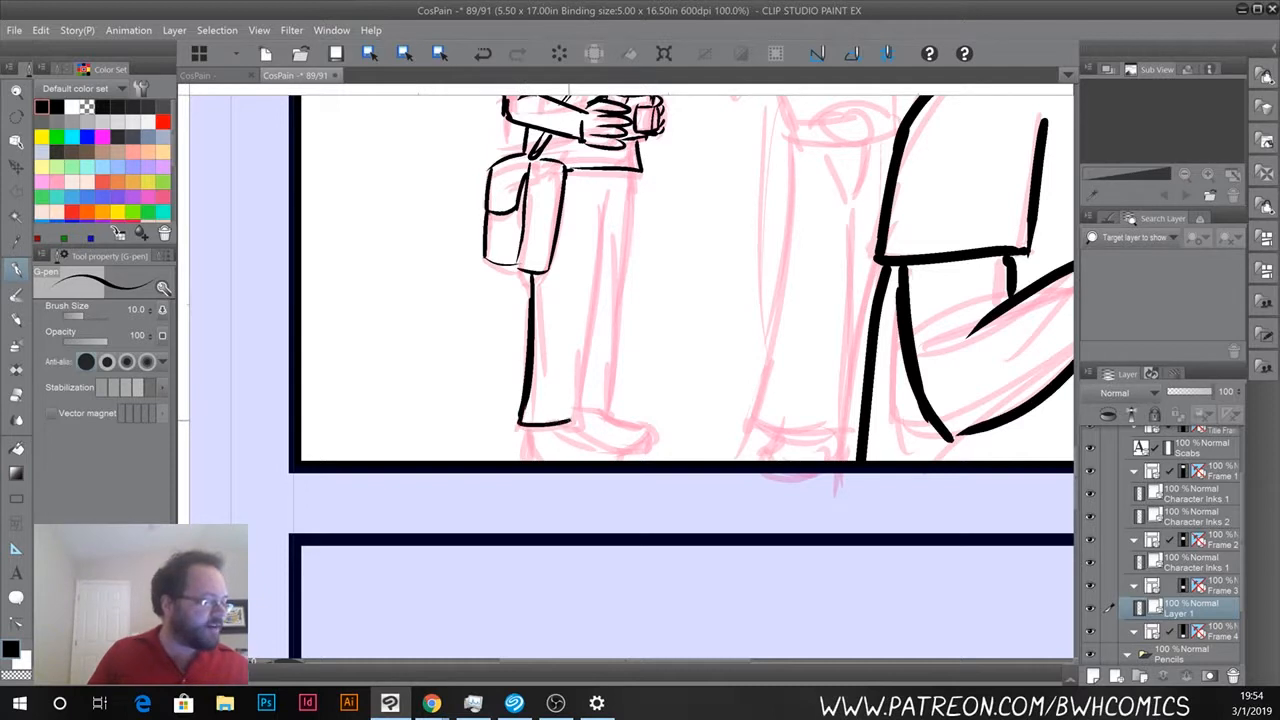
pyautogui.moveTo(613, 189); pyautogui.dragTo(566, 418)
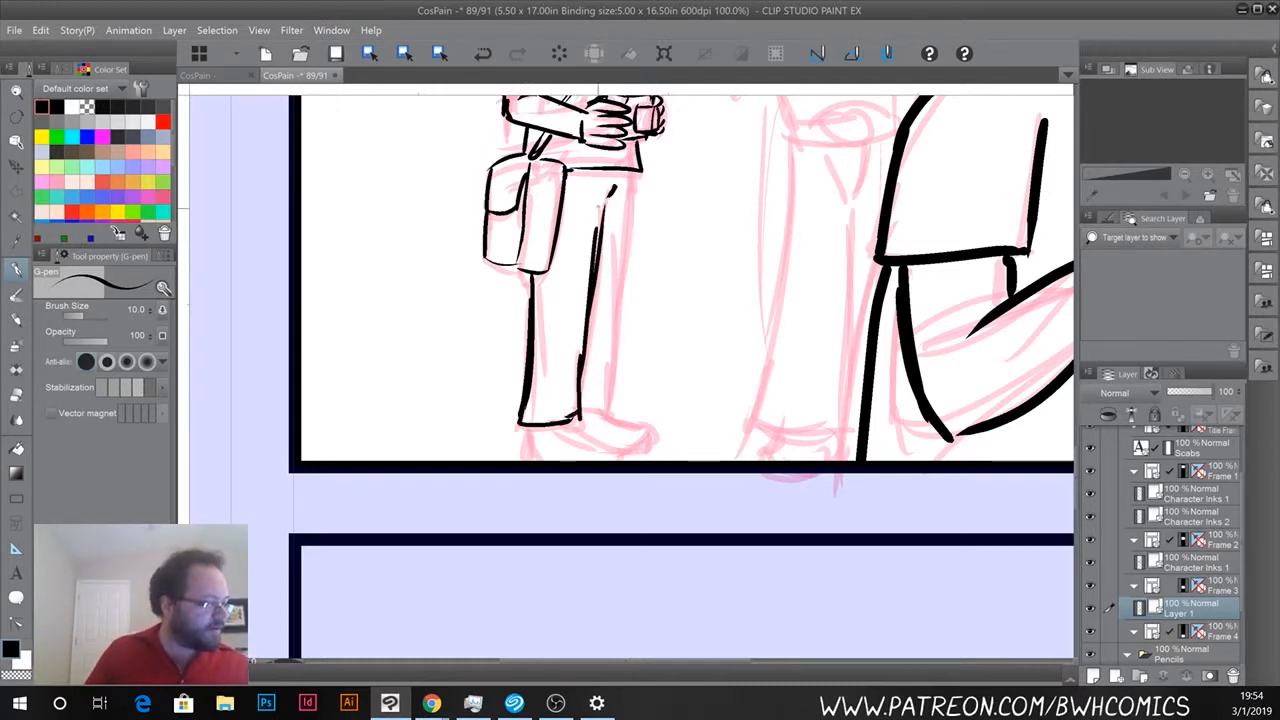
# Ink the bespectacled man's far trouser leg from the shirt hem down to its cuff.
pyautogui.moveTo(608, 198); pyautogui.dragTo(601, 225)
pyautogui.moveTo(616, 178); pyautogui.dragTo(622, 320)
pyautogui.moveTo(620, 274); pyautogui.dragTo(620, 402)
pyautogui.moveTo(616, 354)
pyautogui.mouseDown()
pyautogui.moveTo(617, 412)
pyautogui.moveTo(580, 410)
pyautogui.moveTo(620, 442)
pyautogui.moveTo(614, 461)
pyautogui.mouseUp()
# Ink both of the bespectacled man's shoes below the trouser cuffs, with short lace marks.
pyautogui.moveTo(528, 430)
pyautogui.mouseDown()
pyautogui.moveTo(540, 460)
pyautogui.moveTo(582, 434)
pyautogui.mouseUp()
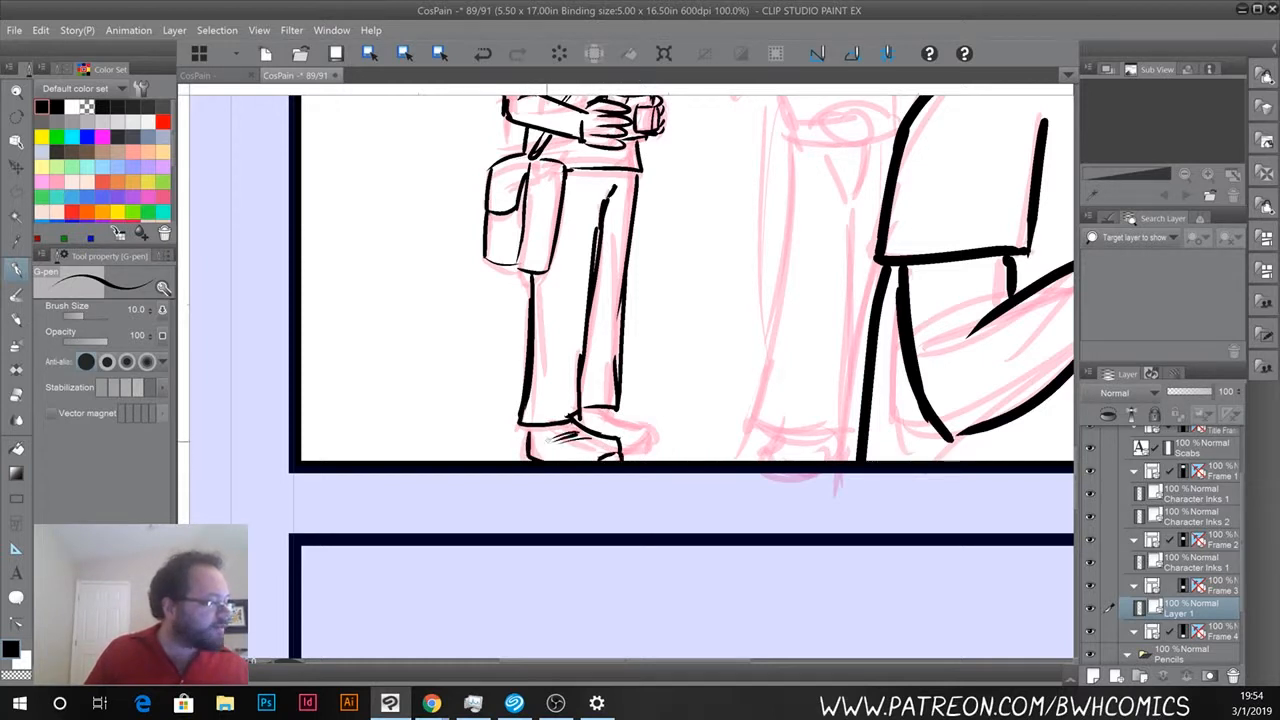
pyautogui.moveTo(608, 410); pyautogui.dragTo(656, 430)
pyautogui.moveTo(649, 443); pyautogui.dragTo(628, 452)
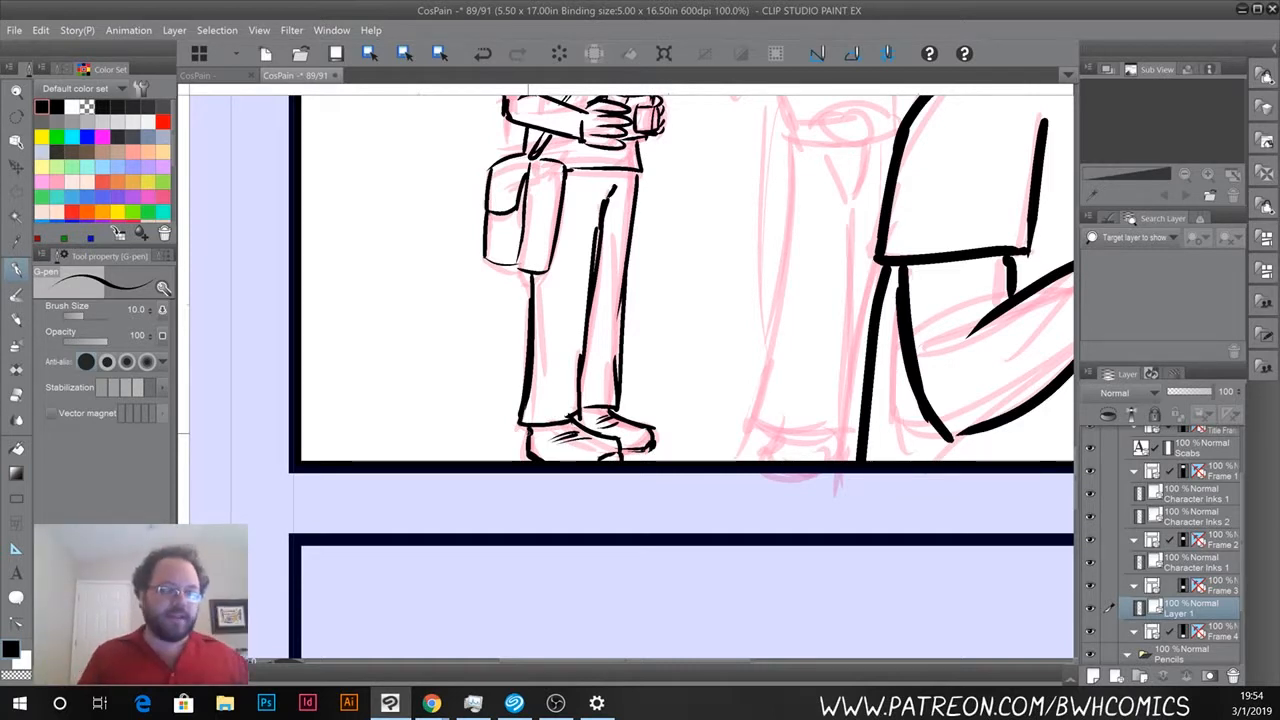
# Ink the waving figure's tall swept hair over the forehead and the rounded hair lobe on the side nearest the foreground man.
pyautogui.moveTo(614, 243); pyautogui.dragTo(548, 608)
pyautogui.moveTo(583, 539)
pyautogui.mouseDown()
pyautogui.moveTo(600, 388)
pyautogui.moveTo(680, 214)
pyautogui.moveTo(573, 625)
pyautogui.mouseUp()
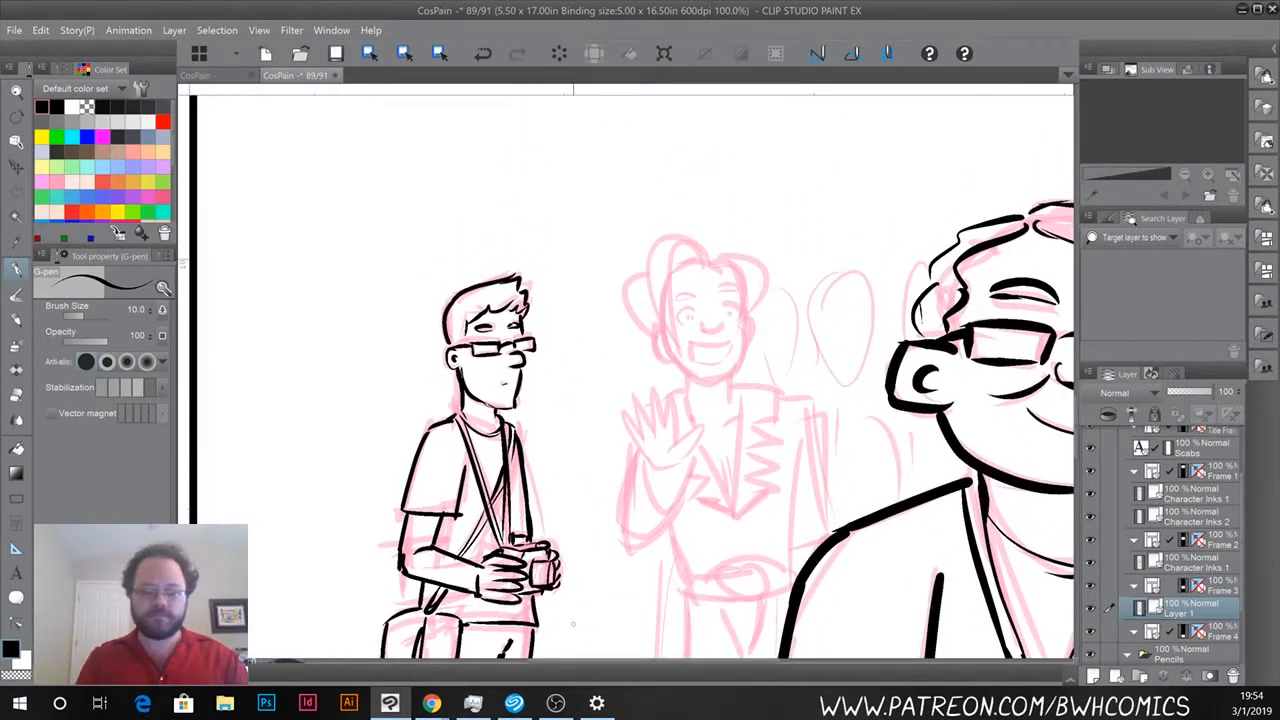
pyautogui.scroll(1, 573, 625)
pyautogui.moveTo(614, 323); pyautogui.dragTo(582, 470)
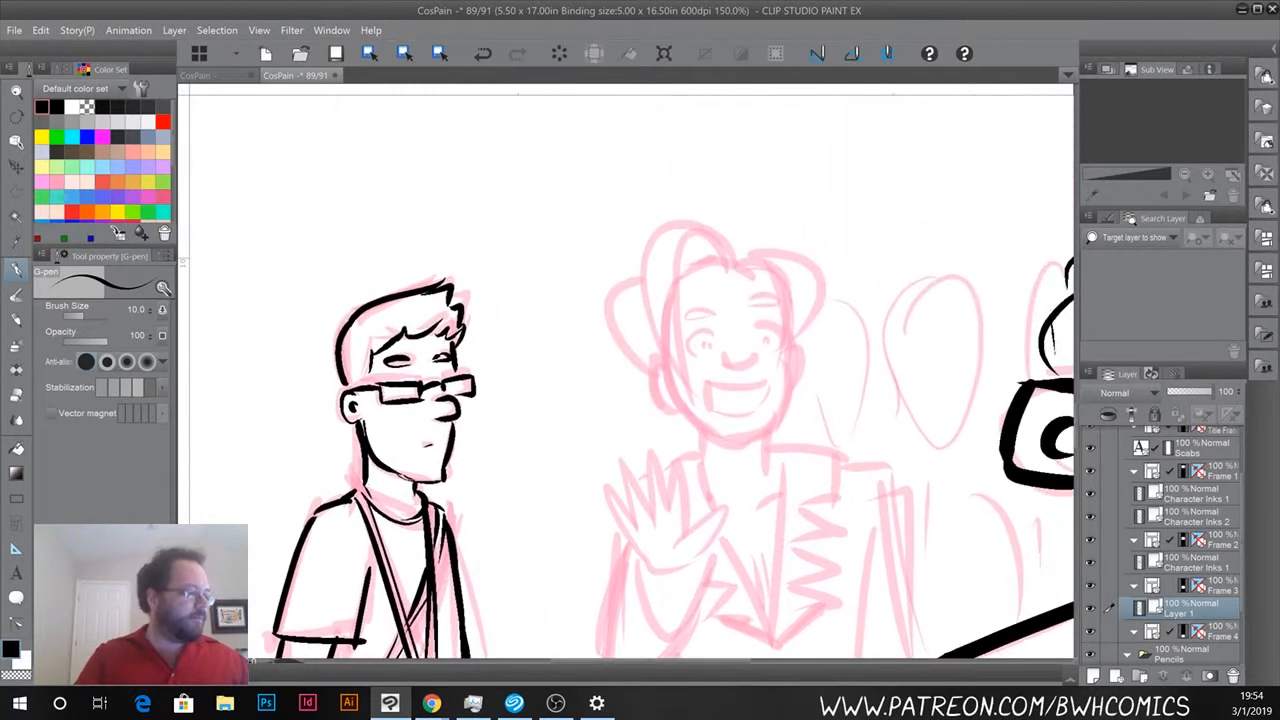
pyautogui.moveTo(736, 264)
pyautogui.mouseDown()
pyautogui.moveTo(664, 224)
pyautogui.moveTo(654, 234)
pyautogui.moveTo(643, 300)
pyautogui.moveTo(693, 414)
pyautogui.moveTo(678, 236)
pyautogui.mouseUp()
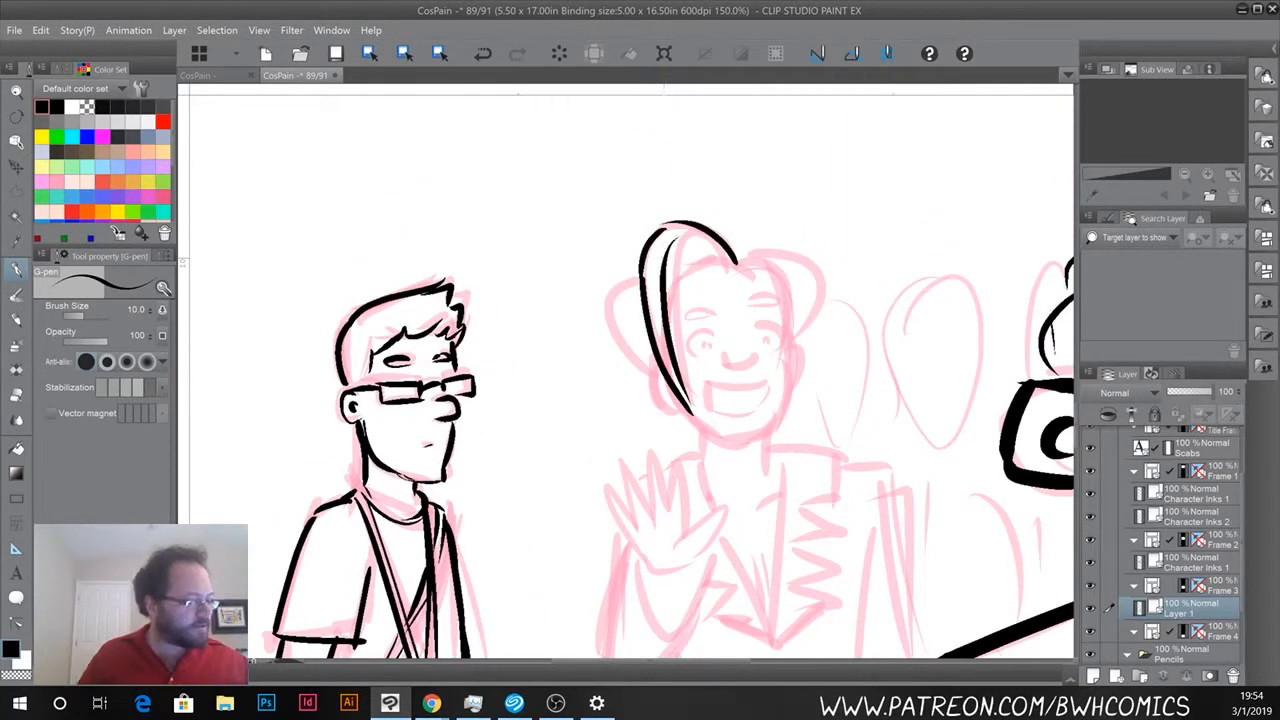
pyautogui.hotkey('ctrl', 'z')
pyautogui.moveTo(694, 414)
pyautogui.mouseDown()
pyautogui.moveTo(667, 290)
pyautogui.moveTo(692, 256)
pyautogui.moveTo(732, 266)
pyautogui.moveTo(780, 250)
pyautogui.moveTo(802, 322)
pyautogui.moveTo(784, 336)
pyautogui.mouseUp()
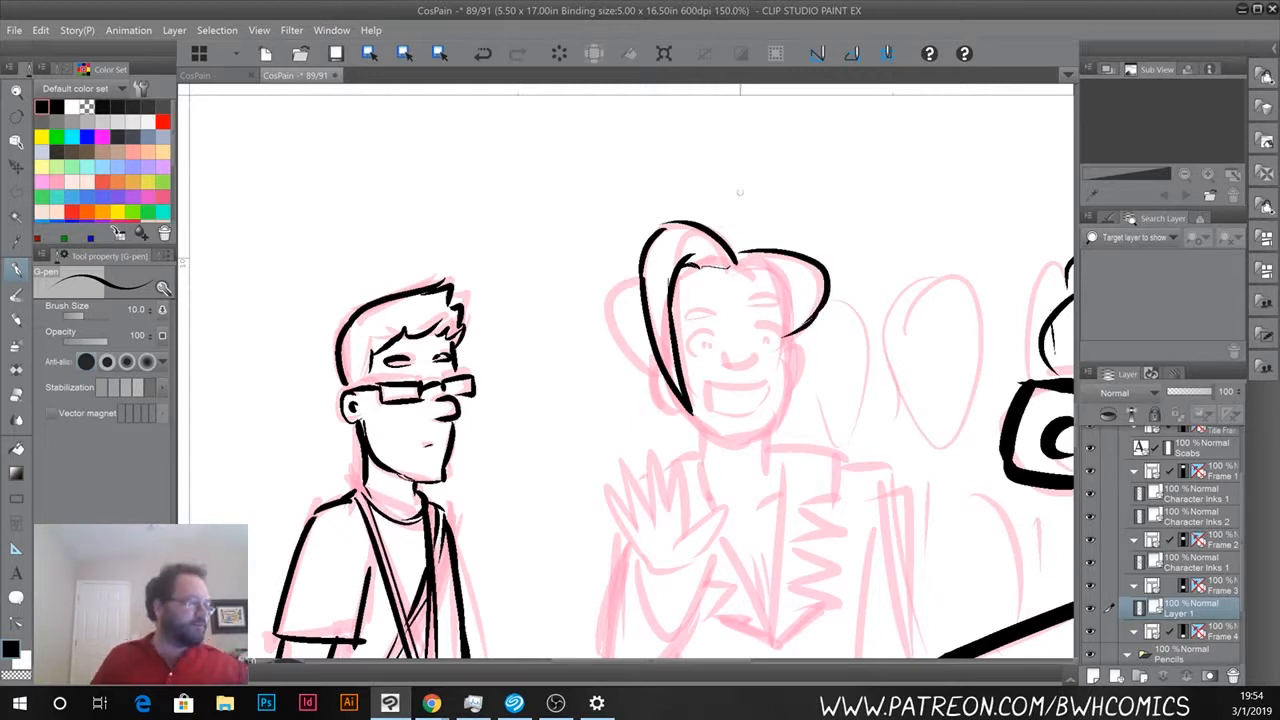
# Ink the side of the waving figure's face with the ear nearest the foreground man, and close the jaw and chin.
pyautogui.press('e')
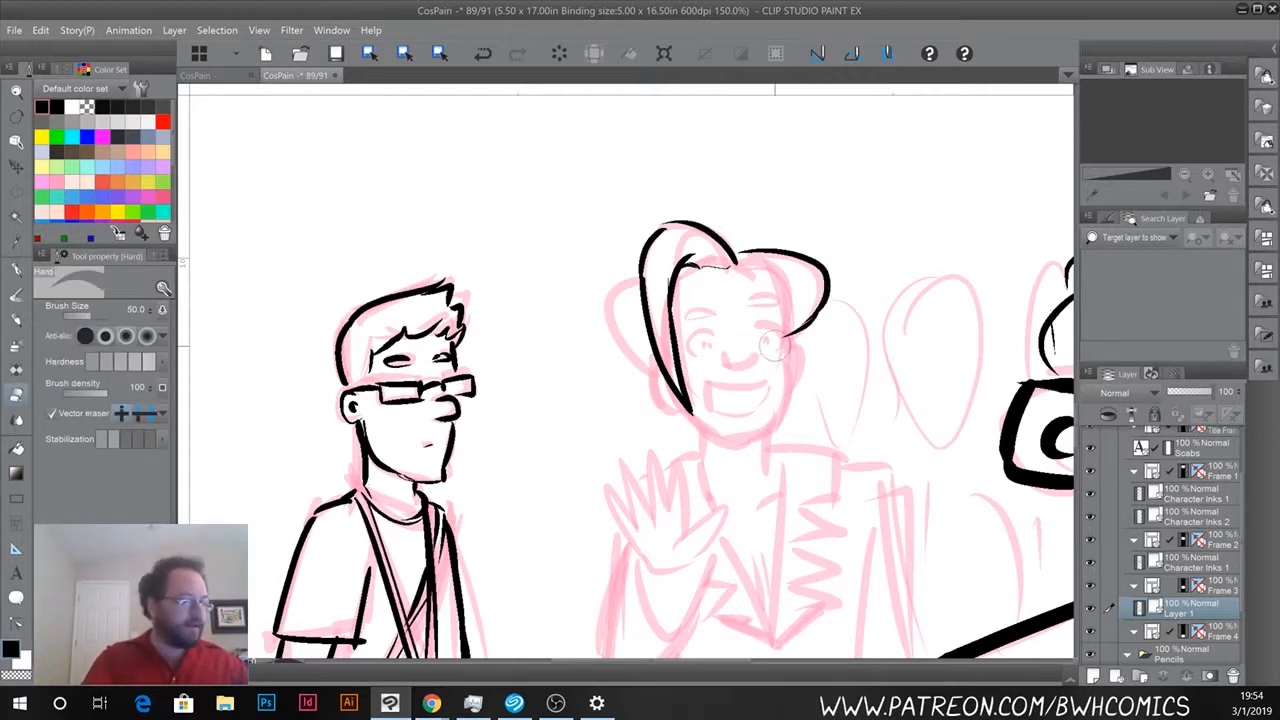
pyautogui.press('p')
pyautogui.moveTo(742, 268)
pyautogui.mouseDown()
pyautogui.moveTo(784, 276)
pyautogui.moveTo(794, 306)
pyautogui.moveTo(782, 350)
pyautogui.moveTo(800, 382)
pyautogui.moveTo(790, 374)
pyautogui.moveTo(762, 436)
pyautogui.mouseUp()
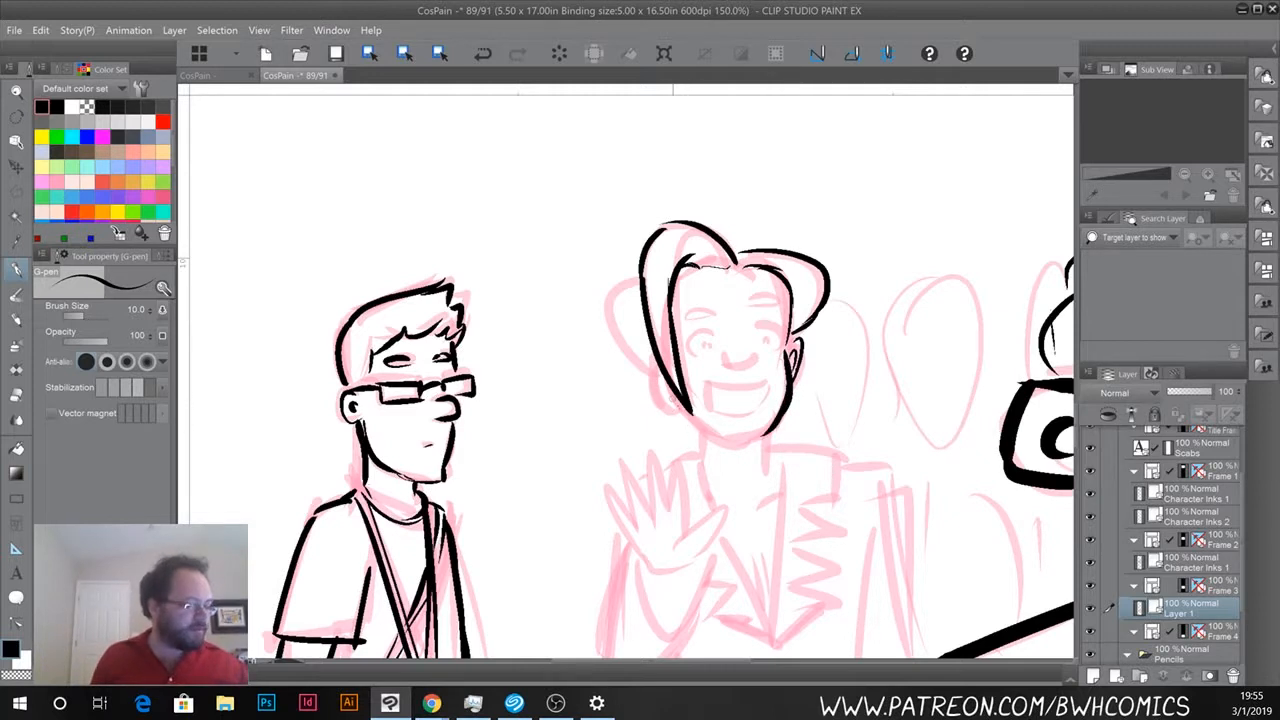
pyautogui.moveTo(682, 410)
pyautogui.mouseDown()
pyautogui.moveTo(728, 448)
pyautogui.moveTo(766, 438)
pyautogui.mouseUp()
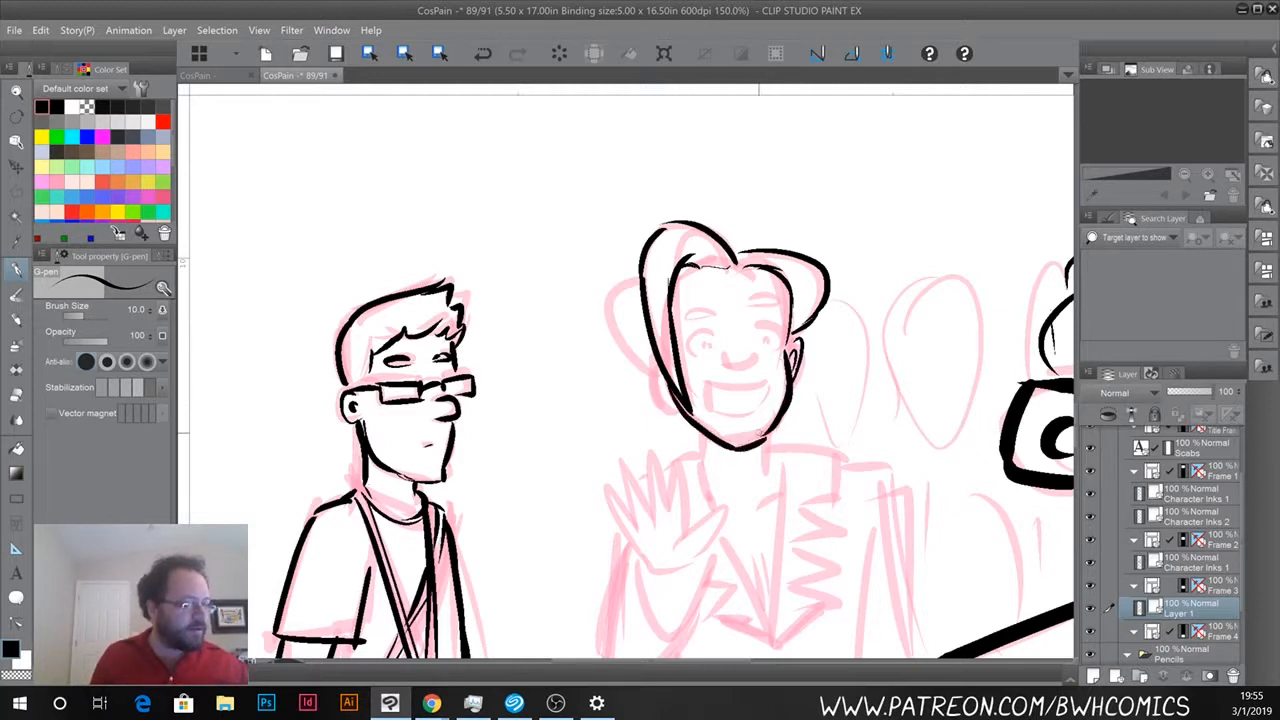
# Ink the waving figure's remaining hair lobe and ear on the side nearest the bespectacled man, plus both neck lines.
pyautogui.moveTo(638, 272)
pyautogui.mouseDown()
pyautogui.moveTo(606, 320)
pyautogui.moveTo(664, 392)
pyautogui.moveTo(662, 380)
pyautogui.mouseUp()
pyautogui.moveTo(704, 446); pyautogui.dragTo(706, 478)
pyautogui.moveTo(766, 434); pyautogui.dragTo(770, 476)
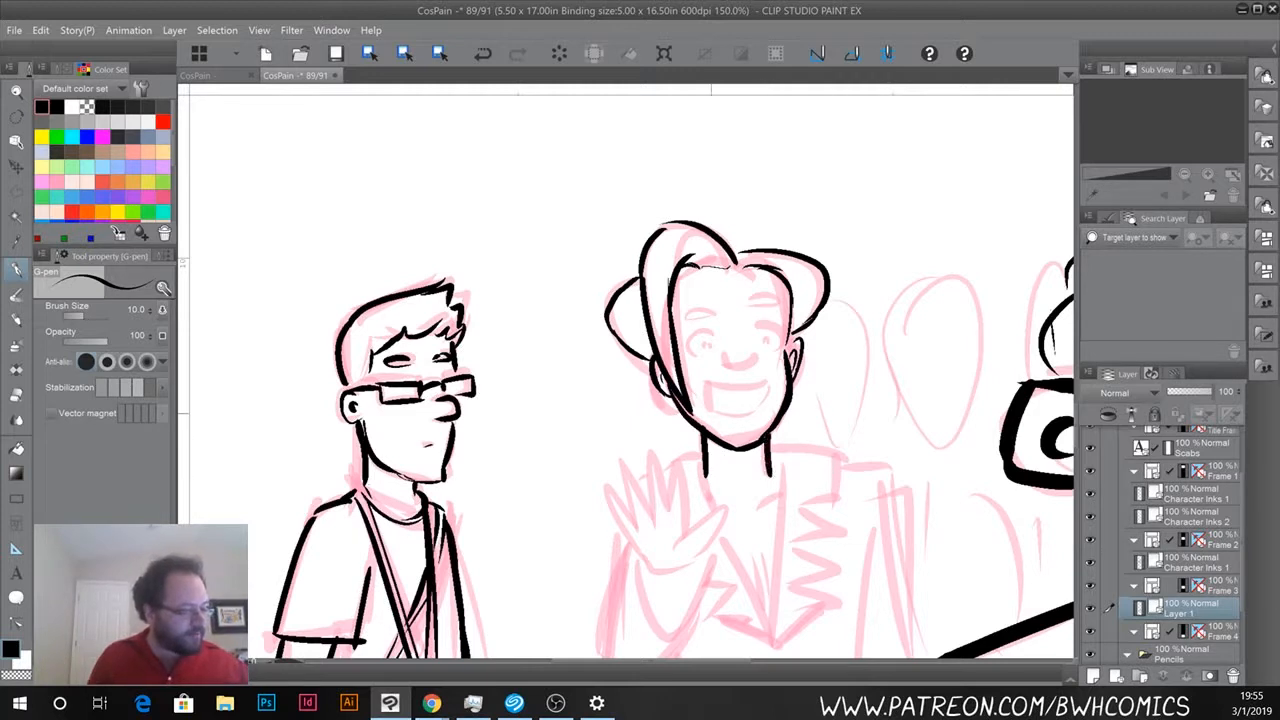
# Ink the waving figure's open smiling mouth and nose.
pyautogui.moveTo(766, 381)
pyautogui.mouseDown()
pyautogui.moveTo(697, 385)
pyautogui.moveTo(724, 414)
pyautogui.moveTo(768, 384)
pyautogui.moveTo(756, 410)
pyautogui.mouseUp()
pyautogui.moveTo(746, 354)
pyautogui.mouseDown()
pyautogui.moveTo(724, 368)
pyautogui.moveTo(756, 362)
pyautogui.moveTo(730, 368)
pyautogui.mouseUp()
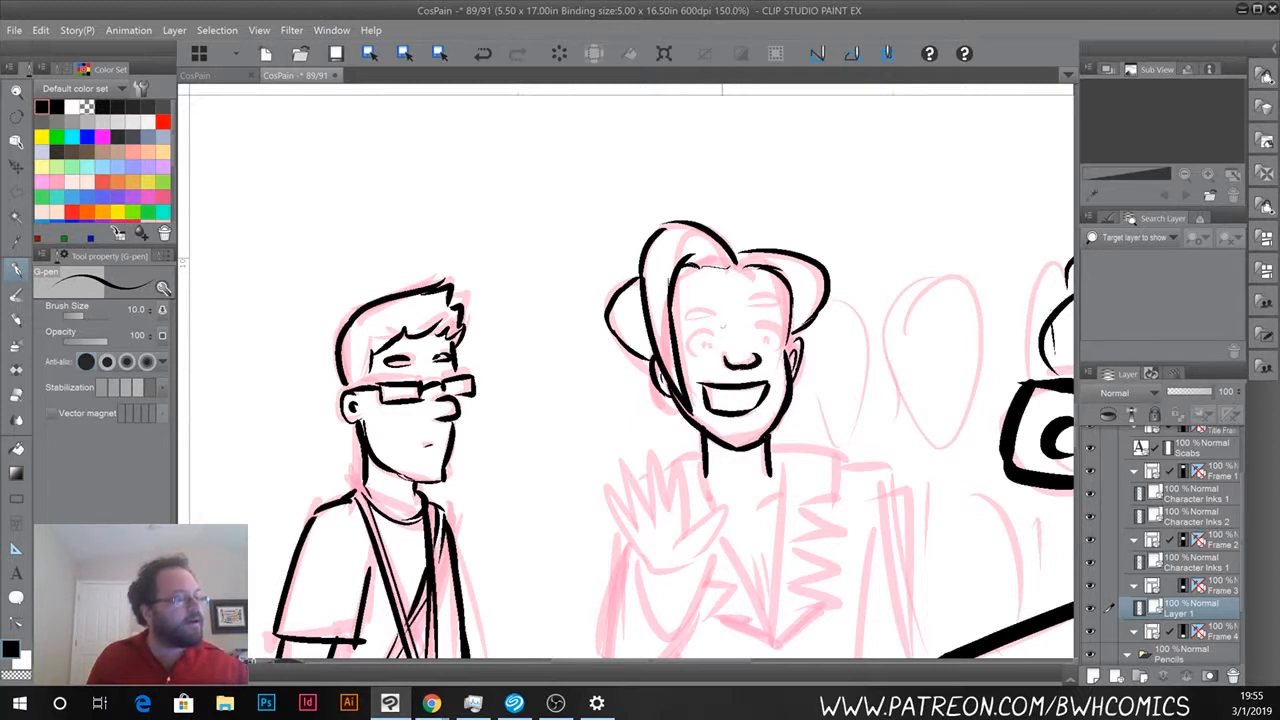
# Ink the waving figure's eyes and eyebrows, and the spread fingers and thumb of the raised hand.
pyautogui.moveTo(751, 325)
pyautogui.mouseDown()
pyautogui.moveTo(778, 340)
pyautogui.moveTo(684, 342)
pyautogui.moveTo(702, 360)
pyautogui.moveTo(686, 318)
pyautogui.moveTo(708, 316)
pyautogui.mouseUp()
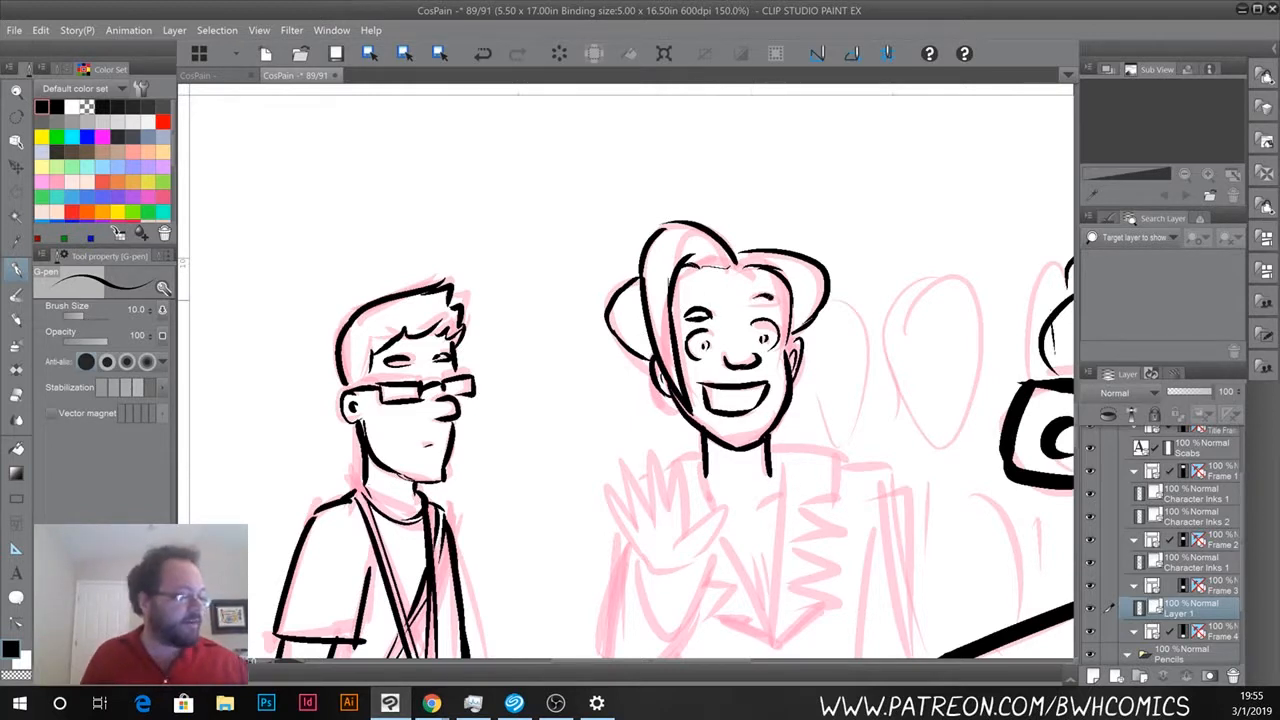
pyautogui.moveTo(654, 455); pyautogui.dragTo(652, 356)
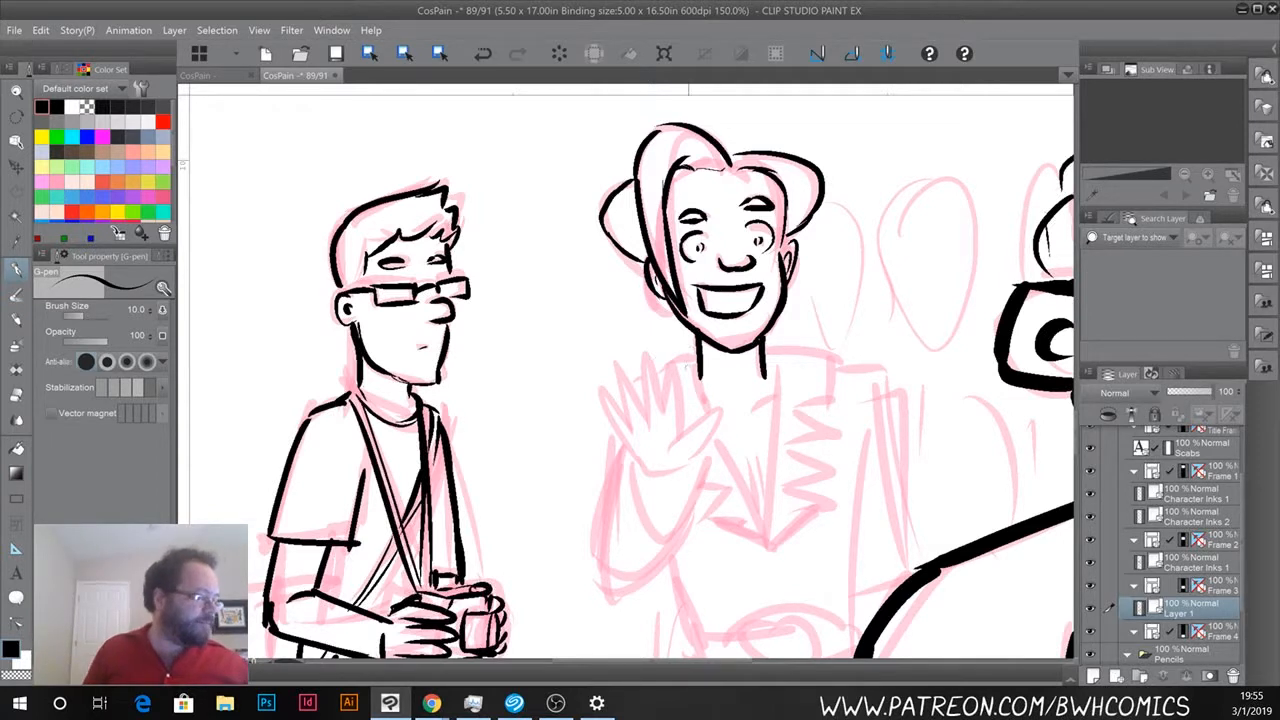
pyautogui.moveTo(686, 434)
pyautogui.mouseDown()
pyautogui.moveTo(720, 408)
pyautogui.moveTo(688, 452)
pyautogui.moveTo(677, 364)
pyautogui.moveTo(664, 410)
pyautogui.moveTo(646, 344)
pyautogui.moveTo(643, 404)
pyautogui.moveTo(617, 356)
pyautogui.moveTo(630, 417)
pyautogui.mouseUp()
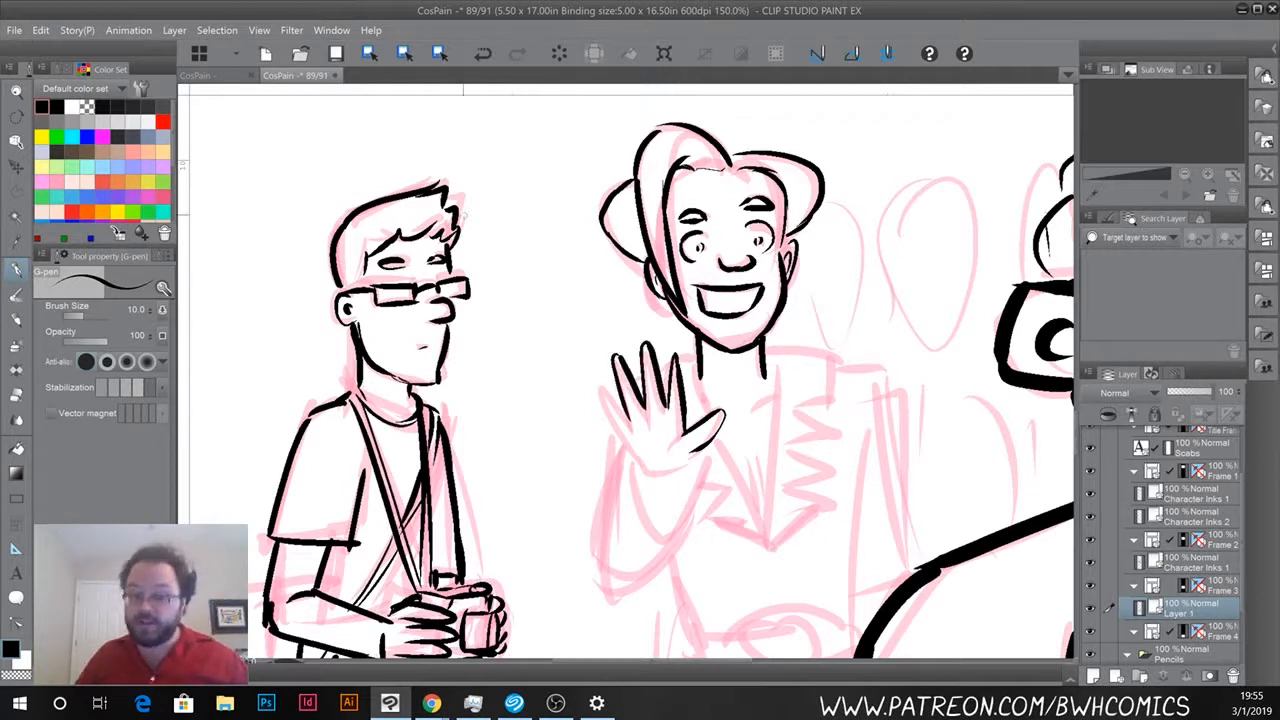
# Ink the waving figure's wrist and cuff opening, and outline the raised arm's sleeve down to the elbow.
pyautogui.moveTo(628, 420)
pyautogui.mouseDown()
pyautogui.moveTo(603, 387)
pyautogui.moveTo(635, 464)
pyautogui.moveTo(668, 464)
pyautogui.moveTo(668, 530)
pyautogui.mouseUp()
pyautogui.moveTo(636, 474); pyautogui.dragTo(672, 534)
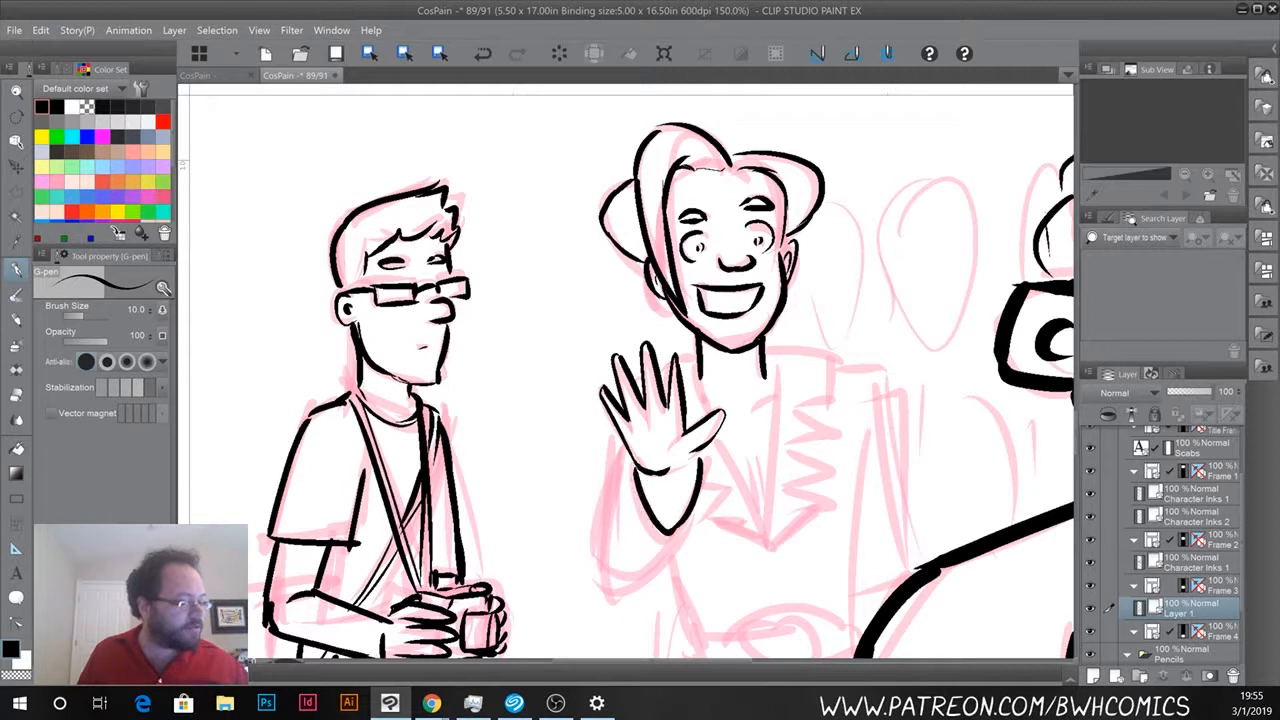
pyautogui.moveTo(625, 447); pyautogui.dragTo(590, 522)
pyautogui.moveTo(688, 532); pyautogui.dragTo(615, 581)
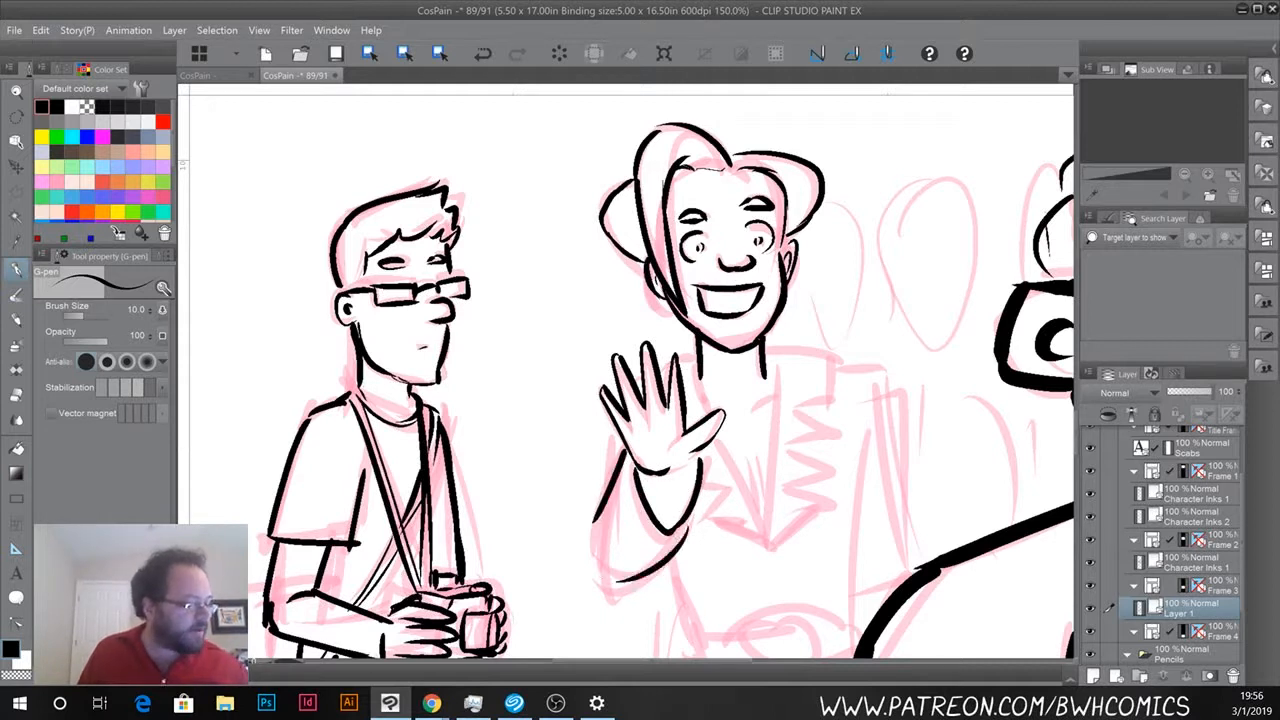
pyautogui.moveTo(622, 430)
pyautogui.mouseDown()
pyautogui.moveTo(592, 545)
pyautogui.moveTo(618, 587)
pyautogui.mouseUp()
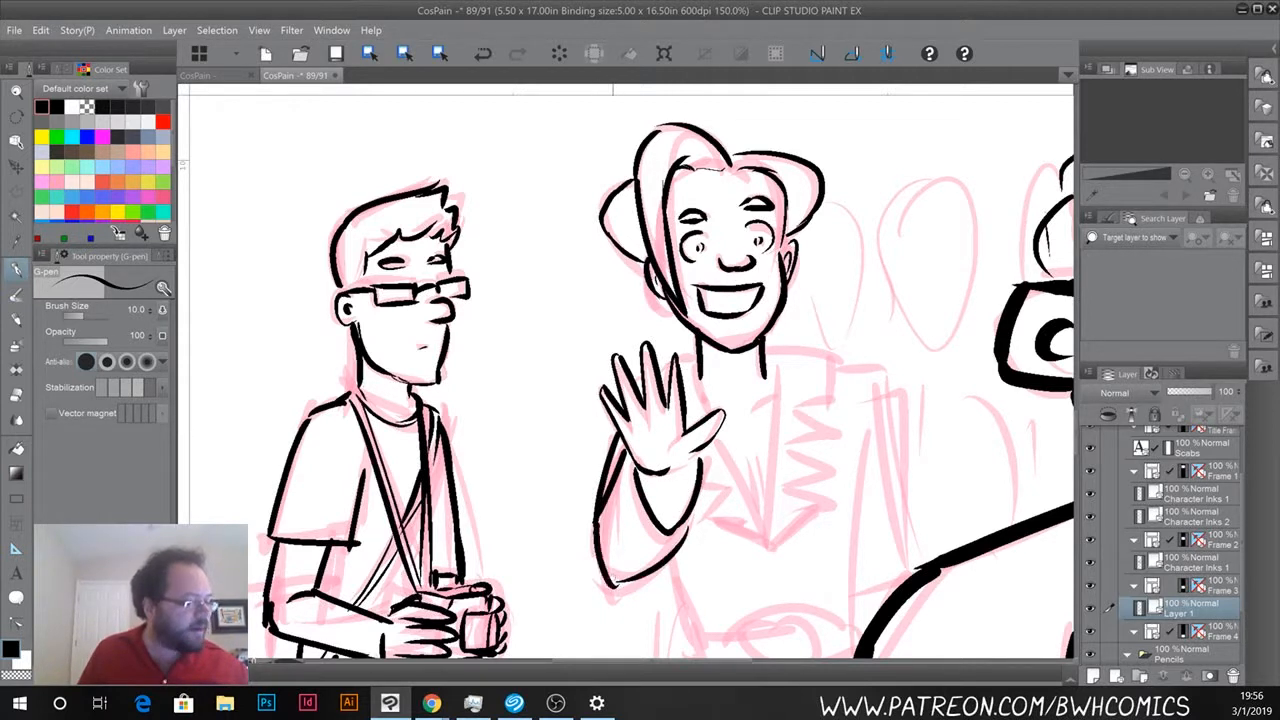
pyautogui.moveTo(702, 478); pyautogui.dragTo(686, 540)
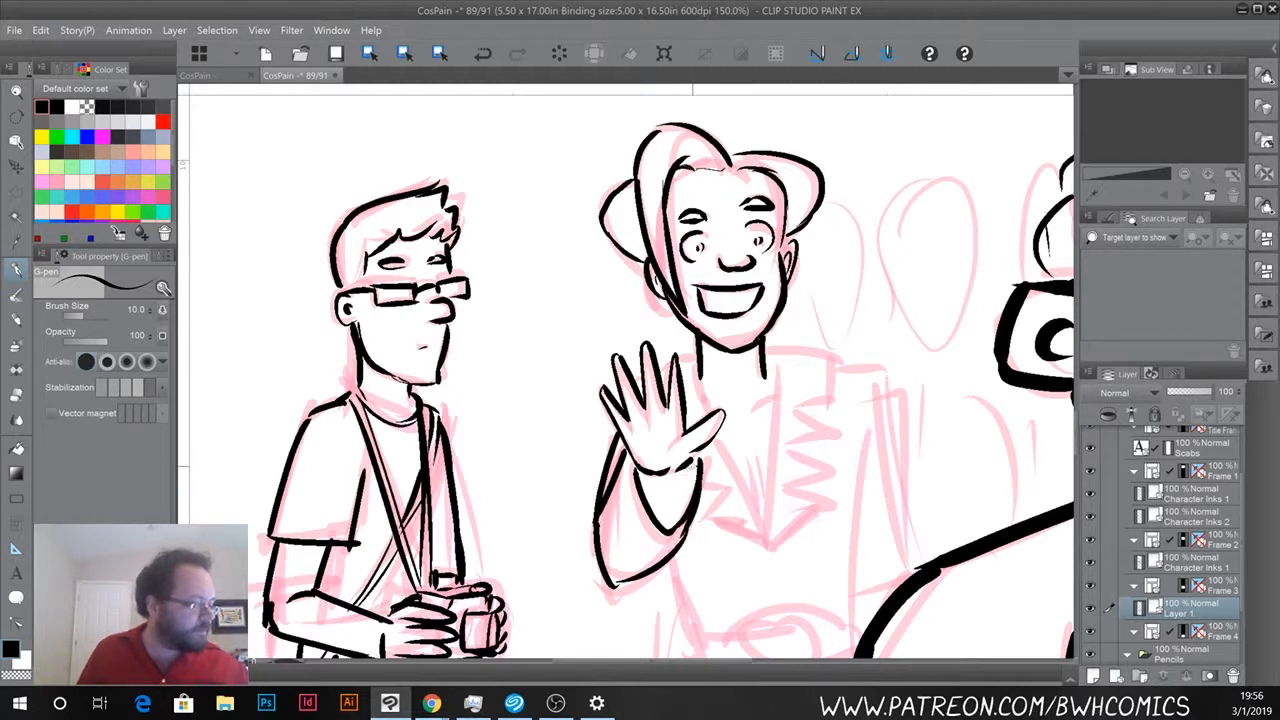
# Ink the waving figure's deep V neckline and the jagged ruffled collar on both sides of the chest.
pyautogui.moveTo(767, 362); pyautogui.dragTo(770, 540)
pyautogui.moveTo(714, 441); pyautogui.dragTo(764, 546)
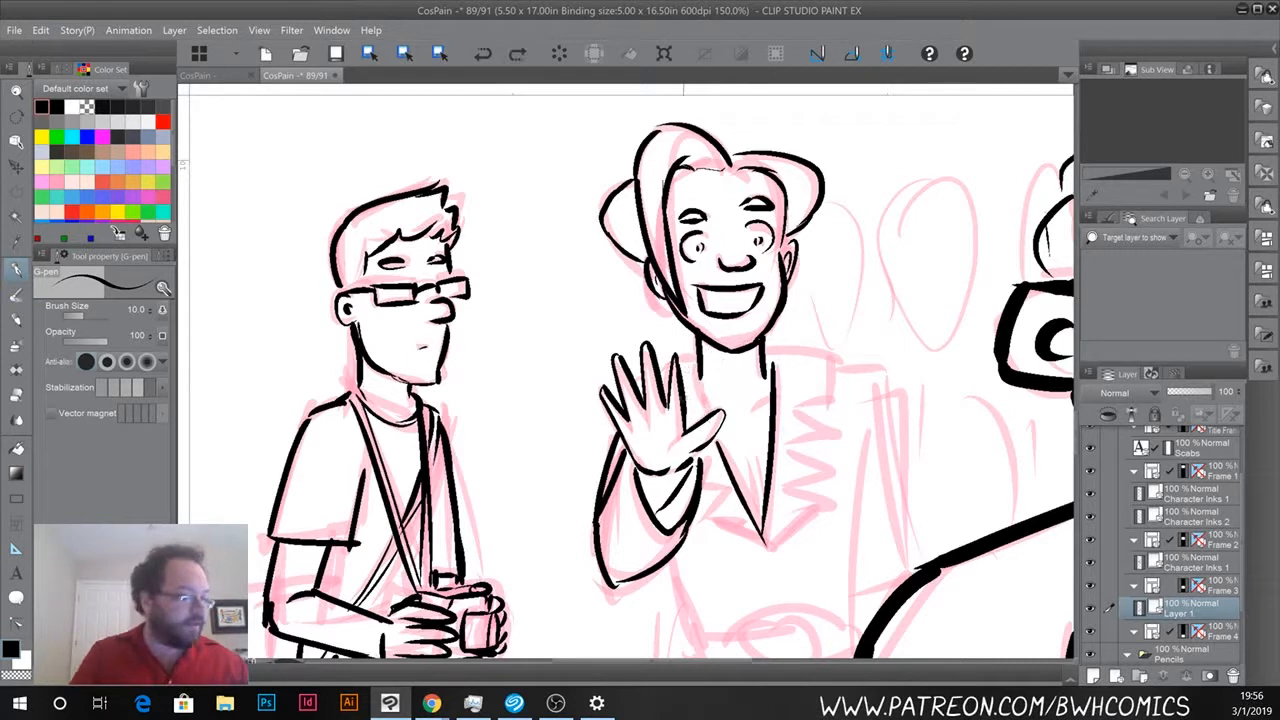
pyautogui.moveTo(766, 350)
pyautogui.mouseDown()
pyautogui.moveTo(828, 362)
pyautogui.moveTo(832, 406)
pyautogui.moveTo(796, 409)
pyautogui.moveTo(830, 433)
pyautogui.moveTo(782, 441)
pyautogui.mouseUp()
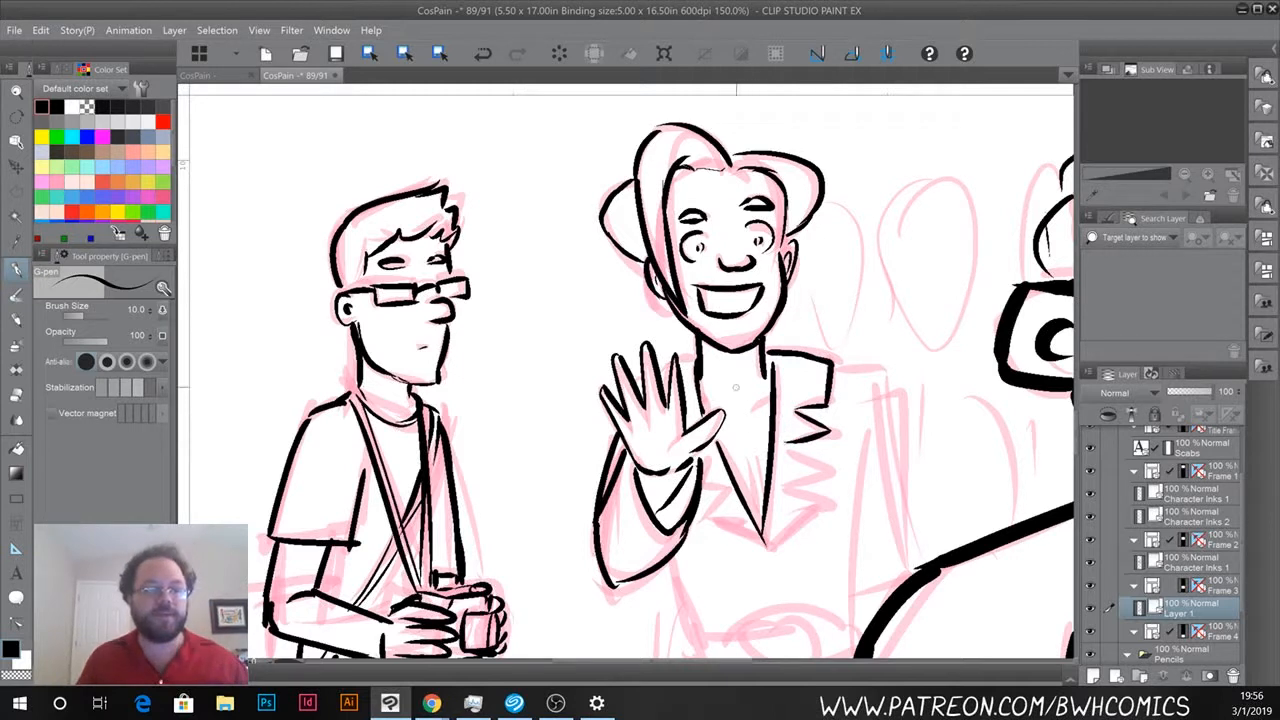
pyautogui.moveTo(789, 443)
pyautogui.mouseDown()
pyautogui.moveTo(829, 466)
pyautogui.moveTo(789, 485)
pyautogui.moveTo(828, 500)
pyautogui.moveTo(764, 546)
pyautogui.mouseUp()
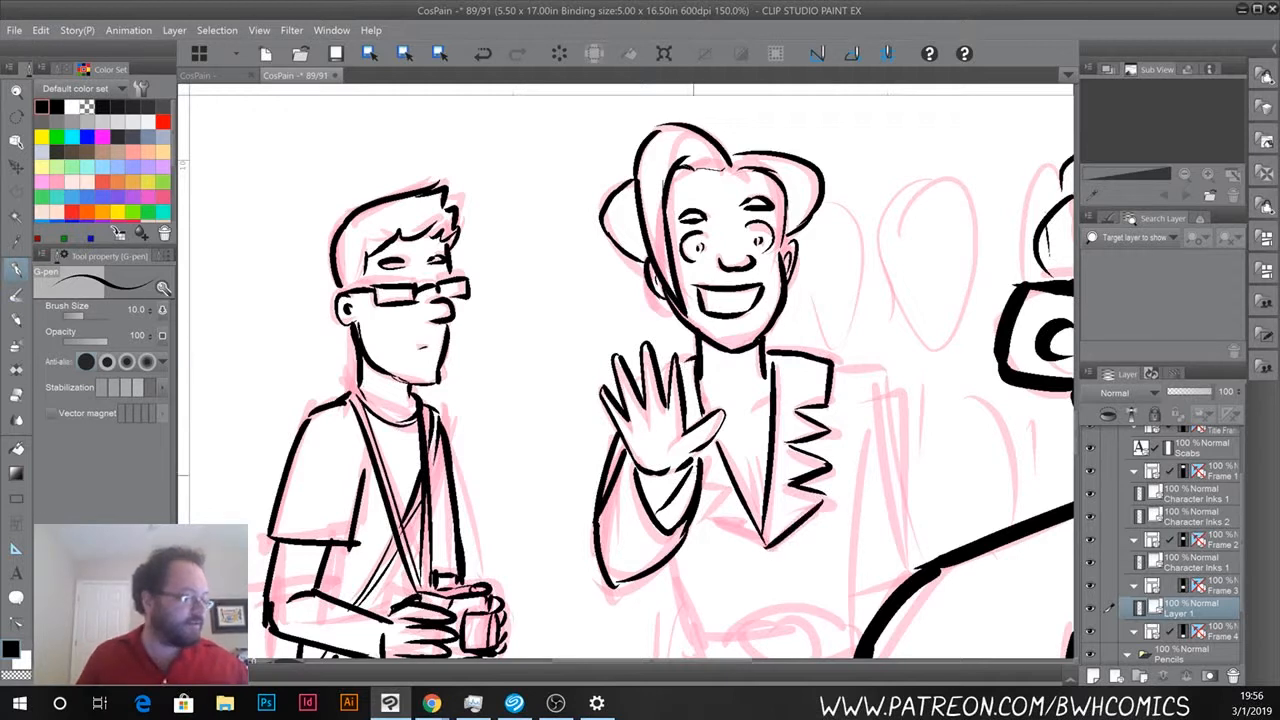
pyautogui.moveTo(758, 548)
pyautogui.mouseDown()
pyautogui.moveTo(712, 520)
pyautogui.moveTo(698, 450)
pyautogui.mouseUp()
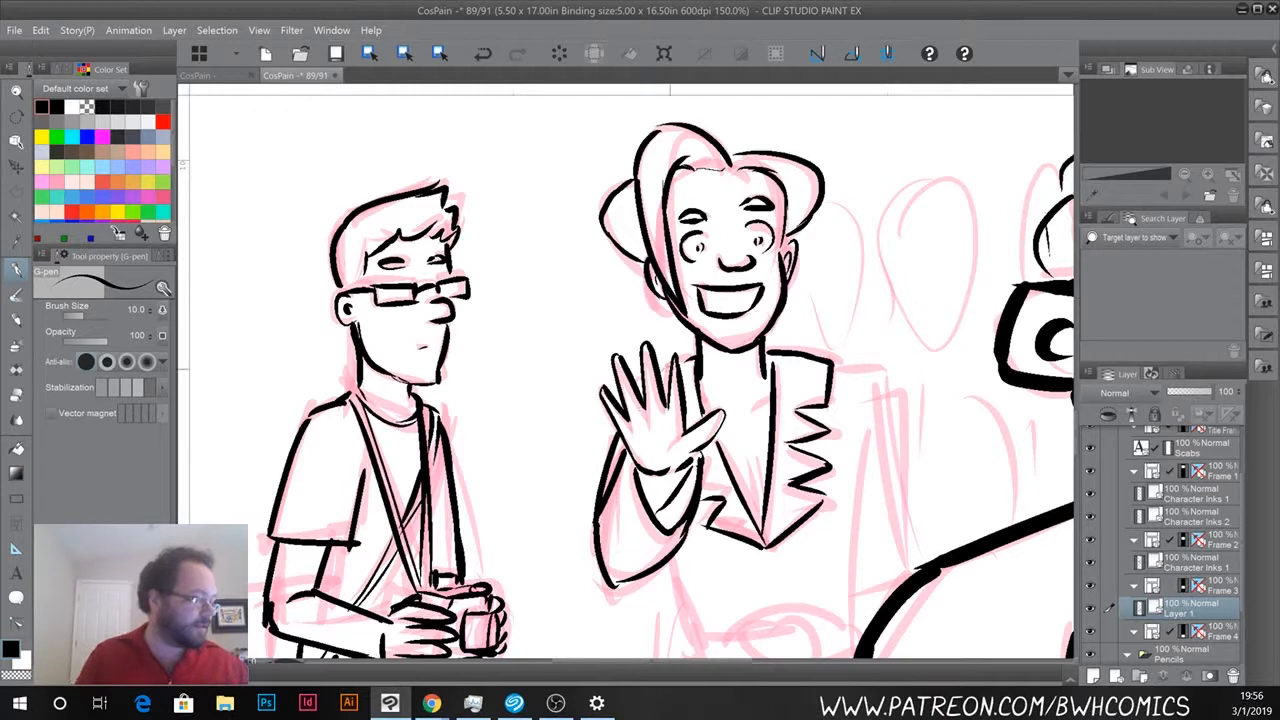
# Ink the waving figure's belt with its large round buckle at the waist.
pyautogui.moveTo(641, 533)
pyautogui.mouseDown()
pyautogui.moveTo(590, 371)
pyautogui.moveTo(648, 463)
pyautogui.moveTo(763, 482)
pyautogui.mouseUp()
pyautogui.moveTo(702, 450)
pyautogui.mouseDown()
pyautogui.moveTo(700, 487)
pyautogui.moveTo(755, 497)
pyautogui.moveTo(768, 462)
pyautogui.mouseUp()
pyautogui.moveTo(642, 466); pyautogui.dragTo(706, 450)
pyautogui.moveTo(642, 498); pyautogui.dragTo(716, 504)
pyautogui.moveTo(640, 468); pyautogui.dragTo(644, 500)
pyautogui.moveTo(736, 446); pyautogui.dragTo(810, 452)
pyautogui.moveTo(760, 496); pyautogui.dragTo(810, 484)
# Ink the waving figure's torso side, shoulder and lowered arm on the side nearest the foreground man.
pyautogui.moveTo(812, 288); pyautogui.dragTo(803, 412)
pyautogui.moveTo(808, 315); pyautogui.dragTo(800, 456)
pyautogui.moveTo(822, 258); pyautogui.dragTo(814, 300)
pyautogui.moveTo(784, 207)
pyautogui.mouseDown()
pyautogui.moveTo(826, 204)
pyautogui.moveTo(858, 376)
pyautogui.mouseUp()
pyautogui.moveTo(838, 286); pyautogui.dragTo(866, 416)
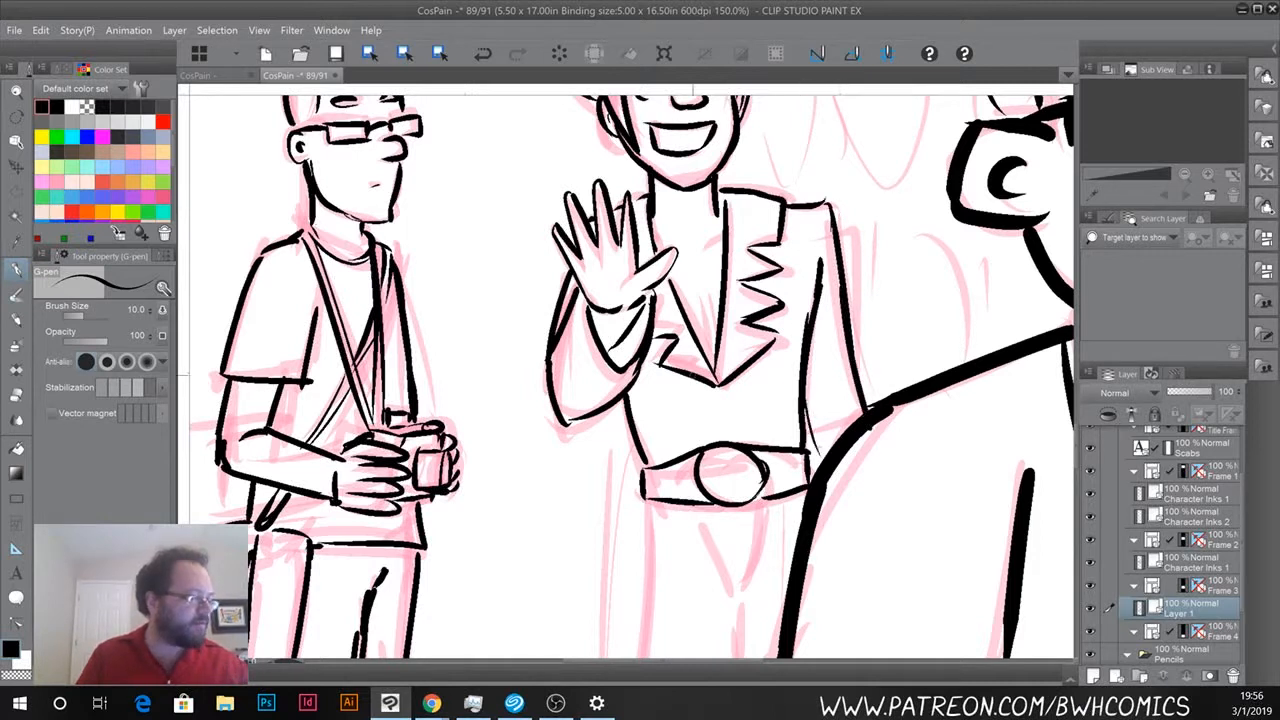
# Ink the tapered flap hanging below the waving figure's belt buckle, redrawing its strokes and closing its tip.
pyautogui.moveTo(648, 578); pyautogui.dragTo(674, 331)
pyautogui.moveTo(732, 251); pyautogui.dragTo(762, 336)
pyautogui.hotkey('ctrl', 'z')
pyautogui.moveTo(793, 250); pyautogui.dragTo(778, 331)
pyautogui.moveTo(793, 251); pyautogui.dragTo(760, 335)
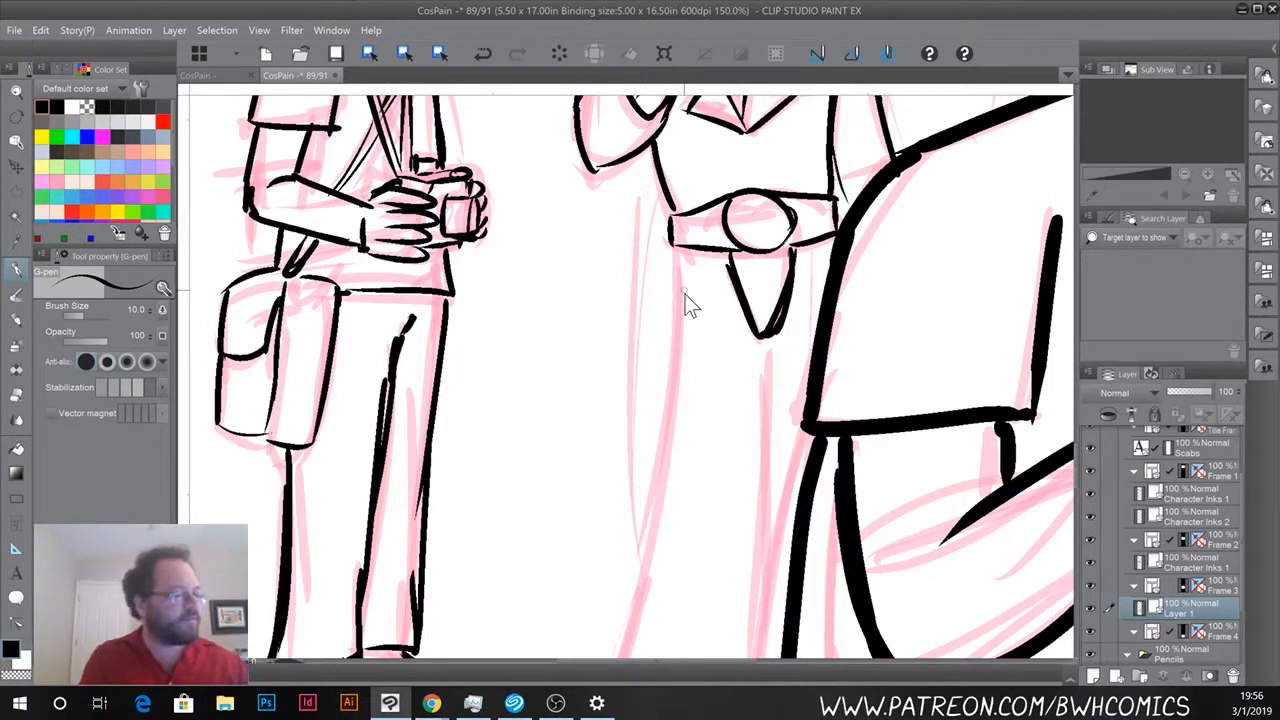
pyautogui.hotkey('ctrl', 'z')
pyautogui.moveTo(761, 336); pyautogui.dragTo(778, 334)
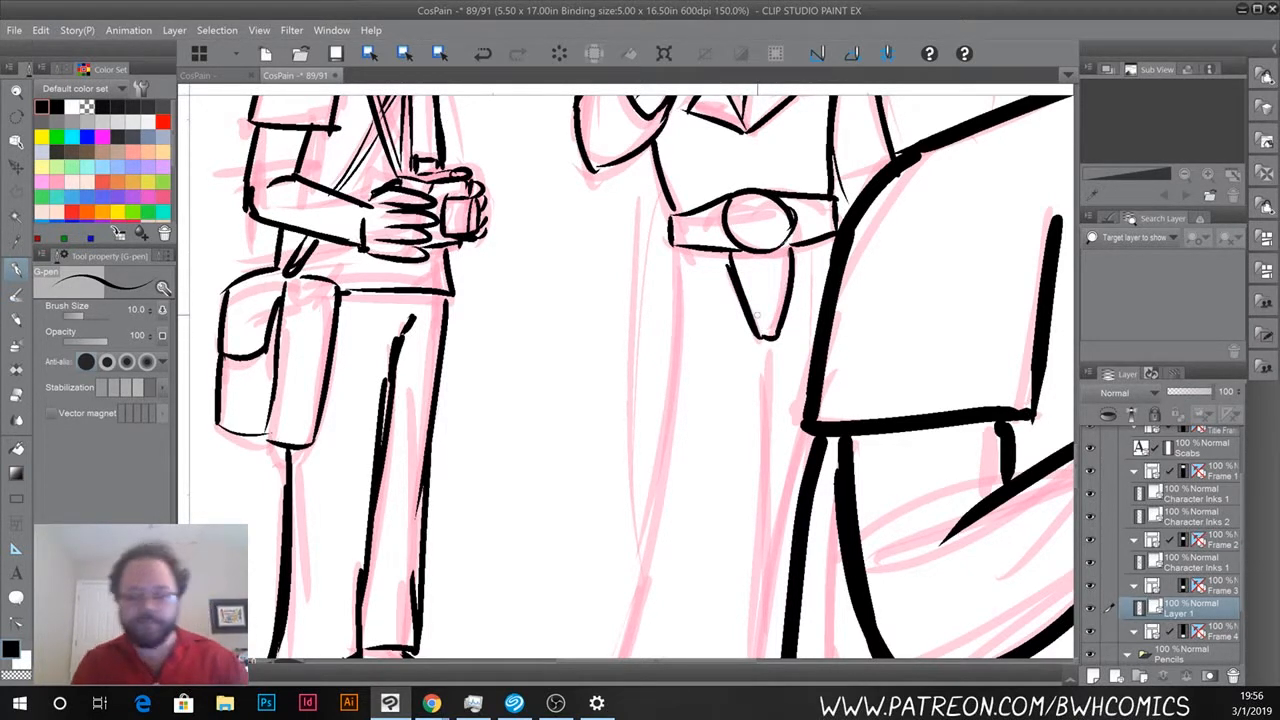
# Ink the waving figure's long flared front trouser leg, including its outer edge, inner edge and hem.
pyautogui.scroll(-1, 757, 315)
pyautogui.moveTo(655, 397); pyautogui.dragTo(685, 311)
pyautogui.moveTo(732, 186)
pyautogui.mouseDown()
pyautogui.moveTo(702, 410)
pyautogui.moveTo(680, 468)
pyautogui.moveTo(772, 476)
pyautogui.mouseUp()
pyautogui.moveTo(791, 244); pyautogui.dragTo(775, 484)
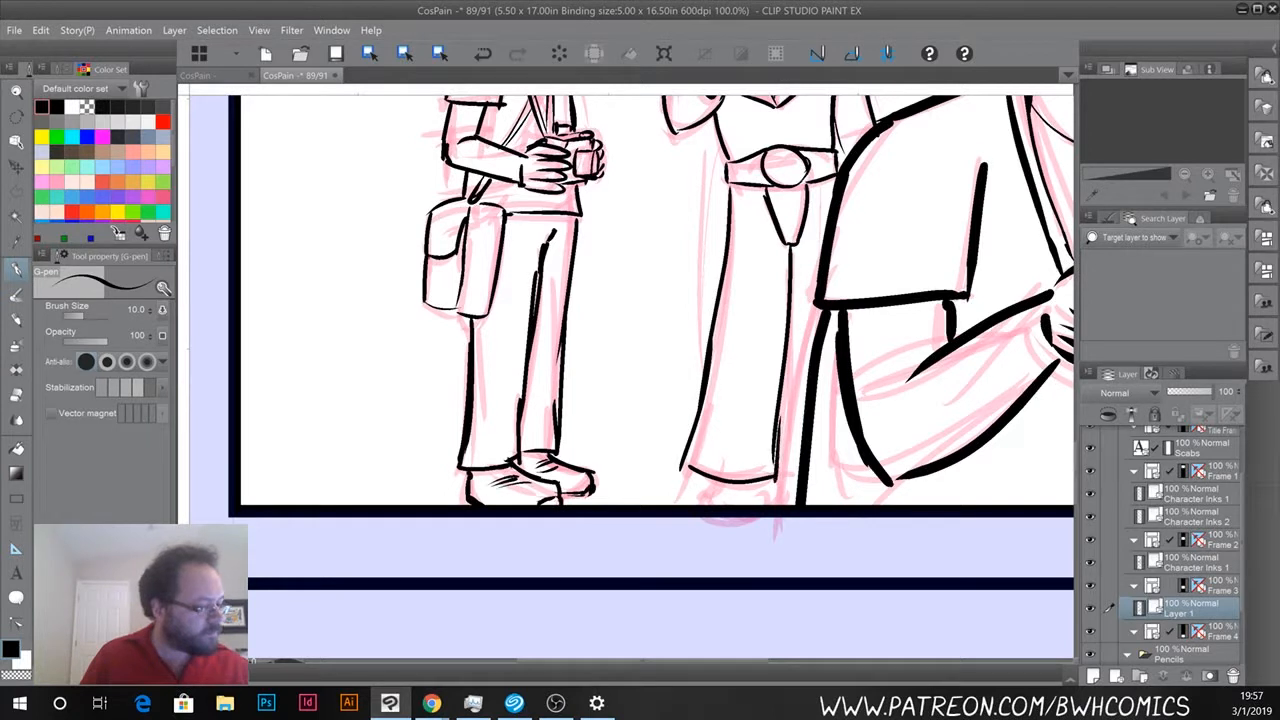
# Ink the visible sliver of the waving figure's rear trouser leg and both shoes down to the frame border.
pyautogui.moveTo(793, 264); pyautogui.dragTo(778, 478)
pyautogui.moveTo(790, 356)
pyautogui.mouseDown()
pyautogui.moveTo(784, 472)
pyautogui.moveTo(799, 475)
pyautogui.mouseUp()
pyautogui.moveTo(708, 477)
pyautogui.mouseDown()
pyautogui.moveTo(700, 500)
pyautogui.moveTo(719, 503)
pyautogui.moveTo(700, 484)
pyautogui.moveTo(754, 505)
pyautogui.mouseUp()
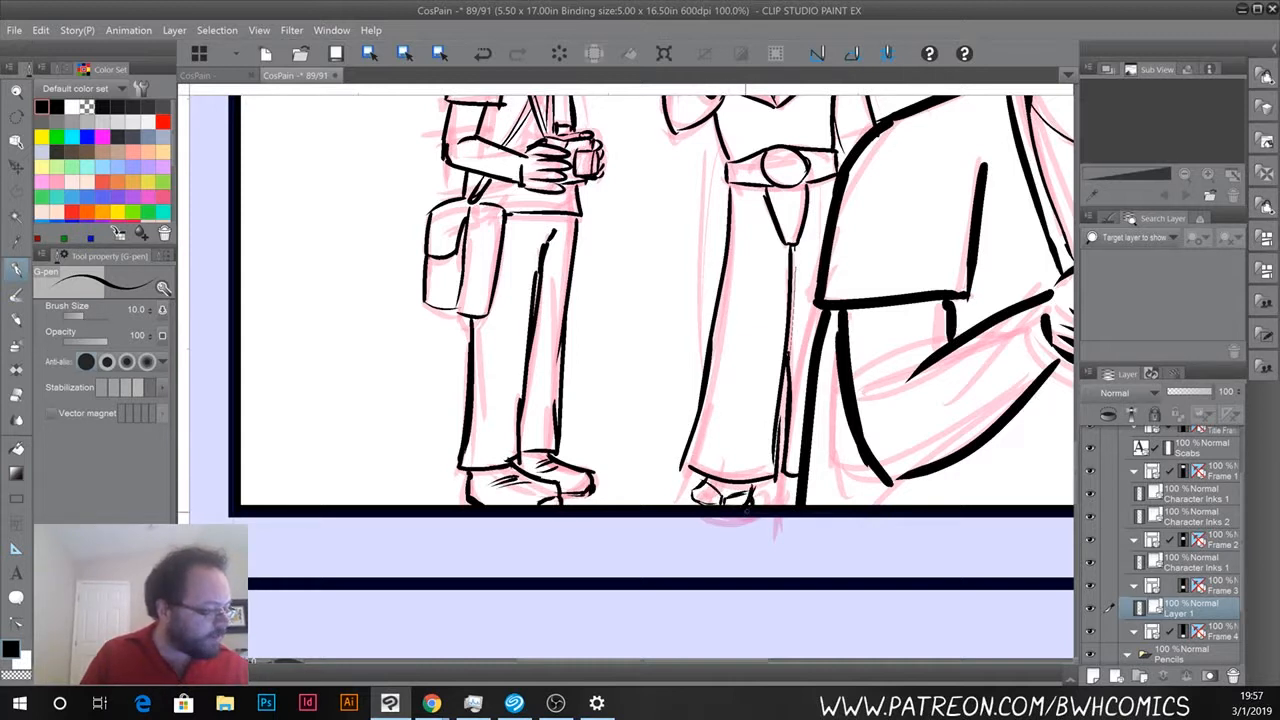
pyautogui.moveTo(787, 477); pyautogui.dragTo(793, 501)
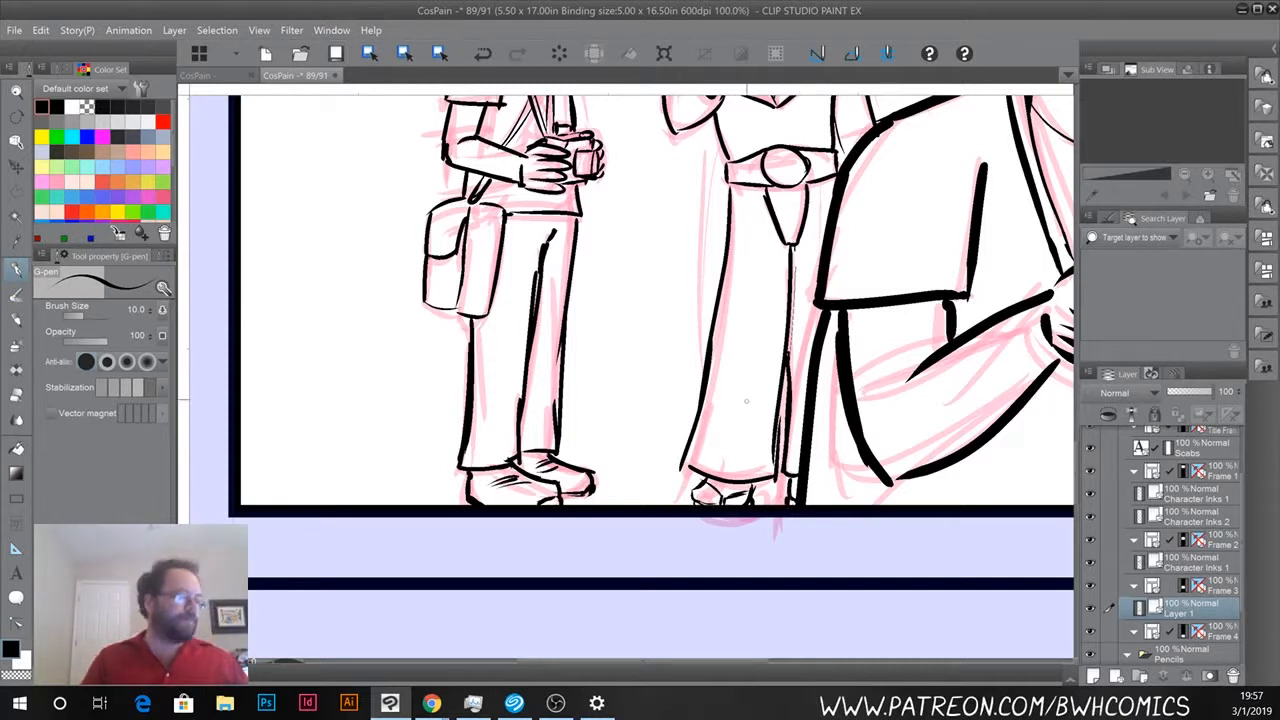
# Add a second raster layer in Frame 3 and rename the existing inks layer as Character Inks 1.
pyautogui.scroll(-2, 746, 400)
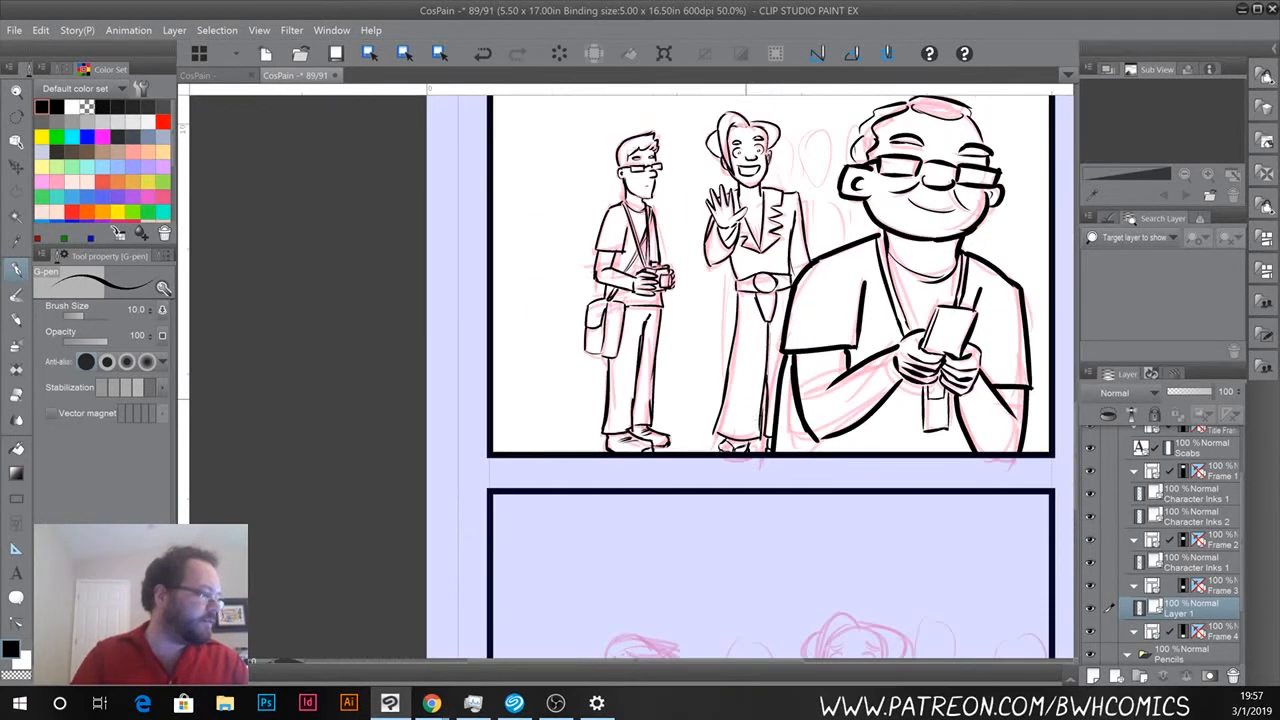
pyautogui.scroll(1, 746, 402)
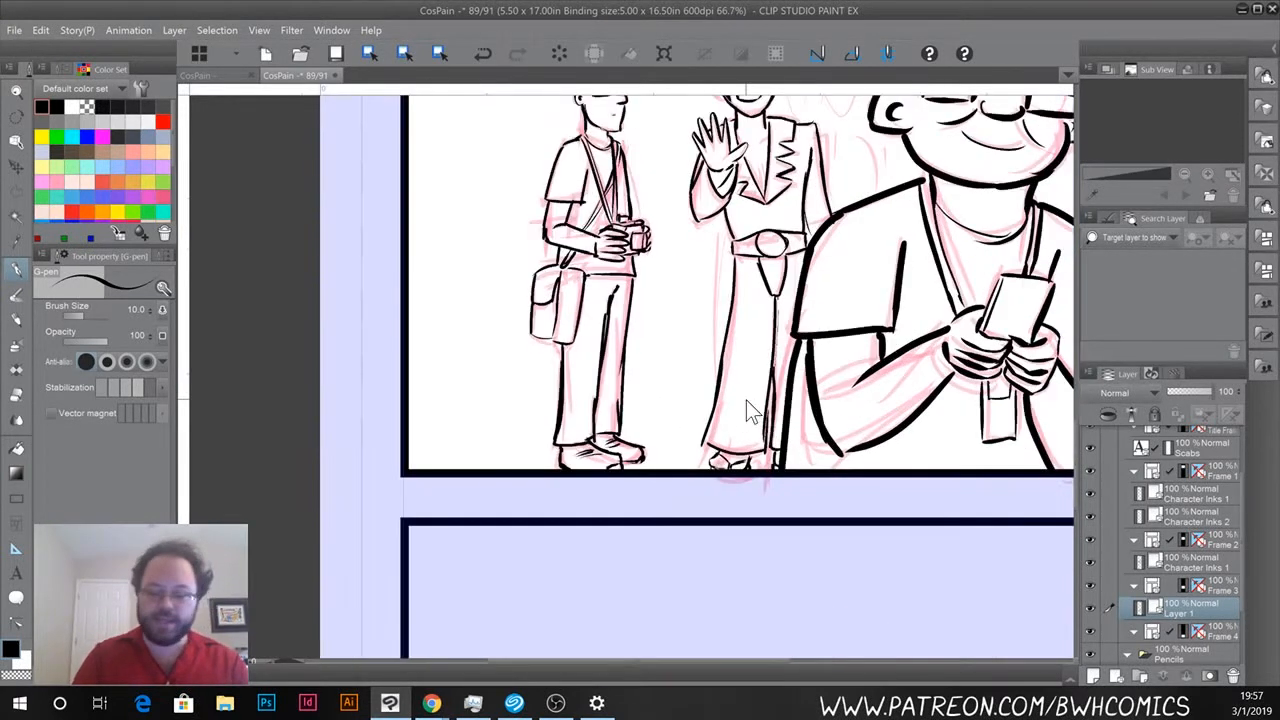
pyautogui.click(1113, 678)
pyautogui.doubleClick(1176, 634)
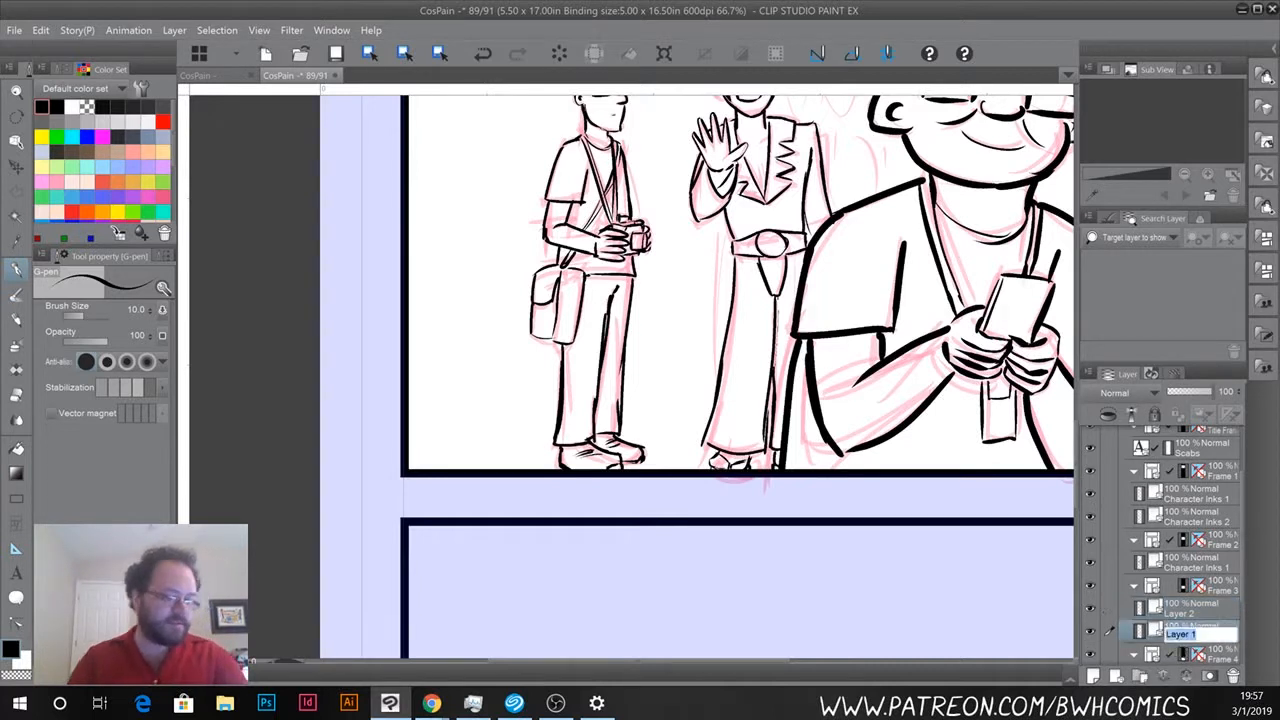
pyautogui.write('Charac')
pyautogui.press('BackSpace')
pyautogui.write('acter Inks 1')
pyautogui.press('Return')
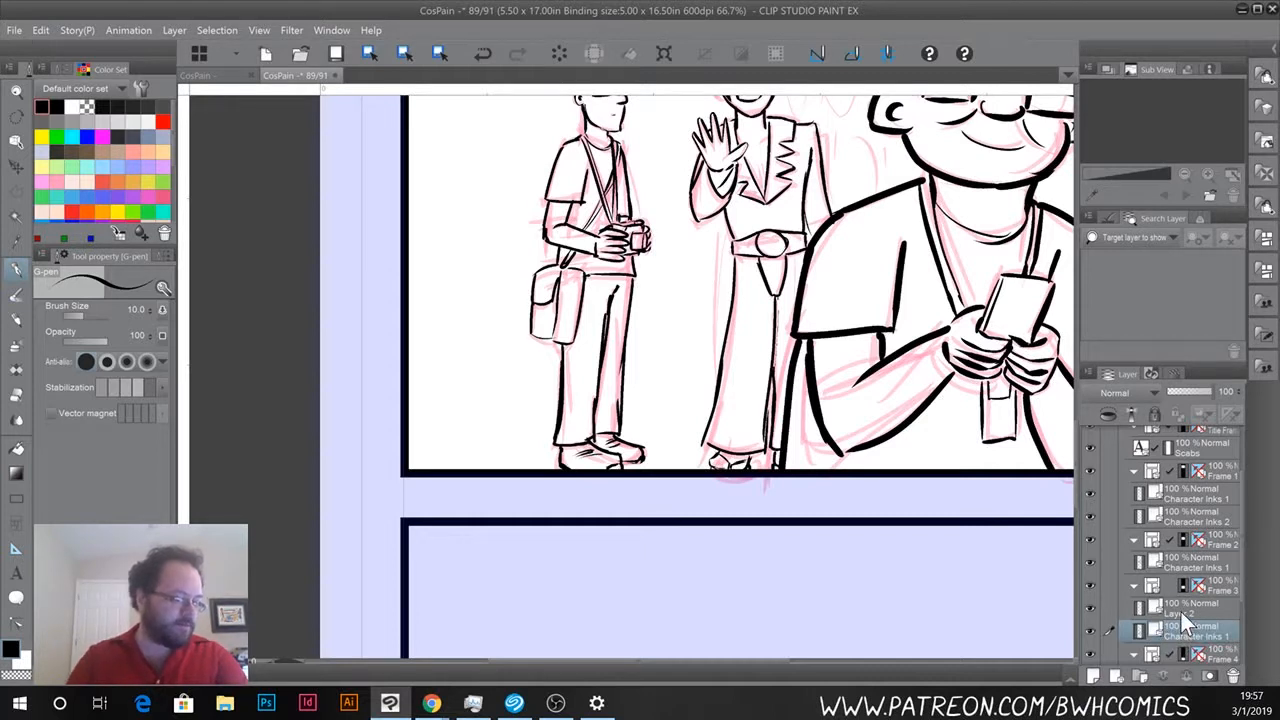
# Rename Frame 3's new layer as Character Inks 2 and move it below Character Inks 1.
pyautogui.doubleClick(1180, 611)
pyautogui.write('Characte')
pyautogui.press('Return')
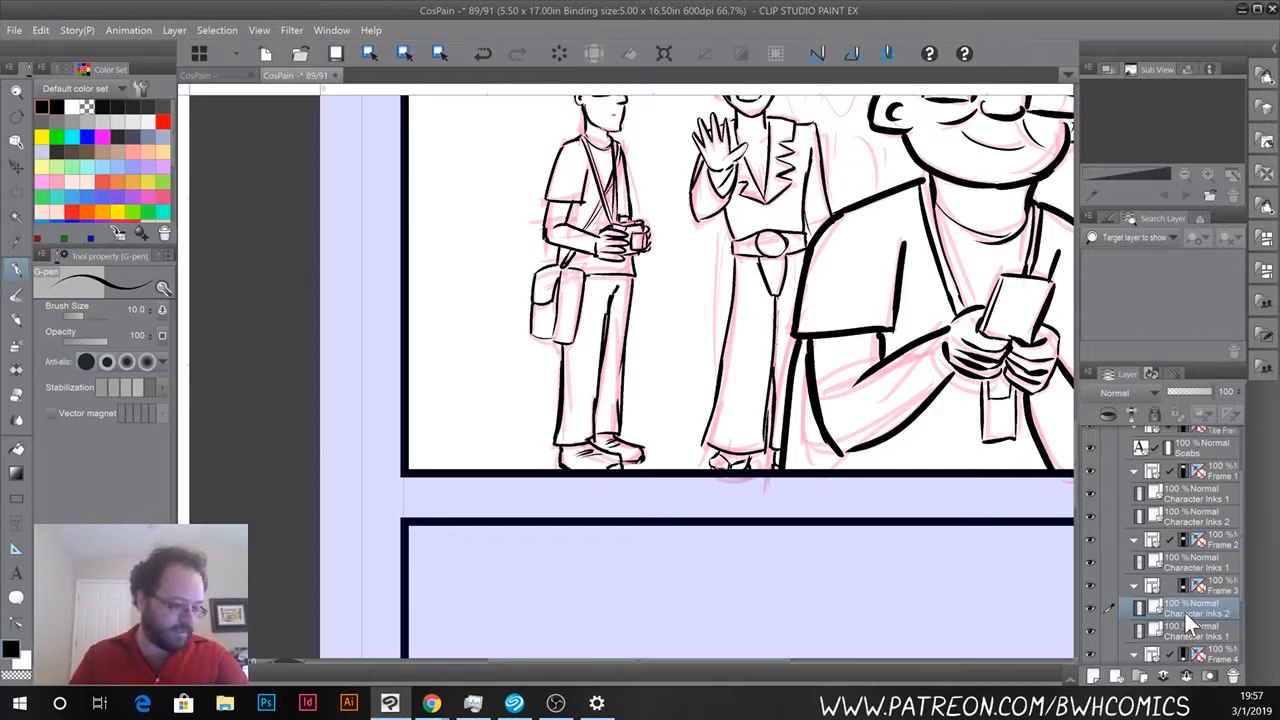
pyautogui.moveTo(1186, 615); pyautogui.dragTo(1189, 640)
pyautogui.moveTo(1190, 643); pyautogui.dragTo(1191, 645)
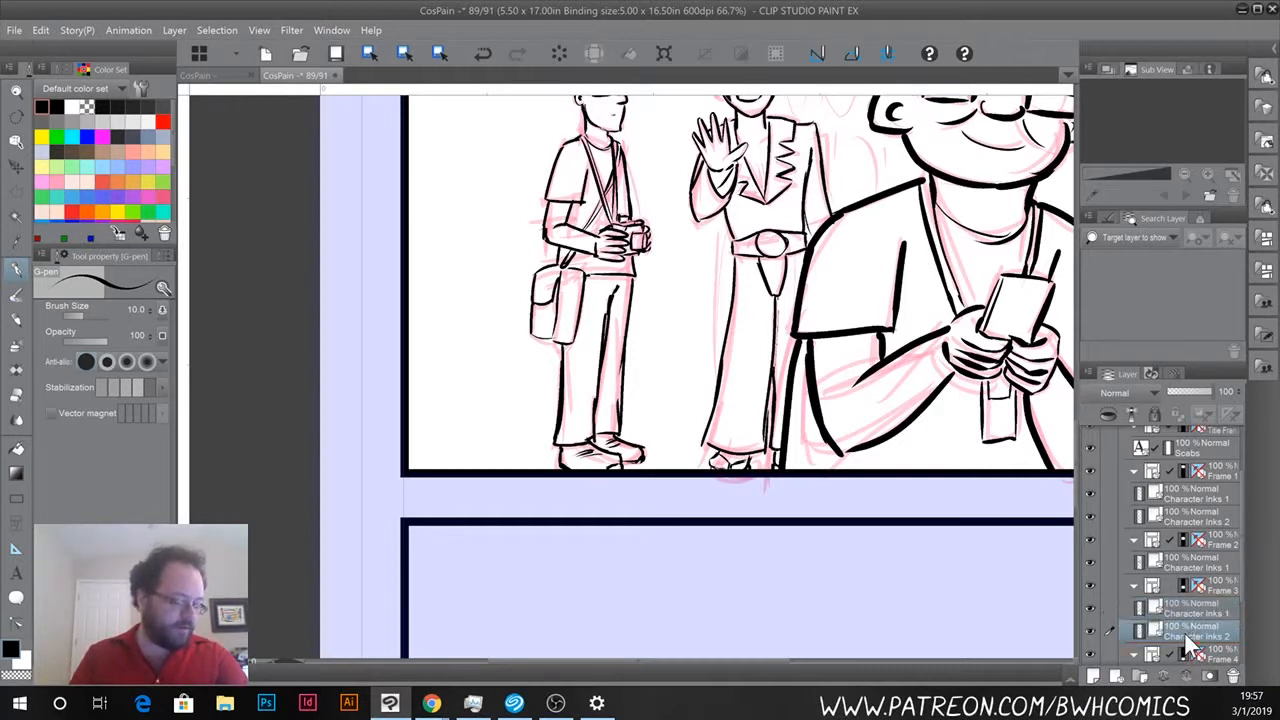
# Set the brush size to 5 and ink the background crowd's oval heads and shoulder lines, plus the thin line beside the waving figure's leg.
pyautogui.moveTo(621, 233); pyautogui.dragTo(594, 430)
pyautogui.press('[')
pyautogui.press('[')
pyautogui.press('[')
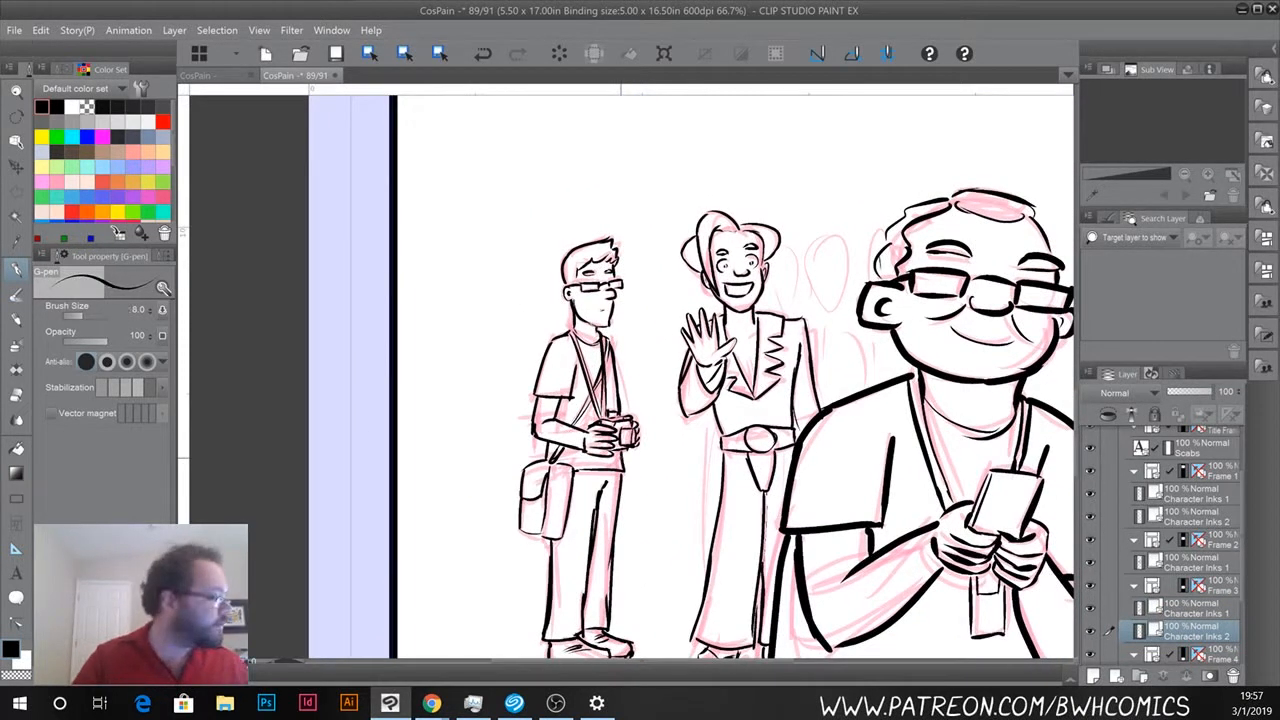
pyautogui.moveTo(832, 238); pyautogui.dragTo(840, 294)
pyautogui.moveTo(820, 238)
pyautogui.mouseDown()
pyautogui.moveTo(808, 320)
pyautogui.moveTo(862, 390)
pyautogui.mouseUp()
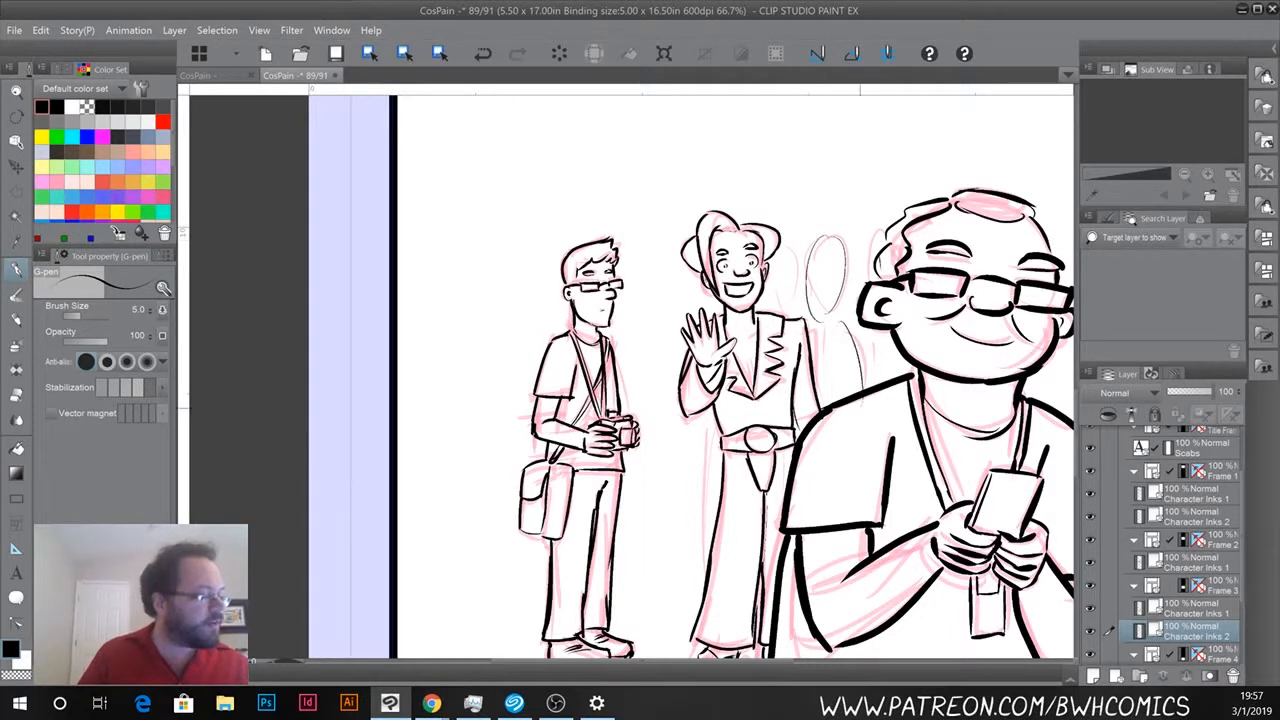
pyautogui.moveTo(796, 242); pyautogui.dragTo(784, 294)
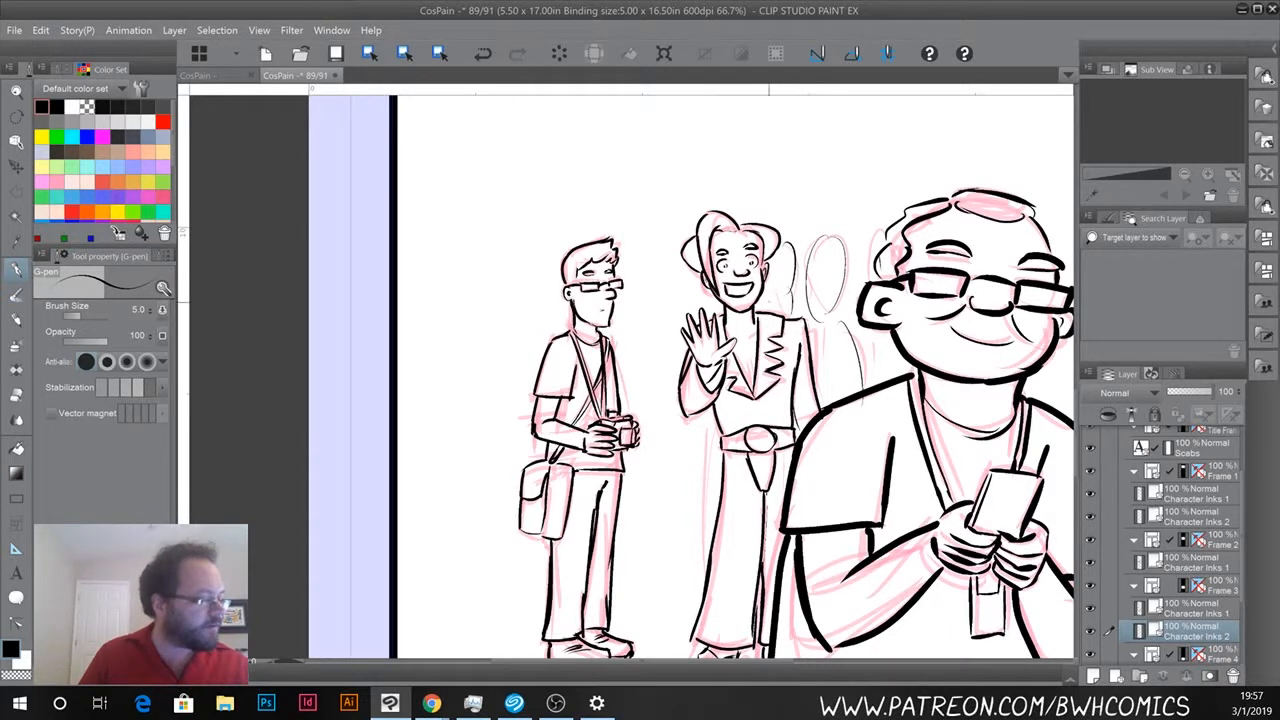
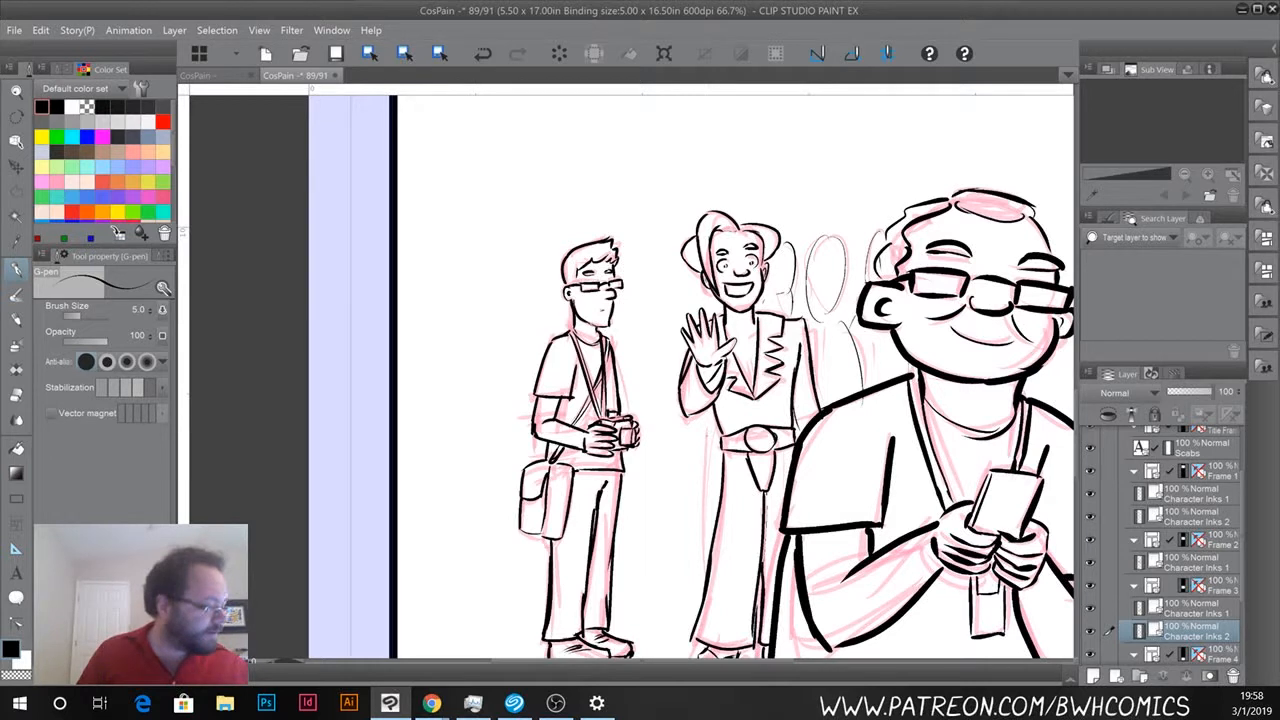
pyautogui.moveTo(711, 427); pyautogui.dragTo(705, 575)
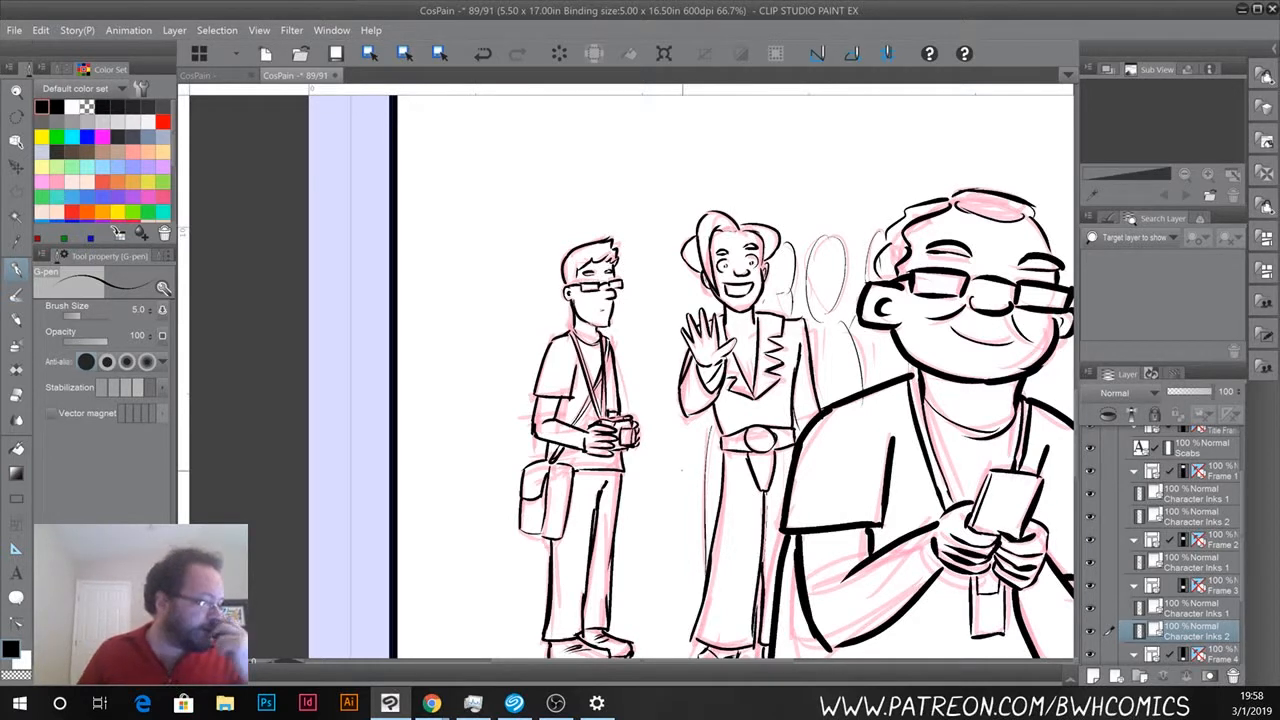
# Add a raster layer inside Frame 4 and name it Character Inks 1.
pyautogui.moveTo(692, 414); pyautogui.dragTo(513, 416)
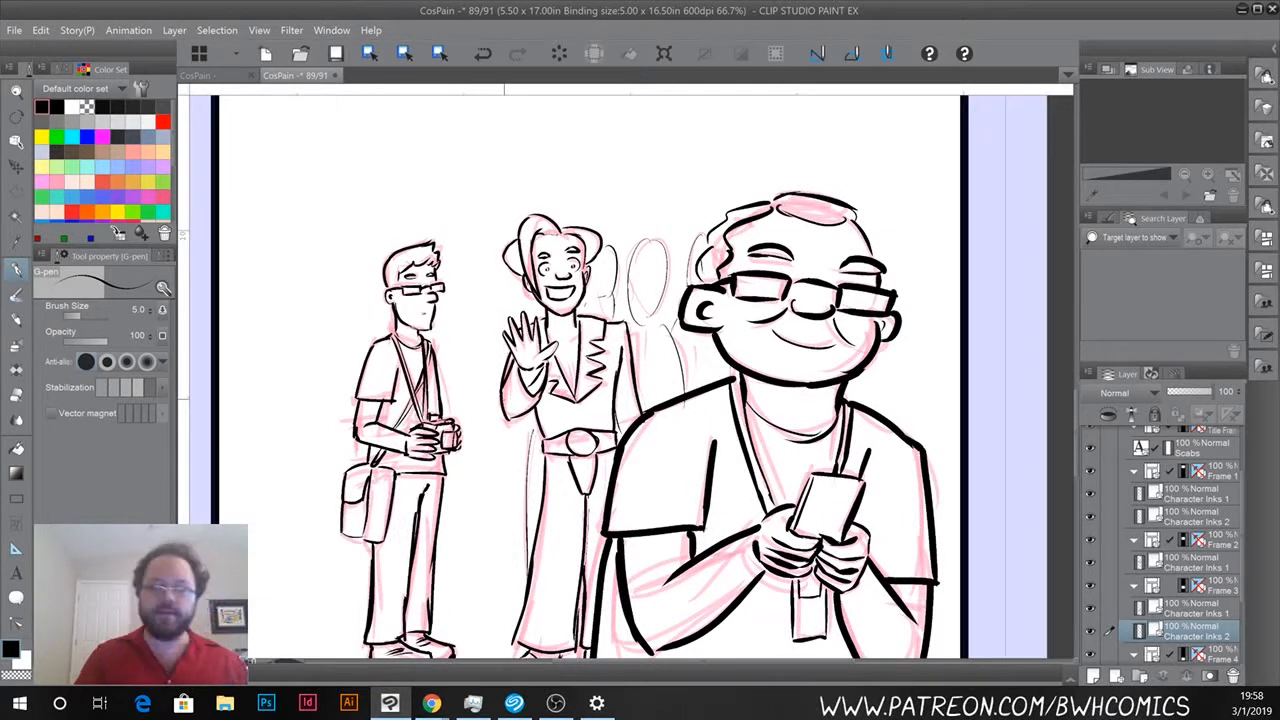
pyautogui.scroll(-2, 480, 500)
pyautogui.moveTo(400, 550); pyautogui.dragTo(557, 243)
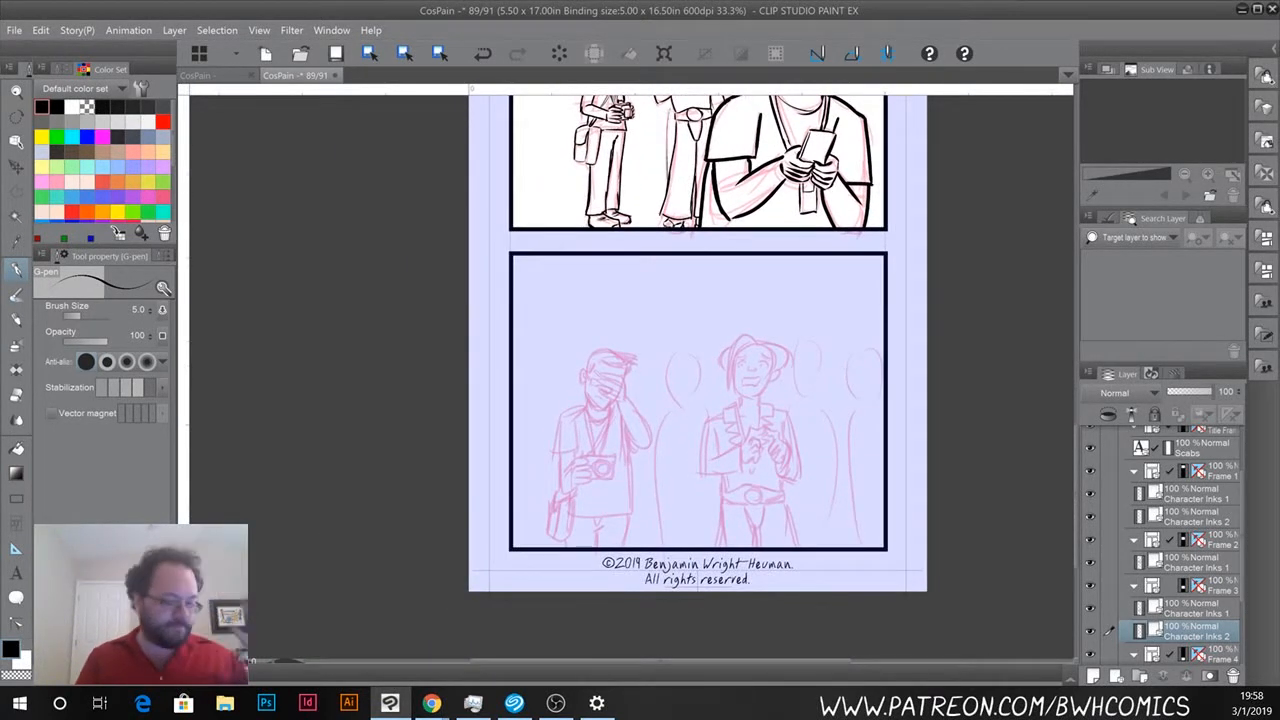
pyautogui.scroll(-4, 1240, 580)
pyautogui.click(1222, 565)
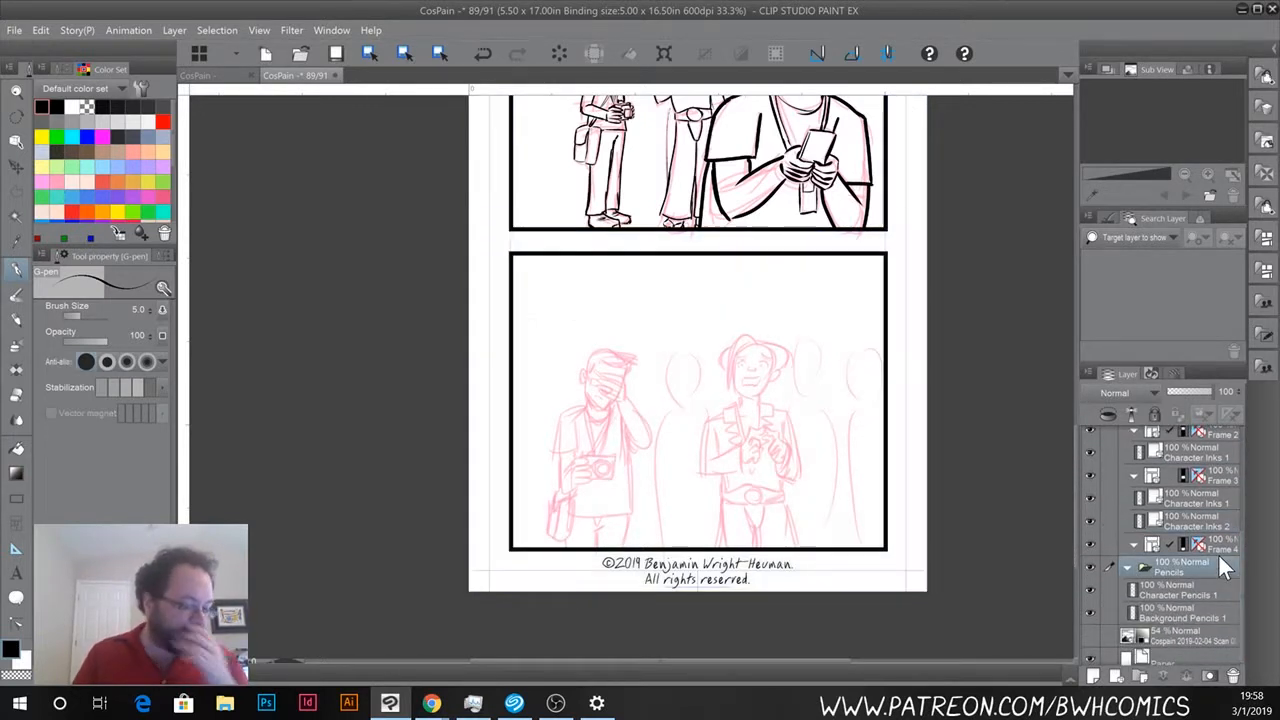
pyautogui.click(1221, 546)
pyautogui.click(1117, 677)
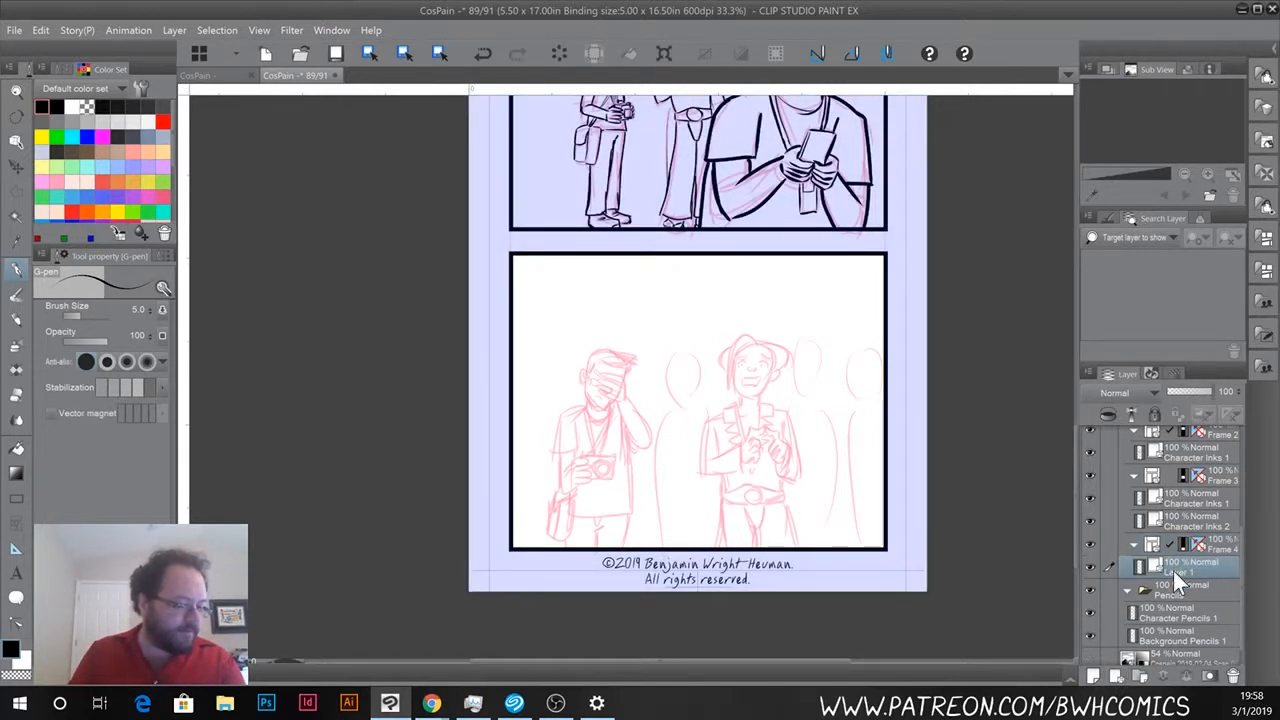
pyautogui.doubleClick(1173, 571)
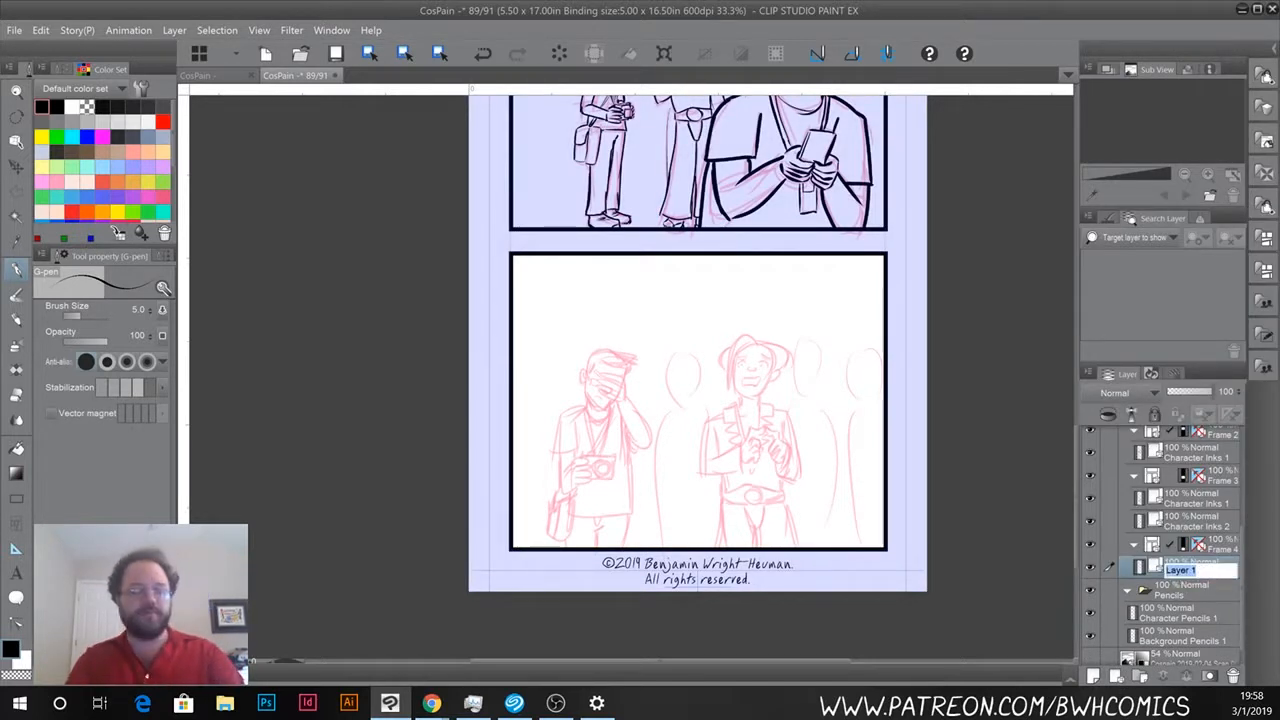
pyautogui.write('Character Inks 1')
pyautogui.press('Return')
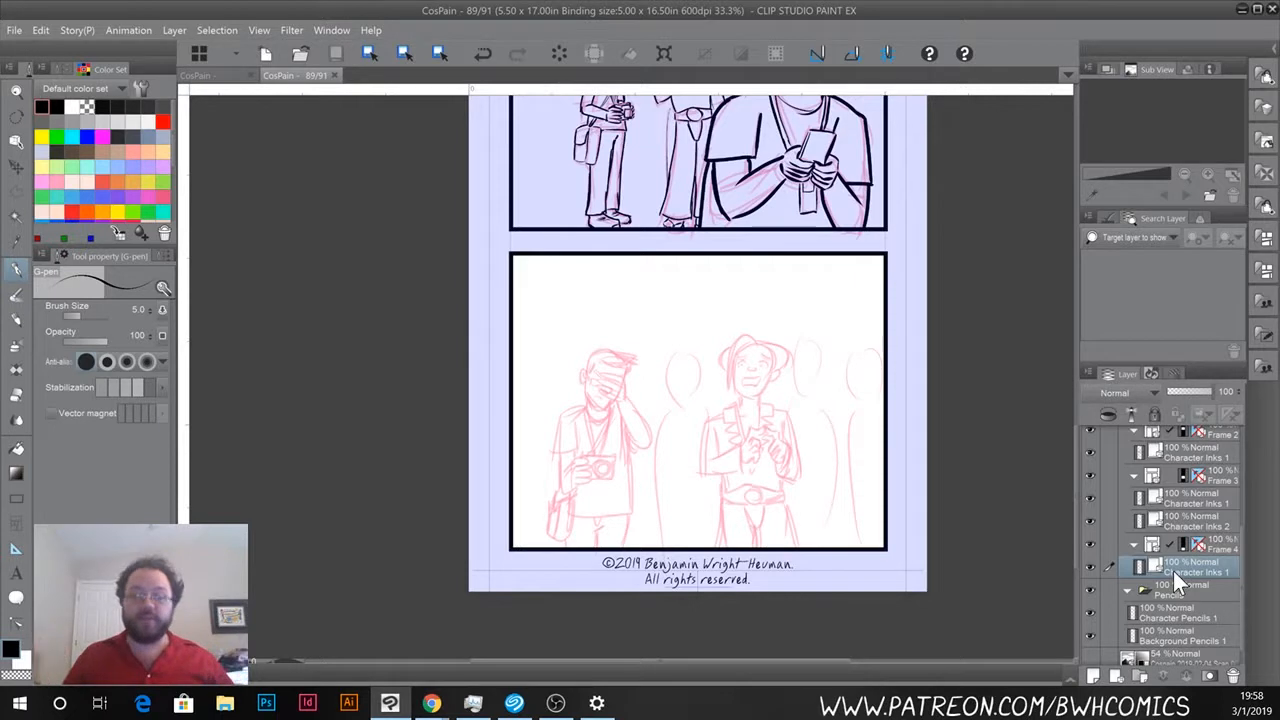
pyautogui.hotkey('ctrl', '+')
pyautogui.hotkey('ctrl', '+')
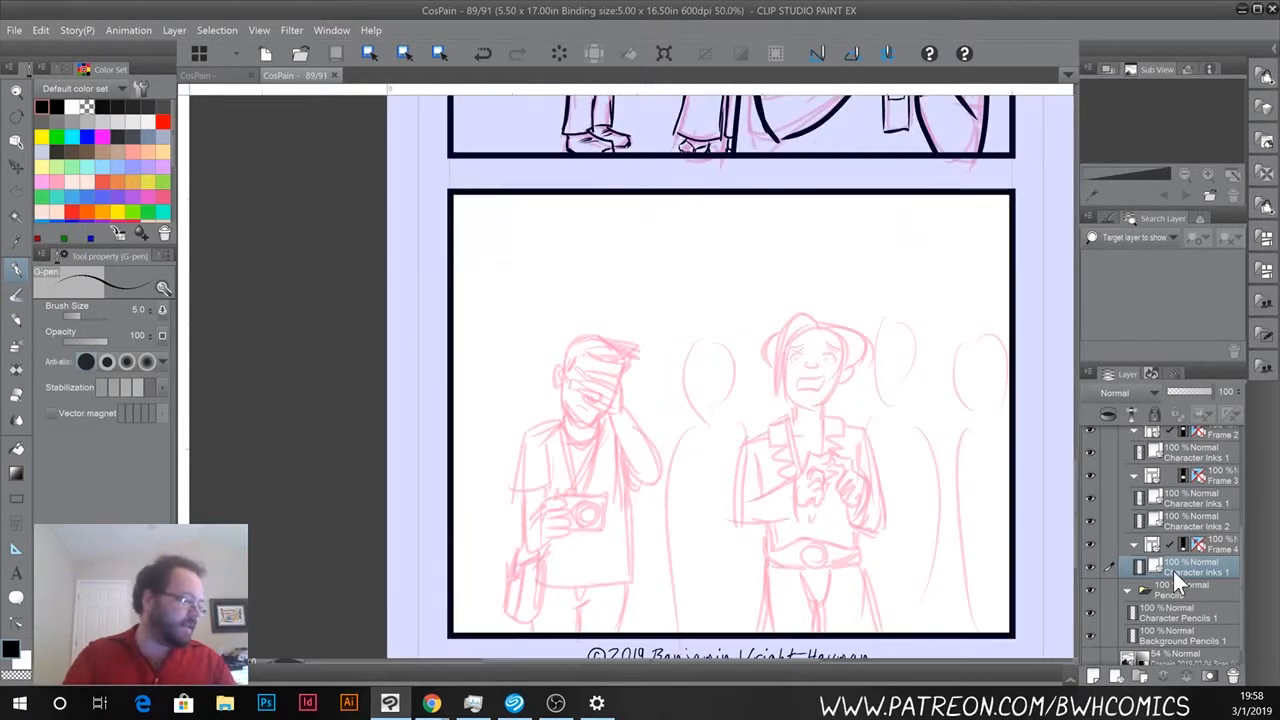
# Set the brush size to 15 and ink the long-fringed figure's swept hair outline, ear and jawline in Frame 4.
pyautogui.press(']')
pyautogui.press(']')
pyautogui.press(']')
pyautogui.press(']')
pyautogui.press(']')
pyautogui.press(']')
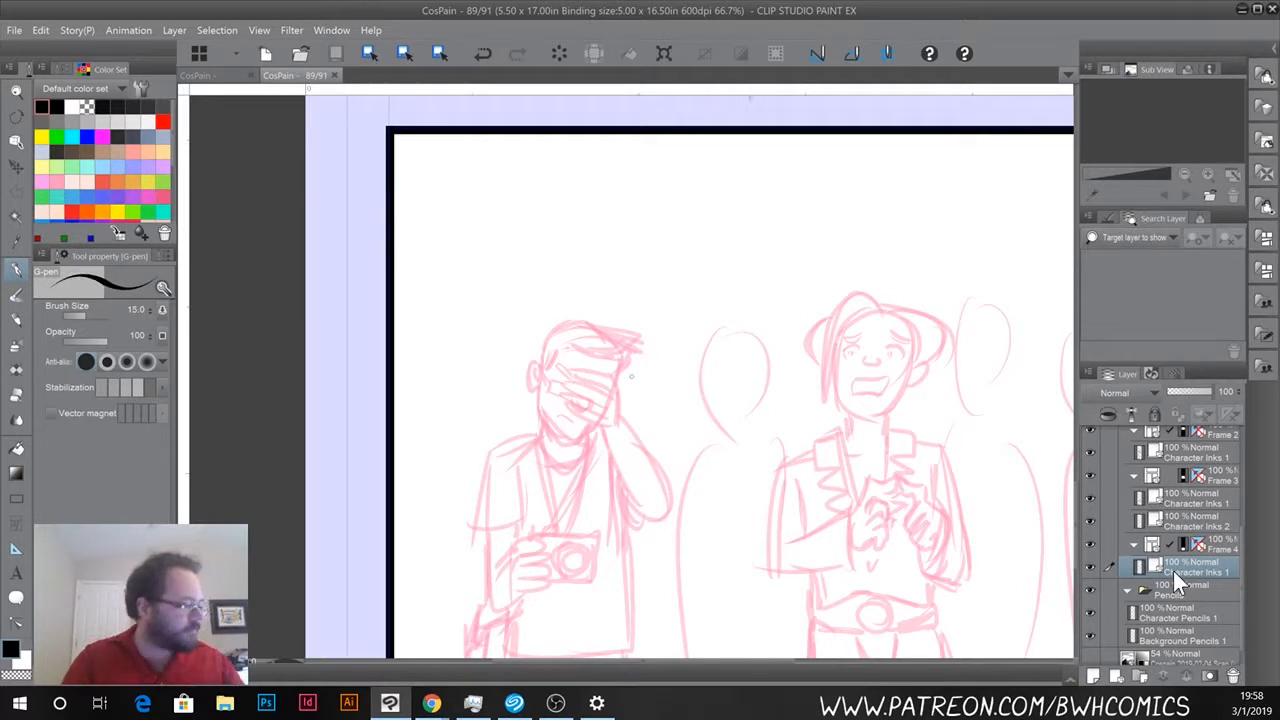
pyautogui.moveTo(800, 402); pyautogui.dragTo(661, 296)
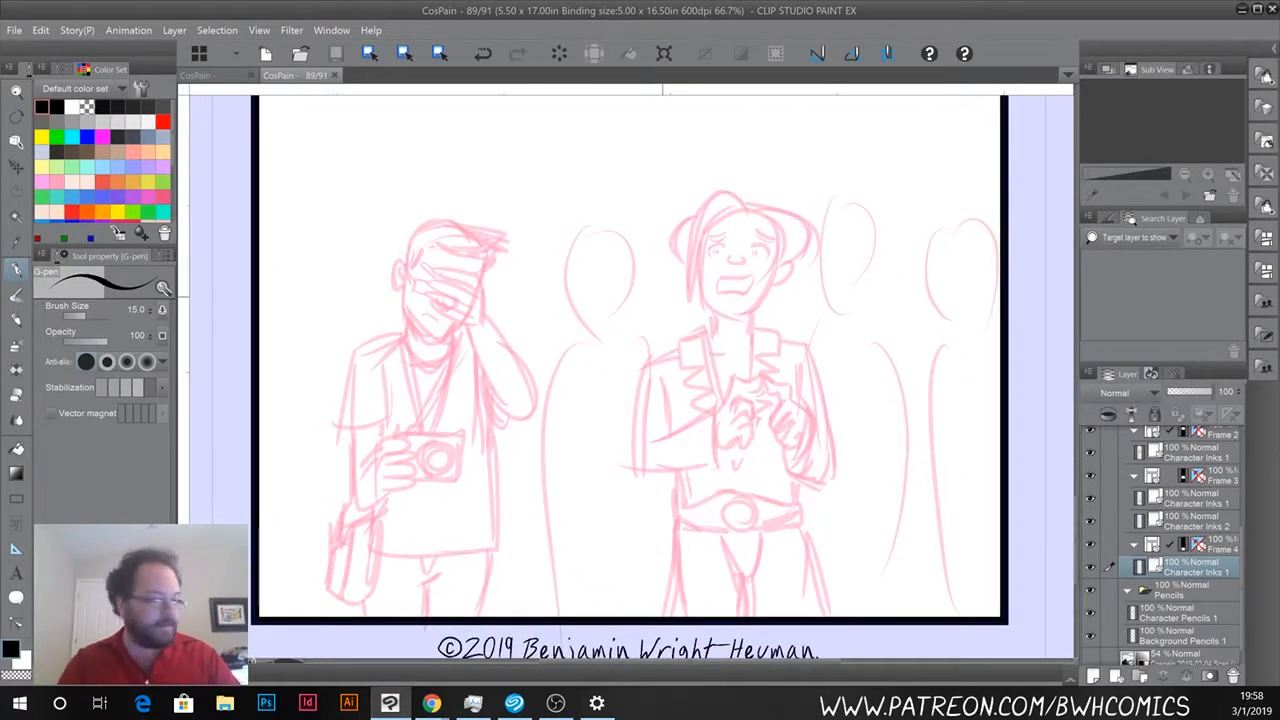
pyautogui.hotkey('ctrl', '+')
pyautogui.moveTo(716, 160); pyautogui.dragTo(792, 166)
pyautogui.moveTo(716, 156)
pyautogui.mouseDown()
pyautogui.moveTo(700, 314)
pyautogui.moveTo(722, 225)
pyautogui.moveTo(758, 170)
pyautogui.moveTo(890, 183)
pyautogui.moveTo(827, 280)
pyautogui.mouseUp()
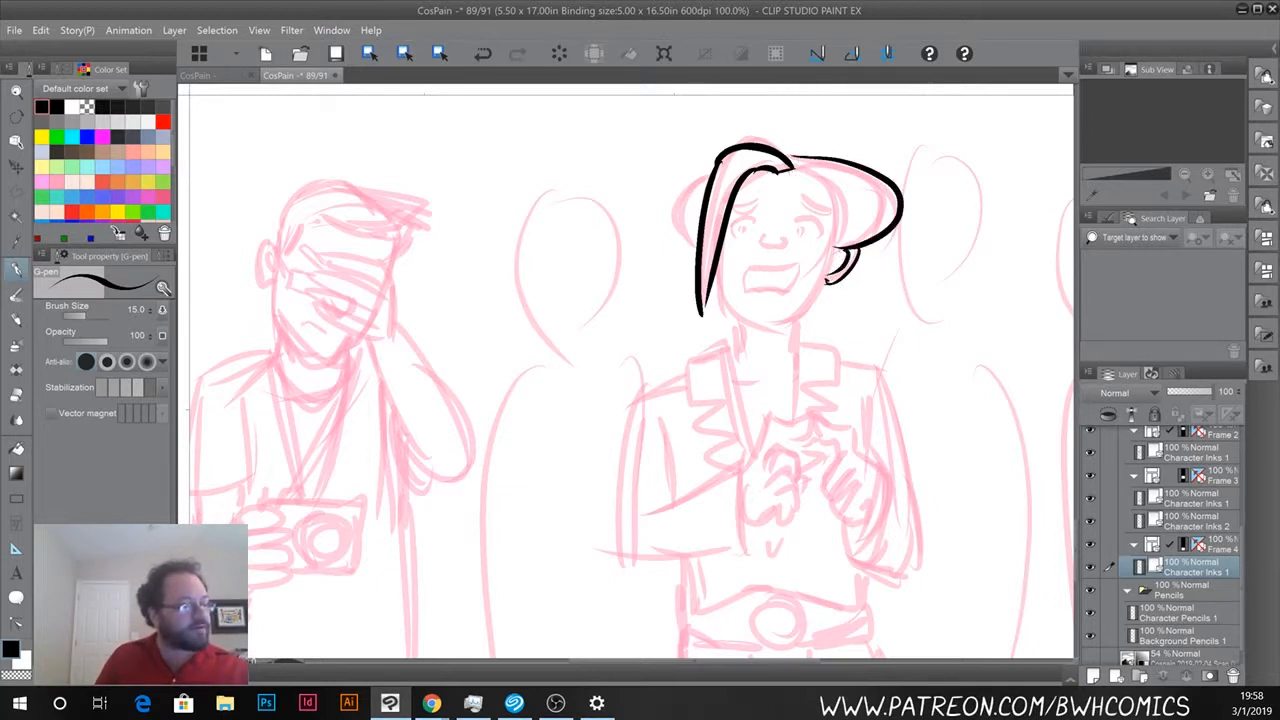
pyautogui.moveTo(718, 264)
pyautogui.mouseDown()
pyautogui.moveTo(724, 305)
pyautogui.moveTo(785, 318)
pyautogui.mouseUp()
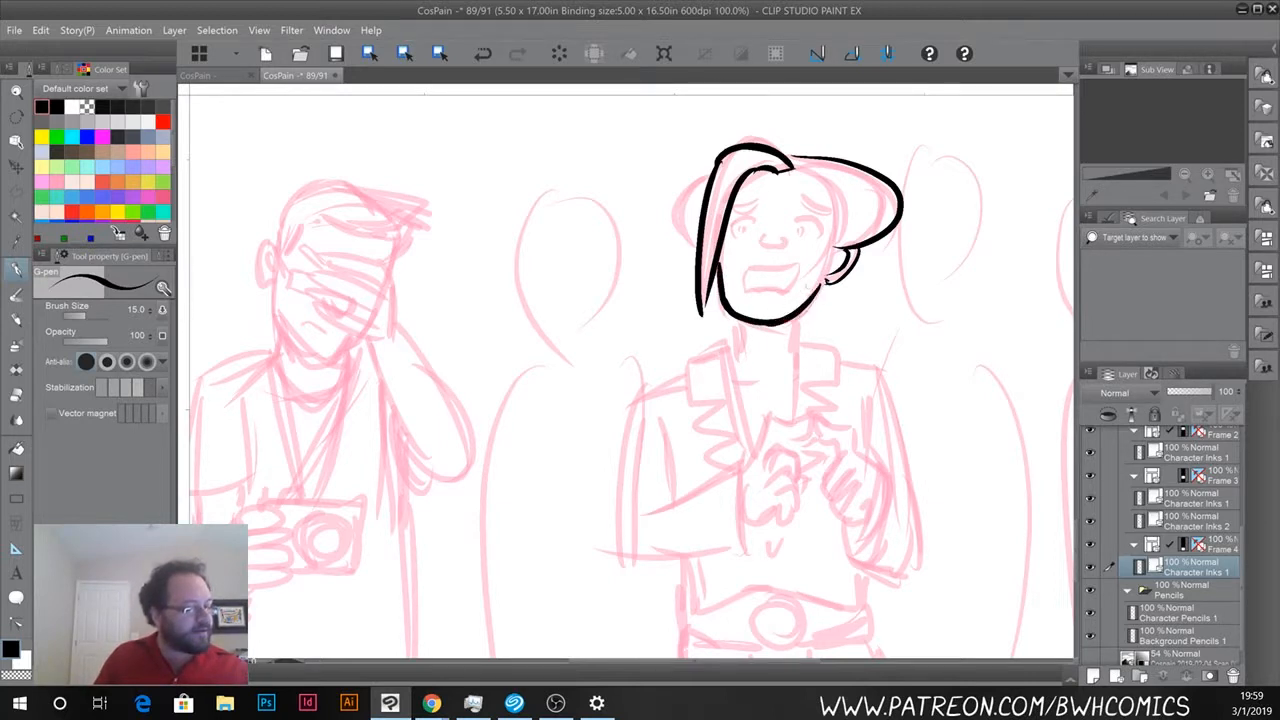
# Ink the long-fringed figure's eyes, nose, eyebrows and open mouth, plus the remaining hair on both sides of the face.
pyautogui.moveTo(761, 230)
pyautogui.mouseDown()
pyautogui.moveTo(772, 247)
pyautogui.moveTo(822, 236)
pyautogui.moveTo(731, 224)
pyautogui.moveTo(738, 244)
pyautogui.moveTo(740, 232)
pyautogui.mouseUp()
pyautogui.moveTo(800, 196); pyautogui.dragTo(830, 212)
pyautogui.moveTo(754, 194)
pyautogui.mouseDown()
pyautogui.moveTo(732, 206)
pyautogui.moveTo(762, 210)
pyautogui.mouseUp()
pyautogui.moveTo(800, 166)
pyautogui.mouseDown()
pyautogui.moveTo(830, 190)
pyautogui.moveTo(838, 250)
pyautogui.mouseUp()
pyautogui.moveTo(702, 178)
pyautogui.mouseDown()
pyautogui.moveTo(676, 208)
pyautogui.moveTo(694, 244)
pyautogui.mouseUp()
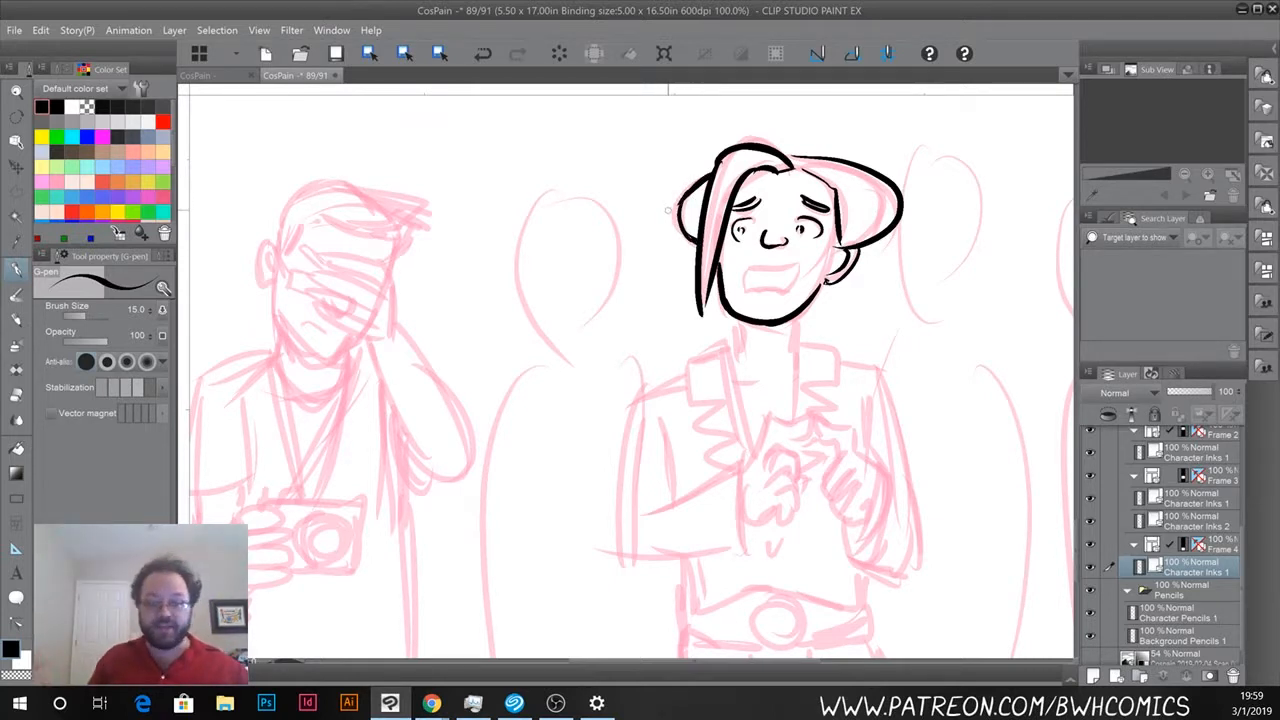
pyautogui.moveTo(739, 266)
pyautogui.mouseDown()
pyautogui.moveTo(802, 263)
pyautogui.moveTo(787, 294)
pyautogui.moveTo(741, 276)
pyautogui.moveTo(756, 294)
pyautogui.mouseUp()
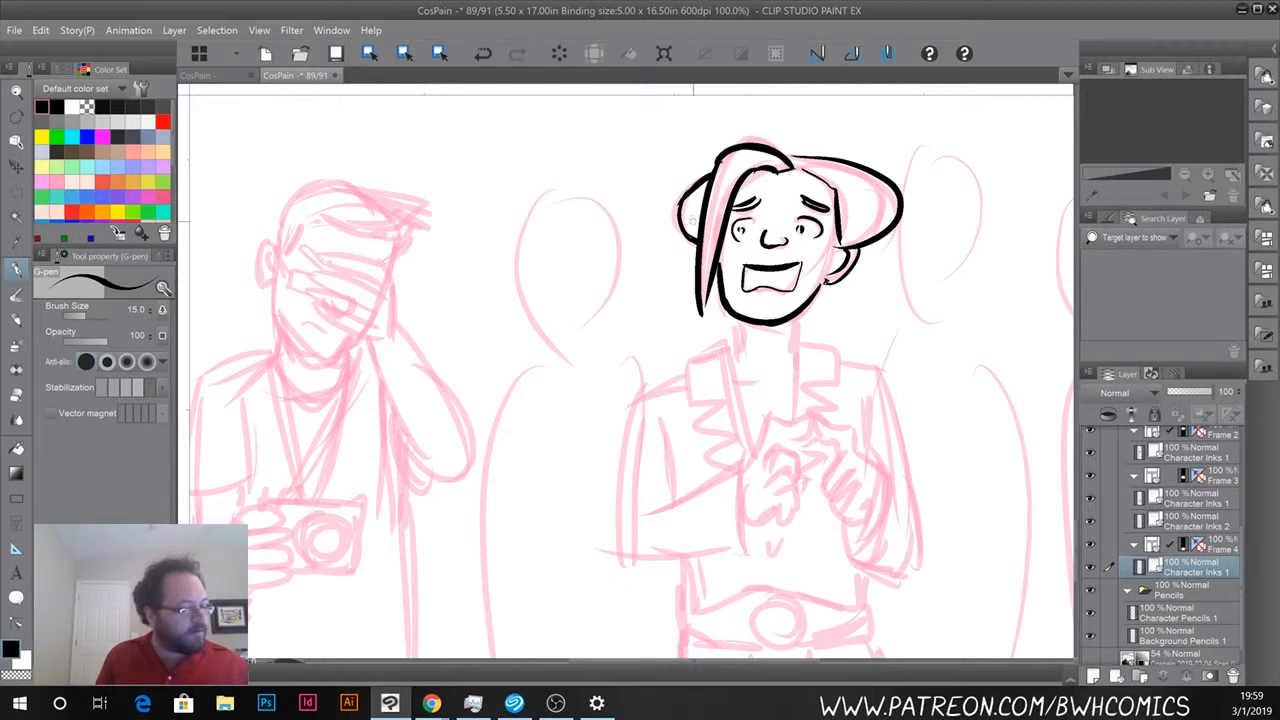
# Ink the long-fringed figure's neck and the topmost fingers of the raised hands, undoing misdrawn strokes.
pyautogui.moveTo(797, 314); pyautogui.dragTo(796, 348)
pyautogui.moveTo(736, 318)
pyautogui.mouseDown()
pyautogui.moveTo(737, 358)
pyautogui.moveTo(799, 372)
pyautogui.moveTo(791, 415)
pyautogui.moveTo(766, 416)
pyautogui.moveTo(803, 410)
pyautogui.moveTo(810, 424)
pyautogui.moveTo(772, 442)
pyautogui.mouseUp()
pyautogui.hotkey('ctrl', 'z')
pyautogui.hotkey('ctrl', 'z')
pyautogui.hotkey('ctrl', 'z')
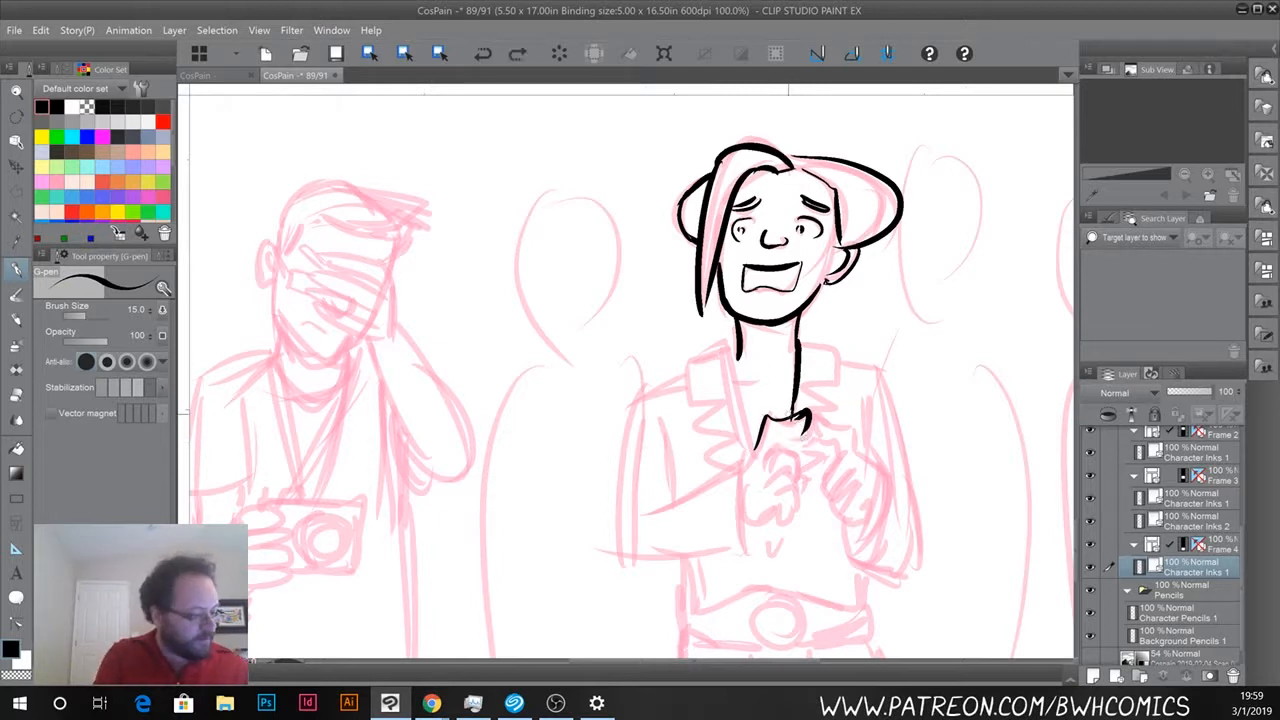
# Ink the fingers, knuckles and wrists of both hands held together in front of the long-fringed figure's chest.
pyautogui.moveTo(752, 452)
pyautogui.mouseDown()
pyautogui.moveTo(769, 419)
pyautogui.moveTo(808, 417)
pyautogui.moveTo(815, 437)
pyautogui.moveTo(850, 429)
pyautogui.moveTo(857, 449)
pyautogui.moveTo(840, 449)
pyautogui.moveTo(825, 499)
pyautogui.moveTo(850, 461)
pyautogui.moveTo(848, 520)
pyautogui.mouseUp()
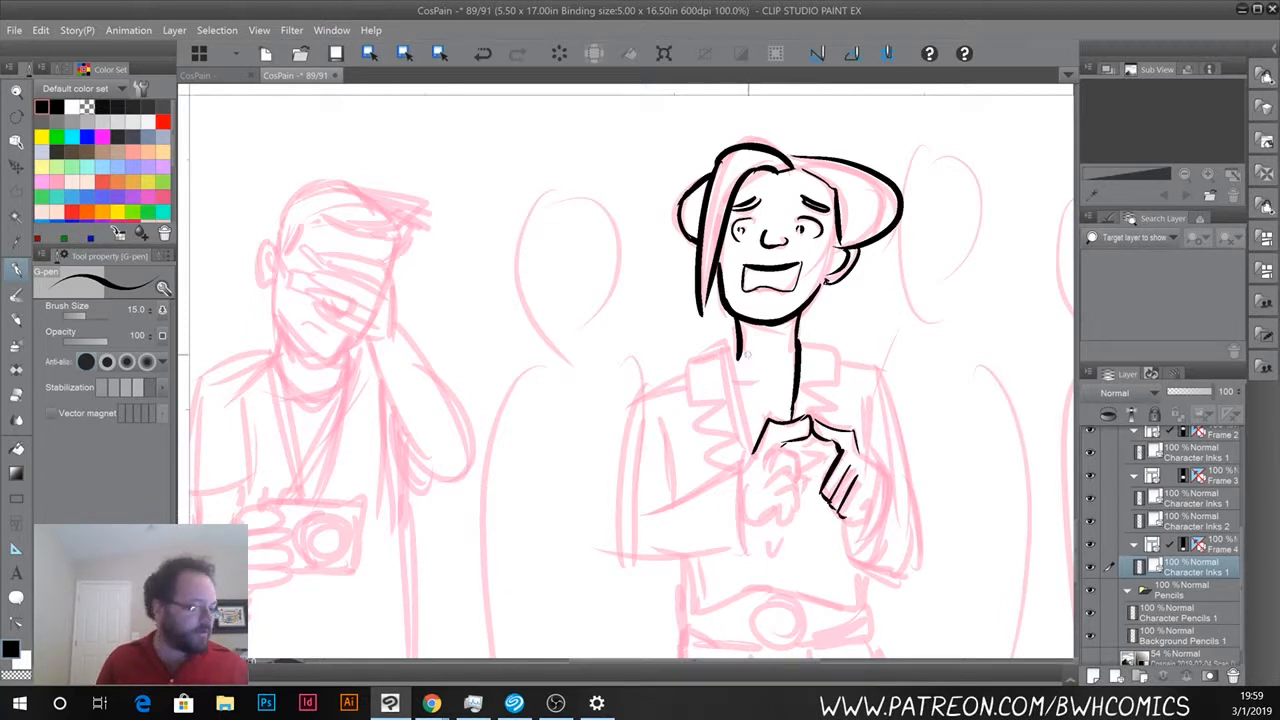
pyautogui.moveTo(826, 473)
pyautogui.mouseDown()
pyautogui.moveTo(815, 496)
pyautogui.moveTo(866, 519)
pyautogui.moveTo(868, 496)
pyautogui.moveTo(858, 505)
pyautogui.mouseUp()
pyautogui.moveTo(854, 457)
pyautogui.mouseDown()
pyautogui.moveTo(890, 484)
pyautogui.moveTo(862, 568)
pyautogui.mouseUp()
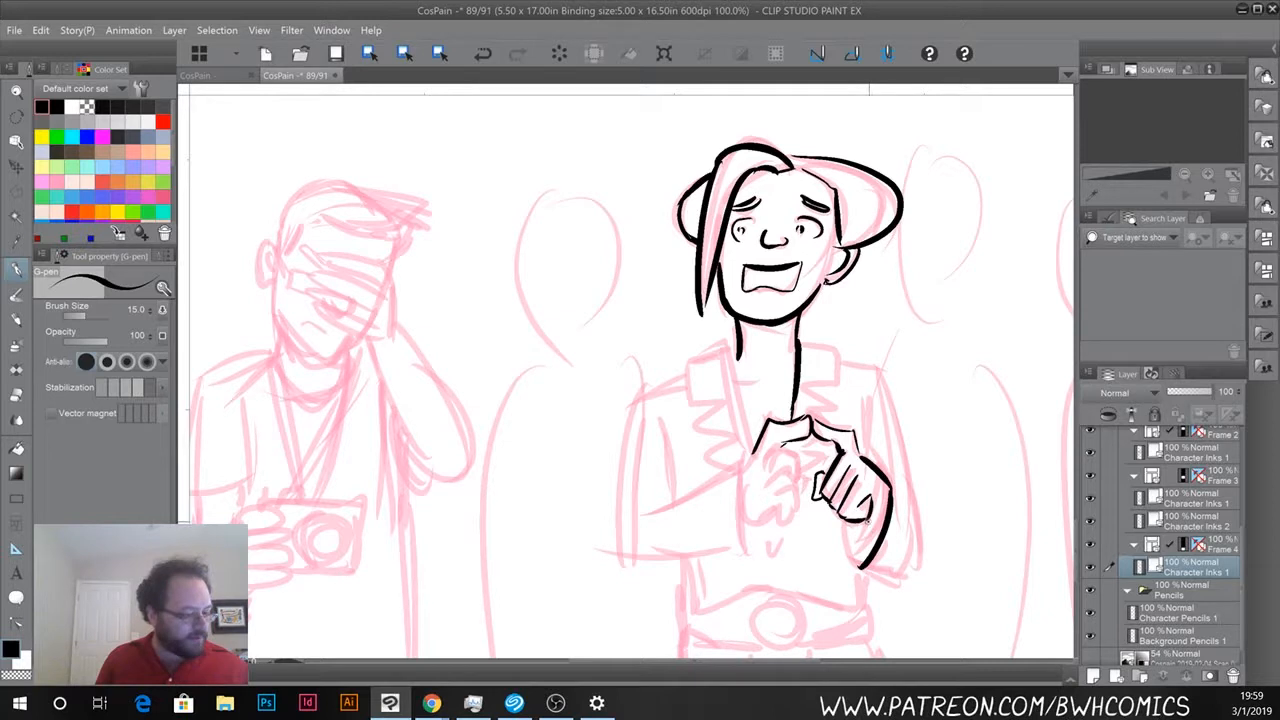
pyautogui.moveTo(844, 519); pyautogui.dragTo(856, 563)
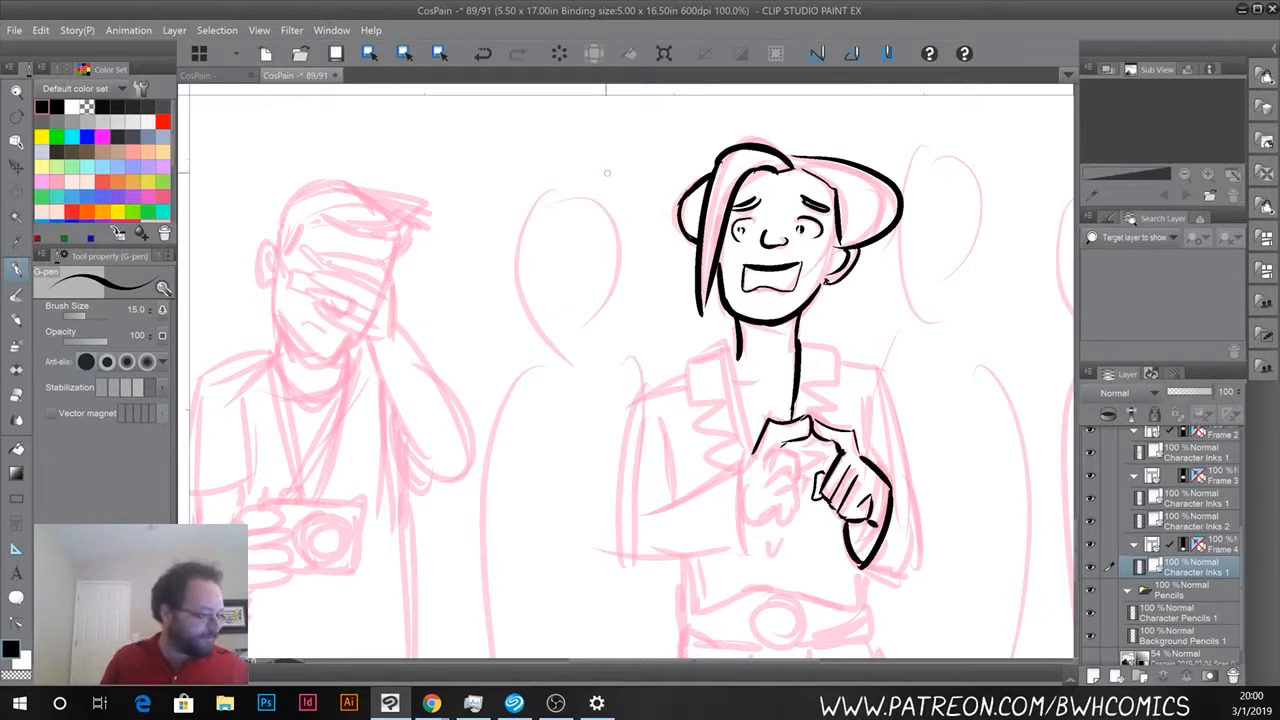
pyautogui.moveTo(764, 456)
pyautogui.mouseDown()
pyautogui.moveTo(788, 446)
pyautogui.moveTo(804, 482)
pyautogui.moveTo(797, 517)
pyautogui.moveTo(746, 520)
pyautogui.mouseUp()
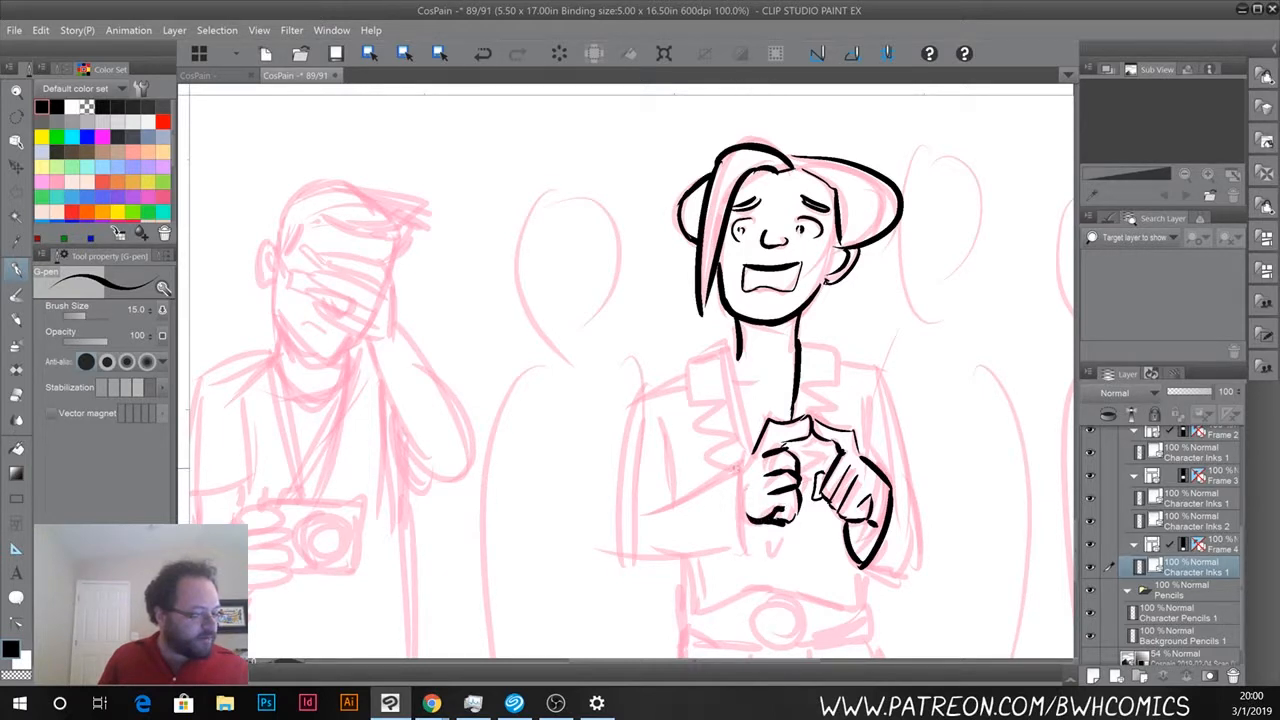
pyautogui.moveTo(798, 452); pyautogui.dragTo(806, 482)
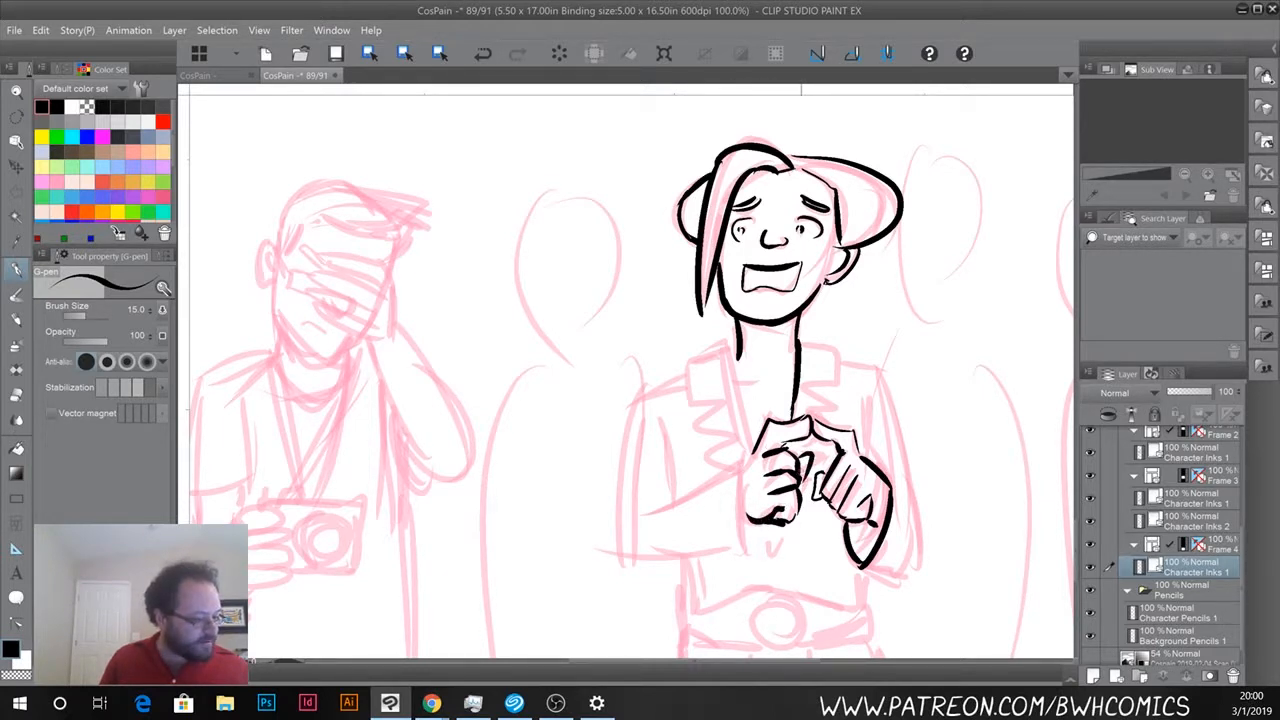
pyautogui.moveTo(748, 462); pyautogui.dragTo(744, 552)
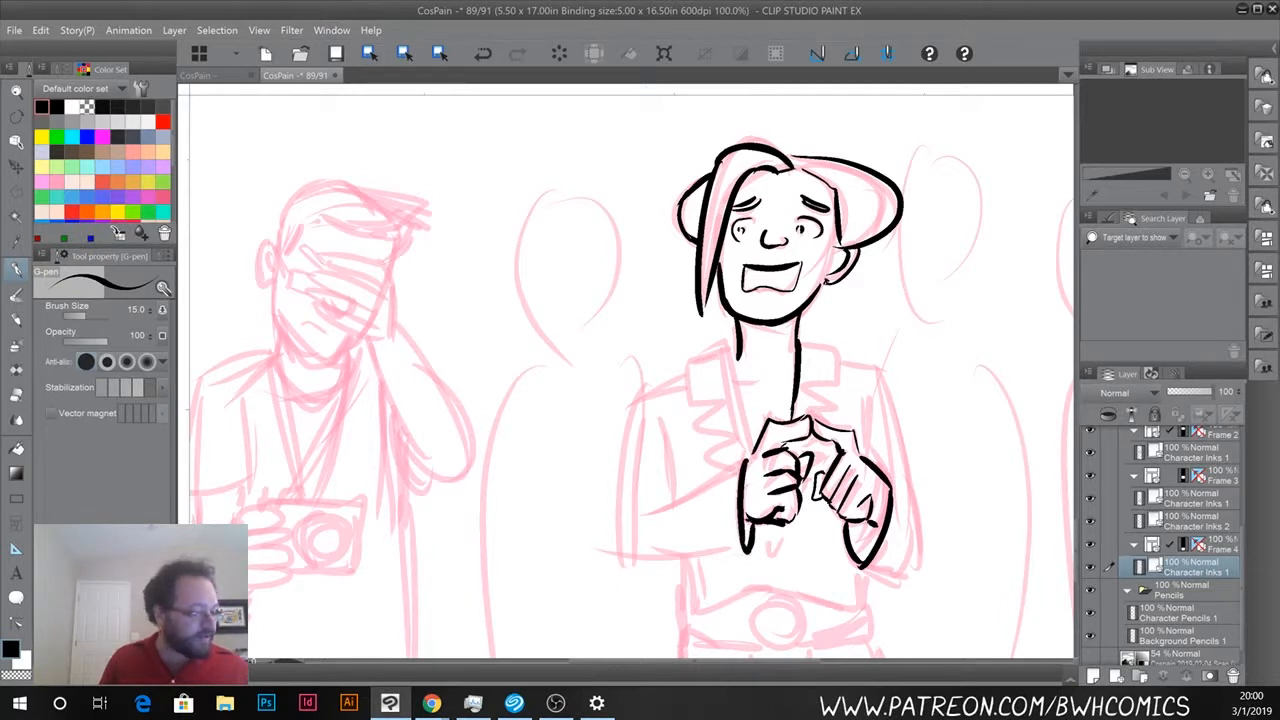
# Ink the bent sleeve, shoulder and jagged lapel on the fringe side of the figure's jacket.
pyautogui.moveTo(740, 468); pyautogui.dragTo(632, 500)
pyautogui.moveTo(742, 554); pyautogui.dragTo(596, 556)
pyautogui.moveTo(634, 406); pyautogui.dragTo(606, 558)
pyautogui.moveTo(660, 426); pyautogui.dragTo(664, 490)
pyautogui.moveTo(634, 406)
pyautogui.mouseDown()
pyautogui.moveTo(708, 364)
pyautogui.moveTo(686, 382)
pyautogui.moveTo(689, 408)
pyautogui.moveTo(722, 404)
pyautogui.moveTo(697, 428)
pyautogui.mouseUp()
pyautogui.moveTo(697, 428)
pyautogui.mouseDown()
pyautogui.moveTo(729, 427)
pyautogui.moveTo(700, 458)
pyautogui.mouseUp()
pyautogui.moveTo(700, 458)
pyautogui.mouseDown()
pyautogui.moveTo(738, 459)
pyautogui.moveTo(722, 475)
pyautogui.mouseUp()
pyautogui.moveTo(730, 354); pyautogui.dragTo(749, 460)
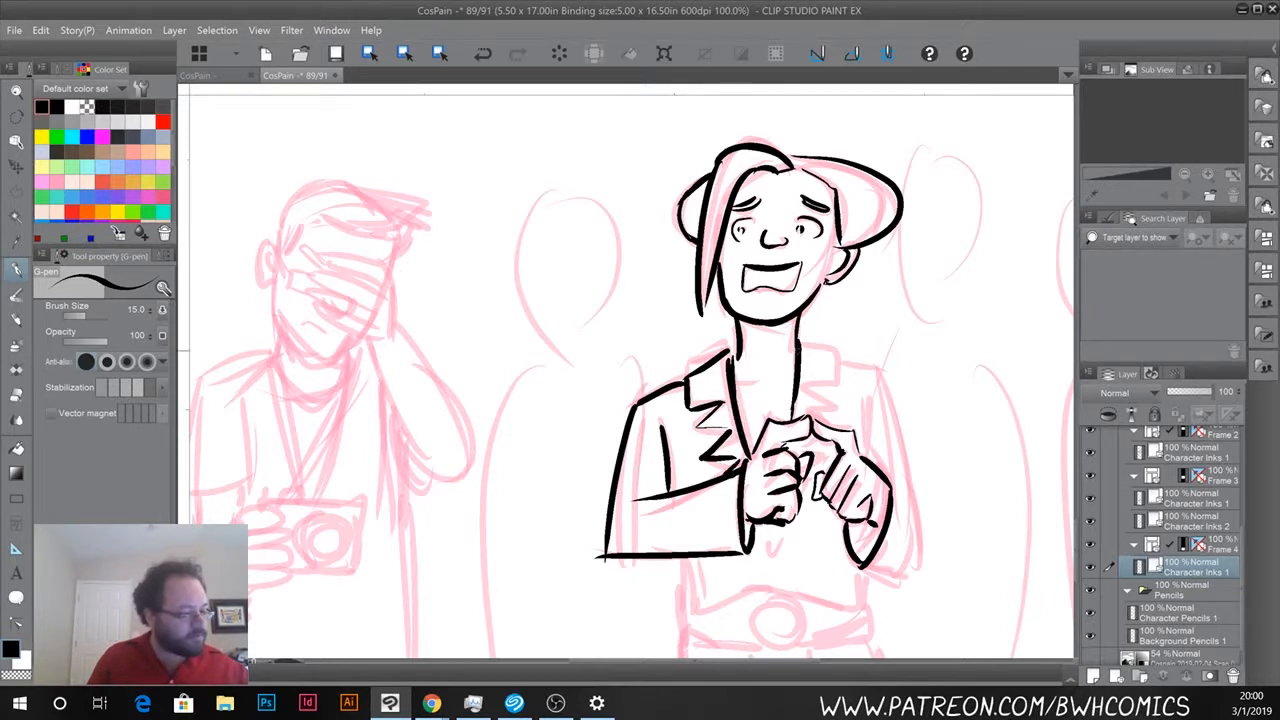
# Ink the jacket's opposite jagged lapel, shoulder and bent sleeve on the ear side of the figure.
pyautogui.moveTo(798, 343)
pyautogui.mouseDown()
pyautogui.moveTo(838, 384)
pyautogui.moveTo(806, 380)
pyautogui.moveTo(836, 404)
pyautogui.mouseUp()
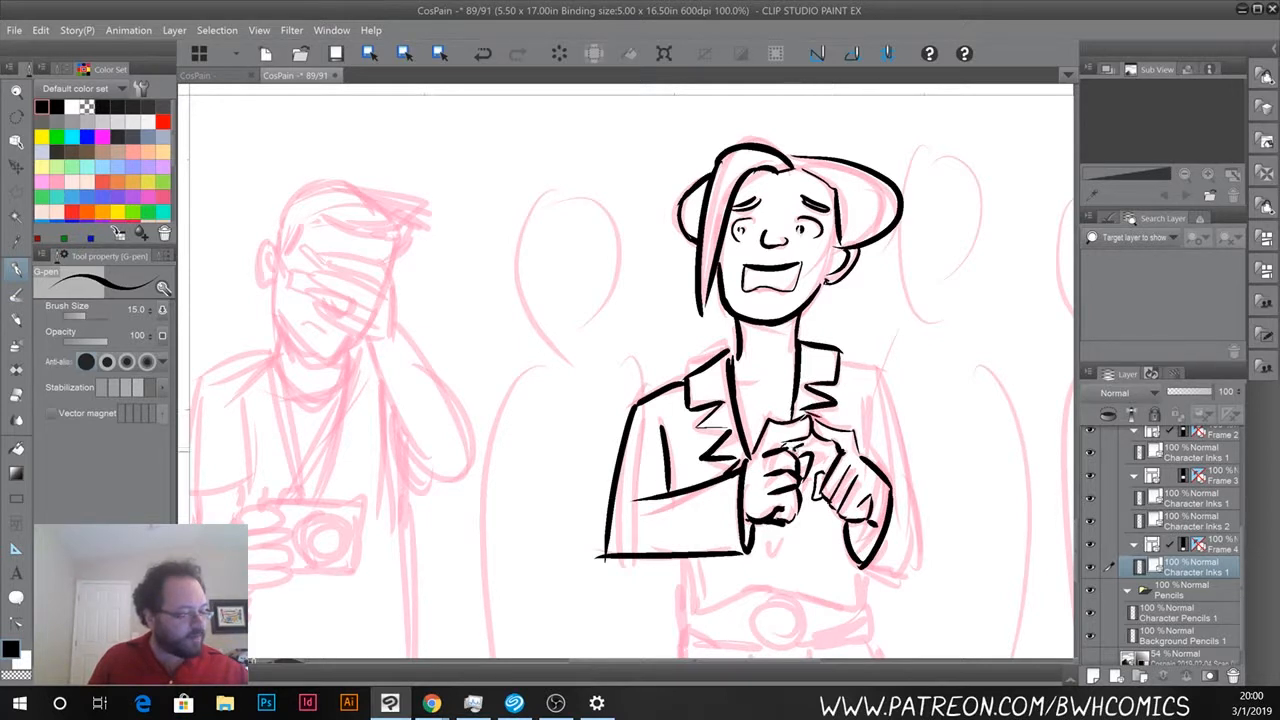
pyautogui.moveTo(840, 360)
pyautogui.mouseDown()
pyautogui.moveTo(888, 370)
pyautogui.moveTo(910, 566)
pyautogui.mouseUp()
pyautogui.moveTo(890, 488)
pyautogui.mouseDown()
pyautogui.moveTo(916, 588)
pyautogui.moveTo(916, 536)
pyautogui.moveTo(908, 592)
pyautogui.mouseUp()
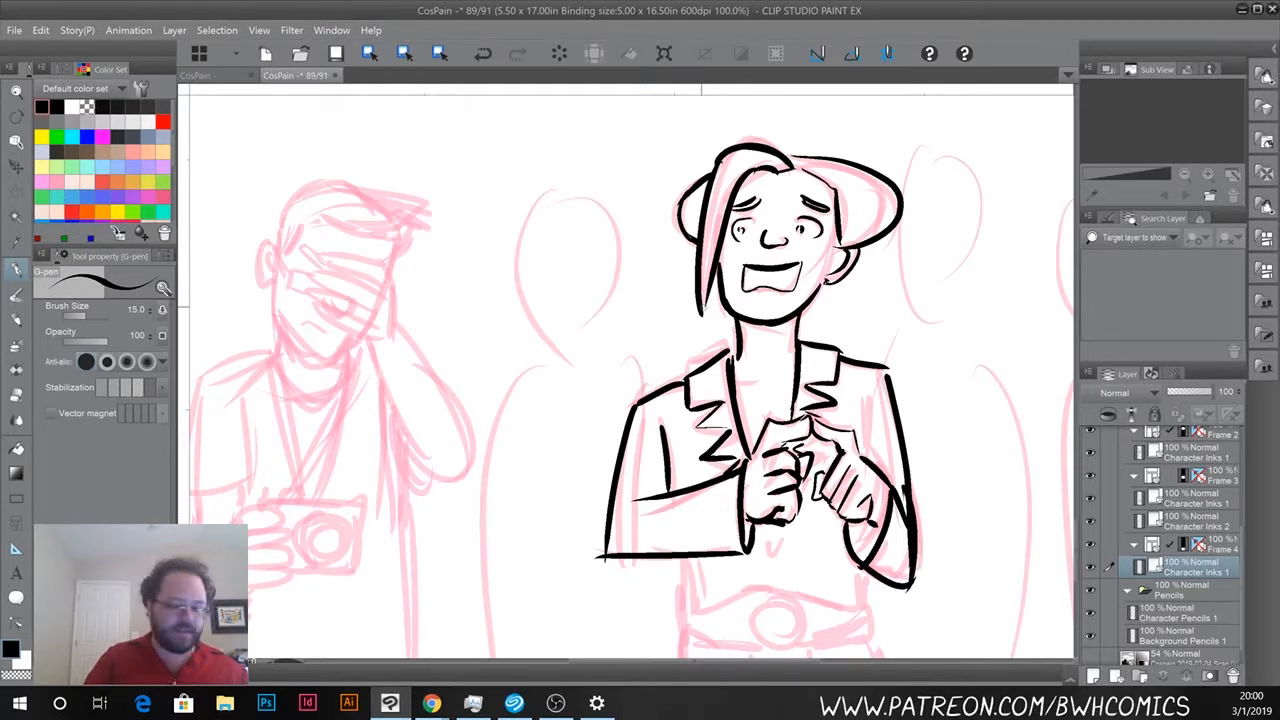
# Erase and redraw the ear-side sleeve's outer edge, adding its inner line and the small detail beneath the other hand.
pyautogui.press('e')
pyautogui.moveTo(914, 566)
pyautogui.mouseDown()
pyautogui.moveTo(912, 482)
pyautogui.moveTo(918, 568)
pyautogui.mouseUp()
pyautogui.press('p')
pyautogui.moveTo(916, 512)
pyautogui.mouseDown()
pyautogui.moveTo(908, 591)
pyautogui.moveTo(913, 541)
pyautogui.mouseUp()
pyautogui.moveTo(869, 402); pyautogui.dragTo(870, 458)
pyautogui.moveTo(759, 521); pyautogui.dragTo(774, 542)
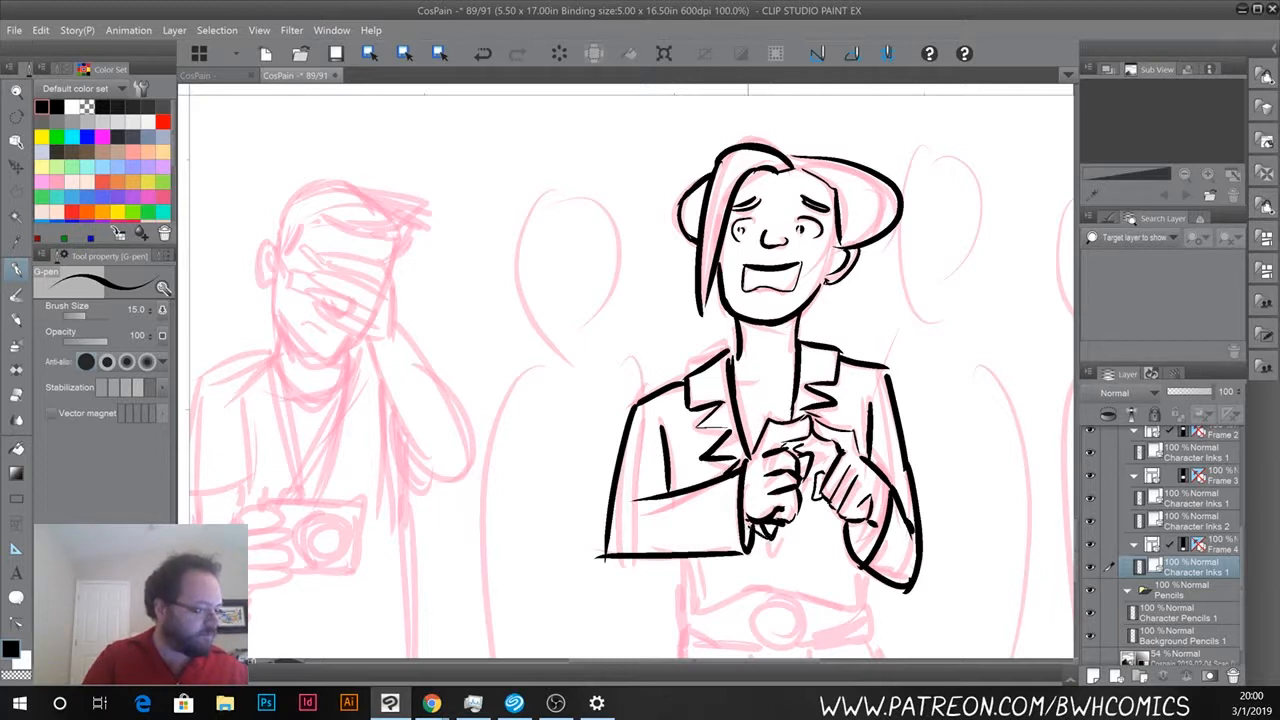
# Ink the sides of the figure's waist and the upper edge of the wide belt, undoing the last two belt strokes.
pyautogui.moveTo(657, 557)
pyautogui.mouseDown()
pyautogui.moveTo(647, 324)
pyautogui.moveTo(692, 349)
pyautogui.moveTo(790, 333)
pyautogui.moveTo(876, 340)
pyautogui.mouseUp()
pyautogui.moveTo(872, 310); pyautogui.dragTo(874, 338)
pyautogui.moveTo(790, 340)
pyautogui.mouseDown()
pyautogui.moveTo(880, 370)
pyautogui.moveTo(874, 346)
pyautogui.moveTo(878, 368)
pyautogui.mouseUp()
pyautogui.moveTo(692, 344)
pyautogui.mouseDown()
pyautogui.moveTo(690, 376)
pyautogui.moveTo(772, 384)
pyautogui.mouseUp()
pyautogui.moveTo(762, 380); pyautogui.dragTo(708, 344)
pyautogui.hotkey('ctrl', 'z')
pyautogui.hotkey('ctrl', 'z')
# Ink the rest of the belt, the crotch panel and both legs down to the frame's lower border.
pyautogui.moveTo(688, 368)
pyautogui.mouseDown()
pyautogui.moveTo(778, 384)
pyautogui.moveTo(786, 464)
pyautogui.mouseUp()
pyautogui.moveTo(820, 388)
pyautogui.mouseDown()
pyautogui.moveTo(818, 428)
pyautogui.moveTo(786, 464)
pyautogui.moveTo(788, 514)
pyautogui.mouseUp()
pyautogui.moveTo(802, 468); pyautogui.dragTo(800, 514)
pyautogui.moveTo(880, 377); pyautogui.dragTo(920, 514)
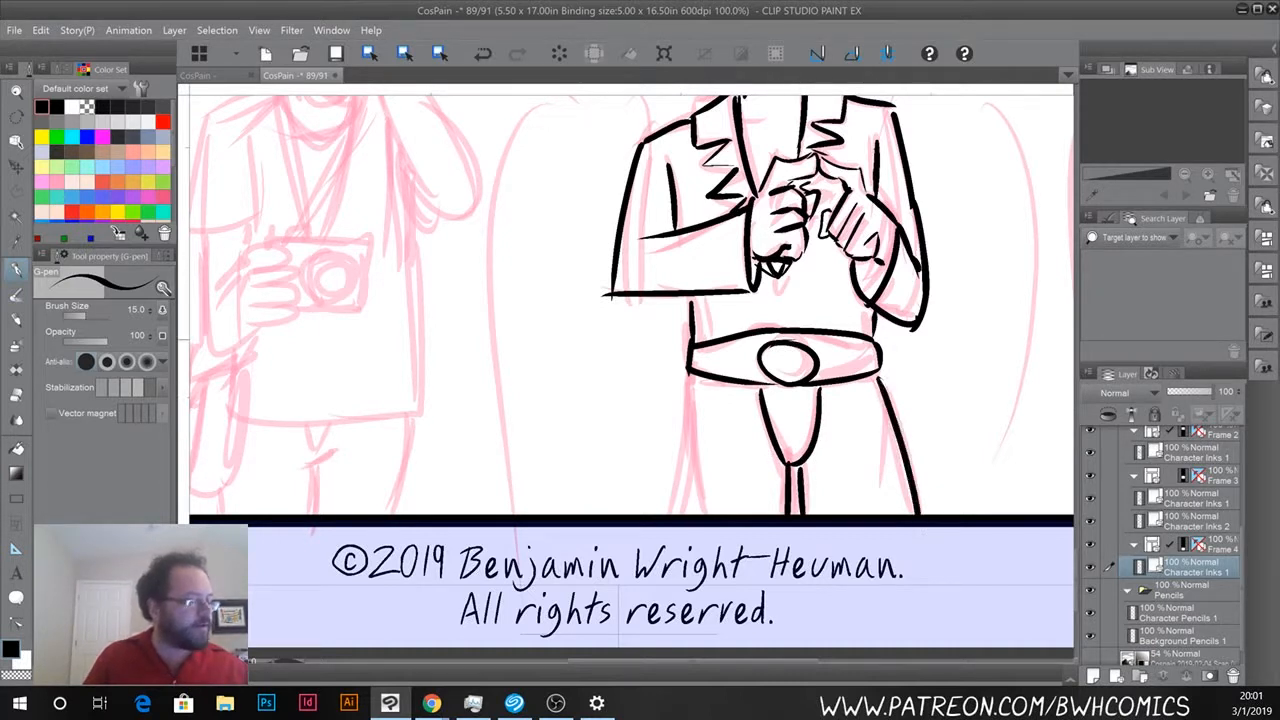
pyautogui.moveTo(690, 374); pyautogui.dragTo(683, 516)
pyautogui.moveTo(798, 467); pyautogui.dragTo(800, 478)
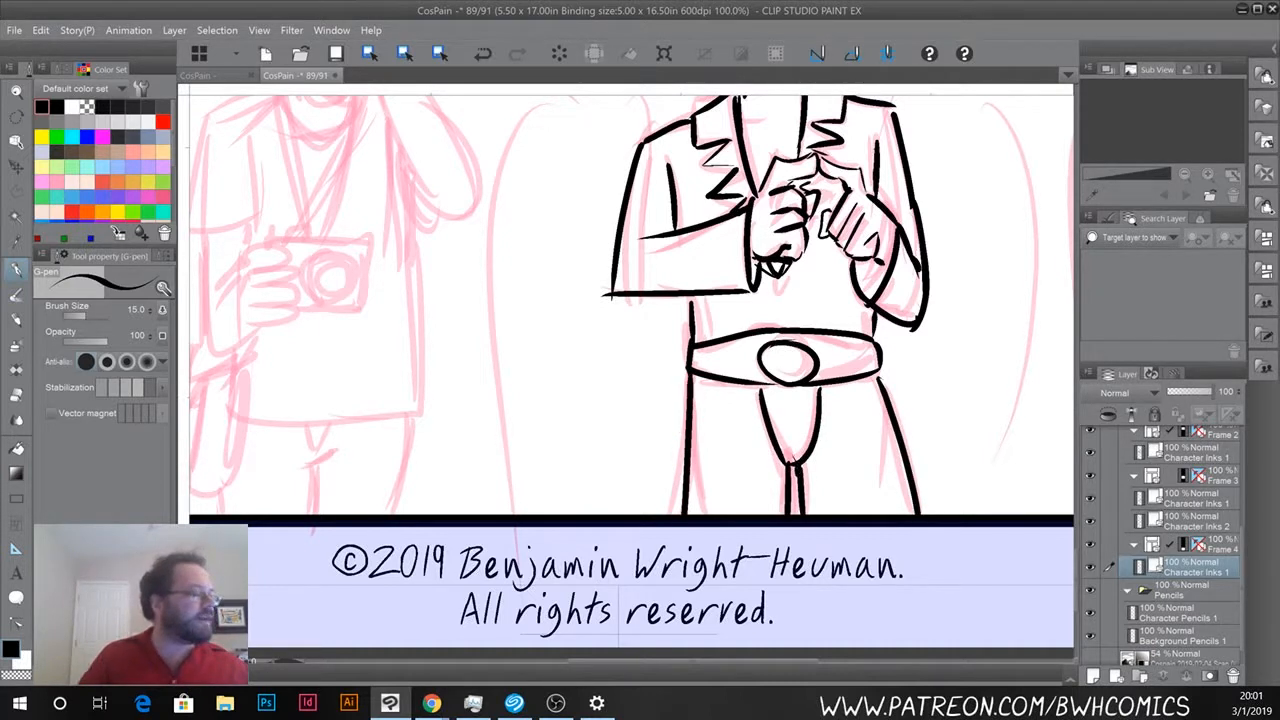
# Ink the fingers of the hand covering the face of the man with the camera.
pyautogui.moveTo(558, 311)
pyautogui.mouseDown()
pyautogui.moveTo(600, 451)
pyautogui.moveTo(606, 543)
pyautogui.moveTo(691, 560)
pyautogui.moveTo(865, 558)
pyautogui.mouseUp()
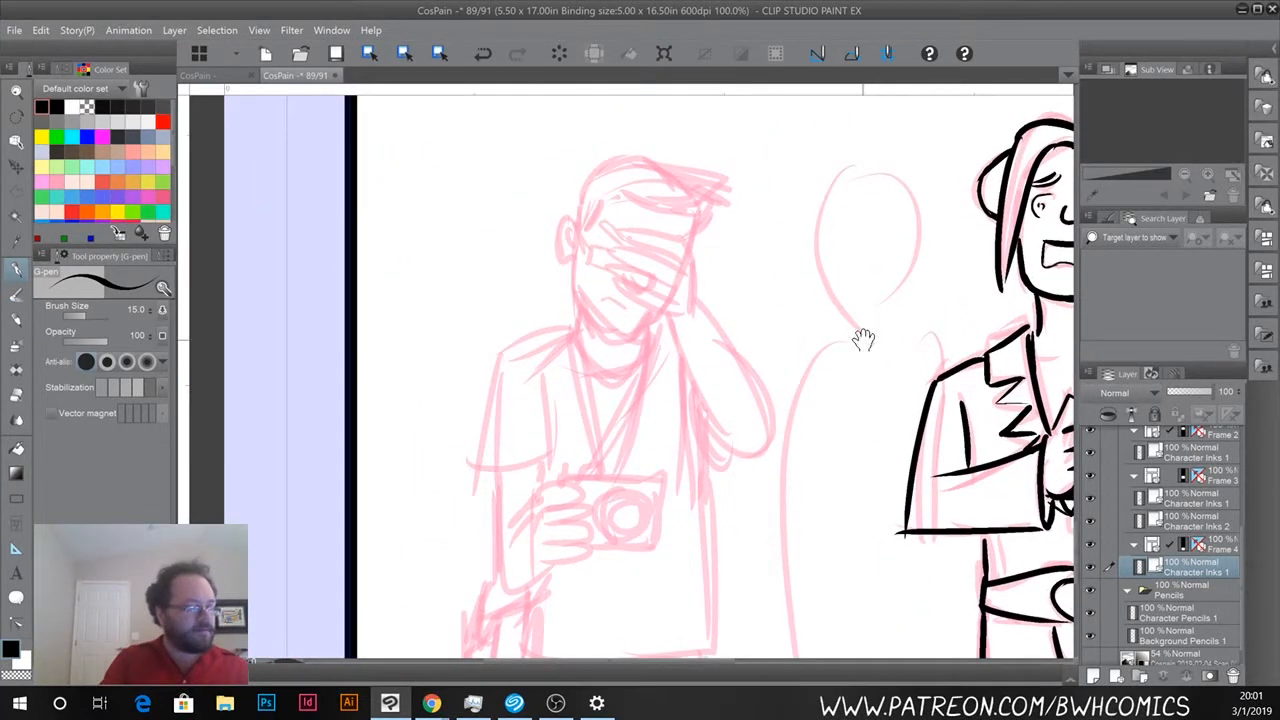
pyautogui.moveTo(863, 337); pyautogui.dragTo(657, 363)
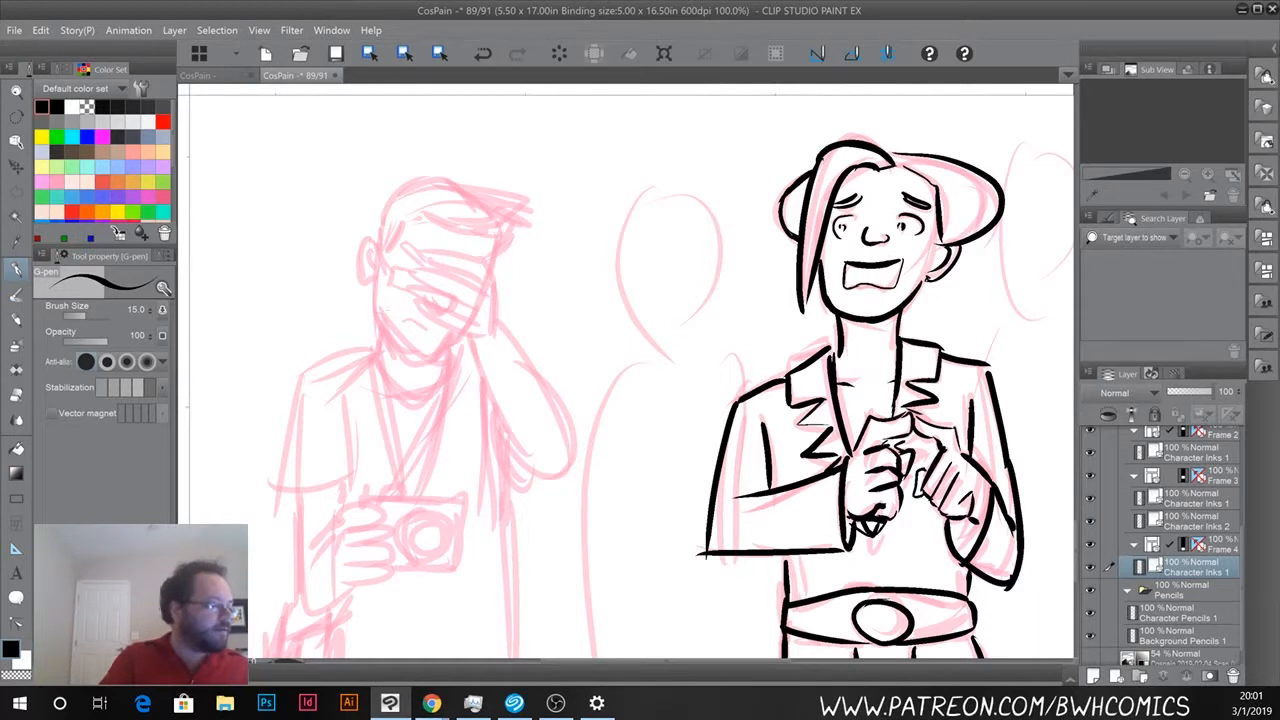
pyautogui.moveTo(395, 387)
pyautogui.mouseDown()
pyautogui.moveTo(471, 371)
pyautogui.moveTo(523, 341)
pyautogui.mouseUp()
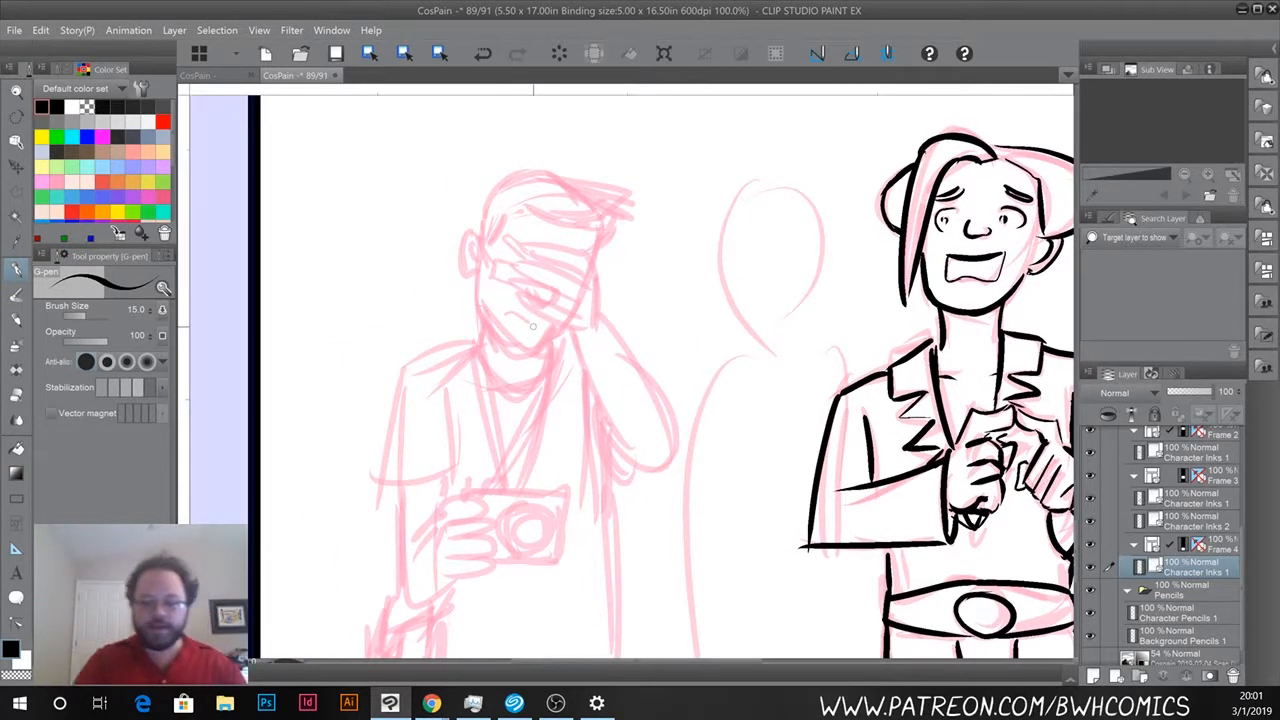
pyautogui.scroll(1, 533, 327)
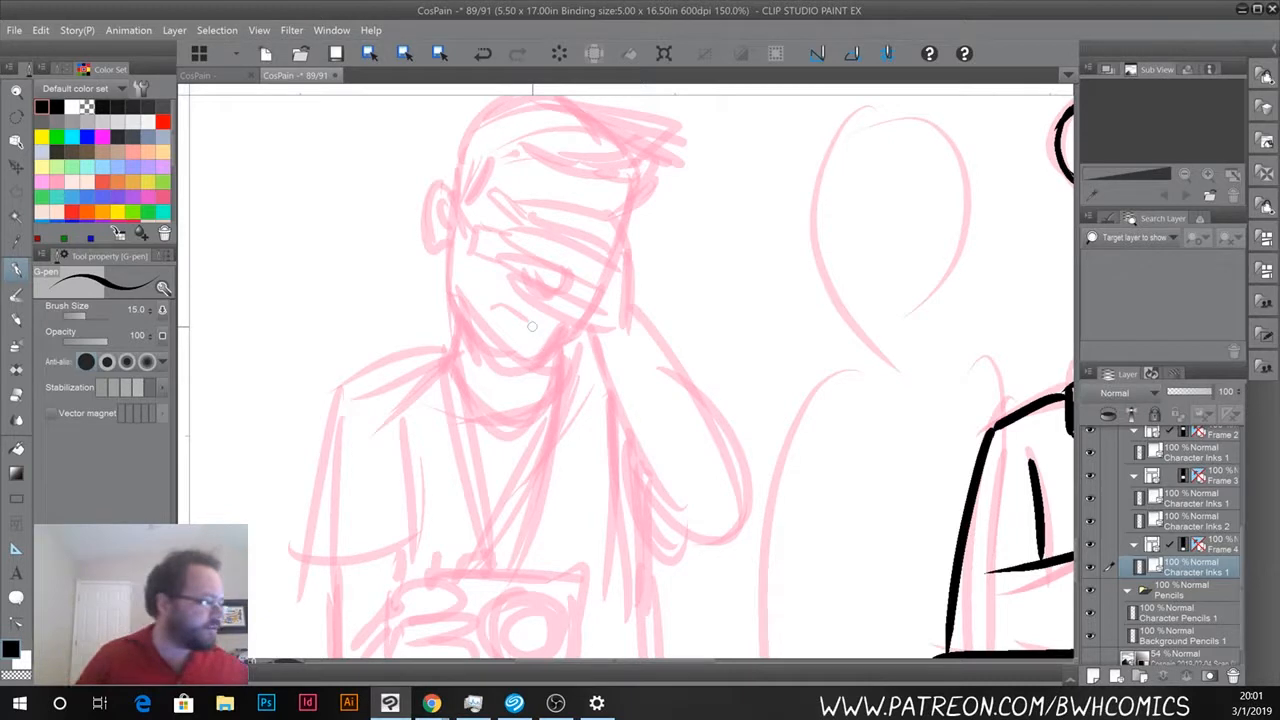
pyautogui.moveTo(628, 250)
pyautogui.mouseDown()
pyautogui.moveTo(612, 218)
pyautogui.moveTo(521, 201)
pyautogui.moveTo(534, 225)
pyautogui.mouseUp()
pyautogui.moveTo(614, 267)
pyautogui.mouseDown()
pyautogui.moveTo(590, 243)
pyautogui.moveTo(511, 218)
pyautogui.moveTo(524, 218)
pyautogui.moveTo(513, 236)
pyautogui.moveTo(596, 272)
pyautogui.moveTo(511, 250)
pyautogui.moveTo(590, 297)
pyautogui.mouseUp()
pyautogui.moveTo(518, 280); pyautogui.dragTo(592, 325)
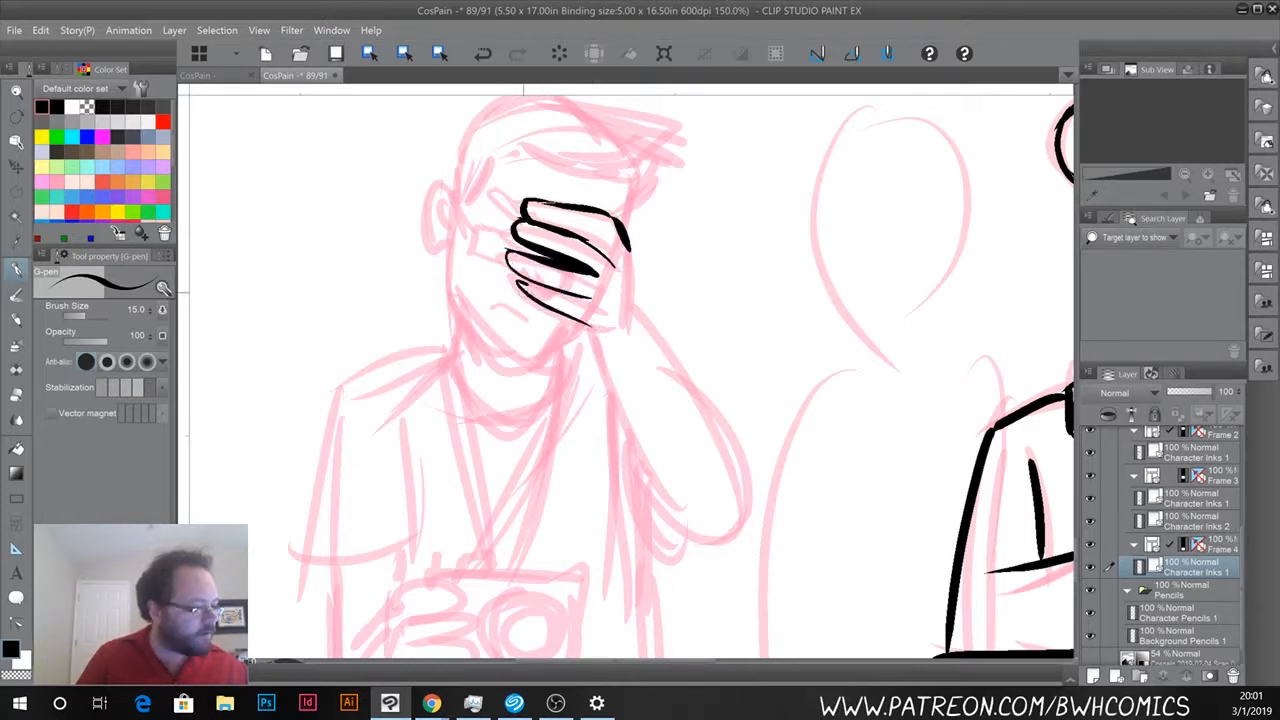
pyautogui.moveTo(525, 279); pyautogui.dragTo(548, 287)
# Ink the man's raised forearm, elbow and short sleeve, plus the upper side line of his torso.
pyautogui.moveTo(622, 240)
pyautogui.mouseDown()
pyautogui.moveTo(633, 304)
pyautogui.moveTo(746, 488)
pyautogui.mouseUp()
pyautogui.moveTo(588, 328)
pyautogui.mouseDown()
pyautogui.moveTo(676, 498)
pyautogui.moveTo(700, 522)
pyautogui.mouseUp()
pyautogui.moveTo(746, 468)
pyautogui.mouseDown()
pyautogui.moveTo(743, 529)
pyautogui.moveTo(686, 526)
pyautogui.mouseUp()
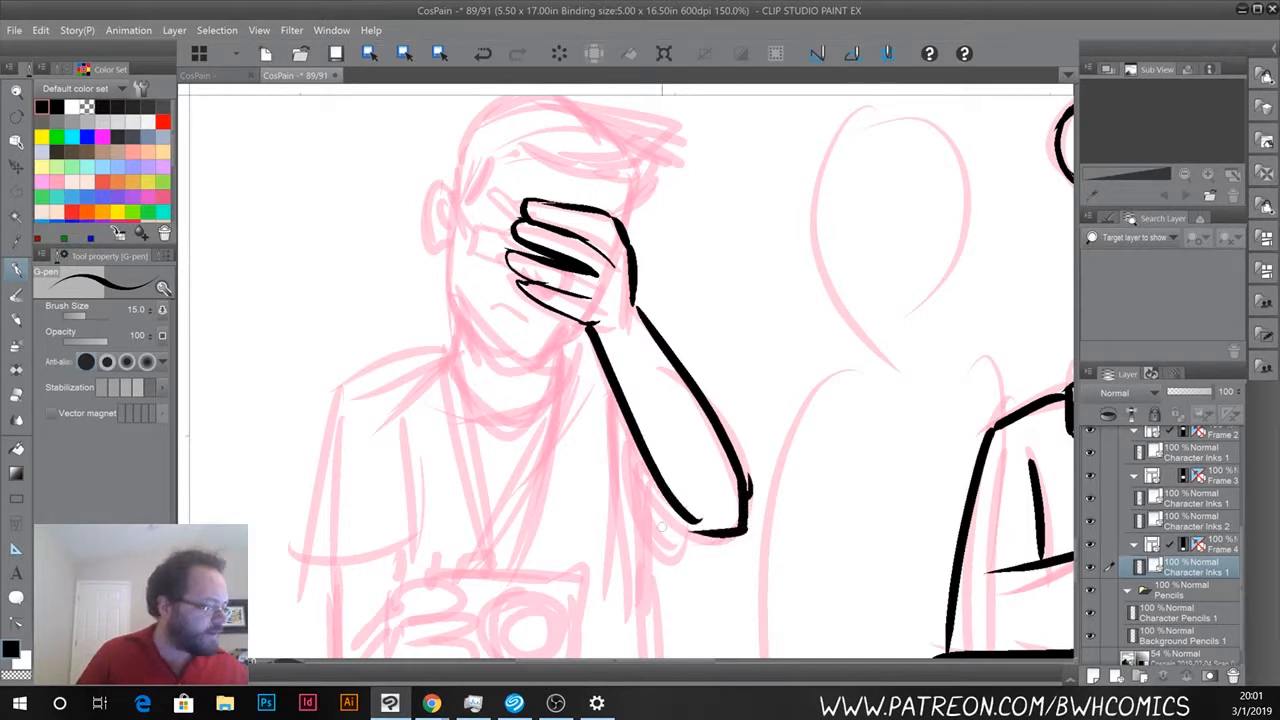
pyautogui.moveTo(632, 446)
pyautogui.mouseDown()
pyautogui.moveTo(684, 562)
pyautogui.moveTo(718, 540)
pyautogui.mouseUp()
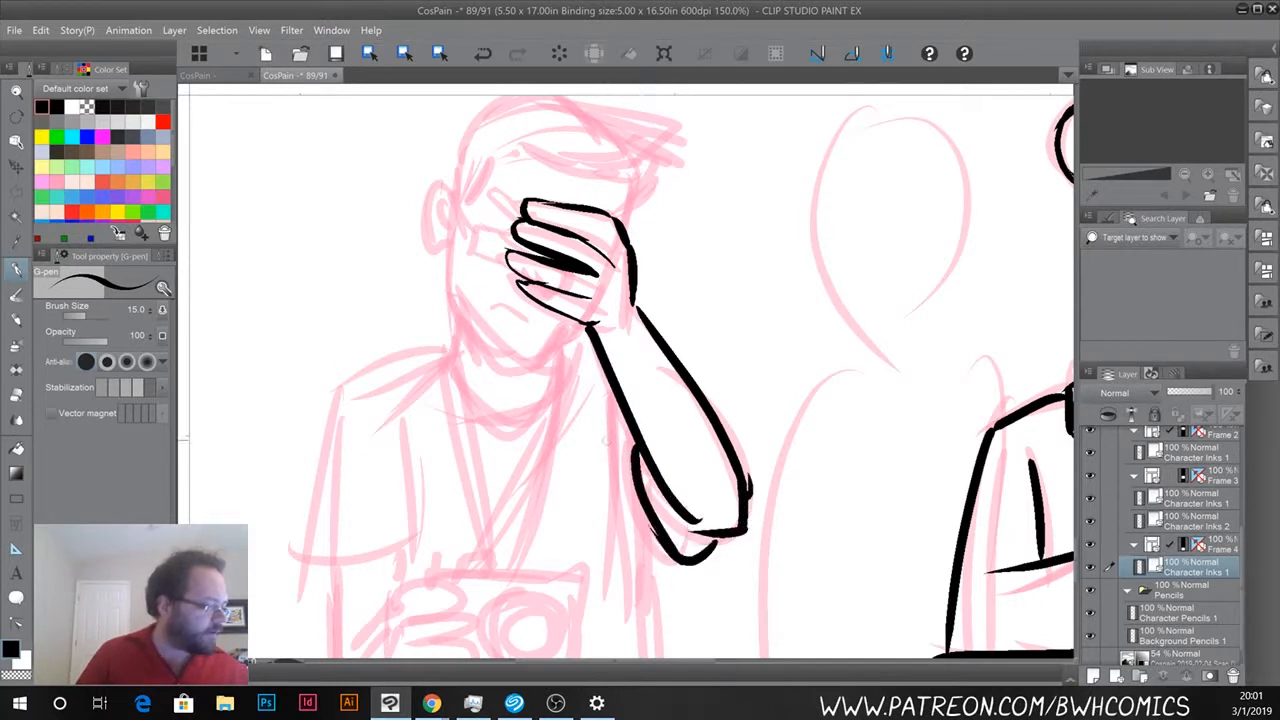
pyautogui.moveTo(611, 400); pyautogui.dragTo(645, 658)
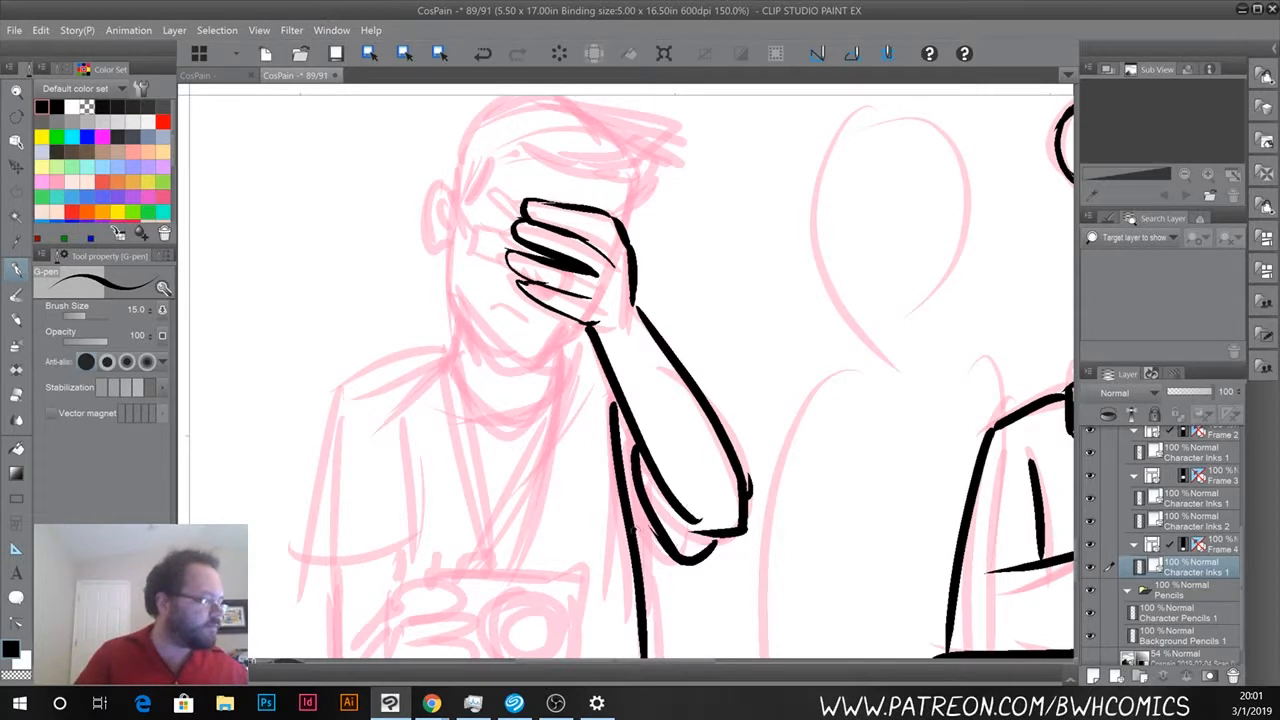
pyautogui.moveTo(632, 524); pyautogui.dragTo(680, 564)
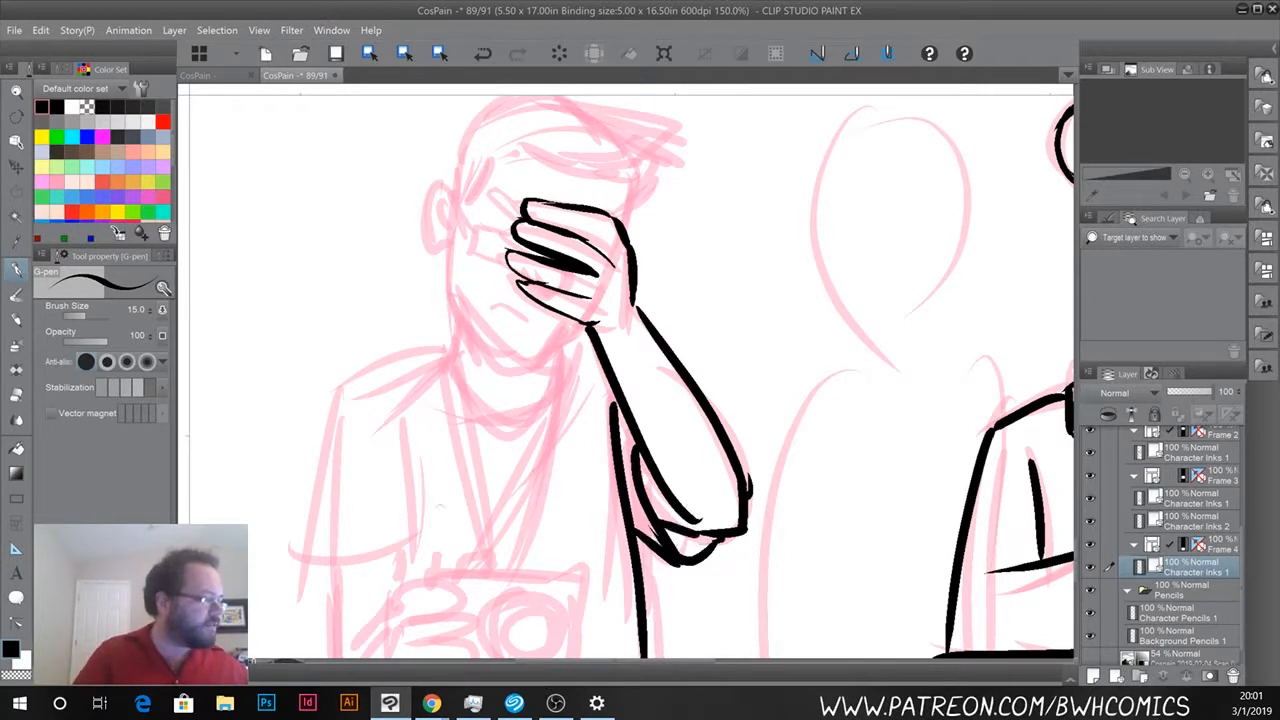
# Ink the lower side and hem of the man's shirt, plus his trouser legs and fly folds down to the frame border.
pyautogui.moveTo(457, 569)
pyautogui.mouseDown()
pyautogui.moveTo(551, 323)
pyautogui.moveTo(624, 221)
pyautogui.mouseUp()
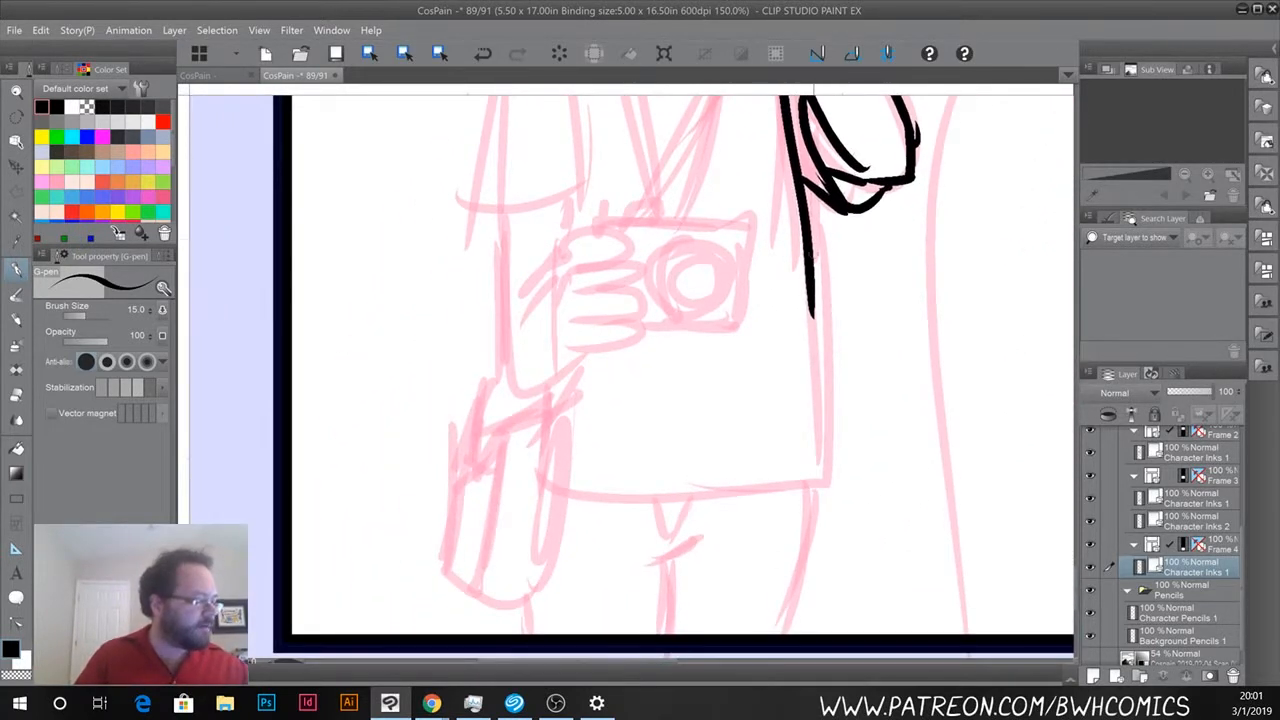
pyautogui.moveTo(812, 255); pyautogui.dragTo(822, 462)
pyautogui.moveTo(564, 496)
pyautogui.mouseDown()
pyautogui.moveTo(640, 501)
pyautogui.moveTo(824, 480)
pyautogui.moveTo(789, 634)
pyautogui.mouseUp()
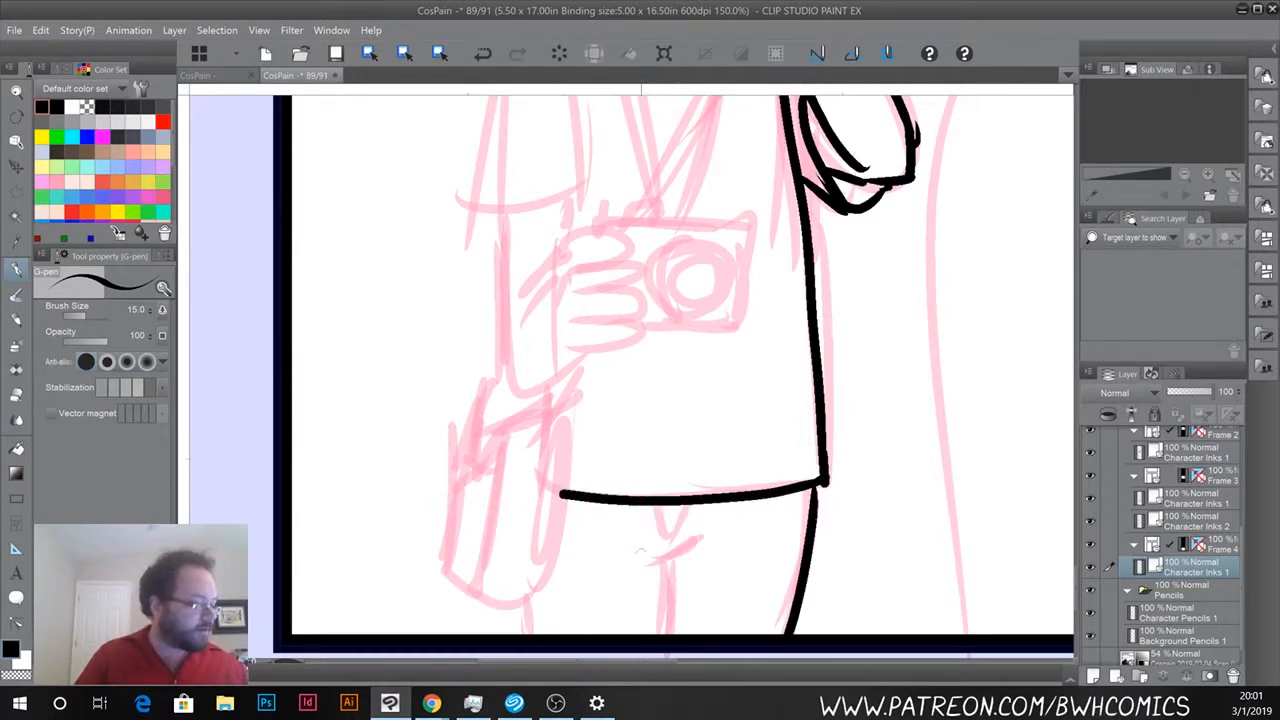
pyautogui.moveTo(697, 549)
pyautogui.mouseDown()
pyautogui.moveTo(661, 567)
pyautogui.moveTo(668, 634)
pyautogui.mouseUp()
pyautogui.moveTo(524, 600); pyautogui.dragTo(521, 634)
pyautogui.moveTo(658, 508); pyautogui.dragTo(660, 541)
pyautogui.moveTo(691, 507); pyautogui.dragTo(662, 540)
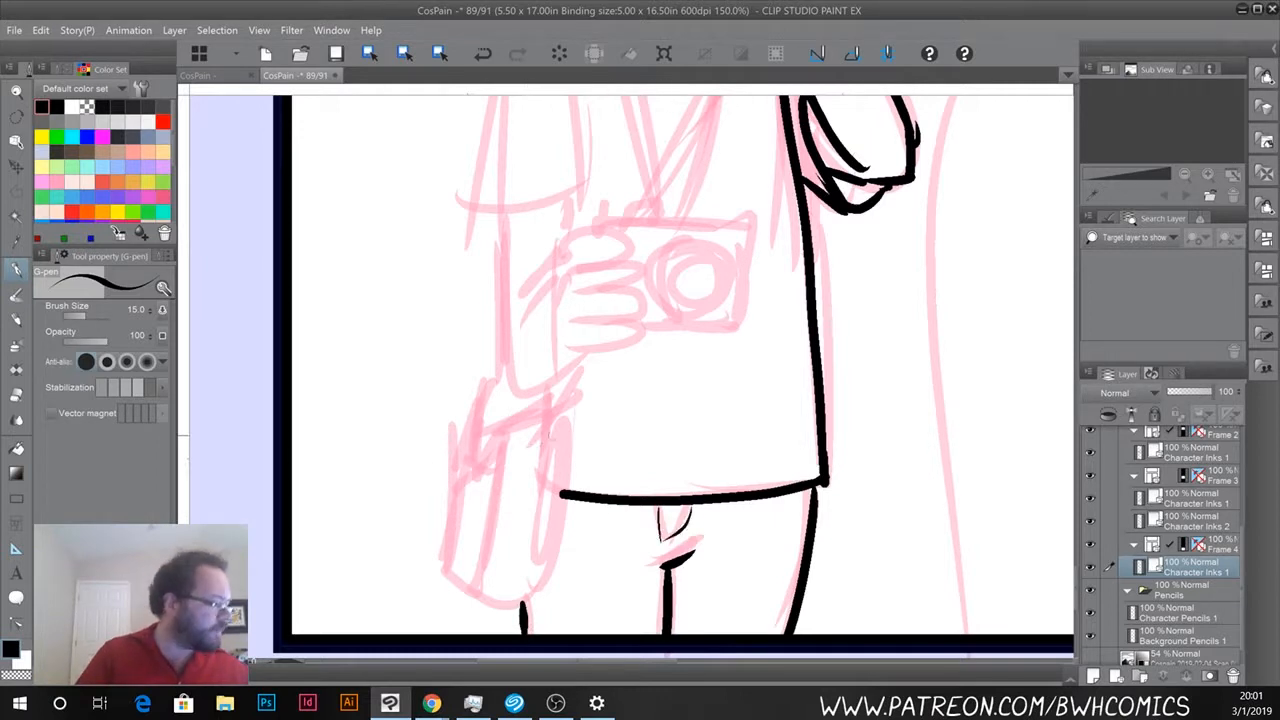
# Ink the front panel's edges and the side flap of the bag hanging from the man's wrist.
pyautogui.moveTo(562, 418); pyautogui.dragTo(539, 590)
pyautogui.moveTo(570, 428)
pyautogui.mouseDown()
pyautogui.moveTo(501, 450)
pyautogui.moveTo(480, 593)
pyautogui.moveTo(478, 456)
pyautogui.moveTo(484, 500)
pyautogui.mouseUp()
pyautogui.click(464, 420)
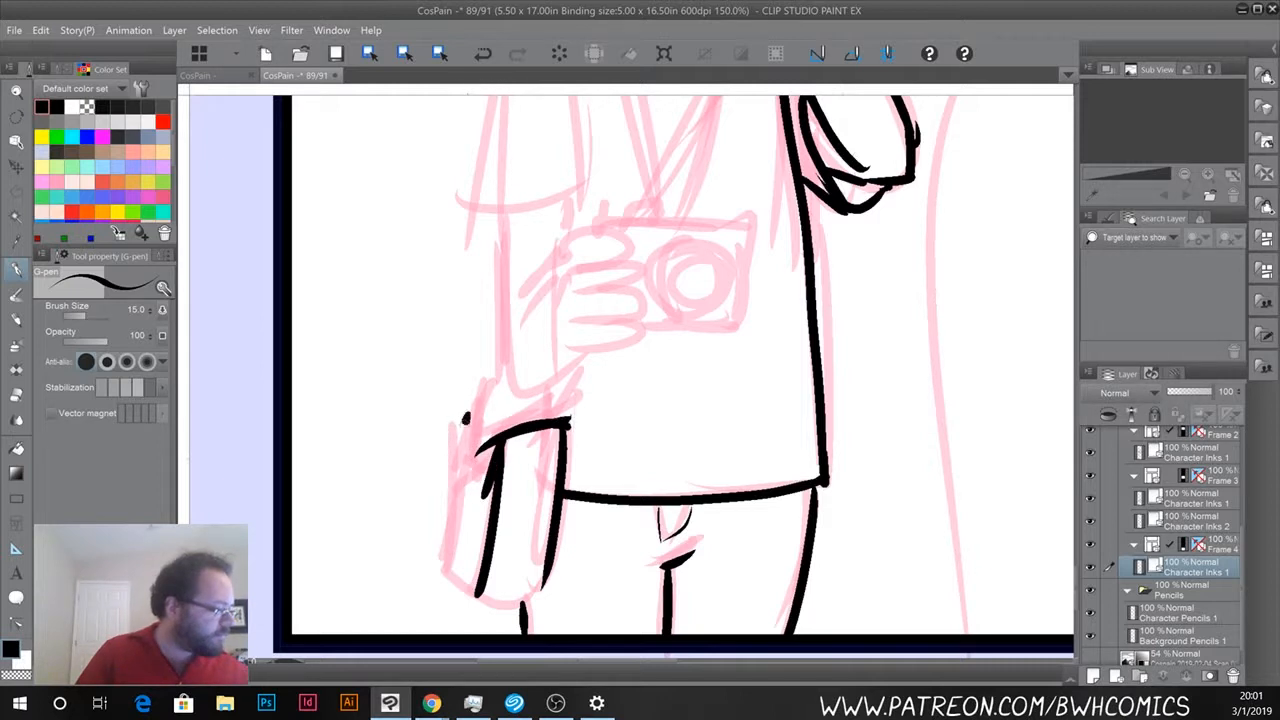
pyautogui.moveTo(466, 418); pyautogui.dragTo(480, 497)
pyautogui.press('e')
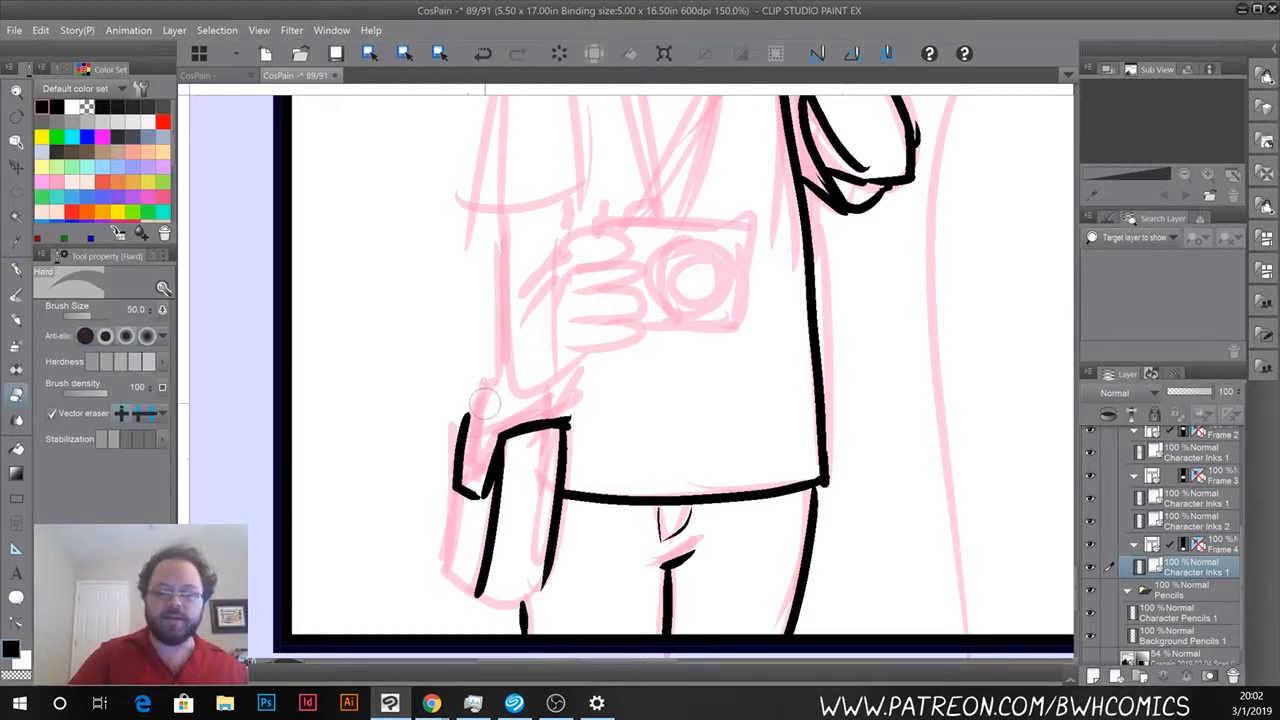
pyautogui.press('p')
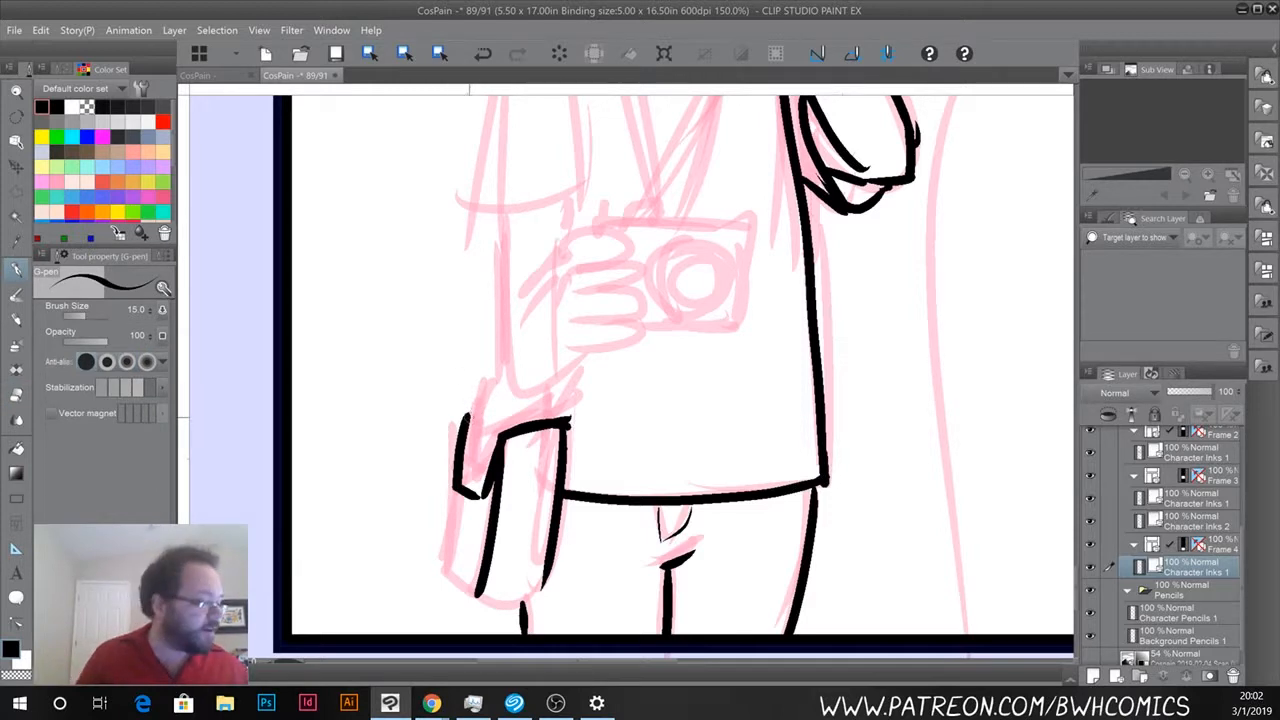
# Ink the bag's upper back edge, the strap up to the fist, and the bag's lower side and bottom edges.
pyautogui.moveTo(464, 418); pyautogui.dragTo(556, 406)
pyautogui.moveTo(605, 355); pyautogui.dragTo(548, 432)
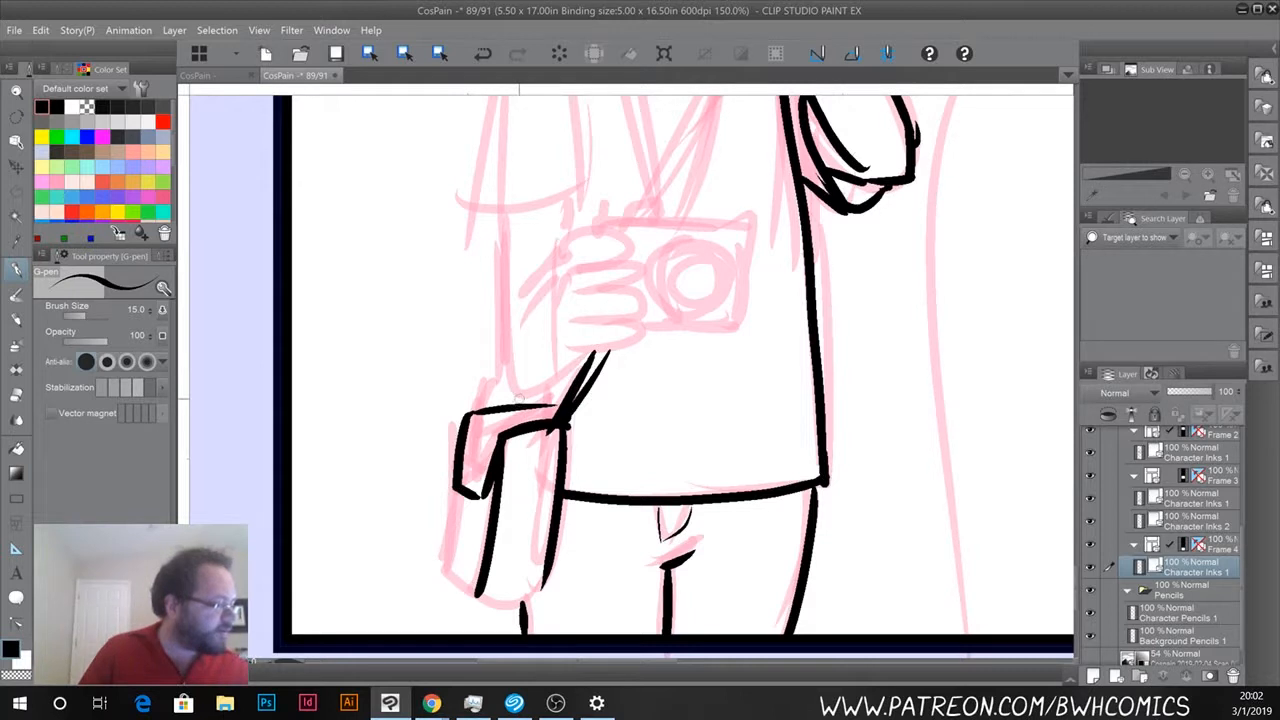
pyautogui.moveTo(458, 490)
pyautogui.mouseDown()
pyautogui.moveTo(439, 572)
pyautogui.moveTo(469, 597)
pyautogui.moveTo(519, 605)
pyautogui.moveTo(546, 574)
pyautogui.mouseUp()
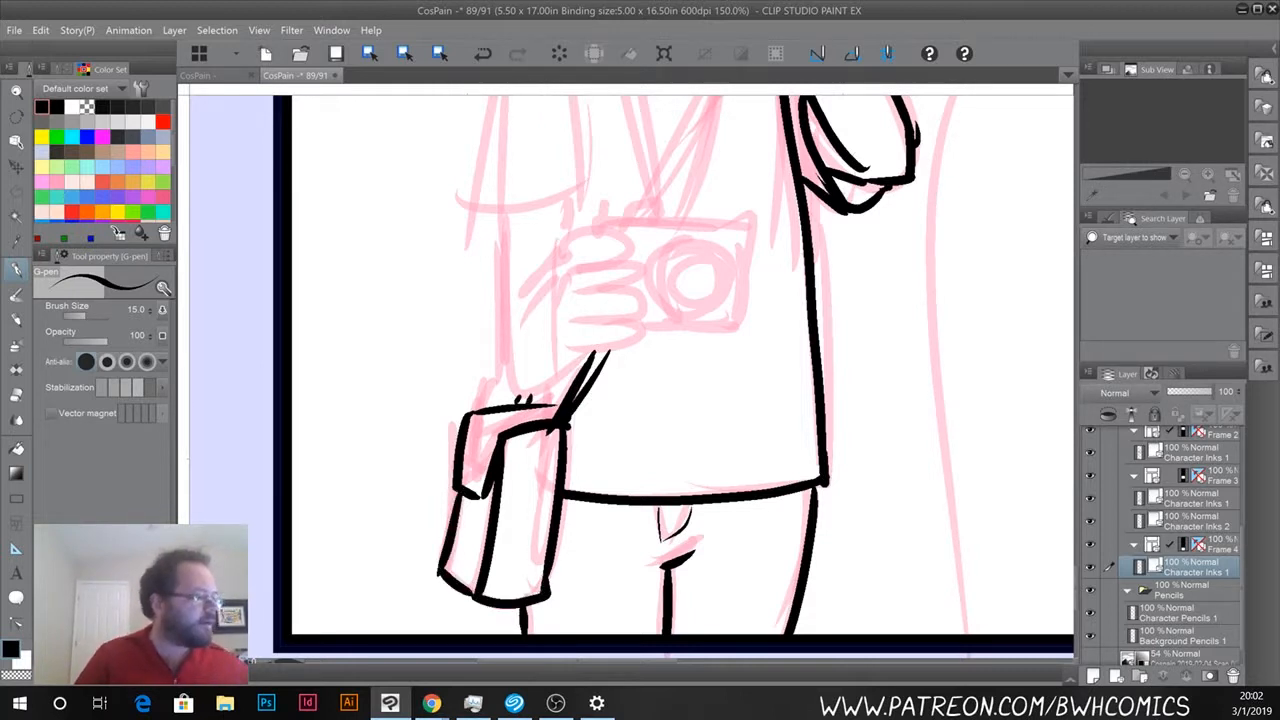
# Ink the fingers gripping the camera, the back of the hand, and the bent forearm and elbow behind it.
pyautogui.moveTo(494, 349); pyautogui.dragTo(523, 501)
pyautogui.moveTo(578, 430)
pyautogui.mouseDown()
pyautogui.moveTo(616, 414)
pyautogui.moveTo(654, 430)
pyautogui.moveTo(579, 436)
pyautogui.moveTo(642, 450)
pyautogui.moveTo(637, 494)
pyautogui.moveTo(587, 495)
pyautogui.moveTo(570, 520)
pyautogui.mouseUp()
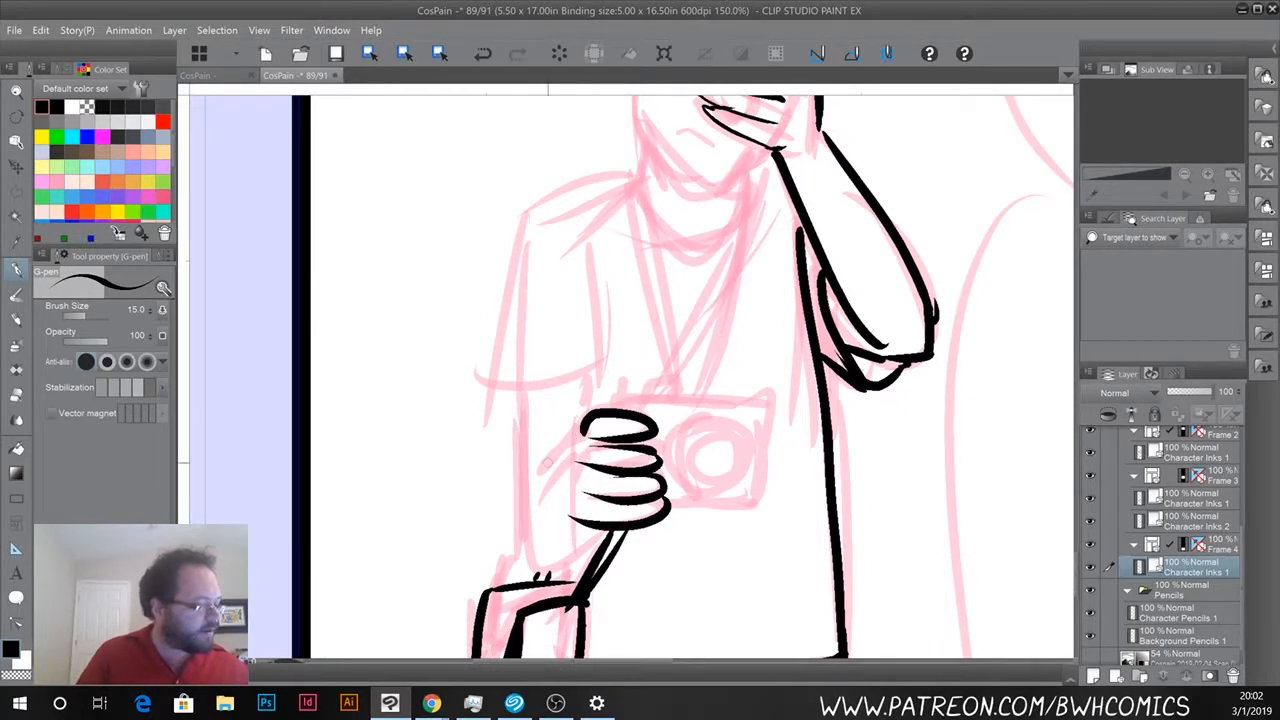
pyautogui.moveTo(578, 436); pyautogui.dragTo(566, 515)
pyautogui.moveTo(595, 531); pyautogui.dragTo(530, 547)
pyautogui.moveTo(516, 390); pyautogui.dragTo(530, 542)
pyautogui.moveTo(540, 462); pyautogui.dragTo(575, 455)
pyautogui.moveTo(586, 378); pyautogui.dragTo(587, 425)
# Ink the short sleeve's hem and inner edge and the shoulder line up to the neck.
pyautogui.moveTo(489, 383); pyautogui.dragTo(600, 367)
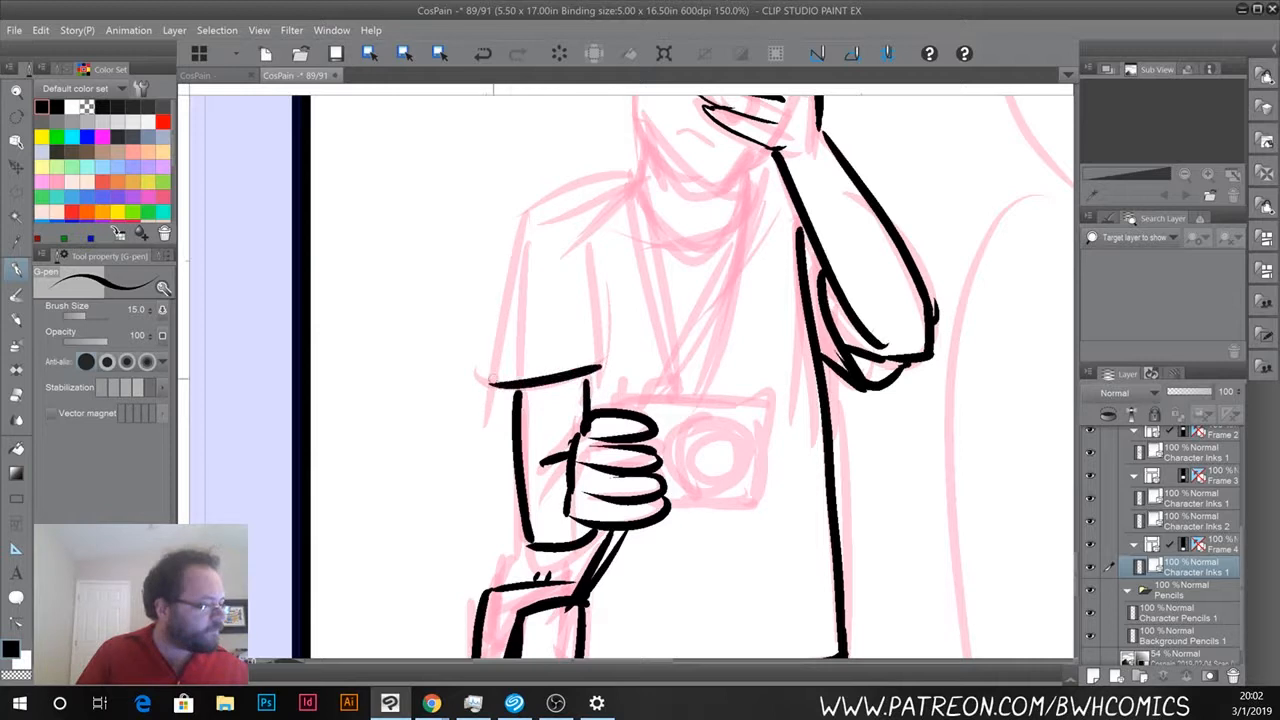
pyautogui.moveTo(592, 253); pyautogui.dragTo(597, 372)
pyautogui.moveTo(637, 173)
pyautogui.mouseDown()
pyautogui.moveTo(521, 233)
pyautogui.moveTo(485, 400)
pyautogui.mouseUp()
# Ink both sides of the camera's neck strap, redrawing the outer line of the strap on the lowered arm's side.
pyautogui.moveTo(637, 178)
pyautogui.mouseDown()
pyautogui.moveTo(656, 350)
pyautogui.moveTo(683, 395)
pyautogui.mouseUp()
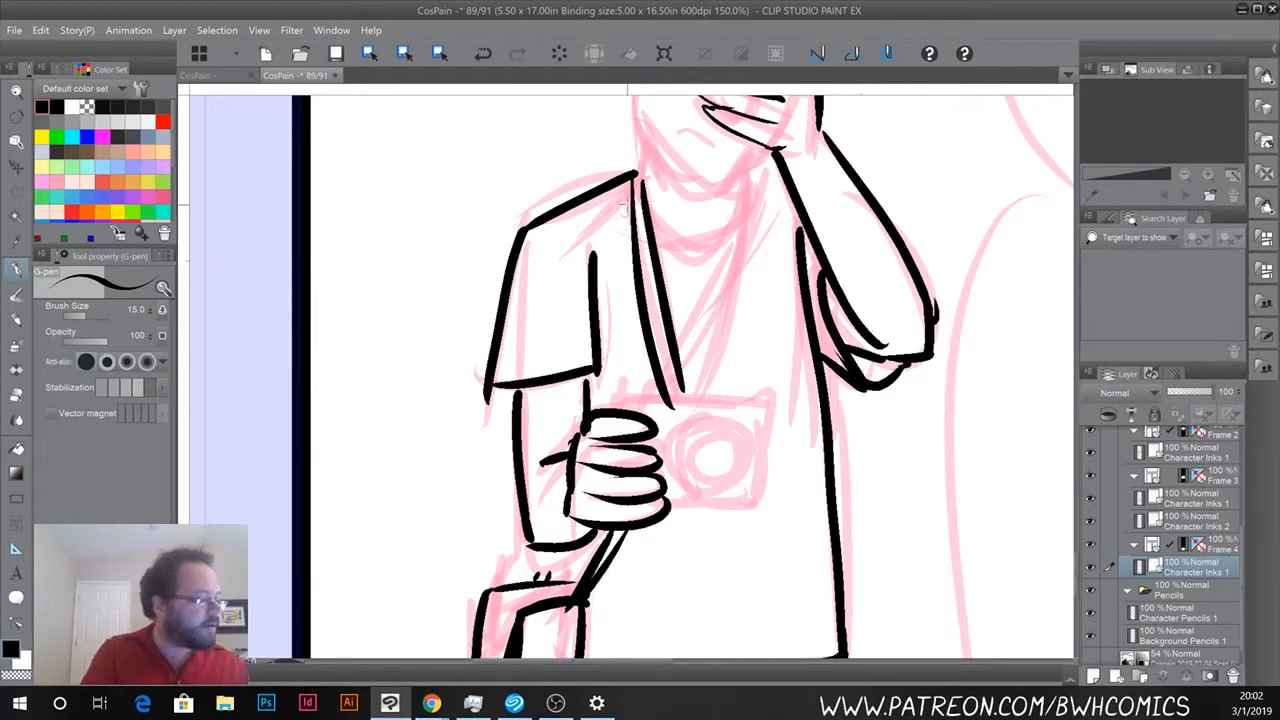
pyautogui.hotkey('ctrl', 'z')
pyautogui.moveTo(637, 177); pyautogui.dragTo(684, 398)
pyautogui.hotkey('ctrl', 'z')
pyautogui.moveTo(752, 166)
pyautogui.mouseDown()
pyautogui.moveTo(708, 384)
pyautogui.moveTo(656, 402)
pyautogui.moveTo(620, 374)
pyautogui.moveTo(620, 398)
pyautogui.moveTo(764, 408)
pyautogui.mouseUp()
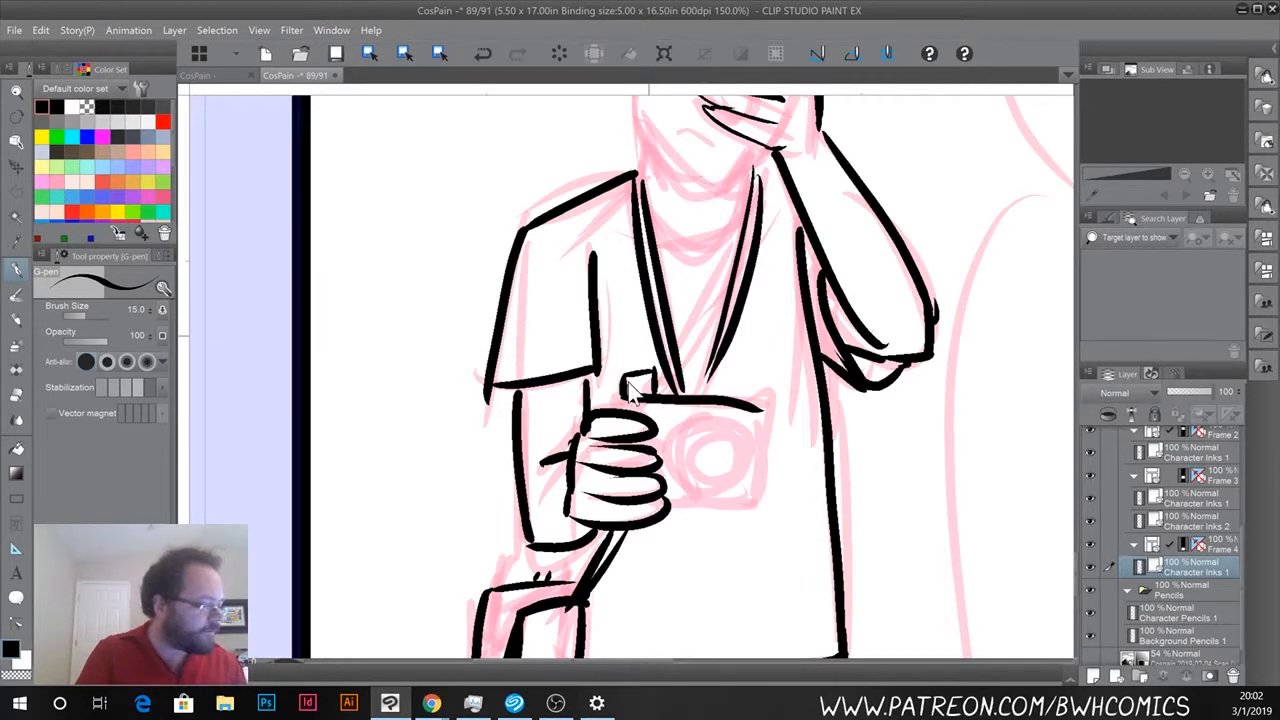
# Redraw the camera body's top edge and ink its strap end, far side and the small corner above the fist.
pyautogui.hotkey('ctrl', 'z')
pyautogui.moveTo(608, 398); pyautogui.dragTo(780, 402)
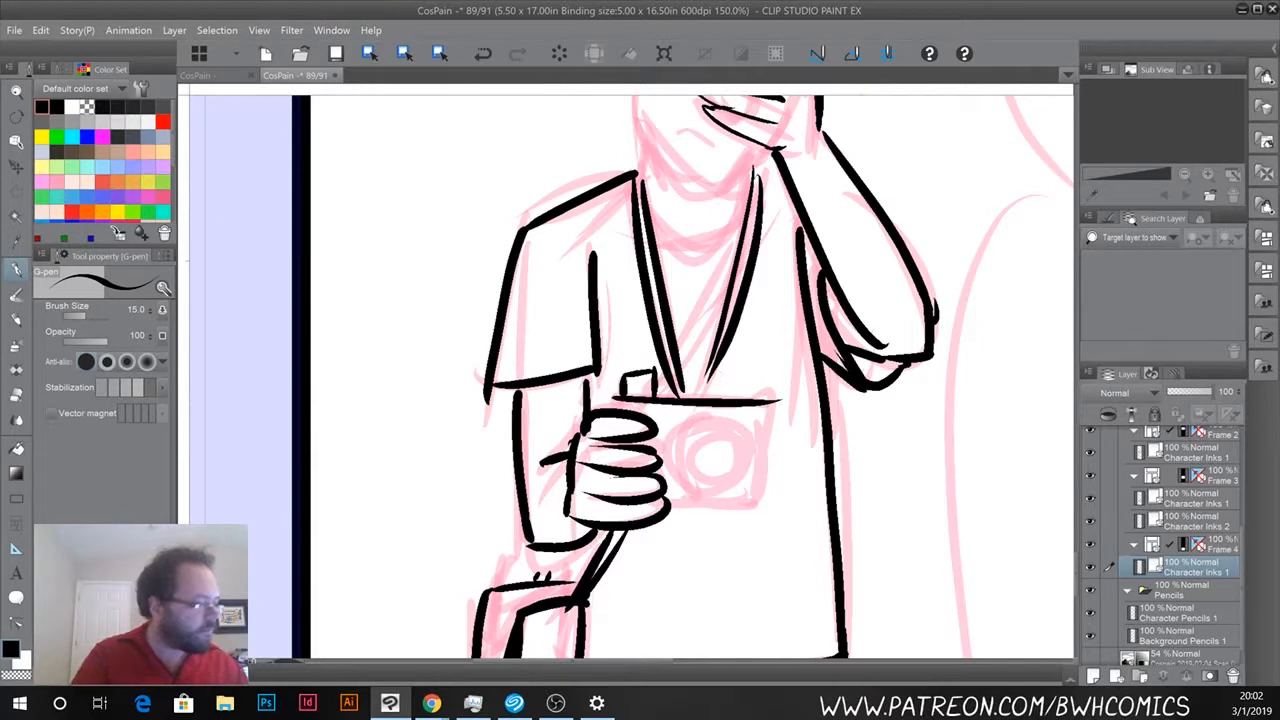
pyautogui.moveTo(712, 366); pyautogui.dragTo(697, 398)
pyautogui.moveTo(776, 404); pyautogui.dragTo(757, 503)
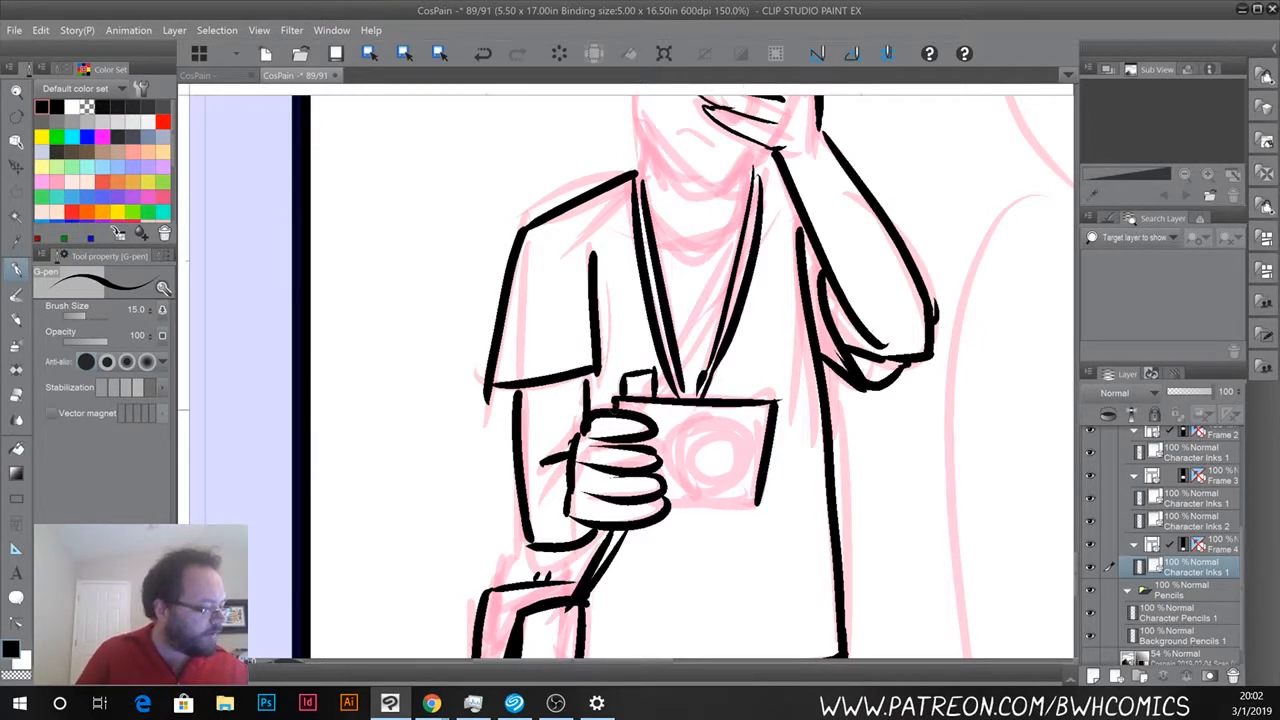
pyautogui.moveTo(614, 400); pyautogui.dragTo(595, 400)
# Ink the camera's round lens and barrel, then the body's bottom edge, redrawing it until it fits.
pyautogui.moveTo(719, 435)
pyautogui.mouseDown()
pyautogui.moveTo(749, 444)
pyautogui.moveTo(673, 426)
pyautogui.moveTo(671, 489)
pyautogui.mouseUp()
pyautogui.hotkey('ctrl', 'z')
pyautogui.hotkey('ctrl', 'z')
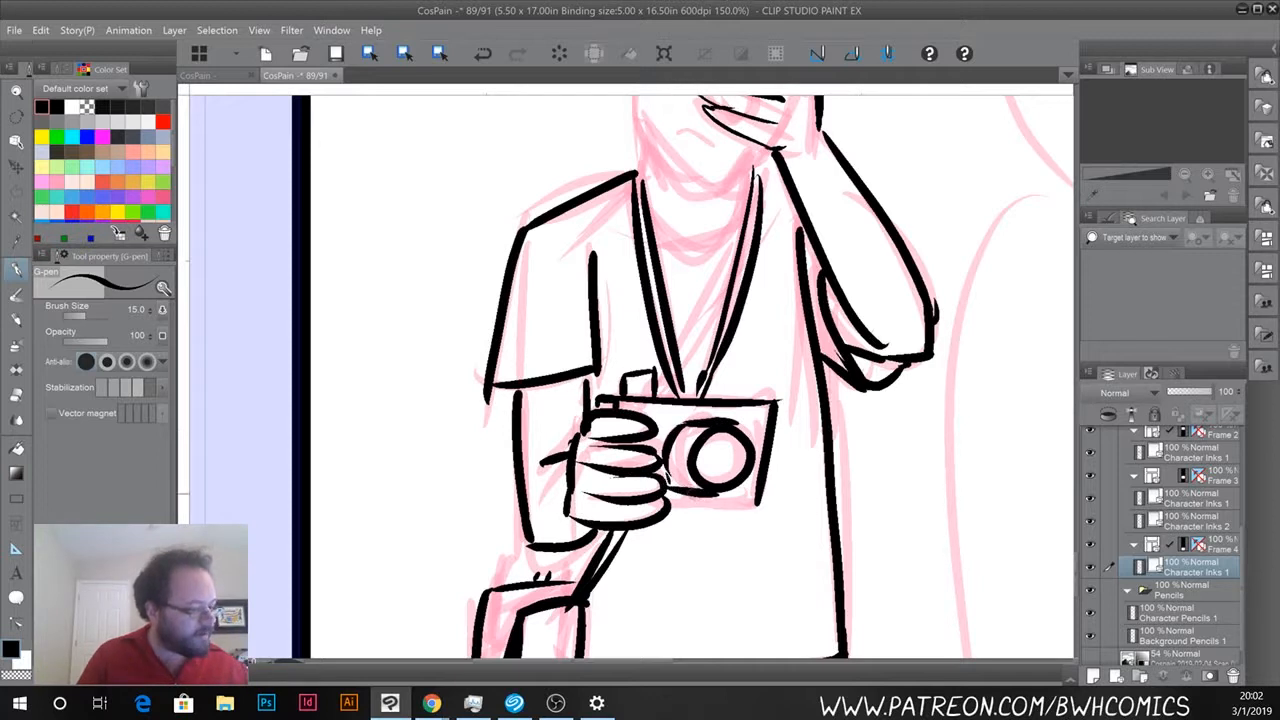
pyautogui.moveTo(757, 510); pyautogui.dragTo(668, 513)
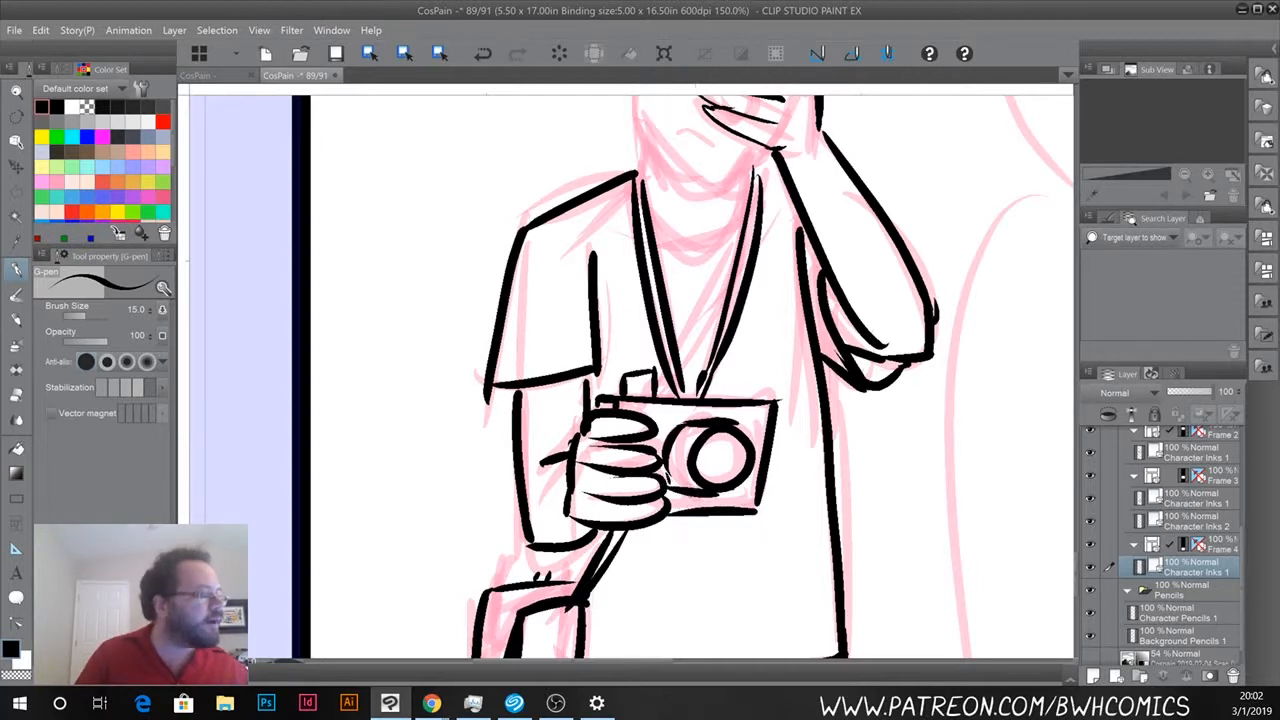
pyautogui.hotkey('ctrl', 'z')
pyautogui.moveTo(760, 508); pyautogui.dragTo(668, 496)
pyautogui.hotkey('ctrl', 'z')
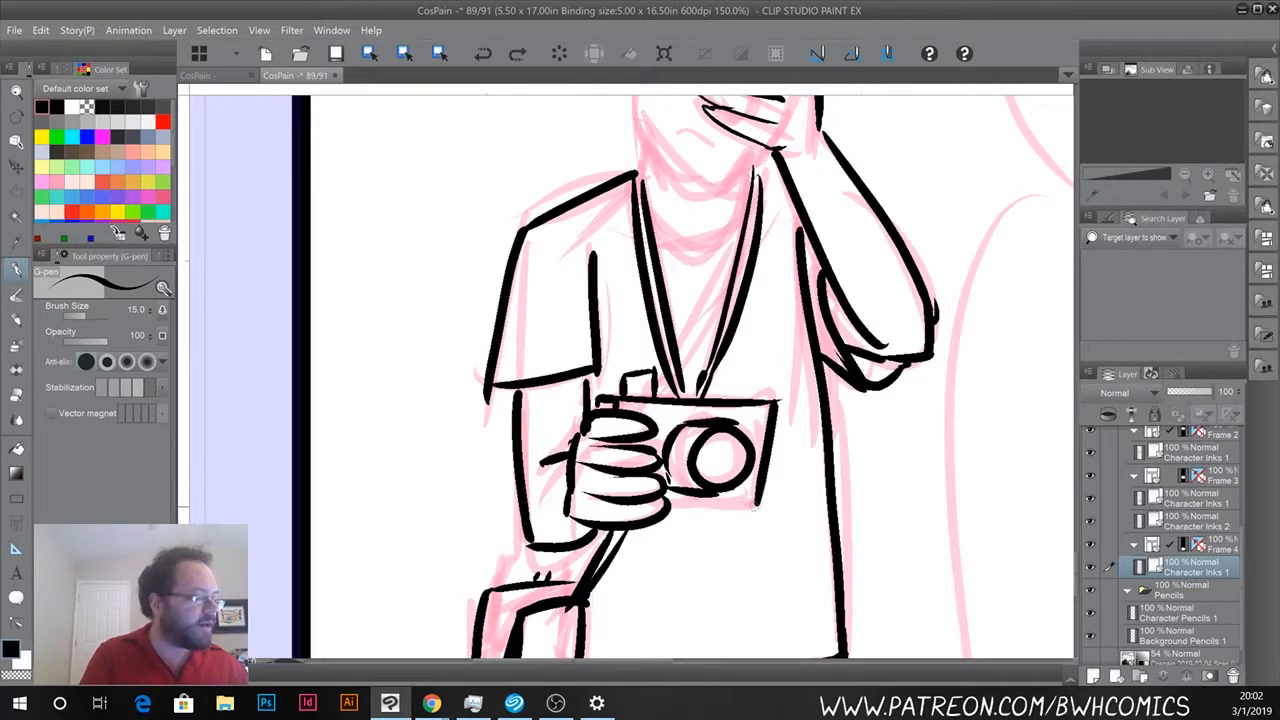
pyautogui.moveTo(755, 507); pyautogui.dragTo(656, 500)
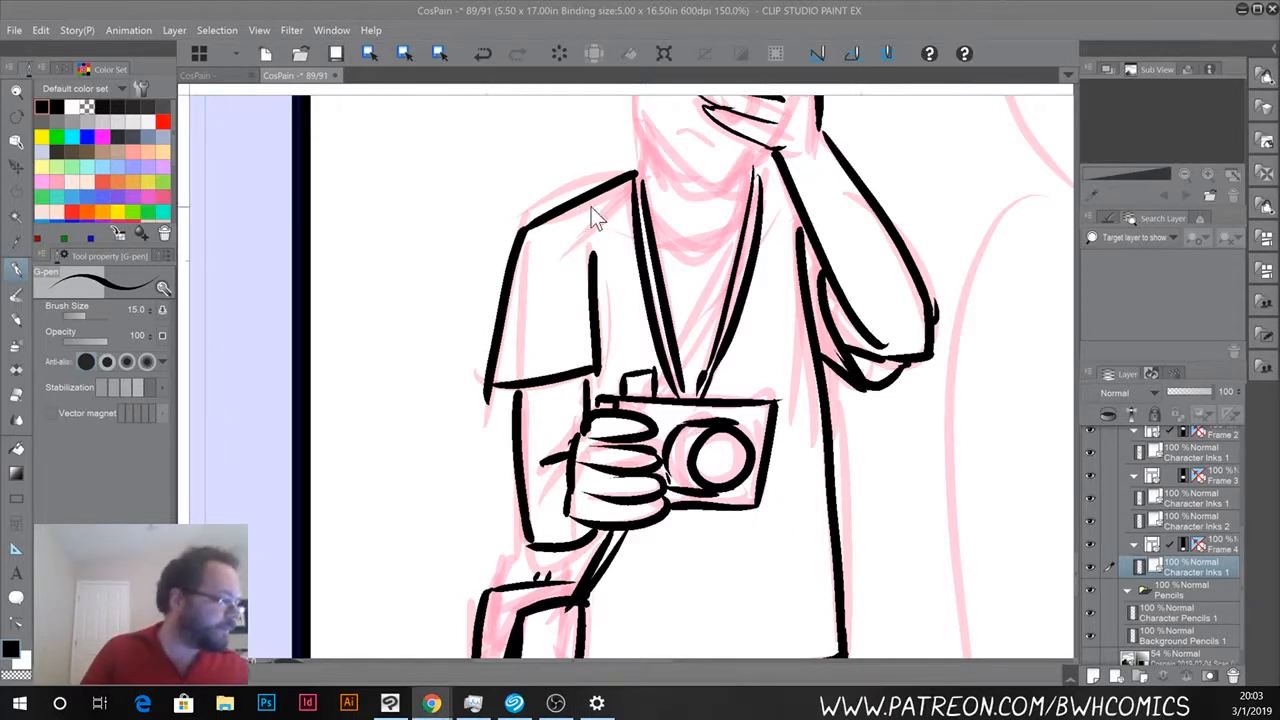
# Ink the shirt's curved neckline between the straps, redrawing it, and add the short shoulder line beside the raised arm.
pyautogui.hotkey('ctrl', 'z')
pyautogui.moveTo(651, 215); pyautogui.dragTo(740, 250)
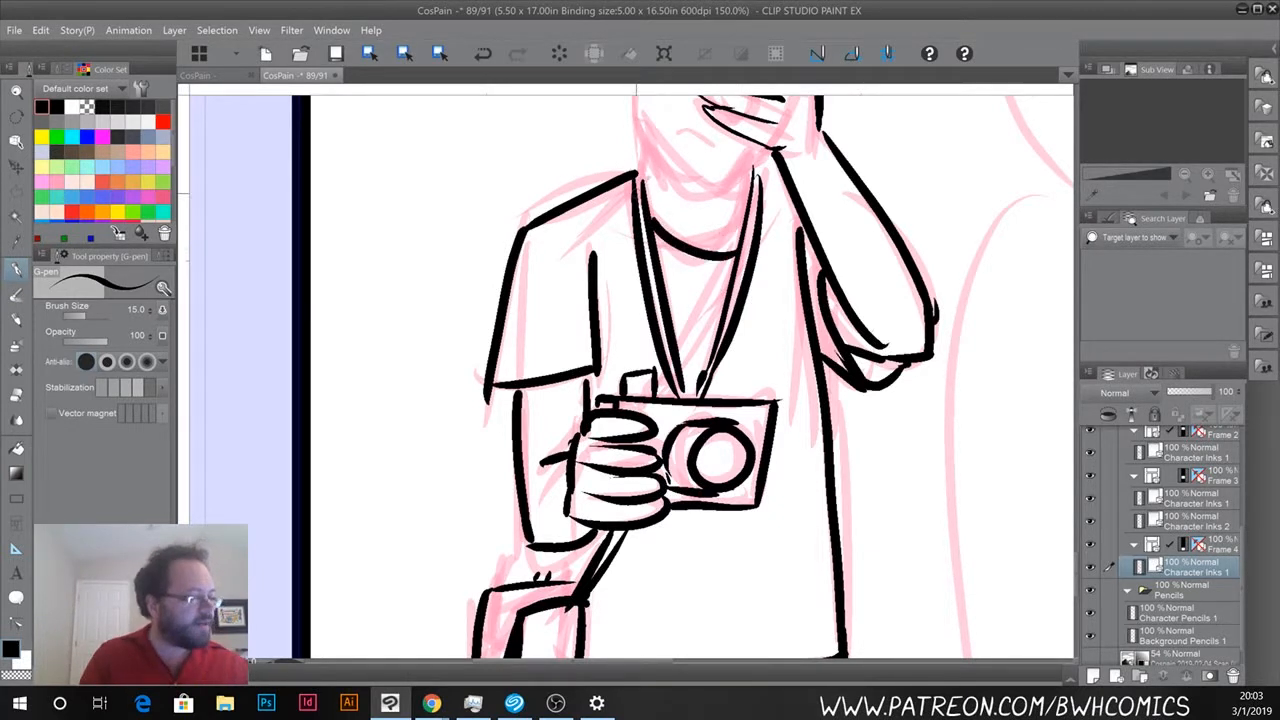
pyautogui.hotkey('ctrl', 'z')
pyautogui.moveTo(648, 214); pyautogui.dragTo(732, 226)
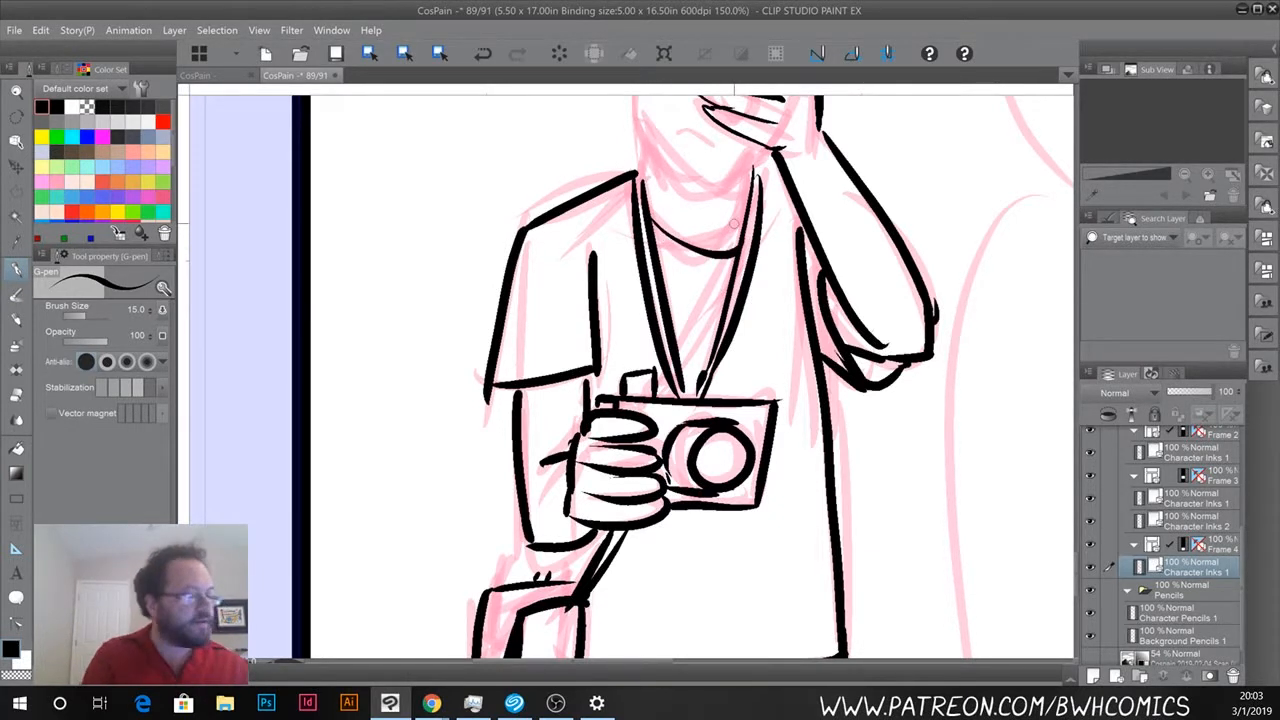
pyautogui.hotkey('ctrl', 'z')
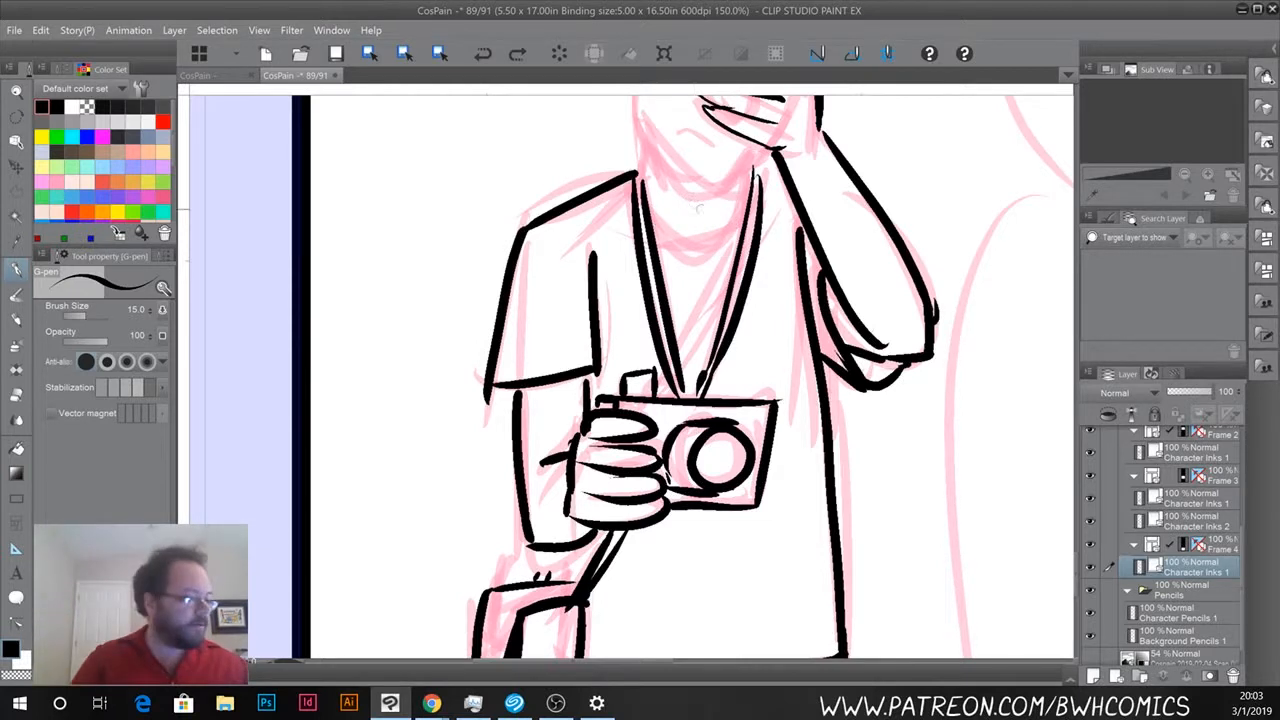
pyautogui.moveTo(748, 210)
pyautogui.mouseDown()
pyautogui.moveTo(680, 244)
pyautogui.moveTo(645, 213)
pyautogui.mouseUp()
pyautogui.moveTo(762, 176); pyautogui.dragTo(788, 190)
# Ink the bag strap's lines between the elbow and the bag, and erase the small marks above the bag's top edge.
pyautogui.moveTo(508, 510); pyautogui.dragTo(546, 290)
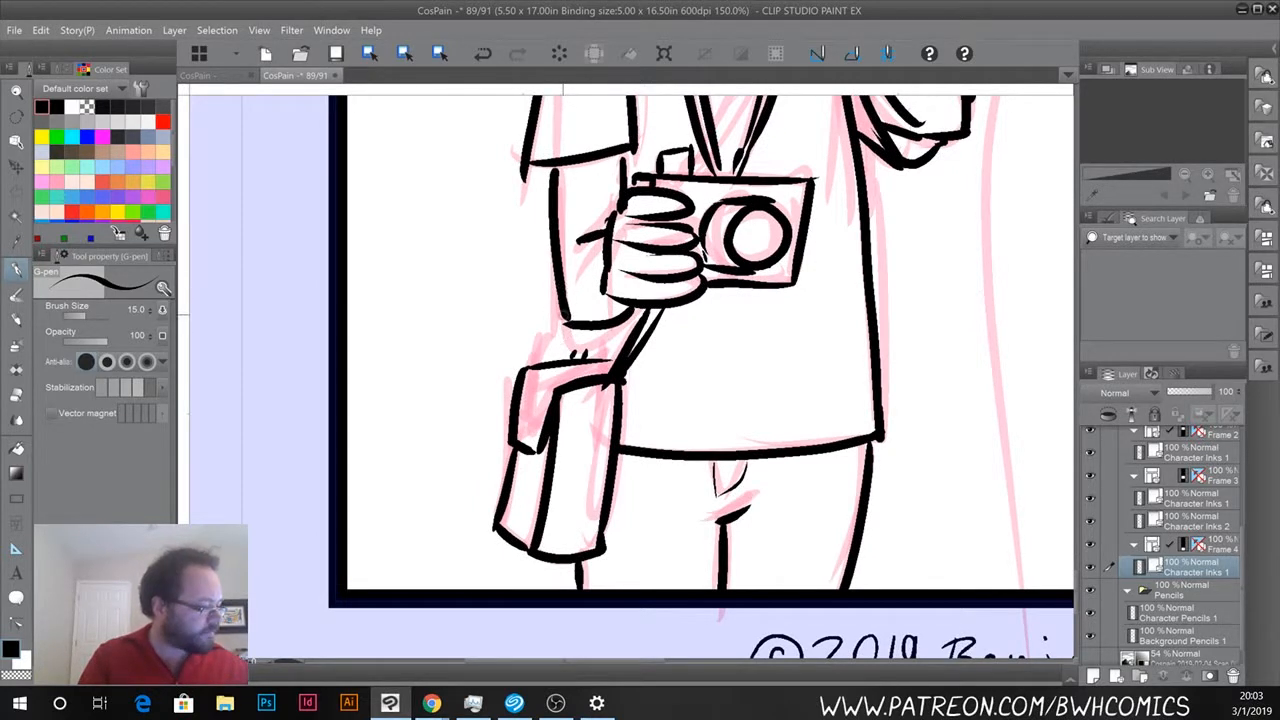
pyautogui.moveTo(557, 313); pyautogui.dragTo(564, 358)
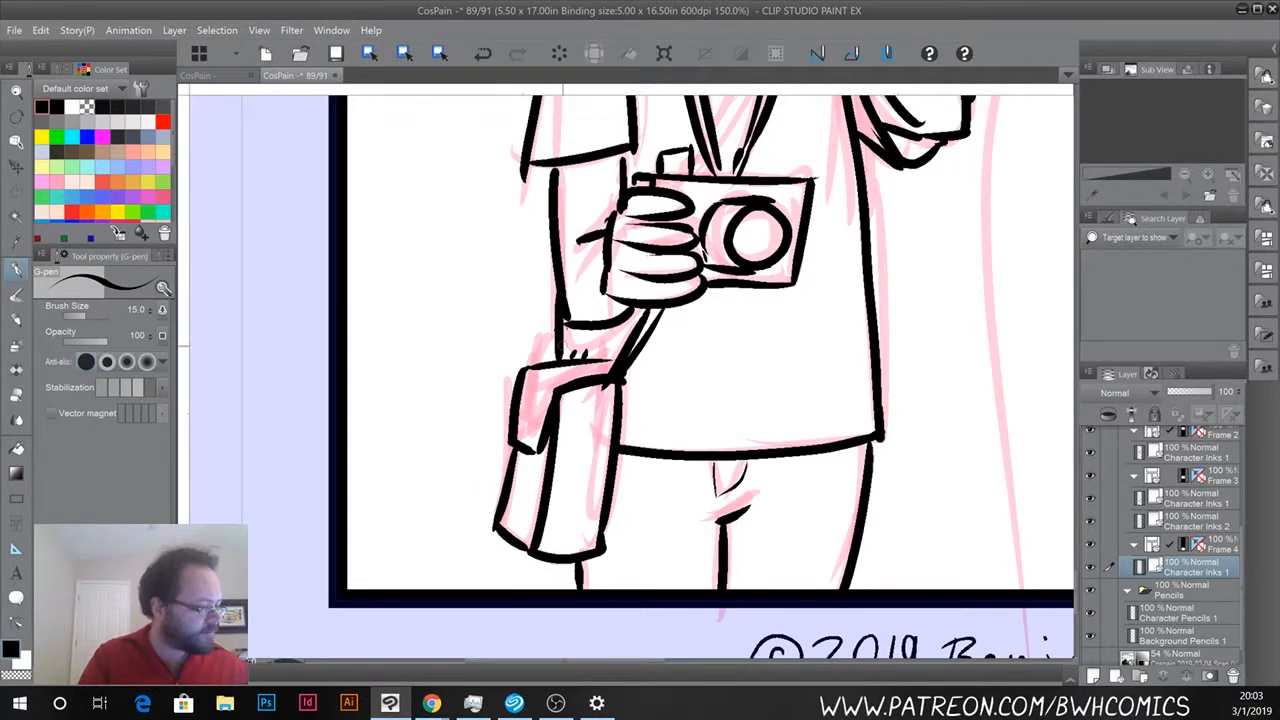
pyautogui.press('e')
pyautogui.moveTo(587, 354)
pyautogui.mouseDown()
pyautogui.moveTo(552, 349)
pyautogui.moveTo(598, 360)
pyautogui.moveTo(565, 356)
pyautogui.mouseUp()
pyautogui.press('p')
pyautogui.hotkey('ctrl', 'z')
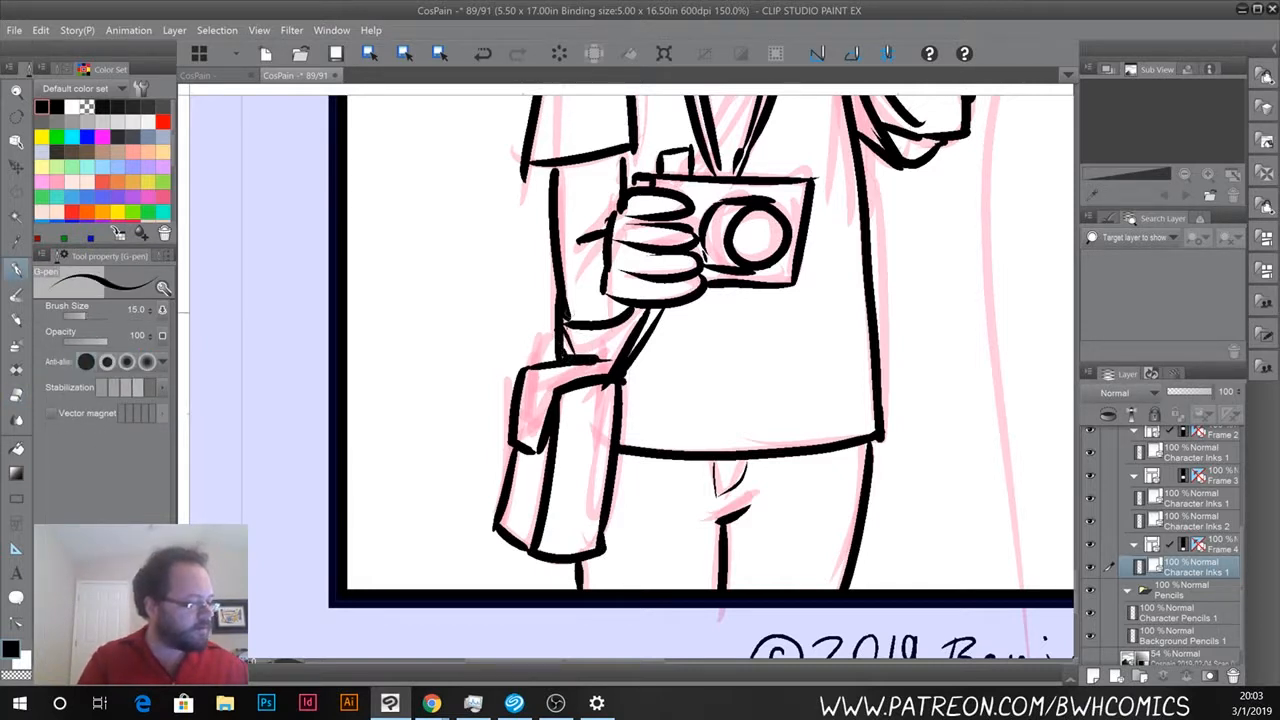
pyautogui.moveTo(558, 288); pyautogui.dragTo(562, 630)
# Add another line to the neck strap on the raised-arm side and ink the shirt edge below the covering hand.
pyautogui.moveTo(641, 477)
pyautogui.mouseDown()
pyautogui.moveTo(700, 263)
pyautogui.moveTo(676, 302)
pyautogui.mouseUp()
pyautogui.moveTo(768, 322); pyautogui.dragTo(812, 211)
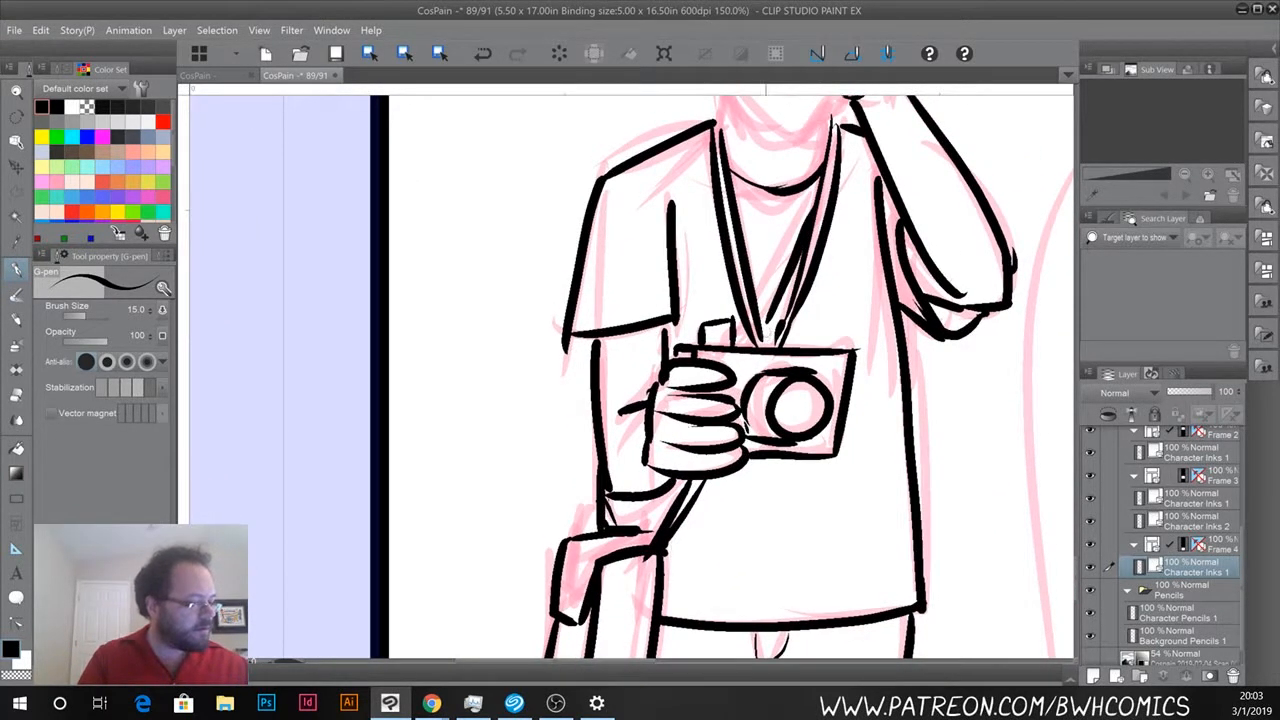
pyautogui.moveTo(862, 142); pyautogui.dragTo(840, 188)
# Ink the top contour of the man's hair and the spiky tufts of his fringe above the hand.
pyautogui.moveTo(686, 249); pyautogui.dragTo(624, 515)
pyautogui.moveTo(730, 161)
pyautogui.mouseDown()
pyautogui.moveTo(858, 180)
pyautogui.moveTo(840, 248)
pyautogui.moveTo(862, 237)
pyautogui.moveTo(856, 252)
pyautogui.mouseUp()
pyautogui.moveTo(706, 212)
pyautogui.mouseDown()
pyautogui.moveTo(838, 248)
pyautogui.moveTo(838, 268)
pyautogui.mouseUp()
pyautogui.hotkey('ctrl', 'z')
pyautogui.hotkey('ctrl', 'z')
pyautogui.moveTo(770, 240); pyautogui.dragTo(808, 228)
pyautogui.moveTo(800, 244); pyautogui.dragTo(836, 236)
pyautogui.moveTo(820, 258)
pyautogui.mouseDown()
pyautogui.moveTo(836, 260)
pyautogui.moveTo(828, 268)
pyautogui.mouseUp()
# Ink the man's hairline and ear, and redraw the back of his head closer in.
pyautogui.moveTo(722, 219)
pyautogui.mouseDown()
pyautogui.moveTo(664, 268)
pyautogui.moveTo(640, 259)
pyautogui.moveTo(633, 302)
pyautogui.moveTo(642, 296)
pyautogui.mouseUp()
pyautogui.moveTo(744, 154)
pyautogui.mouseDown()
pyautogui.moveTo(668, 160)
pyautogui.moveTo(651, 178)
pyautogui.moveTo(638, 252)
pyautogui.mouseUp()
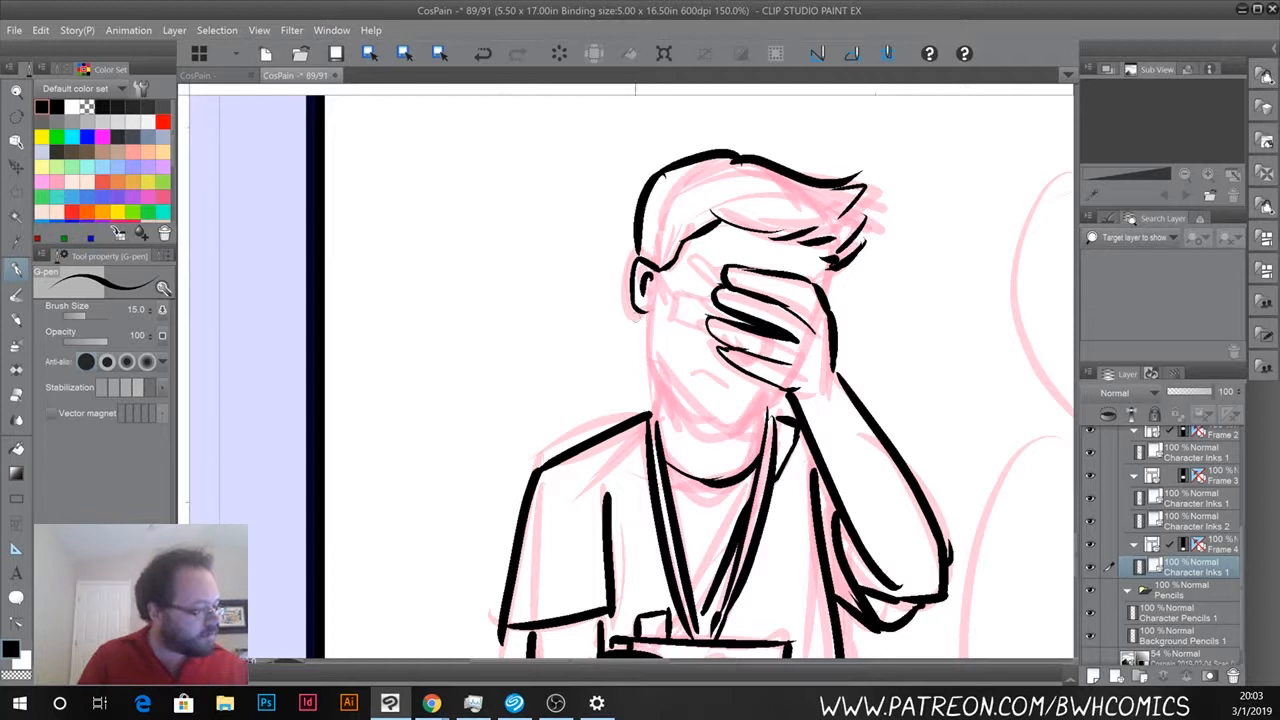
pyautogui.hotkey('ctrl', 'z')
pyautogui.moveTo(662, 172); pyautogui.dragTo(648, 255)
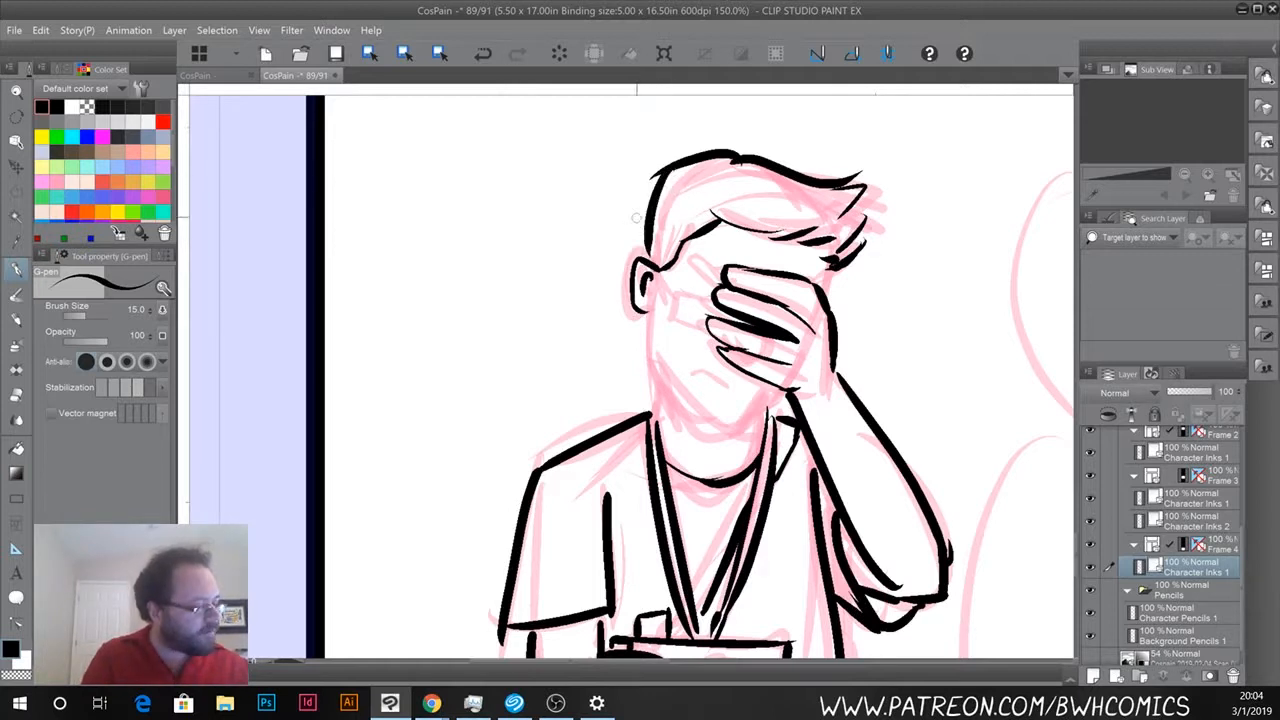
# Ink the man's jaw and chin, frowning mouth, and the glasses showing beside his fingers.
pyautogui.moveTo(643, 314)
pyautogui.mouseDown()
pyautogui.moveTo(652, 378)
pyautogui.moveTo(722, 438)
pyautogui.mouseUp()
pyautogui.moveTo(776, 388); pyautogui.dragTo(728, 436)
pyautogui.moveTo(736, 391); pyautogui.dragTo(686, 376)
pyautogui.moveTo(715, 308)
pyautogui.mouseDown()
pyautogui.moveTo(682, 298)
pyautogui.moveTo(676, 317)
pyautogui.moveTo(706, 326)
pyautogui.mouseUp()
pyautogui.moveTo(657, 273)
pyautogui.mouseDown()
pyautogui.moveTo(683, 300)
pyautogui.moveTo(683, 260)
pyautogui.moveTo(699, 254)
pyautogui.moveTo(709, 281)
pyautogui.mouseUp()
pyautogui.hotkey('ctrl', 'z')
pyautogui.hotkey('ctrl', 'z')
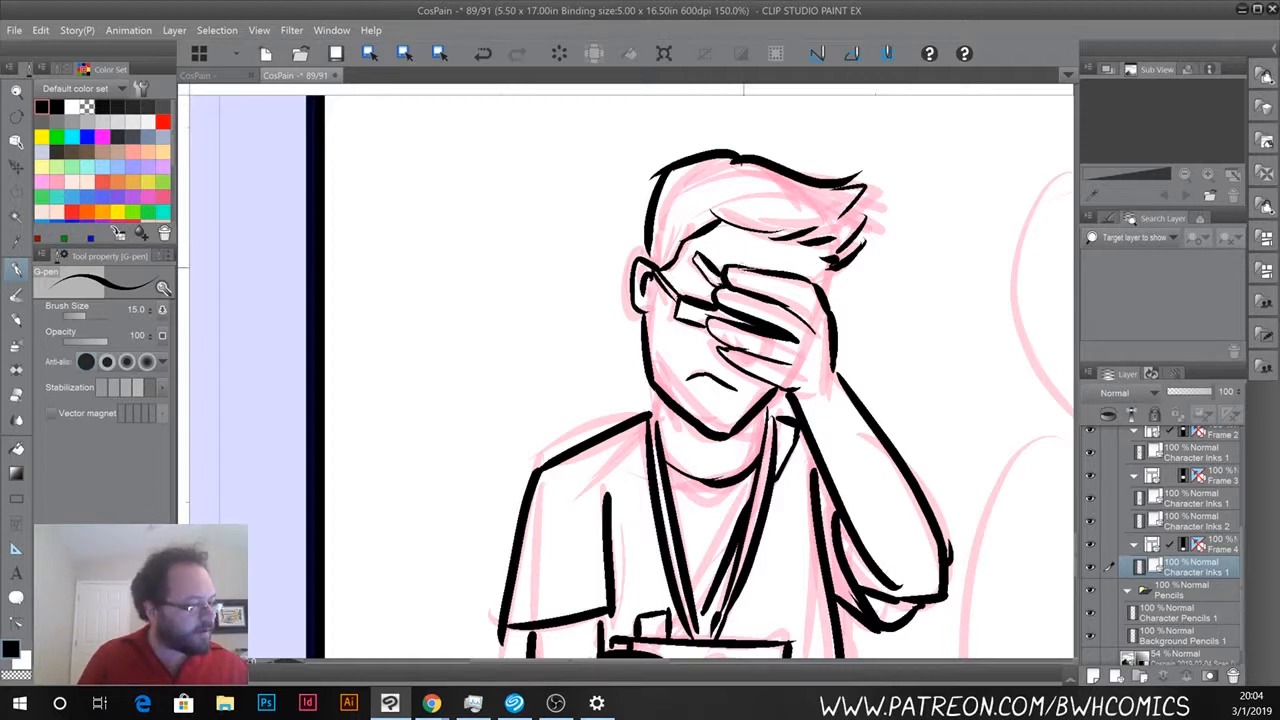
# Erase the short leg line below the hanging bag and extend the bag's bottom down to the frame border.
pyautogui.moveTo(666, 494); pyautogui.dragTo(641, 236)
pyautogui.scroll(-4, 640, 170)
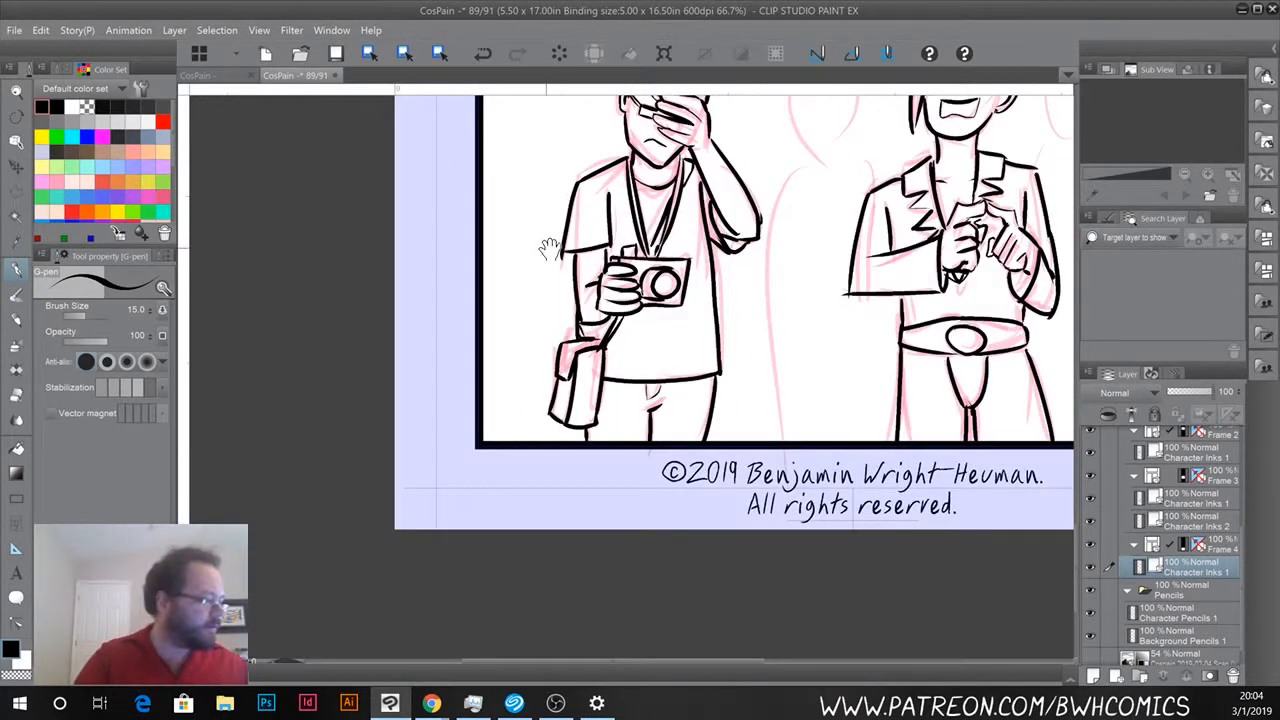
pyautogui.moveTo(549, 249); pyautogui.dragTo(510, 353)
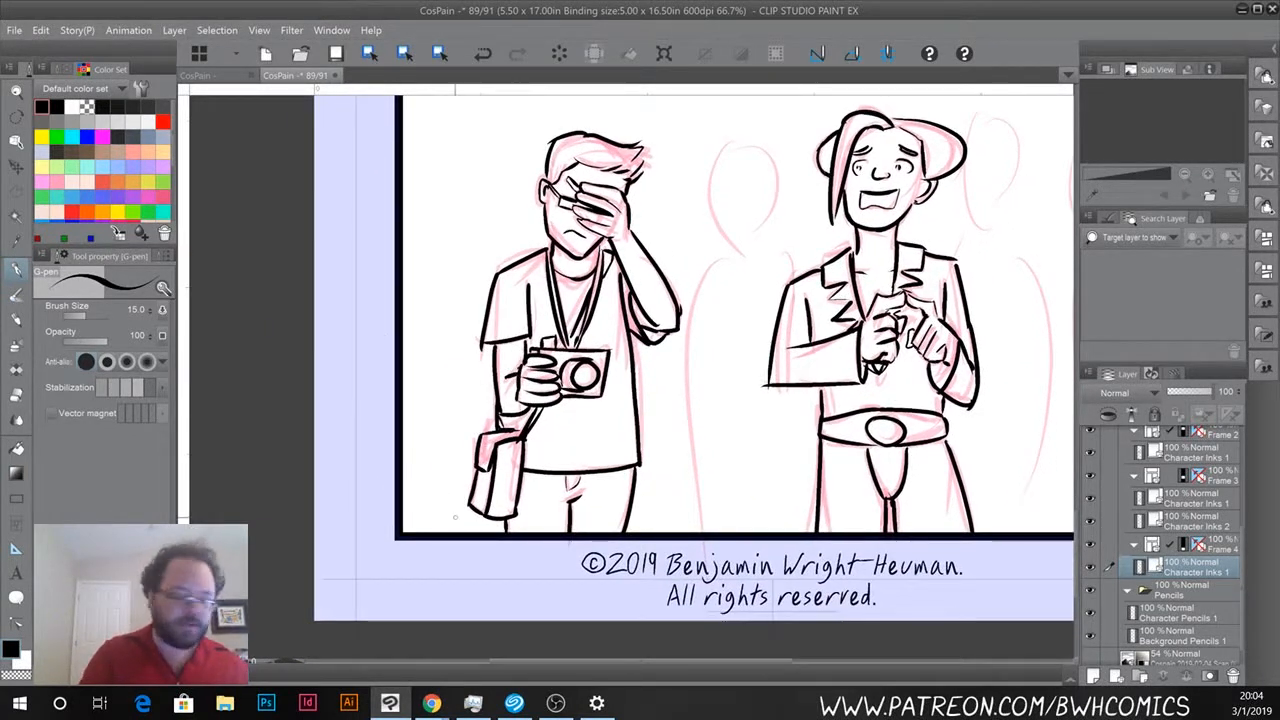
pyautogui.press('e')
pyautogui.moveTo(505, 522)
pyautogui.mouseDown()
pyautogui.moveTo(465, 498)
pyautogui.moveTo(511, 528)
pyautogui.moveTo(482, 526)
pyautogui.mouseUp()
pyautogui.press('p')
pyautogui.moveTo(482, 532)
pyautogui.mouseDown()
pyautogui.moveTo(505, 530)
pyautogui.moveTo(468, 525)
pyautogui.mouseUp()
# Add a new layer below Character Inks 1 in Frame 4 and name it Character Inks 2.
pyautogui.press('space')
pyautogui.moveTo(522, 297); pyautogui.dragTo(454, 529)
pyautogui.moveTo(665, 492); pyautogui.dragTo(503, 298)
pyautogui.click(1116, 675)
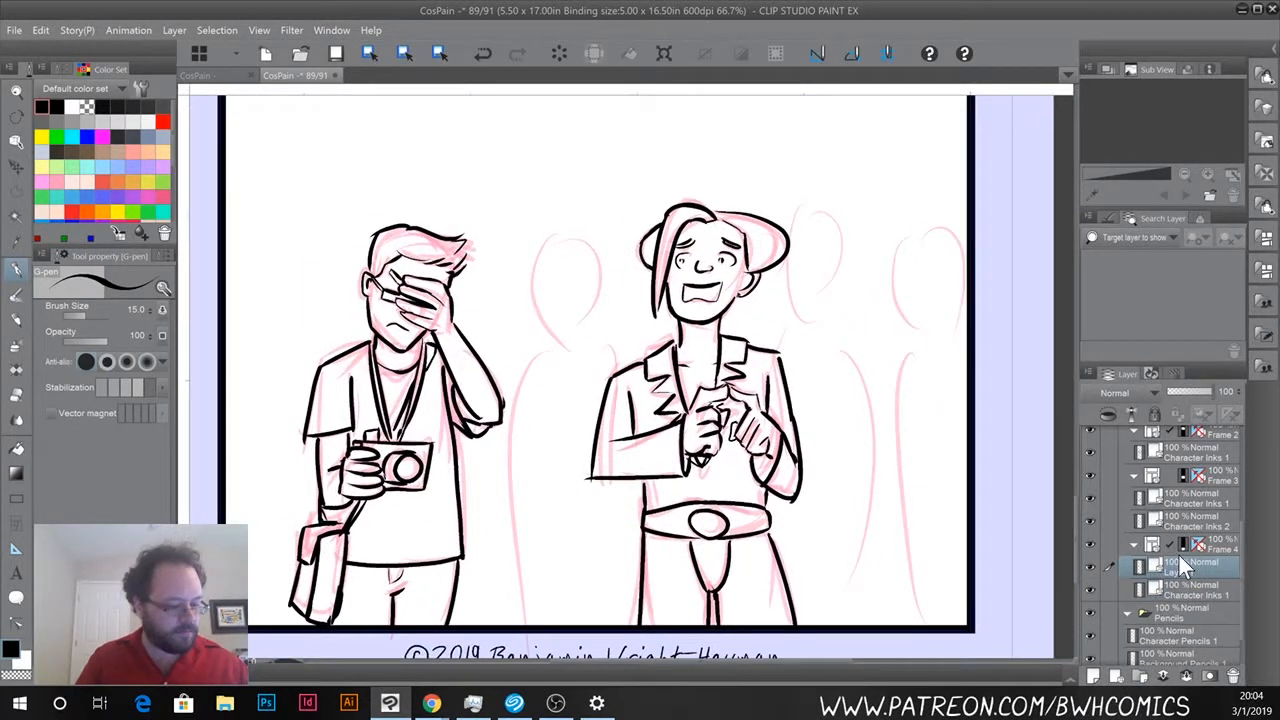
pyautogui.moveTo(1176, 570); pyautogui.dragTo(1172, 592)
pyautogui.doubleClick(1176, 592)
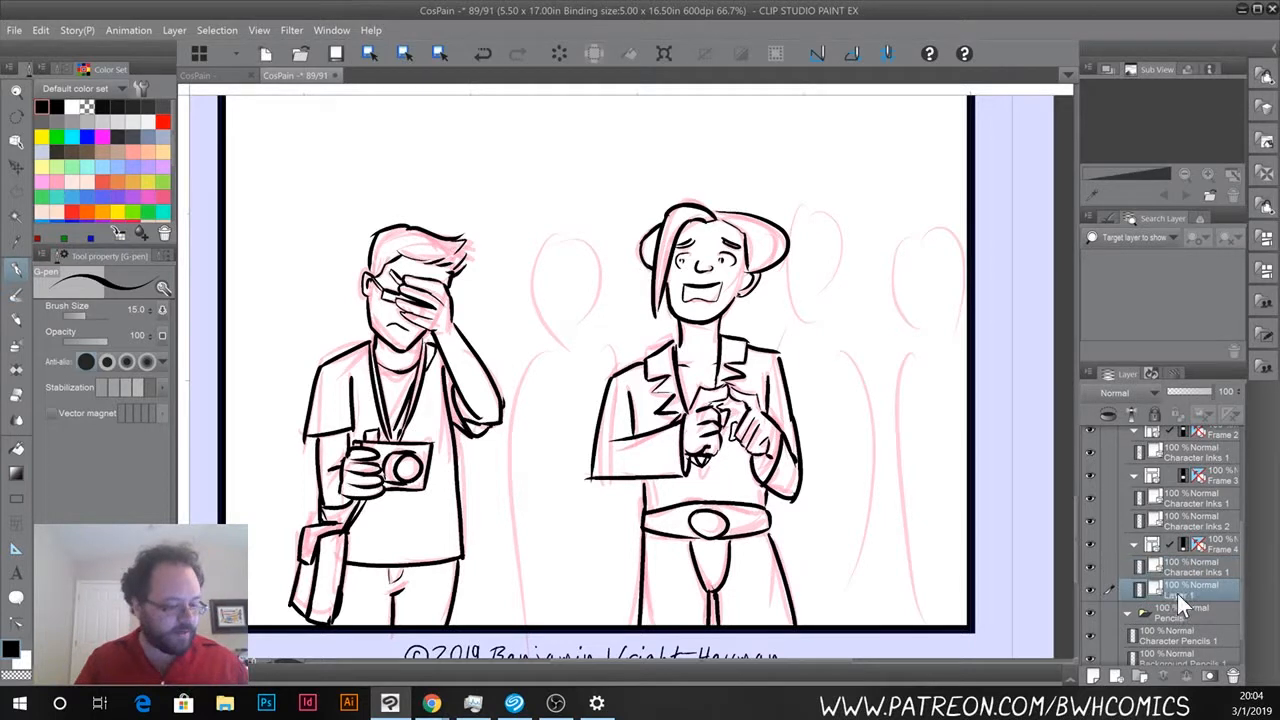
pyautogui.write('Chara')
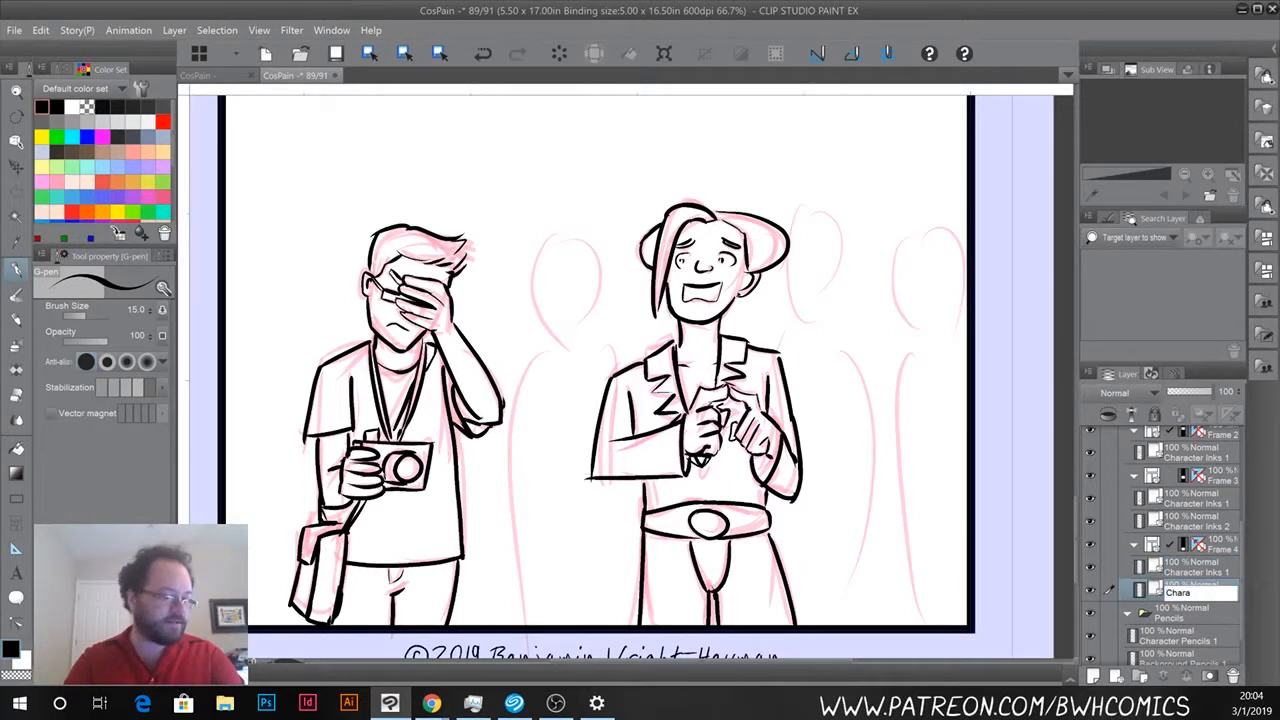
pyautogui.write('cter Inks 2')
pyautogui.press('Return')
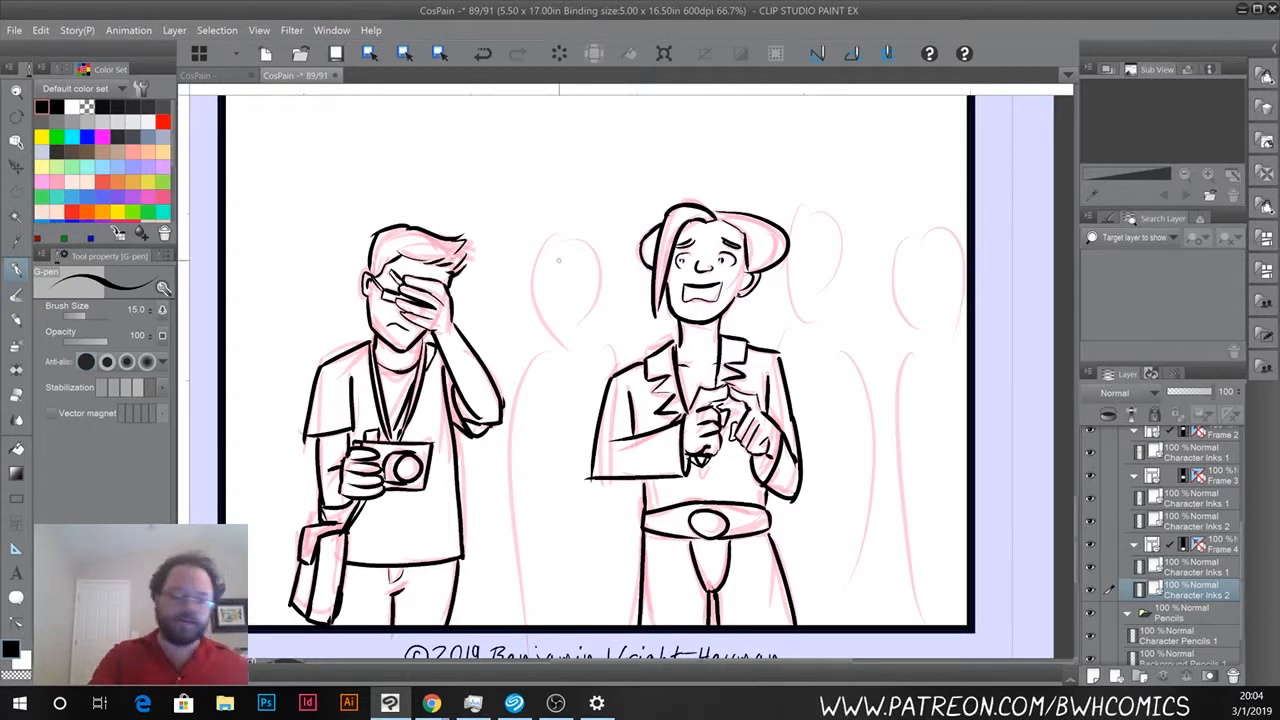
# Set the brush size to 5 and ink the background silhouette standing between the two foreground figures.
pyautogui.press('[')
pyautogui.press('[')
pyautogui.press('[')
pyautogui.press('[')
pyautogui.press('[')
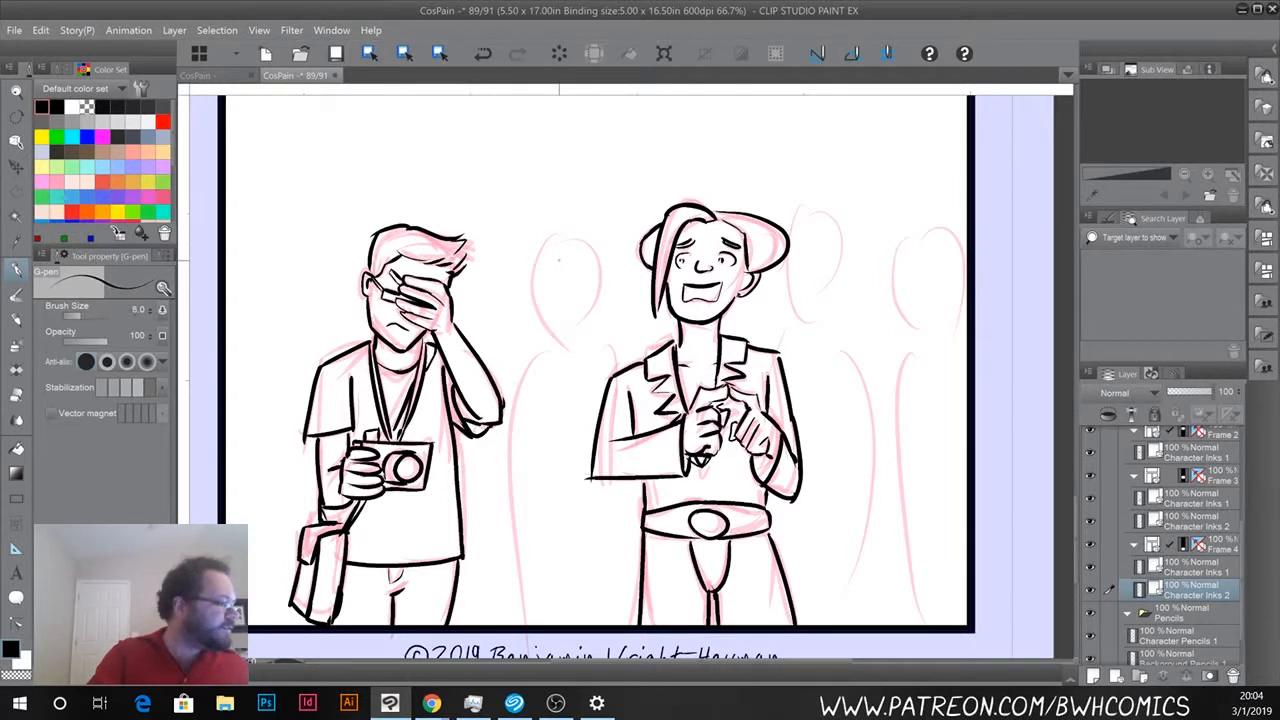
pyautogui.moveTo(558, 242)
pyautogui.mouseDown()
pyautogui.moveTo(590, 248)
pyautogui.moveTo(507, 622)
pyautogui.mouseUp()
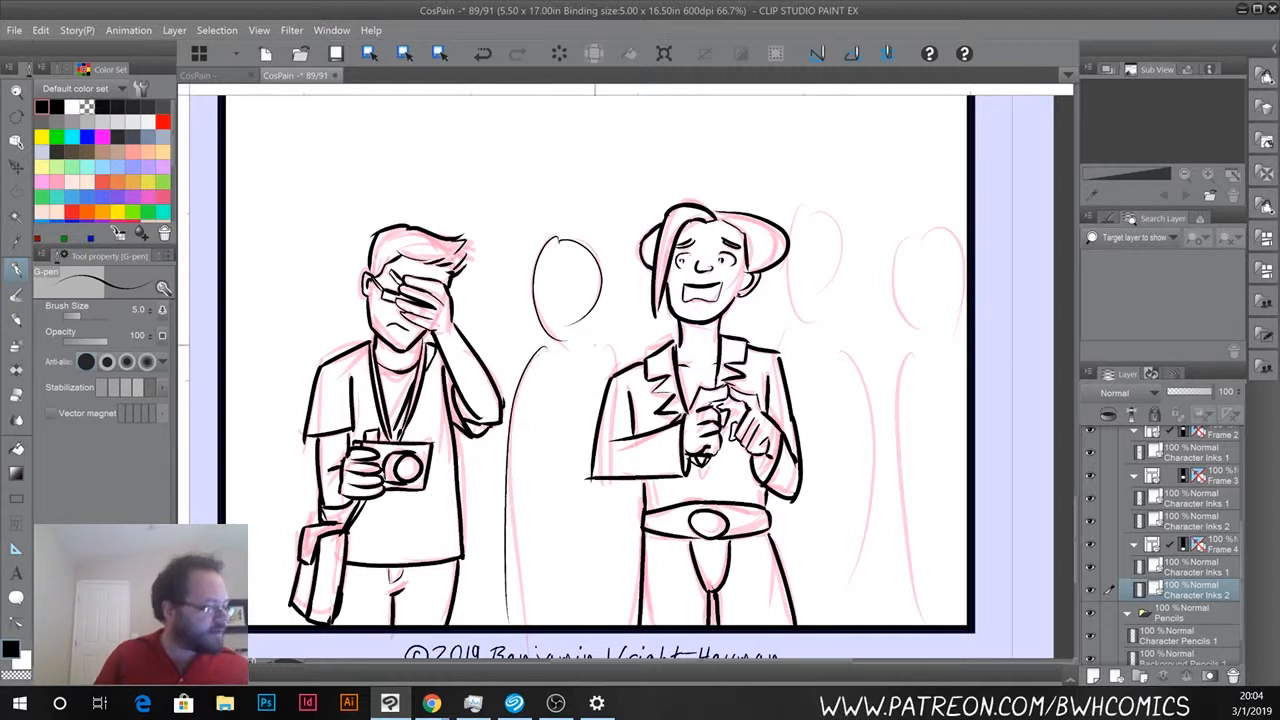
pyautogui.moveTo(598, 338)
pyautogui.mouseDown()
pyautogui.moveTo(612, 374)
pyautogui.moveTo(616, 625)
pyautogui.mouseUp()
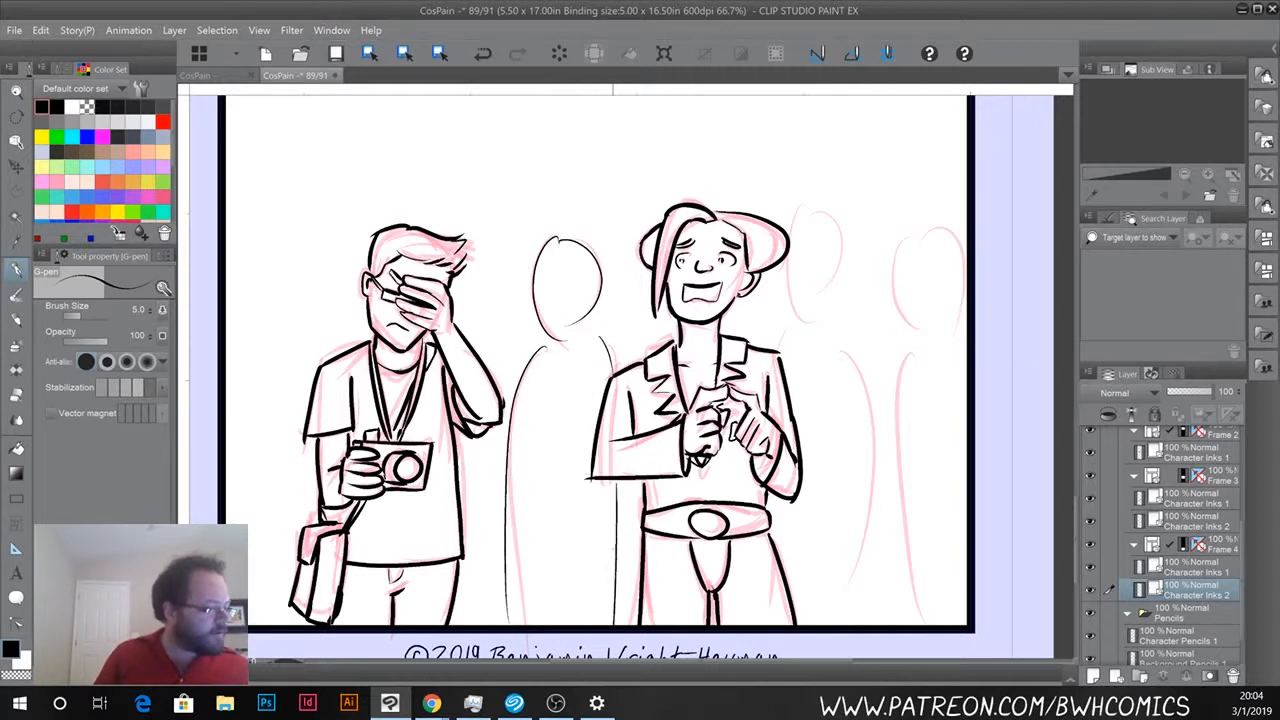
# Ink the heads and bodies of the two background silhouettes between the costumed man and the frame's far border.
pyautogui.moveTo(824, 216); pyautogui.dragTo(834, 316)
pyautogui.moveTo(822, 218)
pyautogui.mouseDown()
pyautogui.moveTo(801, 300)
pyautogui.moveTo(884, 615)
pyautogui.mouseUp()
pyautogui.moveTo(801, 325); pyautogui.dragTo(791, 391)
pyautogui.moveTo(926, 227)
pyautogui.mouseDown()
pyautogui.moveTo(910, 335)
pyautogui.moveTo(950, 335)
pyautogui.moveTo(908, 622)
pyautogui.mouseUp()
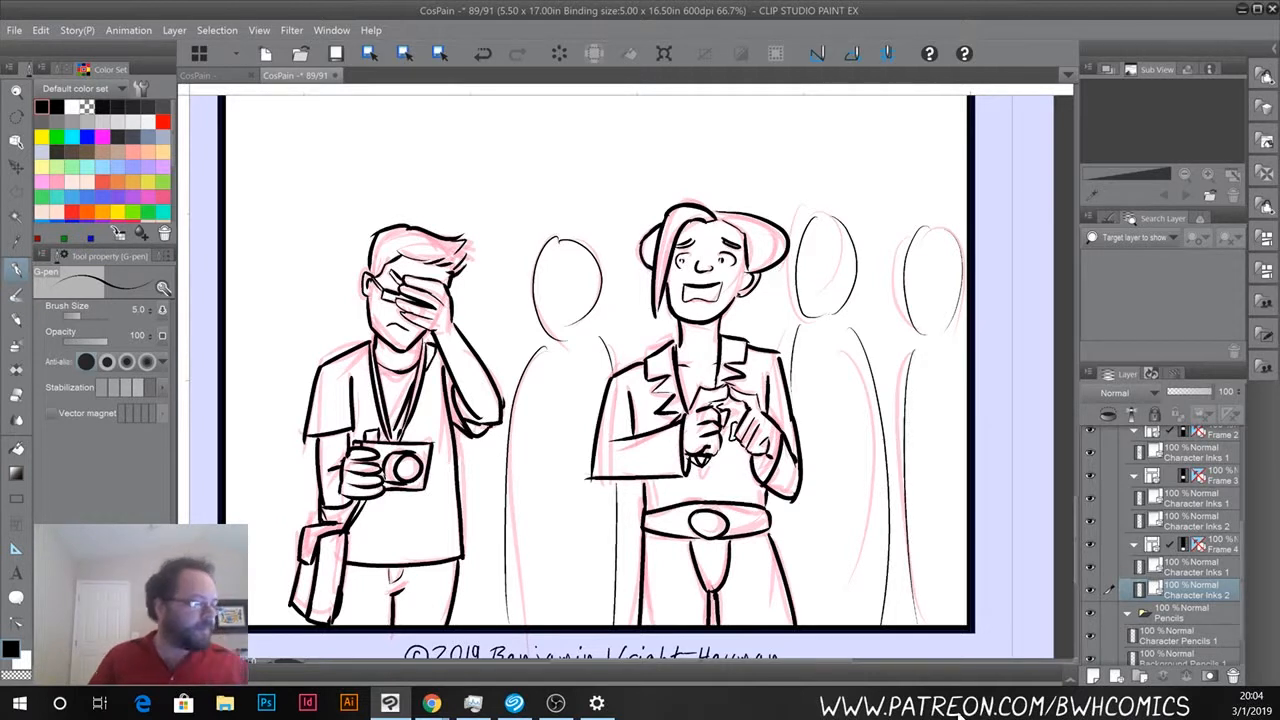
# Hide the Pencils folder so only the inks show, and fit the whole comic page in view.
pyautogui.click(1090, 610)
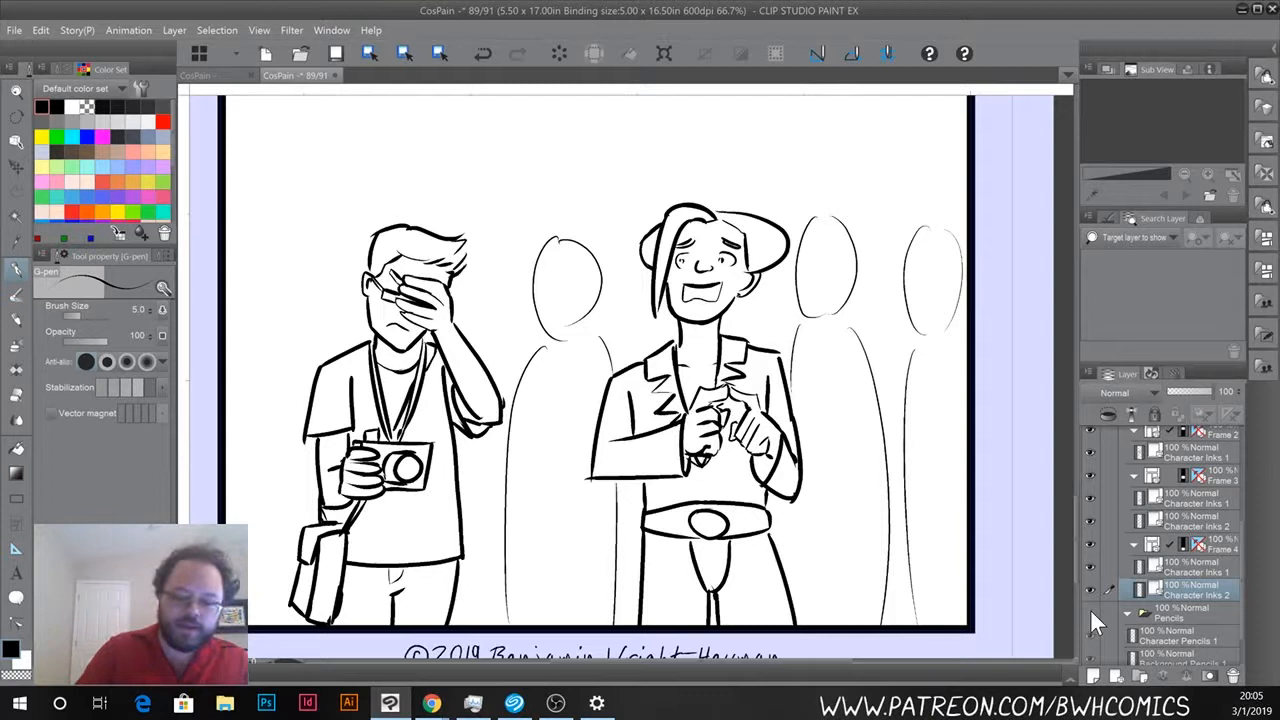
pyautogui.hotkey('ctrl', '0')
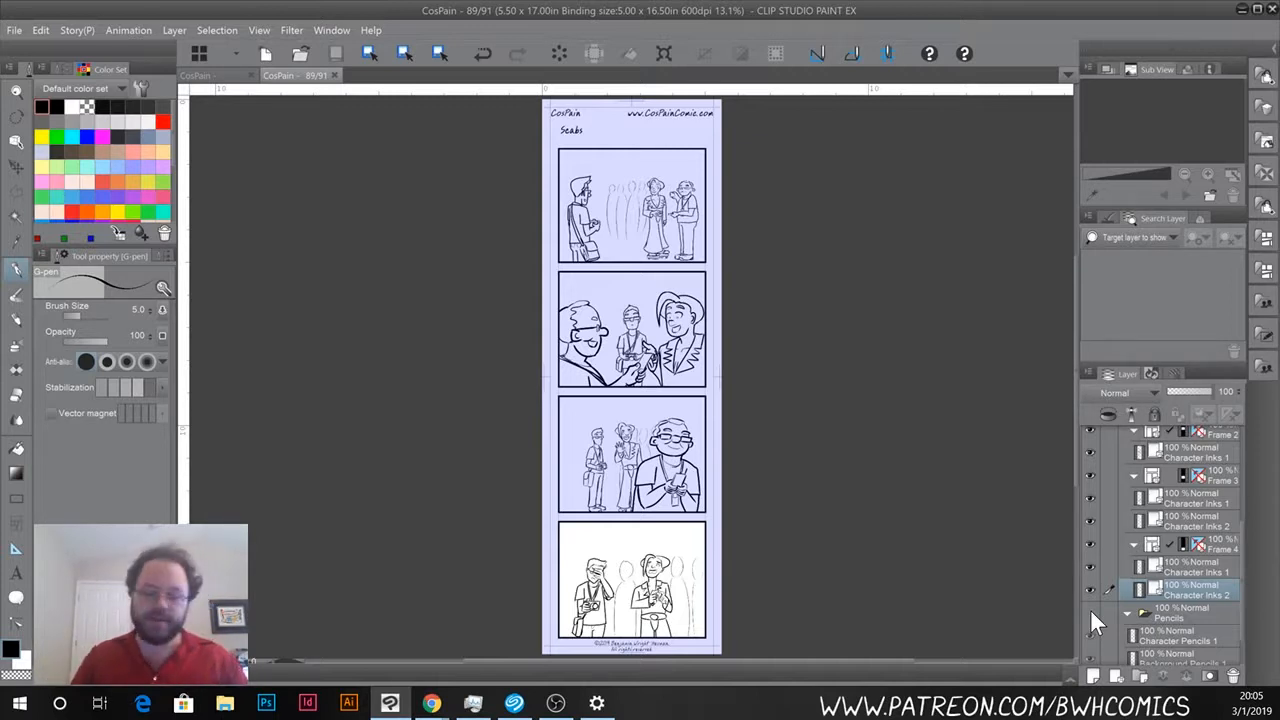
# Examine the page header up close, including the title and the website address above the first frame.
pyautogui.hotkey('ctrl', '+')
pyautogui.hotkey('ctrl', '+')
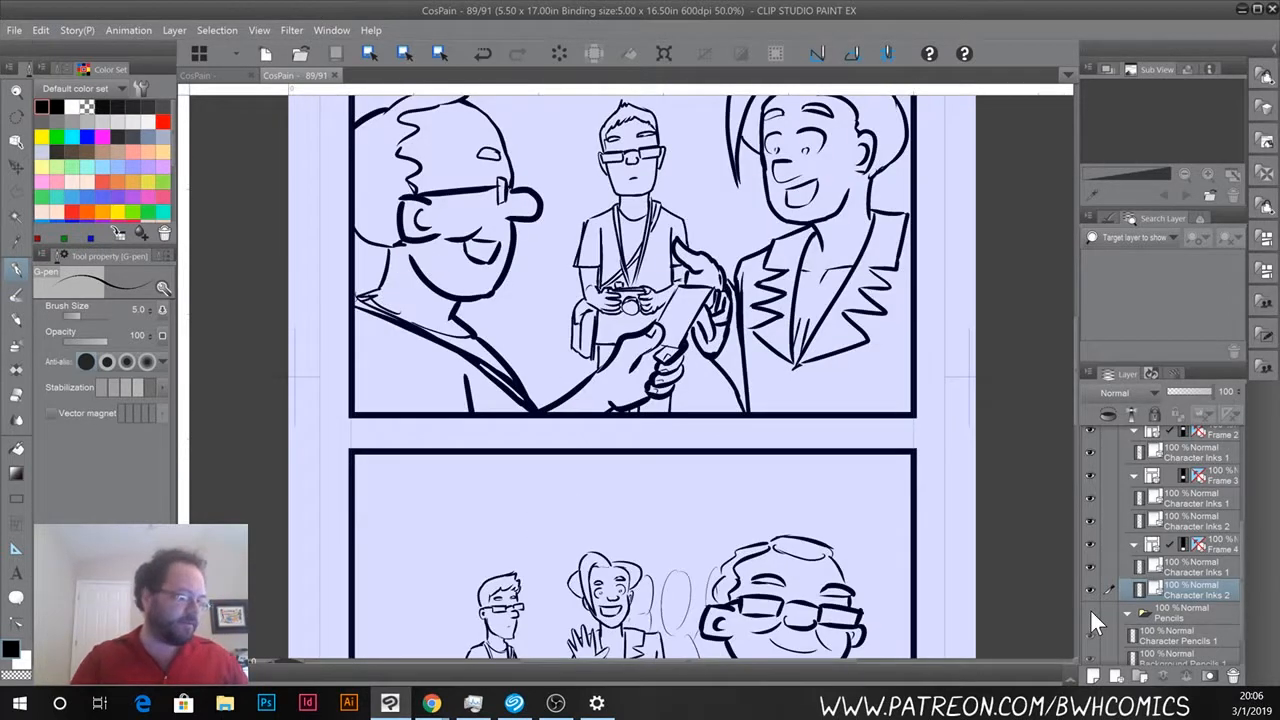
pyautogui.moveTo(646, 223); pyautogui.dragTo(577, 706)
pyautogui.moveTo(614, 310); pyautogui.dragTo(641, 719)
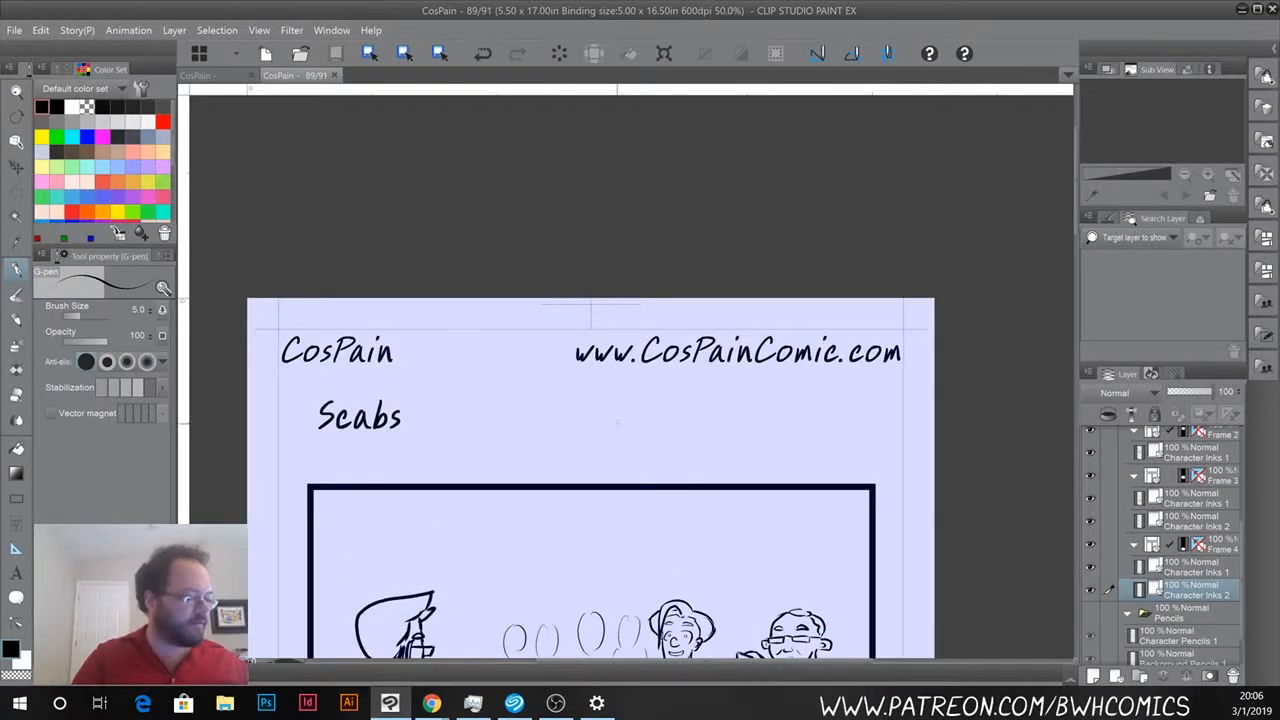
pyautogui.scroll(2, 617, 424)
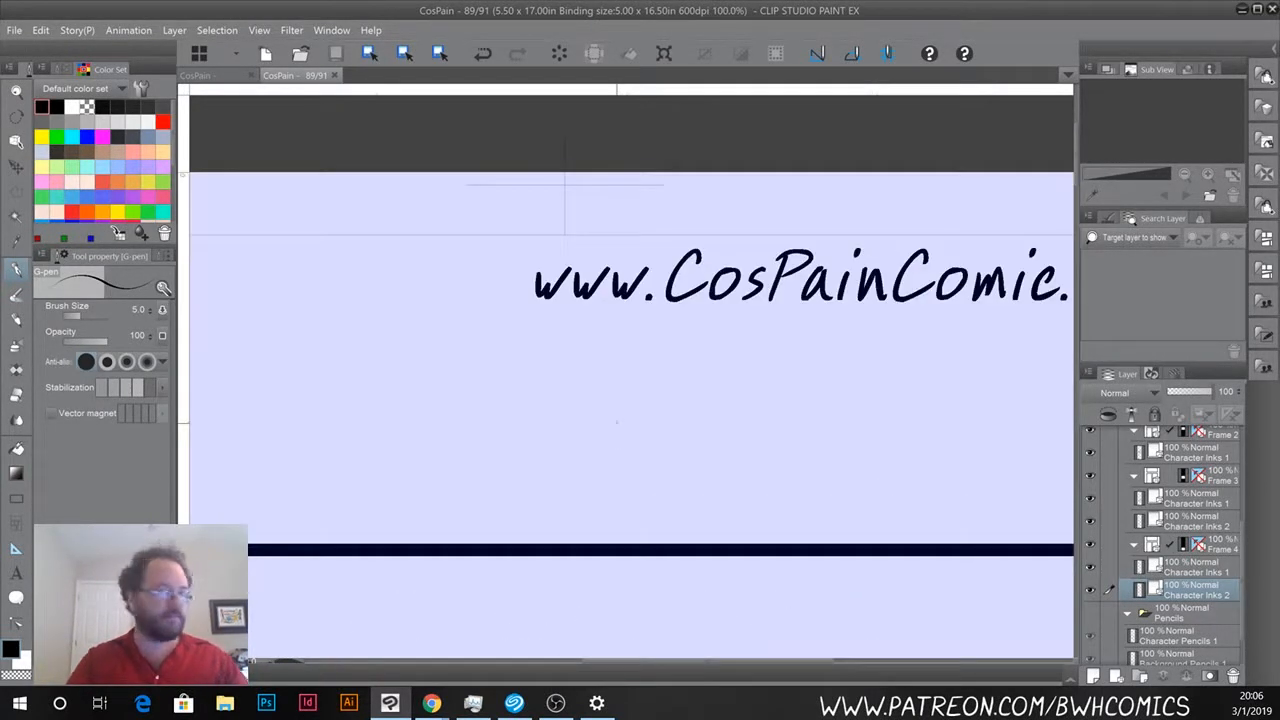
pyautogui.moveTo(602, 367); pyautogui.dragTo(405, 418)
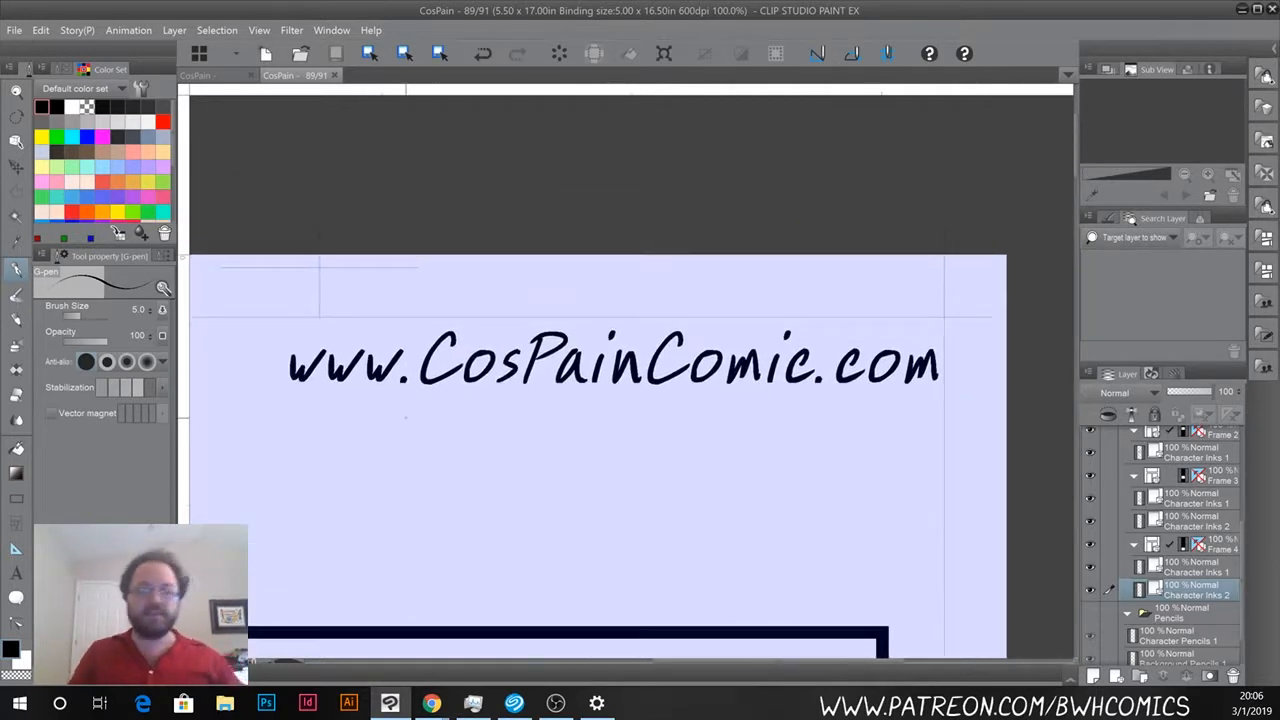